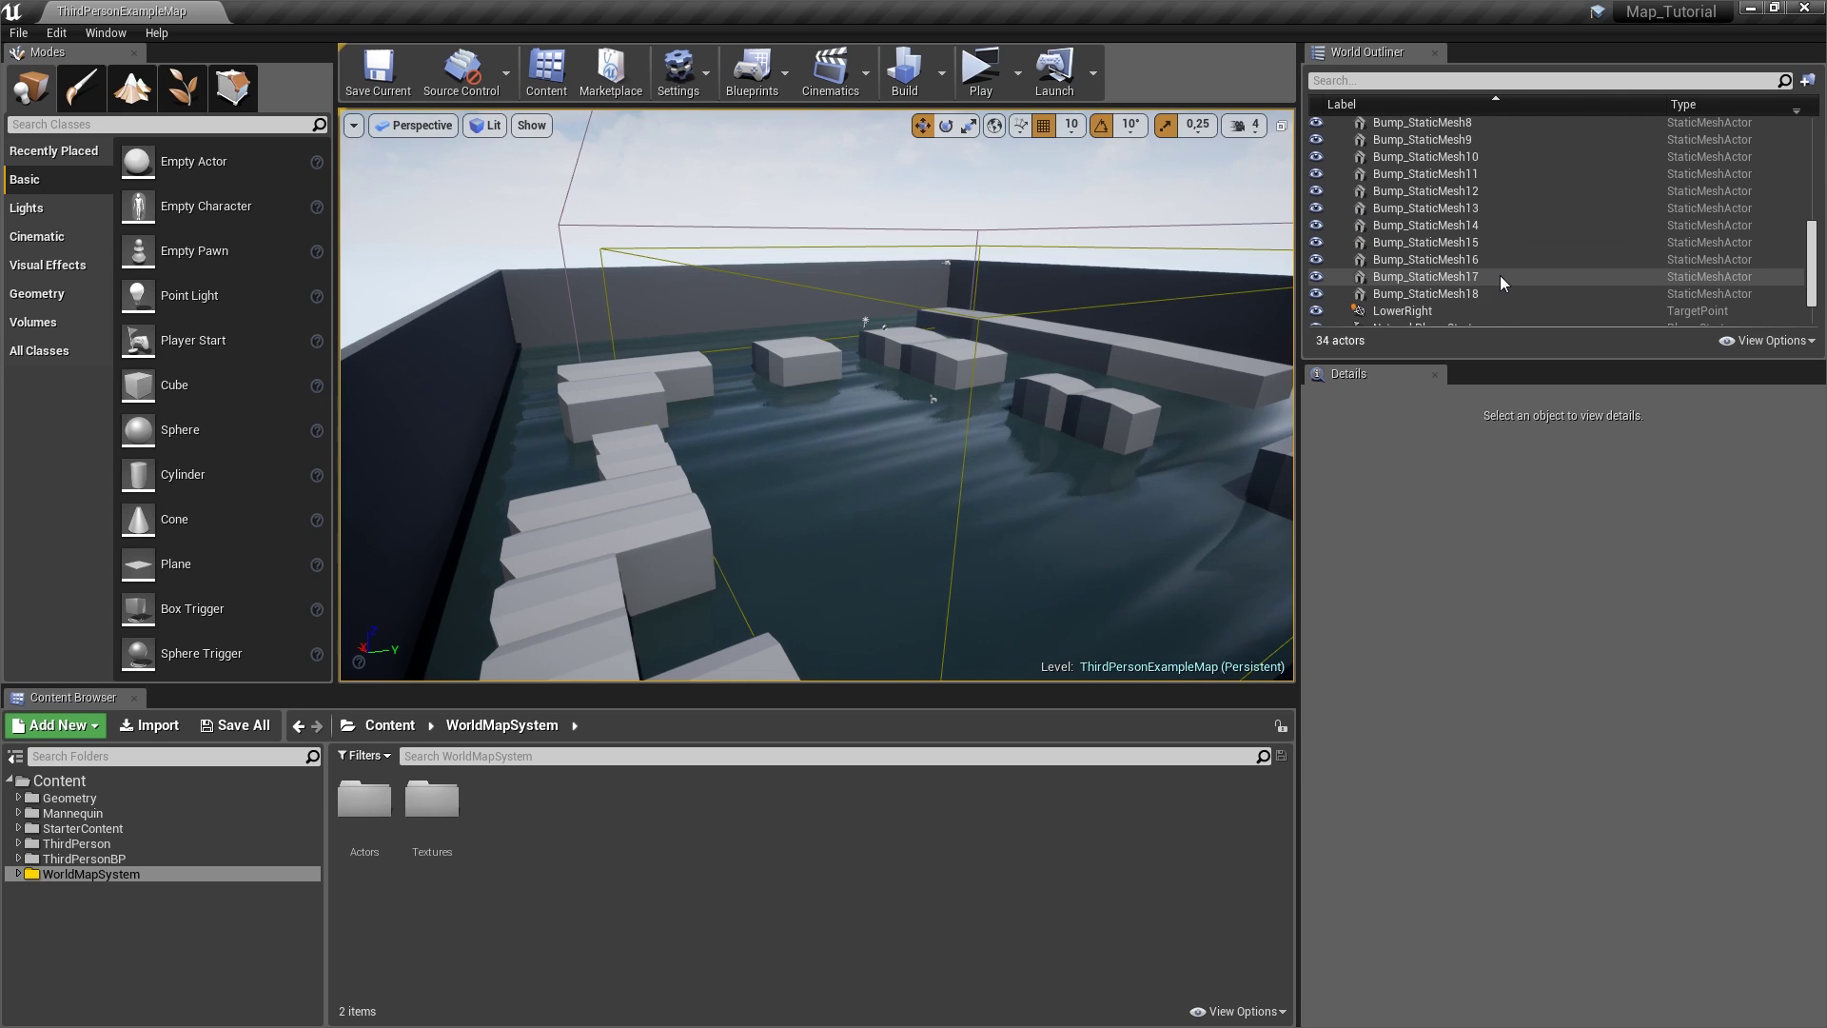
- Examine the LowerRight and UpperLeft target points and the level area they enclose
click(1471, 247)
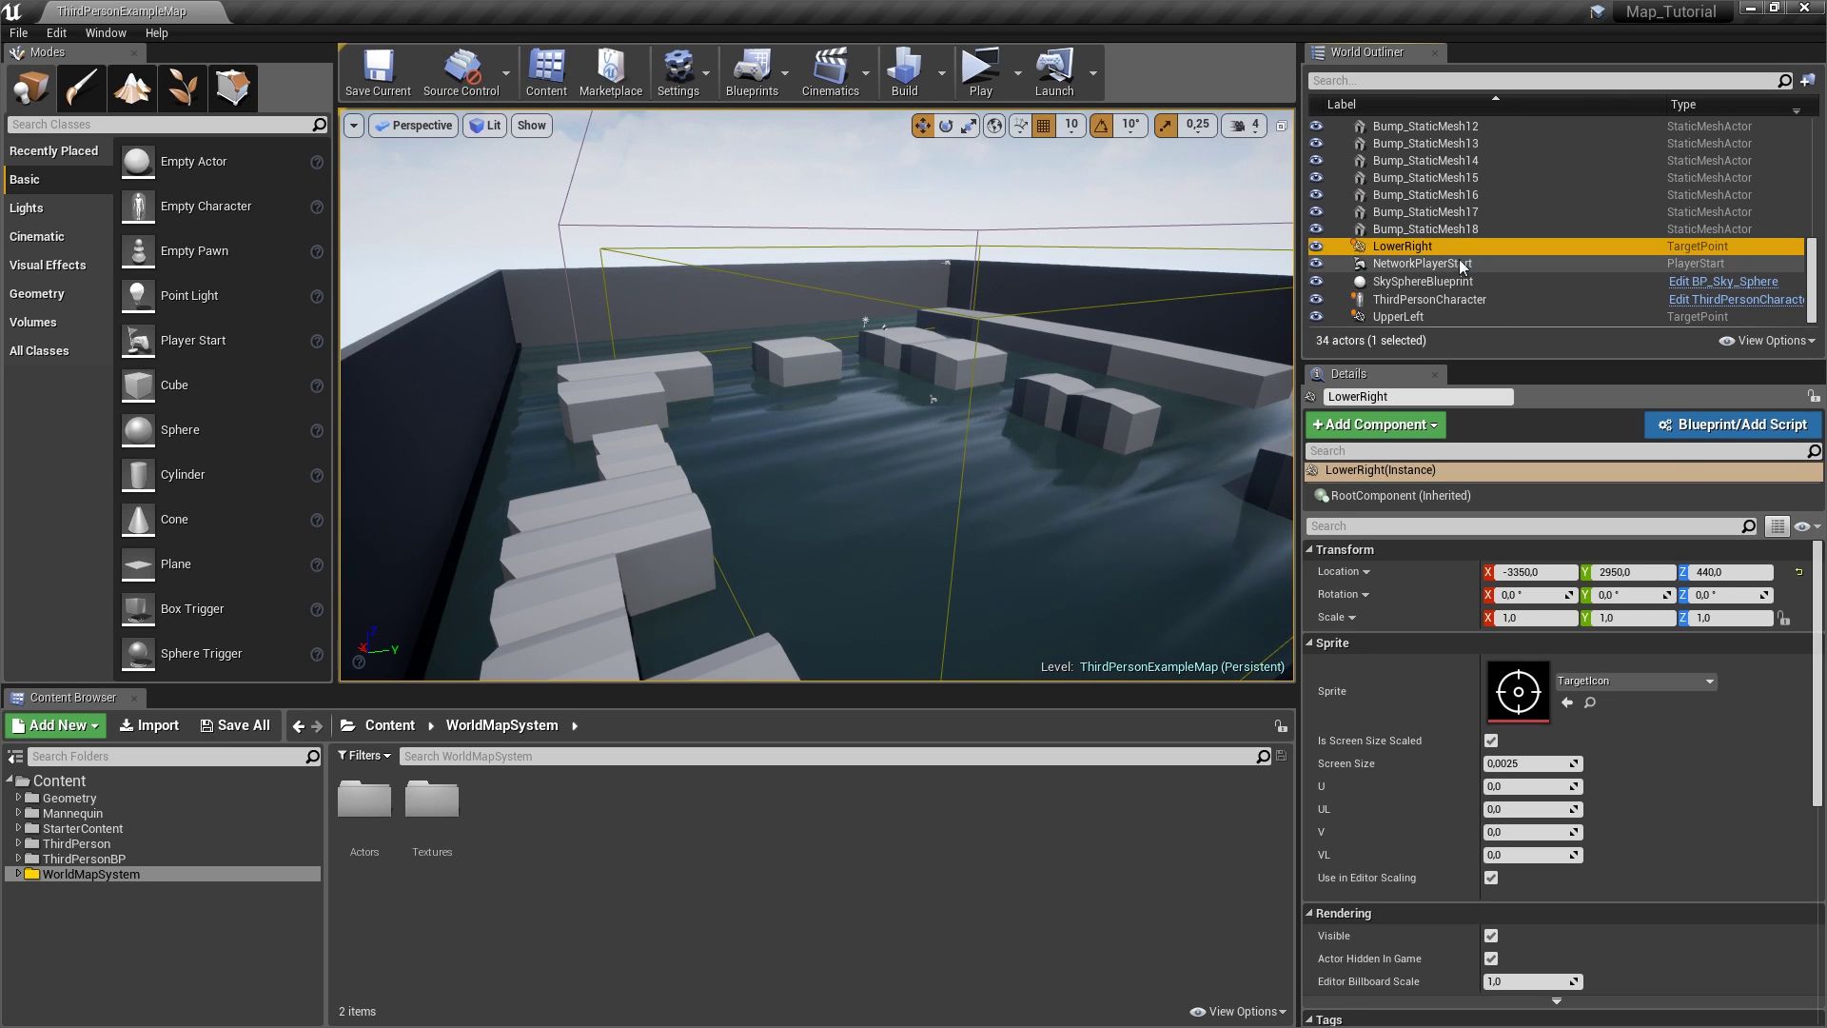
click(1399, 318)
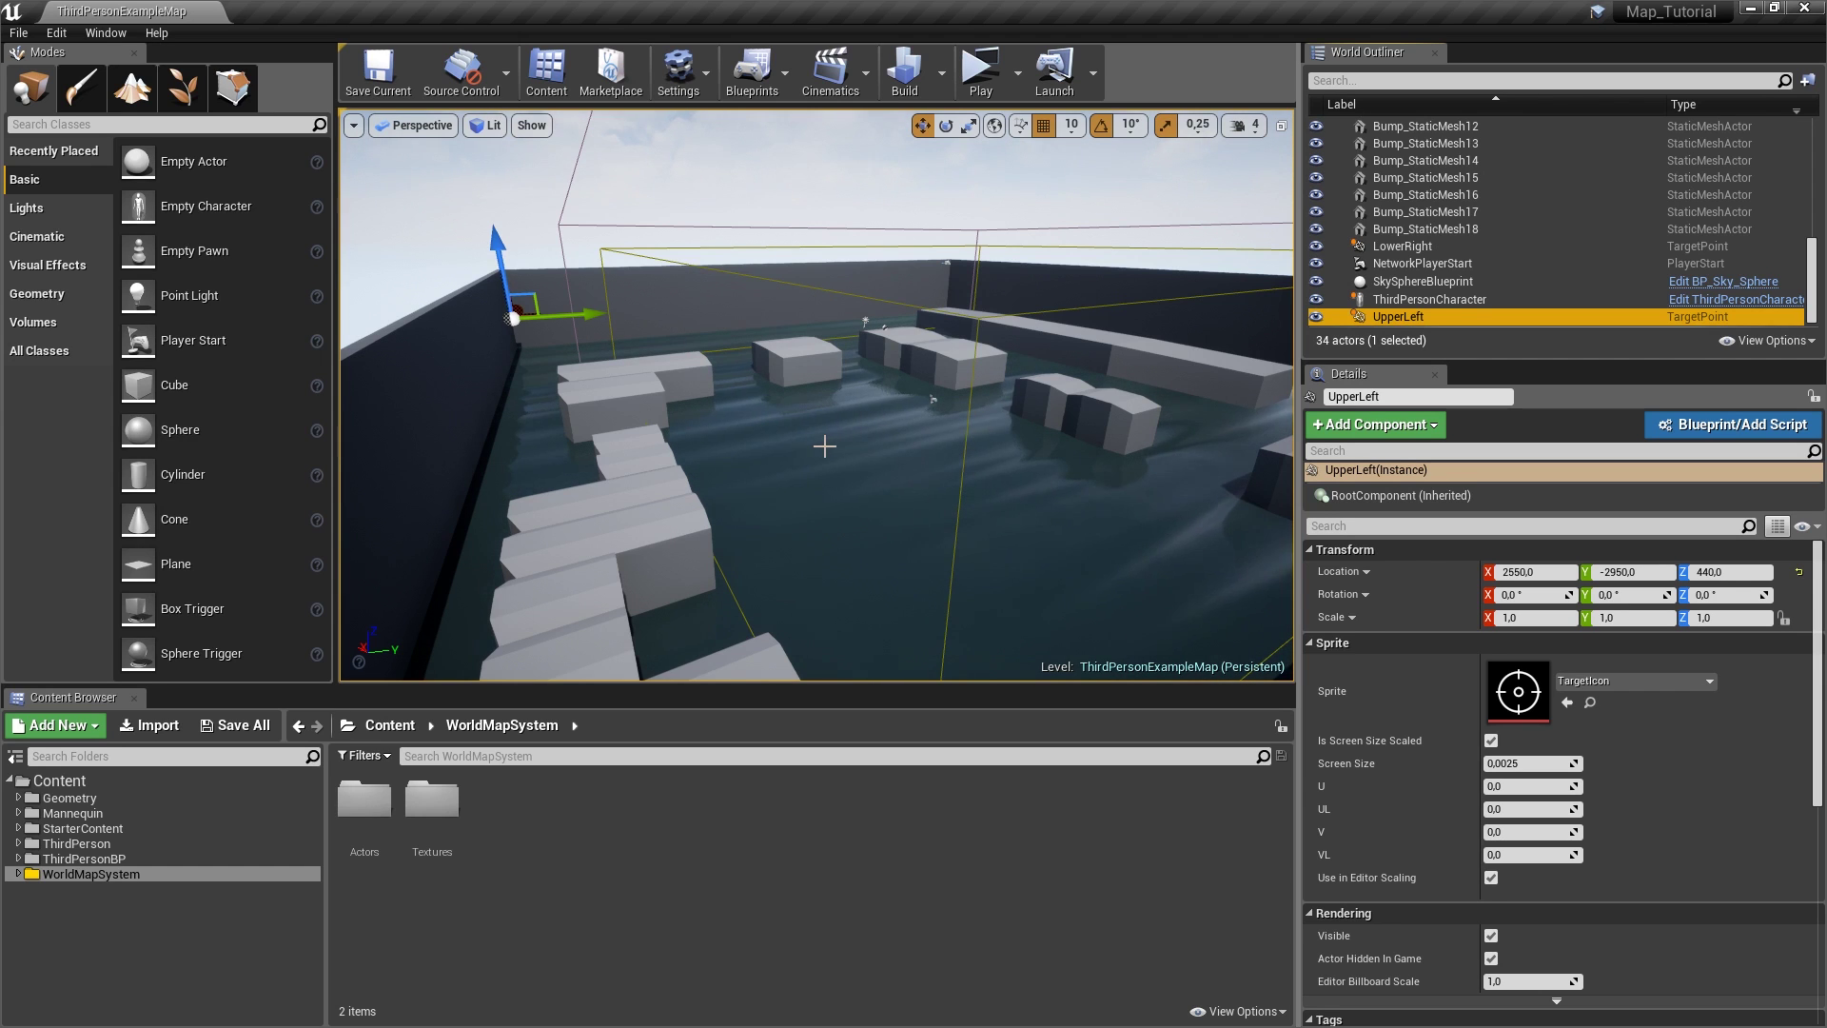
mouse_move(820, 446)
right_down()
mouse_move(861, 442)
mouse_move(805, 446)
right_up()
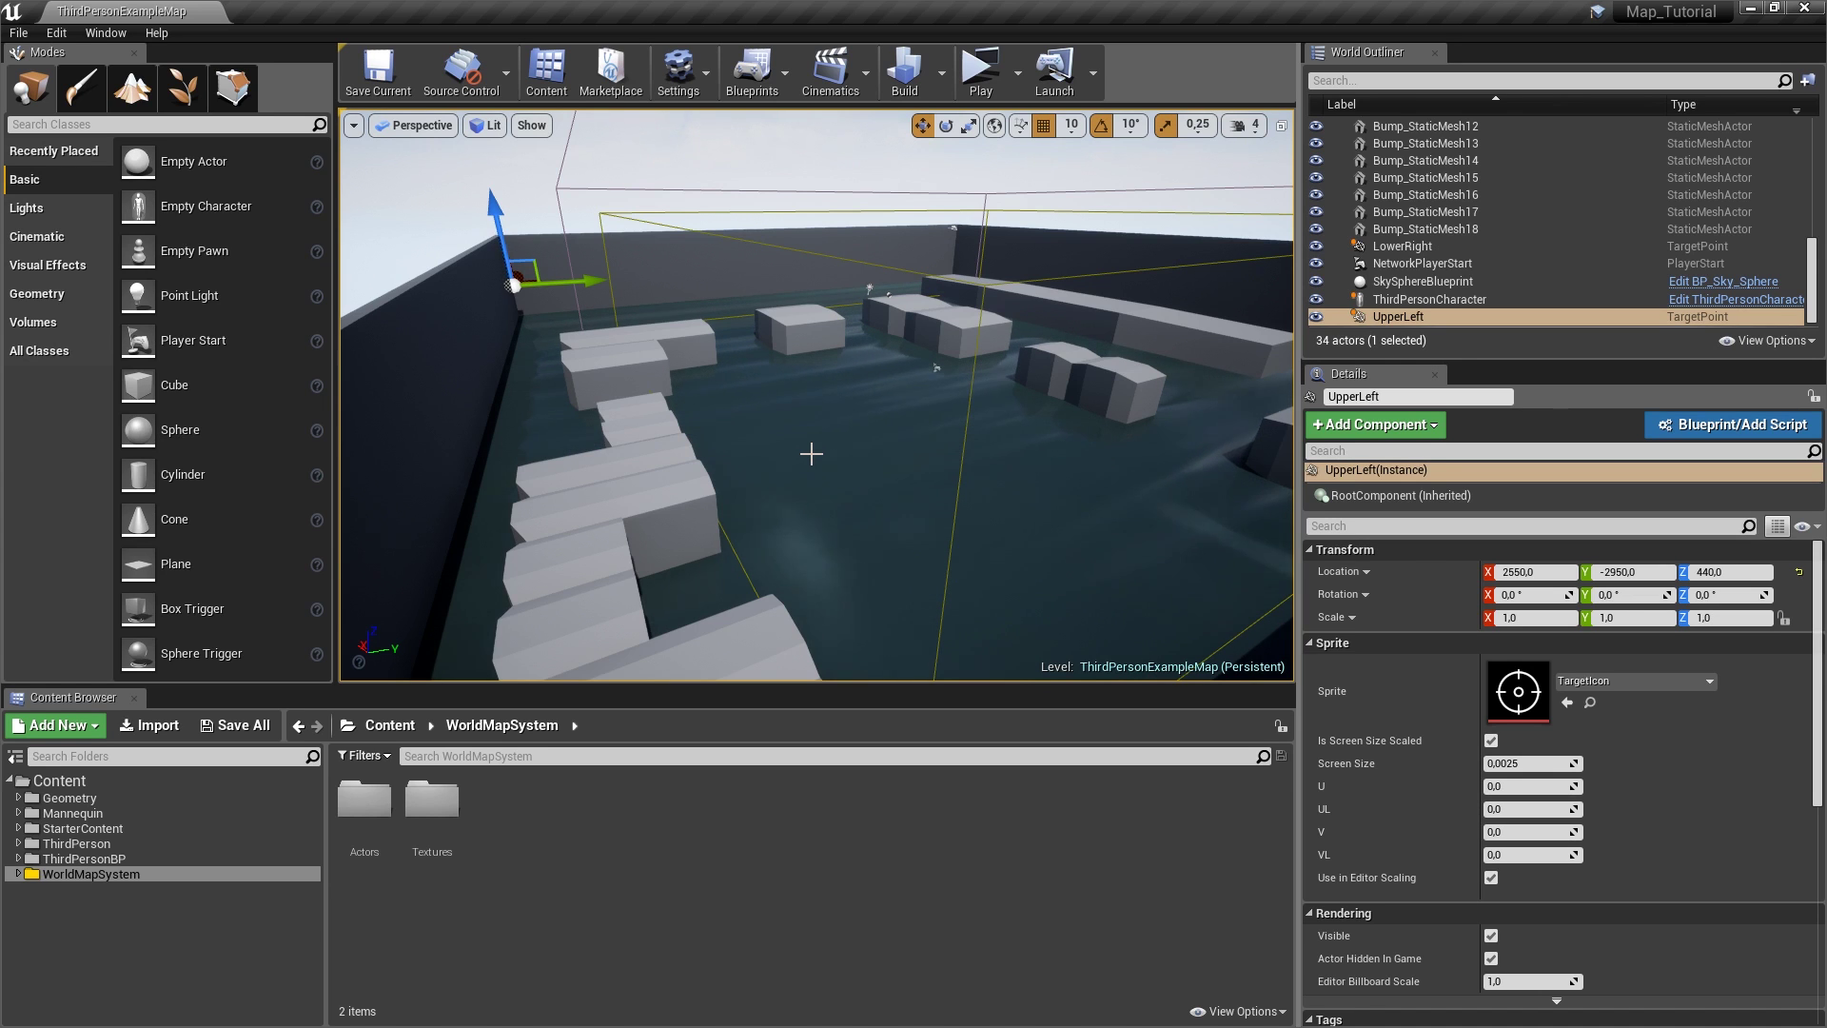
mouse_move(813, 455)
right_down()
mouse_move(806, 390)
mouse_move(819, 426)
mouse_move(748, 428)
mouse_move(794, 430)
right_up()
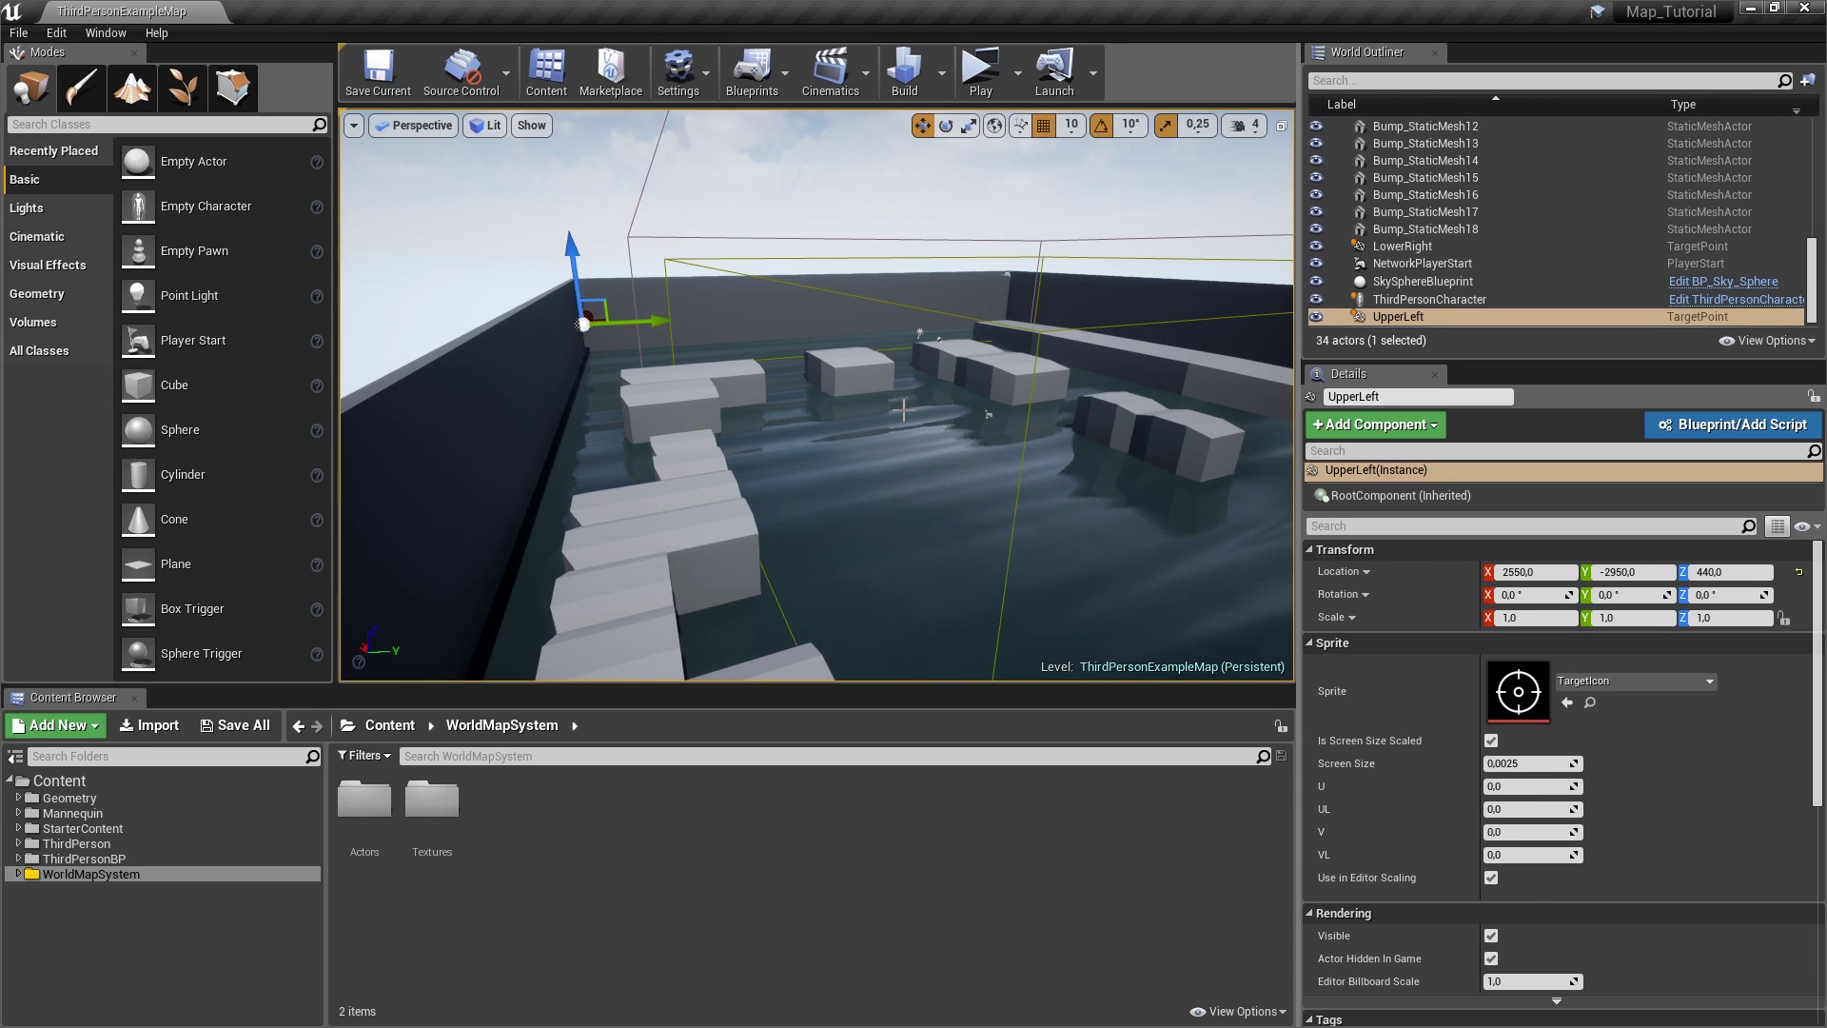
mouse_move(904, 404)
right_down()
mouse_move(1012, 366)
mouse_move(870, 428)
mouse_move(916, 414)
right_up()
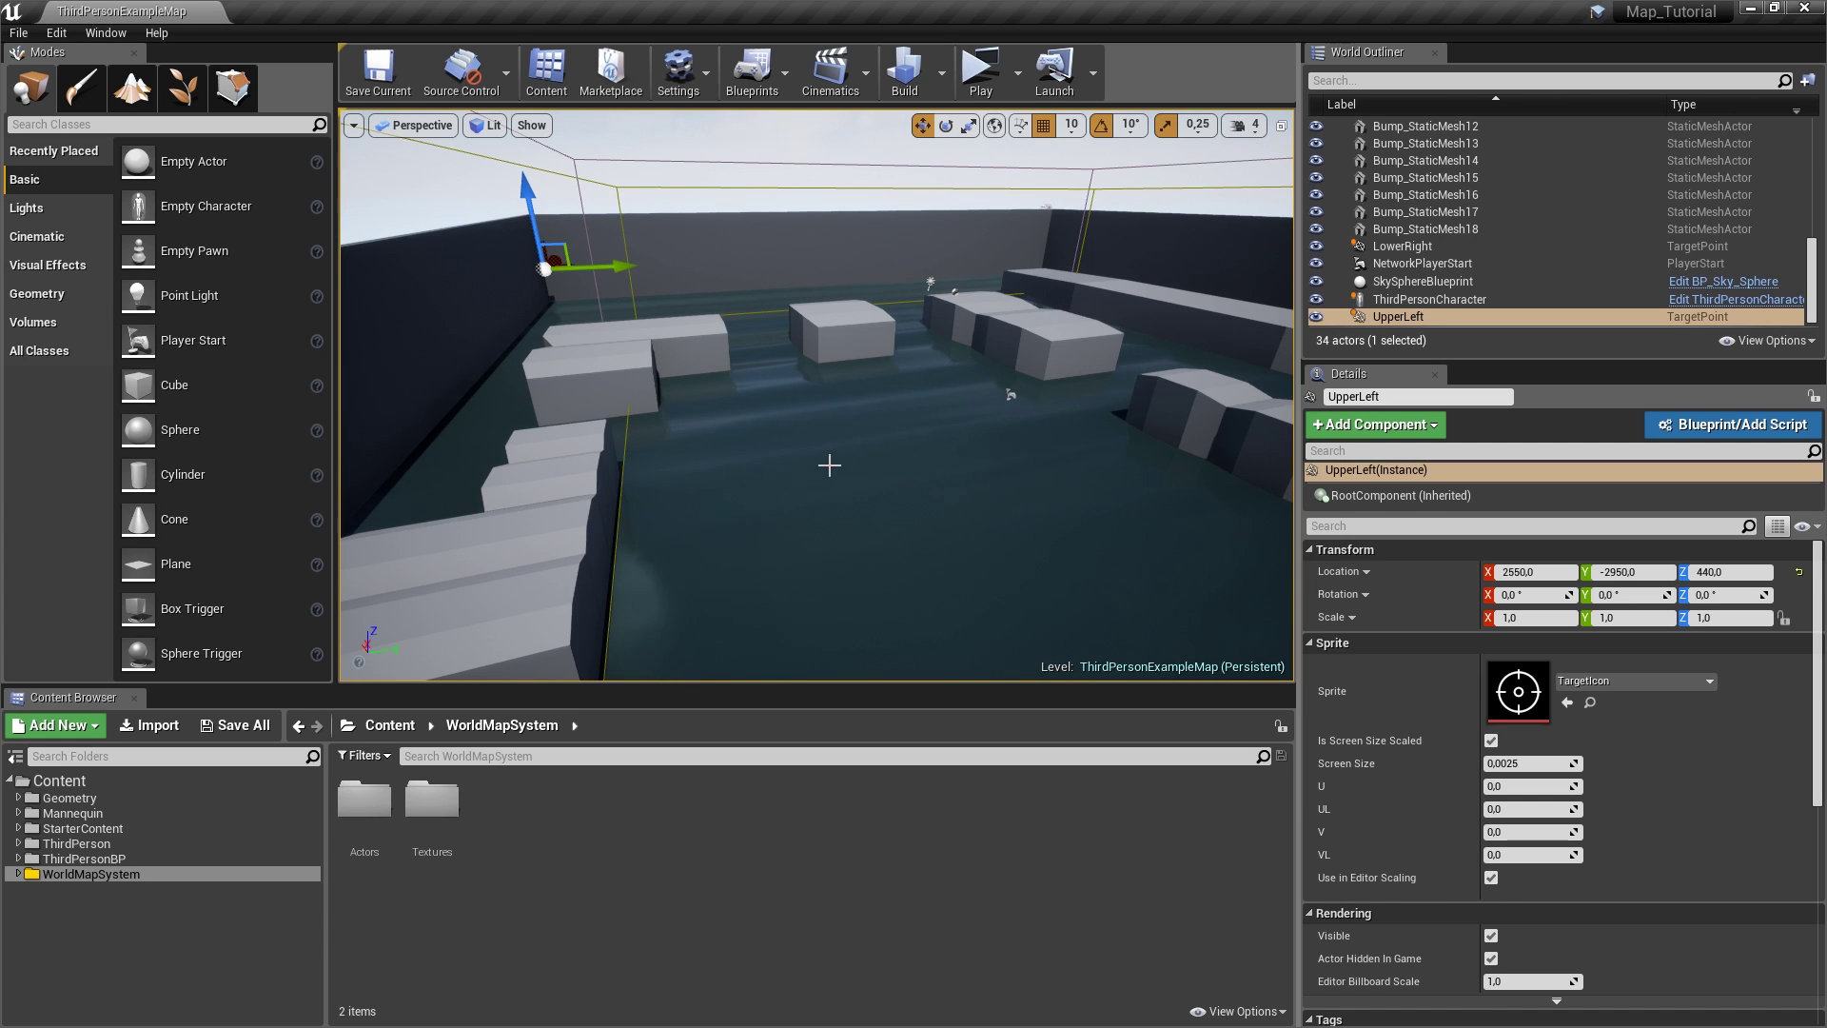
right_drag(828, 465, 801, 478)
- Create a folder named RenderTarget inside the WorldMapSystem folder
right_click(471, 820)
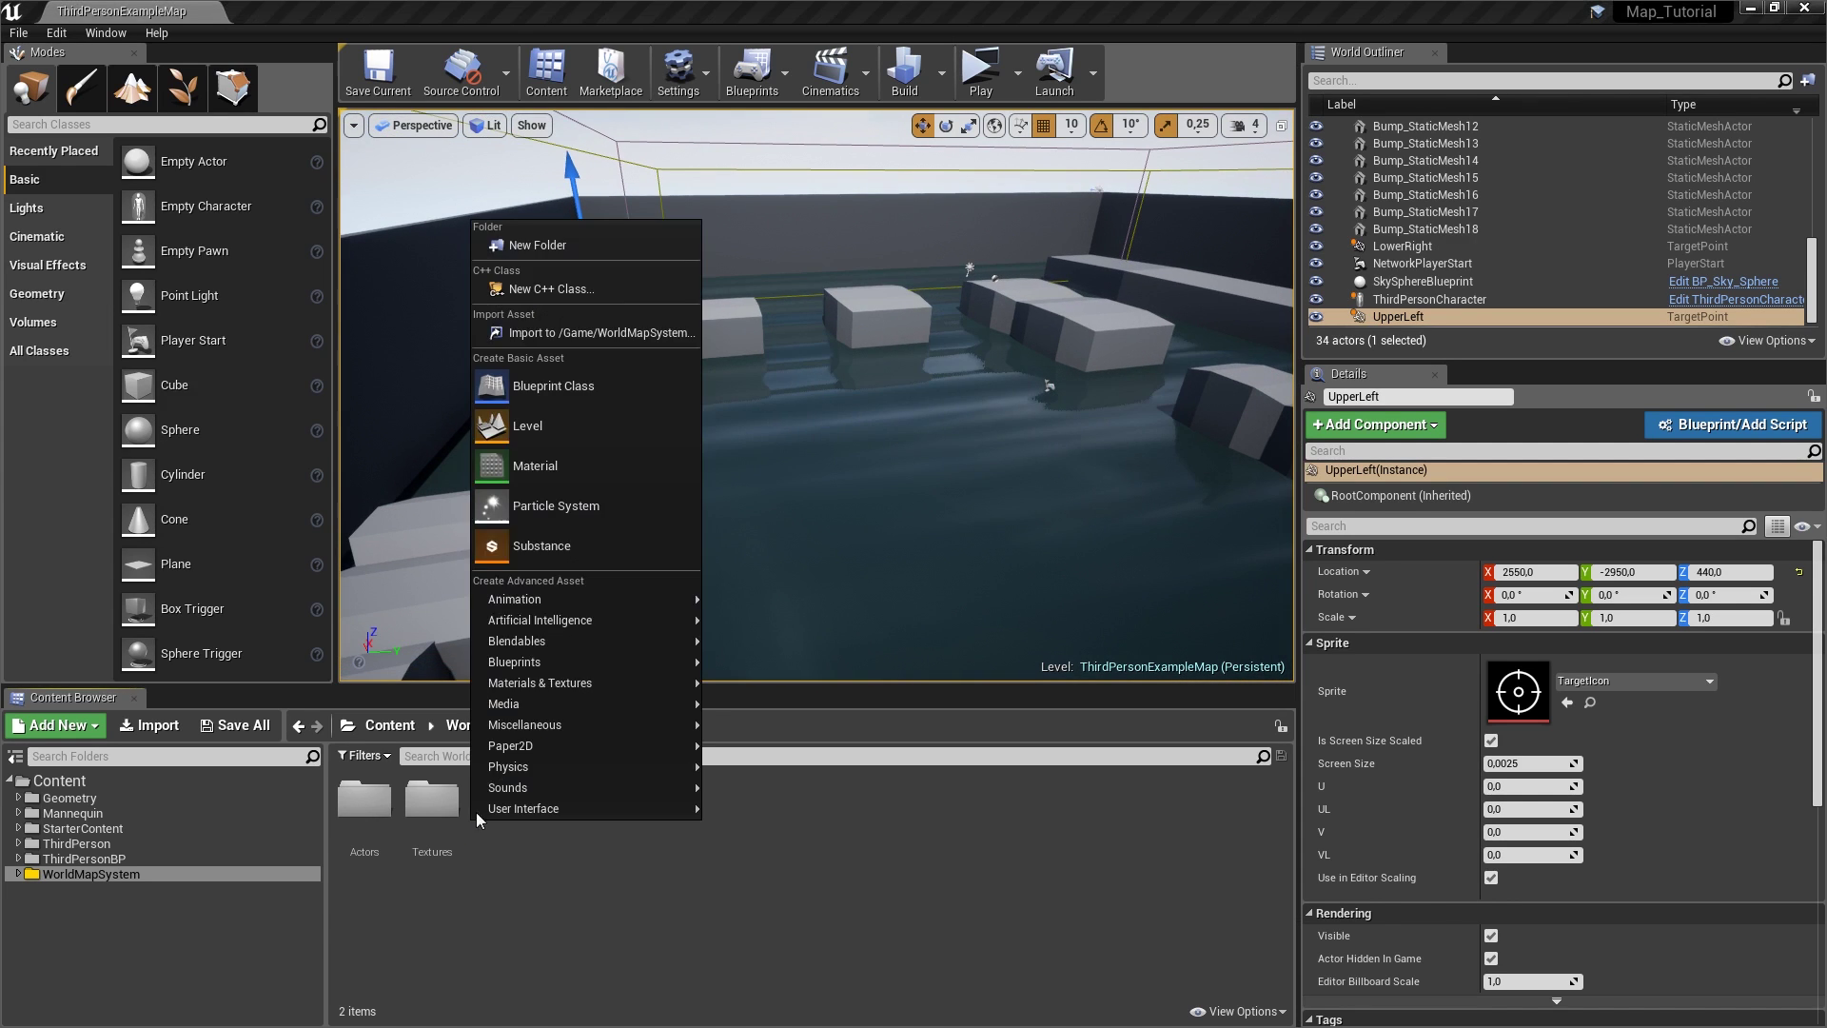
click(561, 245)
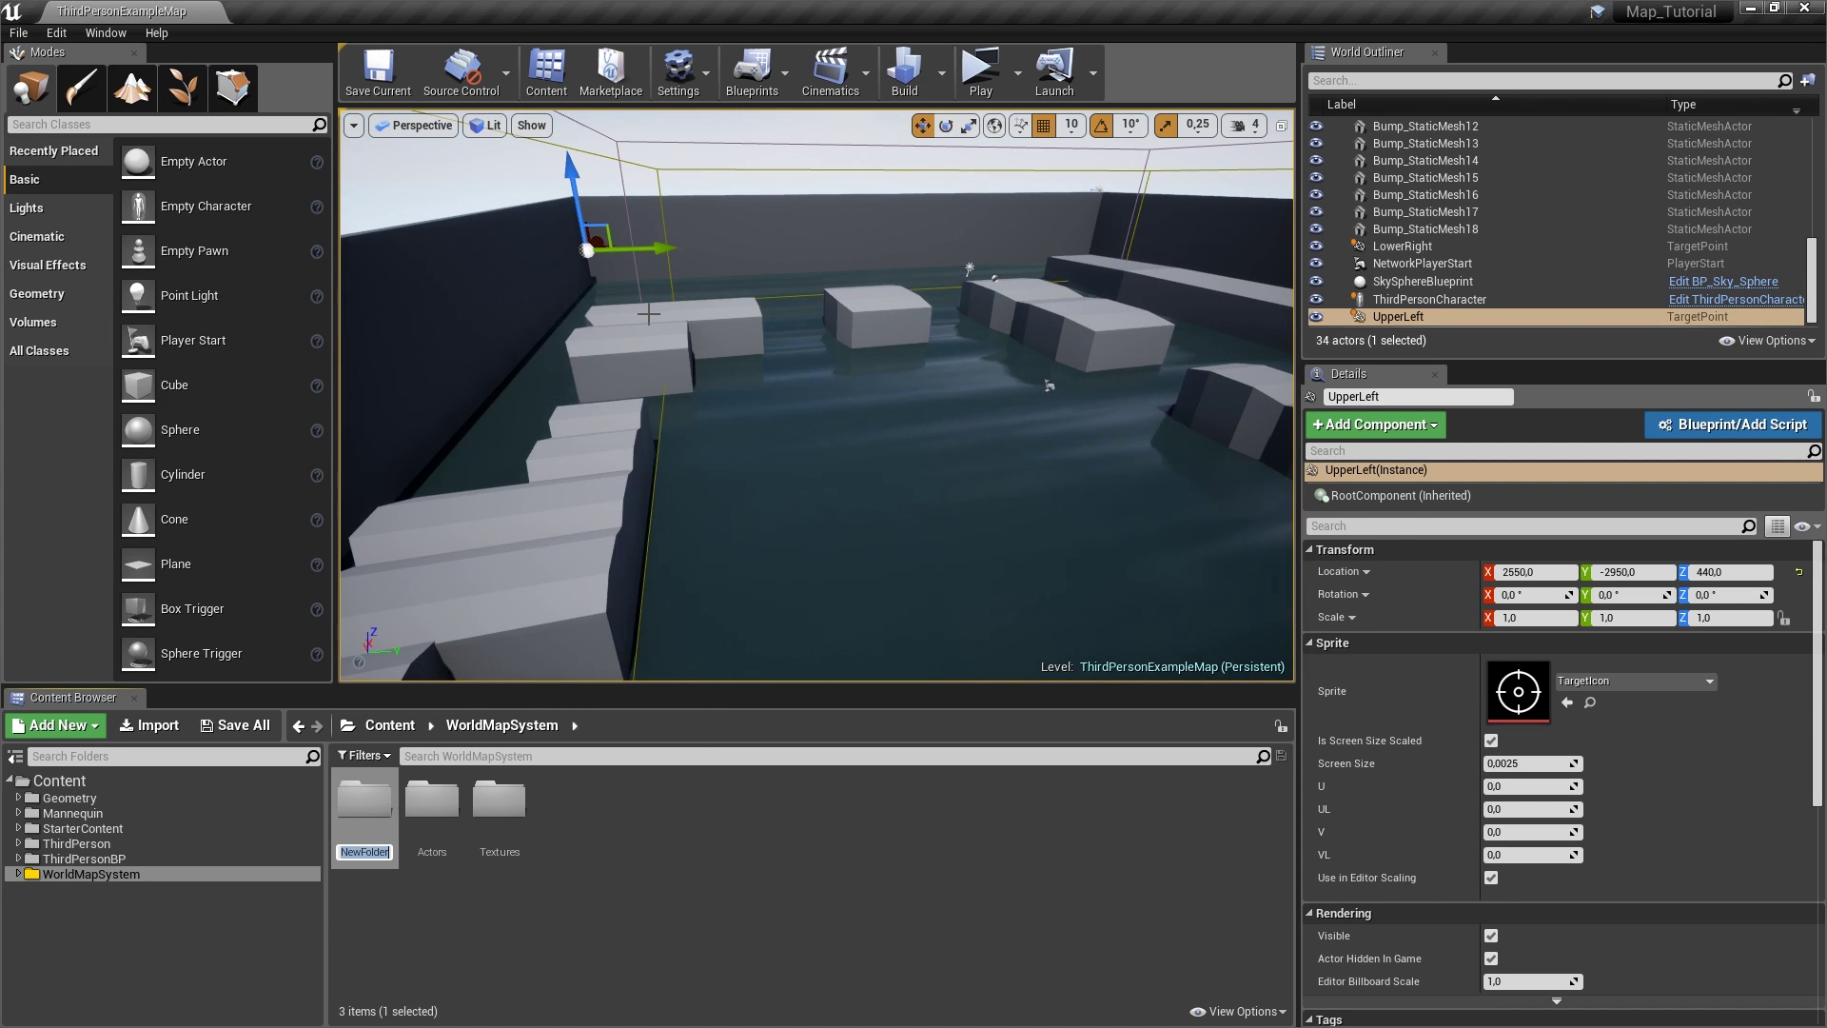
text($)
text(Ren)
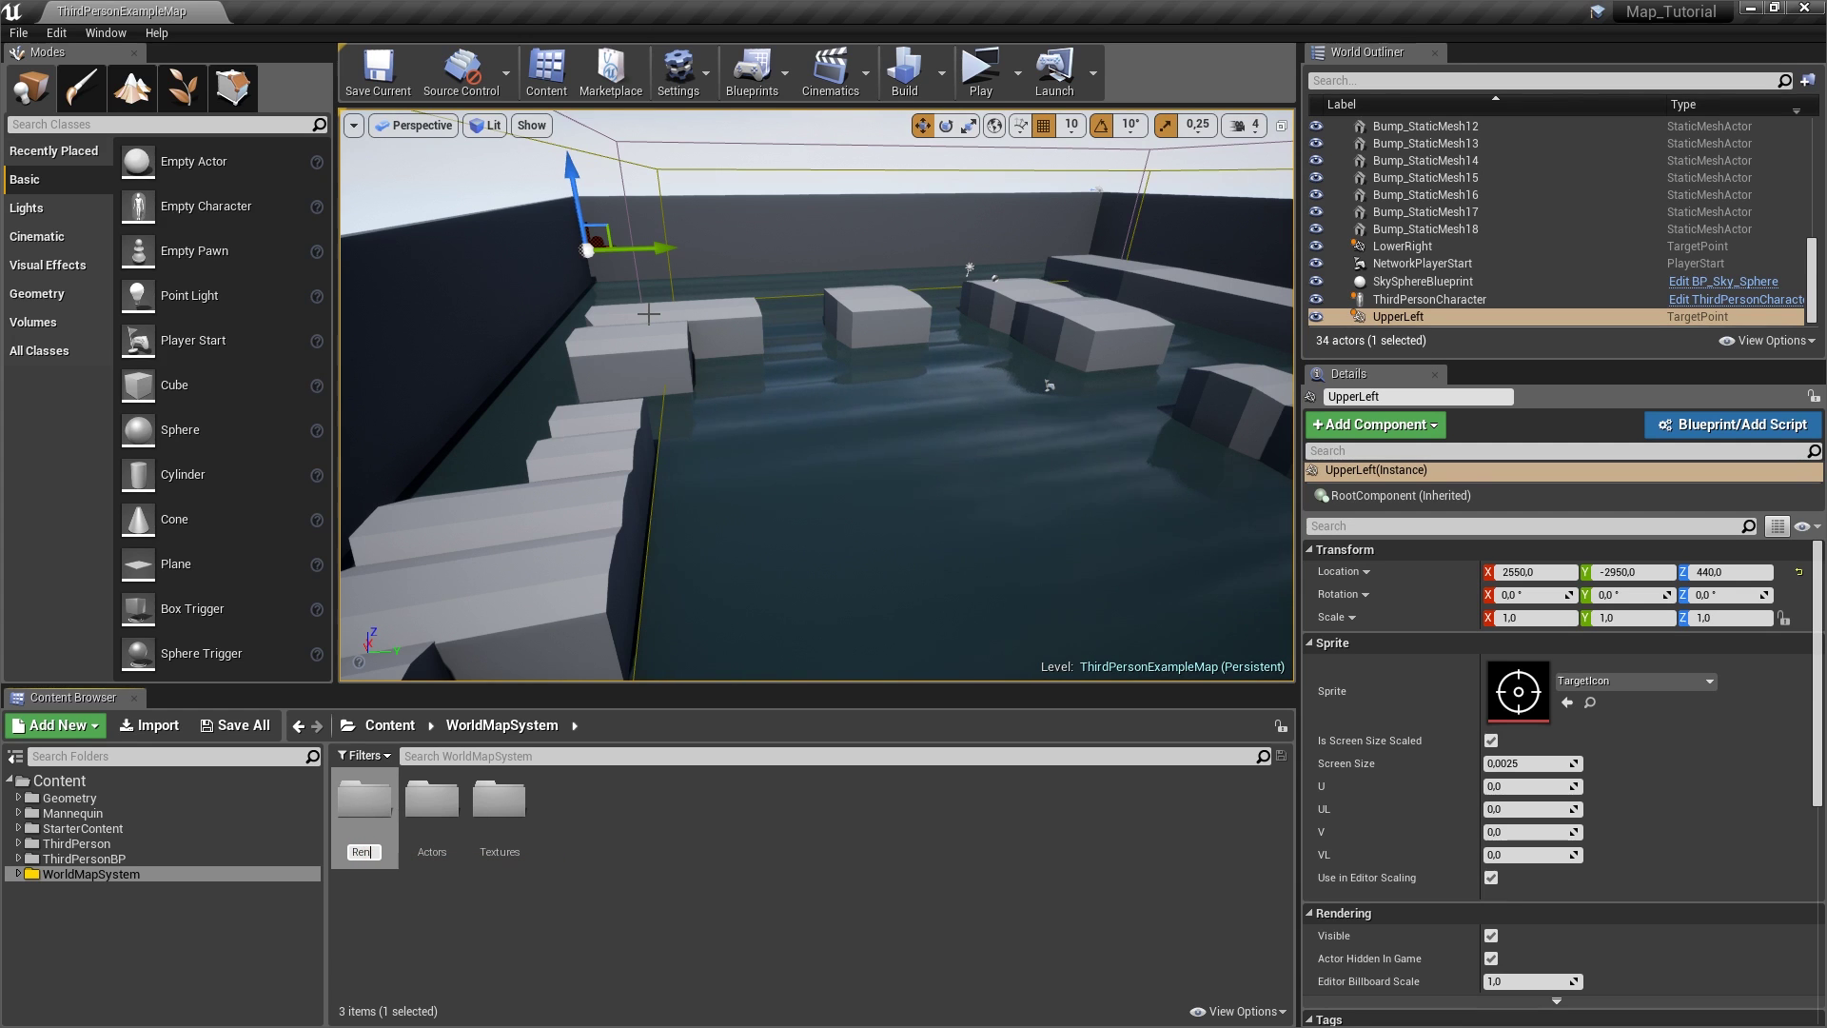
text(derTarget)
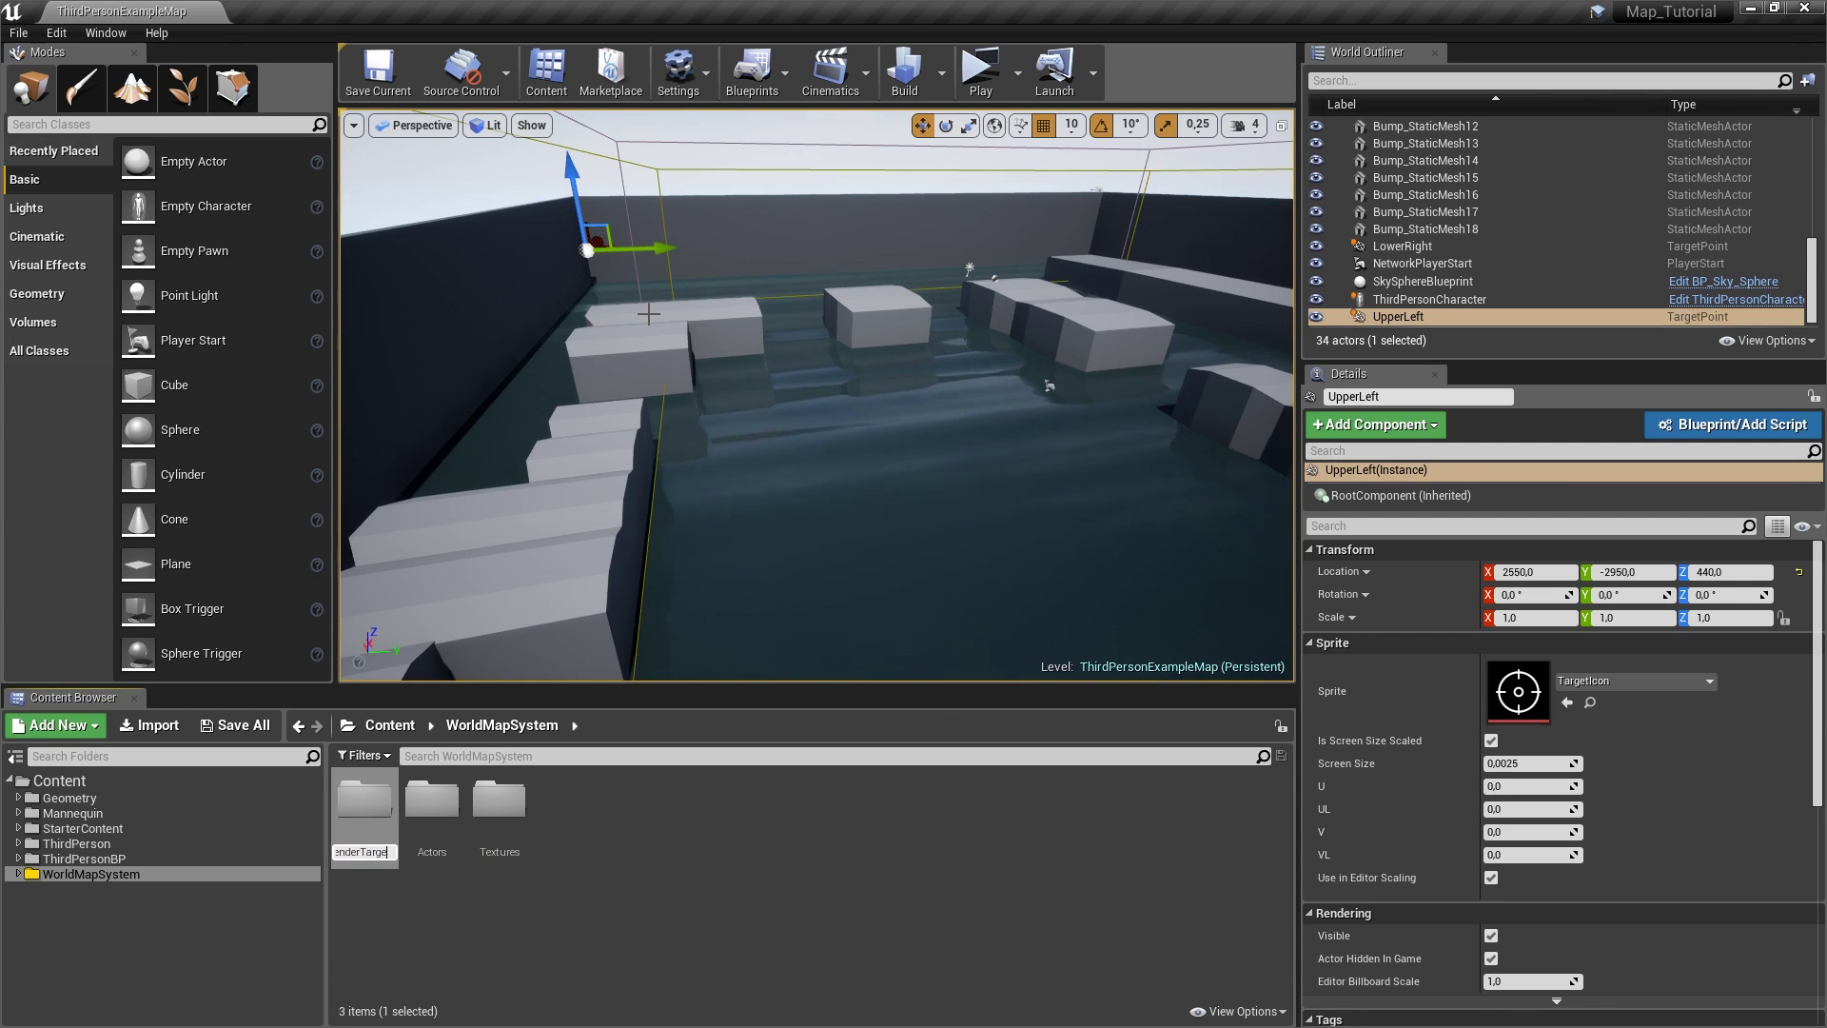
key(Return)
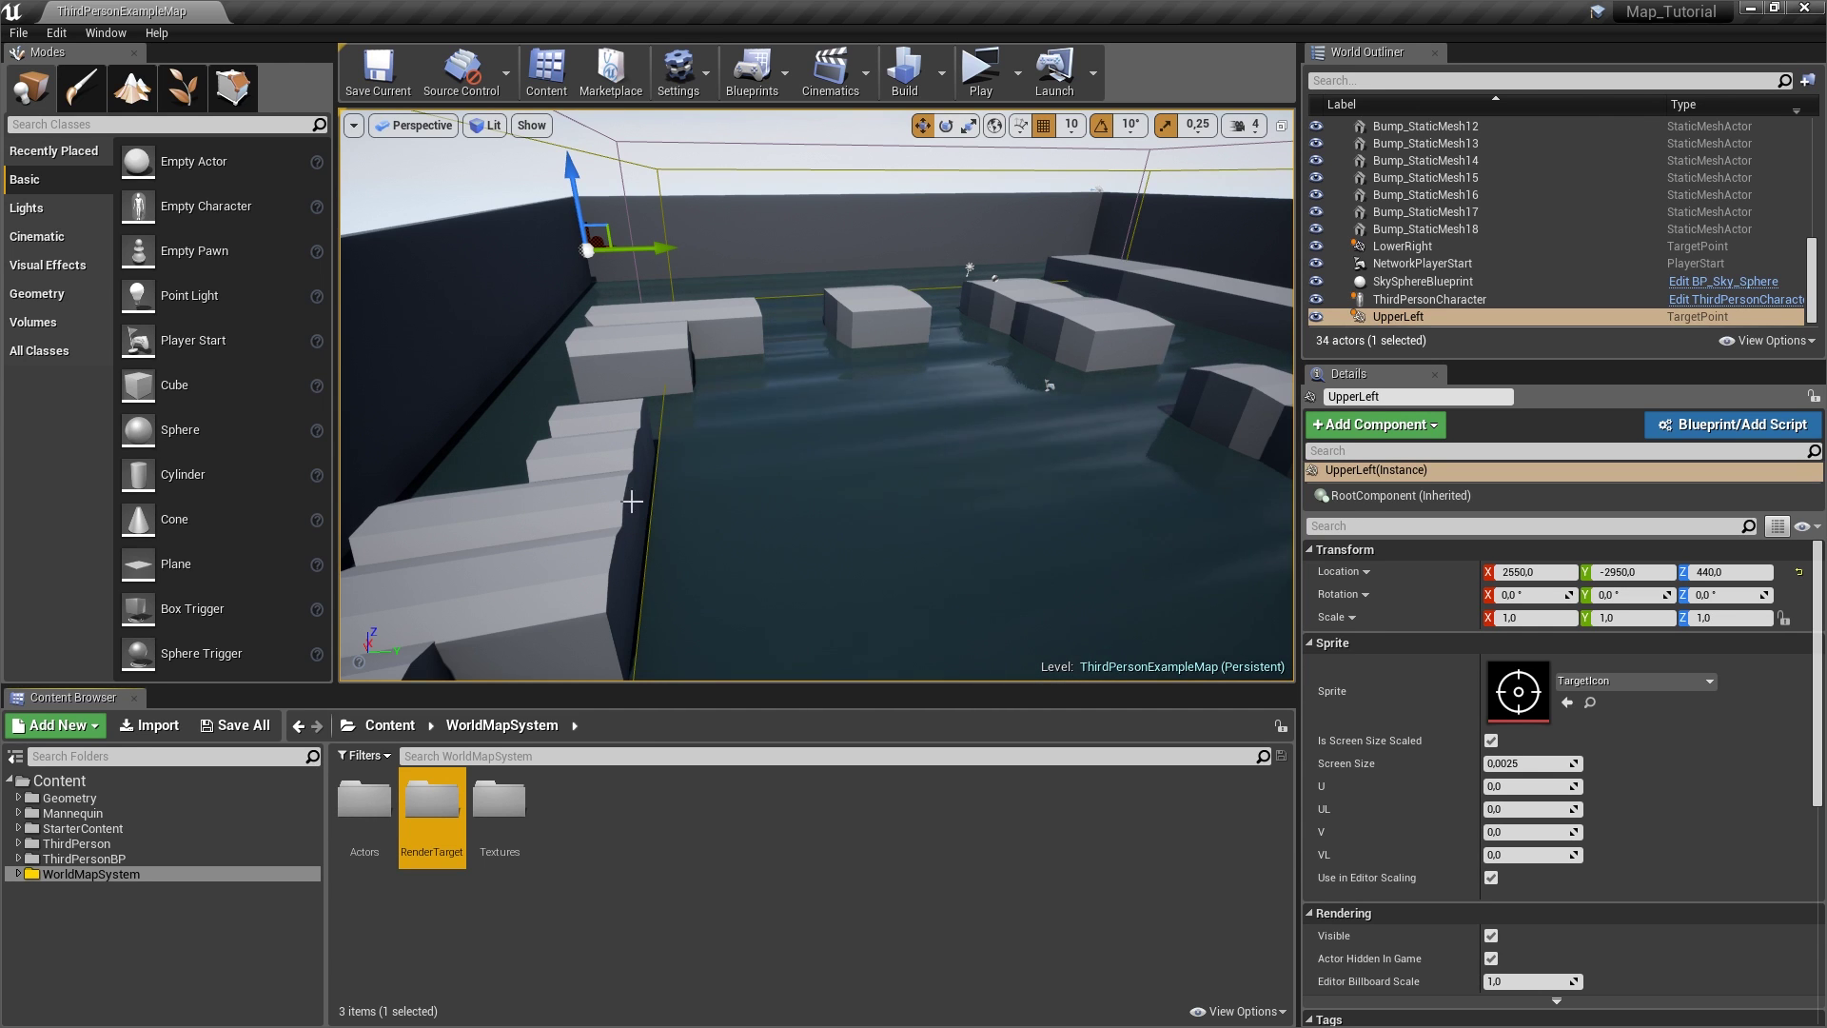
- Create a Render Target asset named WorldRenderTarget inside the RenderTarget folder
double_click(433, 804)
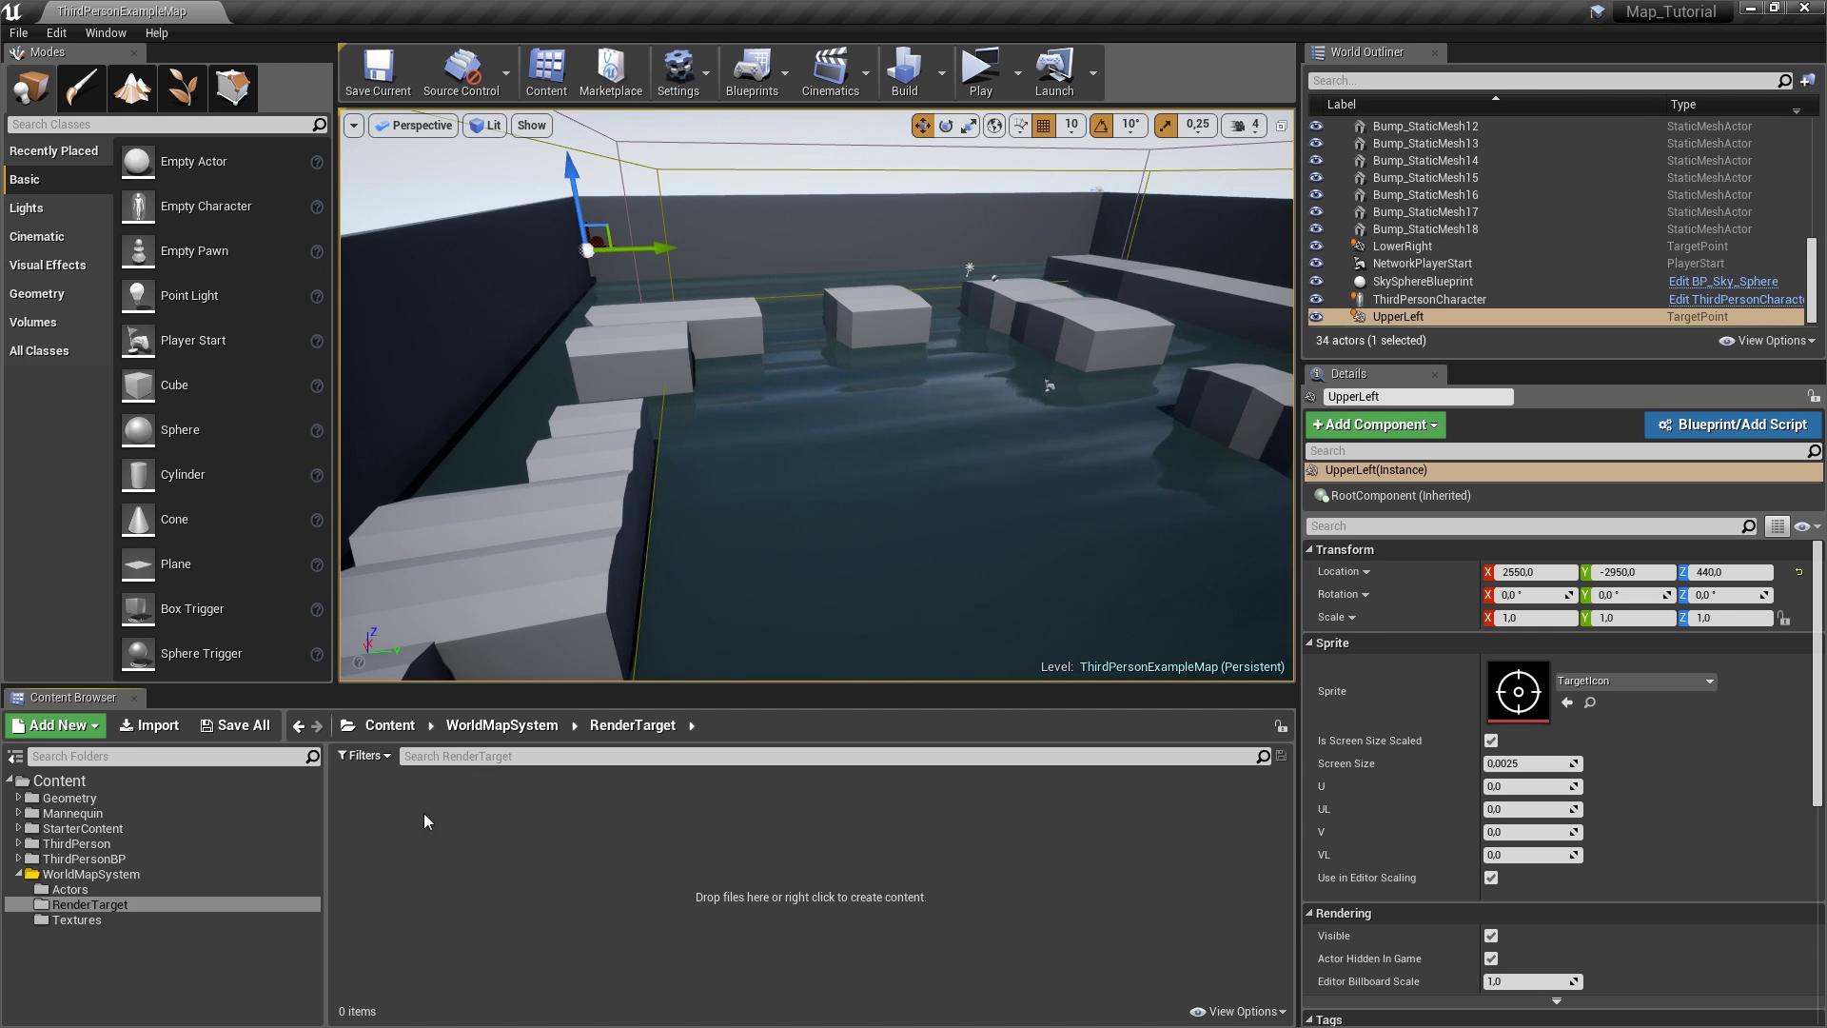
right_click(387, 801)
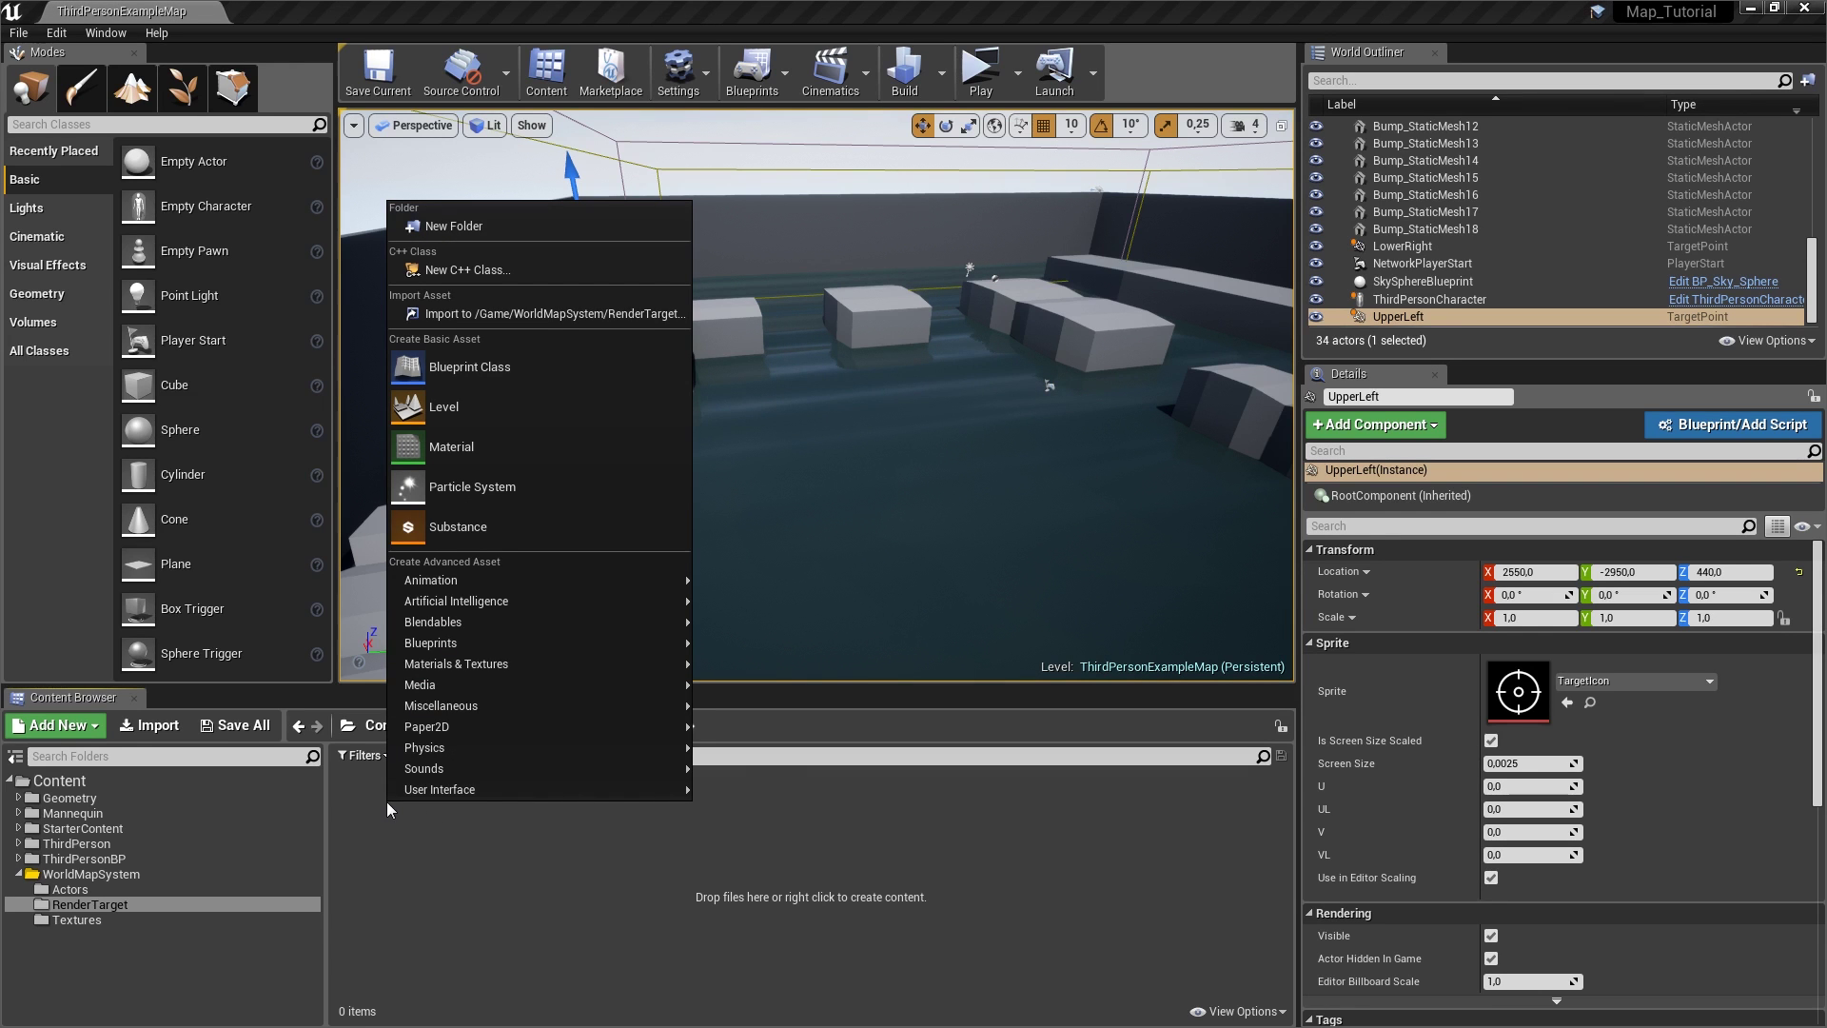
mouse_move(421, 666)
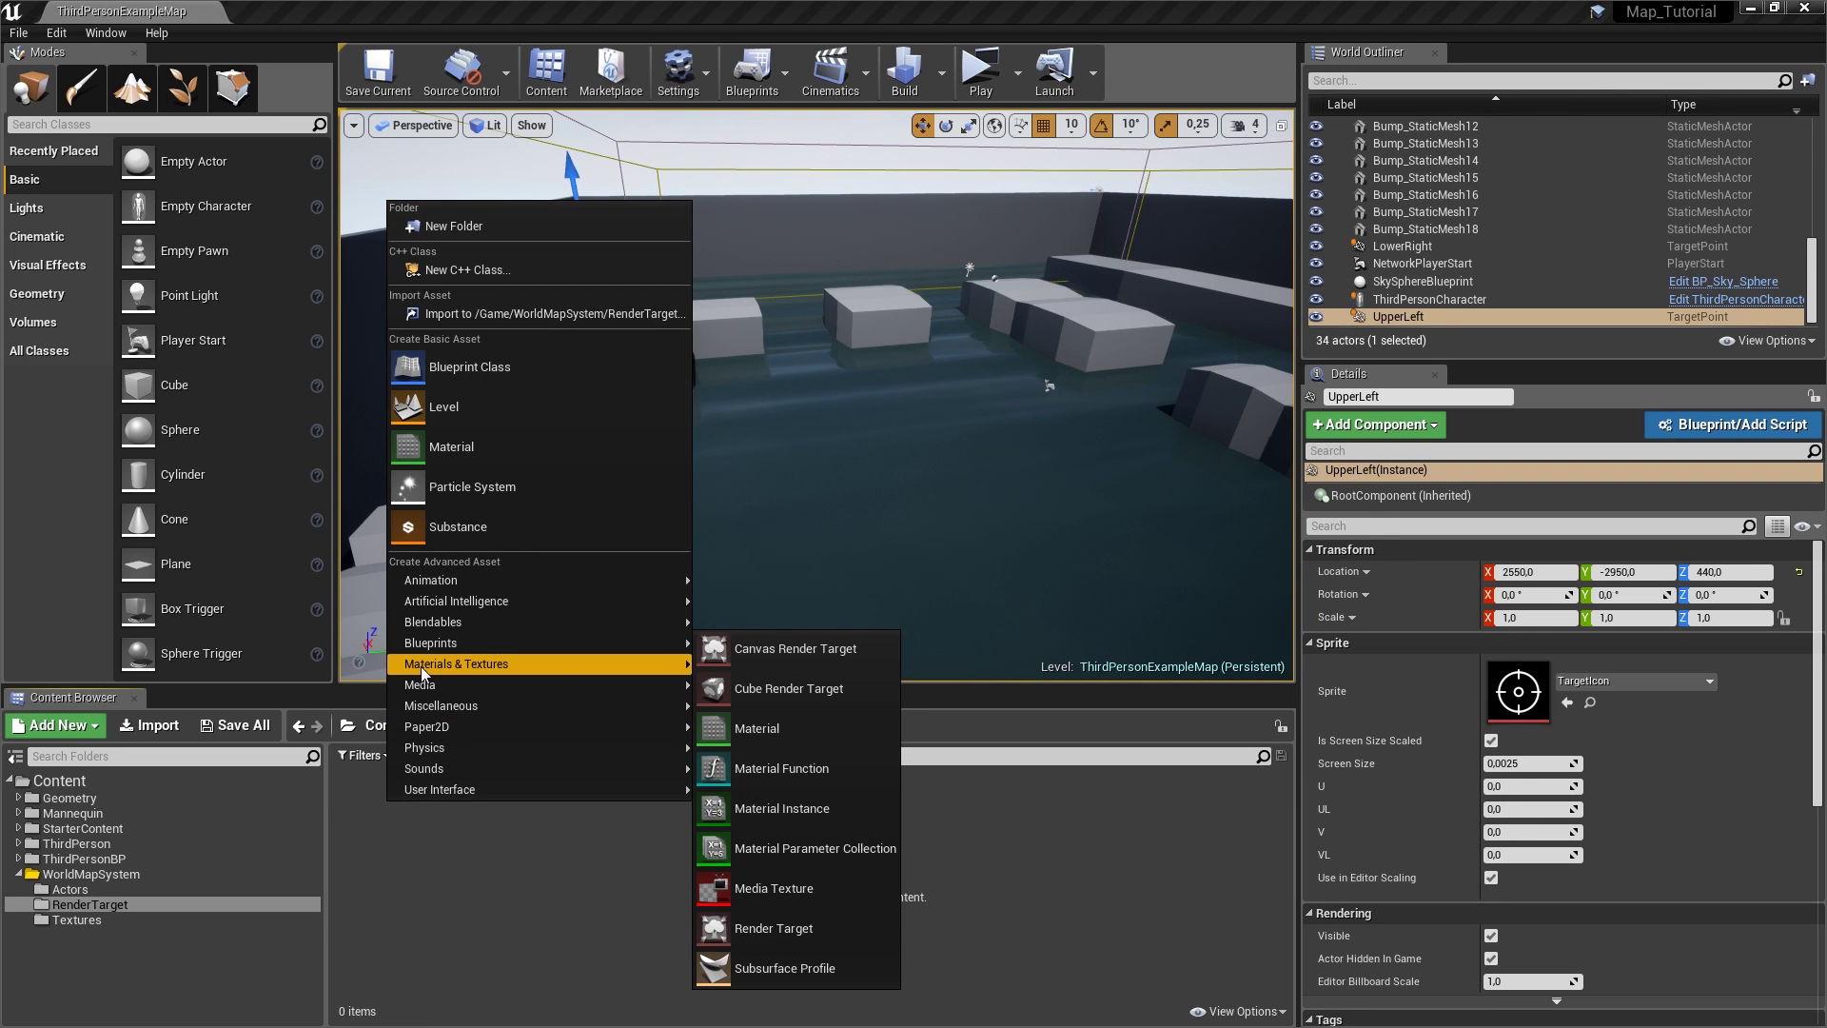
click(820, 926)
text(Wo)
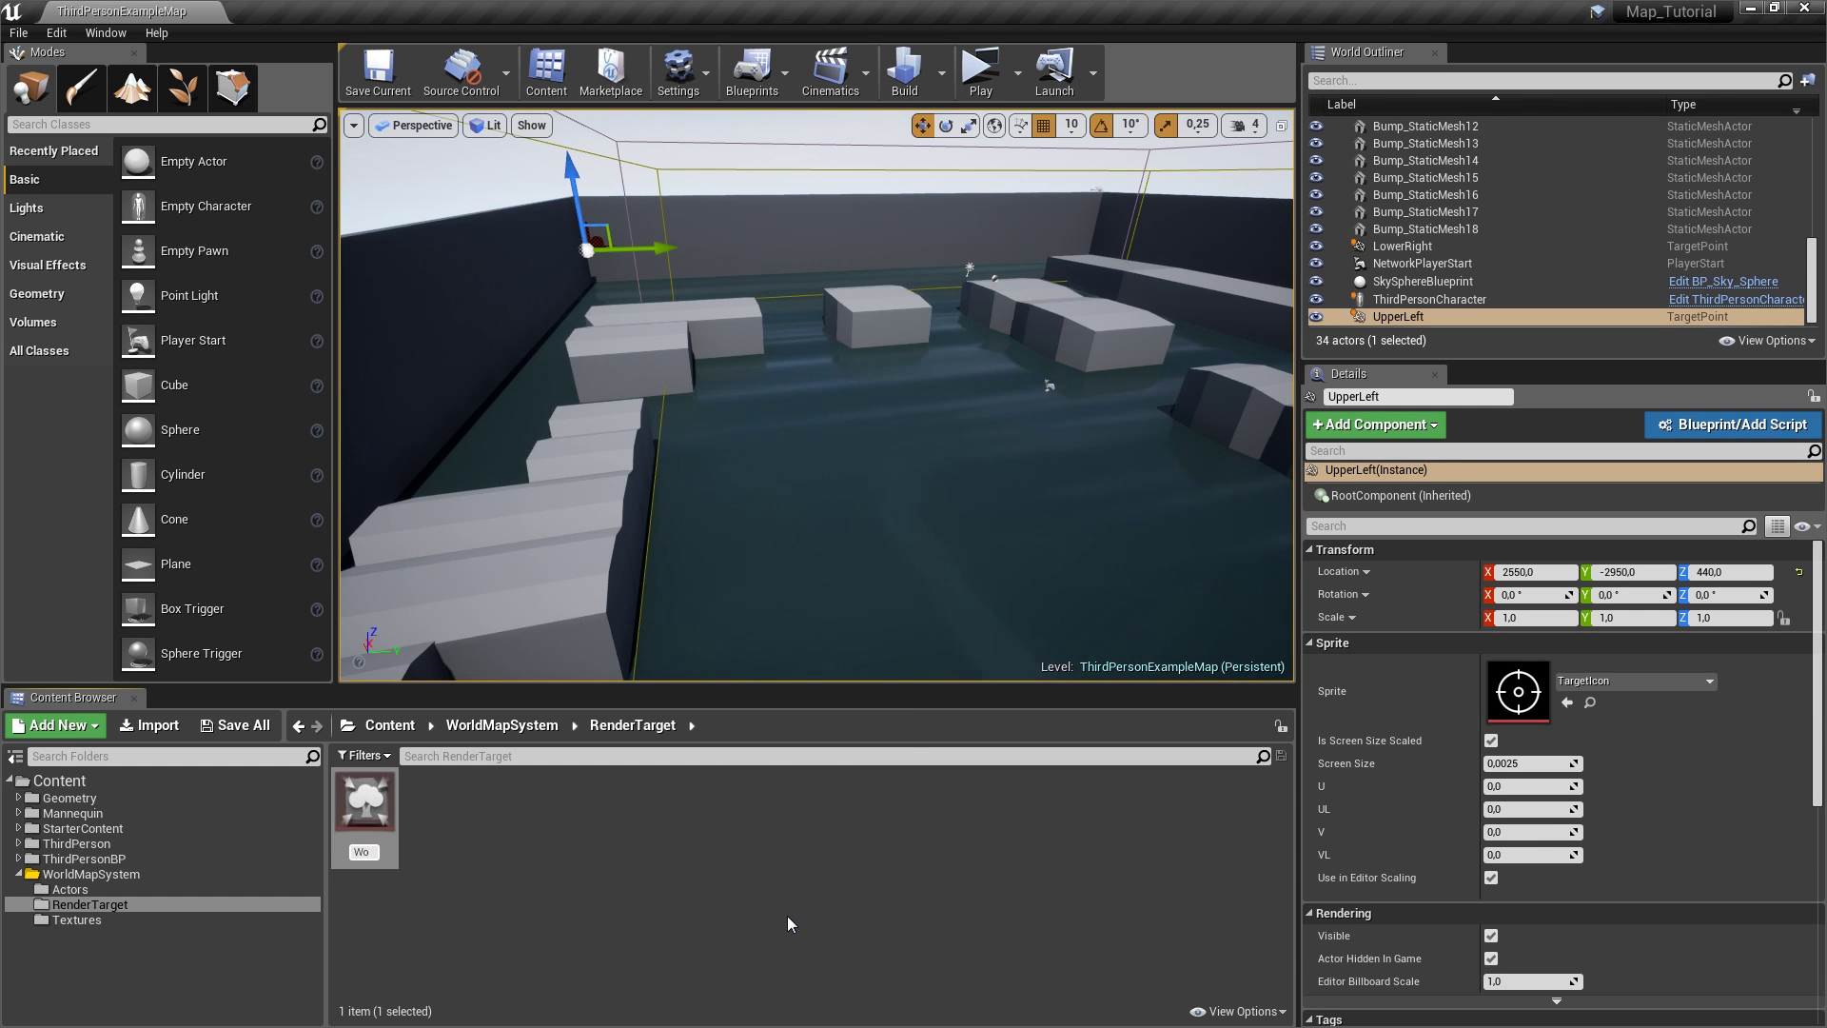
text(rldRend)
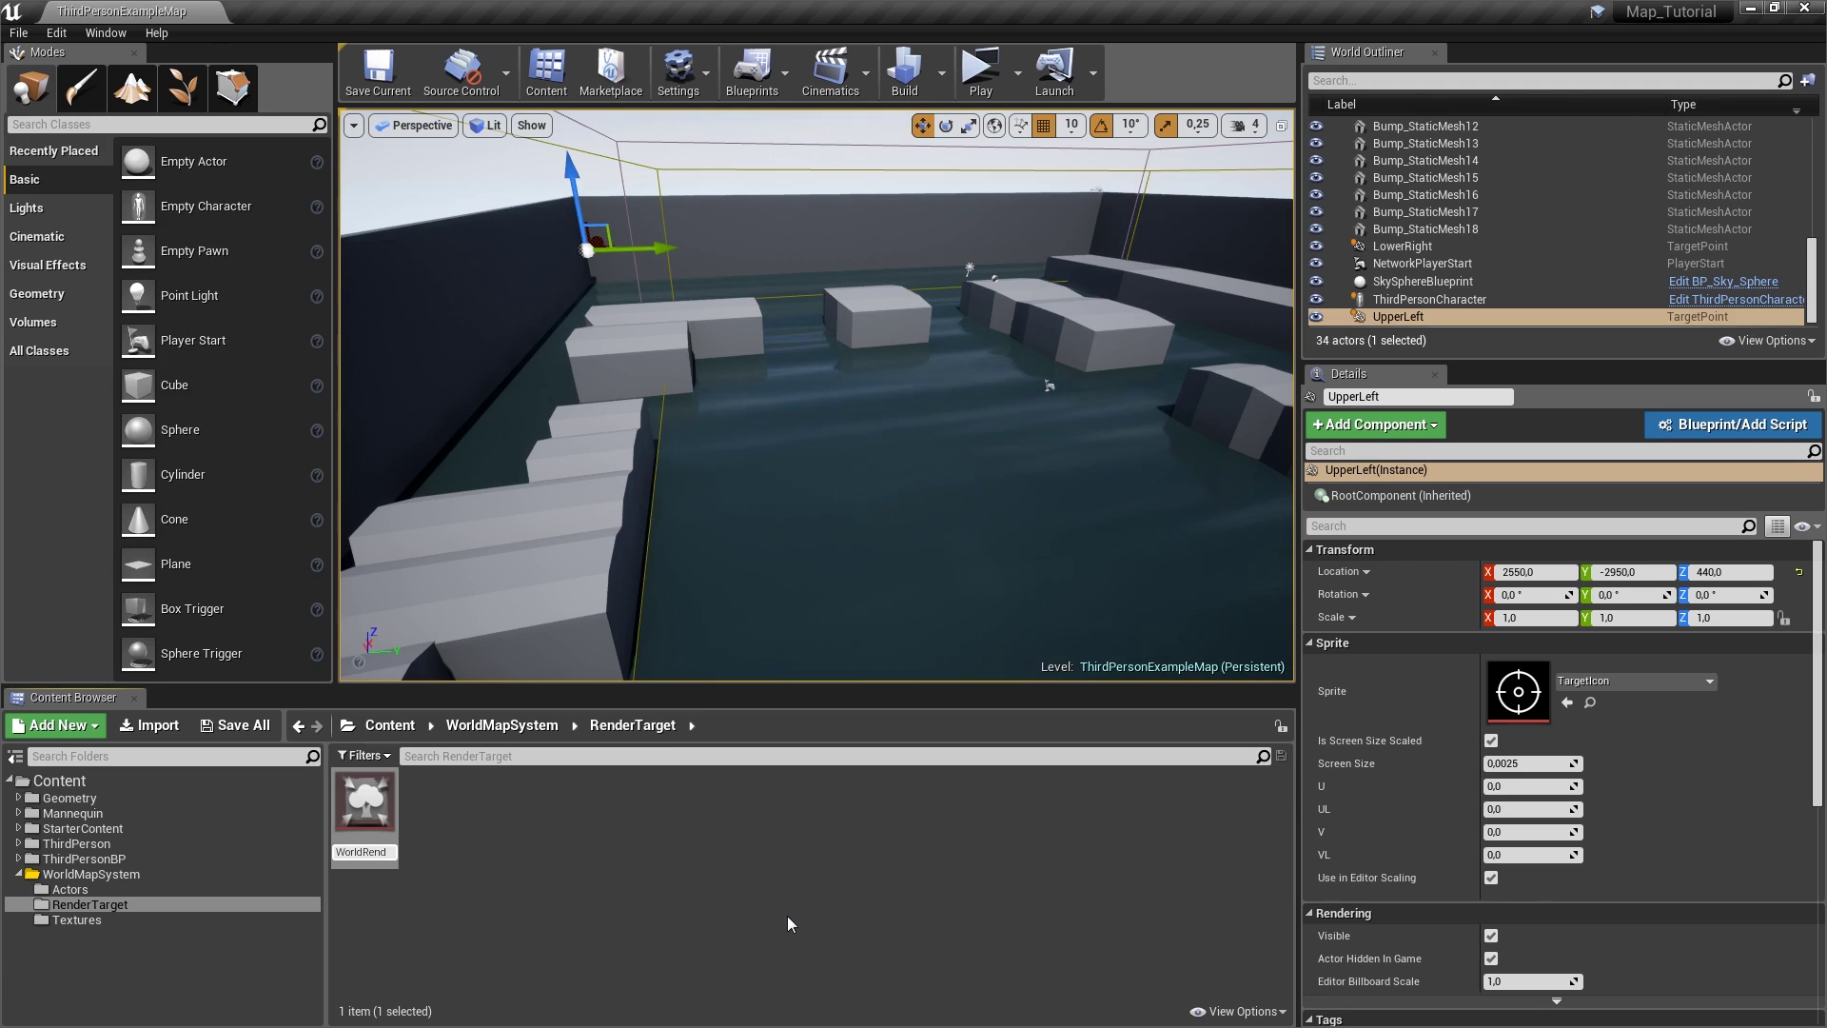
text(erTarget)
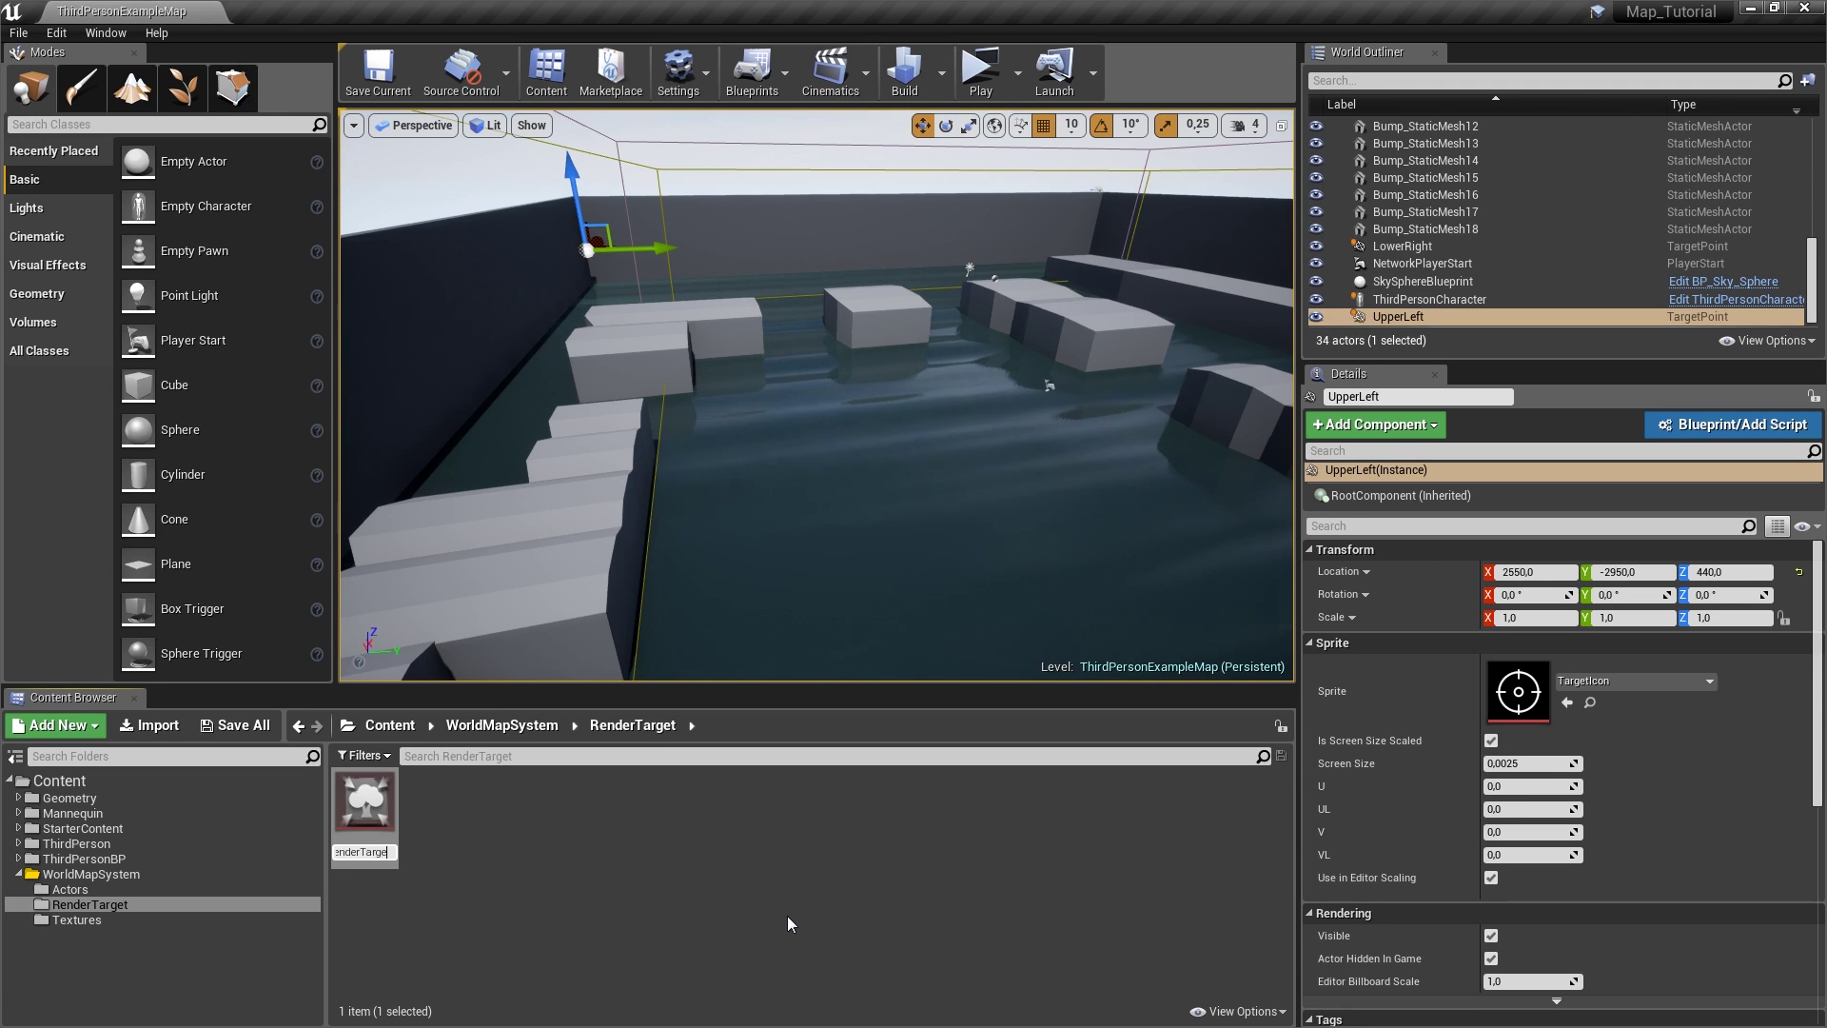
key(Return)
- Open WorldRenderTarget and set both its Size X and Size Y to 2048
double_click(383, 825)
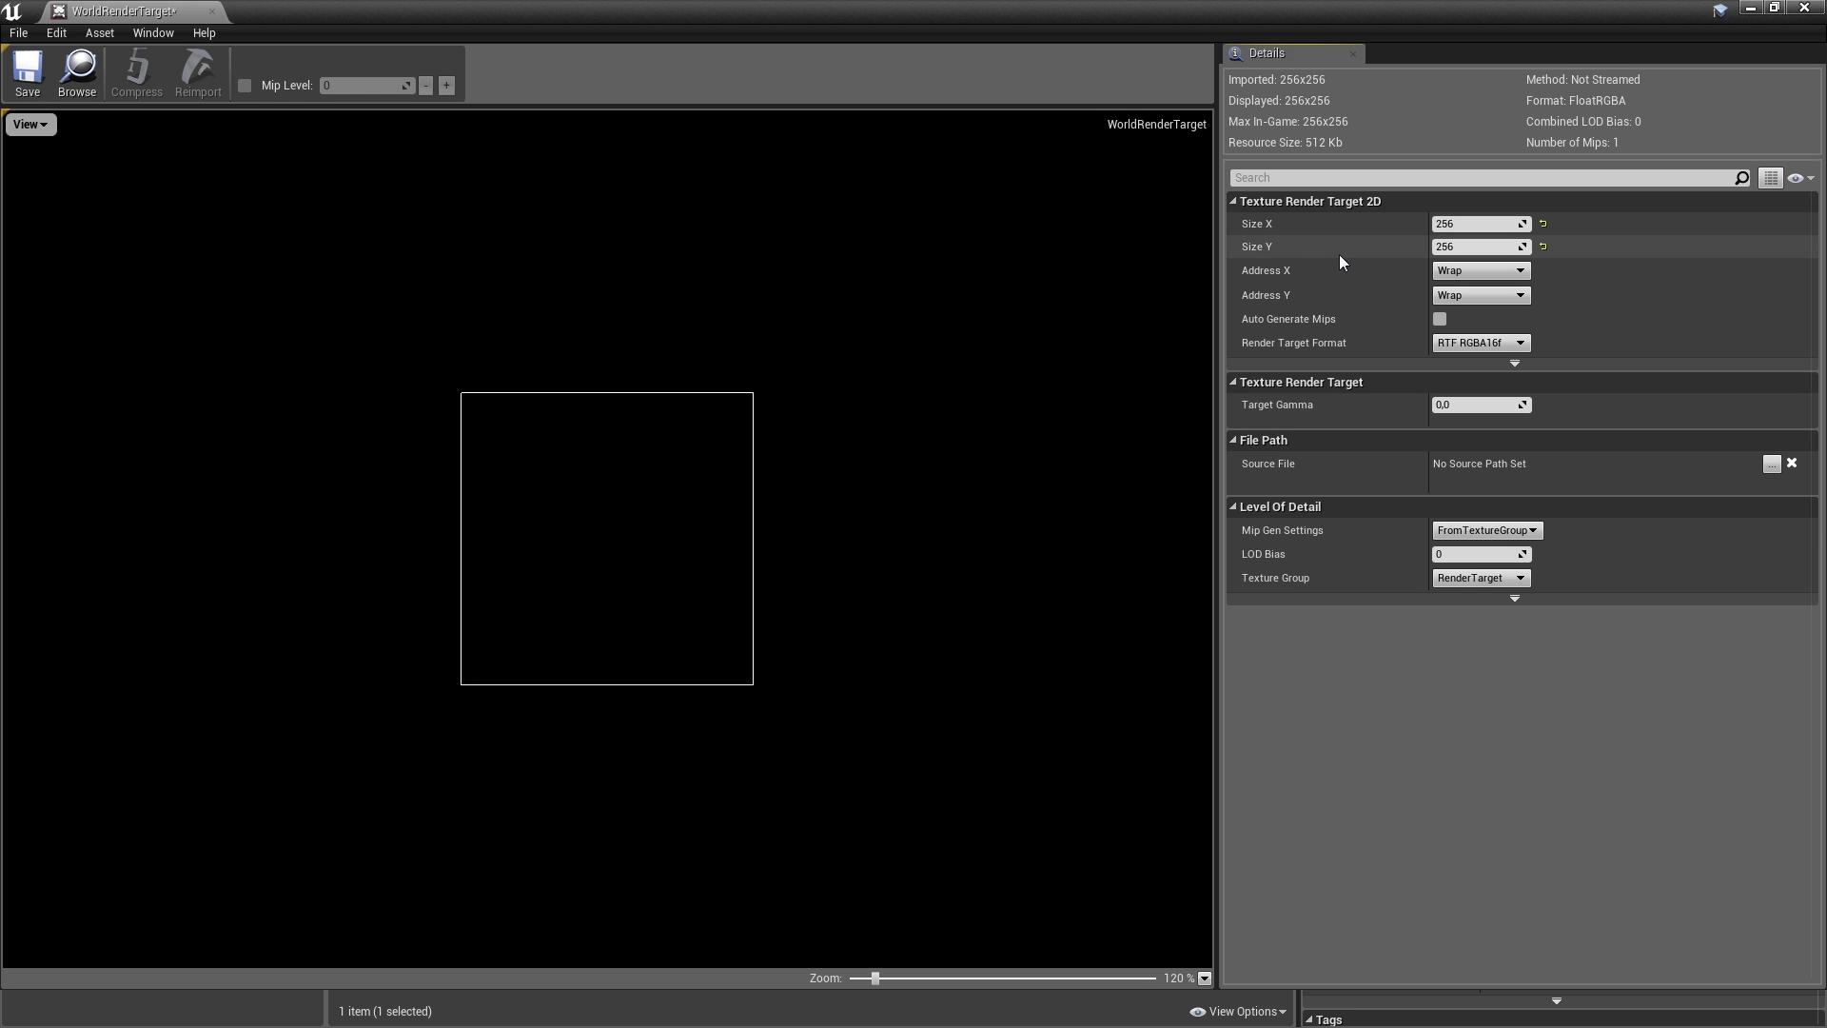
click(1469, 225)
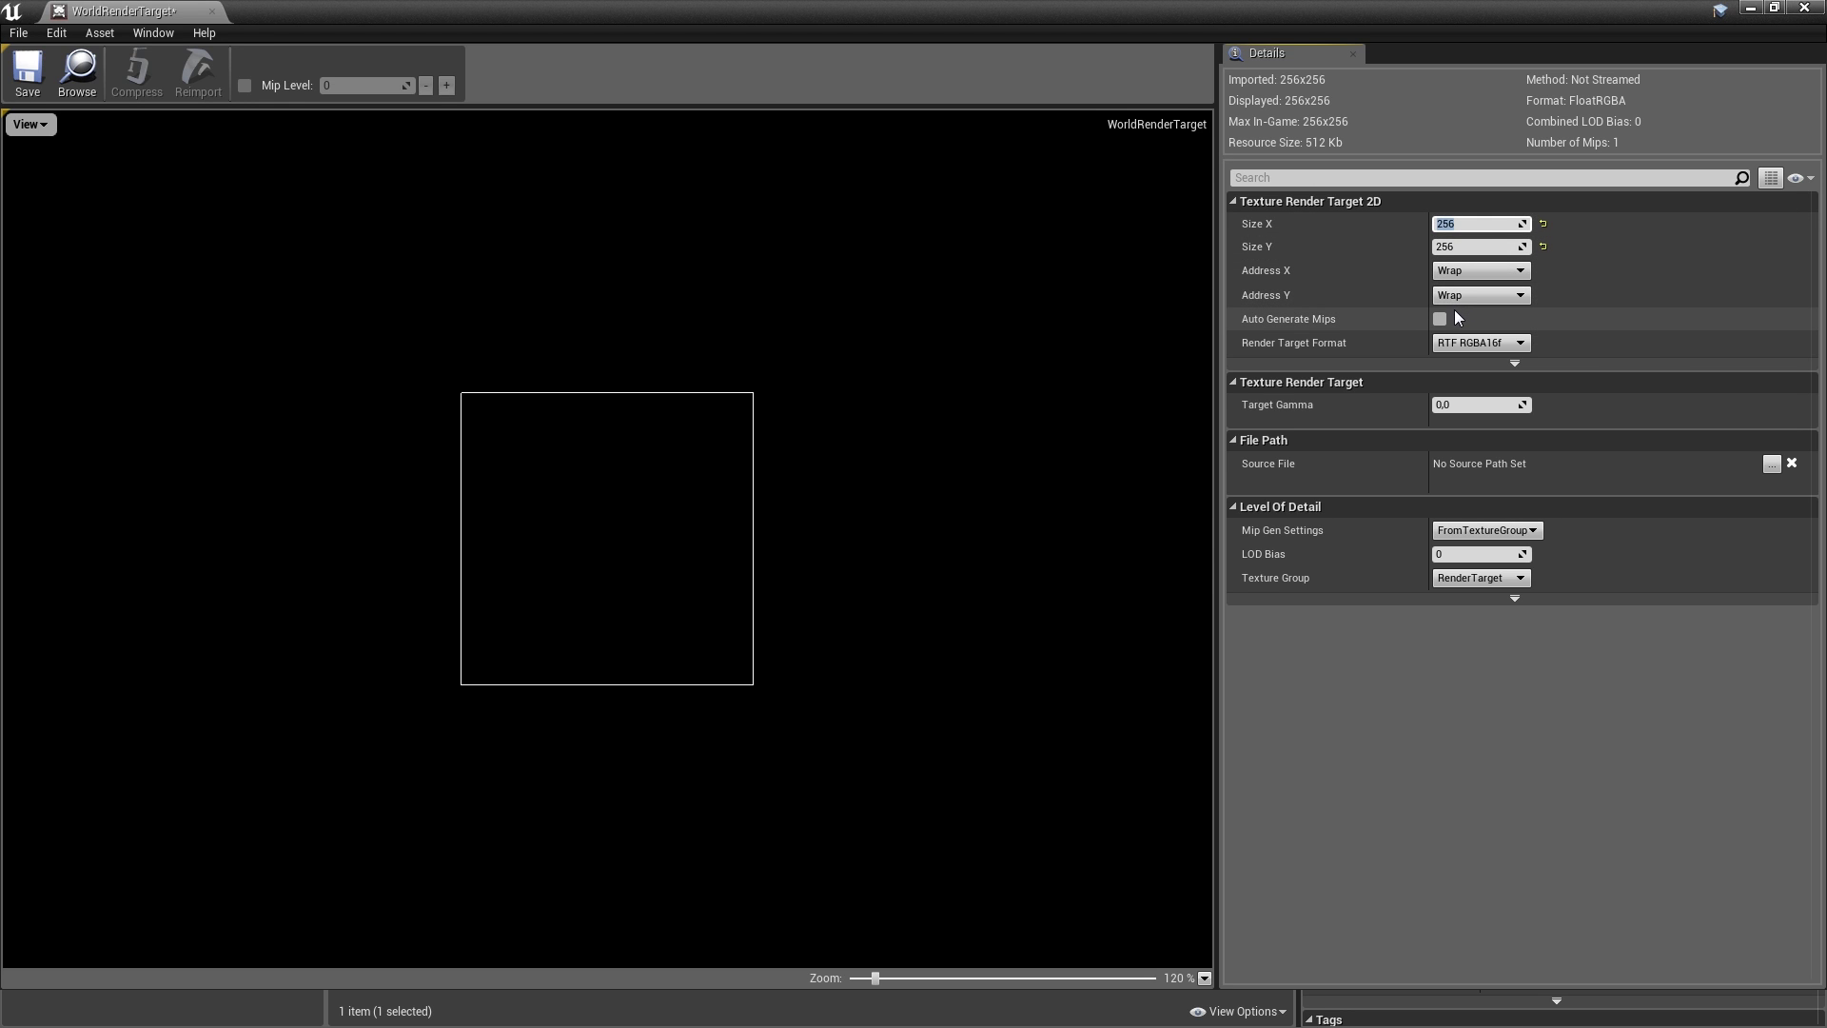
text(2048)
key(Return)
click(1473, 245)
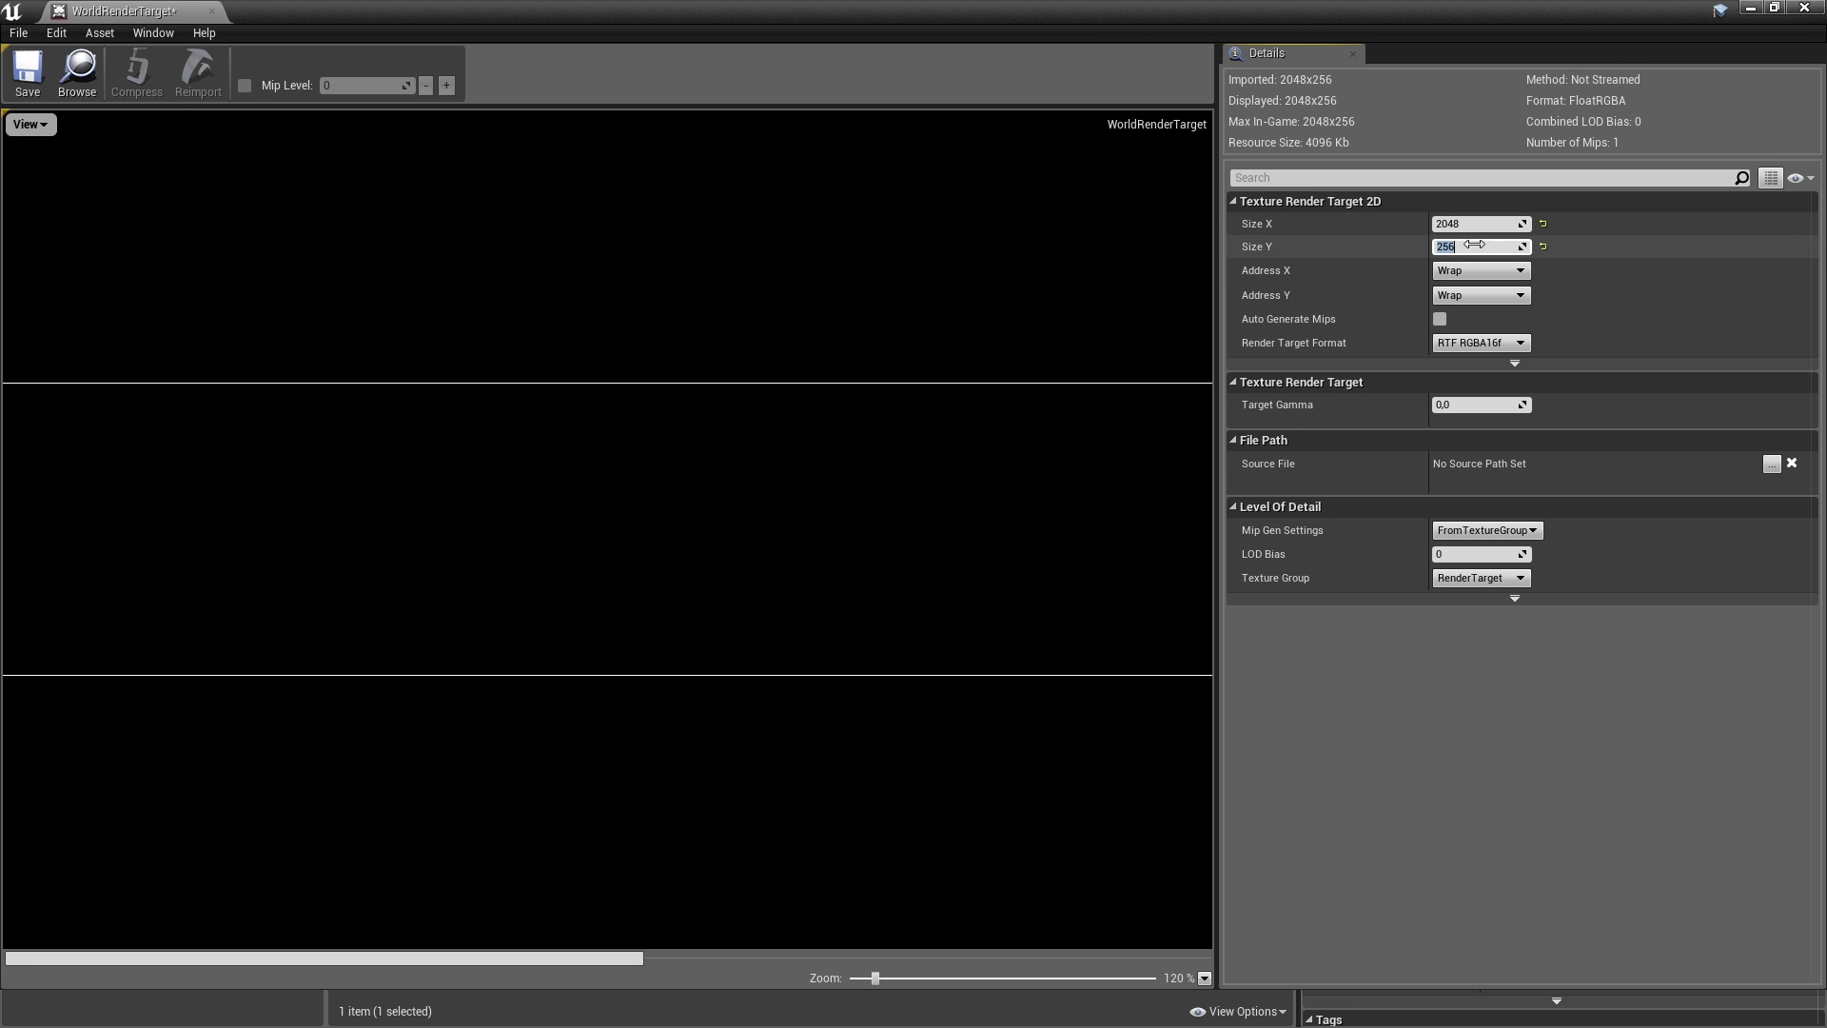
text(2048)
key(Return)
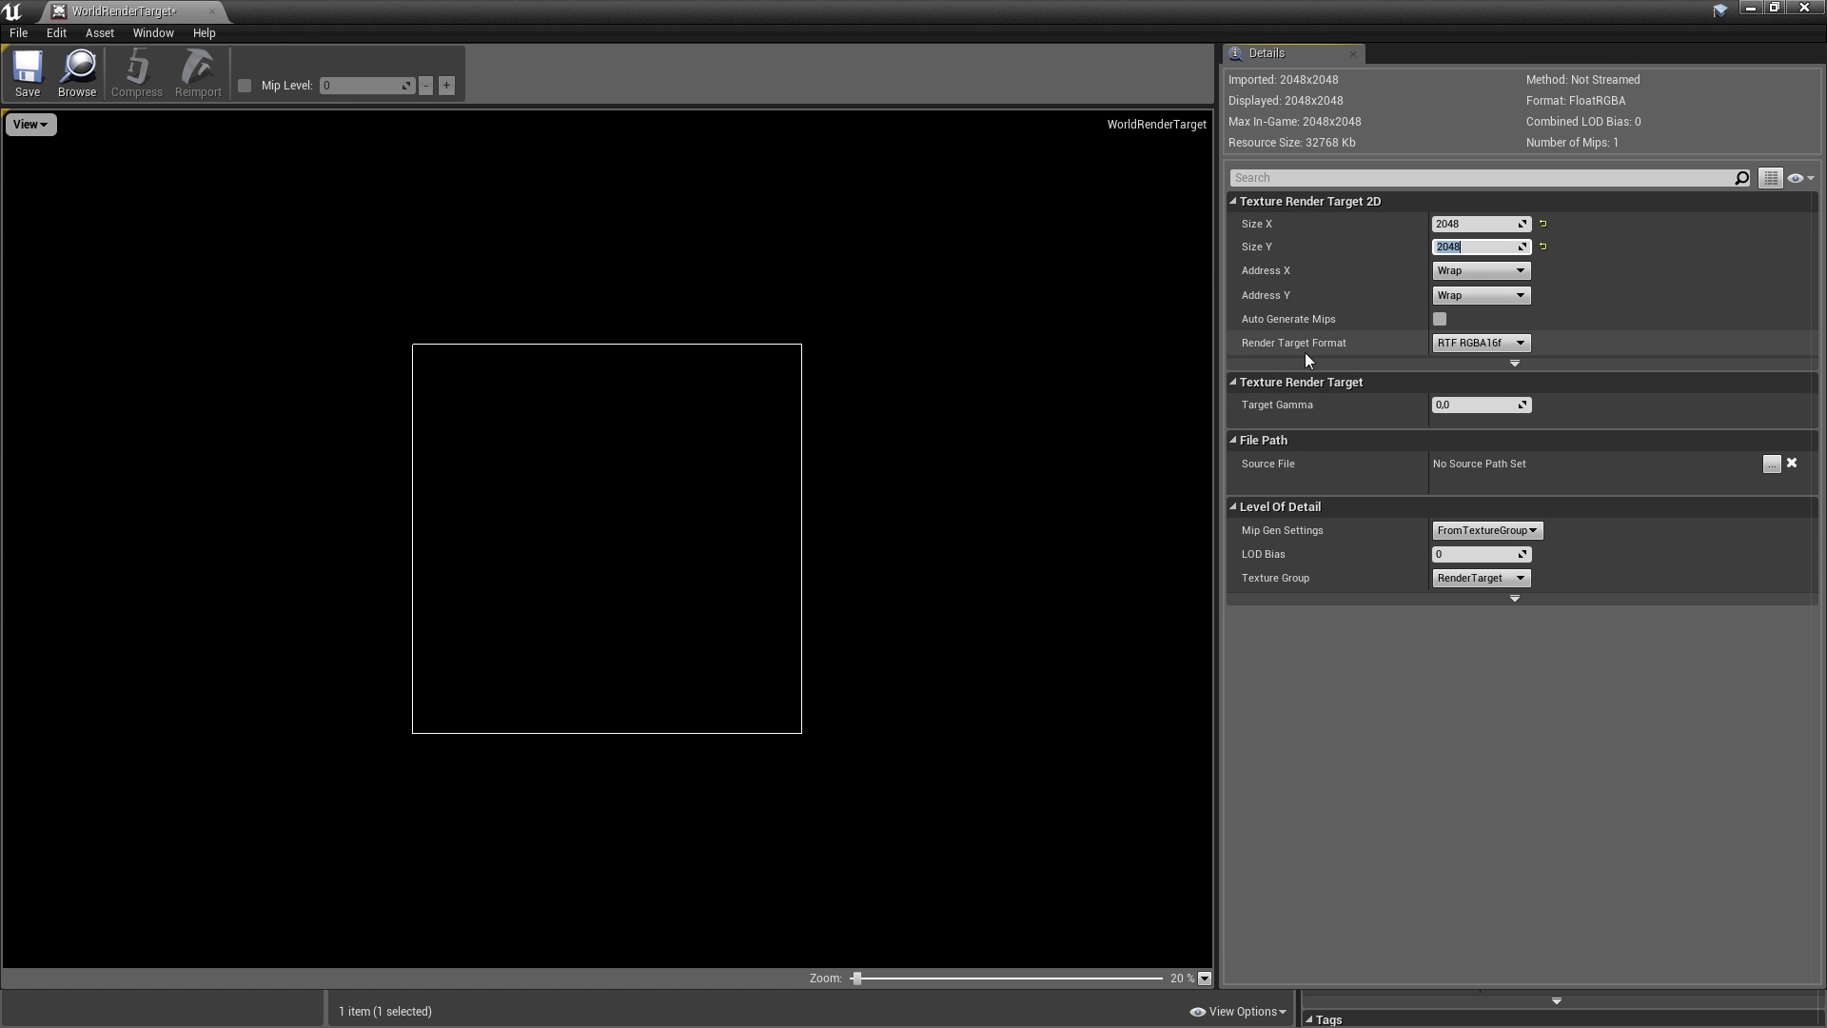
- Set the render target format to RTF RGBA8, then save and close the WorldRenderTarget asset
click(1473, 345)
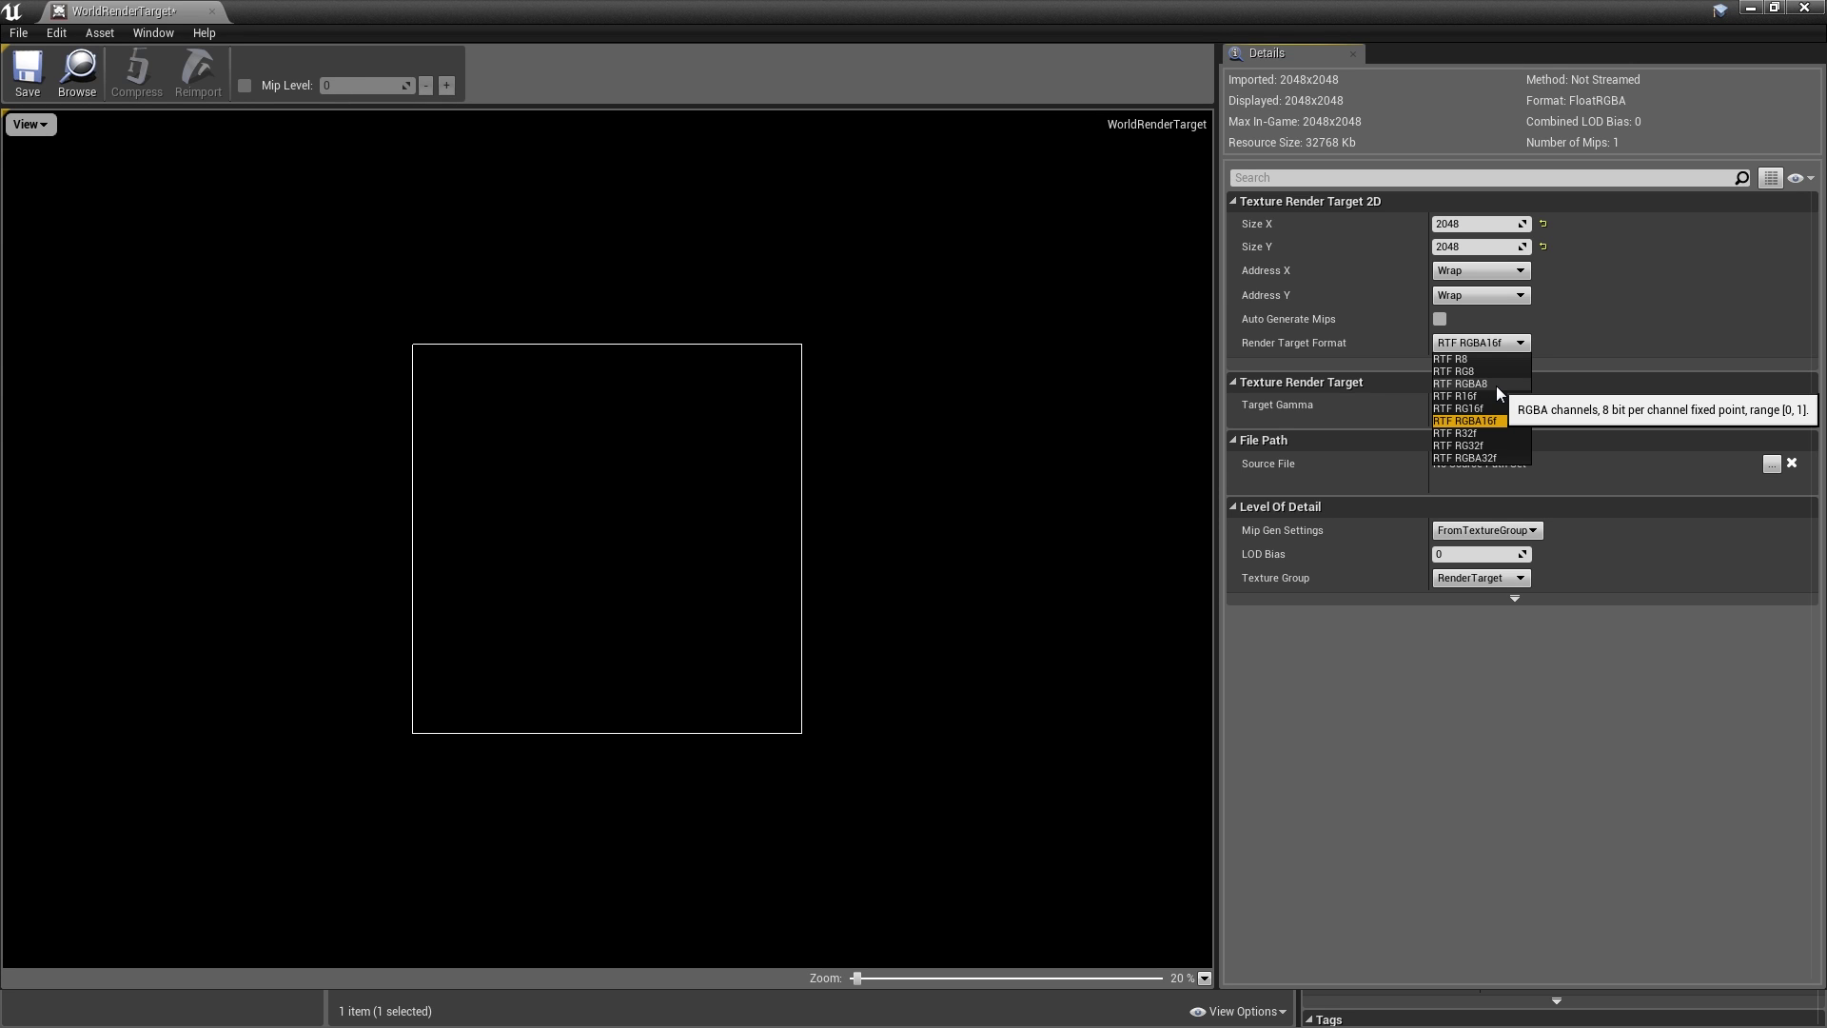
click(1495, 385)
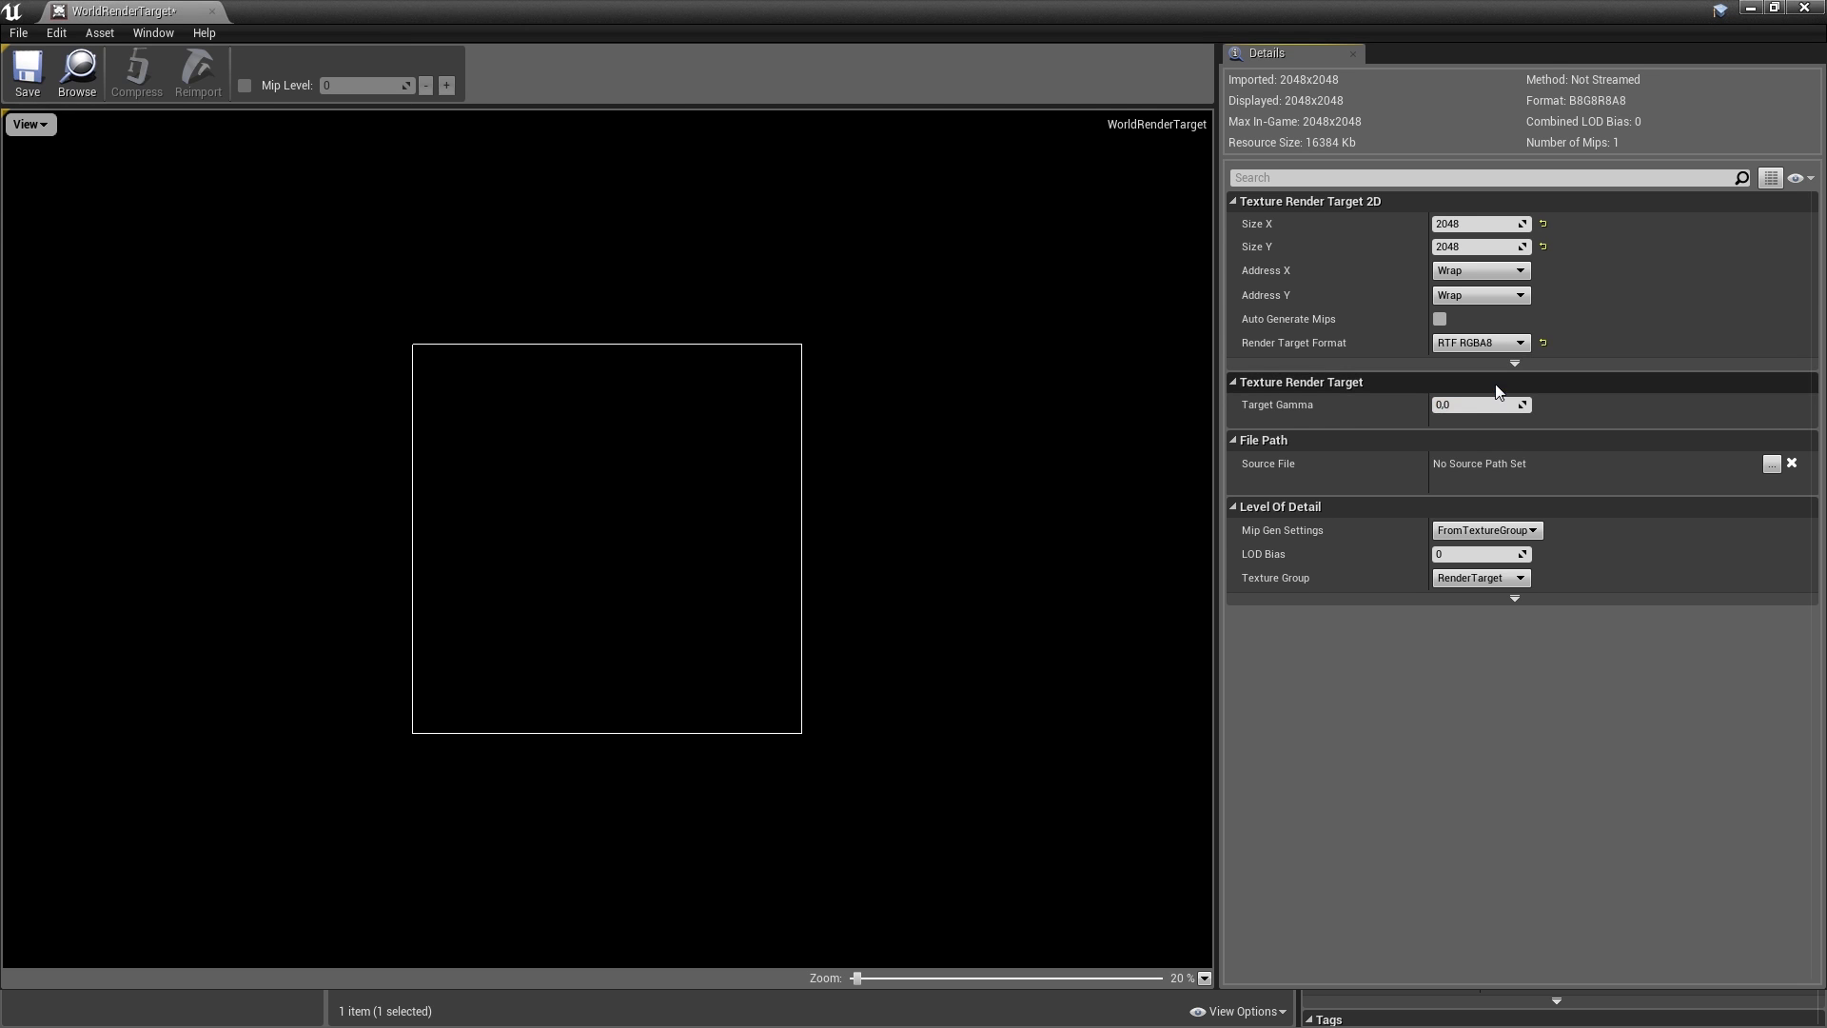
click(26, 76)
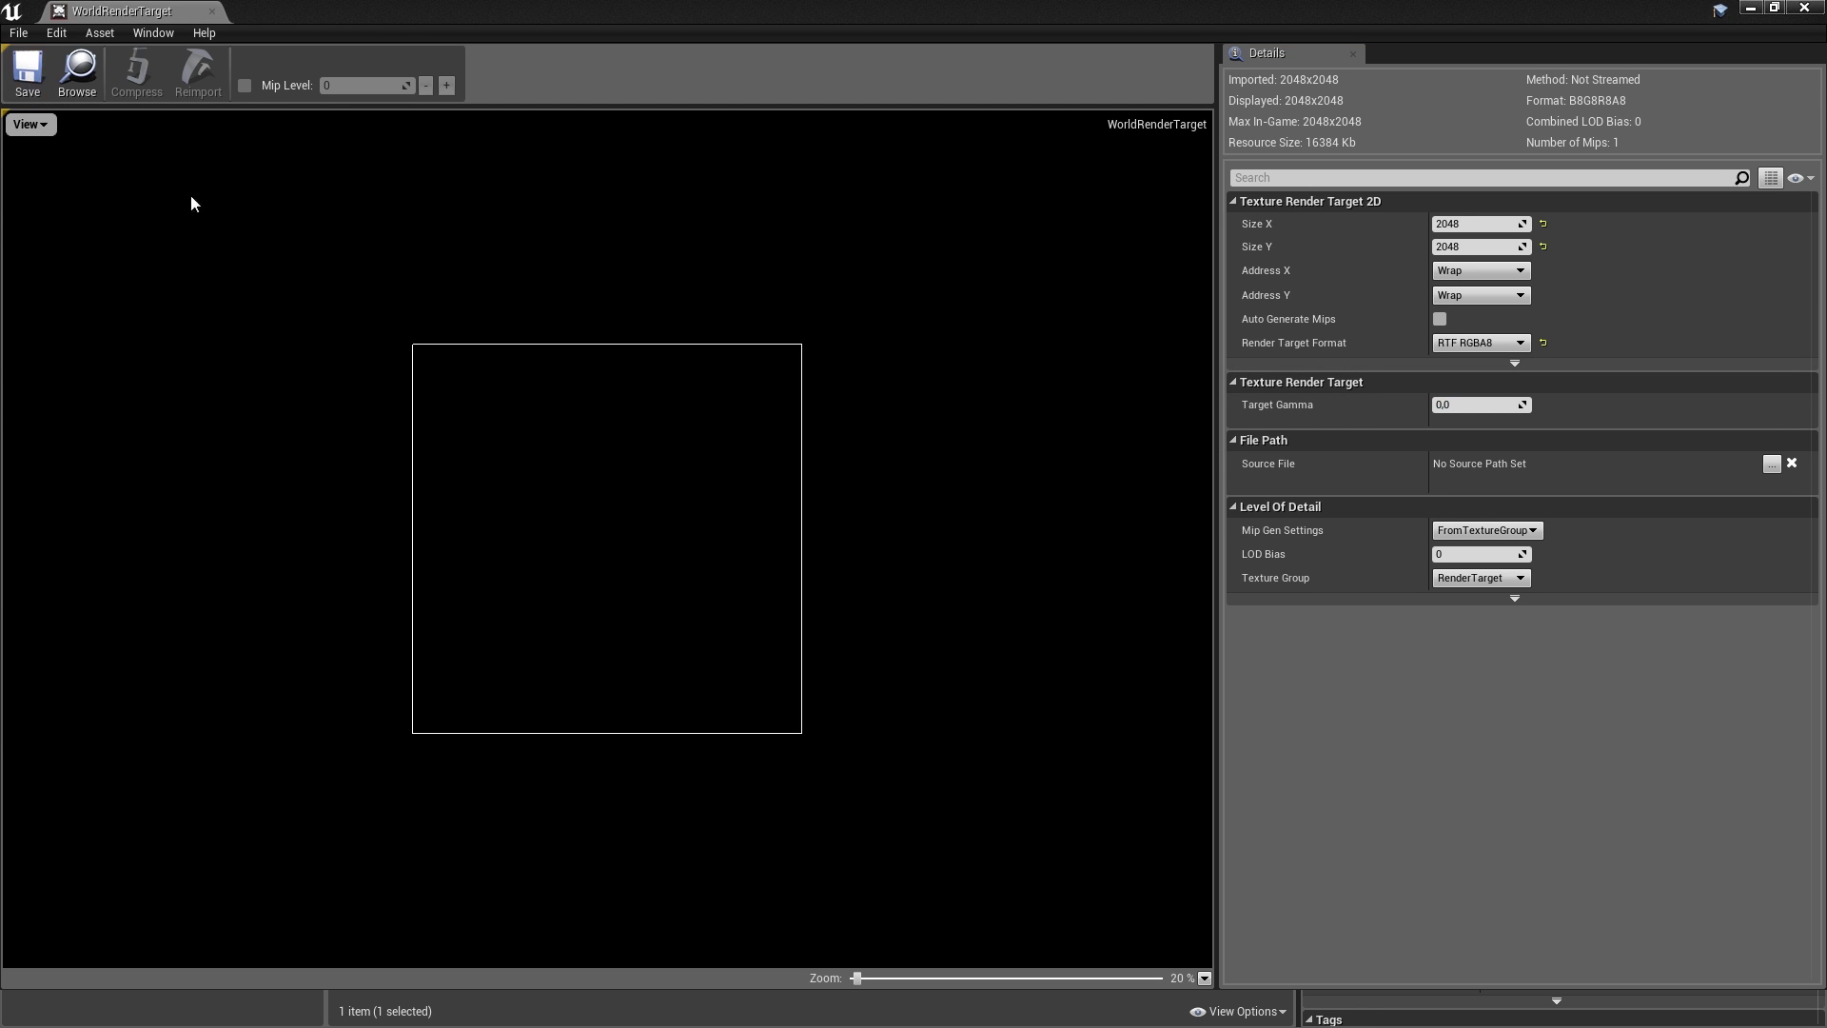
click(211, 11)
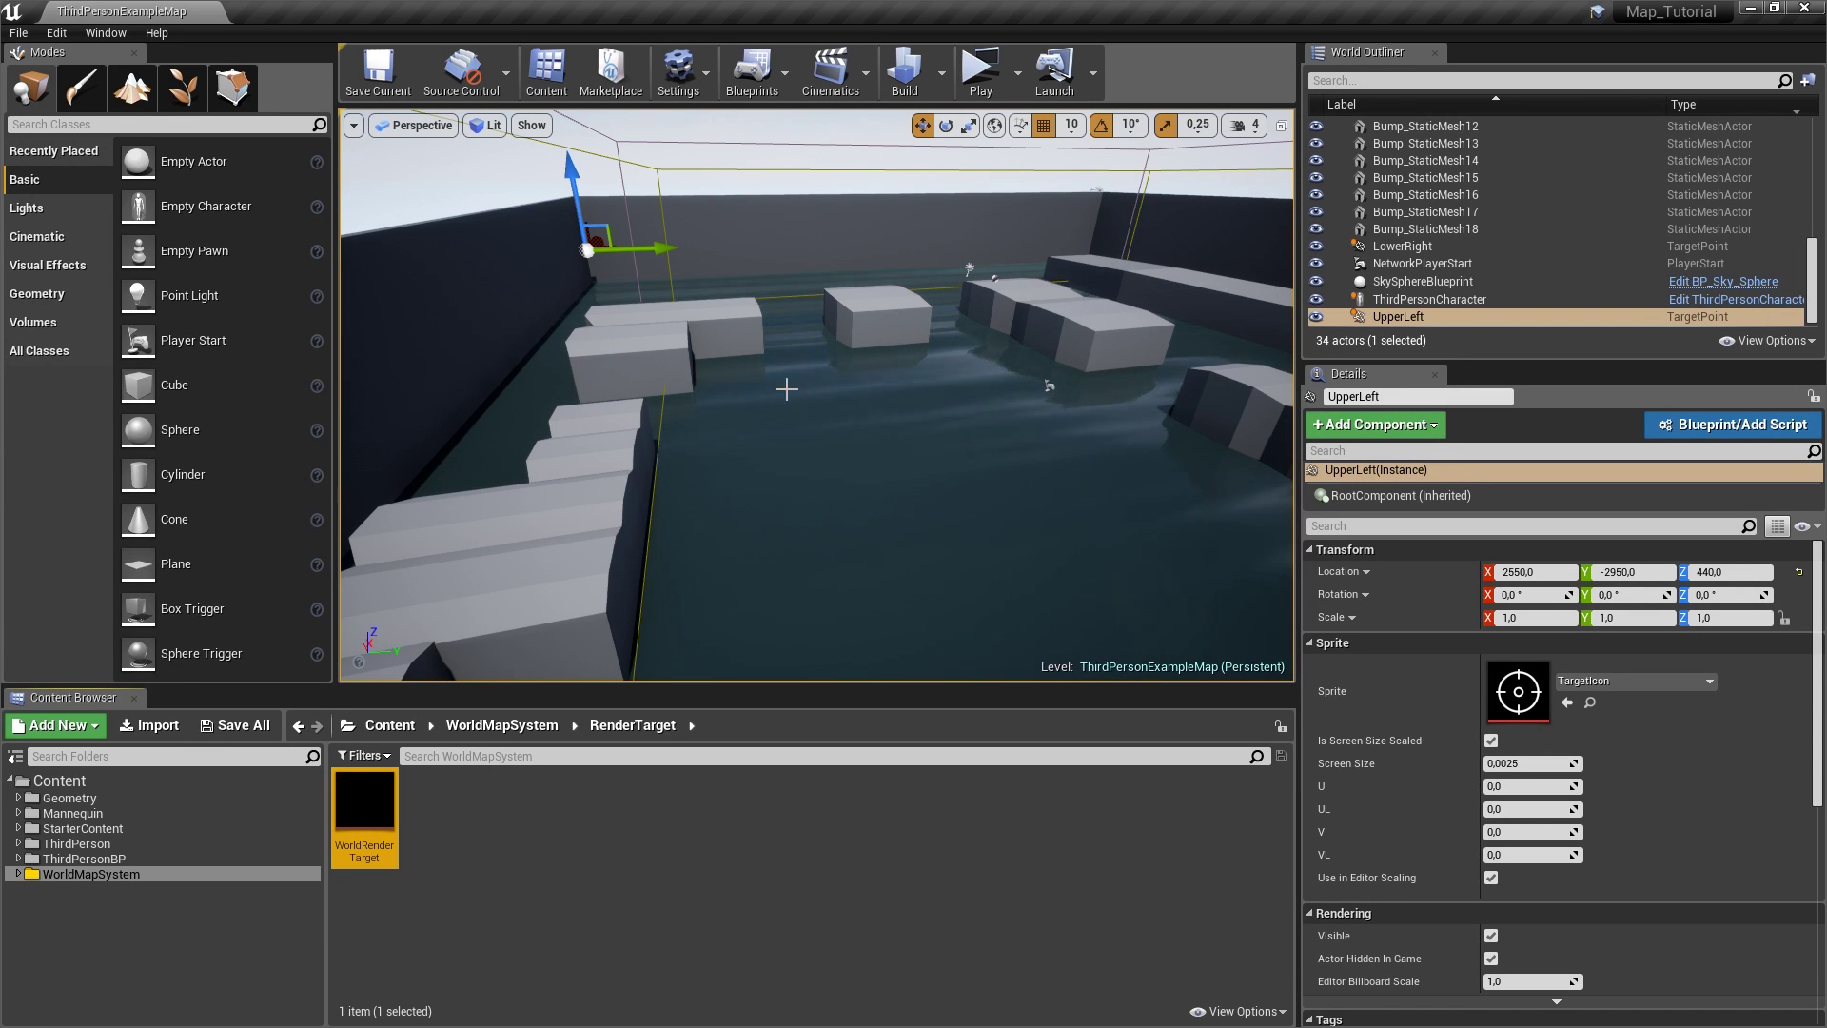
- Create an Actor-based Blueprint class named Bp_WorldCapture in the Actors folder of WorldMapSystem
click(95, 858)
click(116, 877)
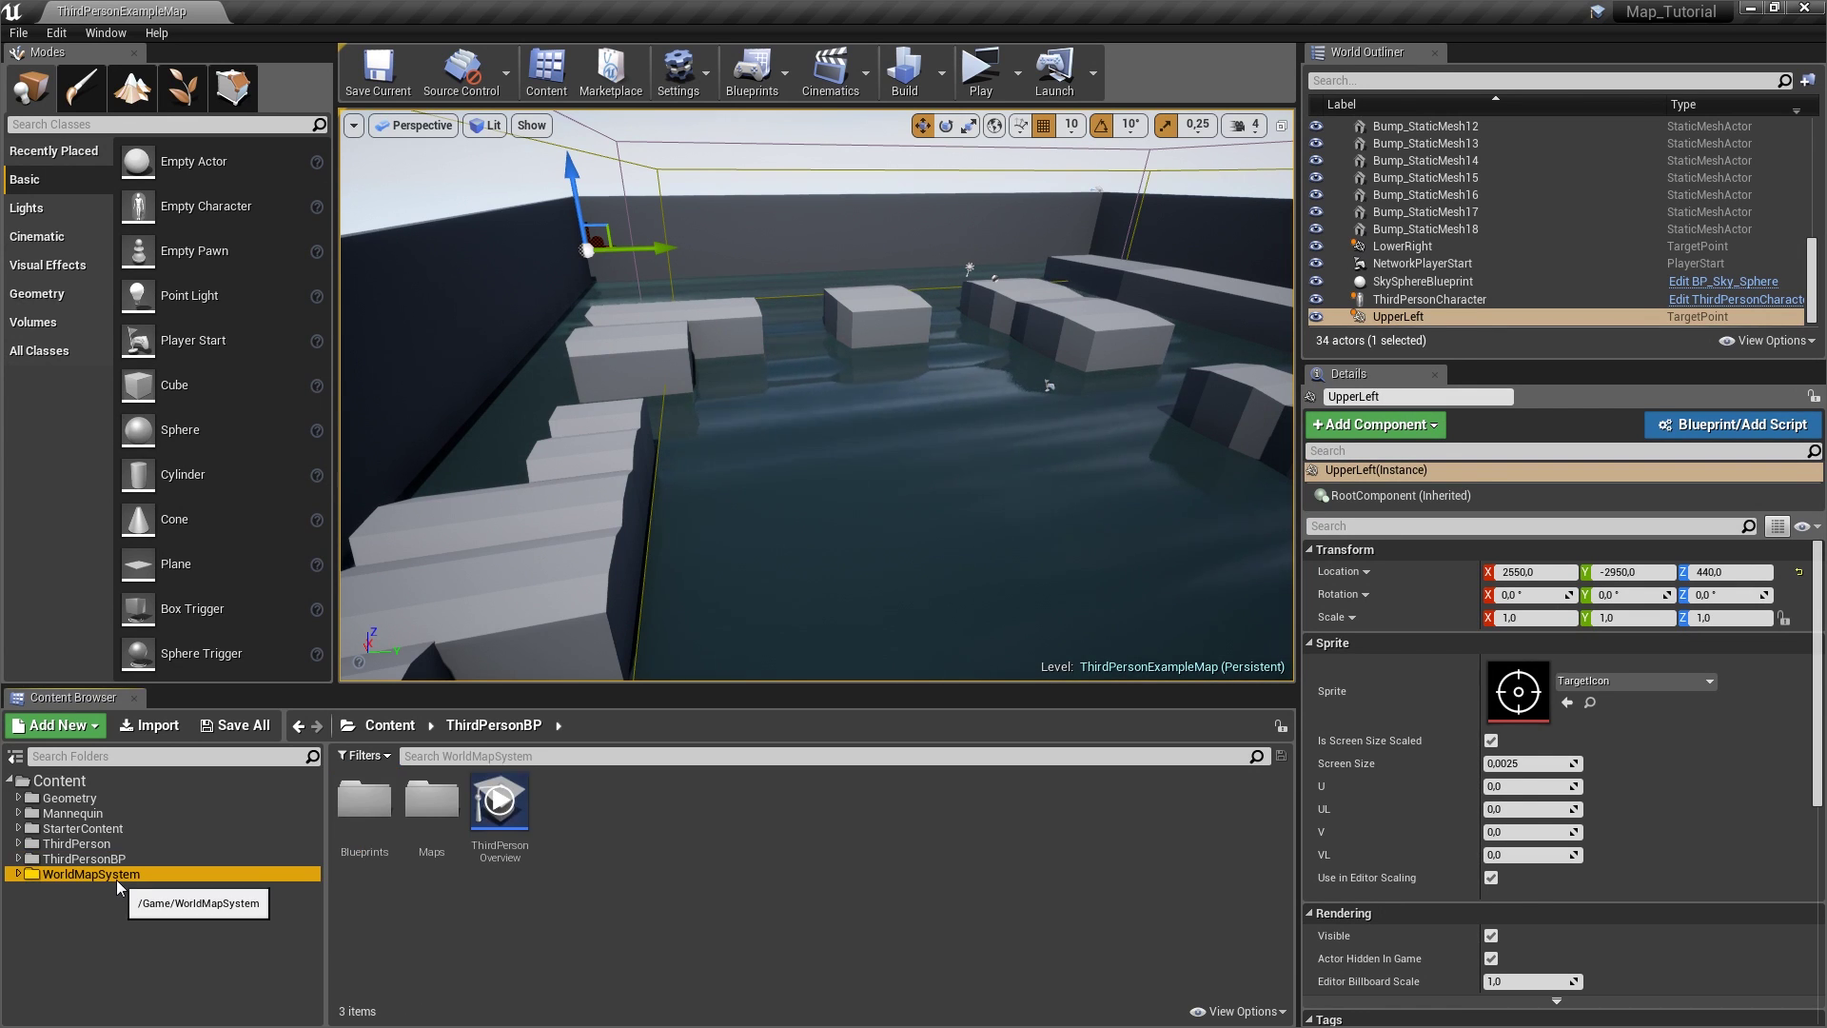
double_click(357, 850)
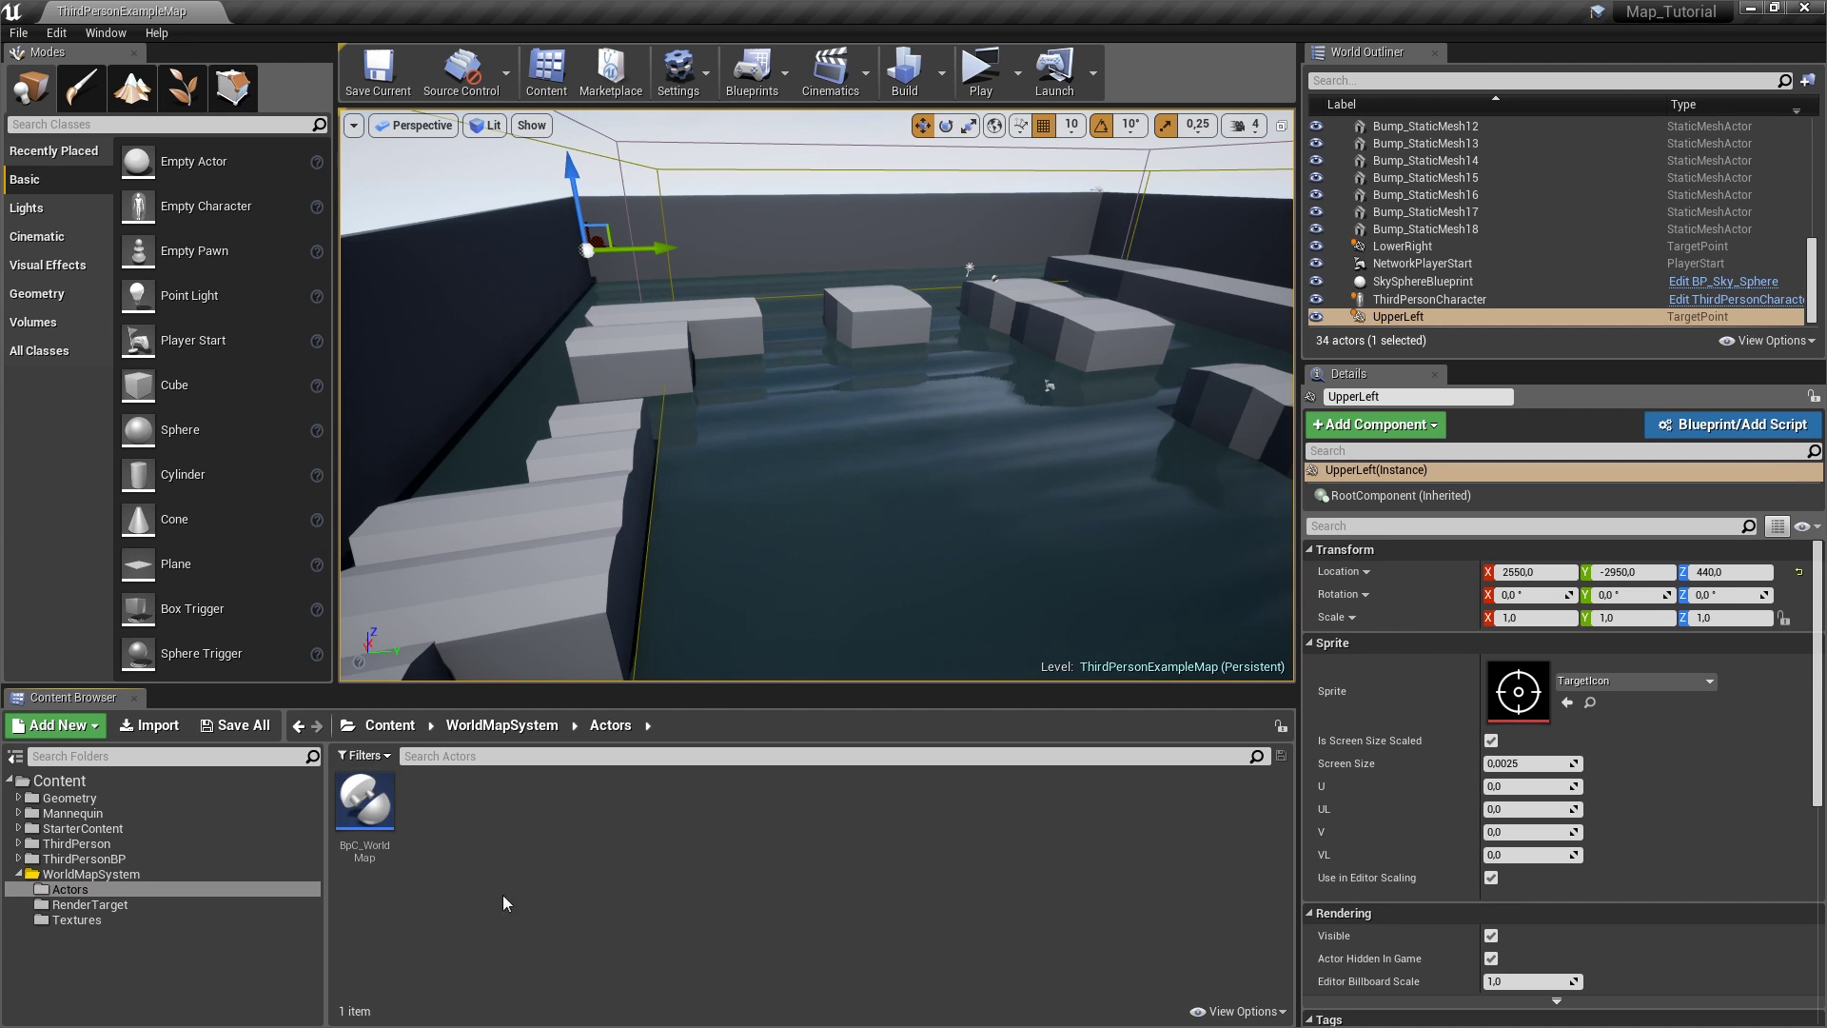
right_click(428, 812)
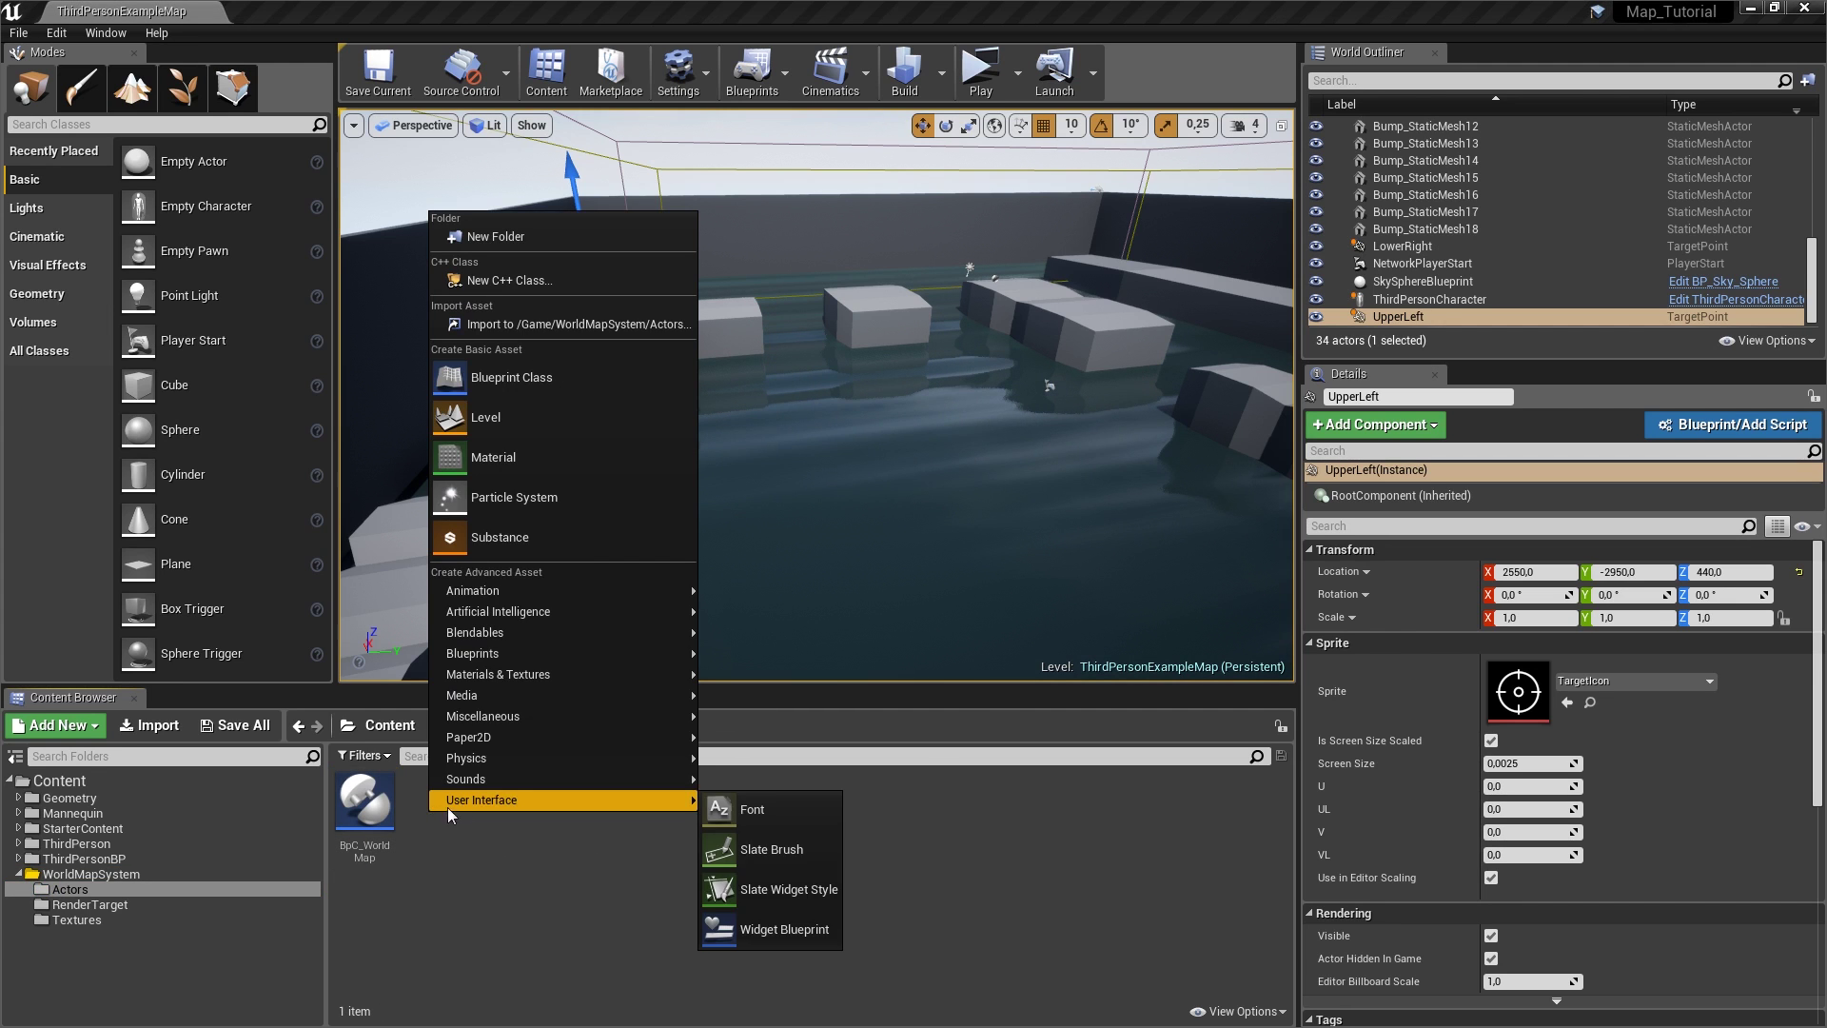
click(539, 385)
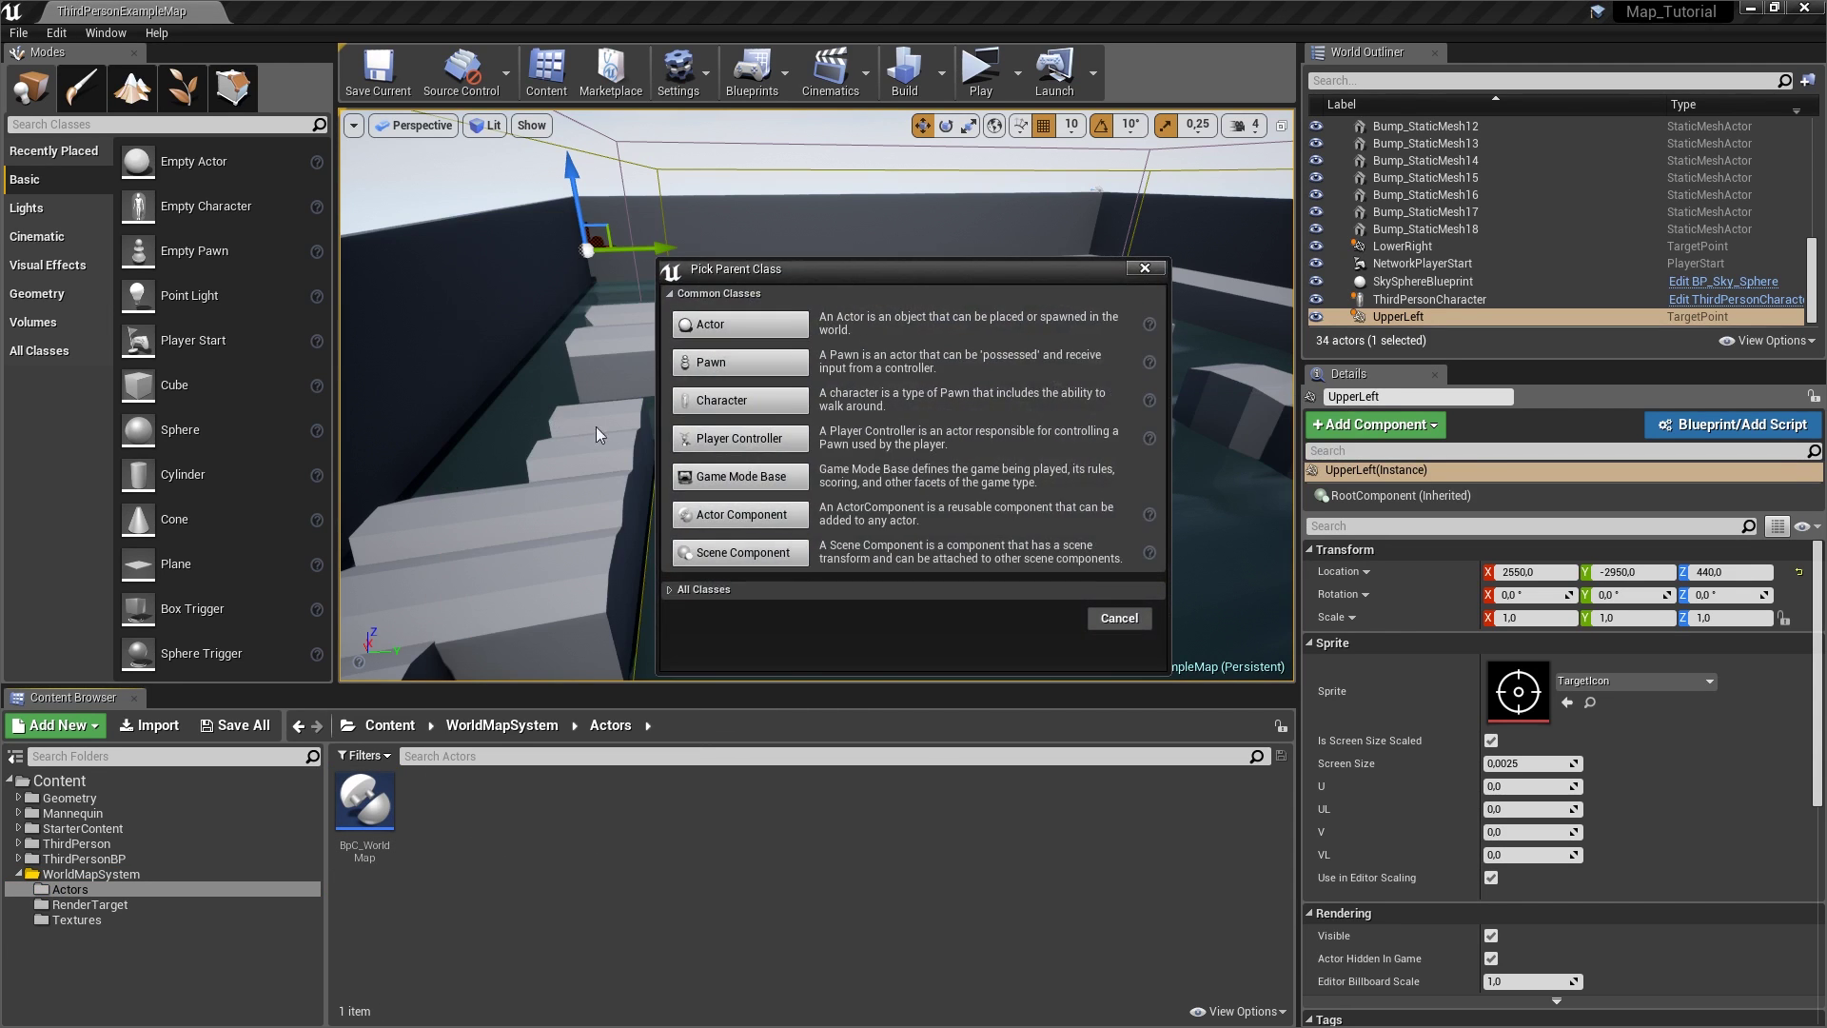
click(730, 330)
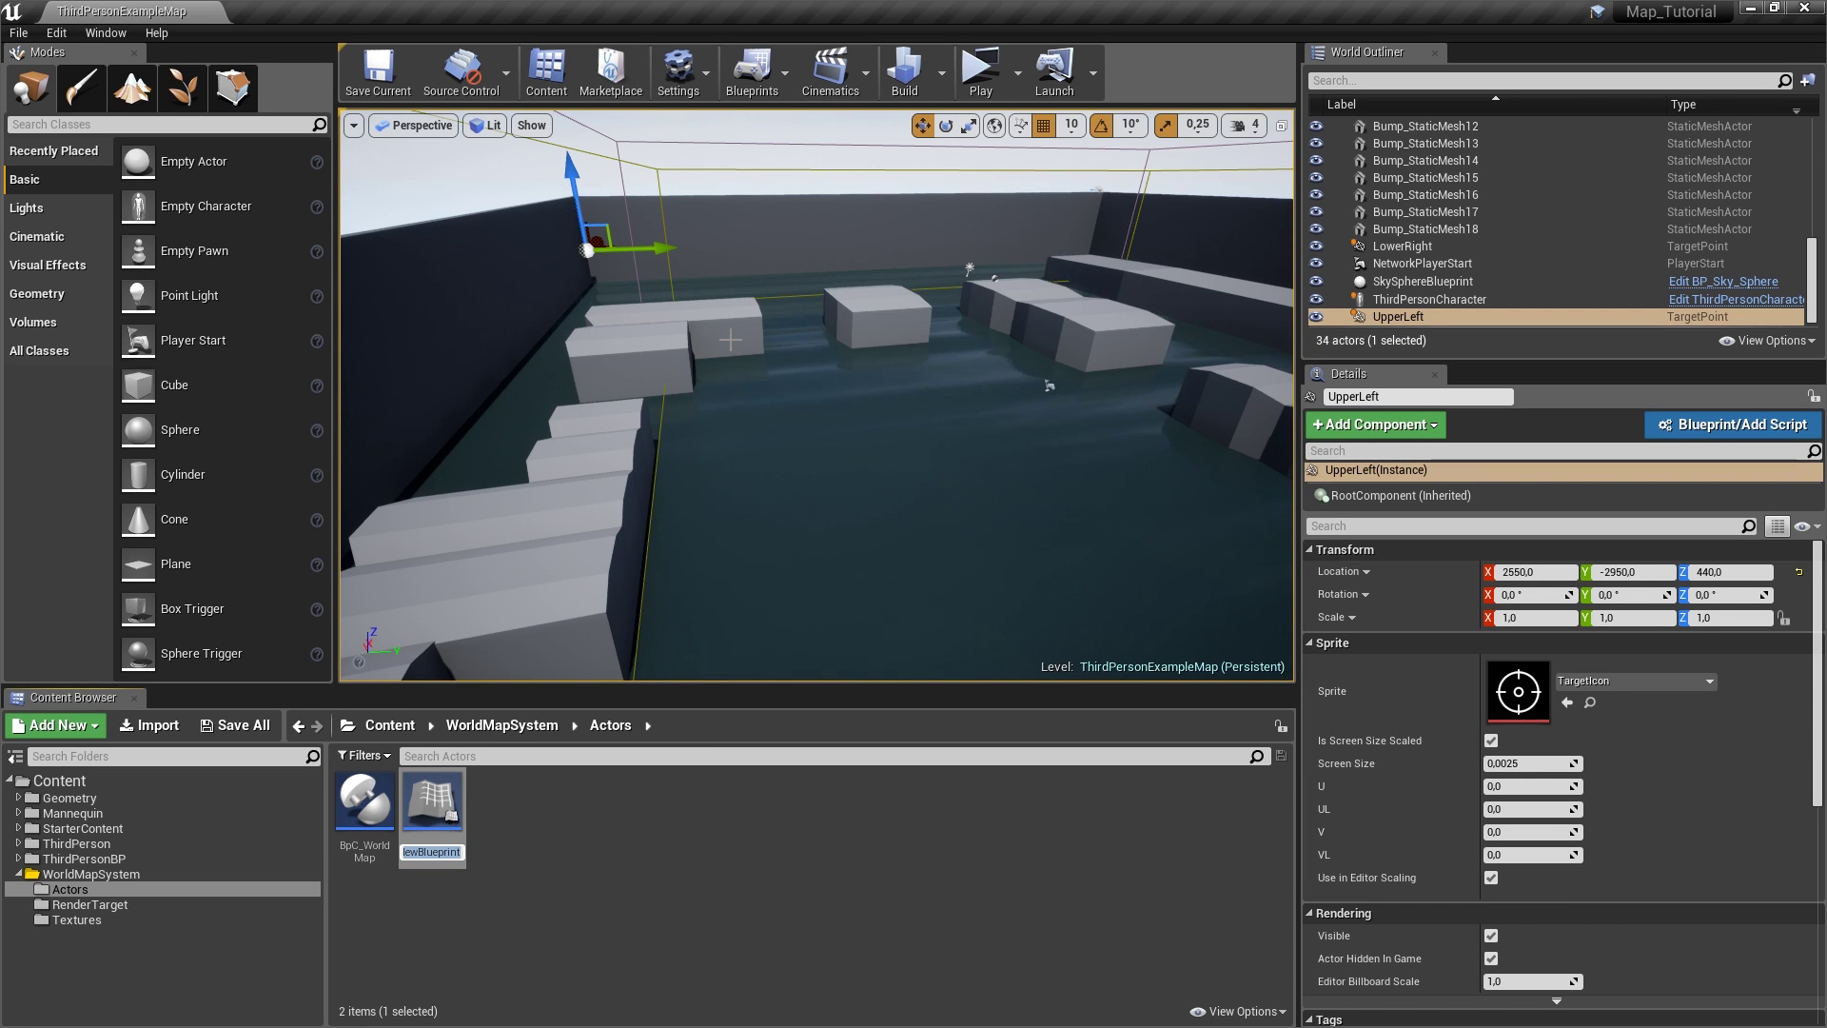
text(Bp_World)
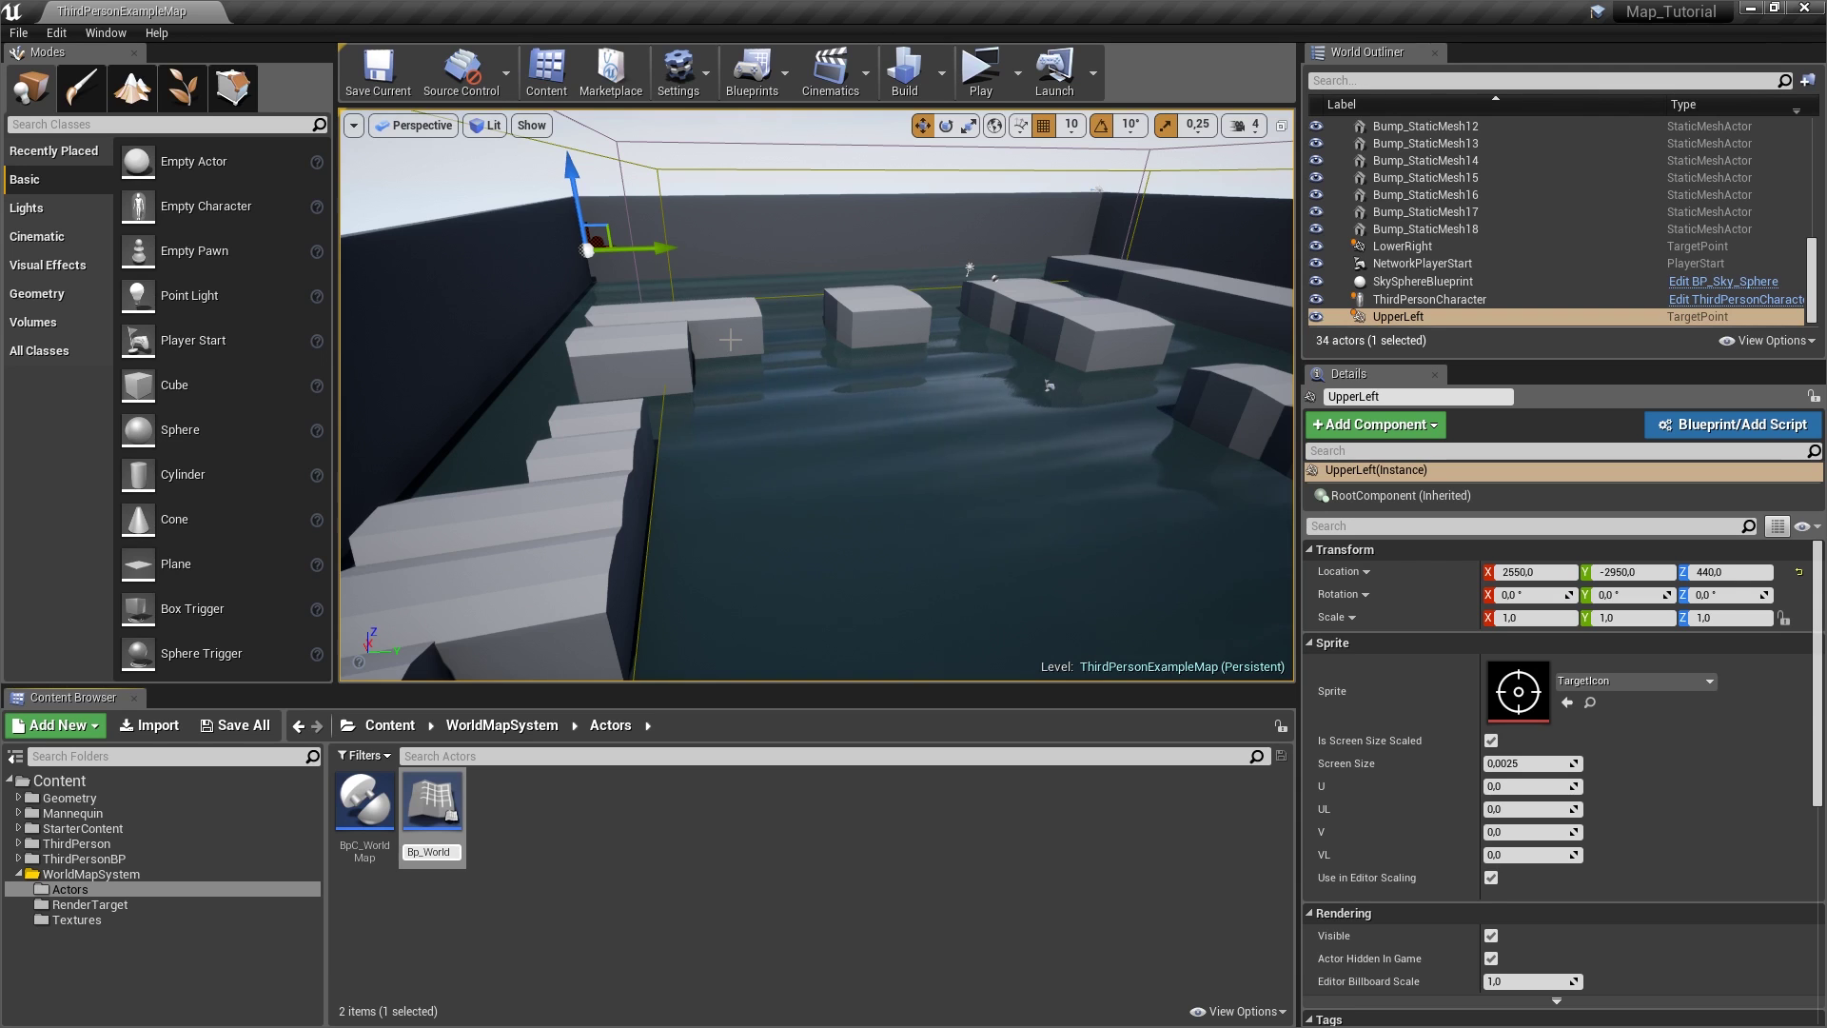
text(Capture)
key(Return)
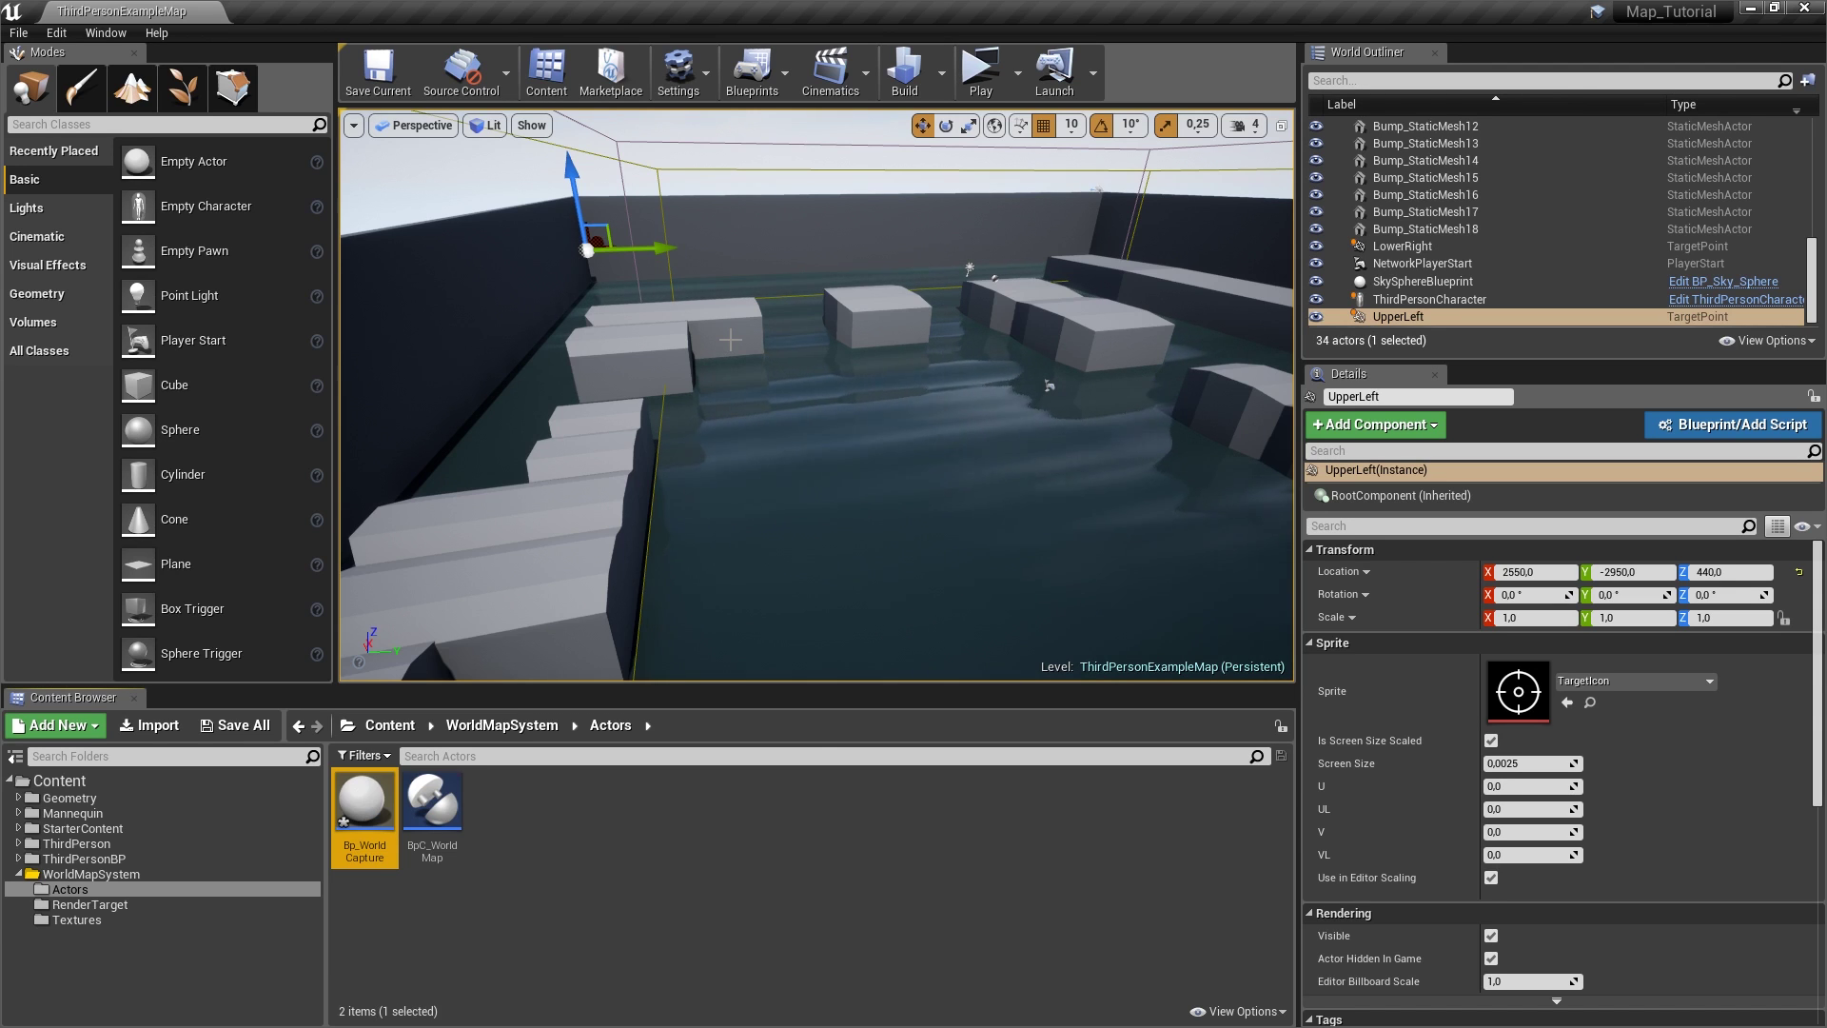
- Open Bp_WorldCapture and add a Scene Capture Component 2D under its default scene root
double_click(365, 804)
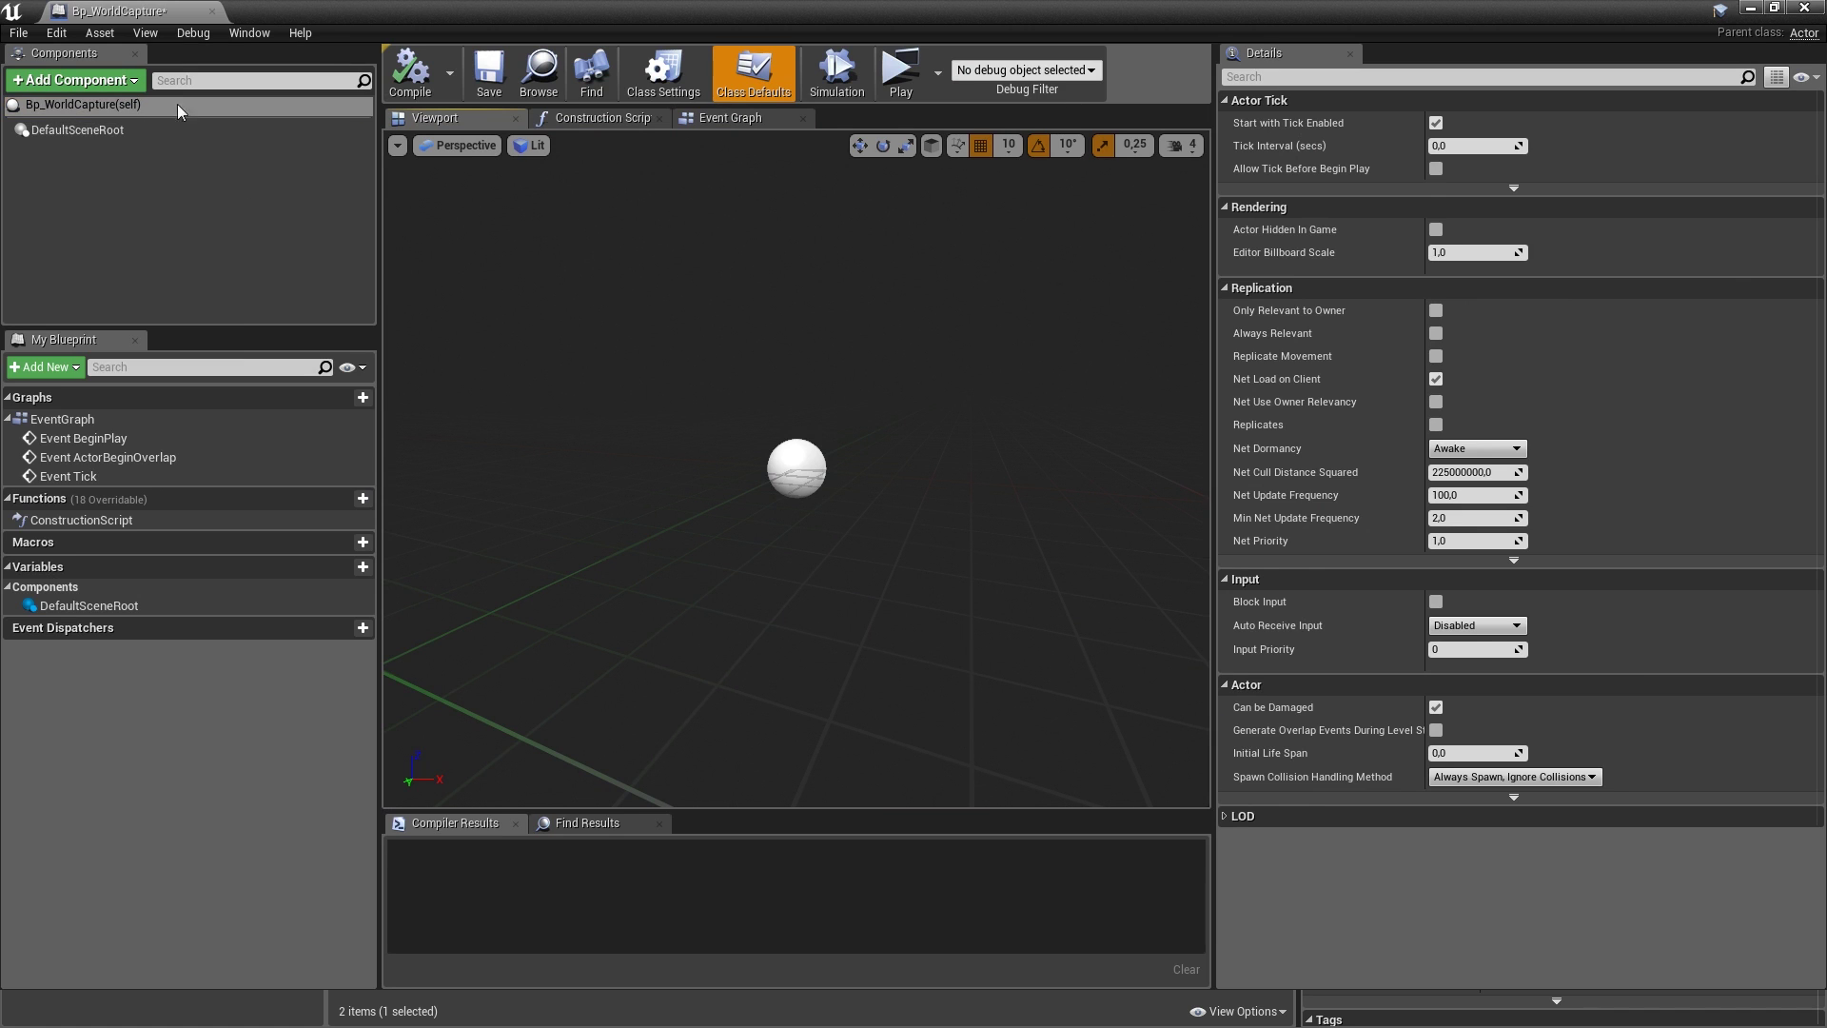
click(76, 80)
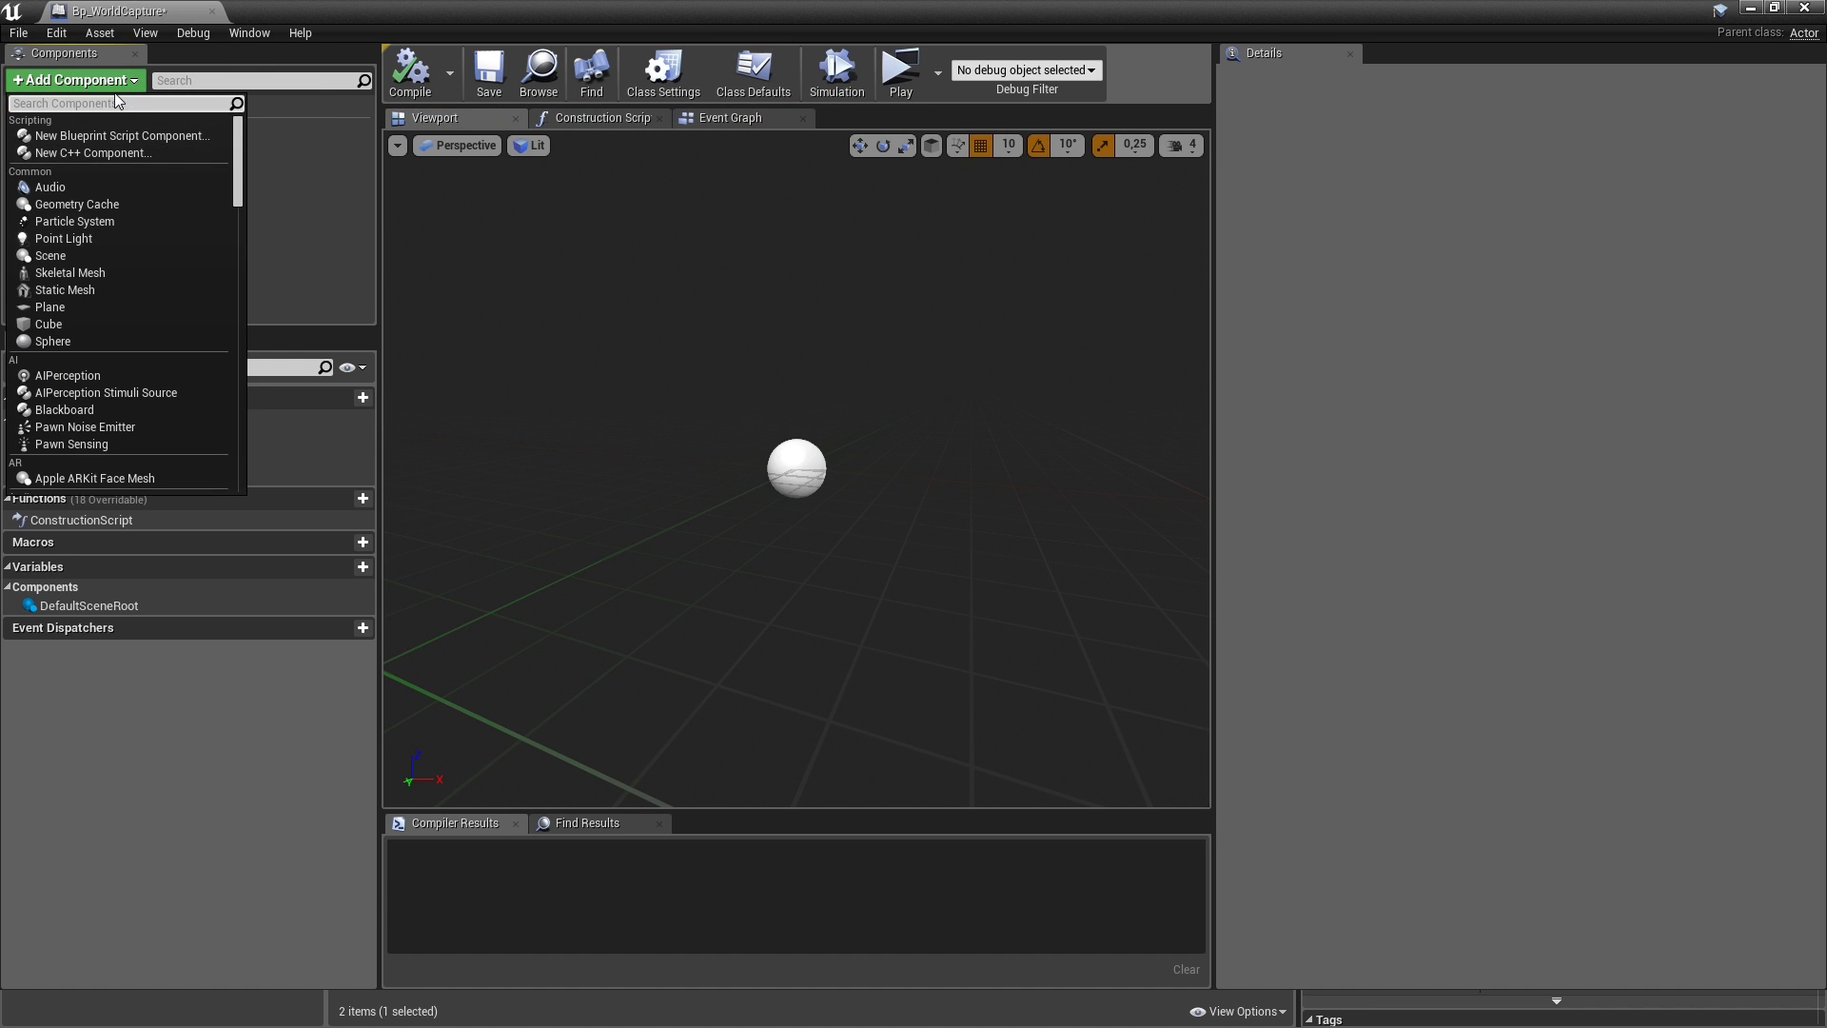
text(sc)
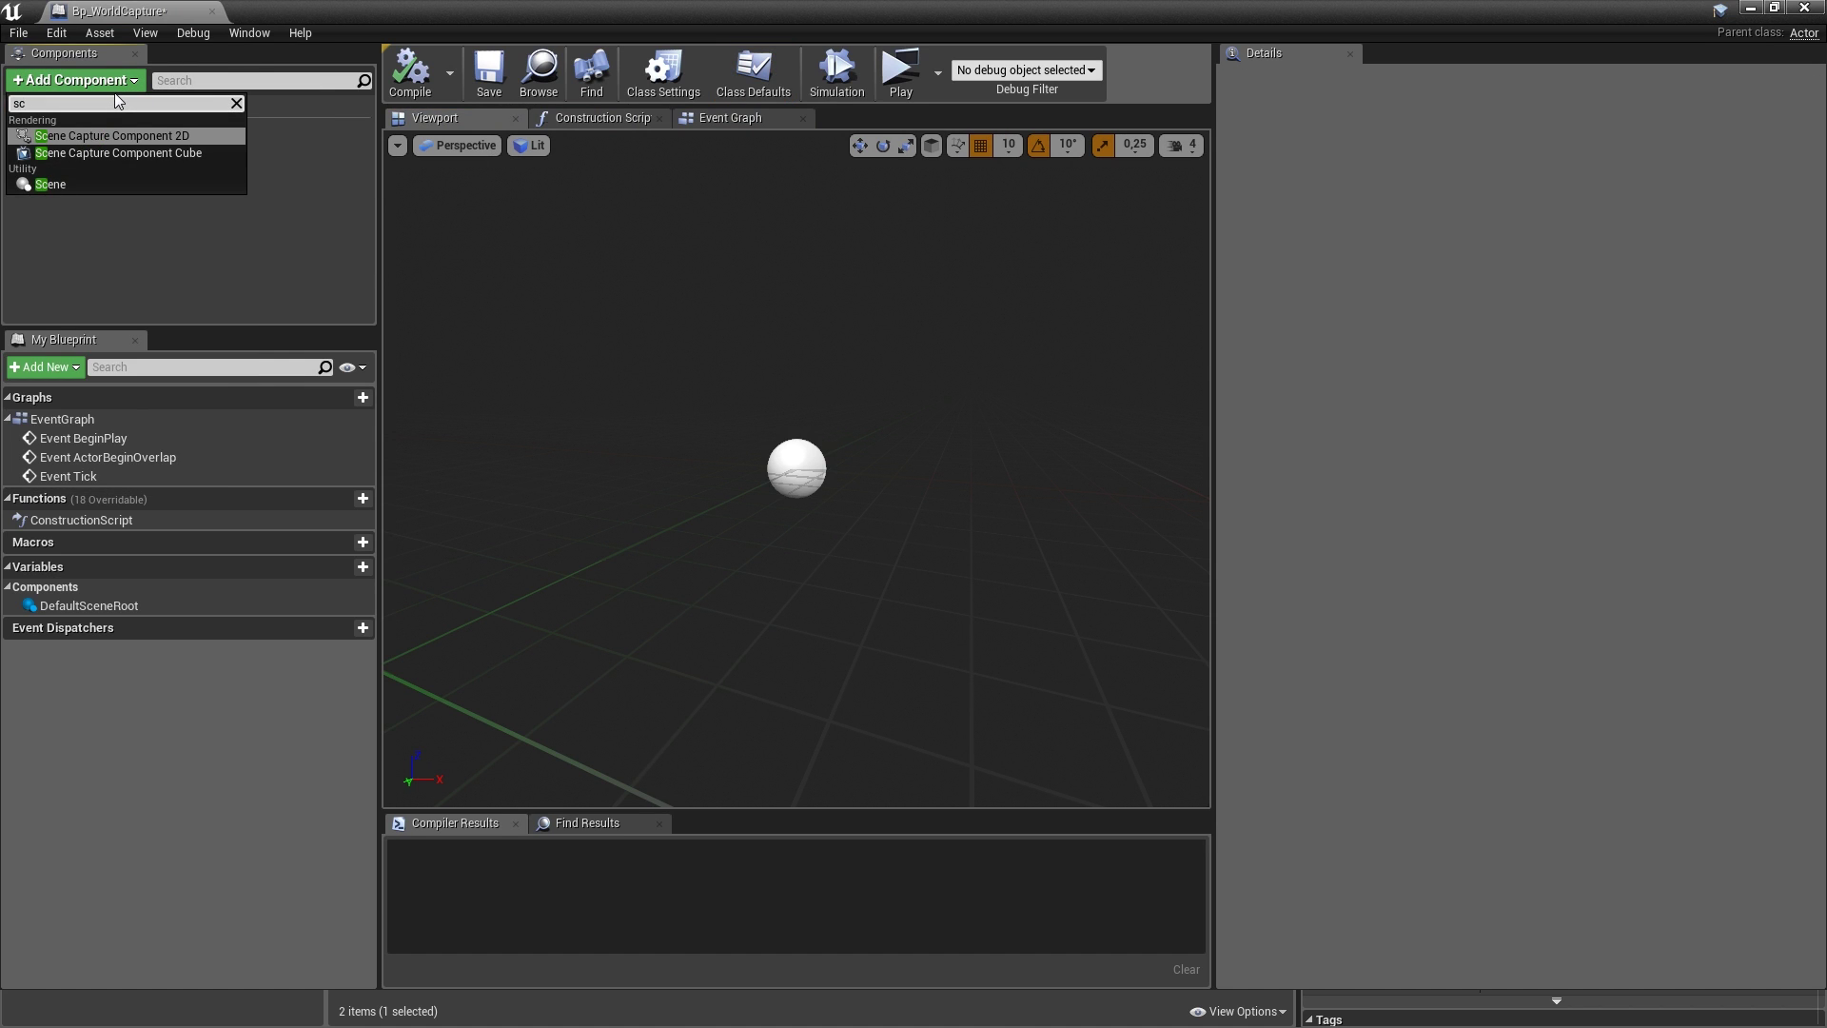
key(Return)
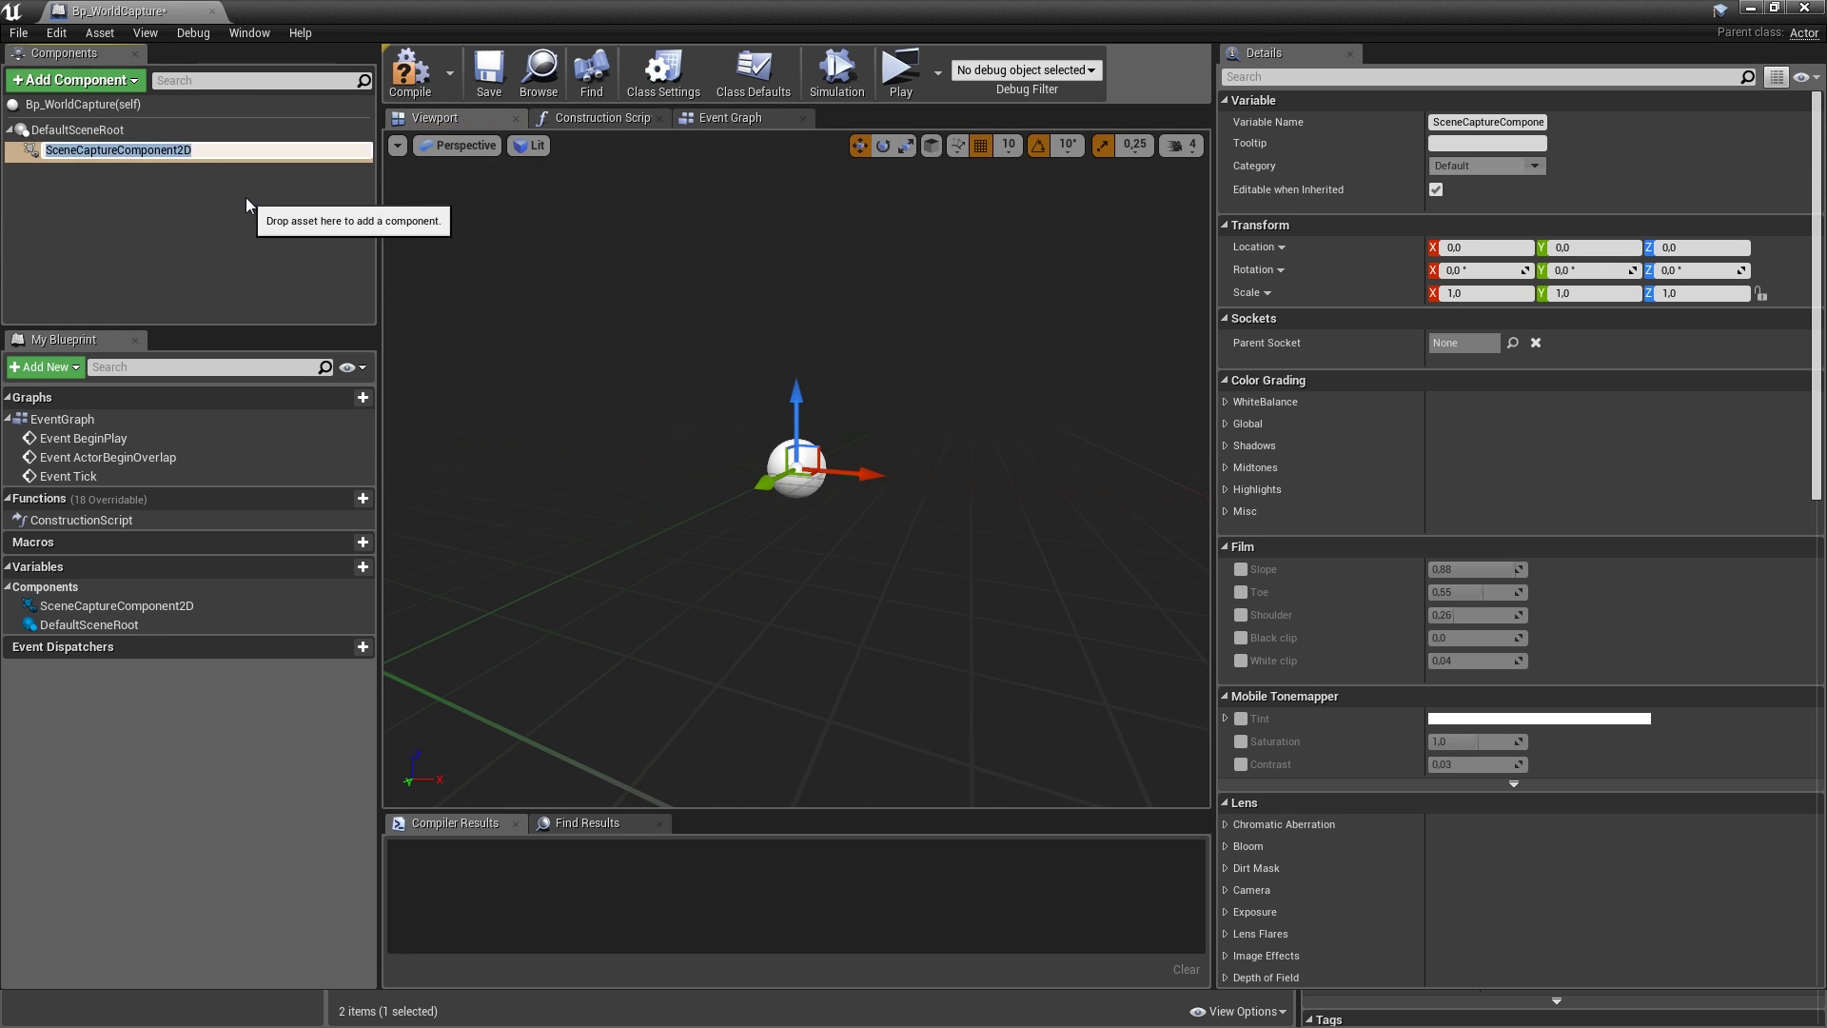
- Rename the new scene capture component to SceneCapture
key(End)
key(BackSpace)
key(BackSpace)
key(BackSpace)
key(BackSpace)
key(BackSpace)
key(BackSpace)
key(BackSpace)
key(BackSpace)
key(BackSpace)
key(BackSpace)
key(BackSpace)
key(Return)
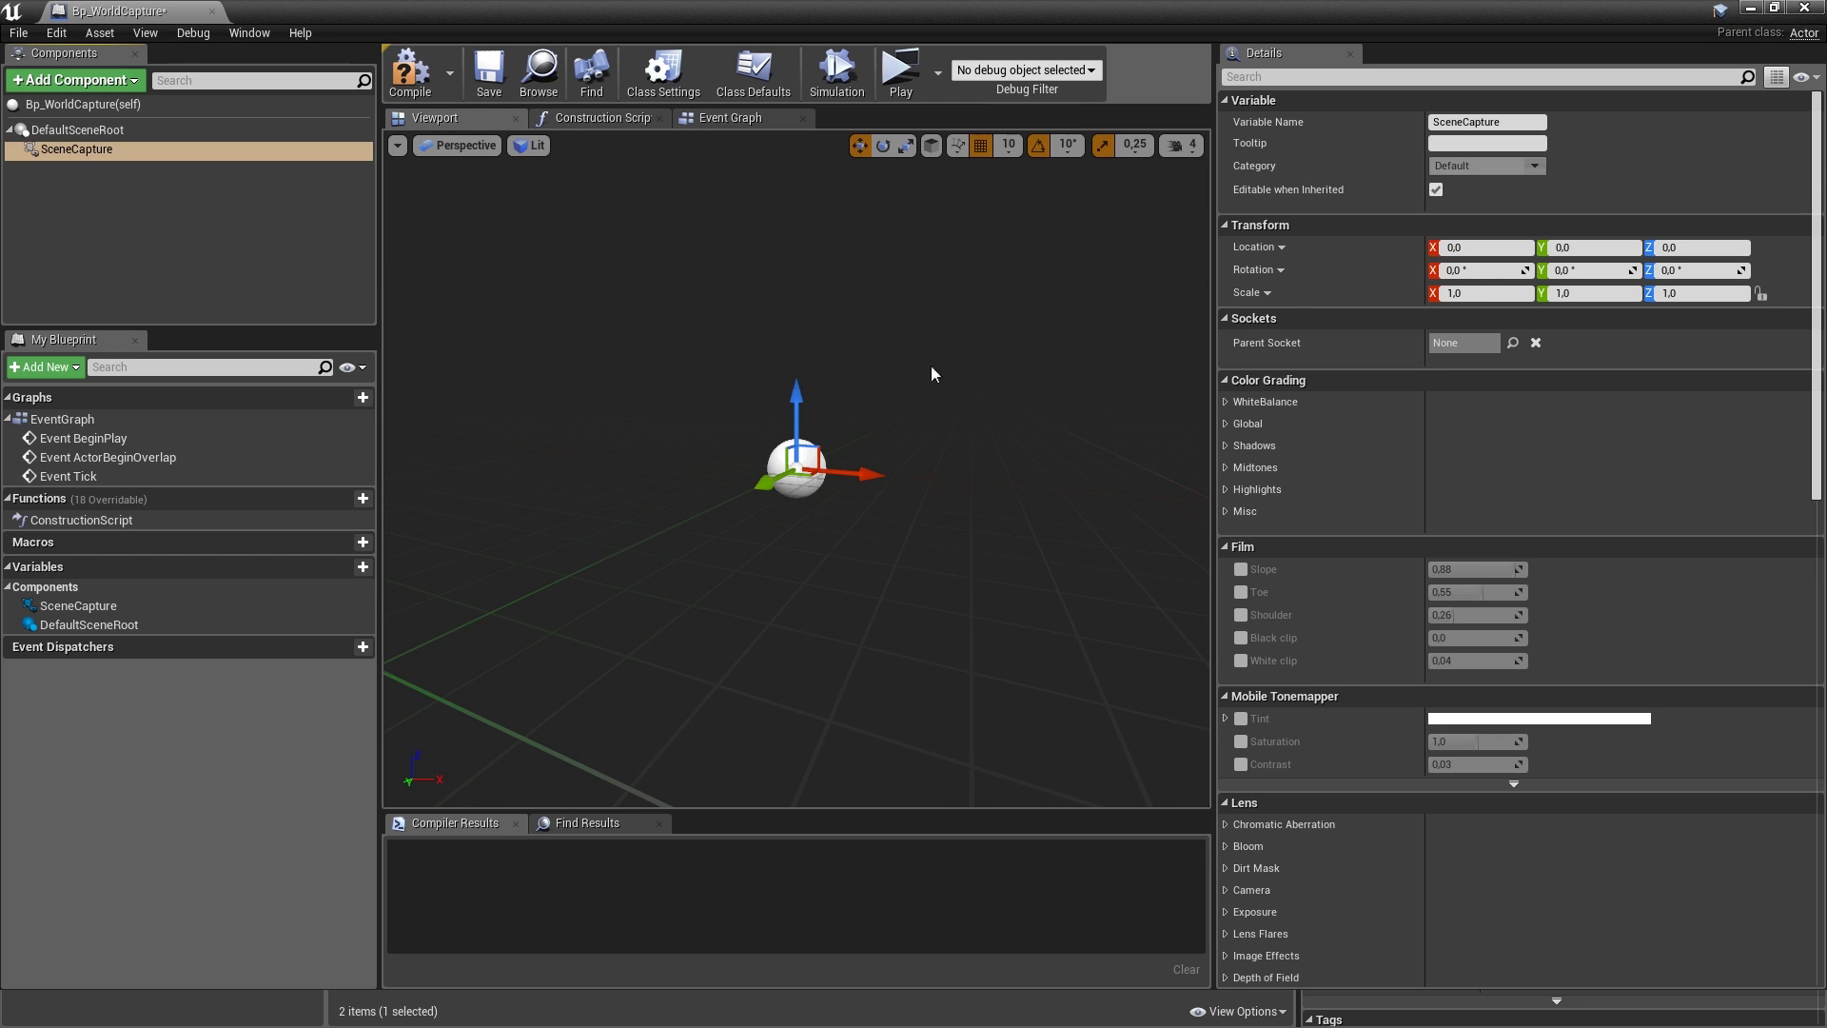
- Set the SceneCapture component's Y rotation to -90° and its Projection Type to Orthographic
click(1555, 271)
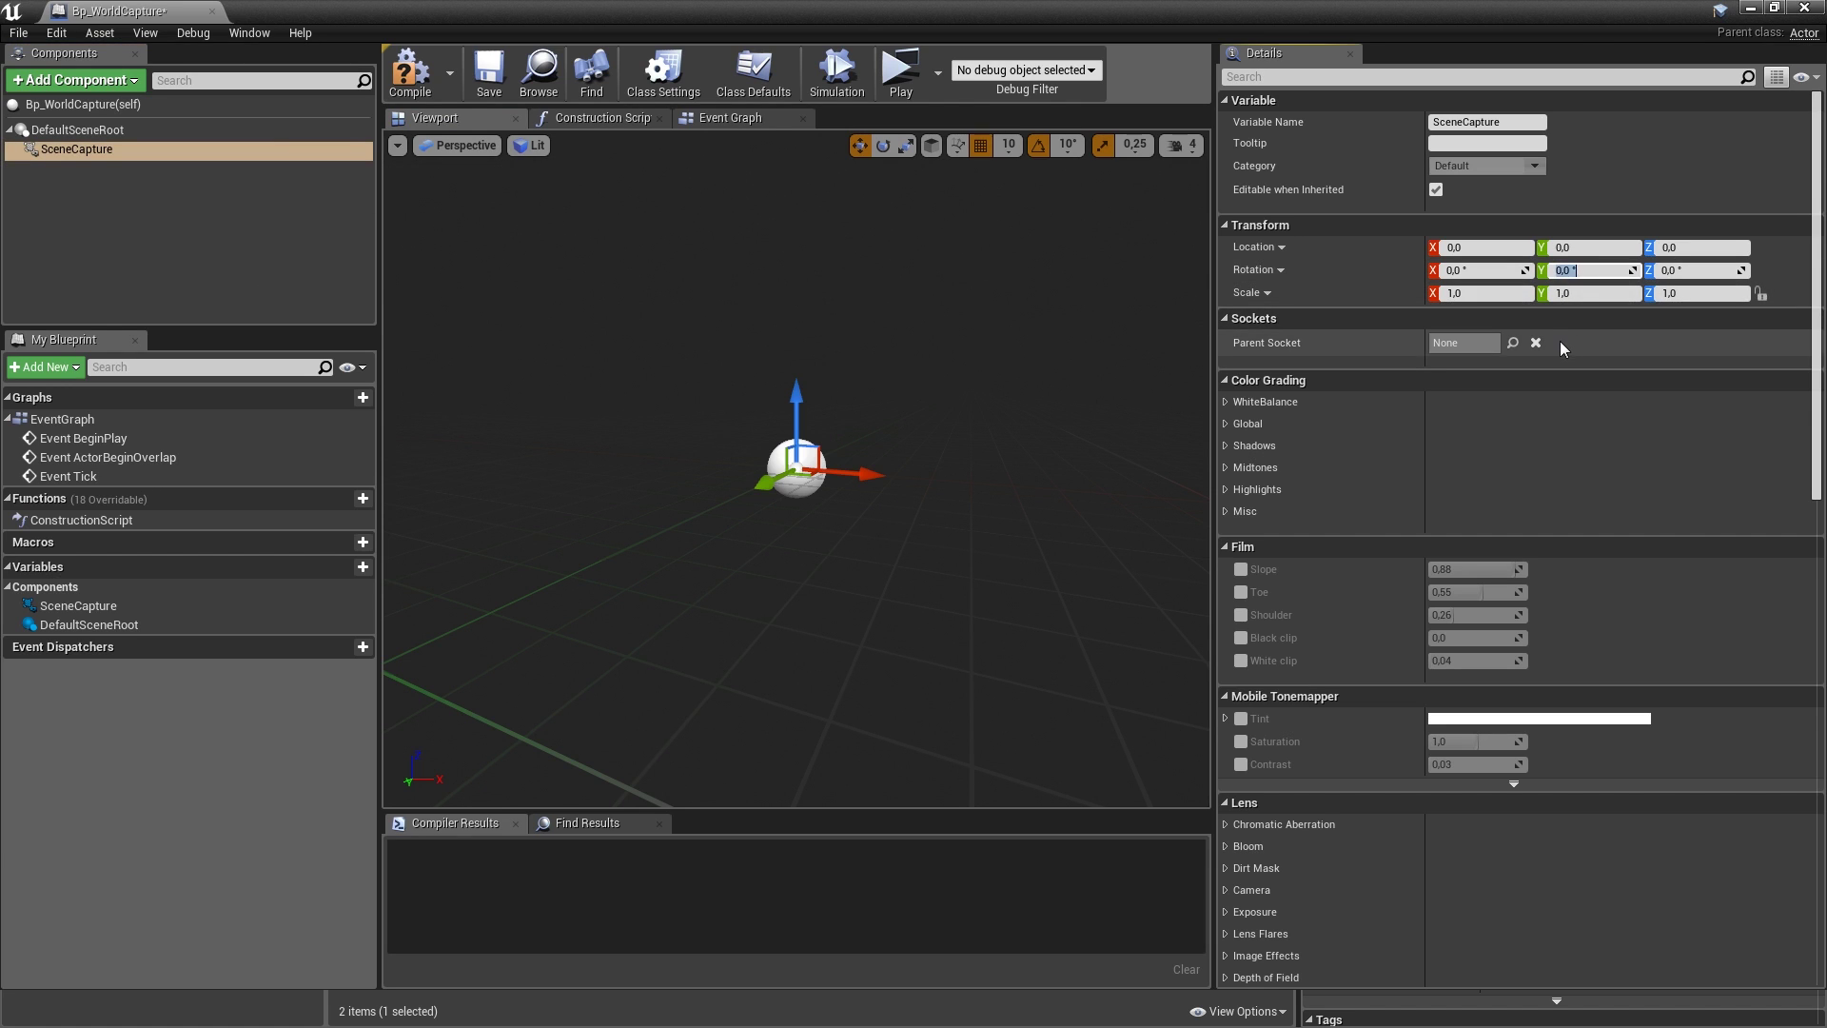
text(-90)
key(Return)
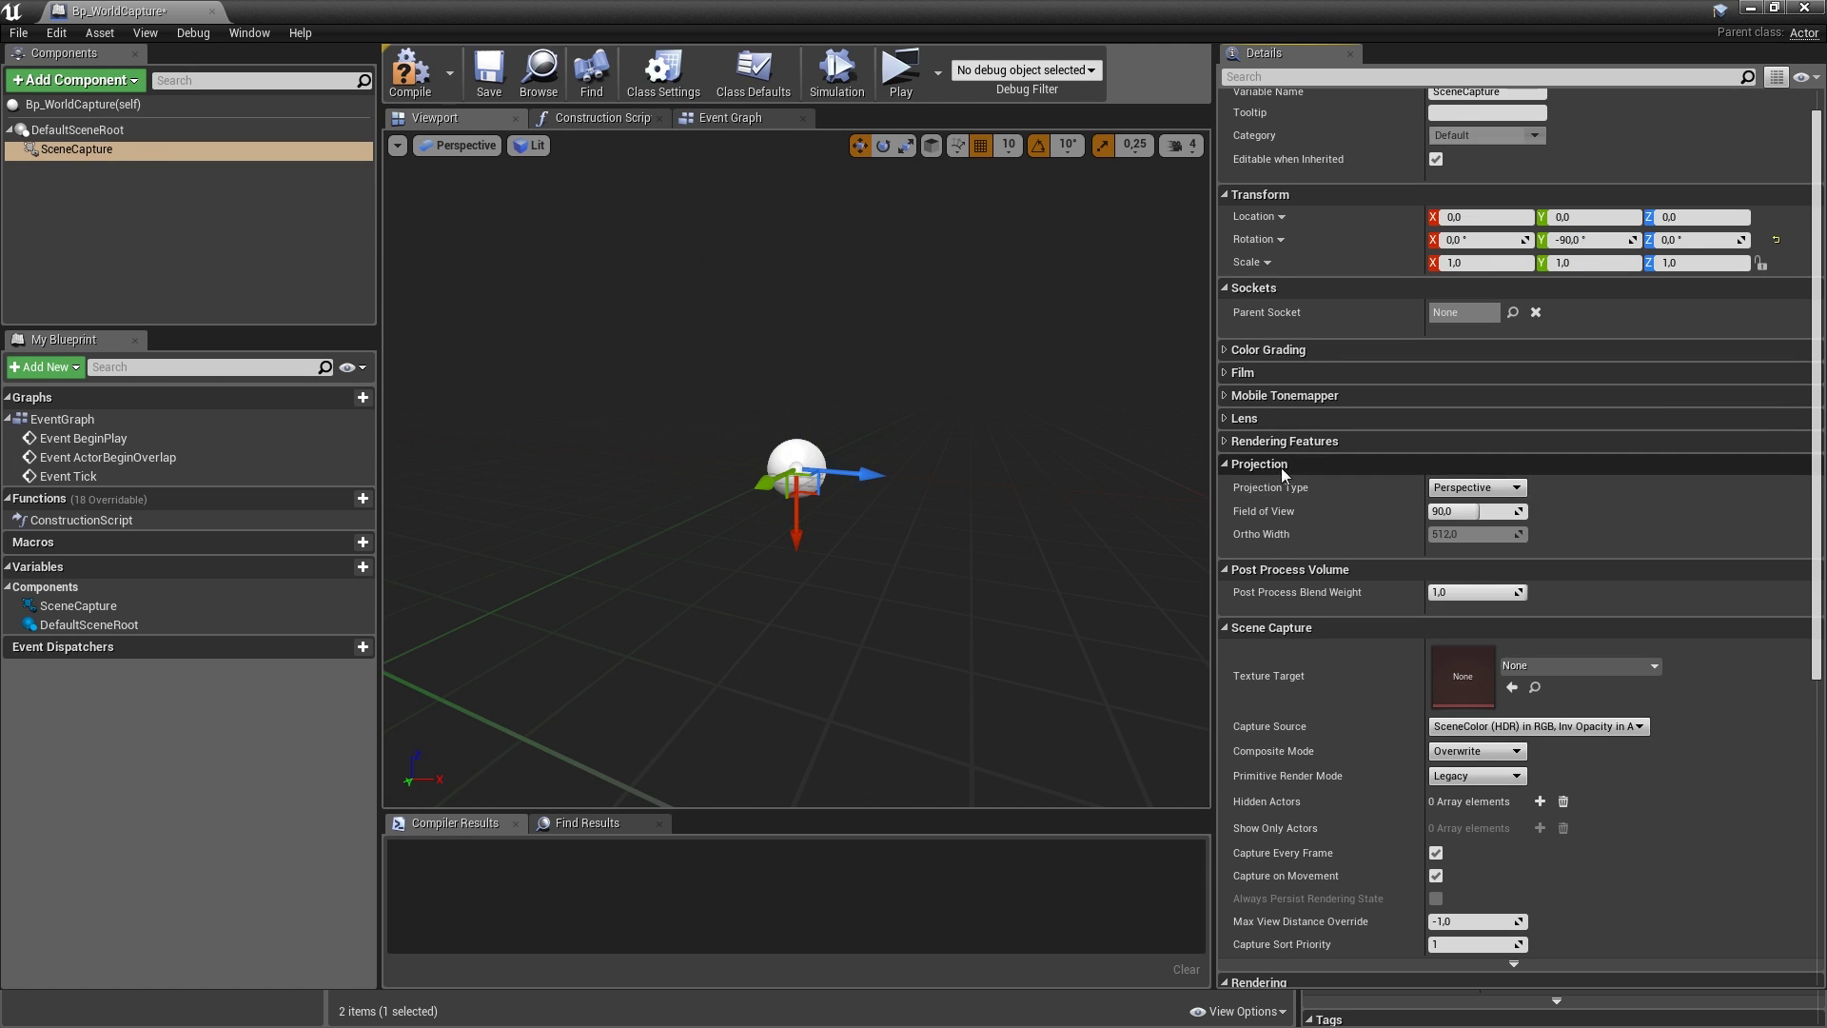
scroll(1281, 489, down, 1)
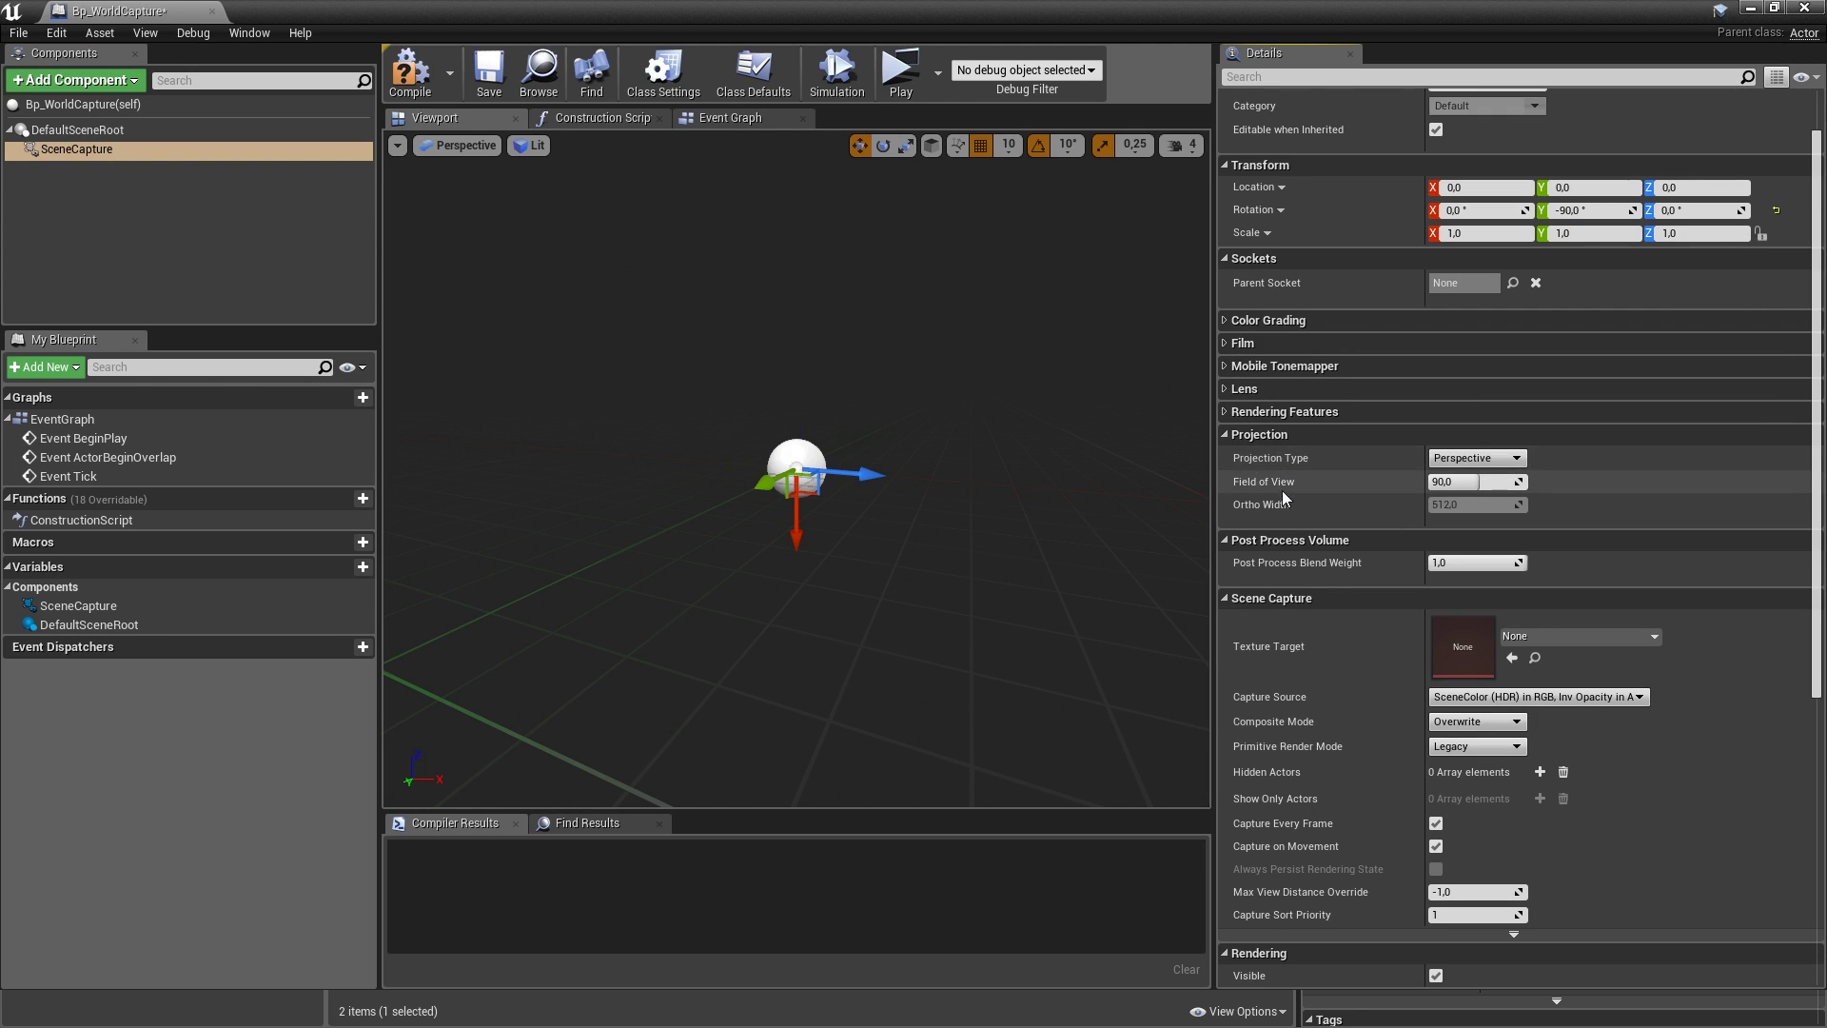
click(1472, 459)
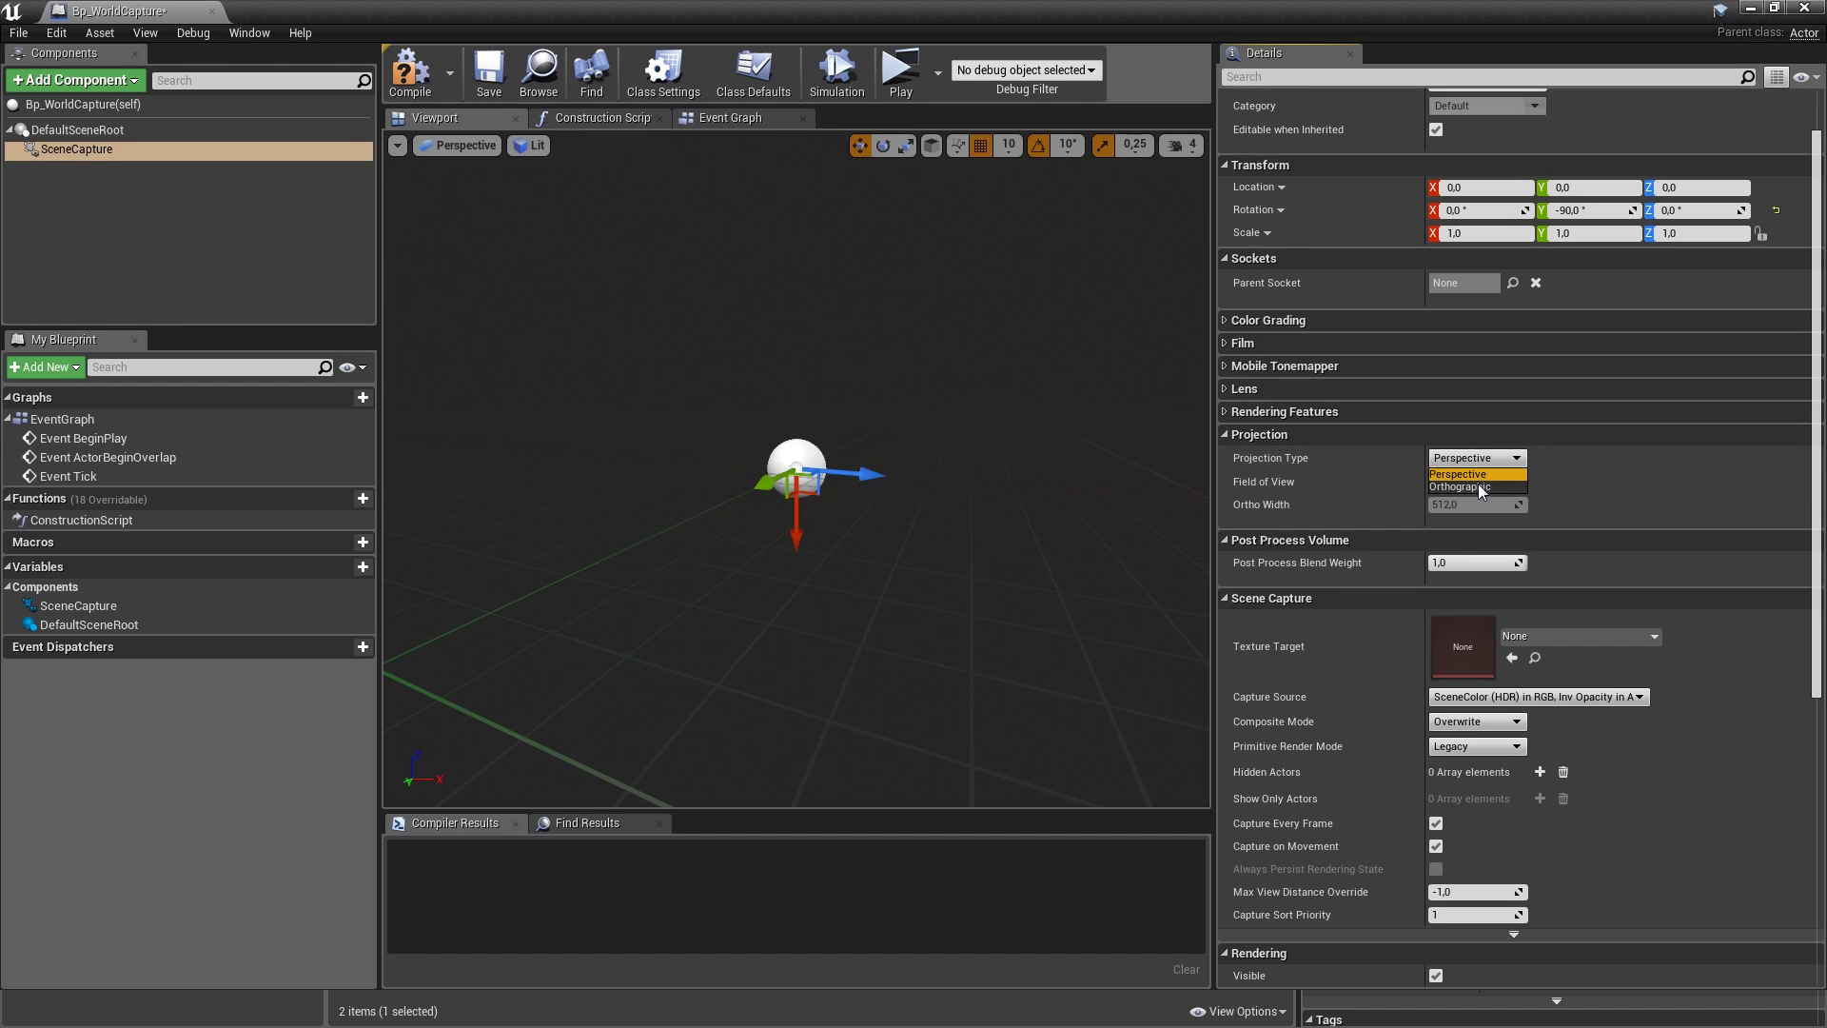
click(1477, 485)
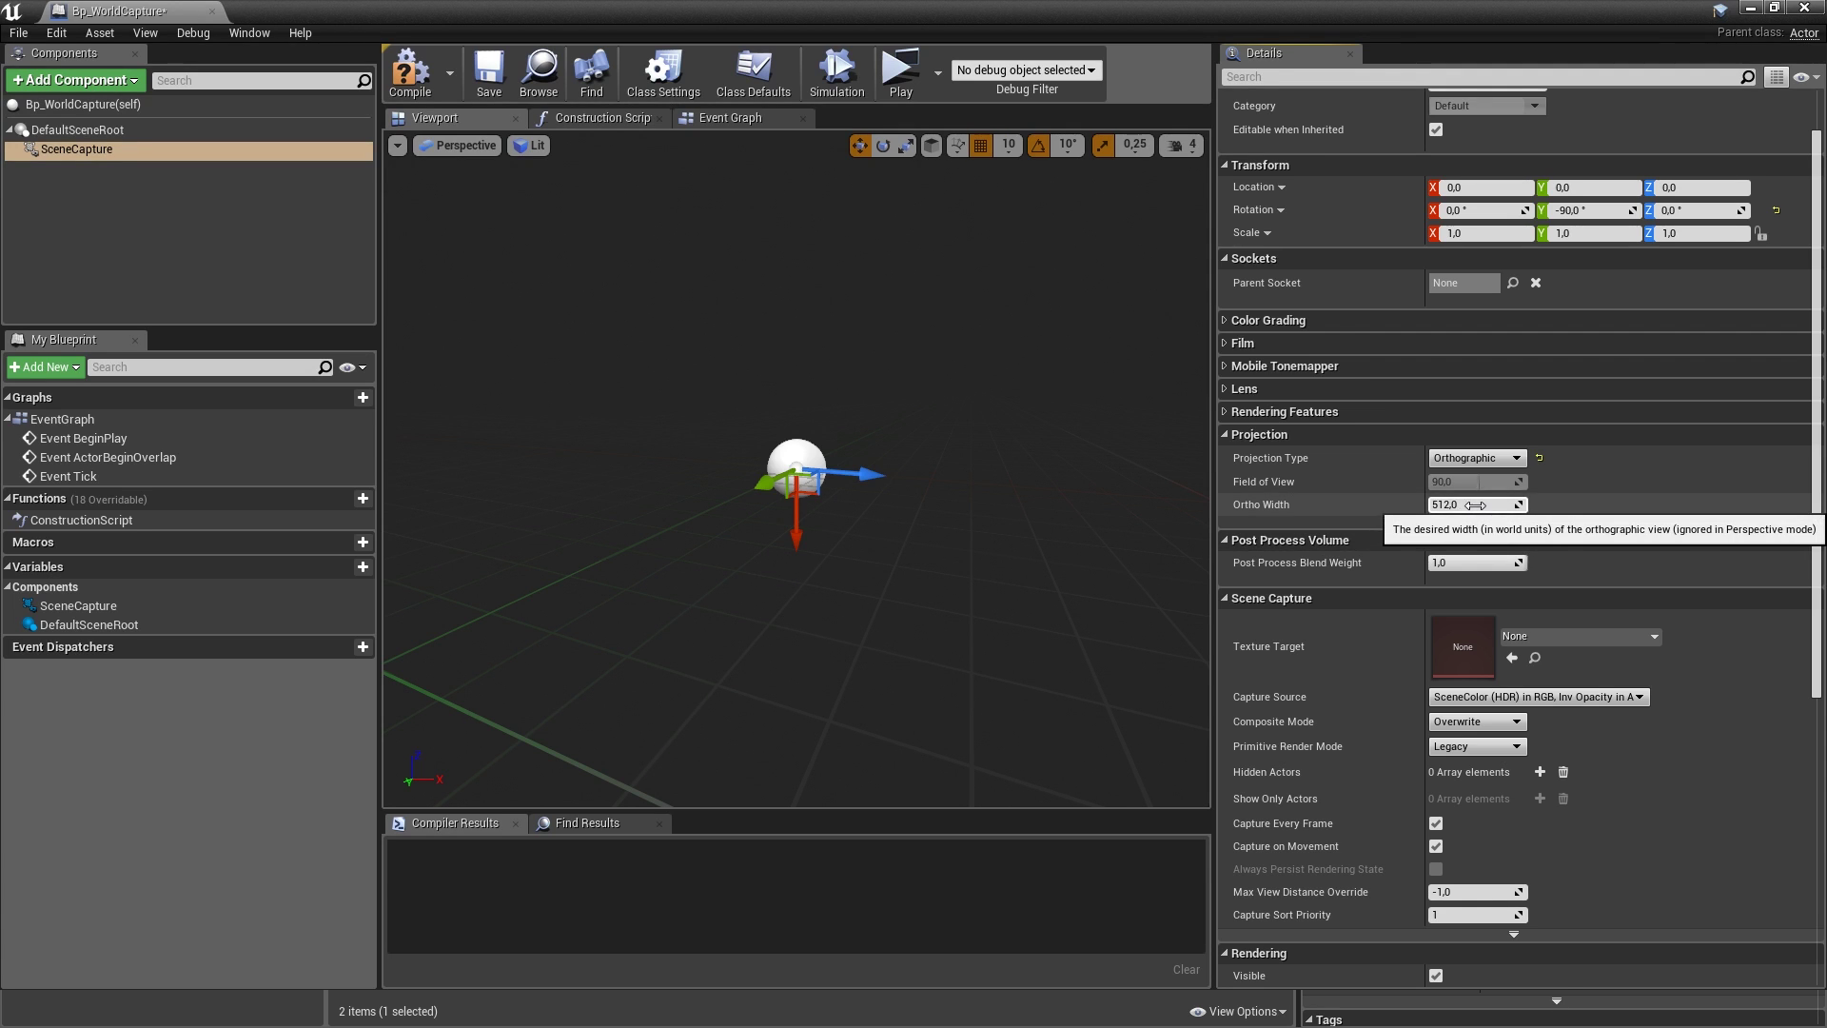
- Assign WorldRenderTarget as the Texture Target and set Capture Source to SceneColor (HDR) in RGB, SceneDepth in A
scroll(1305, 428, down, 2)
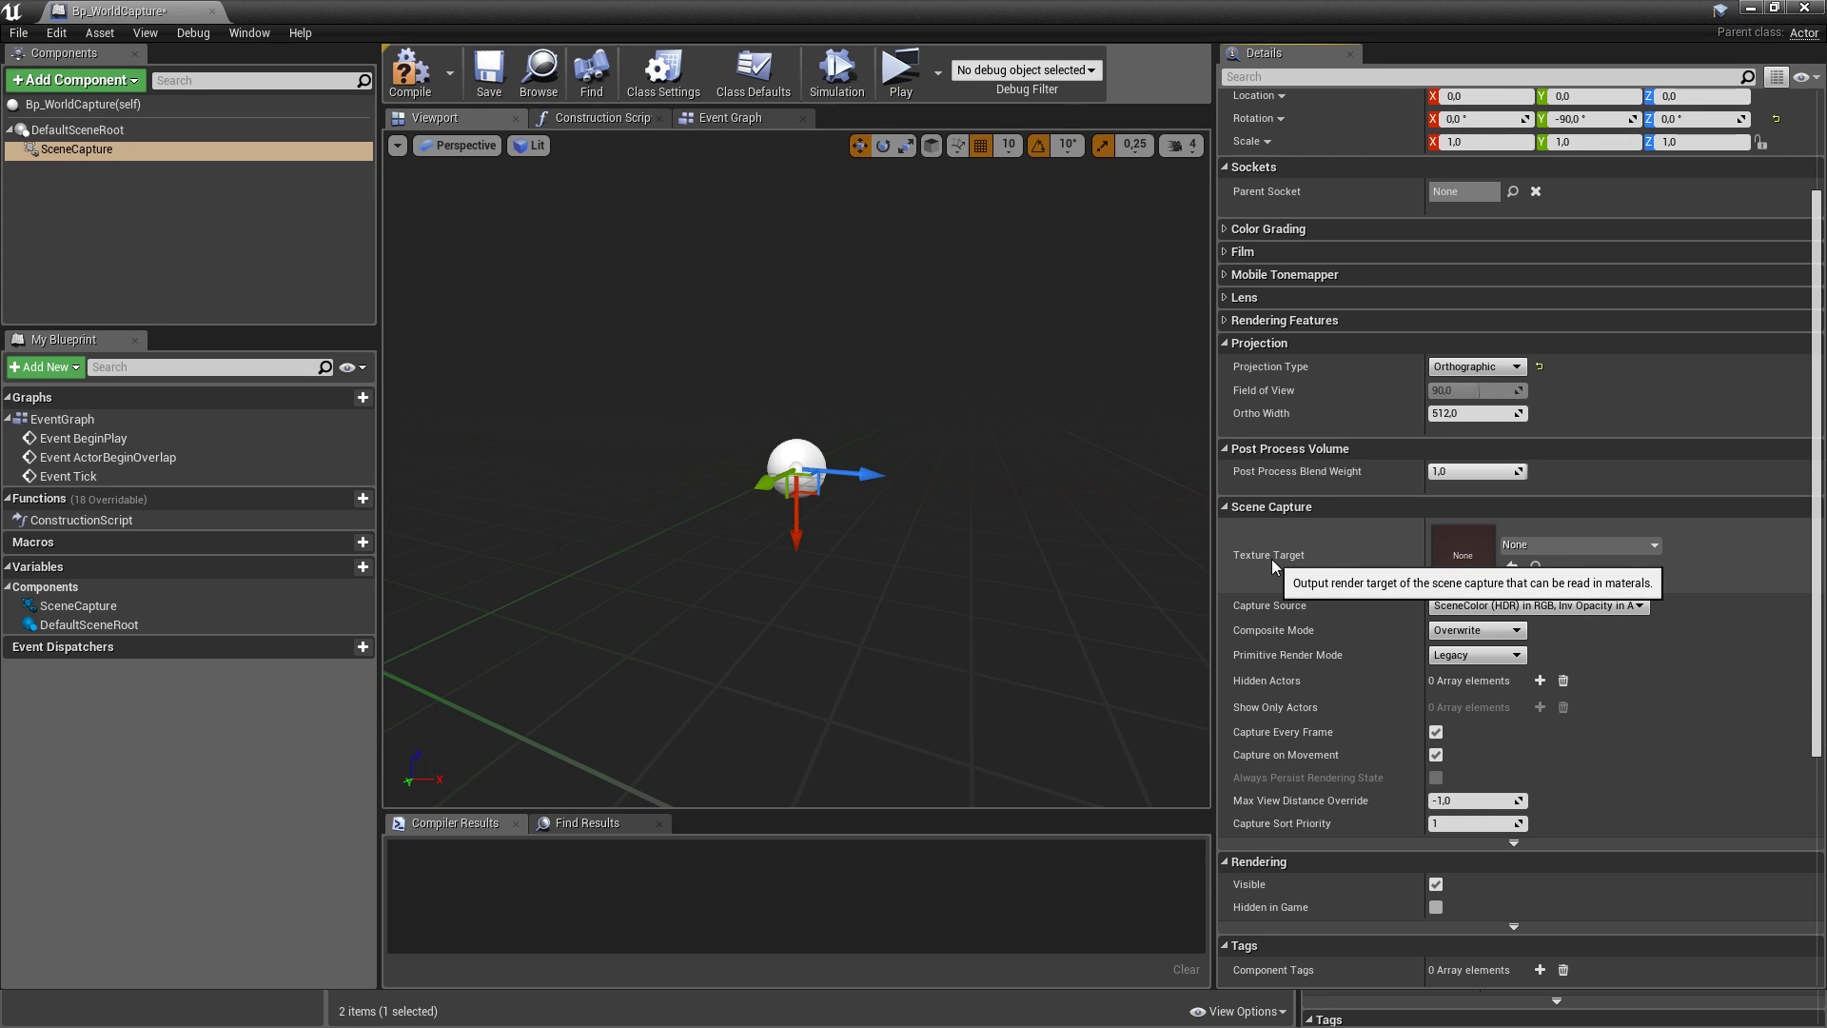
click(1517, 548)
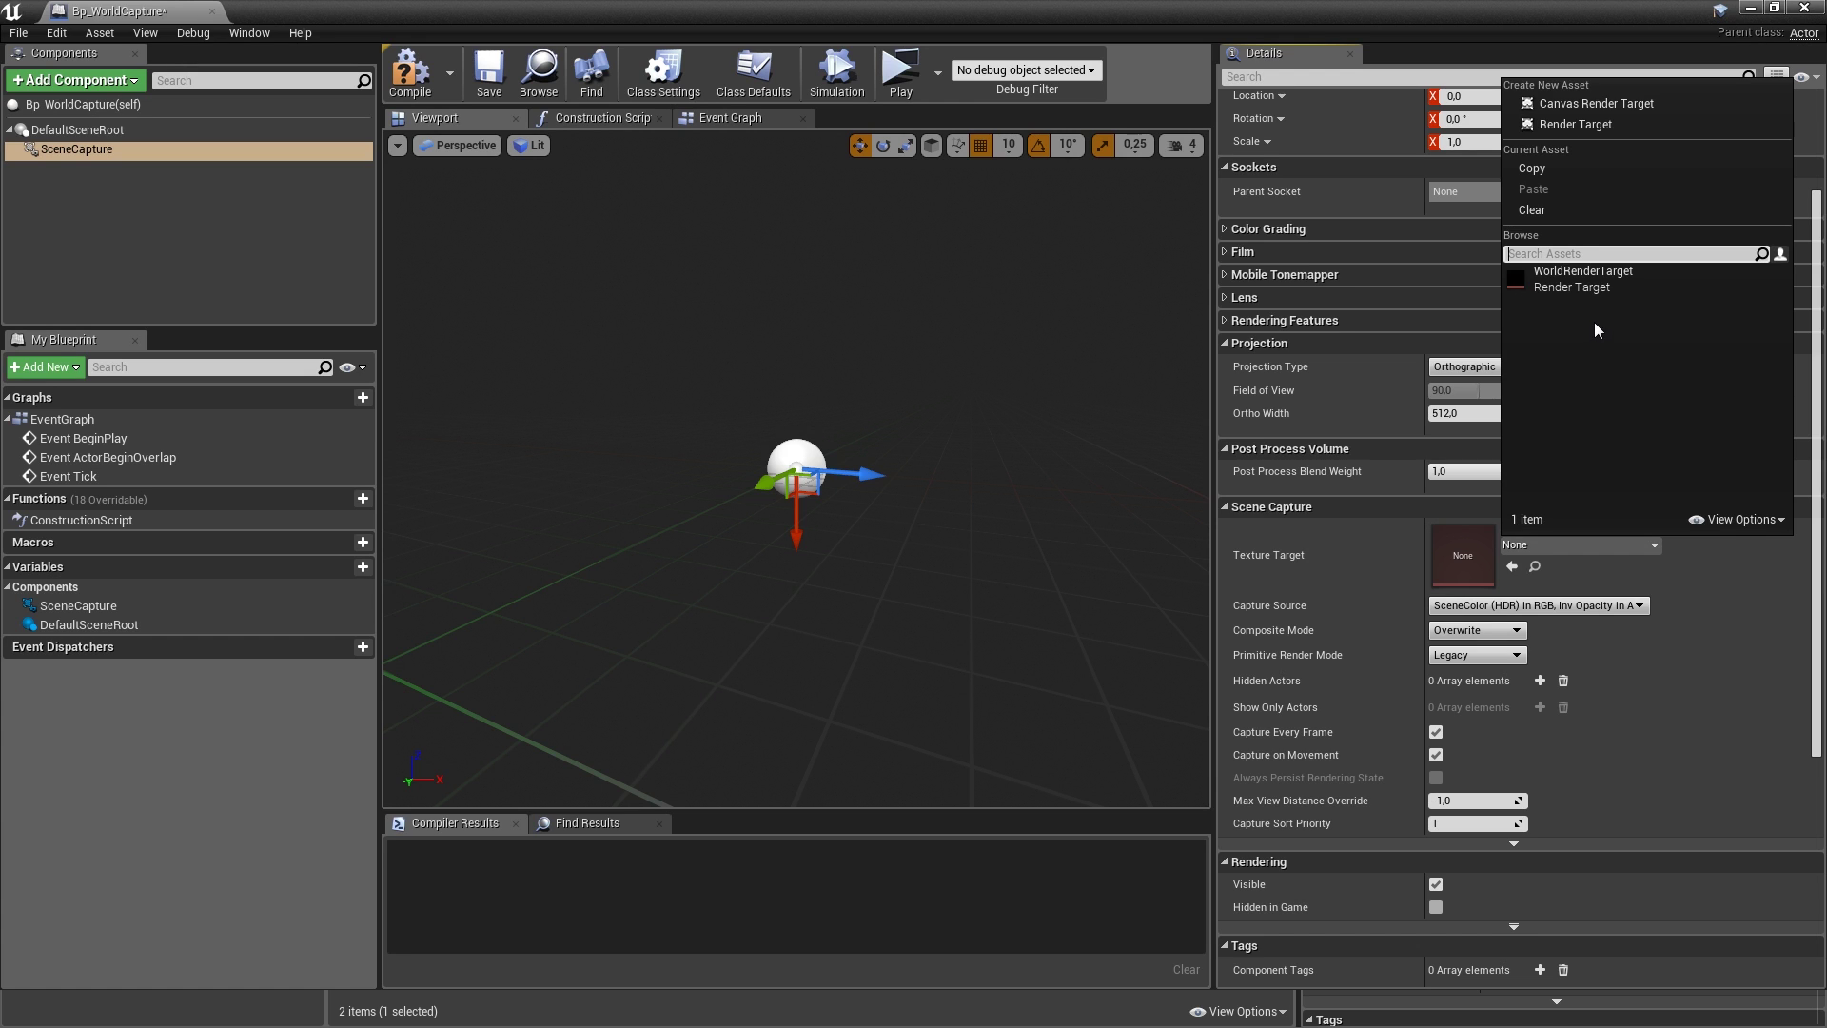
click(1575, 285)
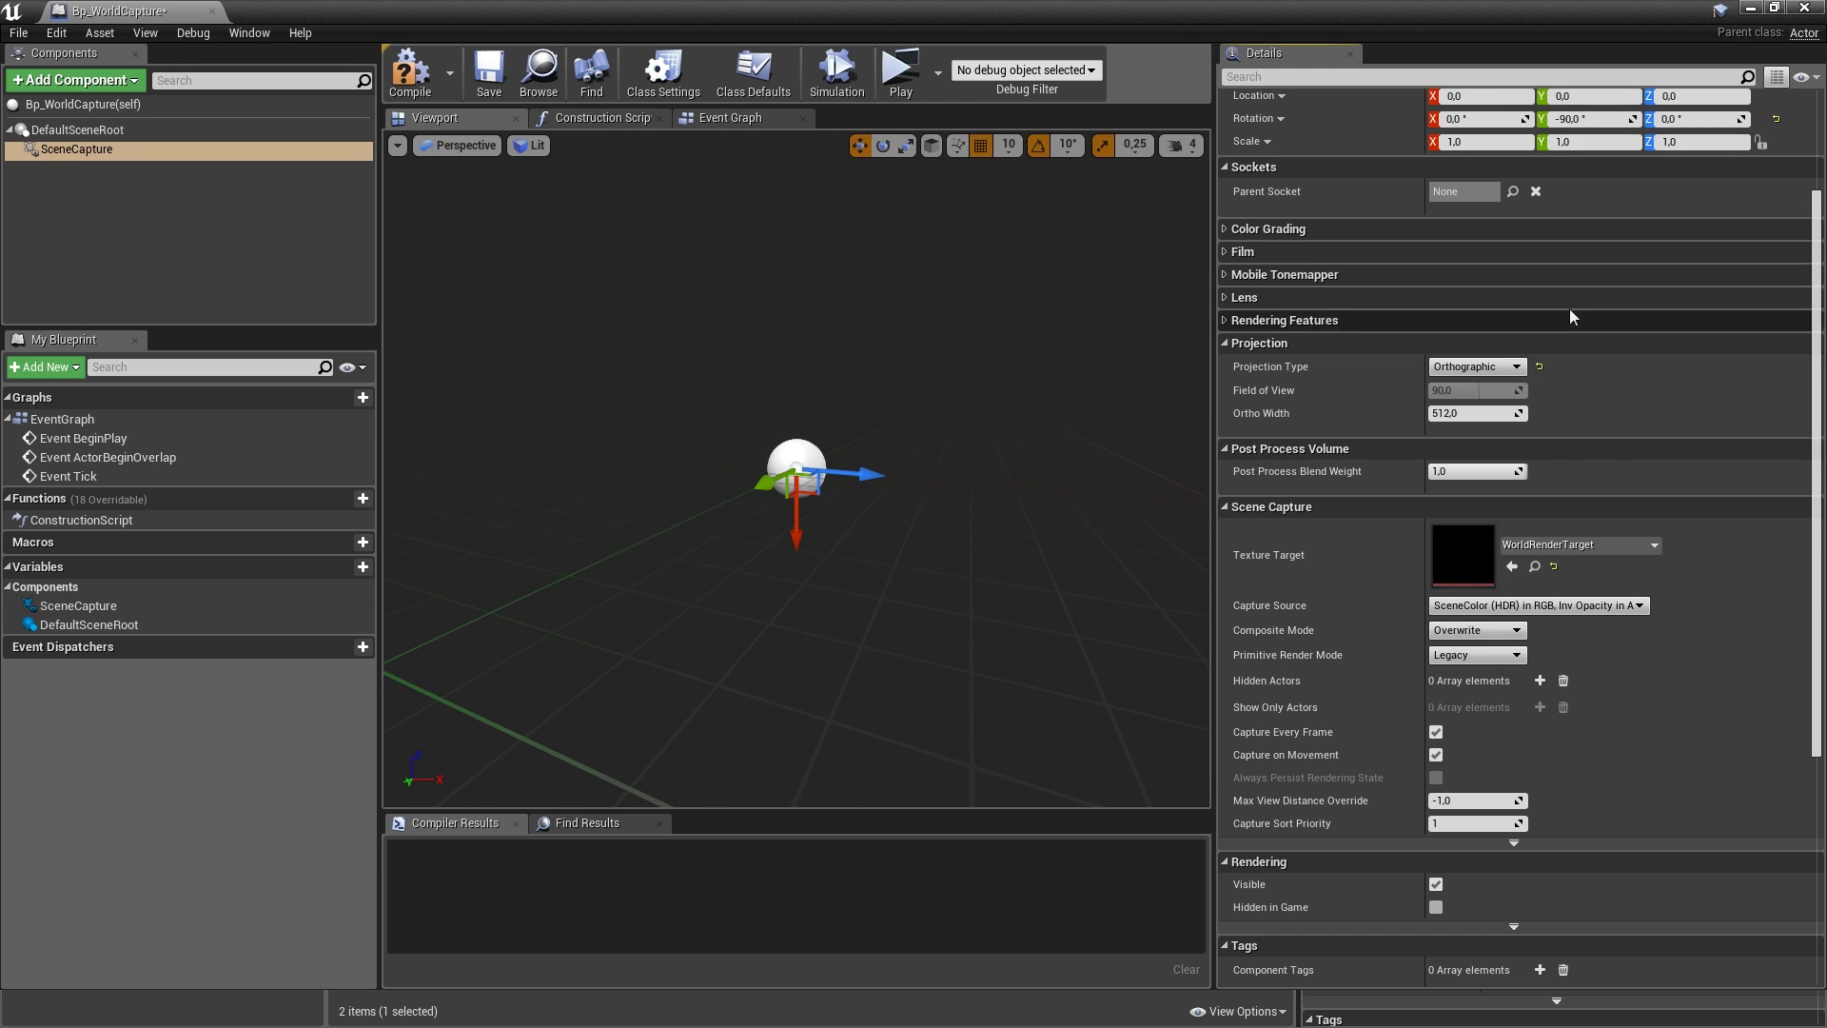
scroll(1570, 310, down, 1)
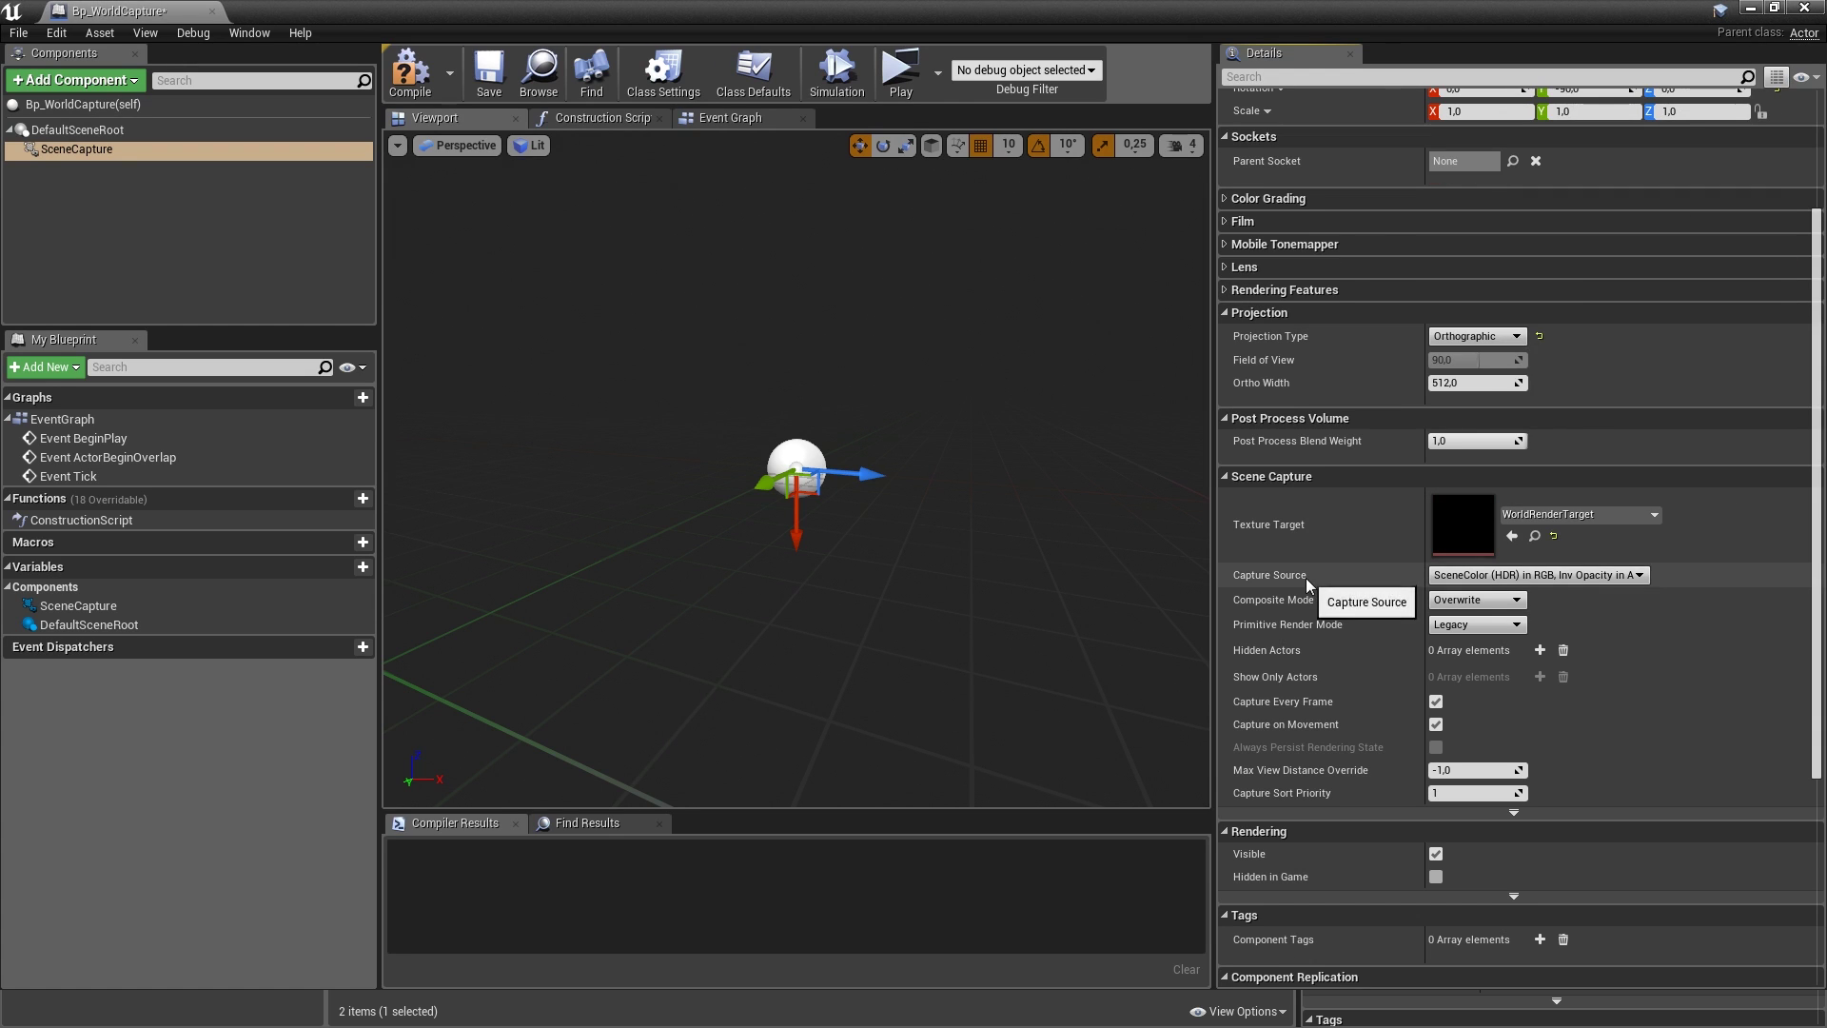
click(1488, 577)
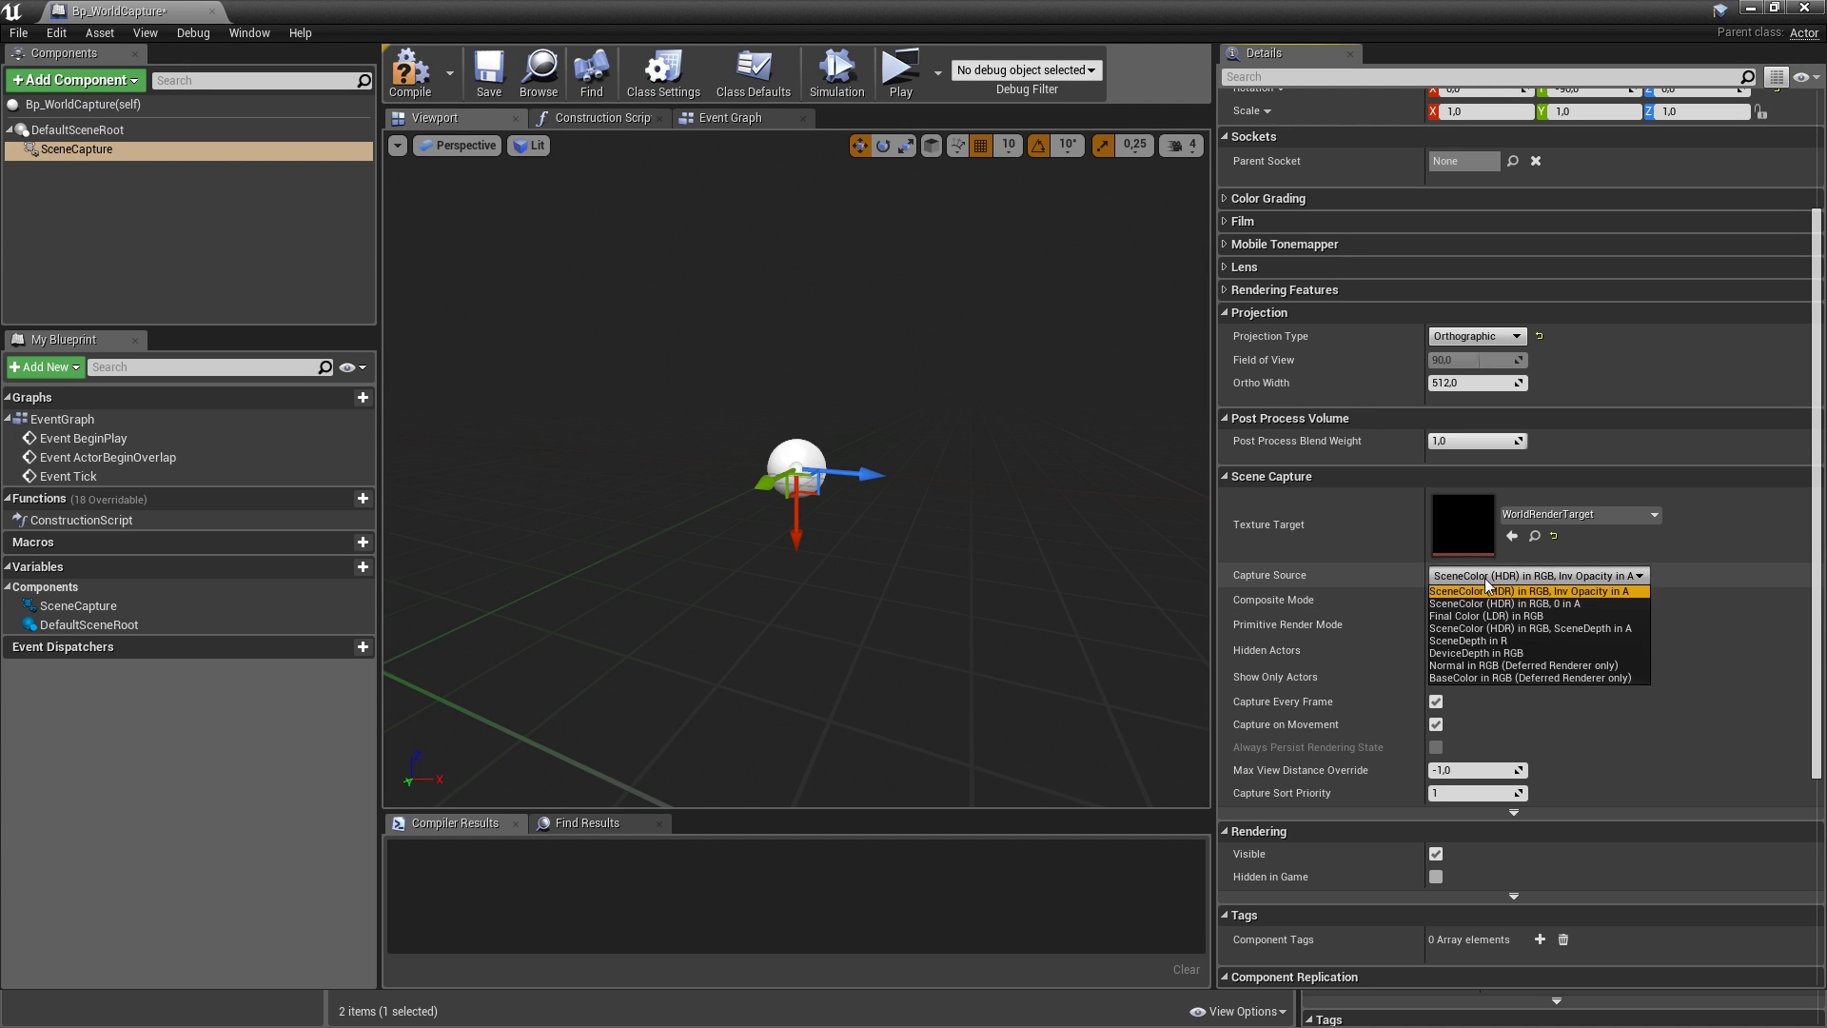
click(1494, 630)
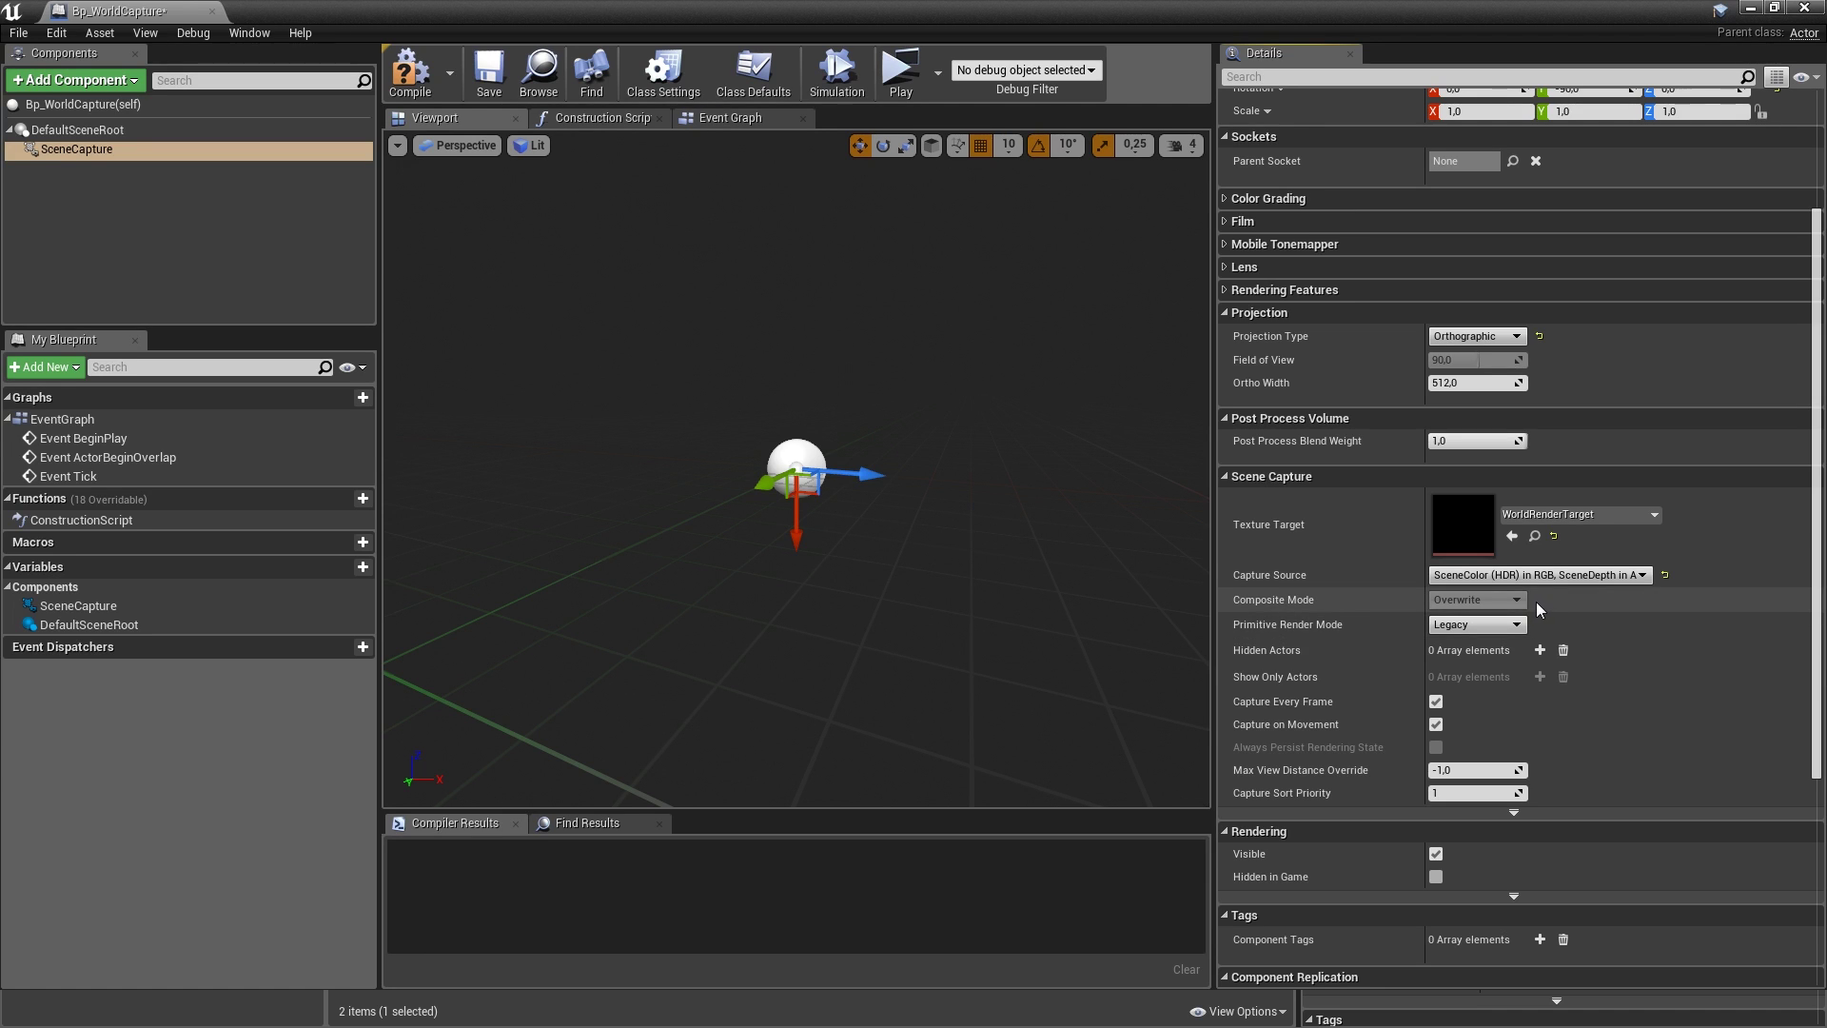
- Reveal the advanced Scene Capture settings and disable Decals, Fog, Particle Sprites and Skeletal Meshes in the General Show Flags
scroll(1427, 637, down, 2)
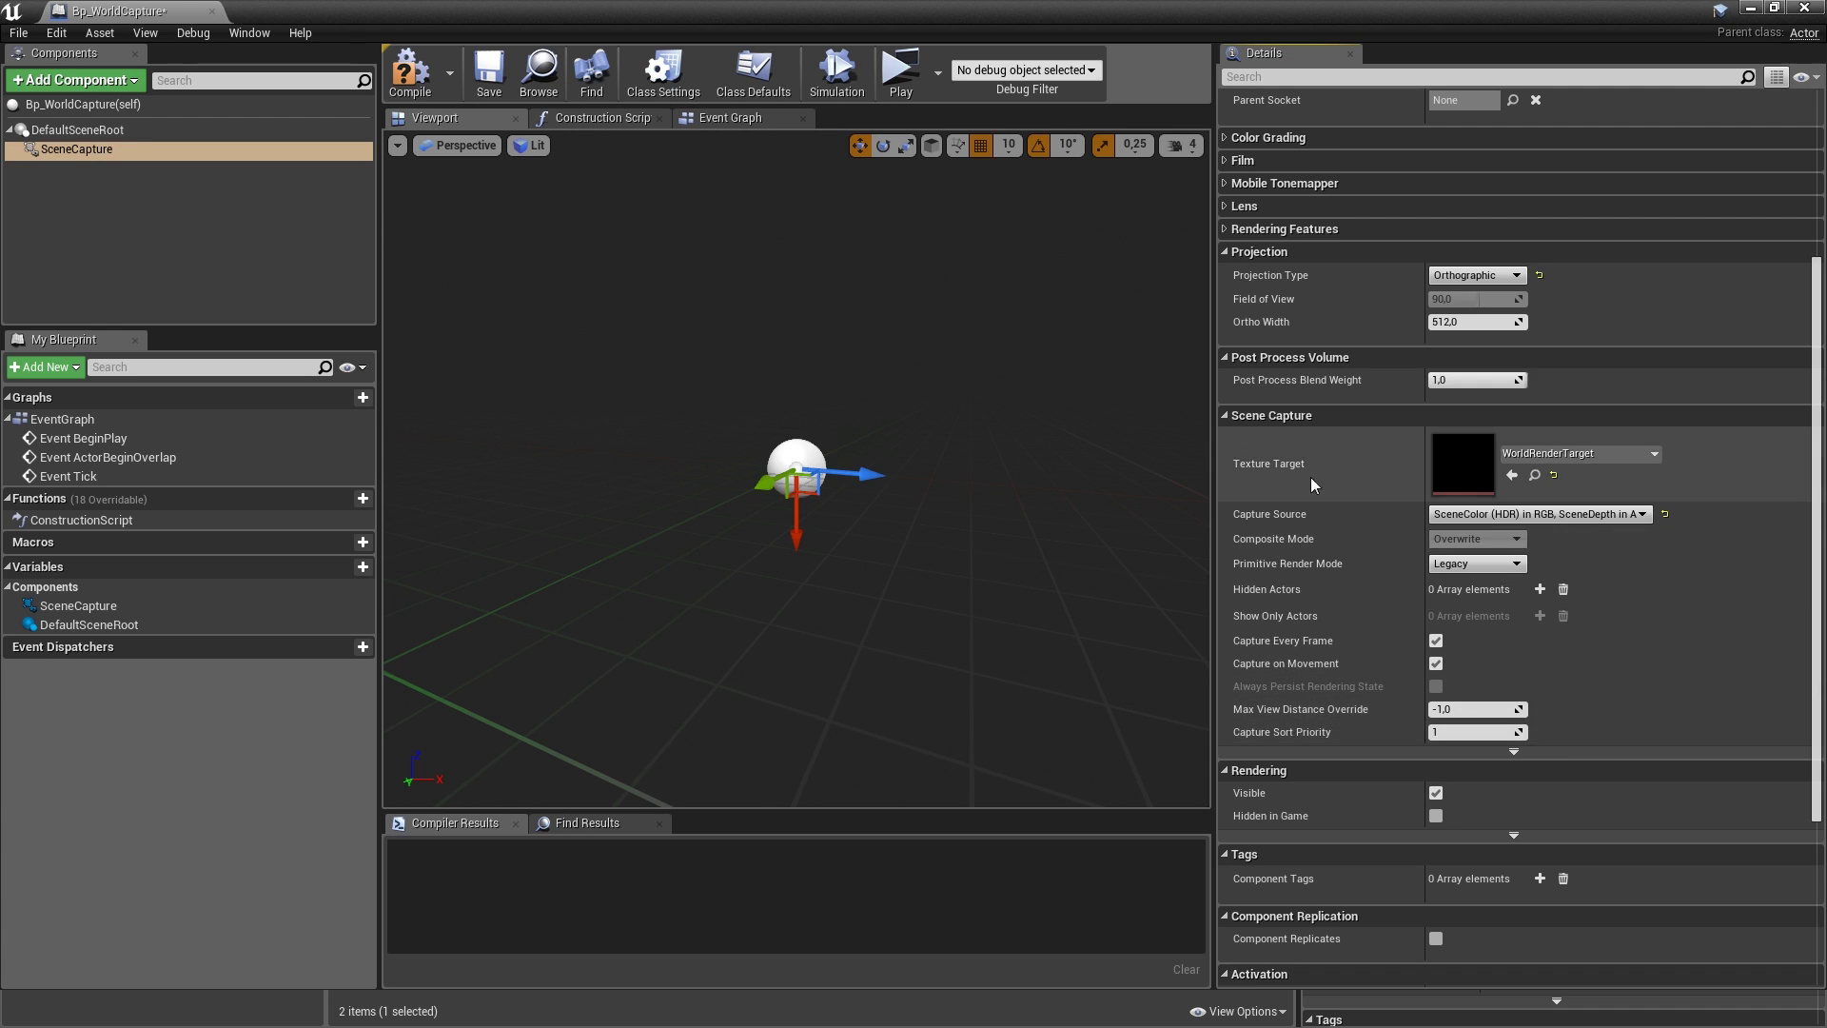
click(1517, 754)
scroll(1380, 786, down, 3)
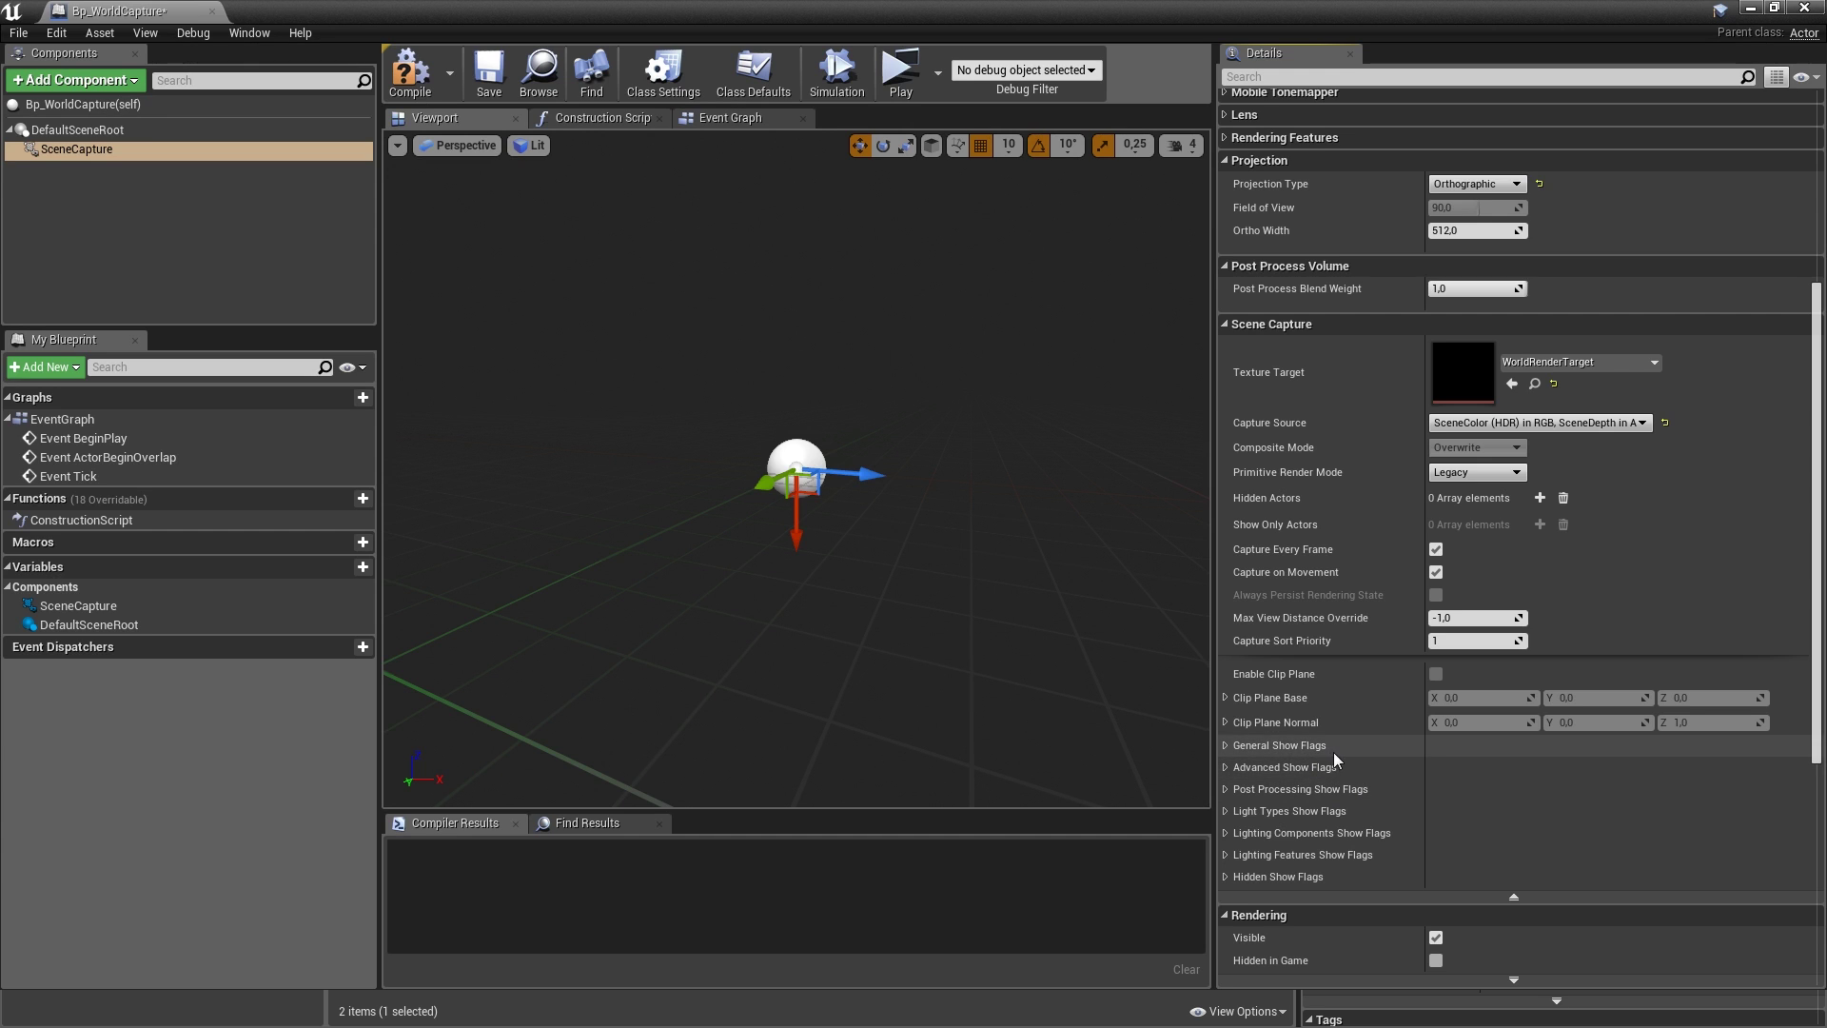
click(1227, 750)
scroll(1227, 749, down, 4)
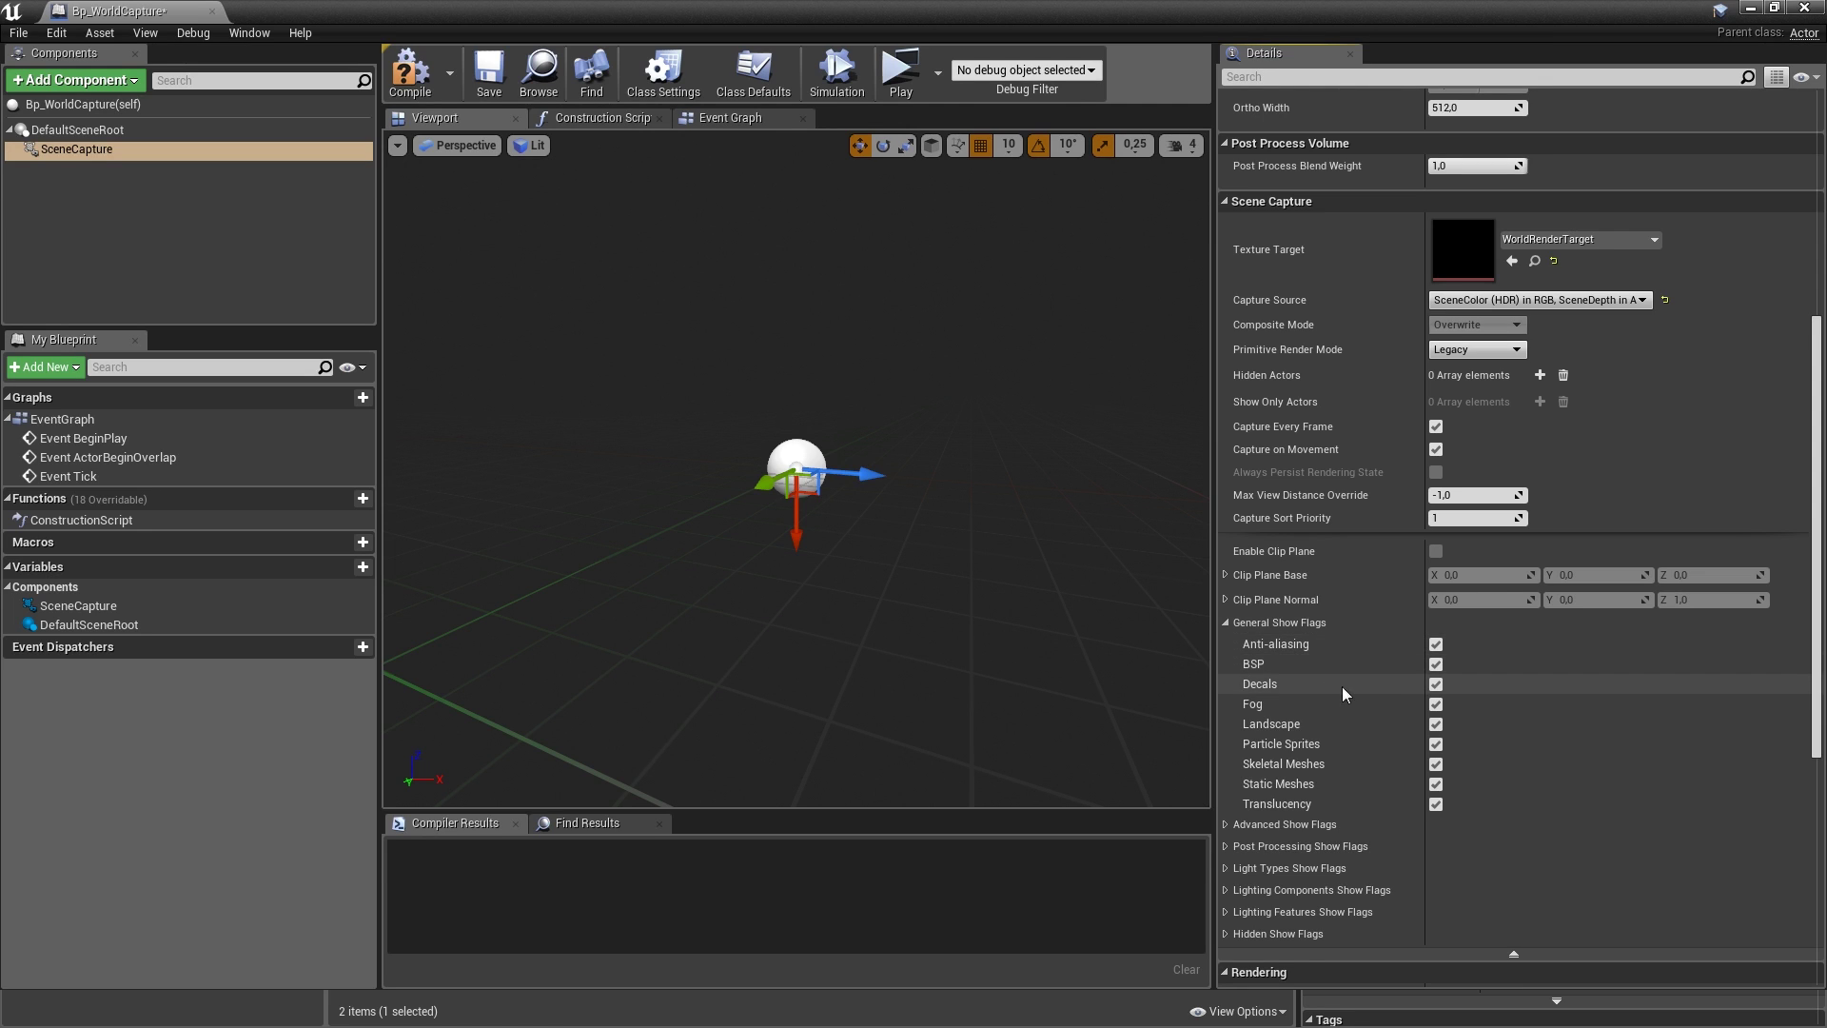
click(1434, 686)
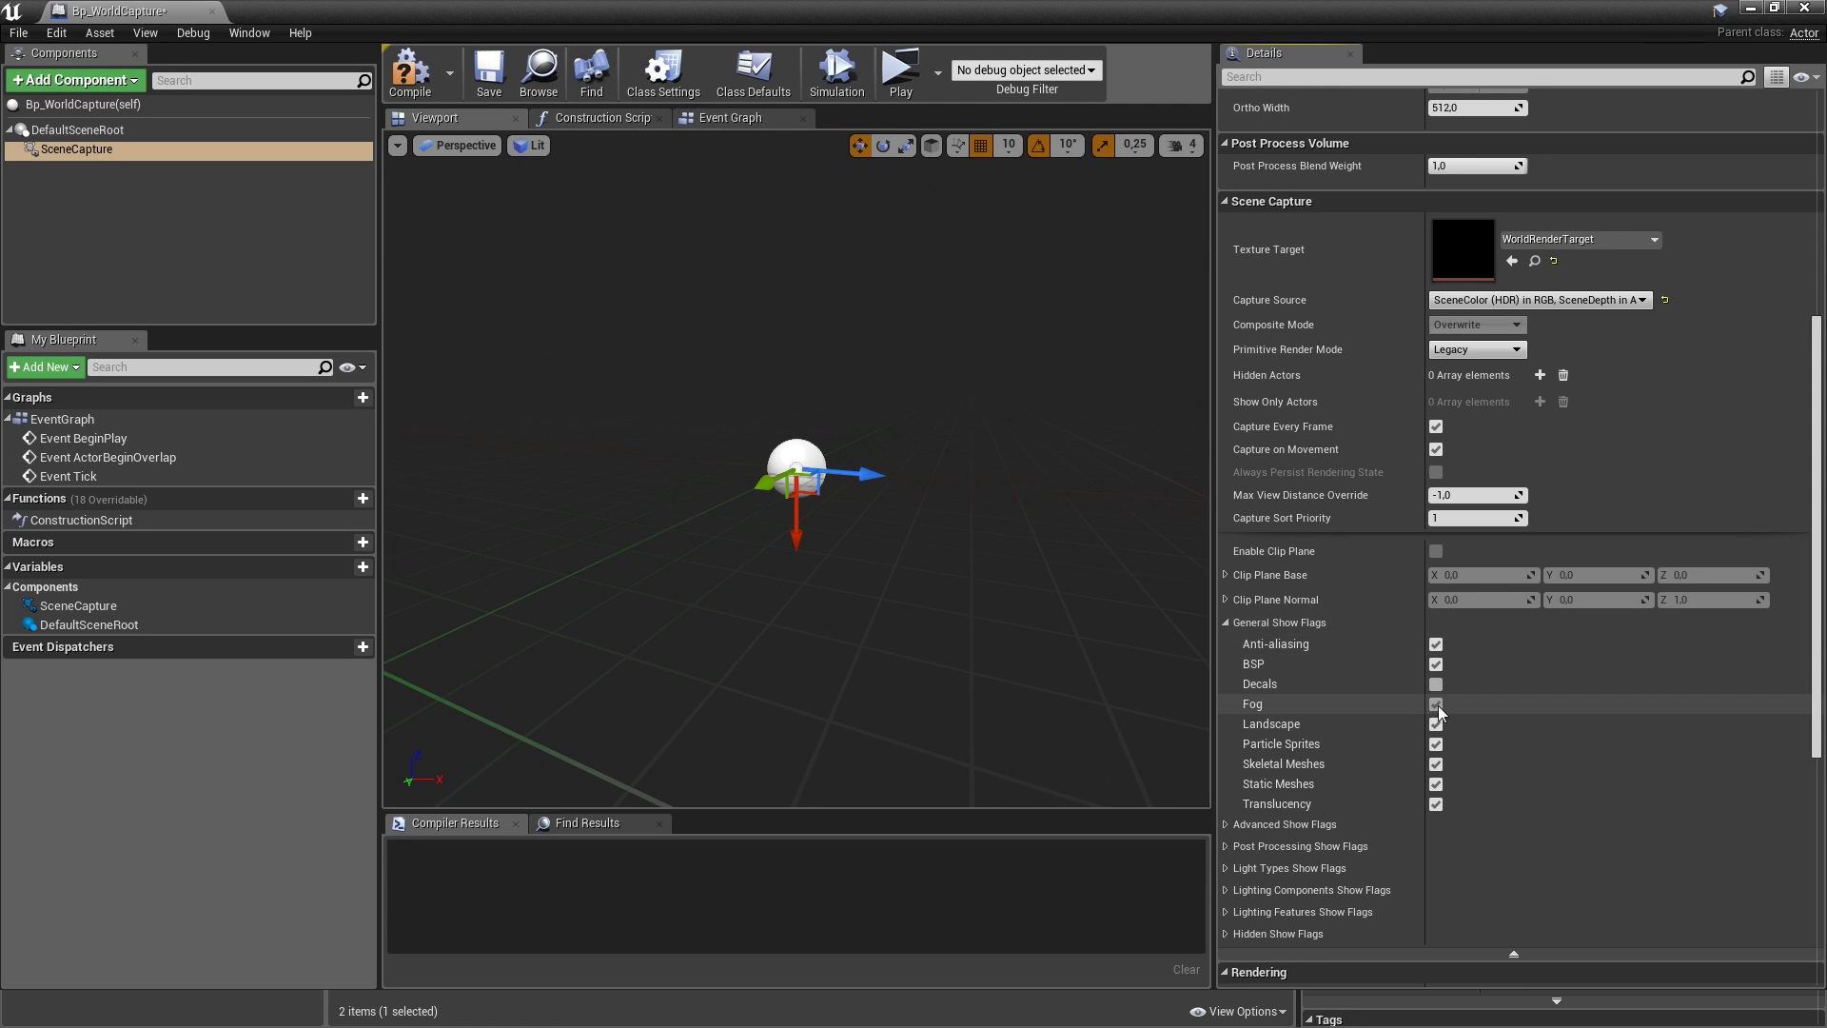
click(1436, 705)
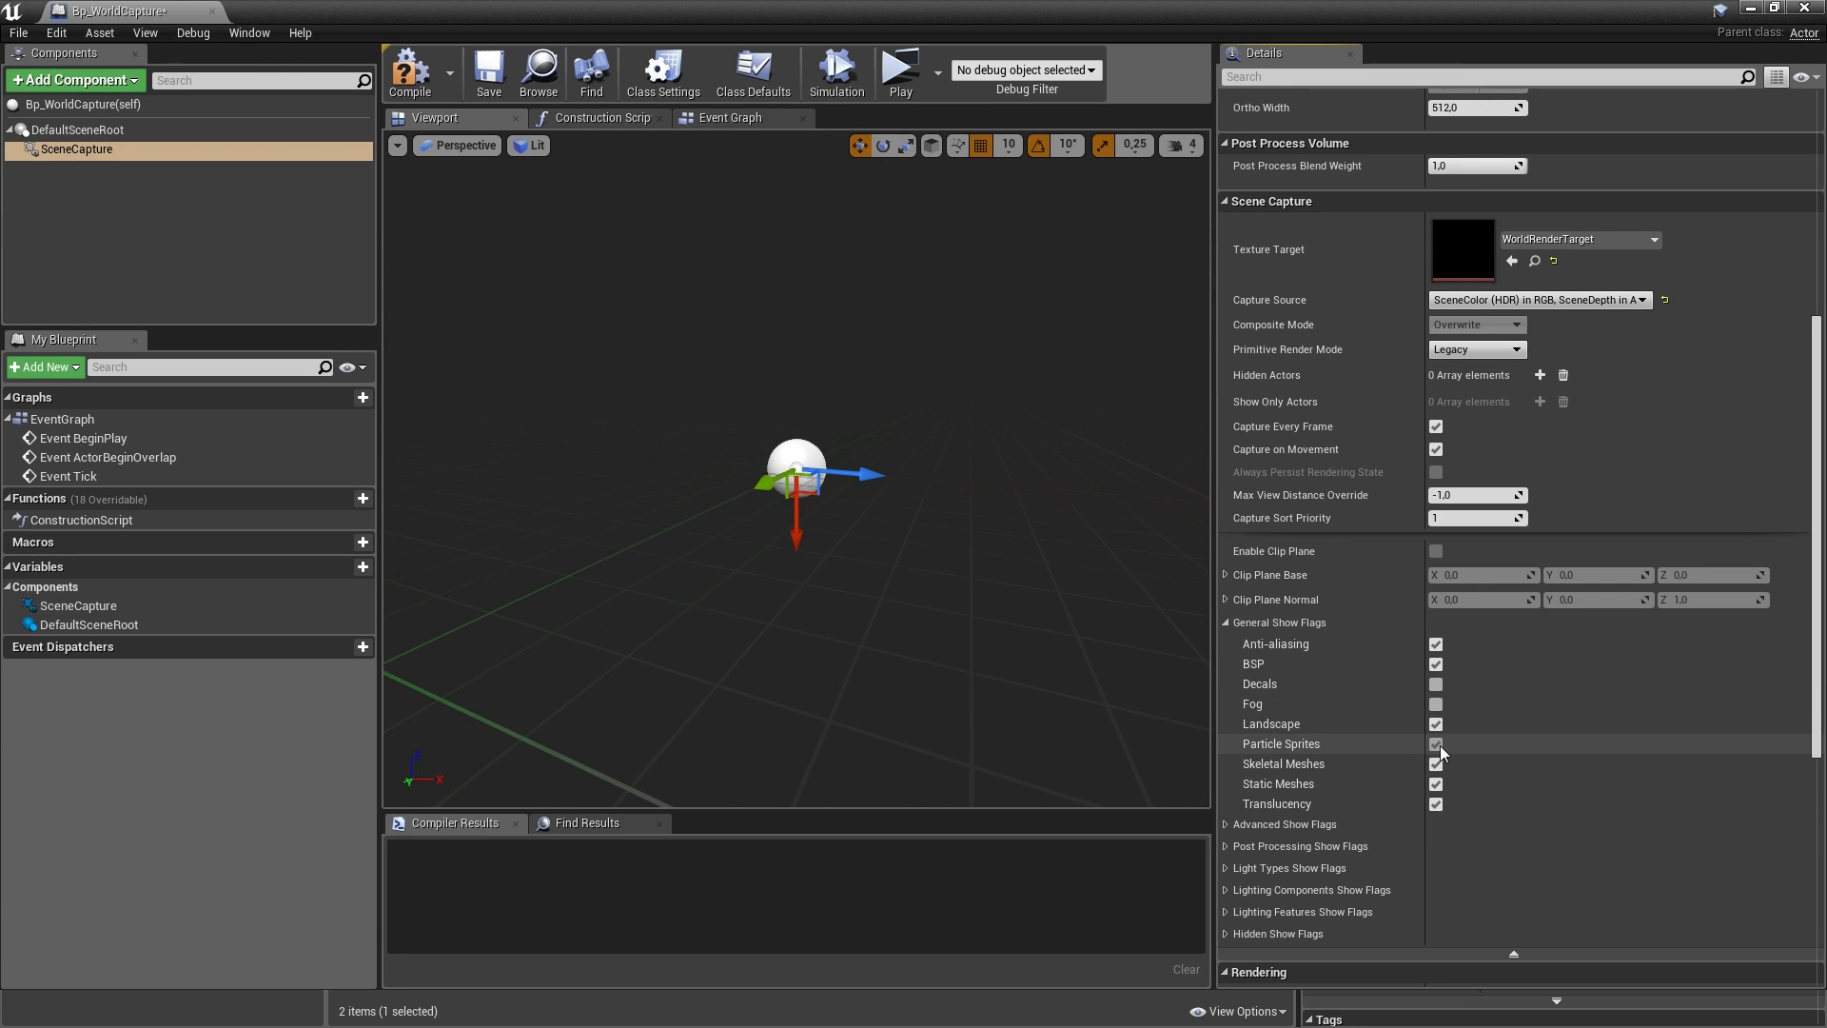
click(1438, 746)
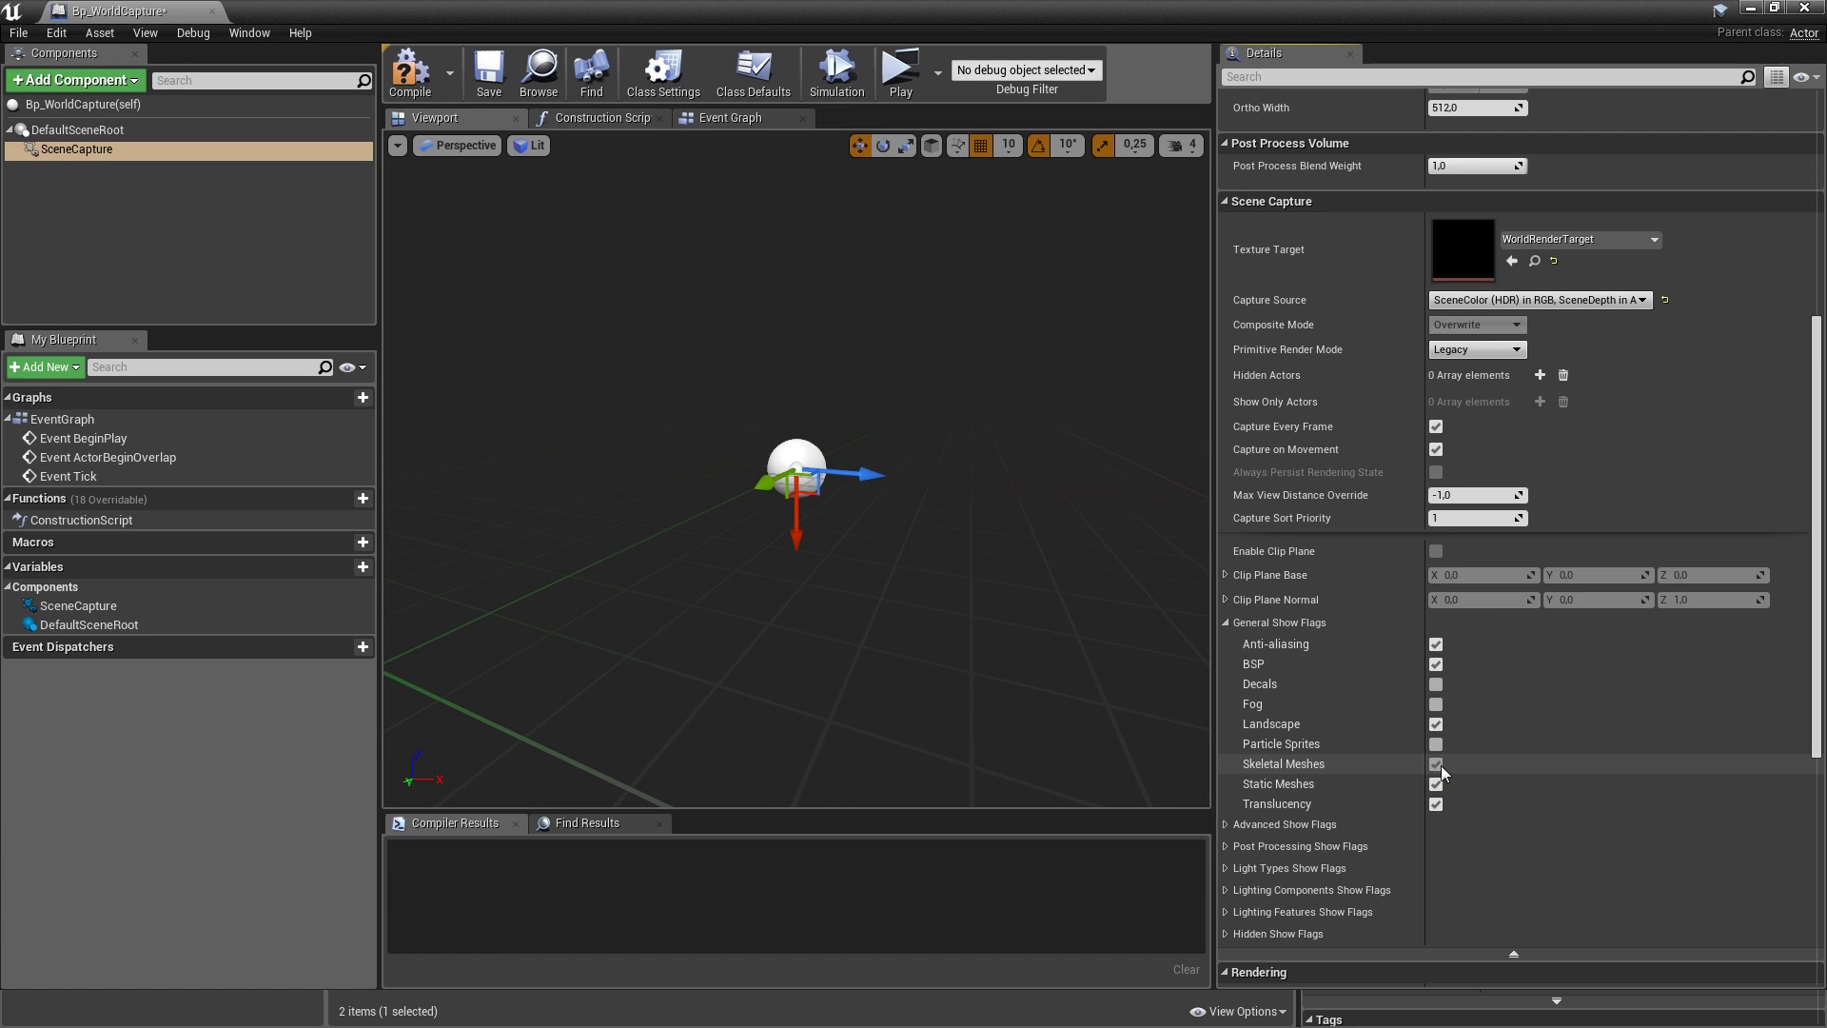
click(1438, 764)
- Disable Paper 2D Sprites and Render (3D) Text in the Advanced Show Flags
click(1231, 826)
scroll(1350, 744, down, 3)
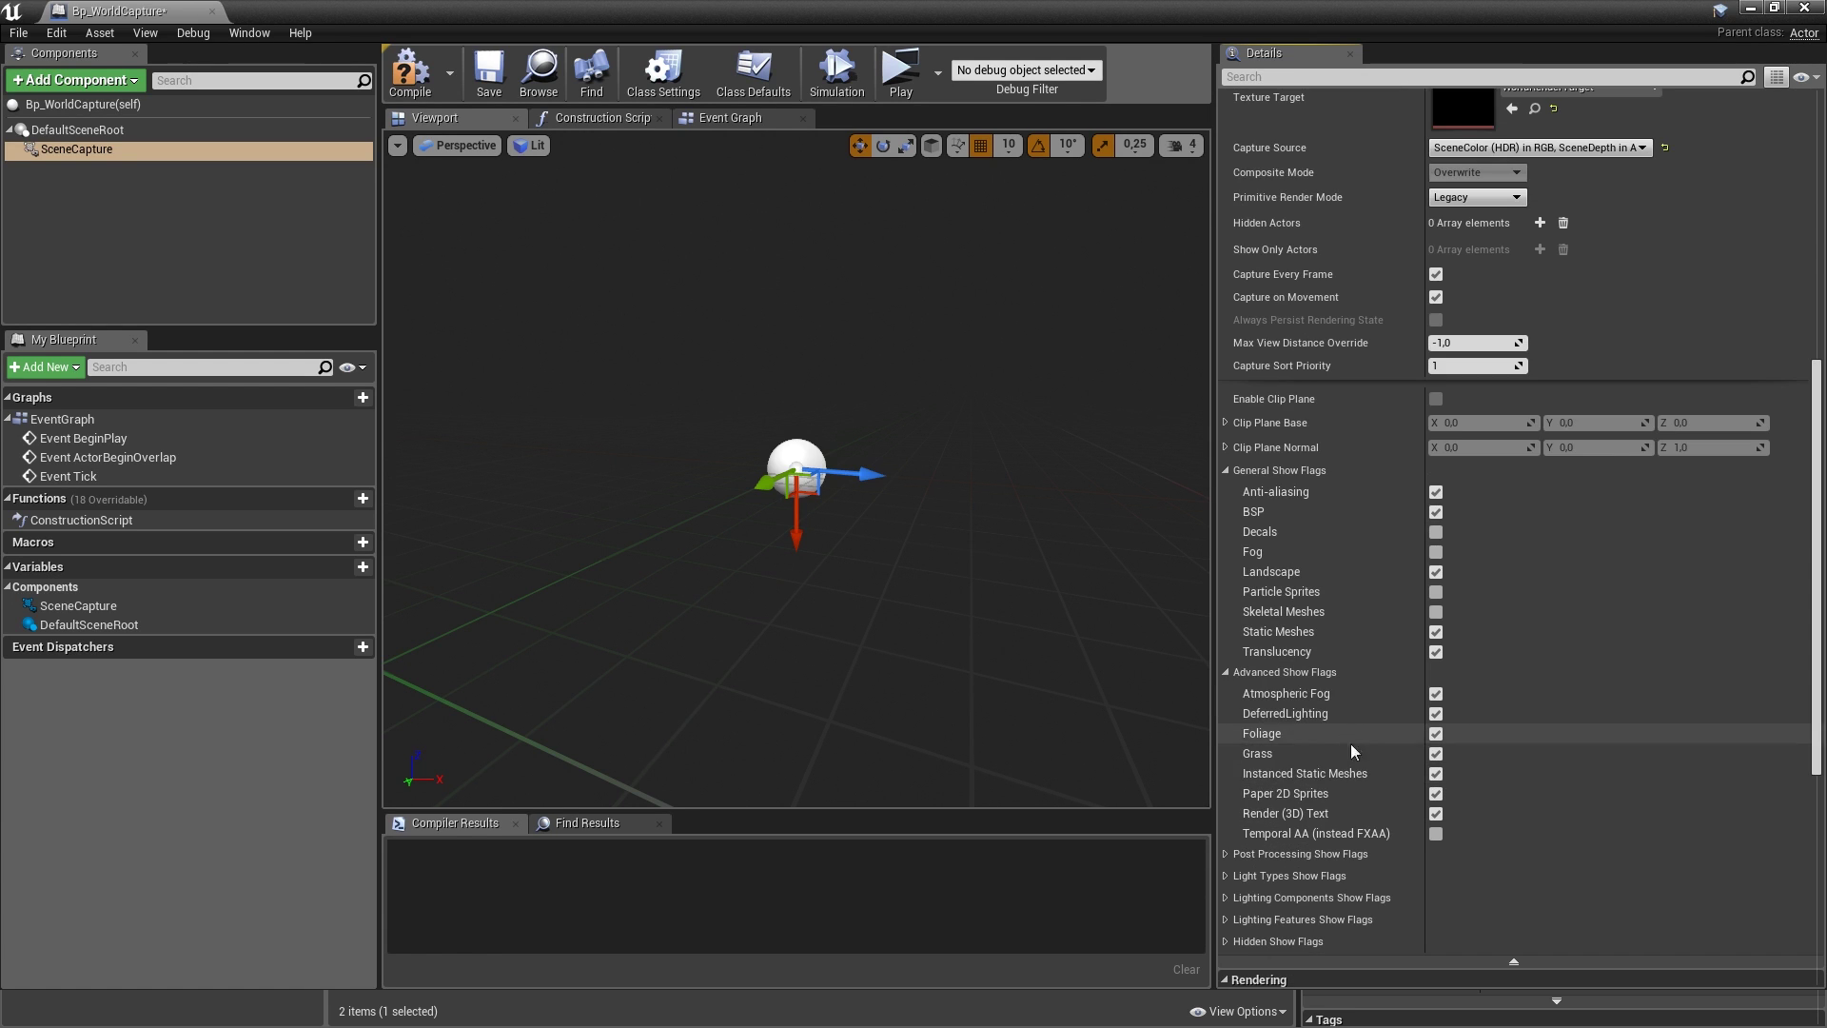
click(1437, 792)
click(1435, 812)
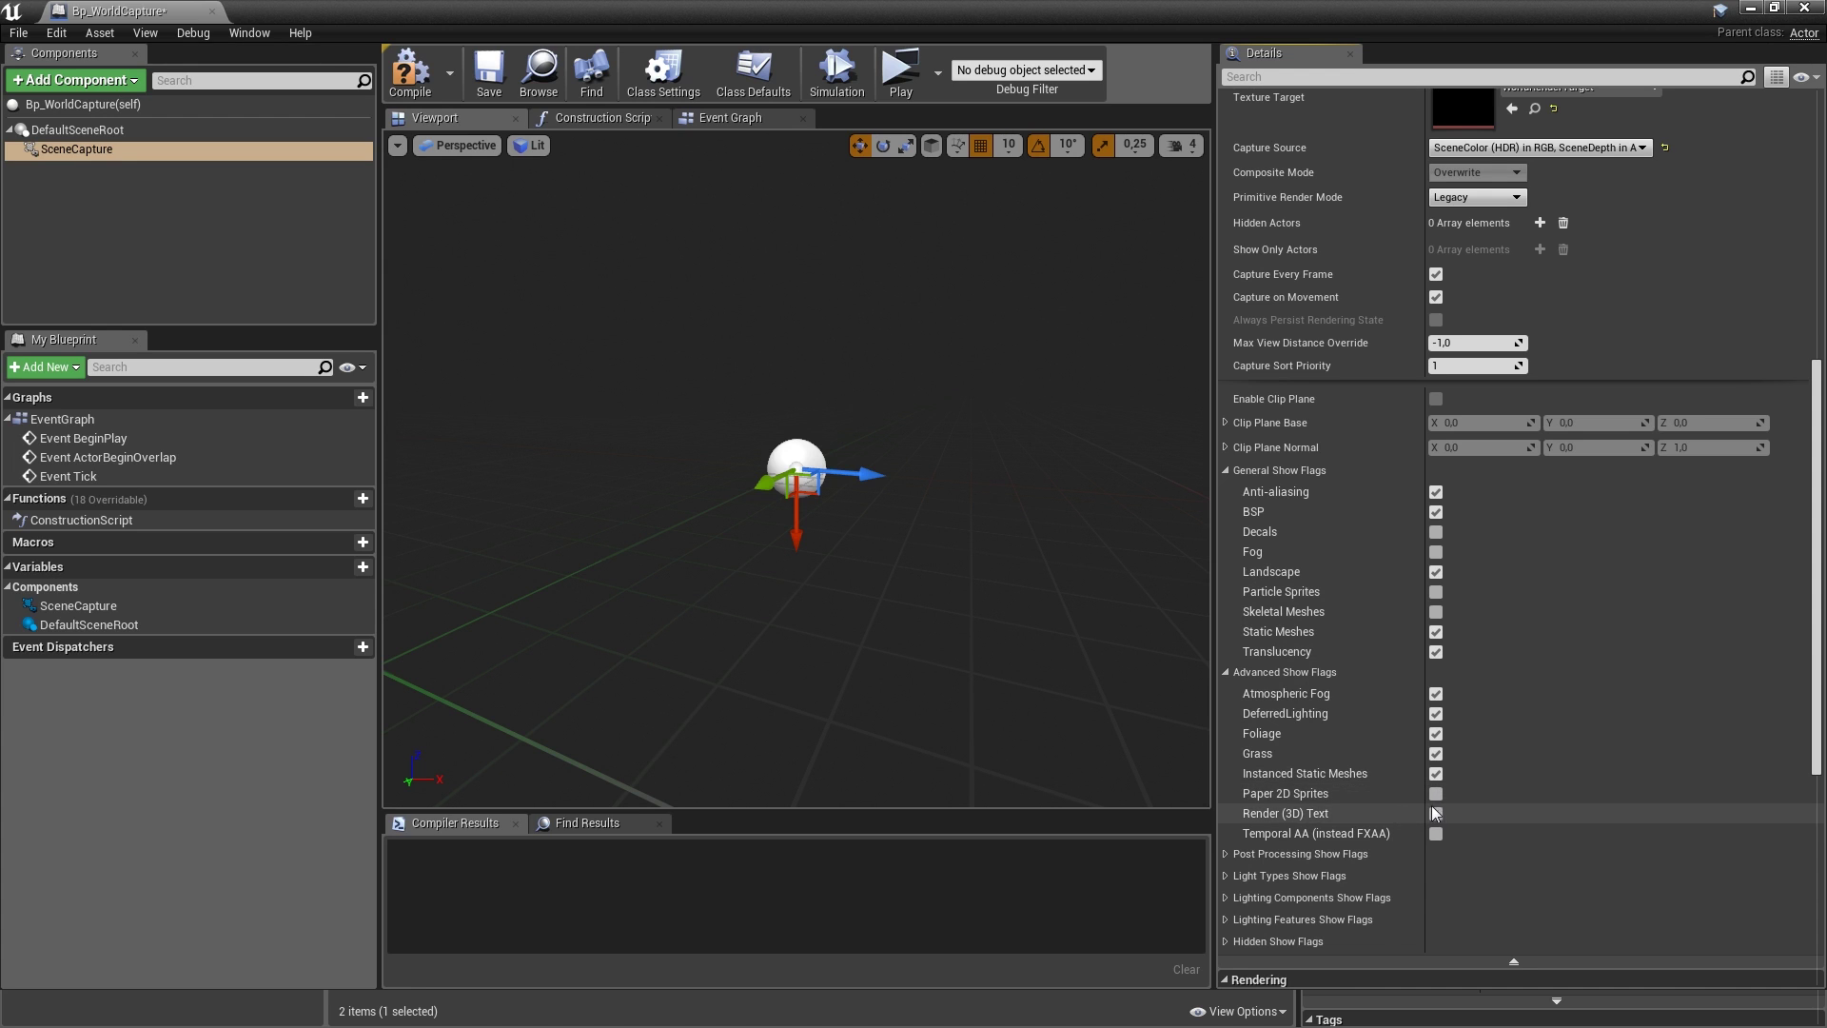
- Disable Bloom and Eye Adaptation in the Post Processing Show Flags
click(1228, 854)
scroll(1315, 779, down, 2)
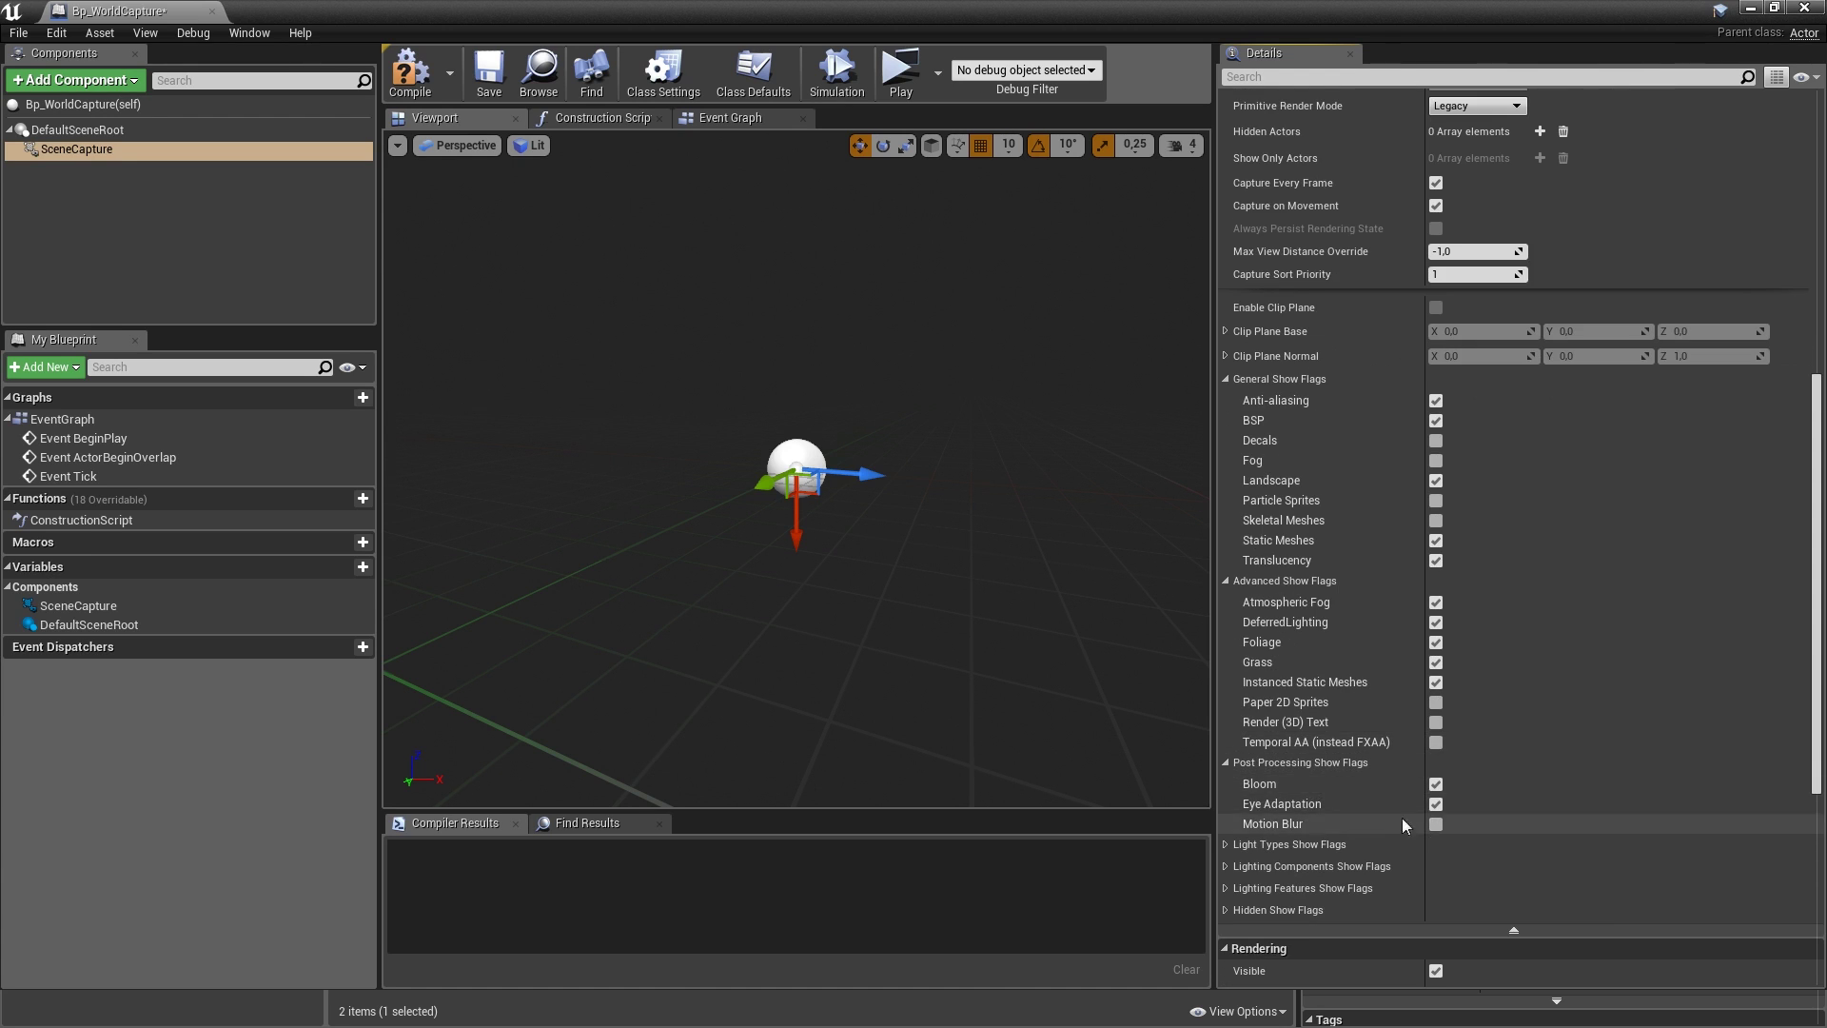
click(1434, 784)
click(1435, 803)
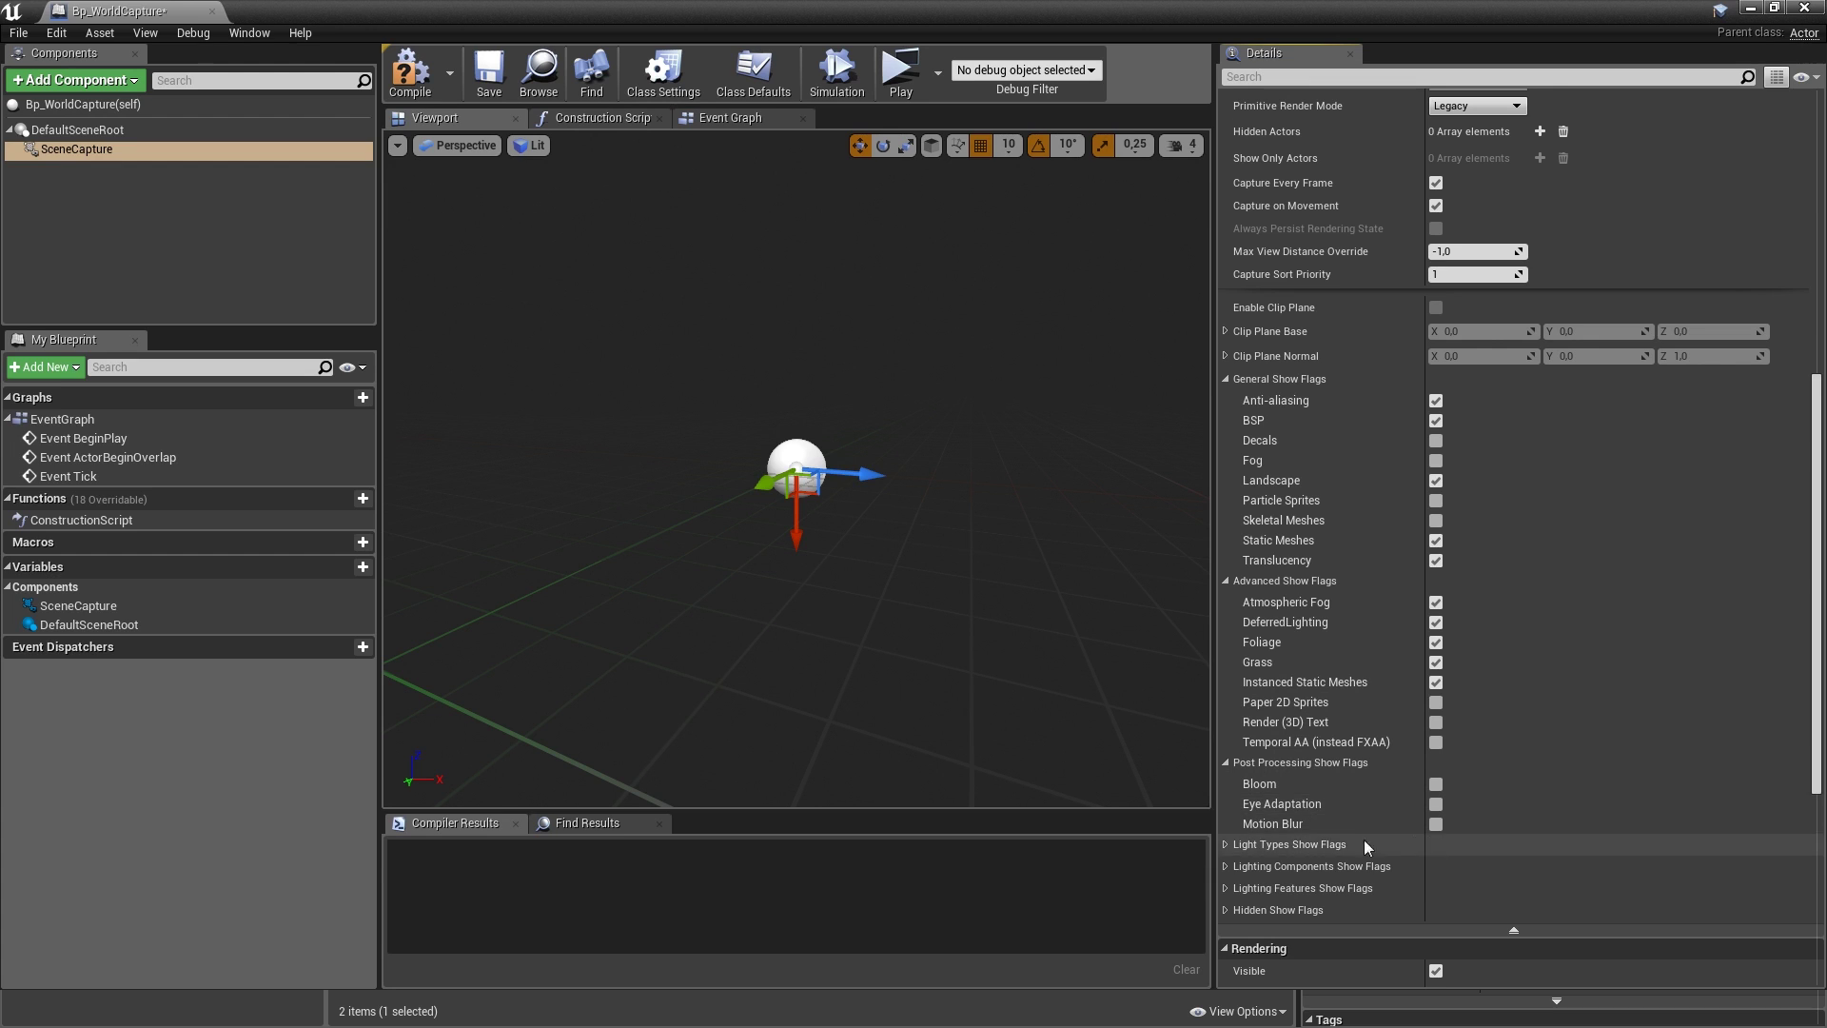
- Turn off Sky Lighting in the light type flags, plus Ambient Occlusion and Dynamic Shadows in the lighting component flags
click(1228, 847)
scroll(1311, 803, down, 1)
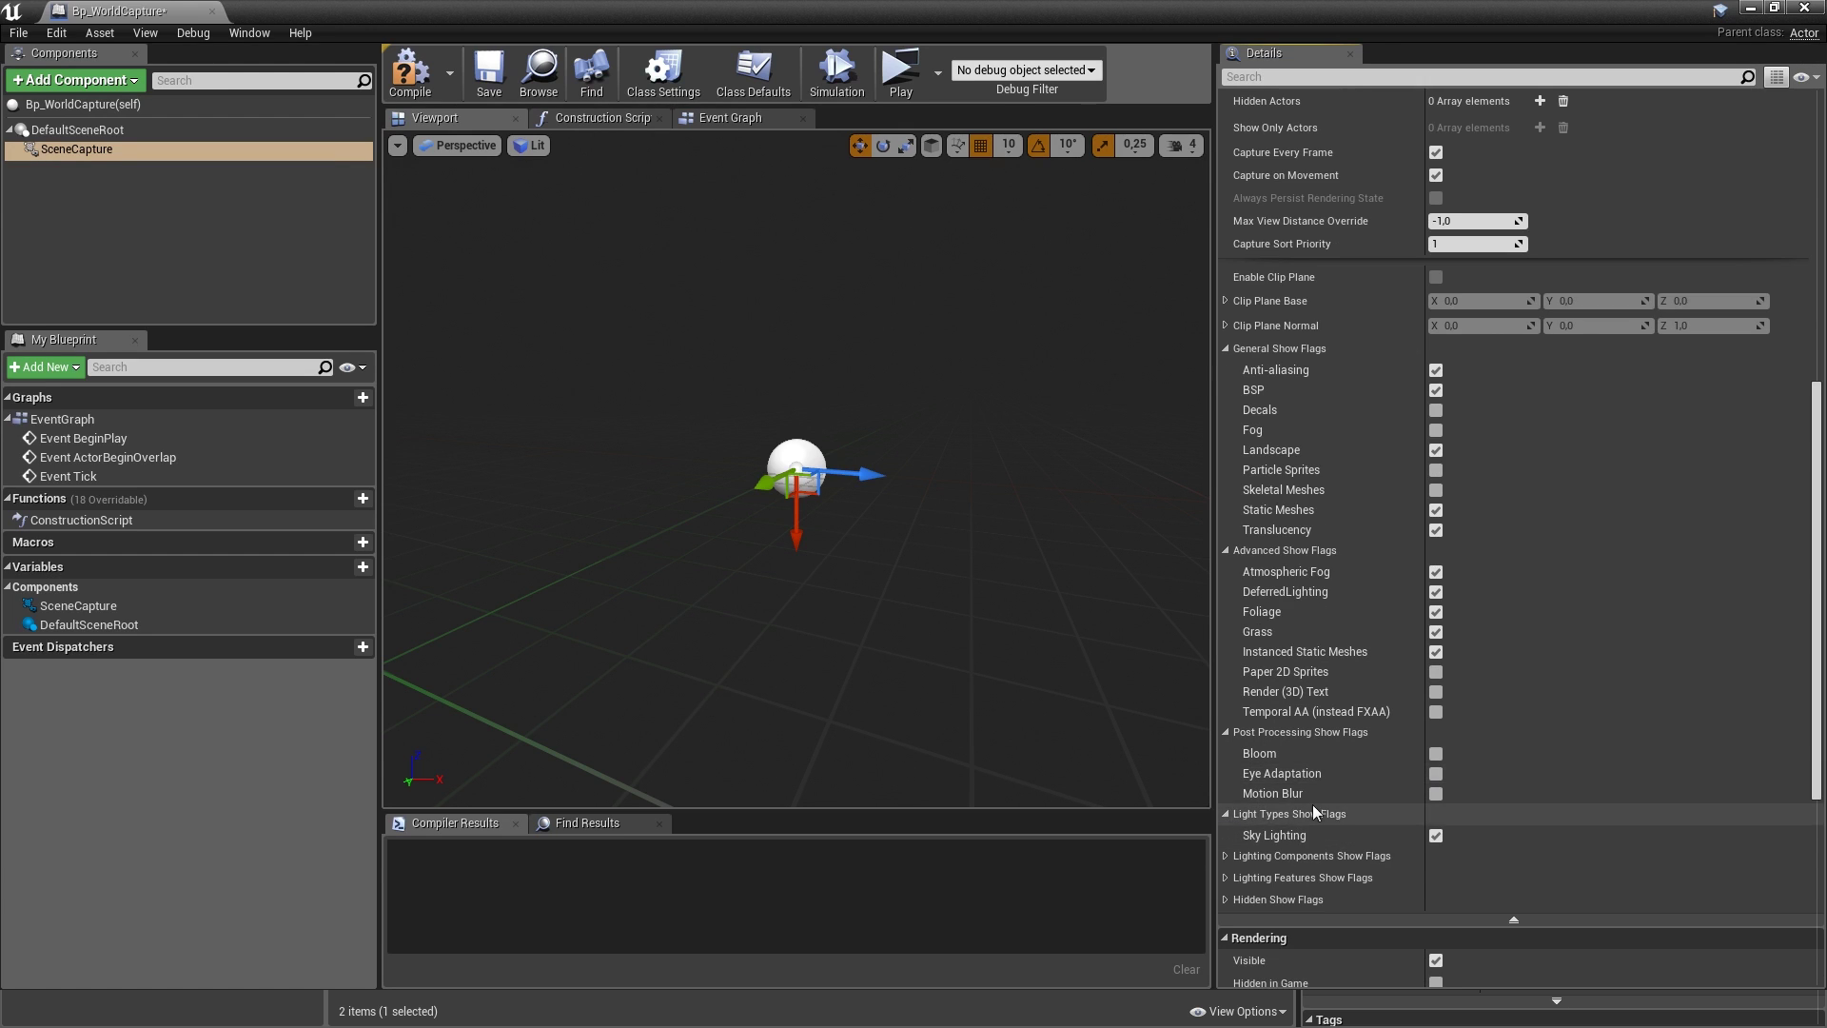
click(1436, 836)
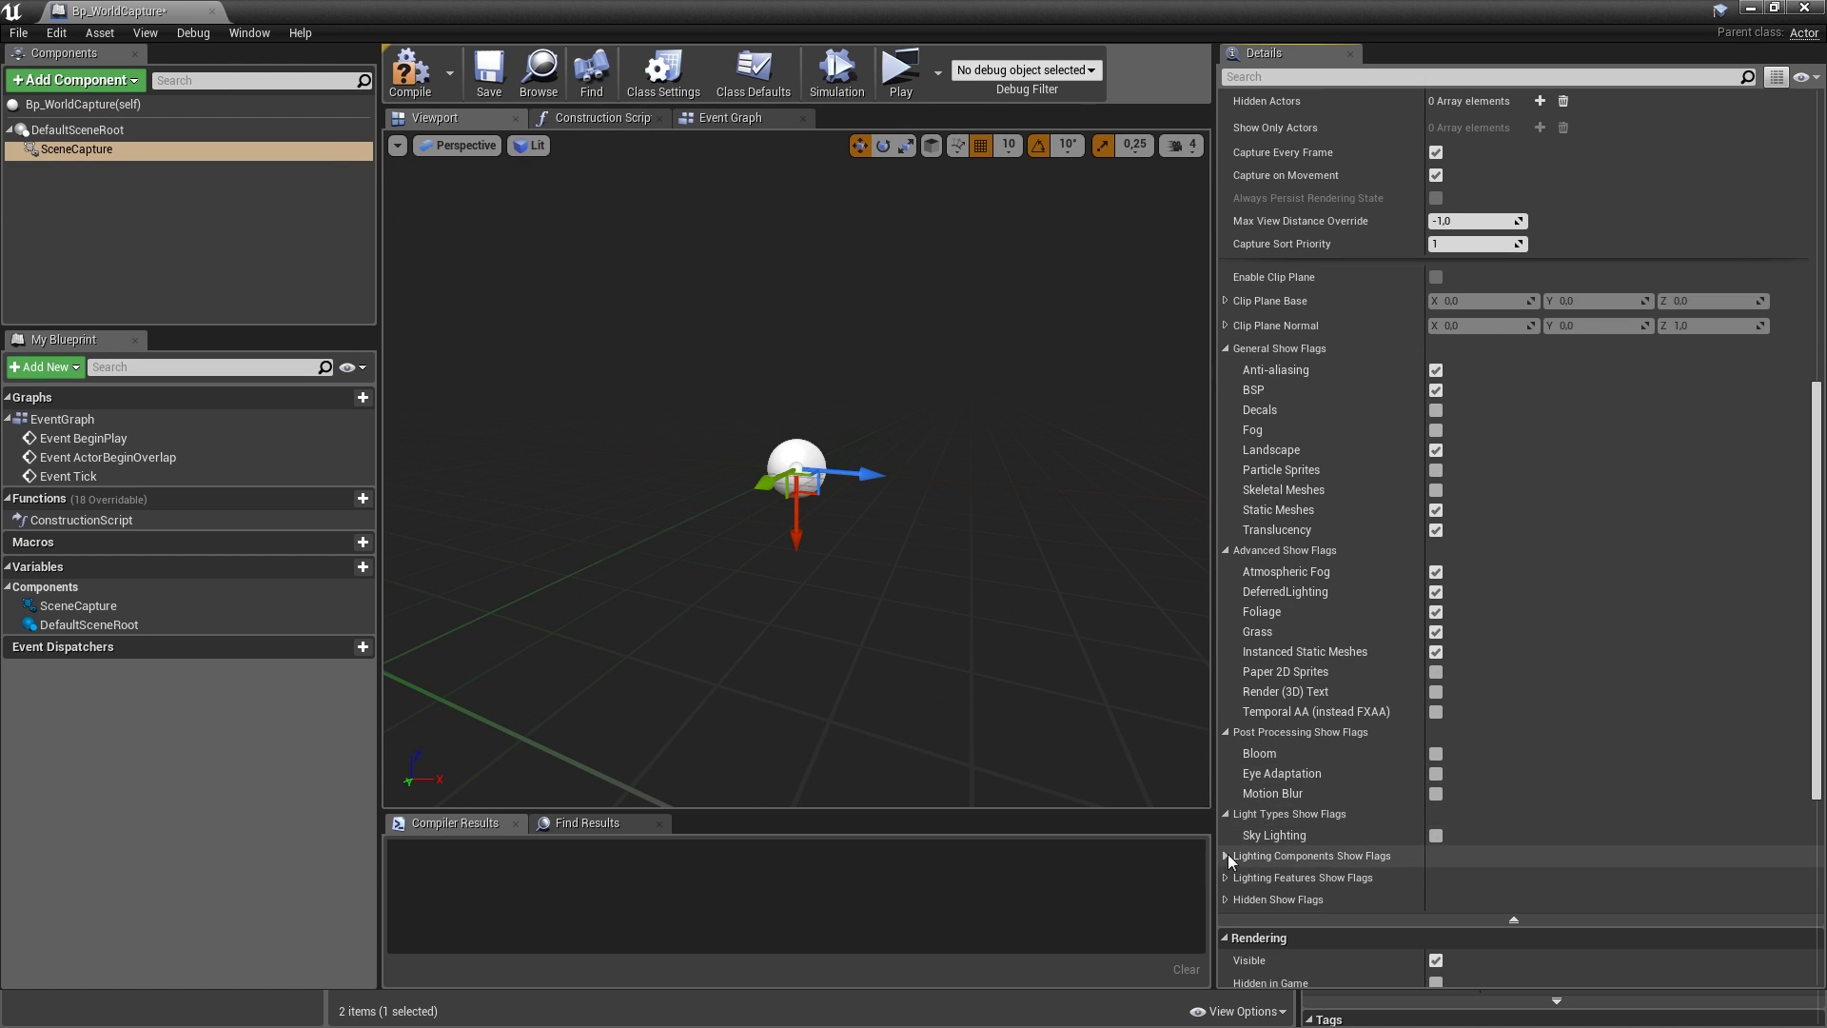
click(1226, 854)
scroll(1228, 853, down, 1)
click(1435, 846)
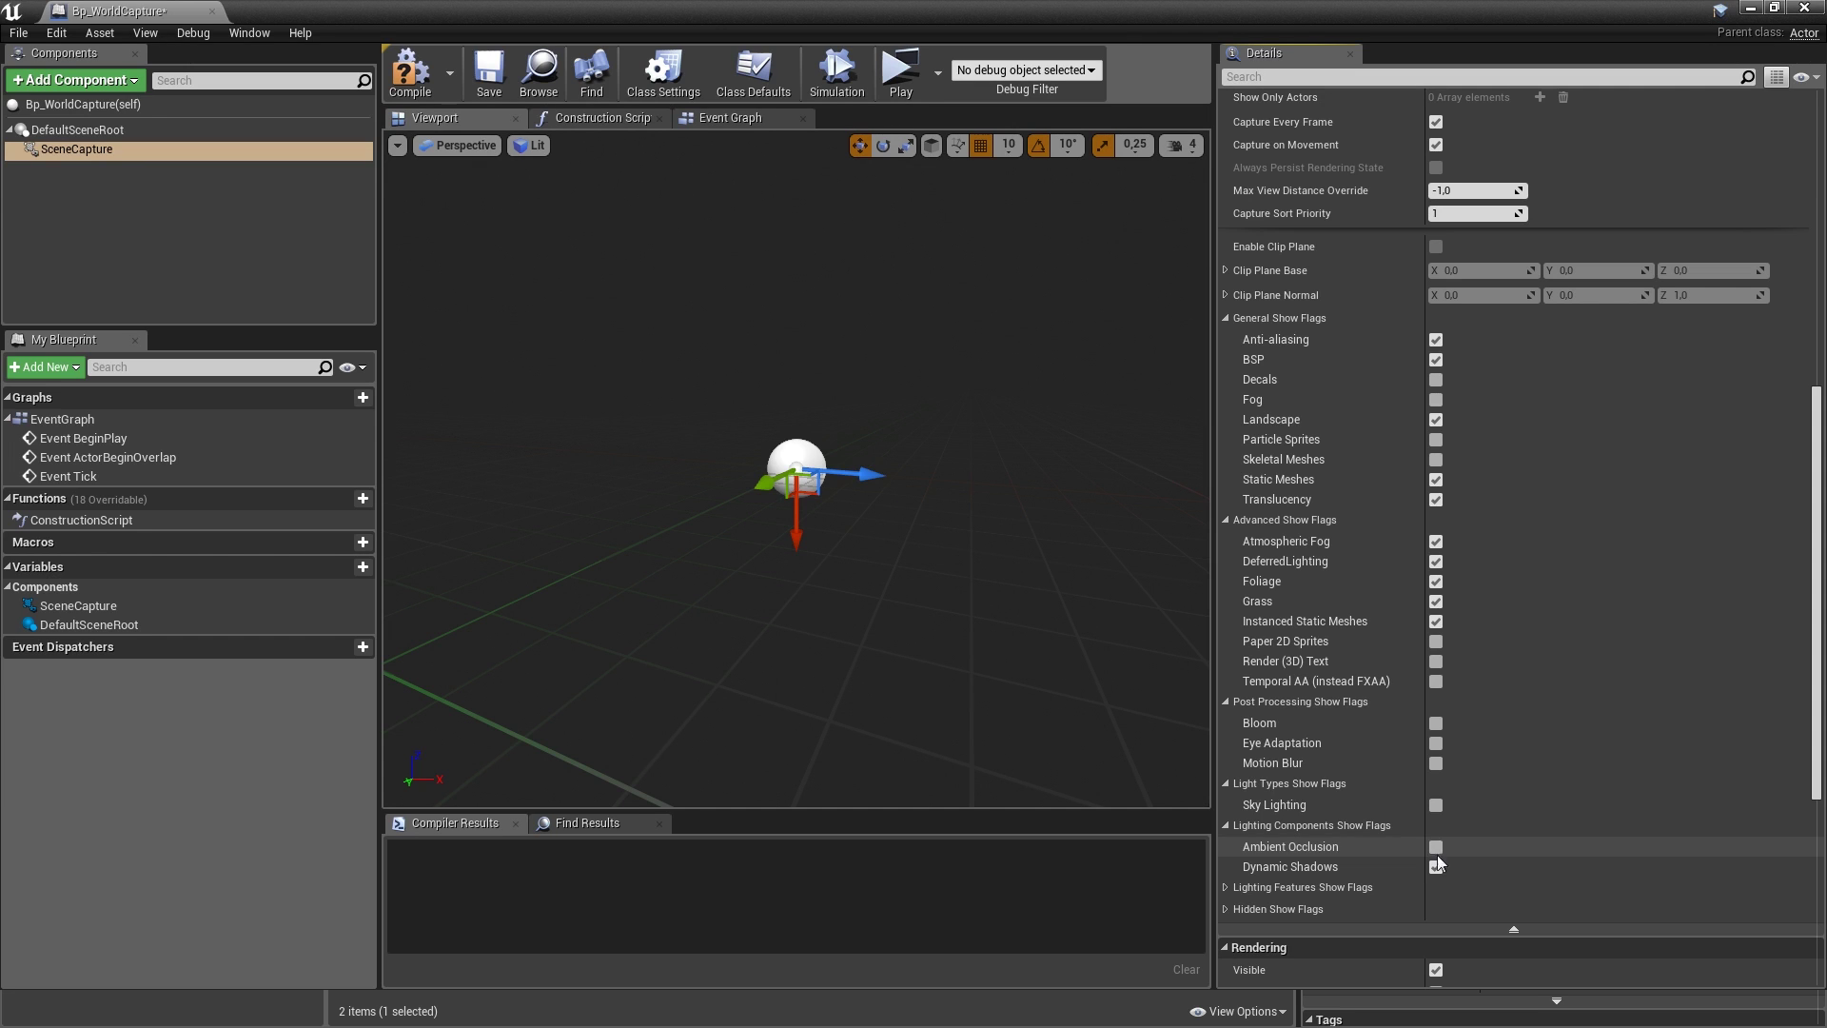
click(1436, 866)
- Turn off Post-processing in the Hidden Show Flags, then compile and save the Blueprint
click(1226, 887)
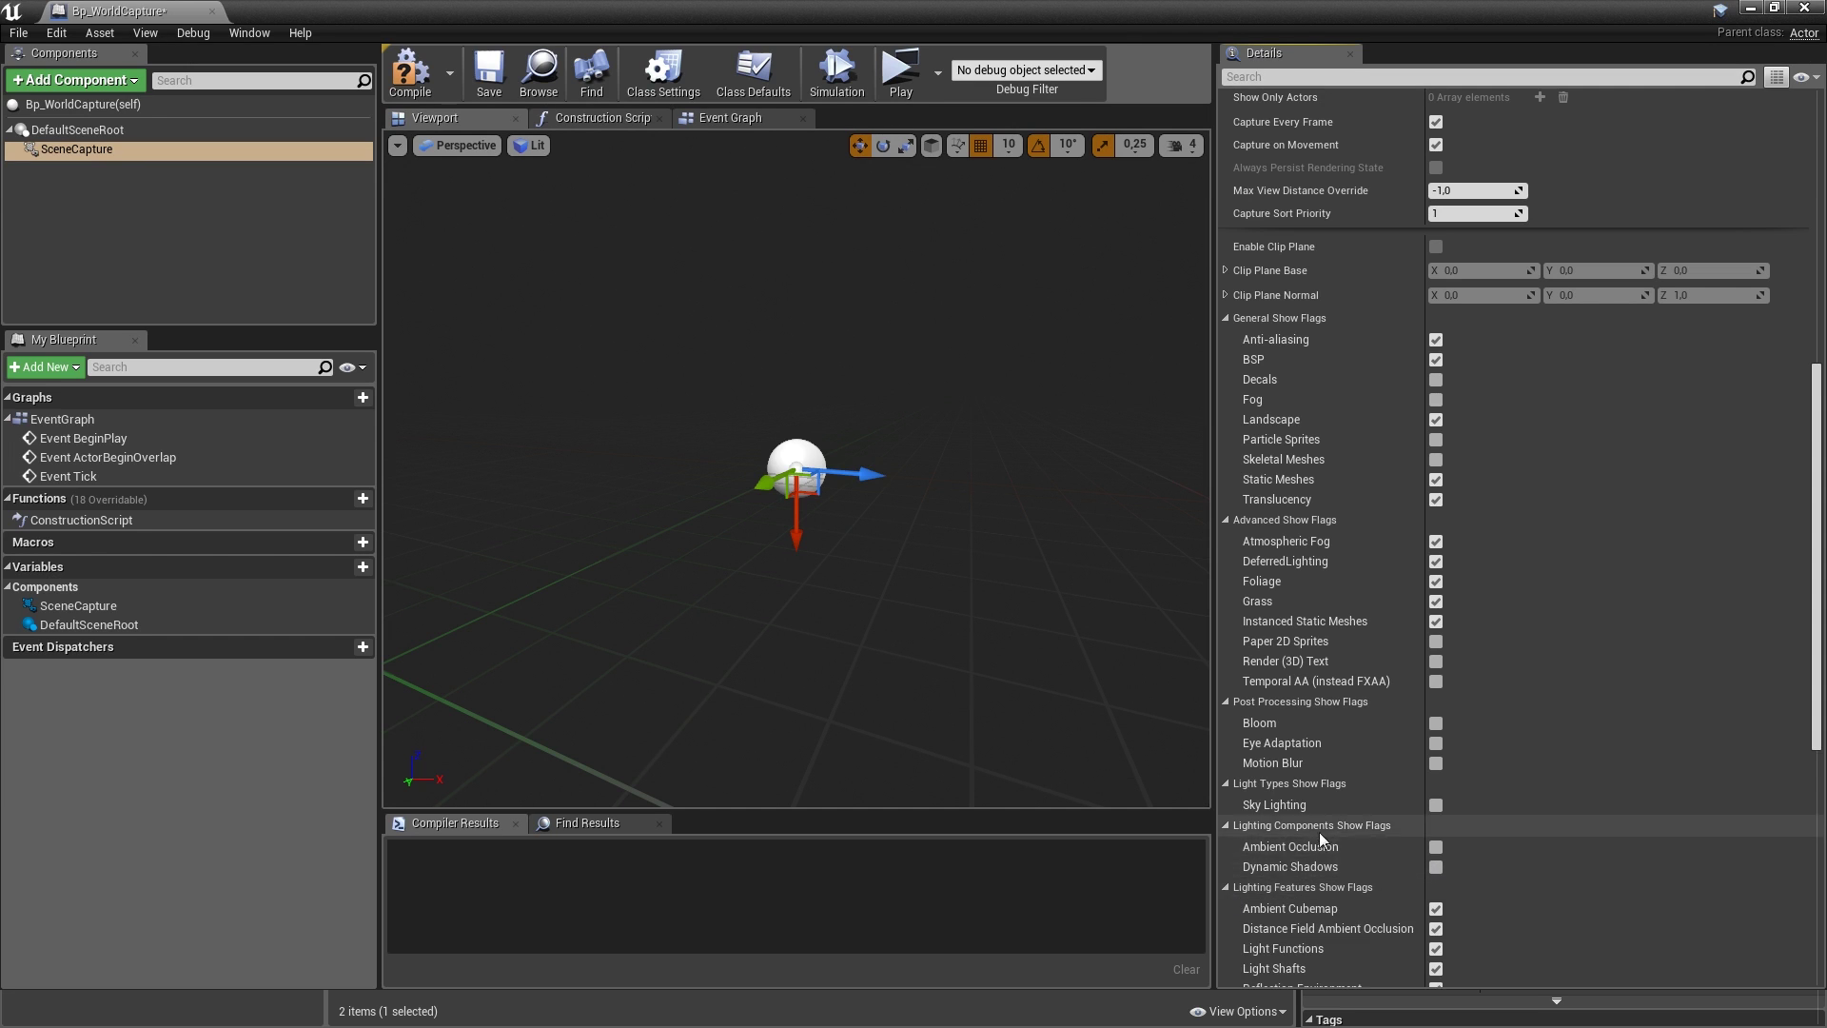
scroll(1322, 824, down, 6)
click(1226, 705)
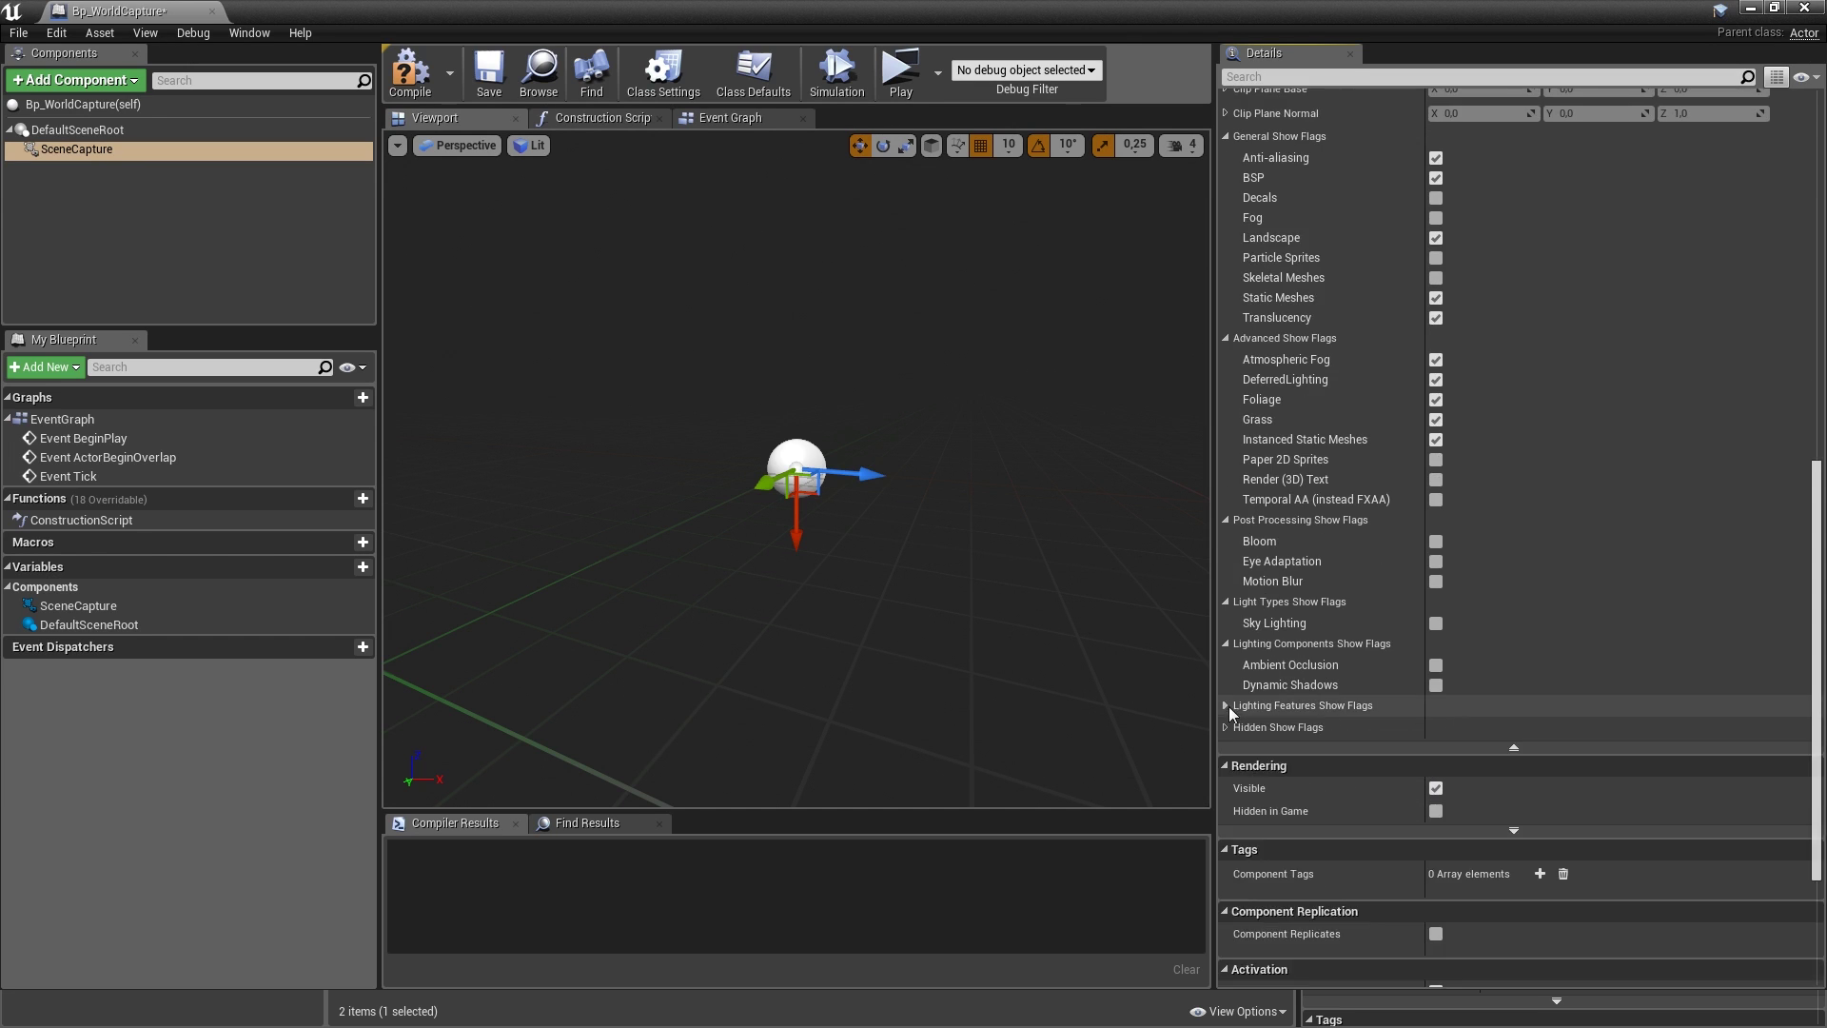
click(1226, 727)
click(1435, 769)
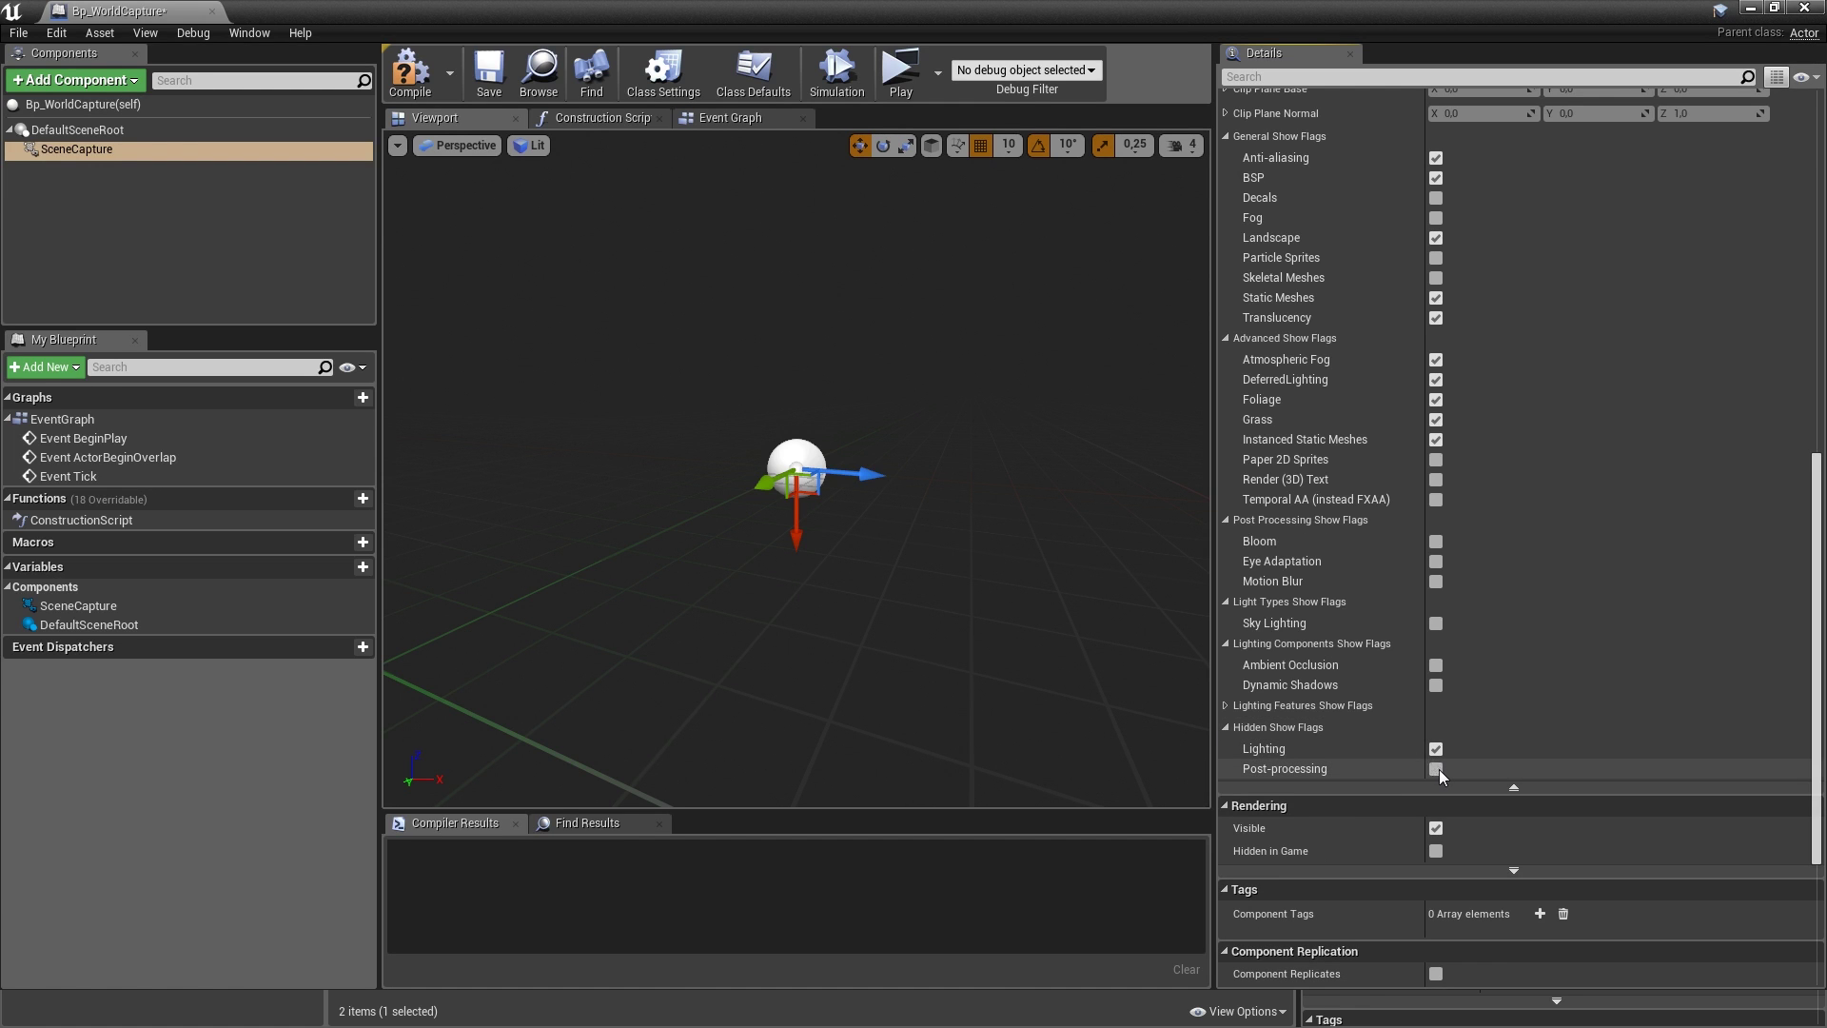
click(489, 72)
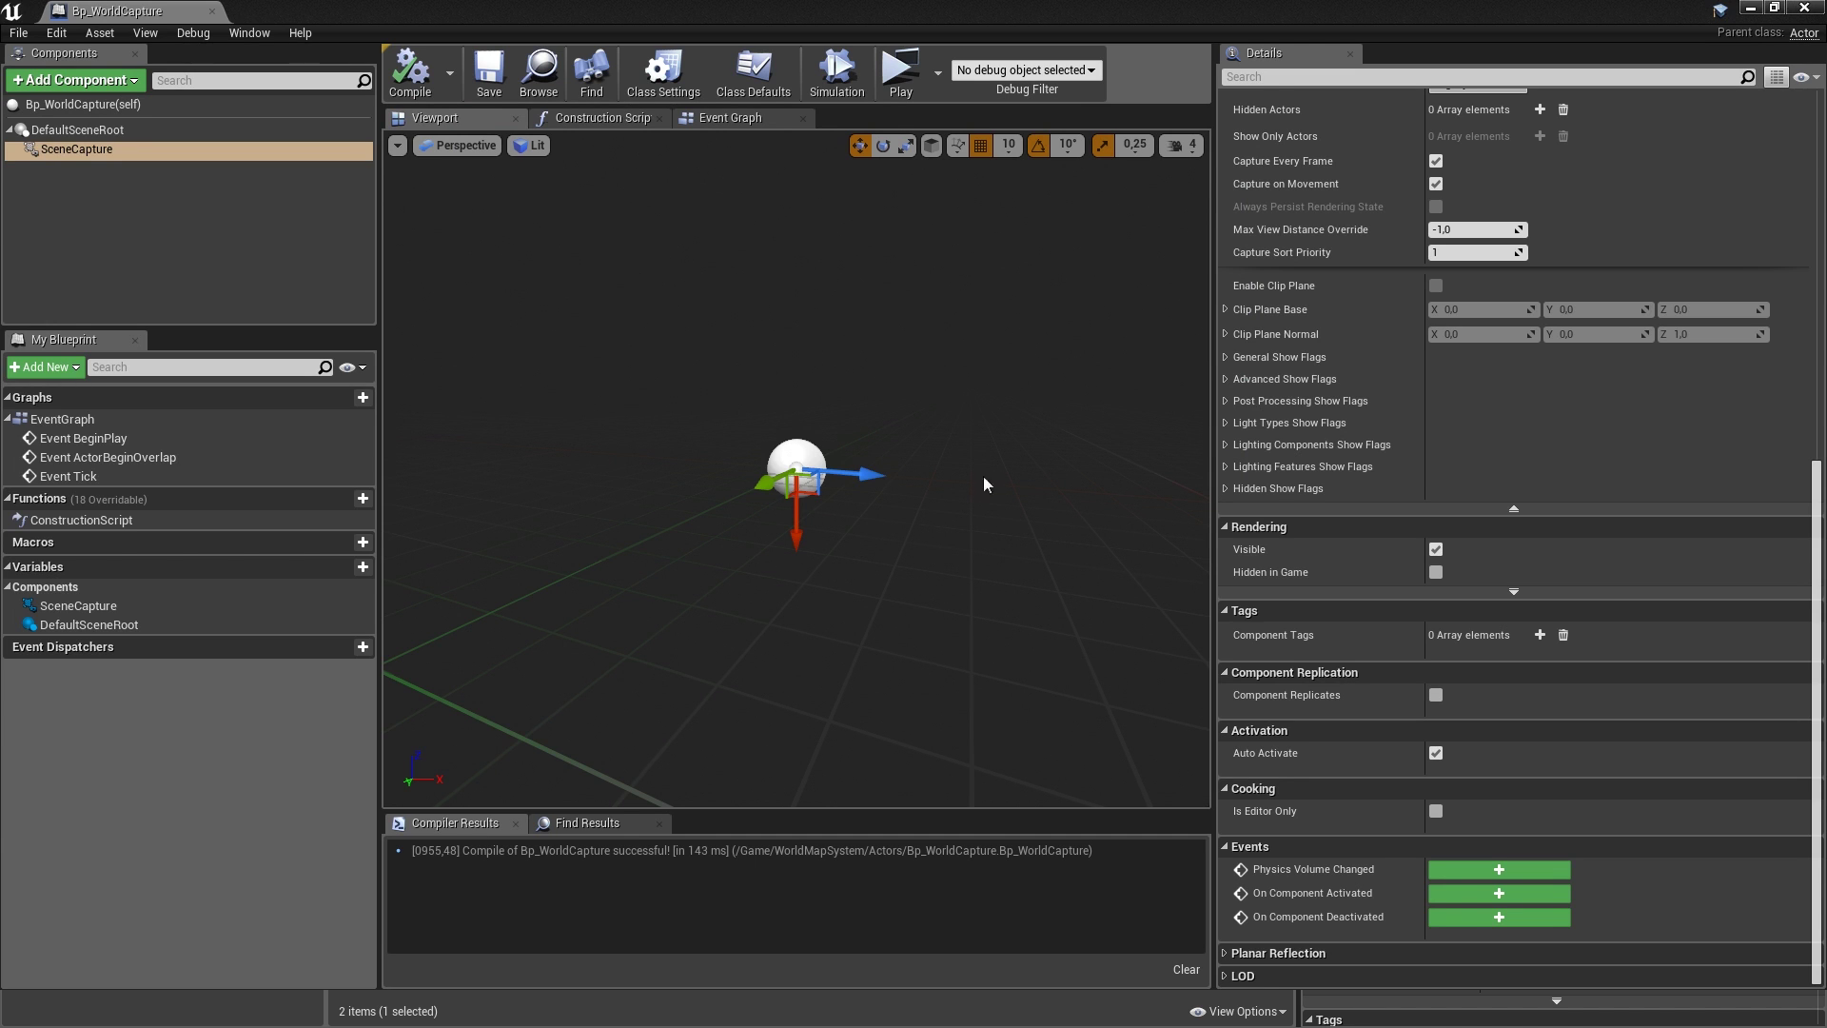
- Switch to the Event Graph, widen the graph area and add a new variable named UpperLeft
click(723, 120)
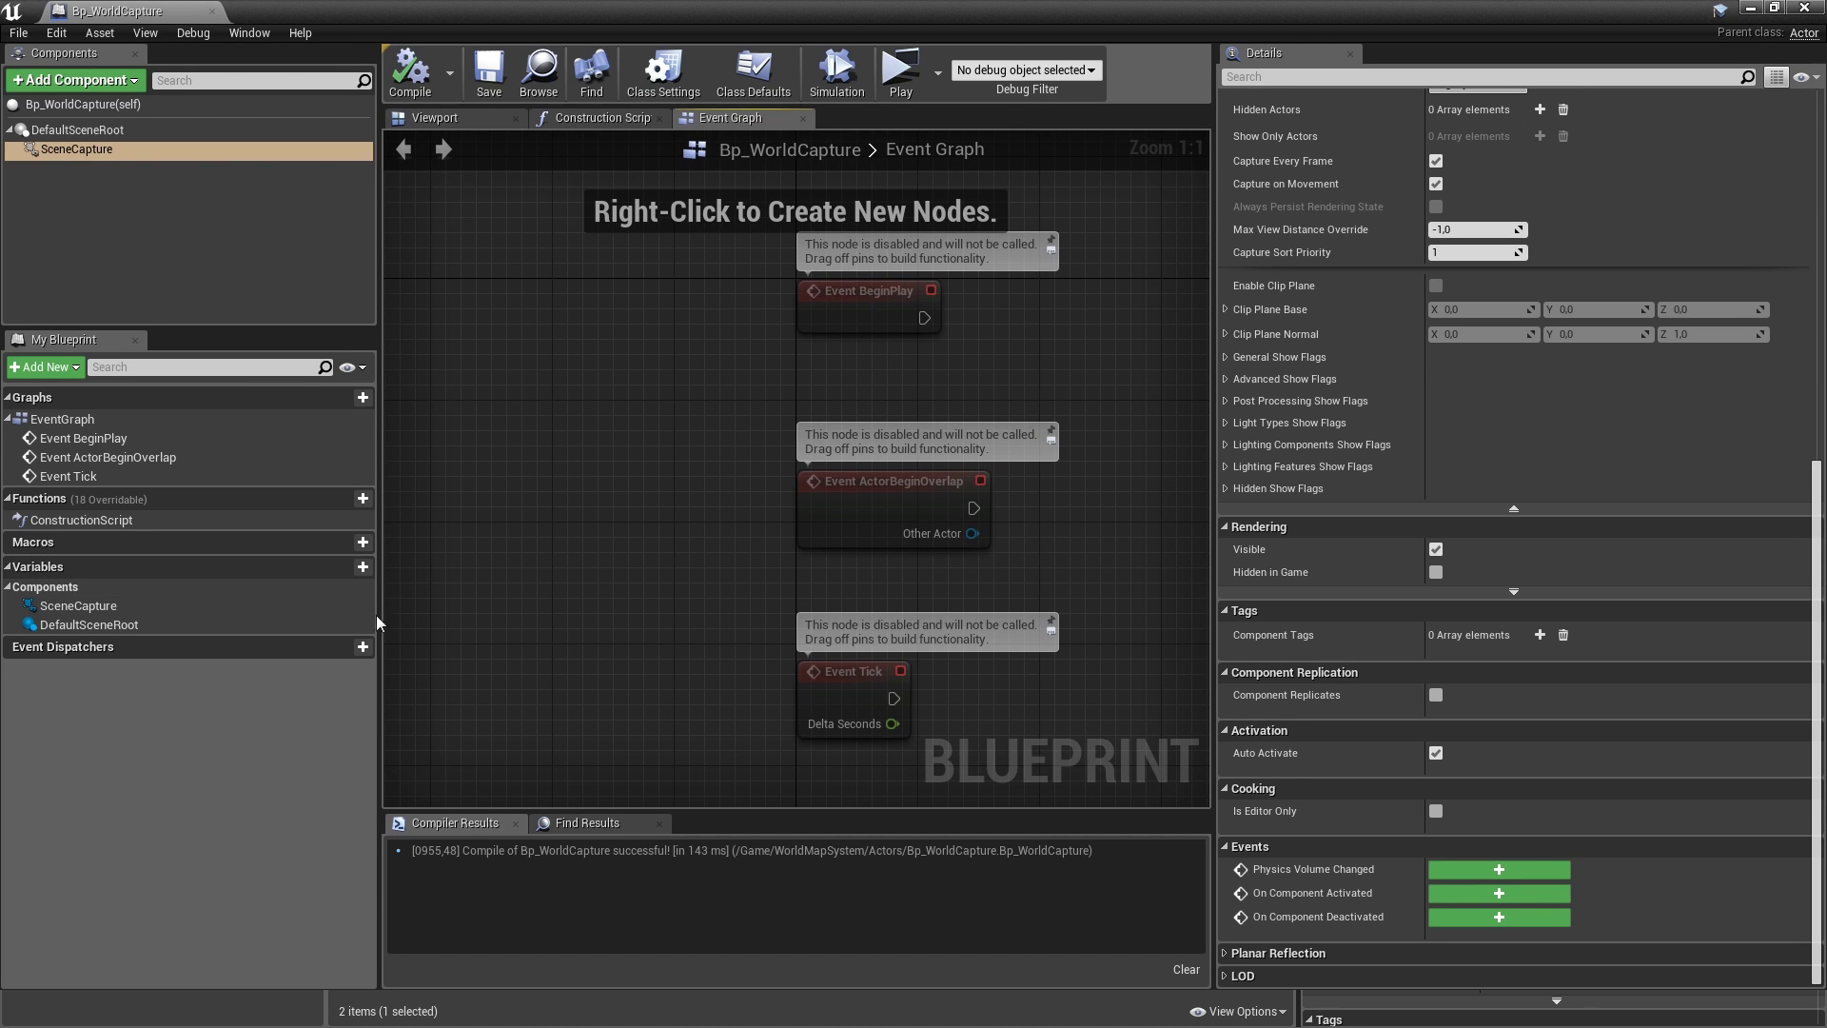
drag(1214, 514, 1389, 510)
click(345, 568)
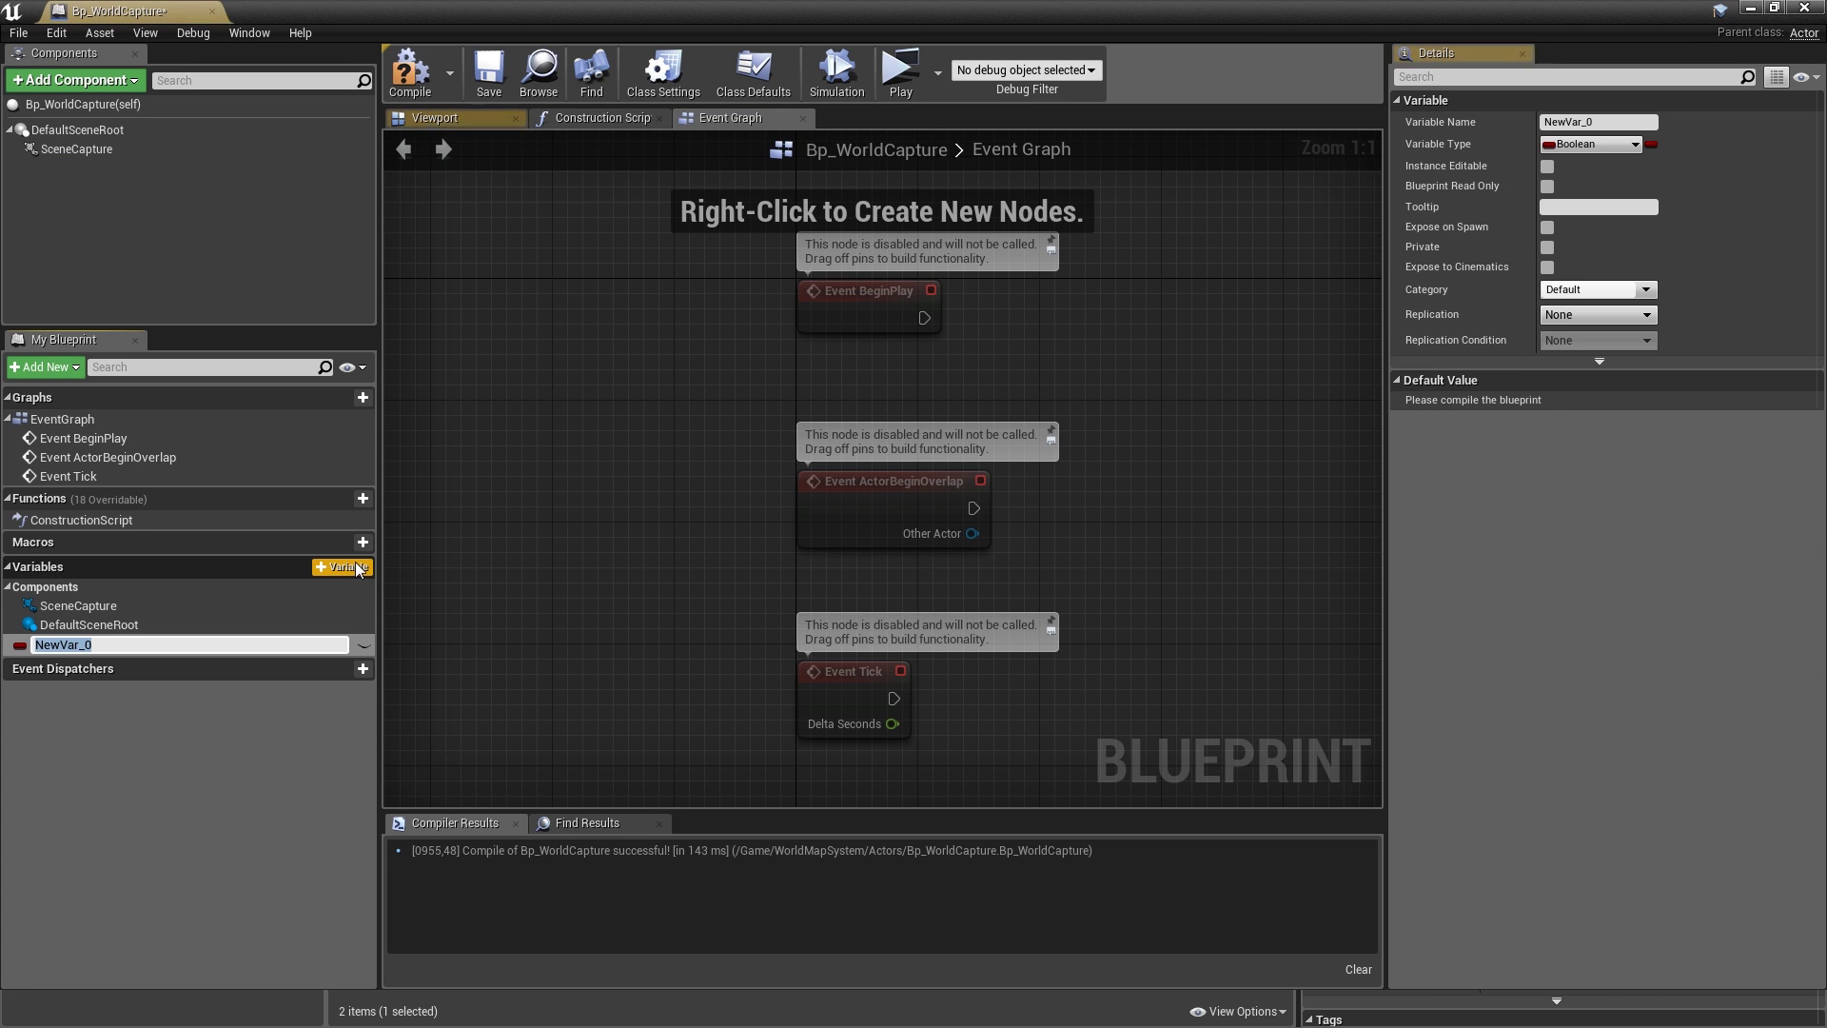
text(UpperLeft)
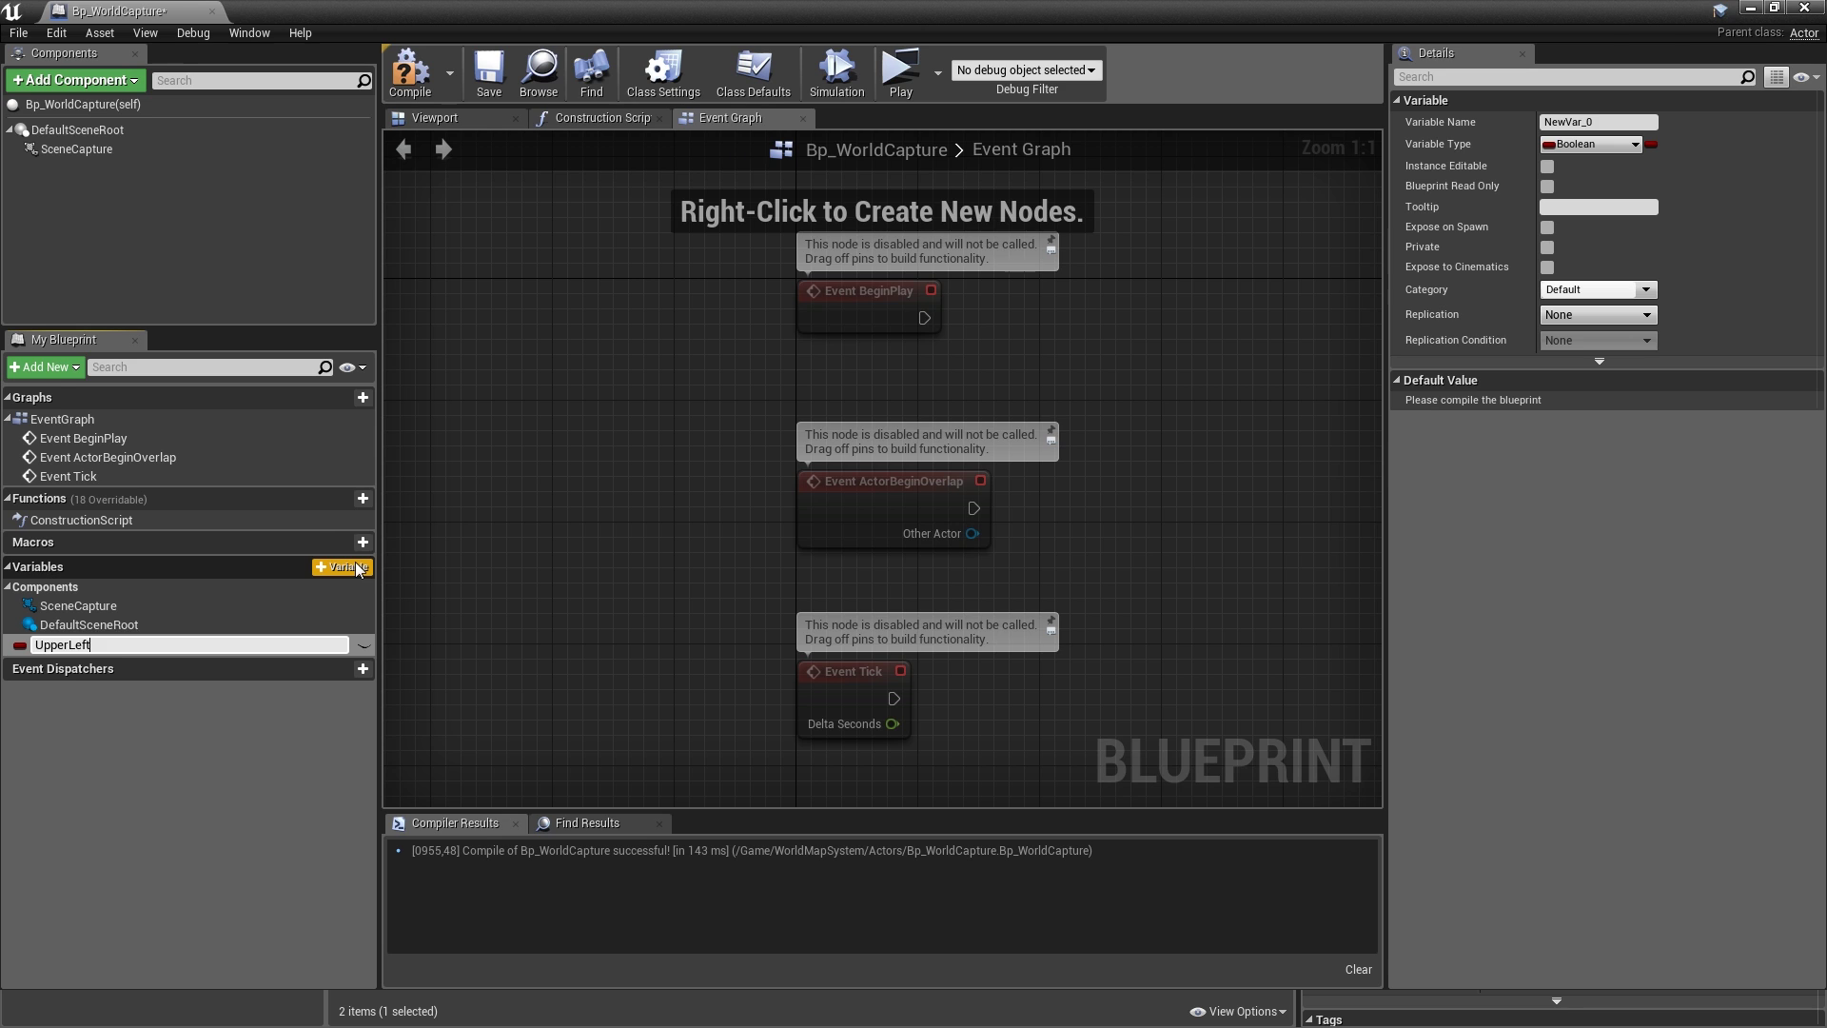
key(Return)
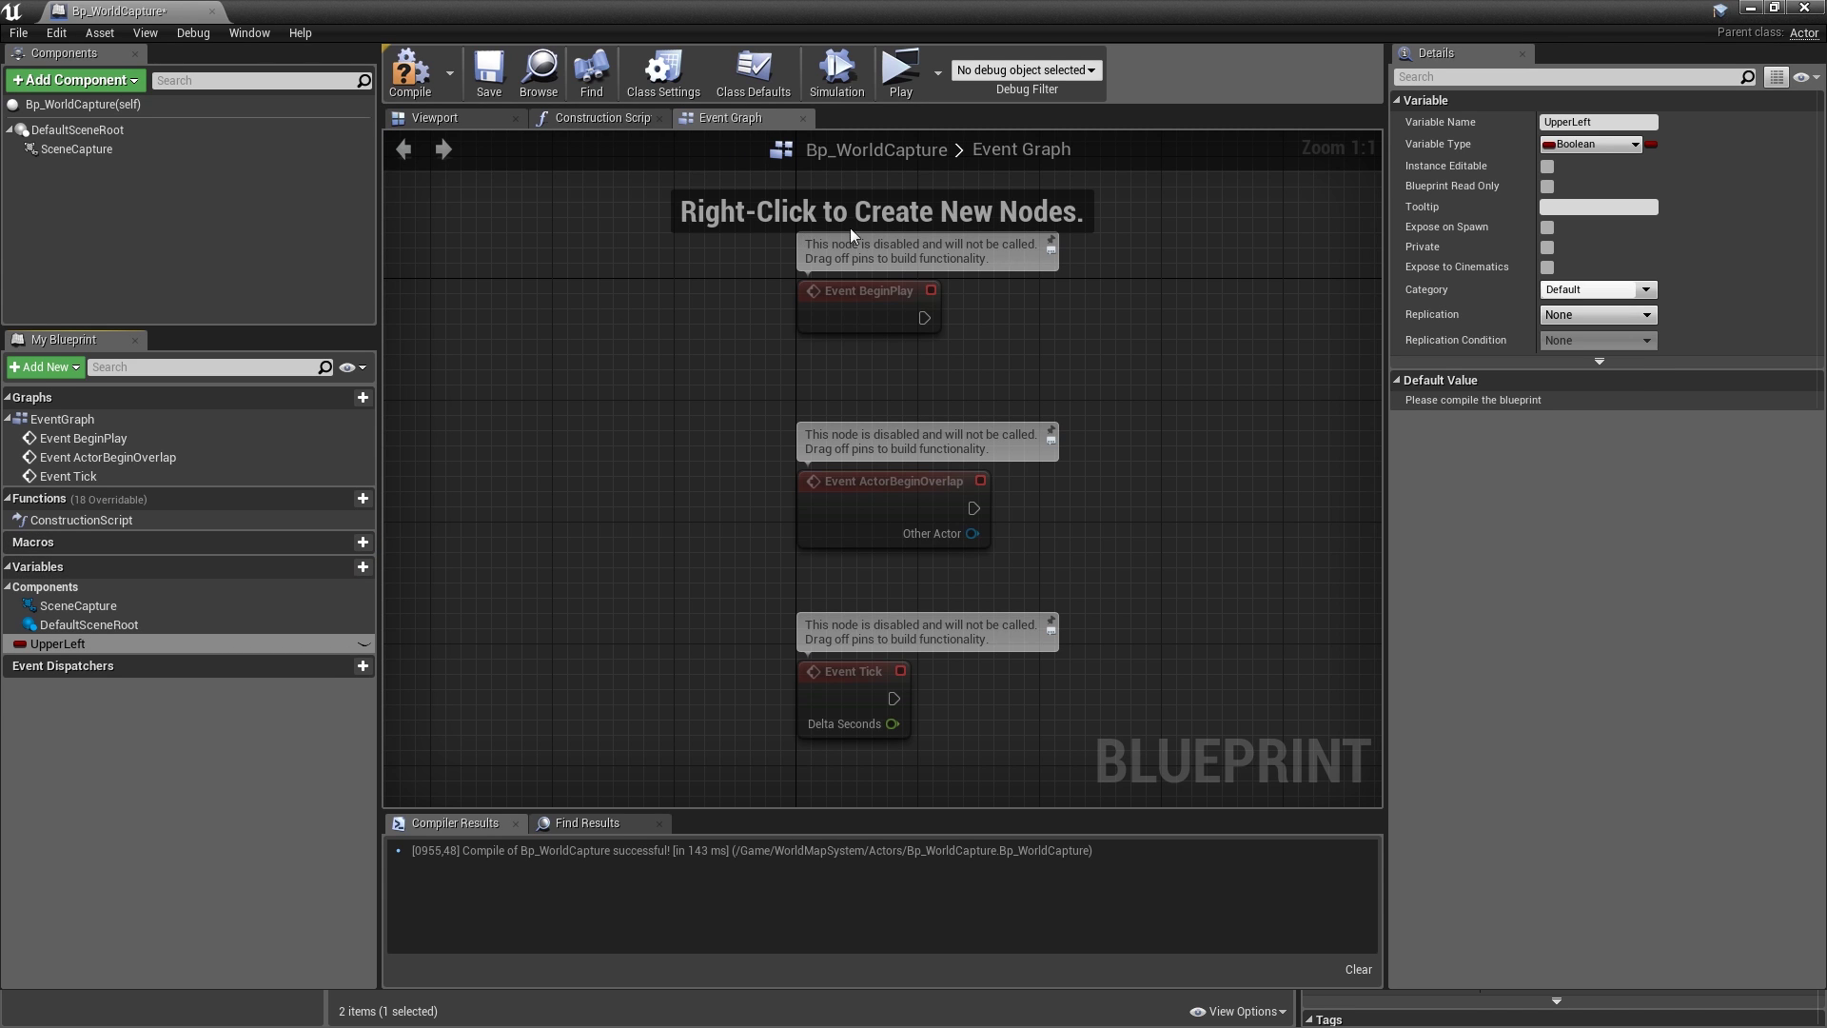
- Change UpperLeft's variable type to a Target Point object reference, and enable Instance Editable and Expose on Spawn
click(1568, 149)
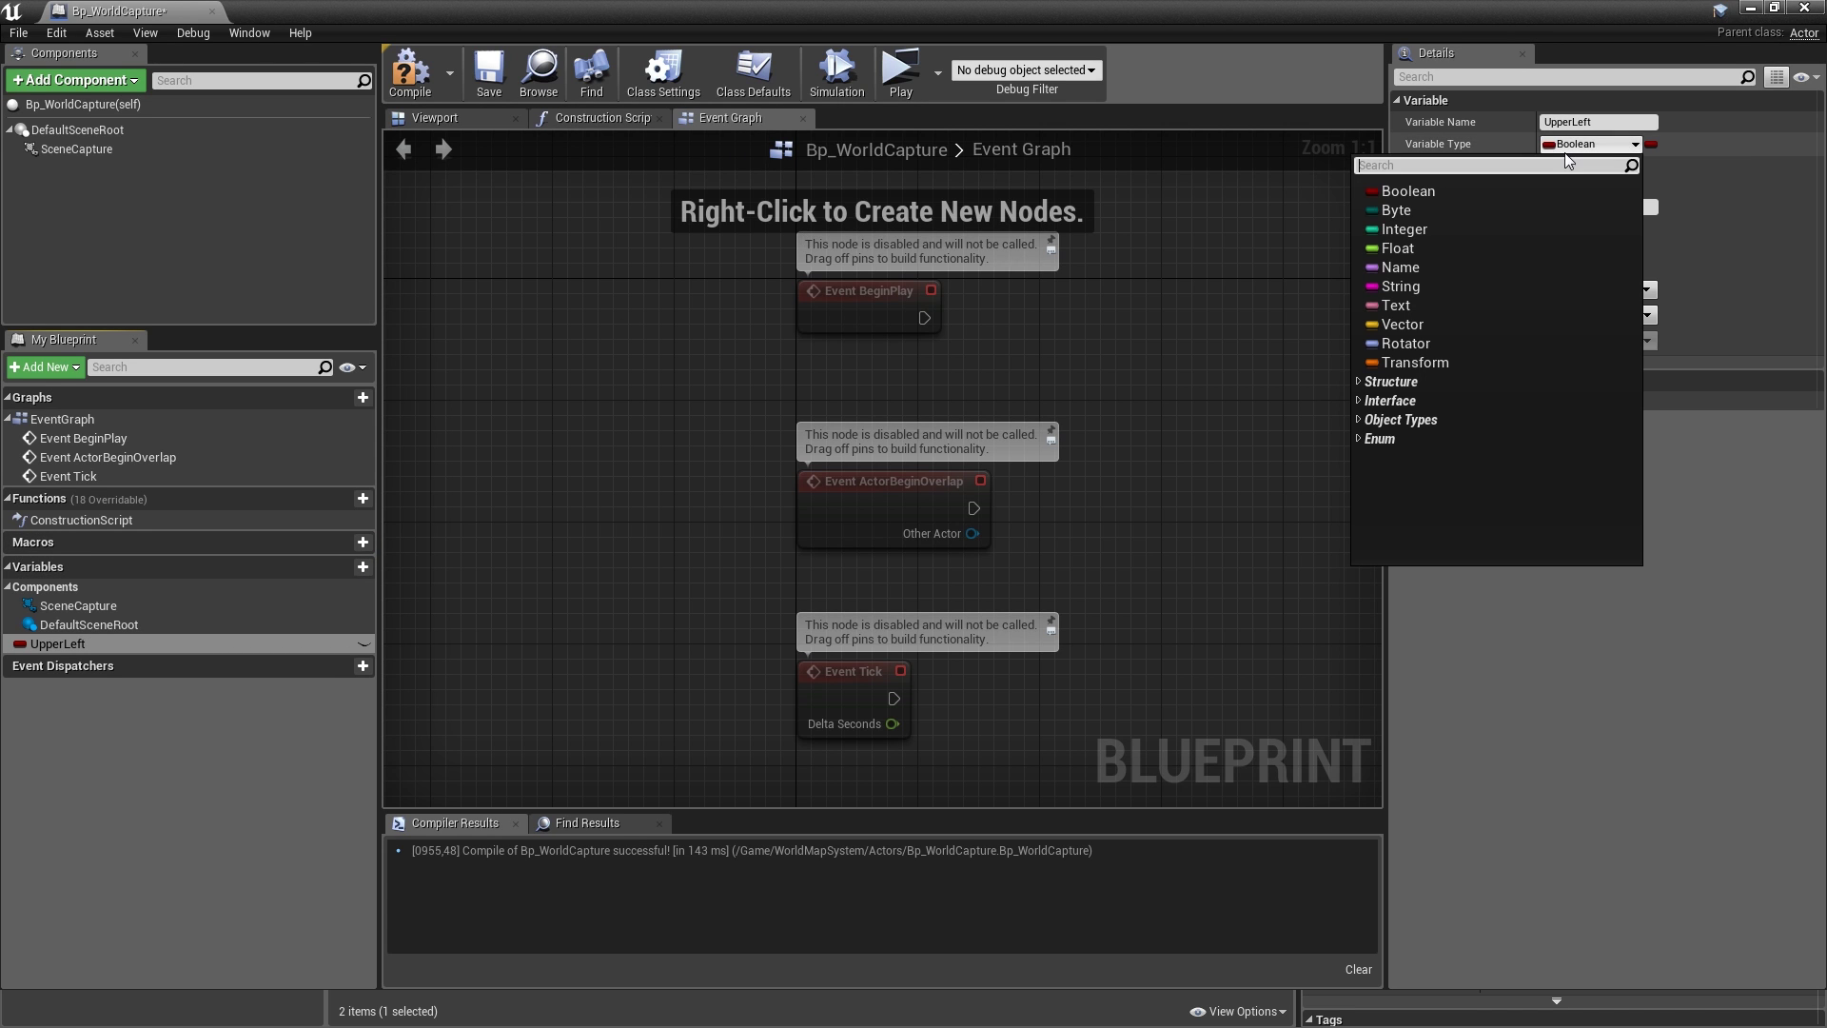
text(target)
mouse_move(1594, 306)
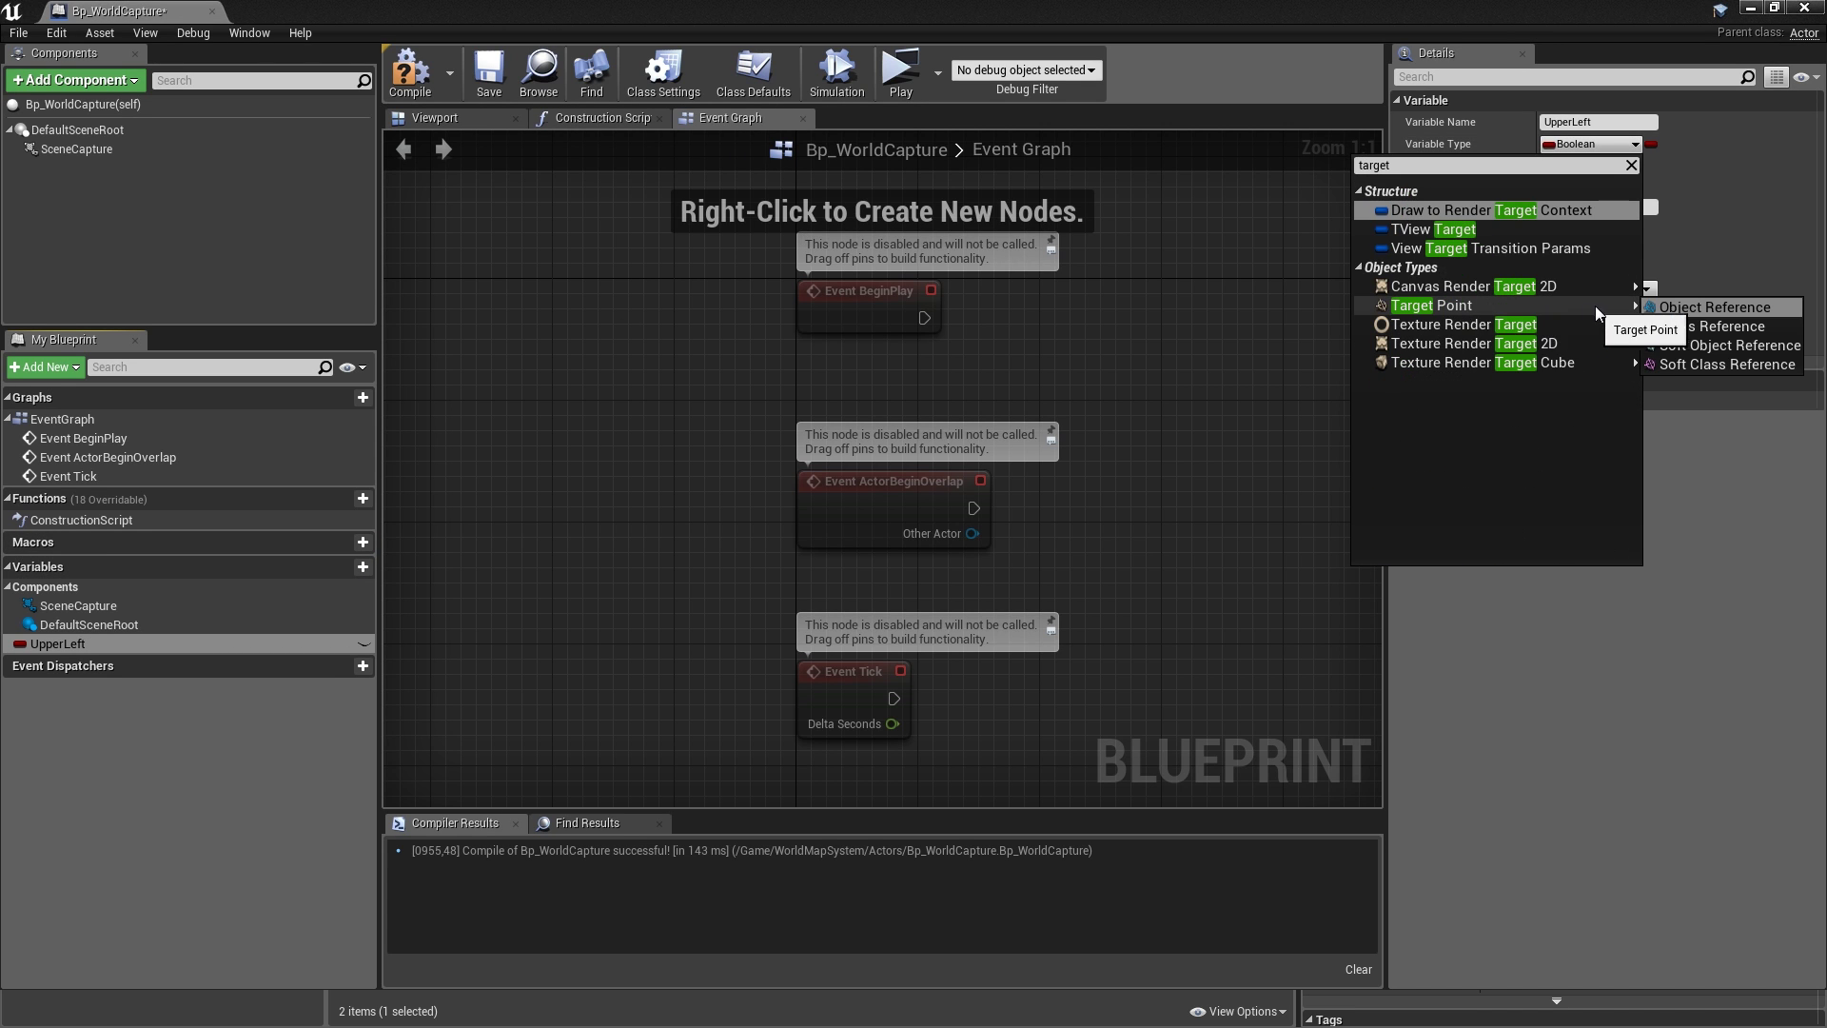
click(1676, 306)
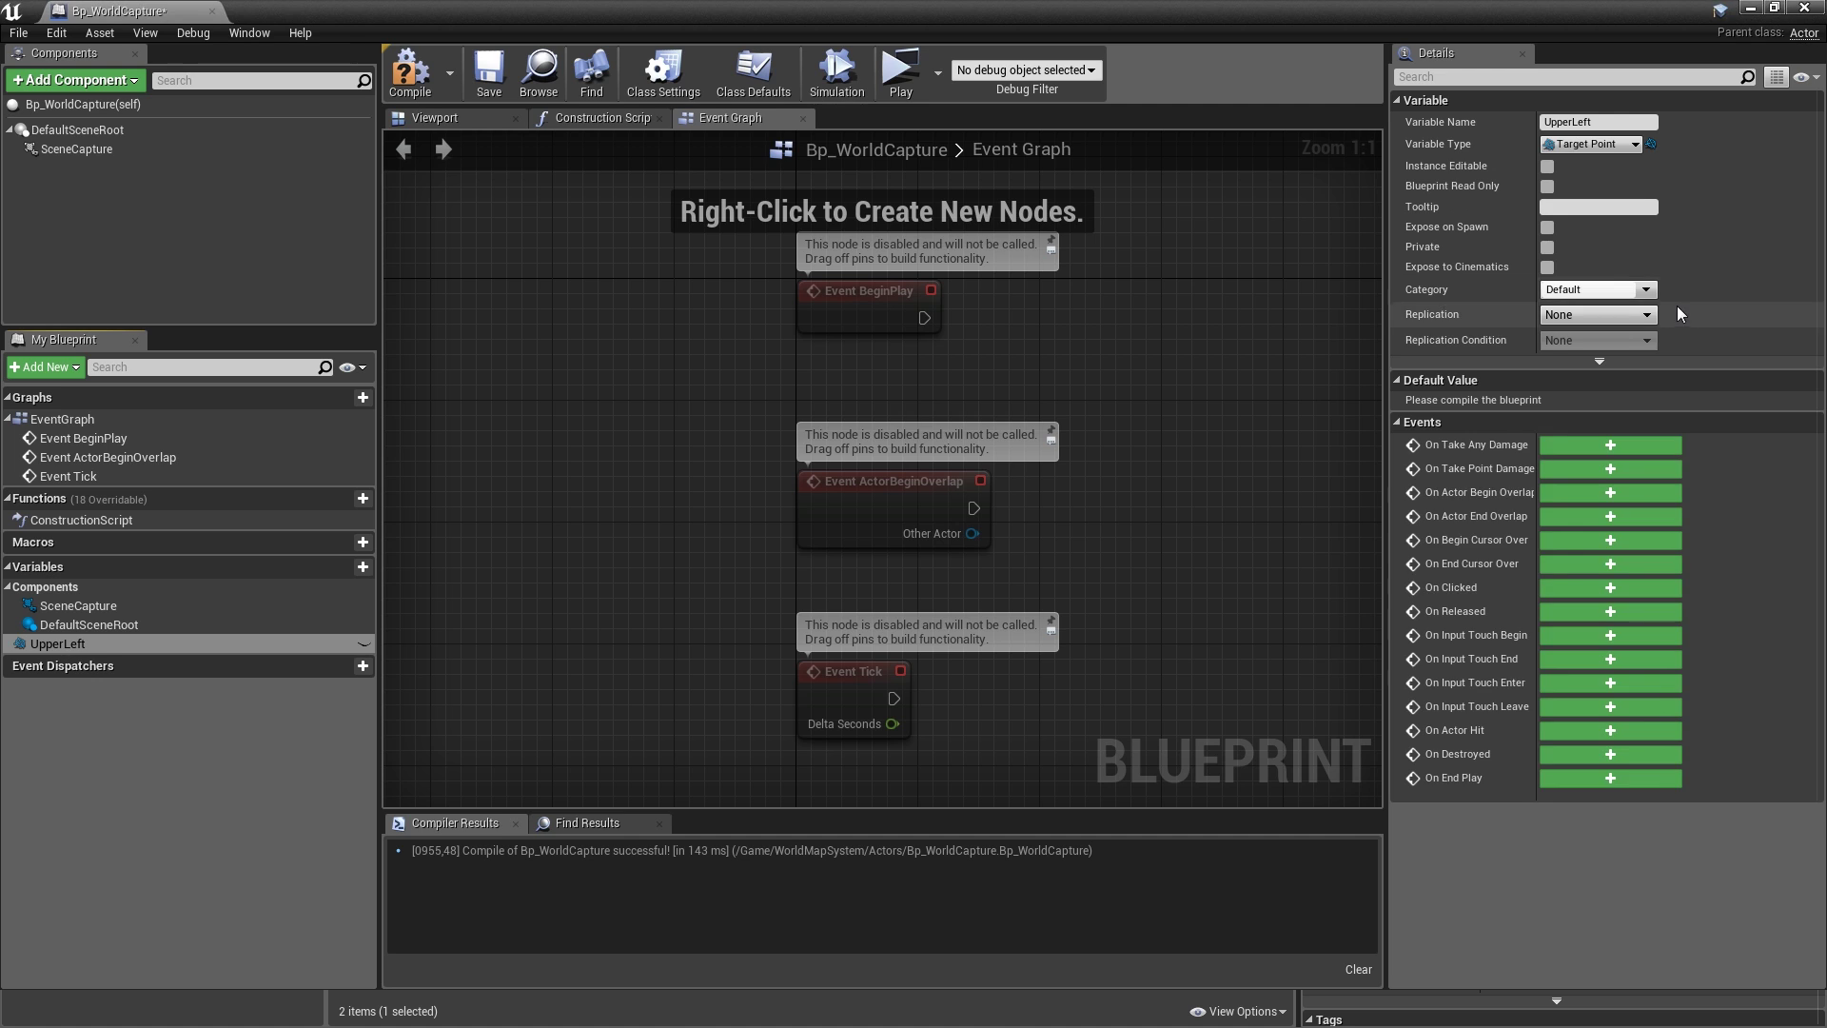
click(1548, 167)
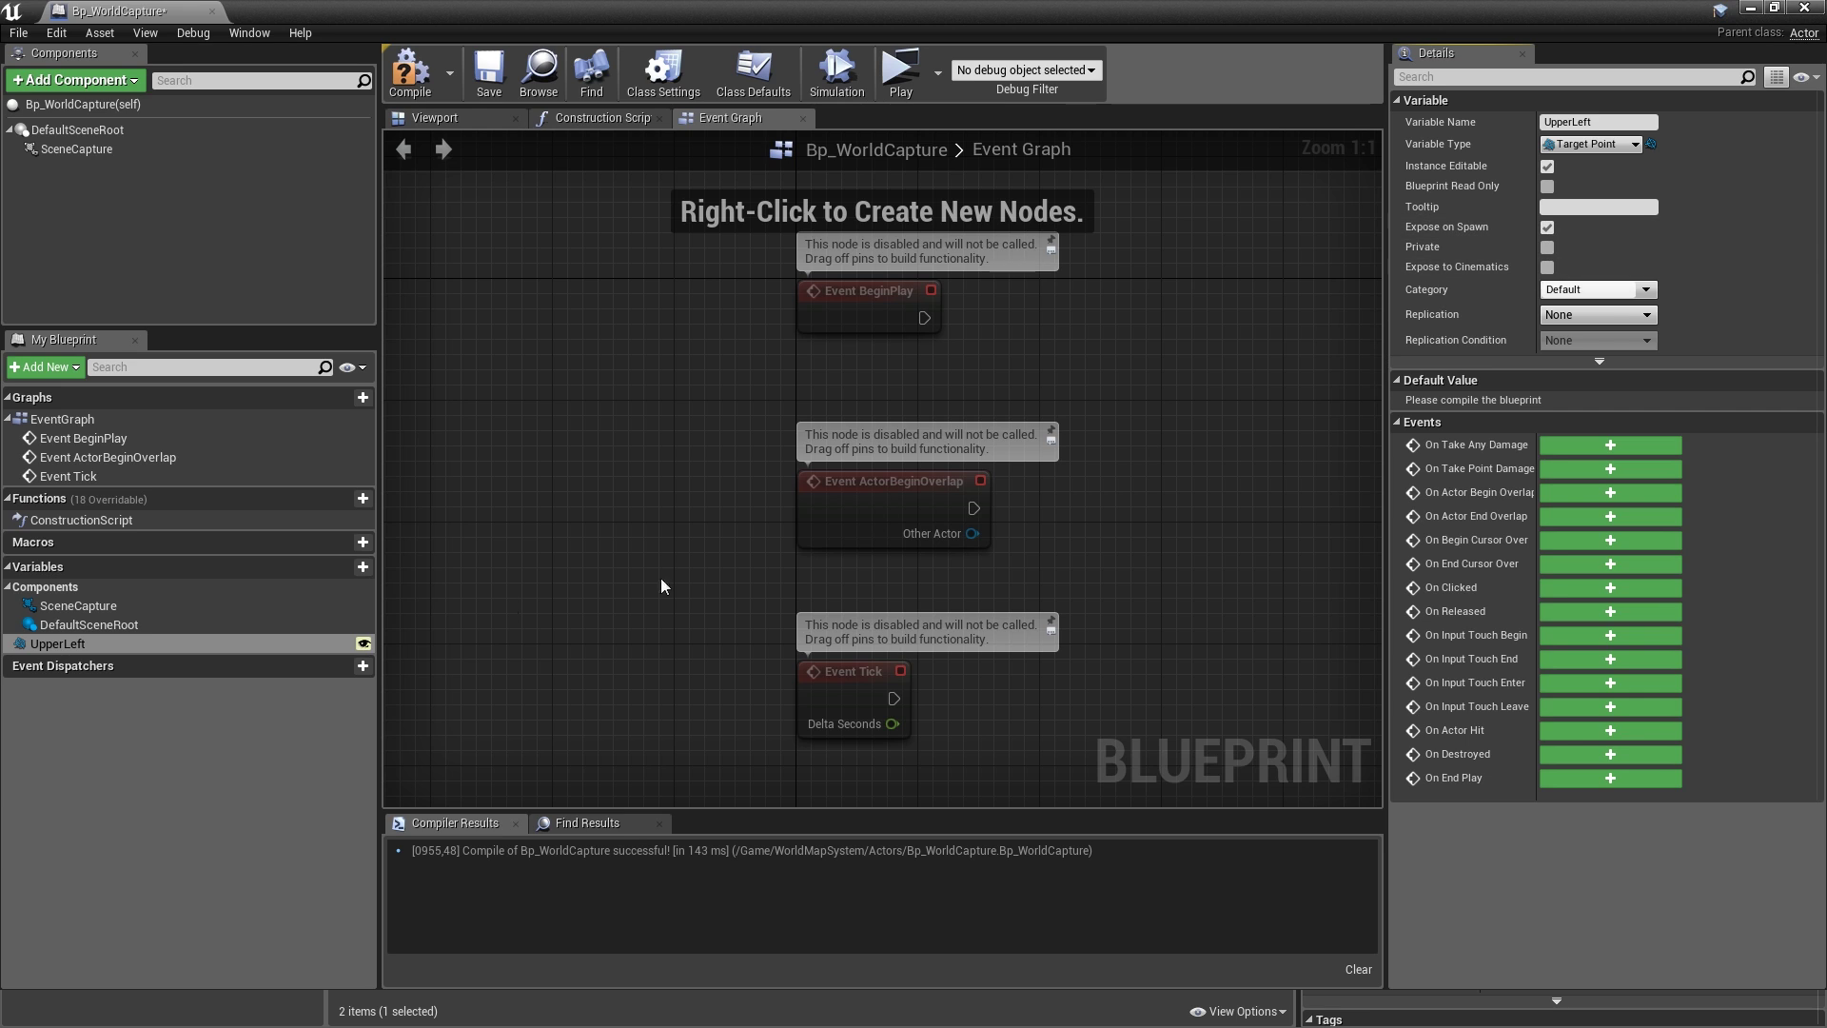
- Add a Target Point variable named LowerRight, enable Instance Editable and Expose on Spawn, and save the Blueprint
click(353, 567)
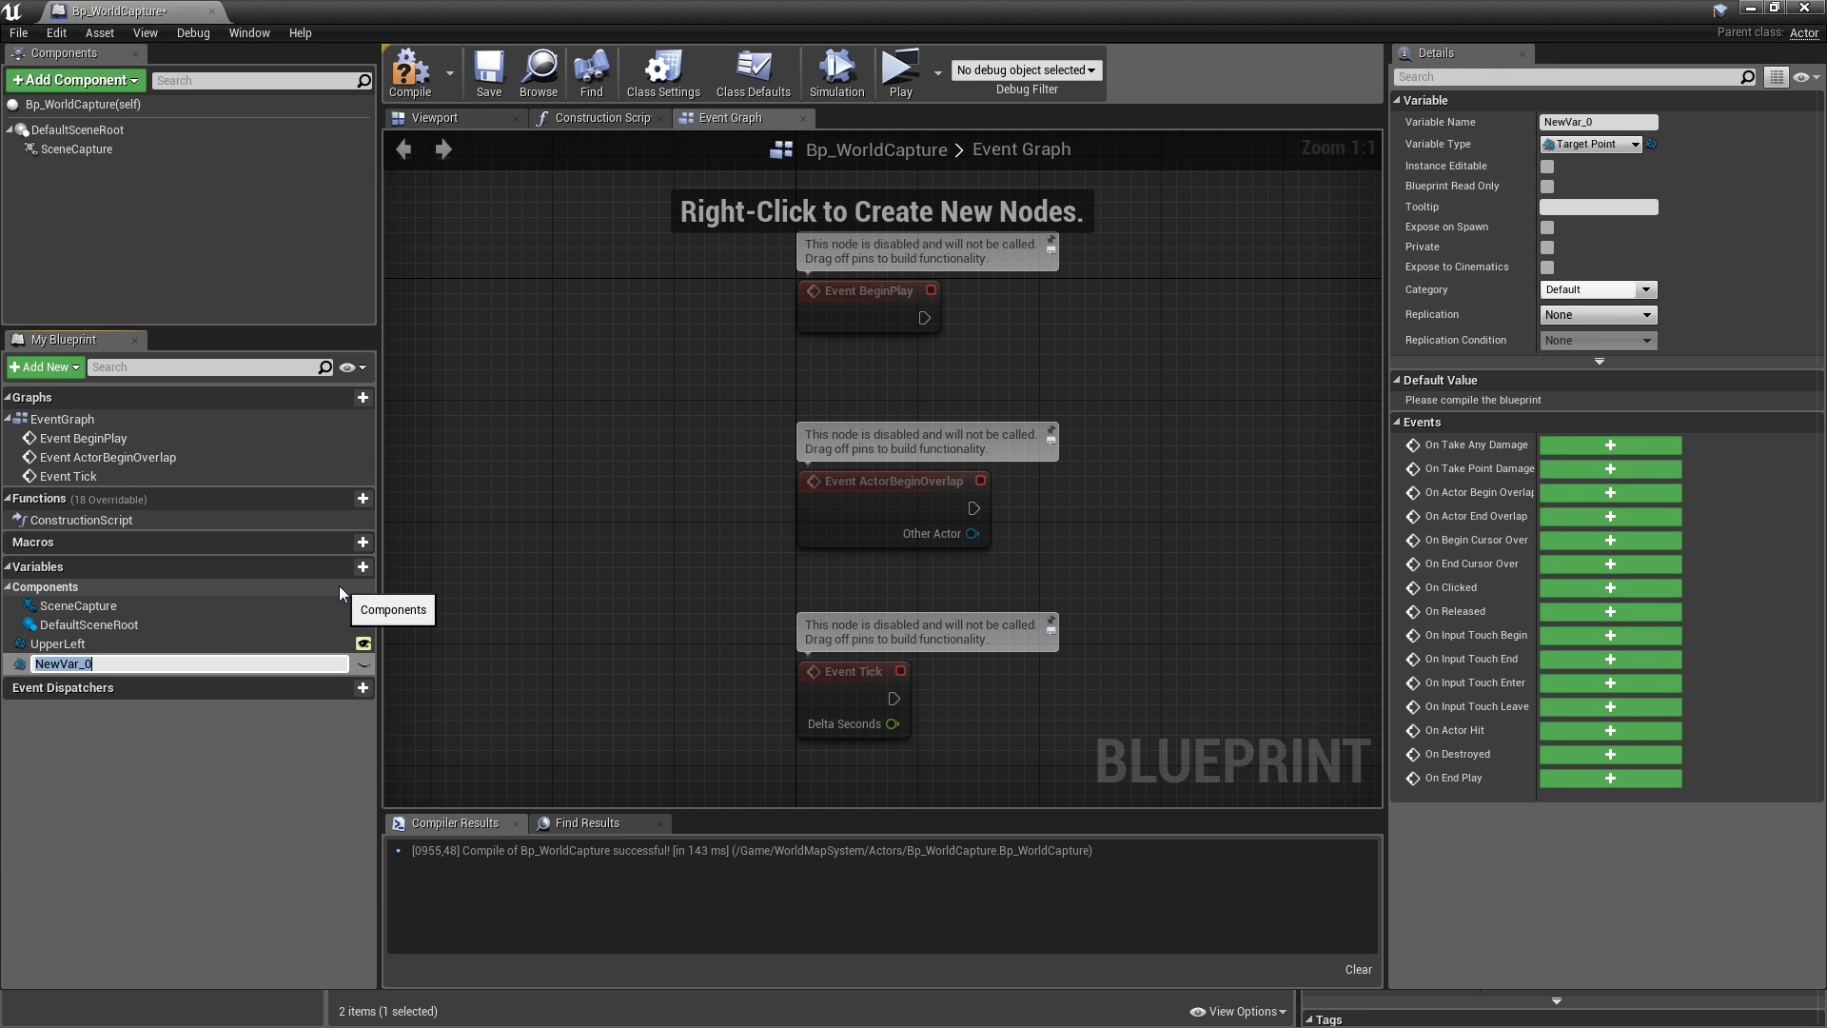
text(LowerRight)
key(Return)
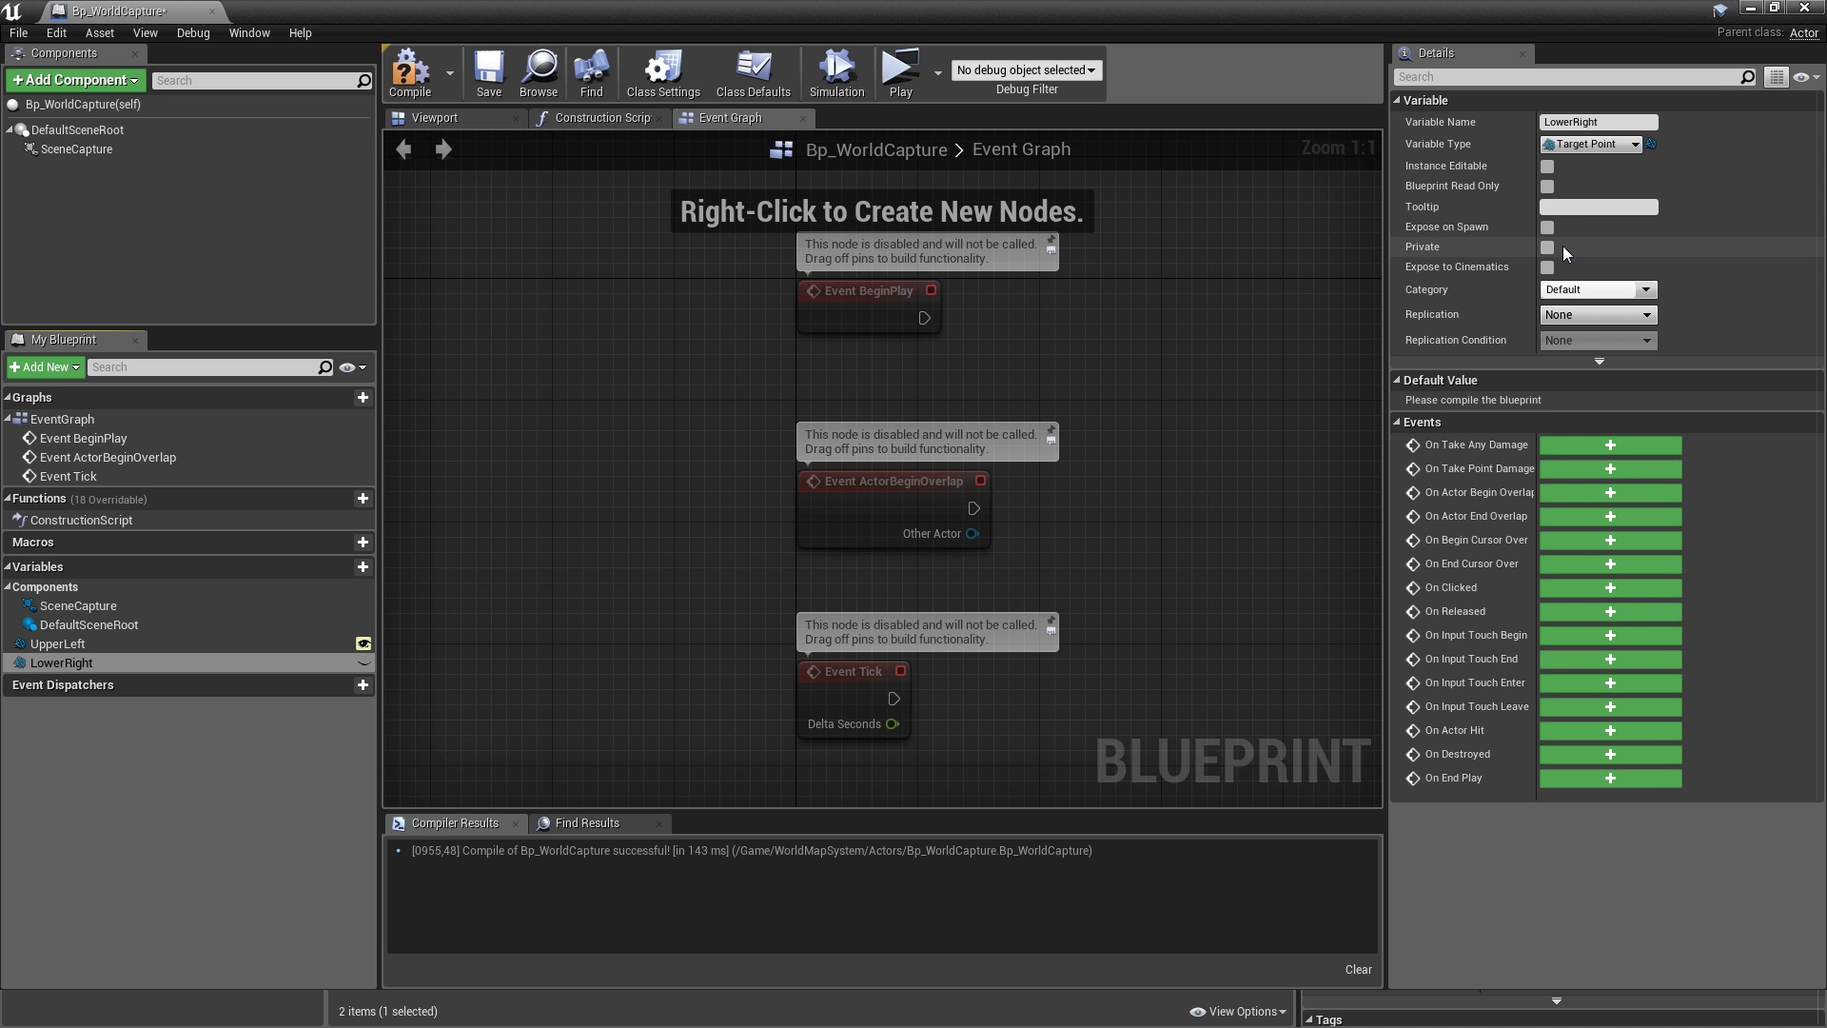
click(1546, 166)
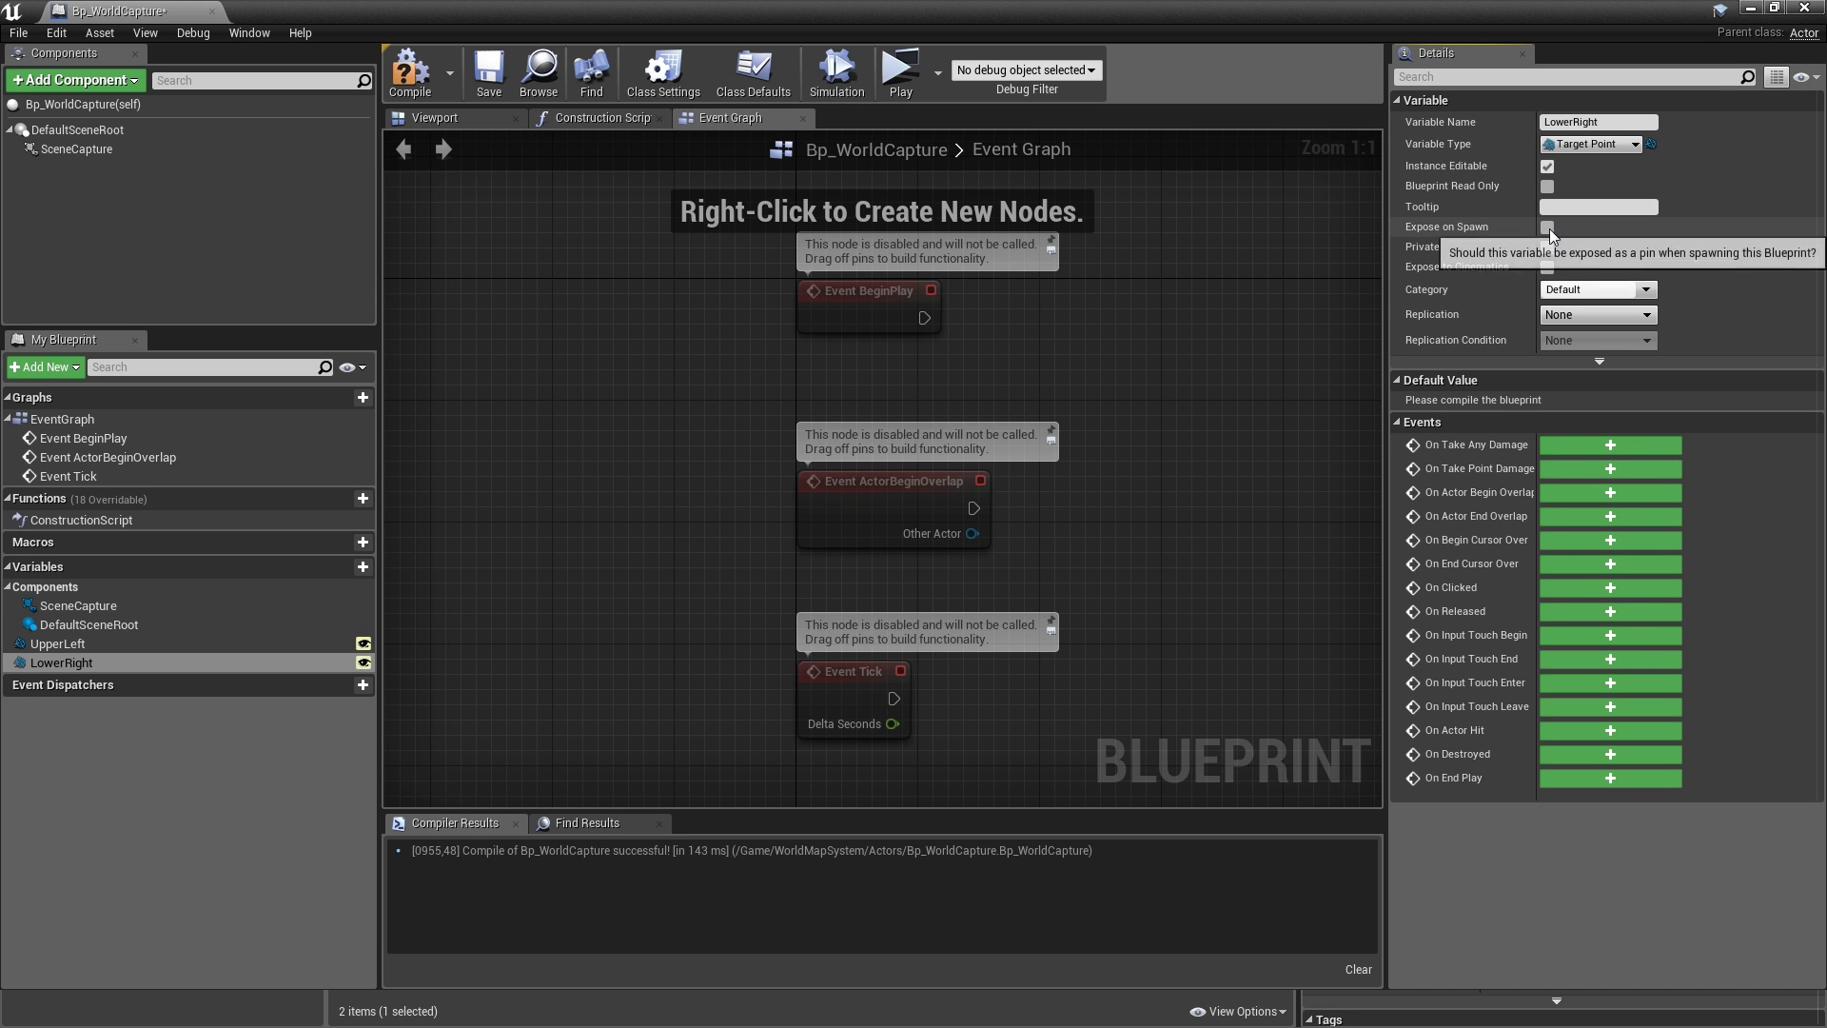
click(1548, 227)
key(ctrl+s)
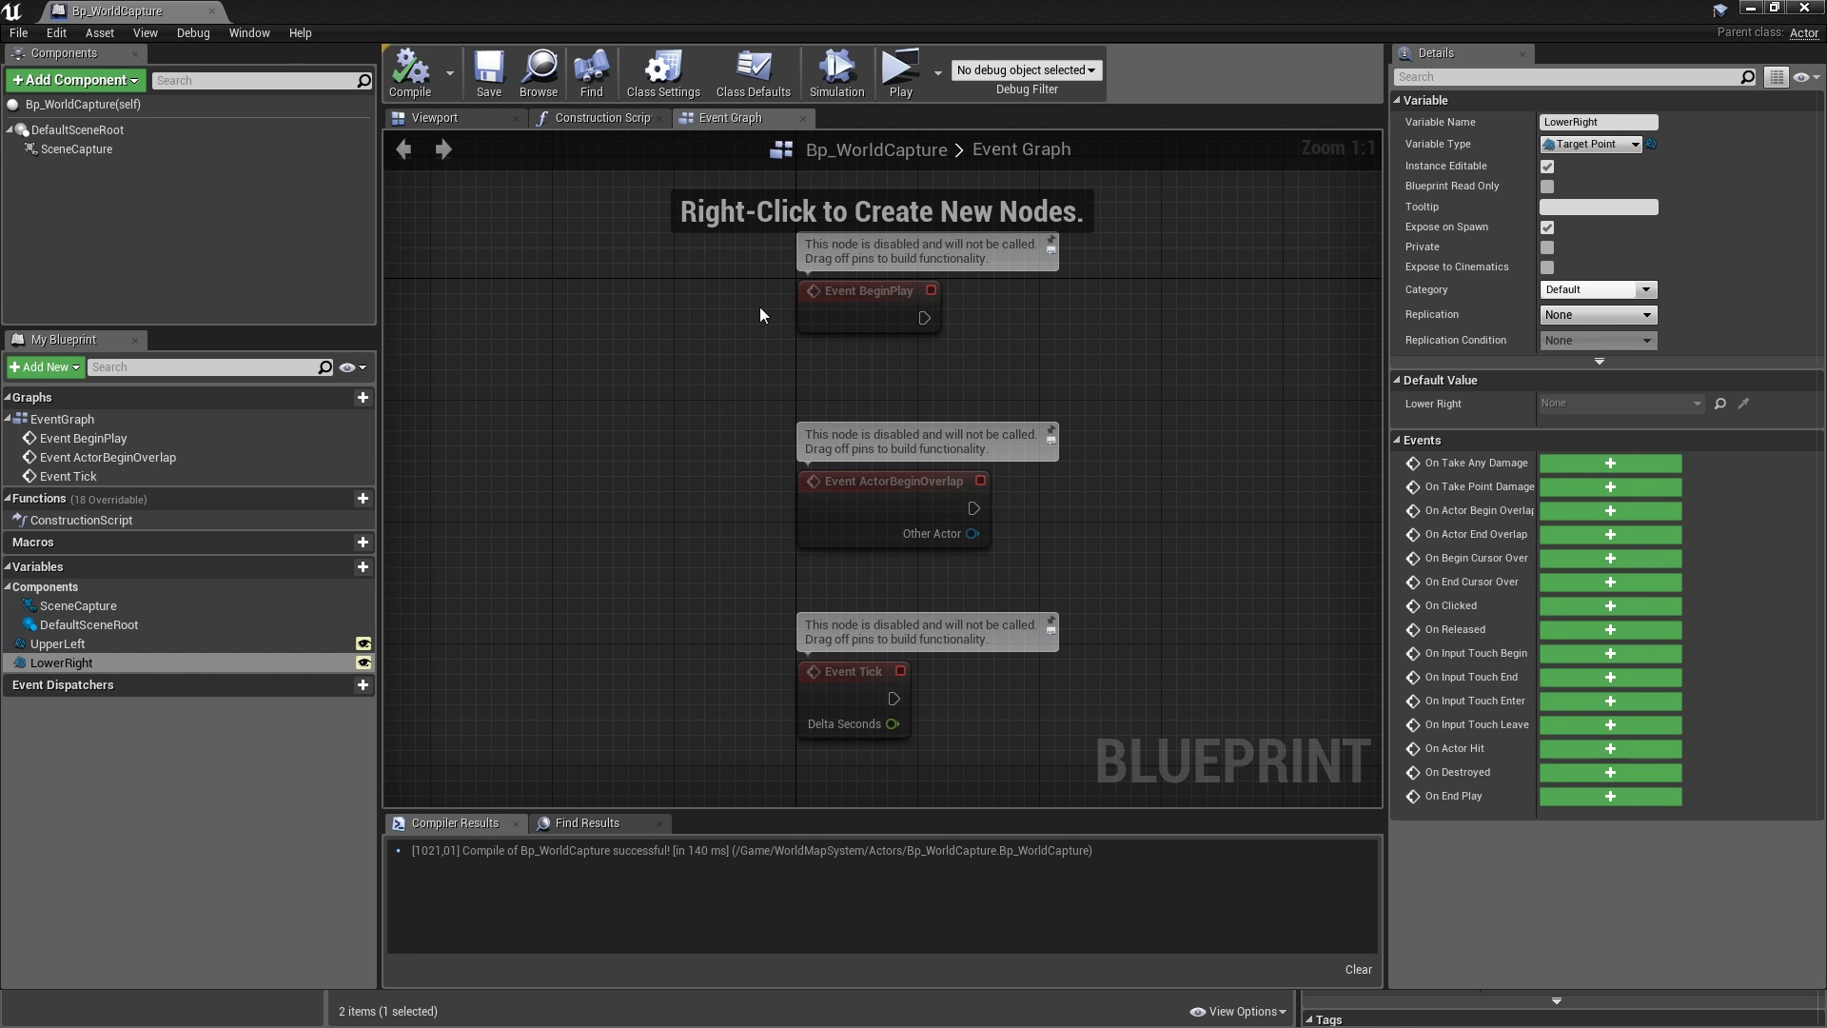
- In the Construction Script, get UpperLeft, feed it into an IsValid check, and wire that check directly after the entry node
click(595, 122)
right_drag(920, 382, 830, 393)
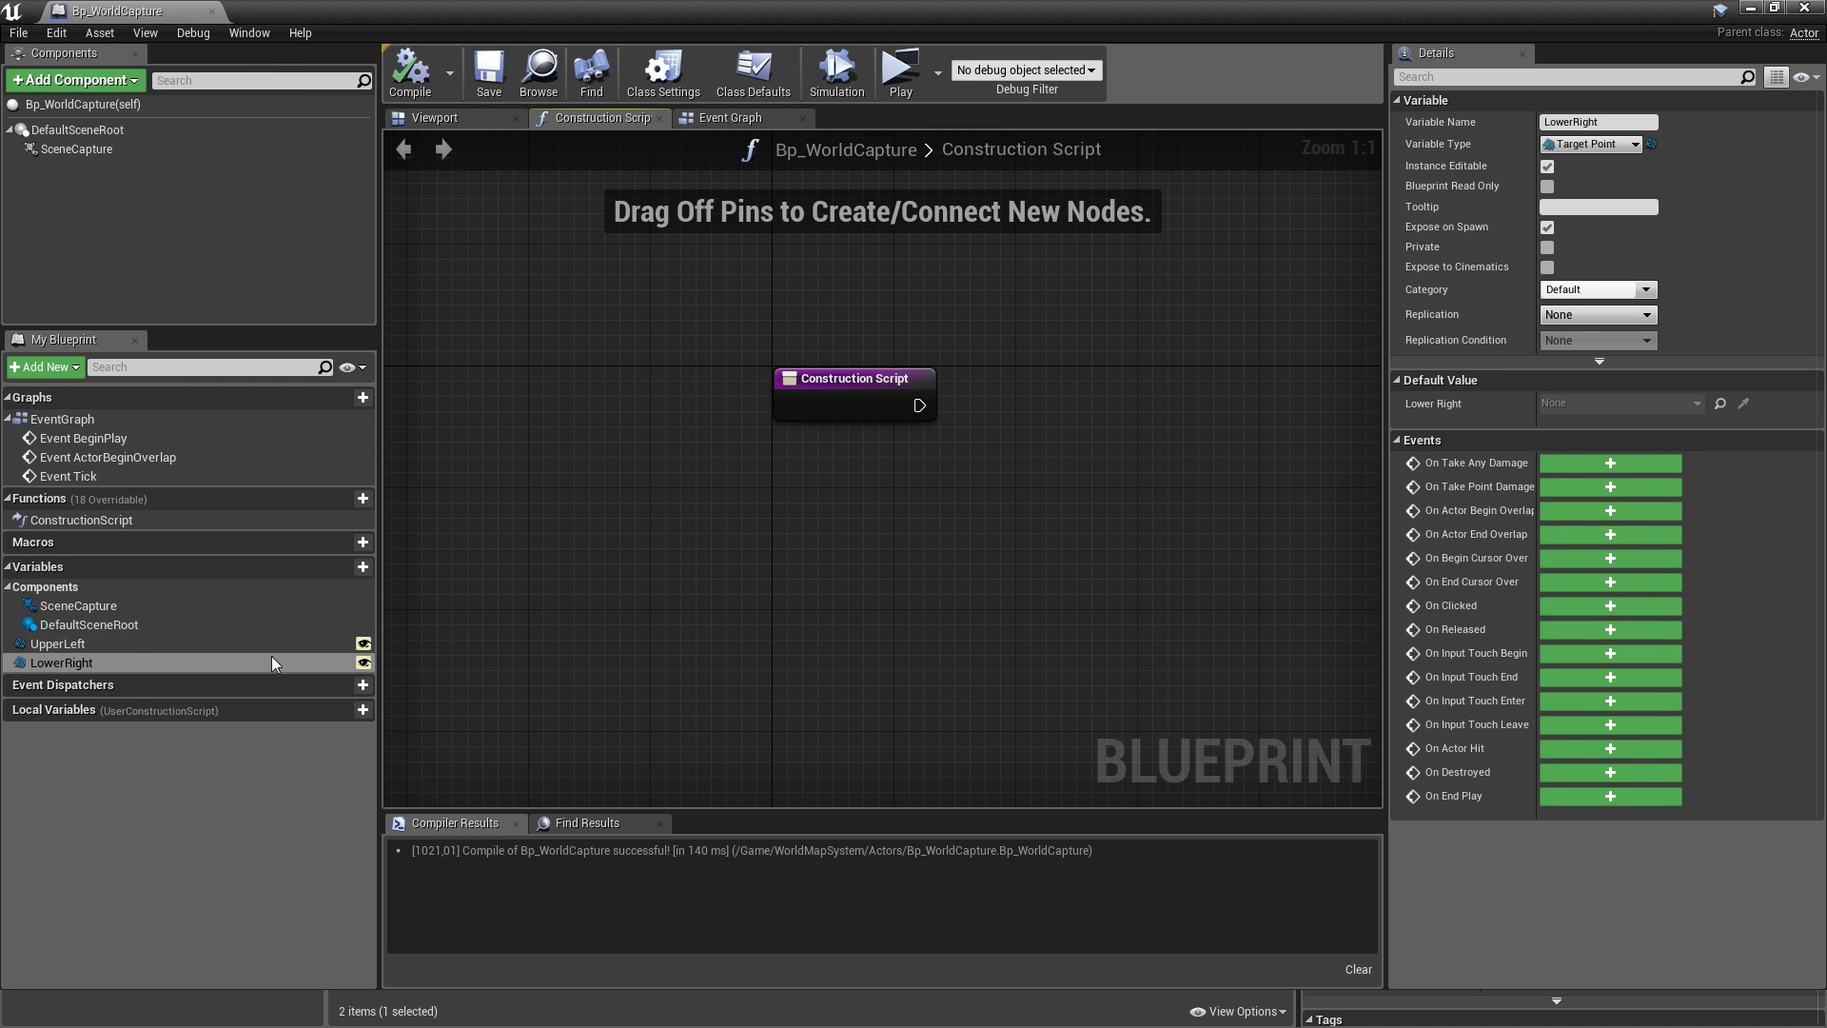
drag(57, 643, 1007, 461)
click(795, 461)
text(isvalid)
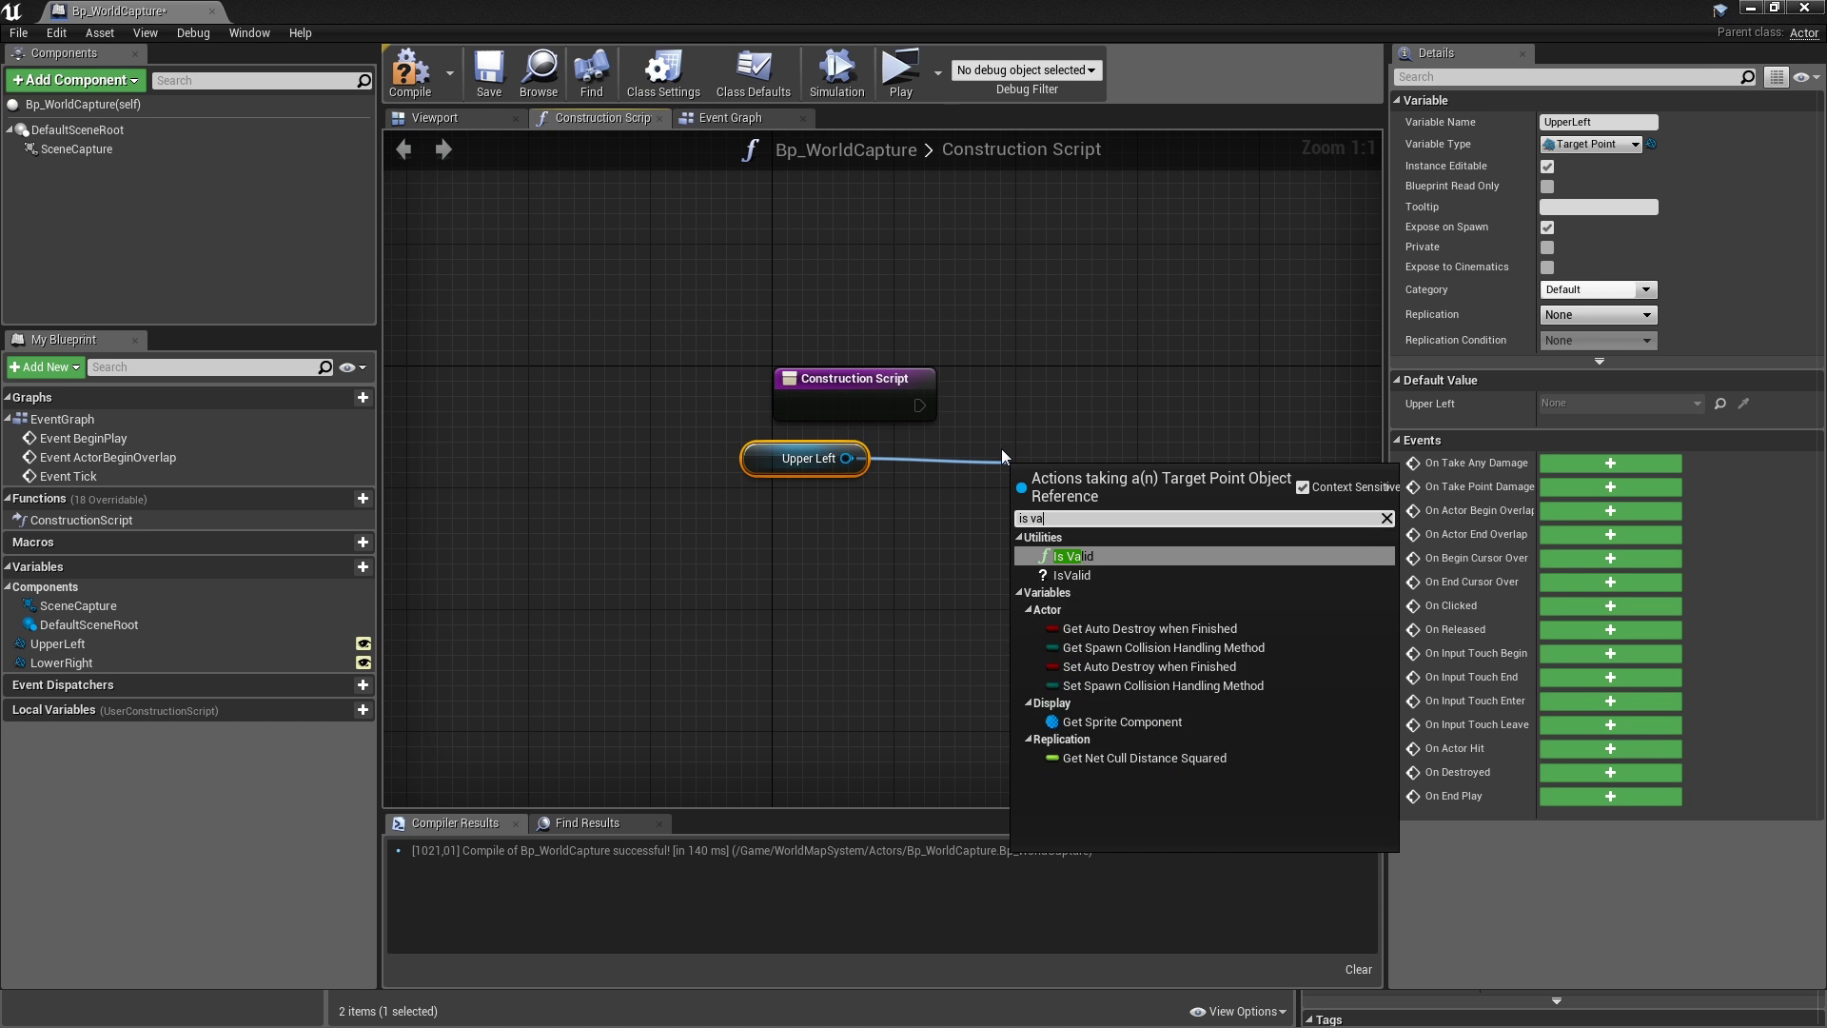
key(Return)
drag(919, 406, 1033, 495)
drag(1063, 469, 1017, 378)
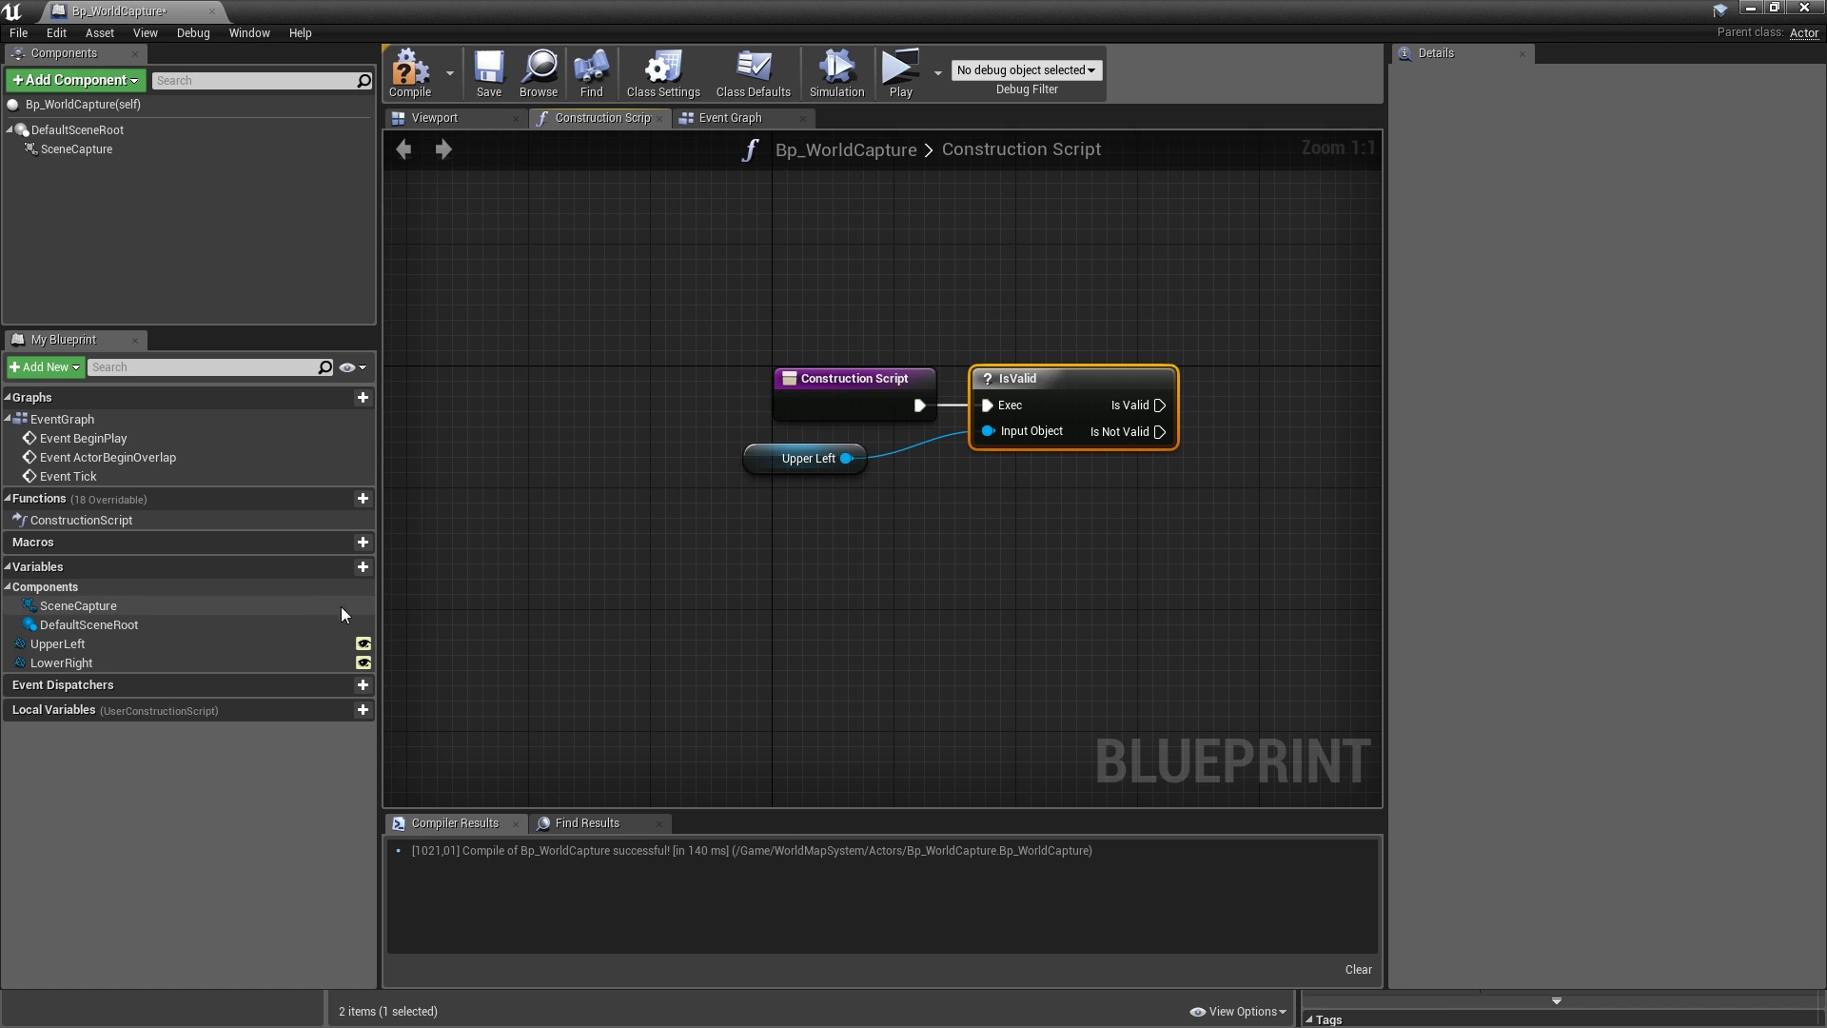
- Get LowerRight, feed it into a second IsValid check, and run that from the first check's Is Valid output
drag(122, 664, 1203, 356)
text(is va)
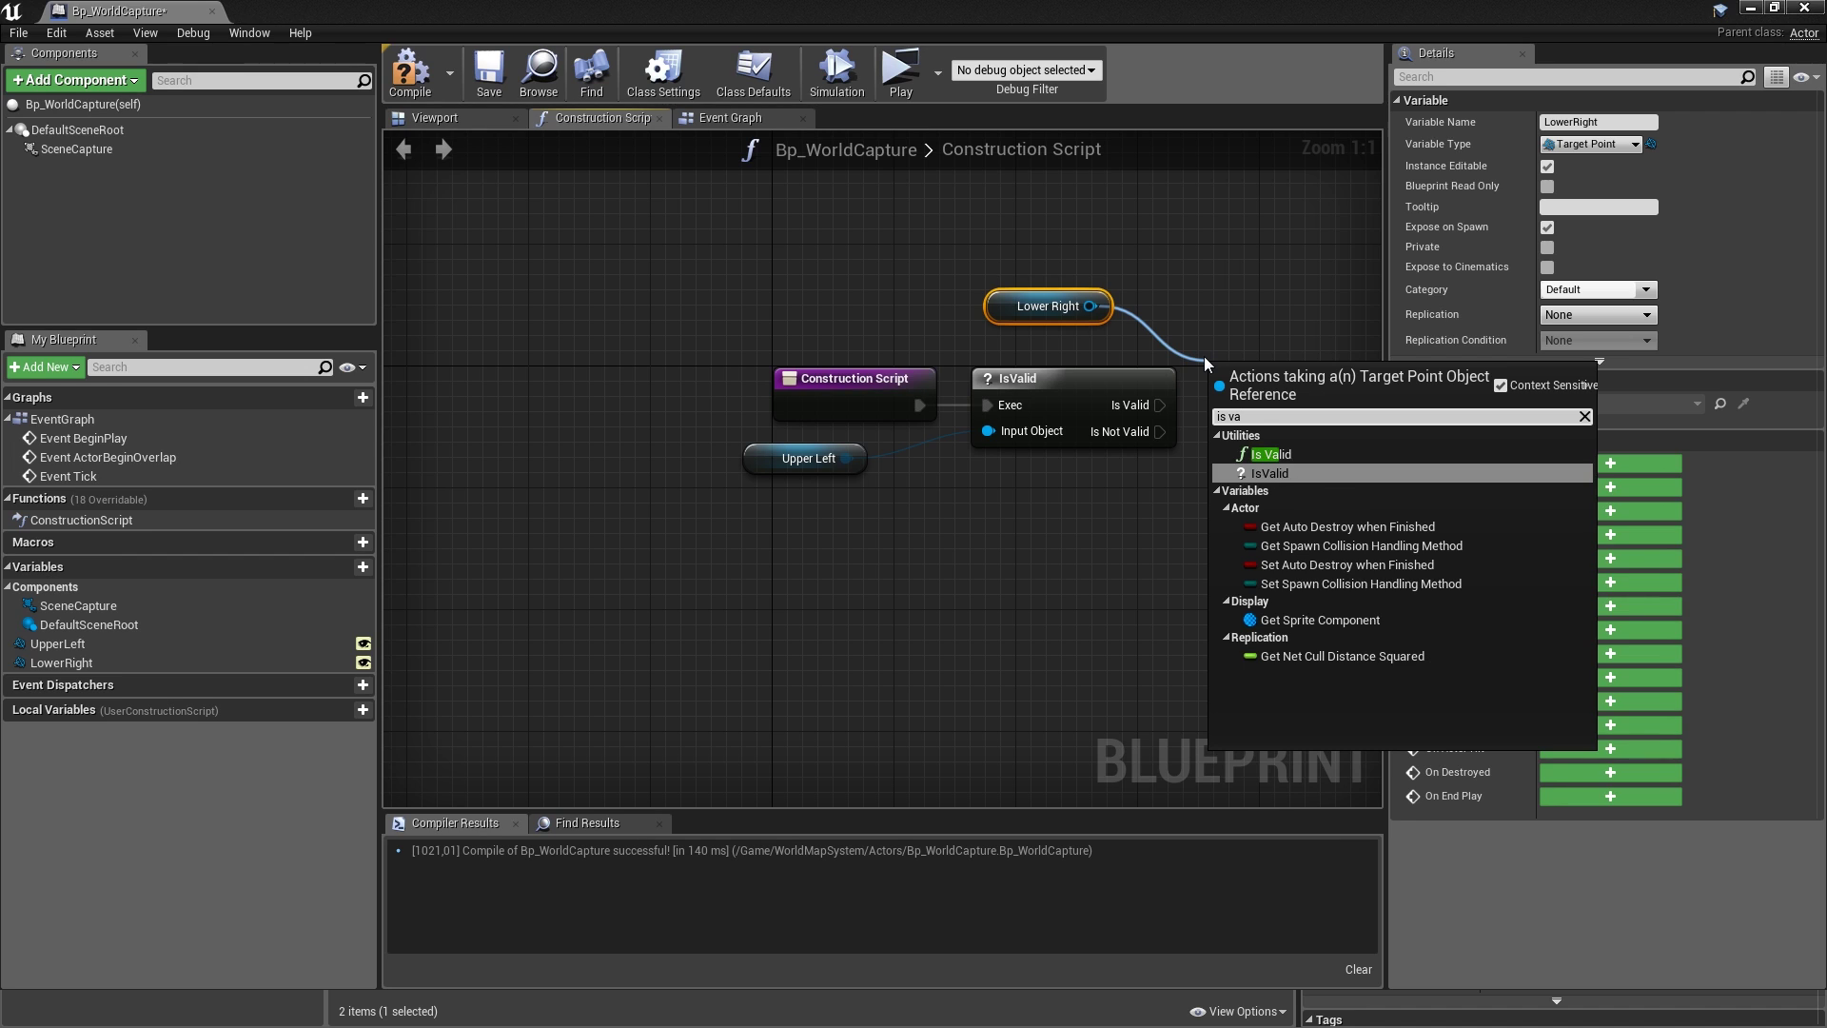
key(Return)
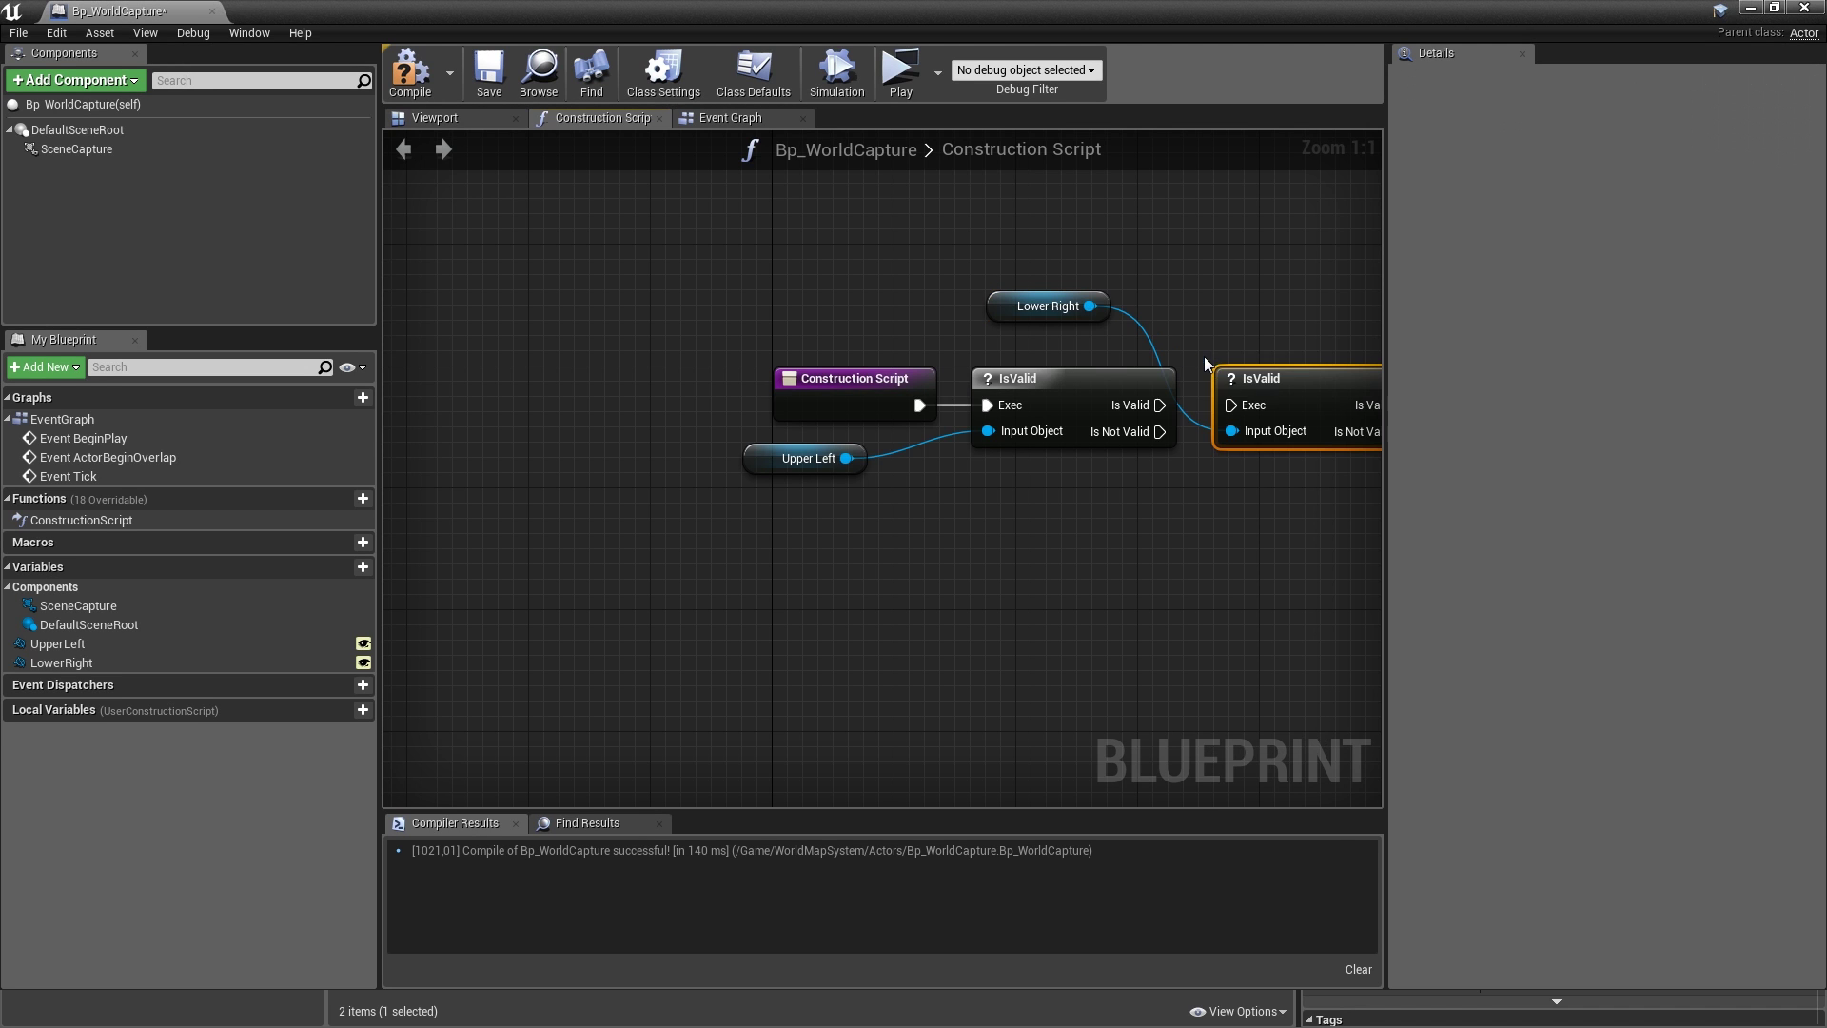
drag(1159, 405, 1250, 408)
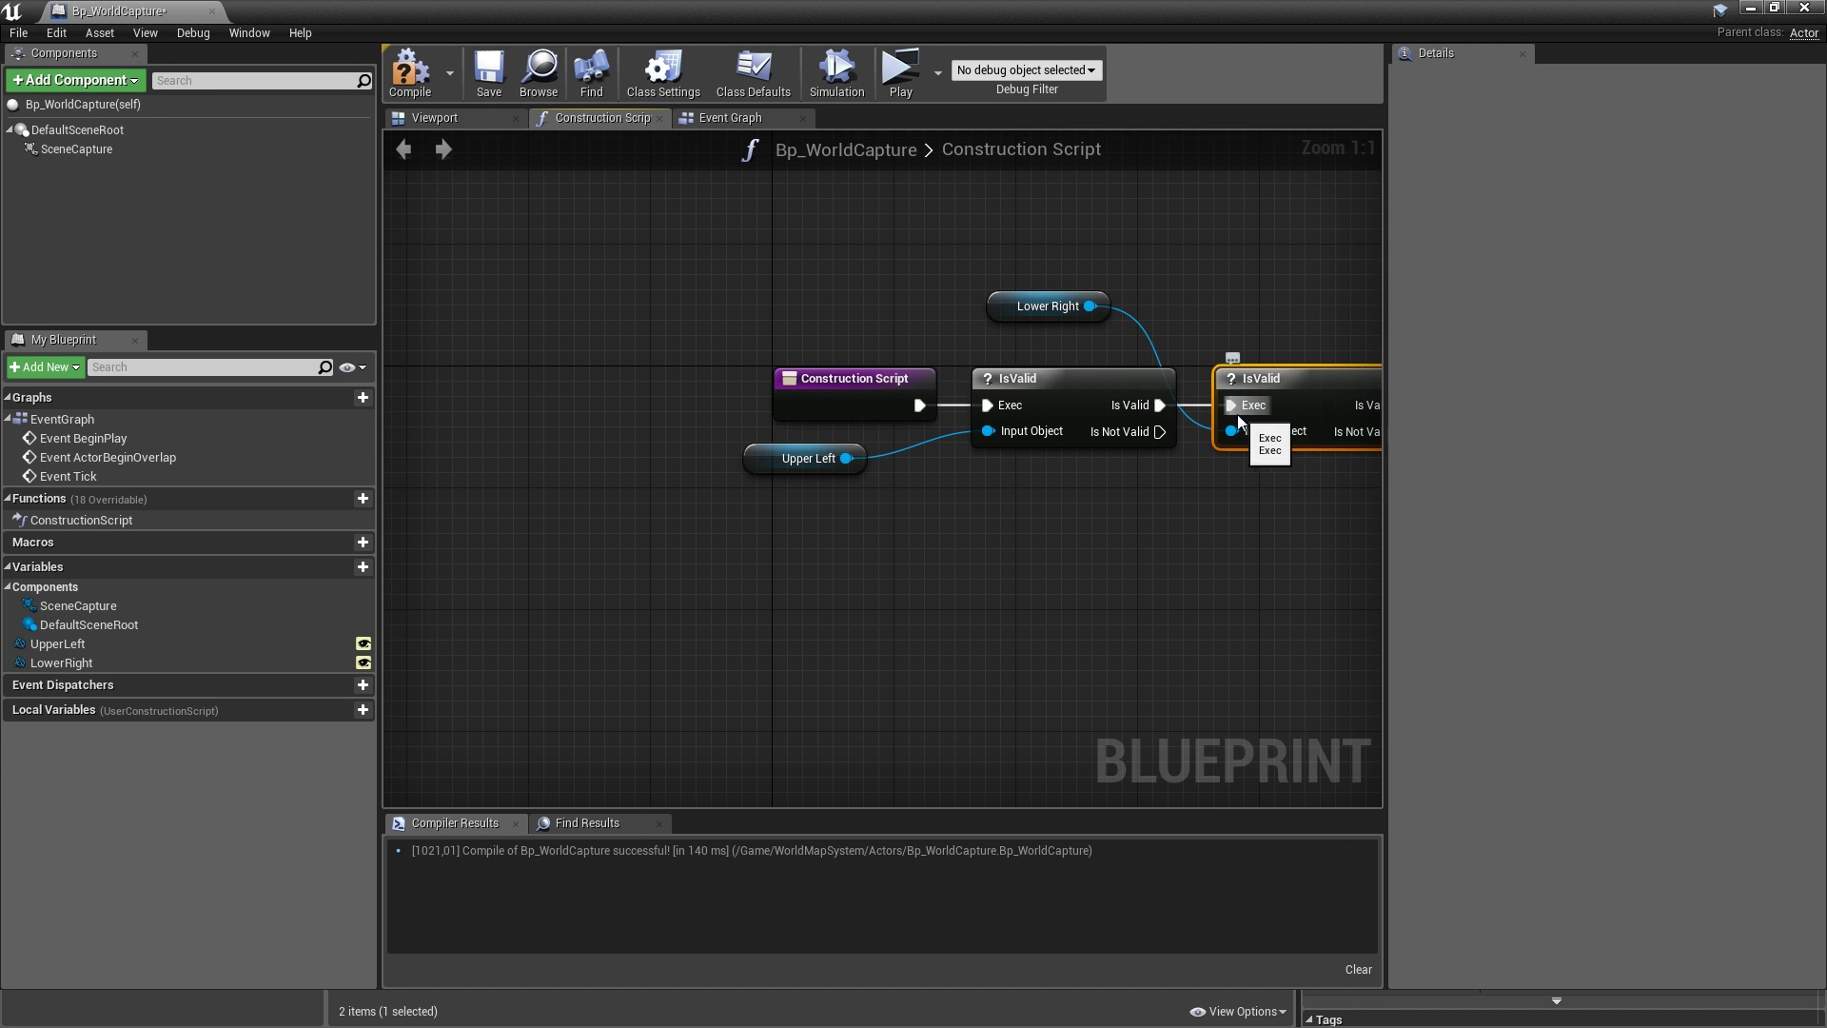
- Add a SetActorLocation node to the second check's Is Valid output, align it with the chain, and enable Teleport
right_drag(1237, 414, 810, 489)
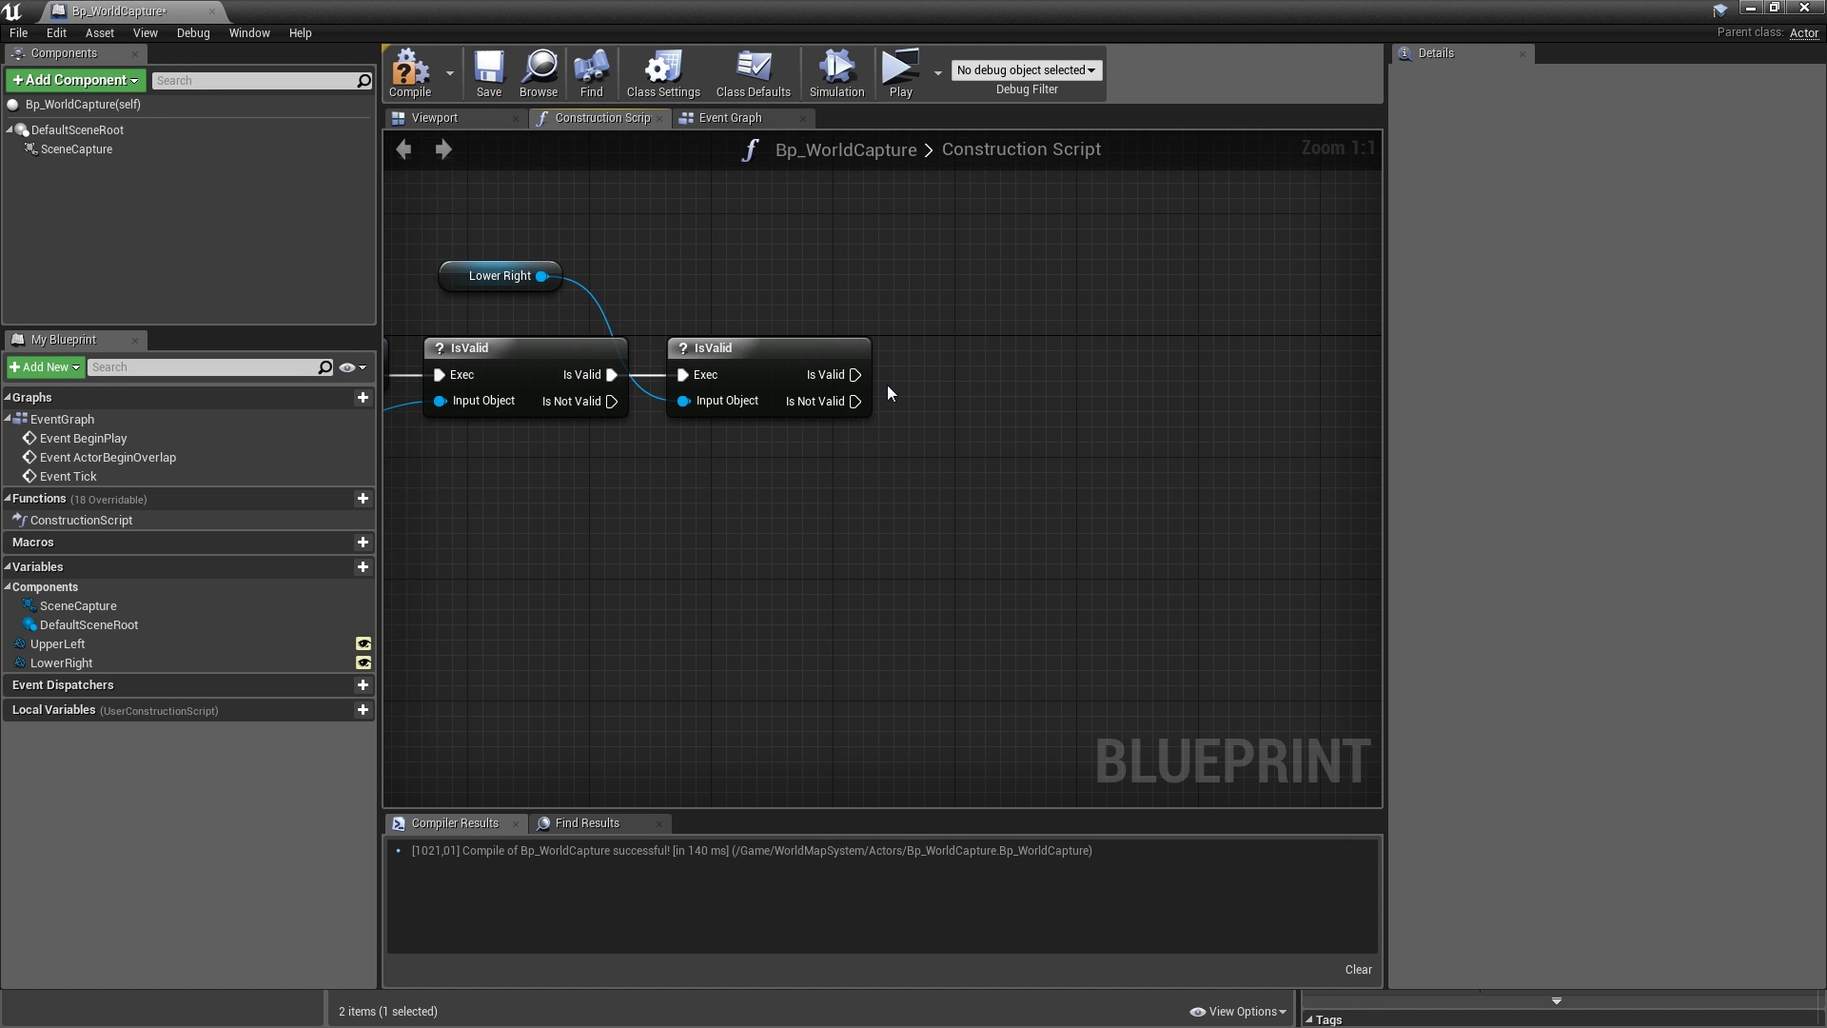
drag(855, 374, 1081, 375)
text(se)
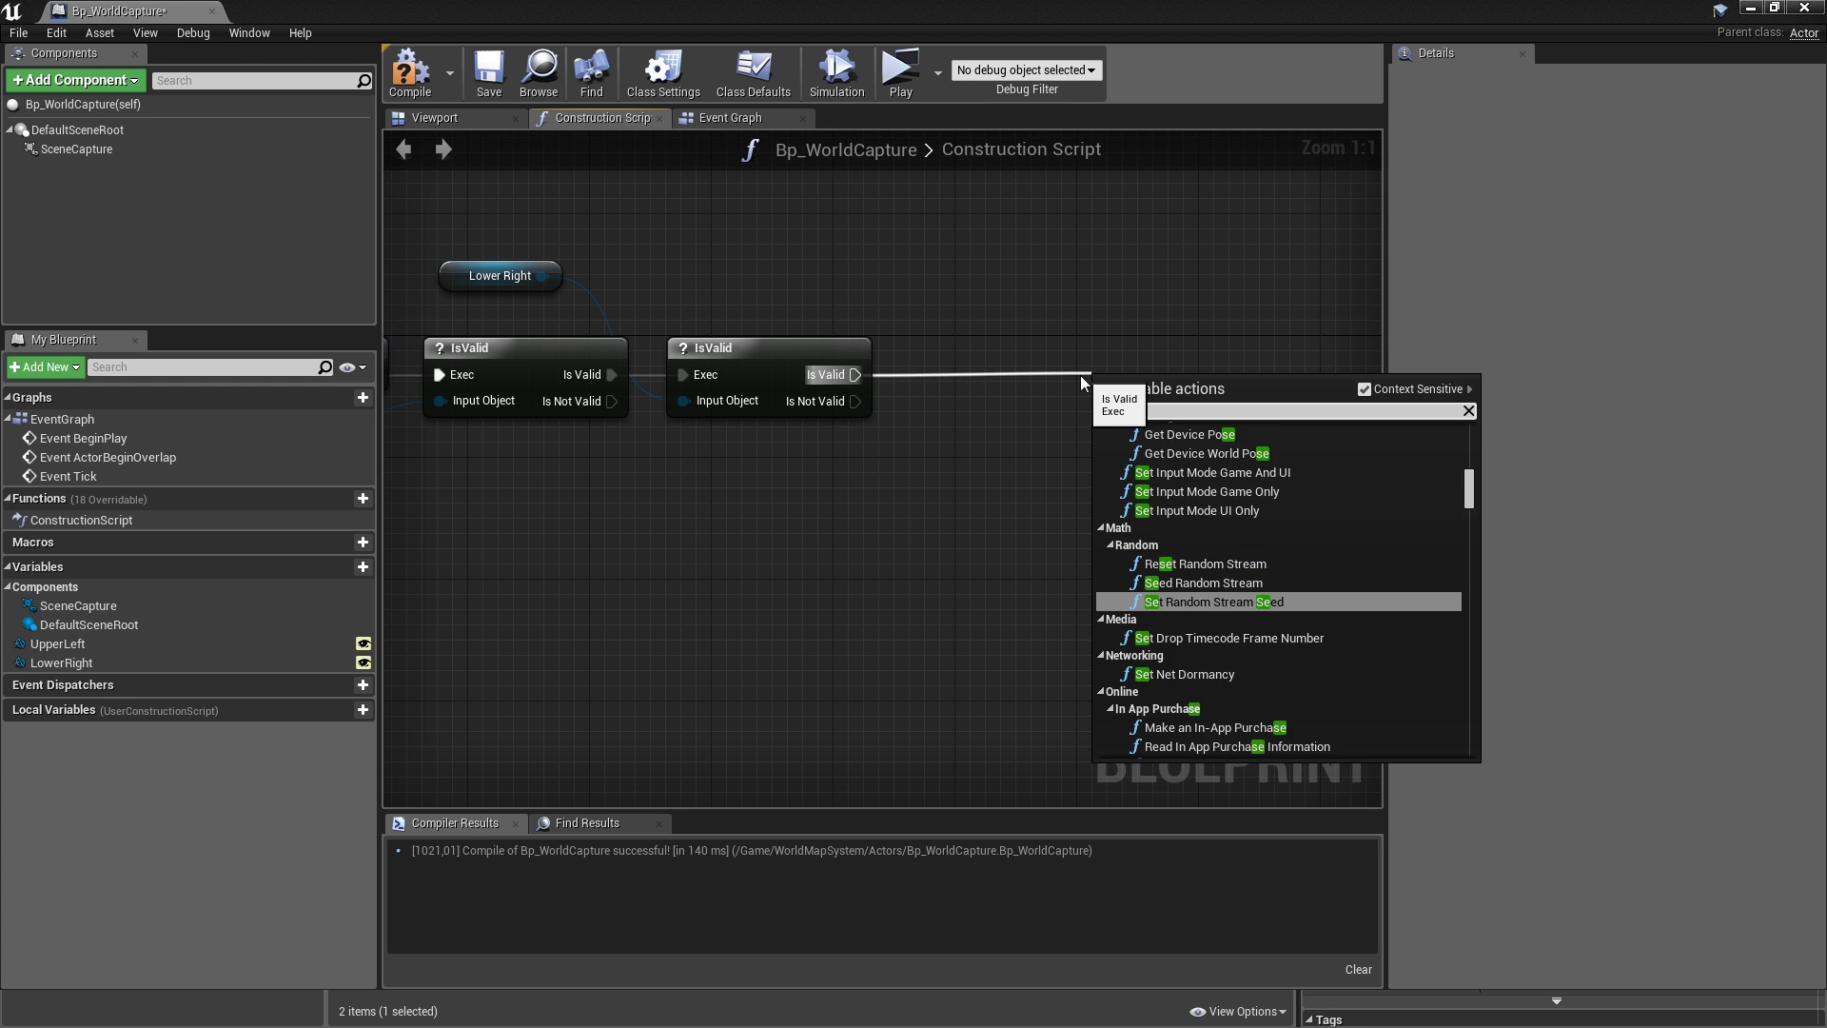
text( actor lo)
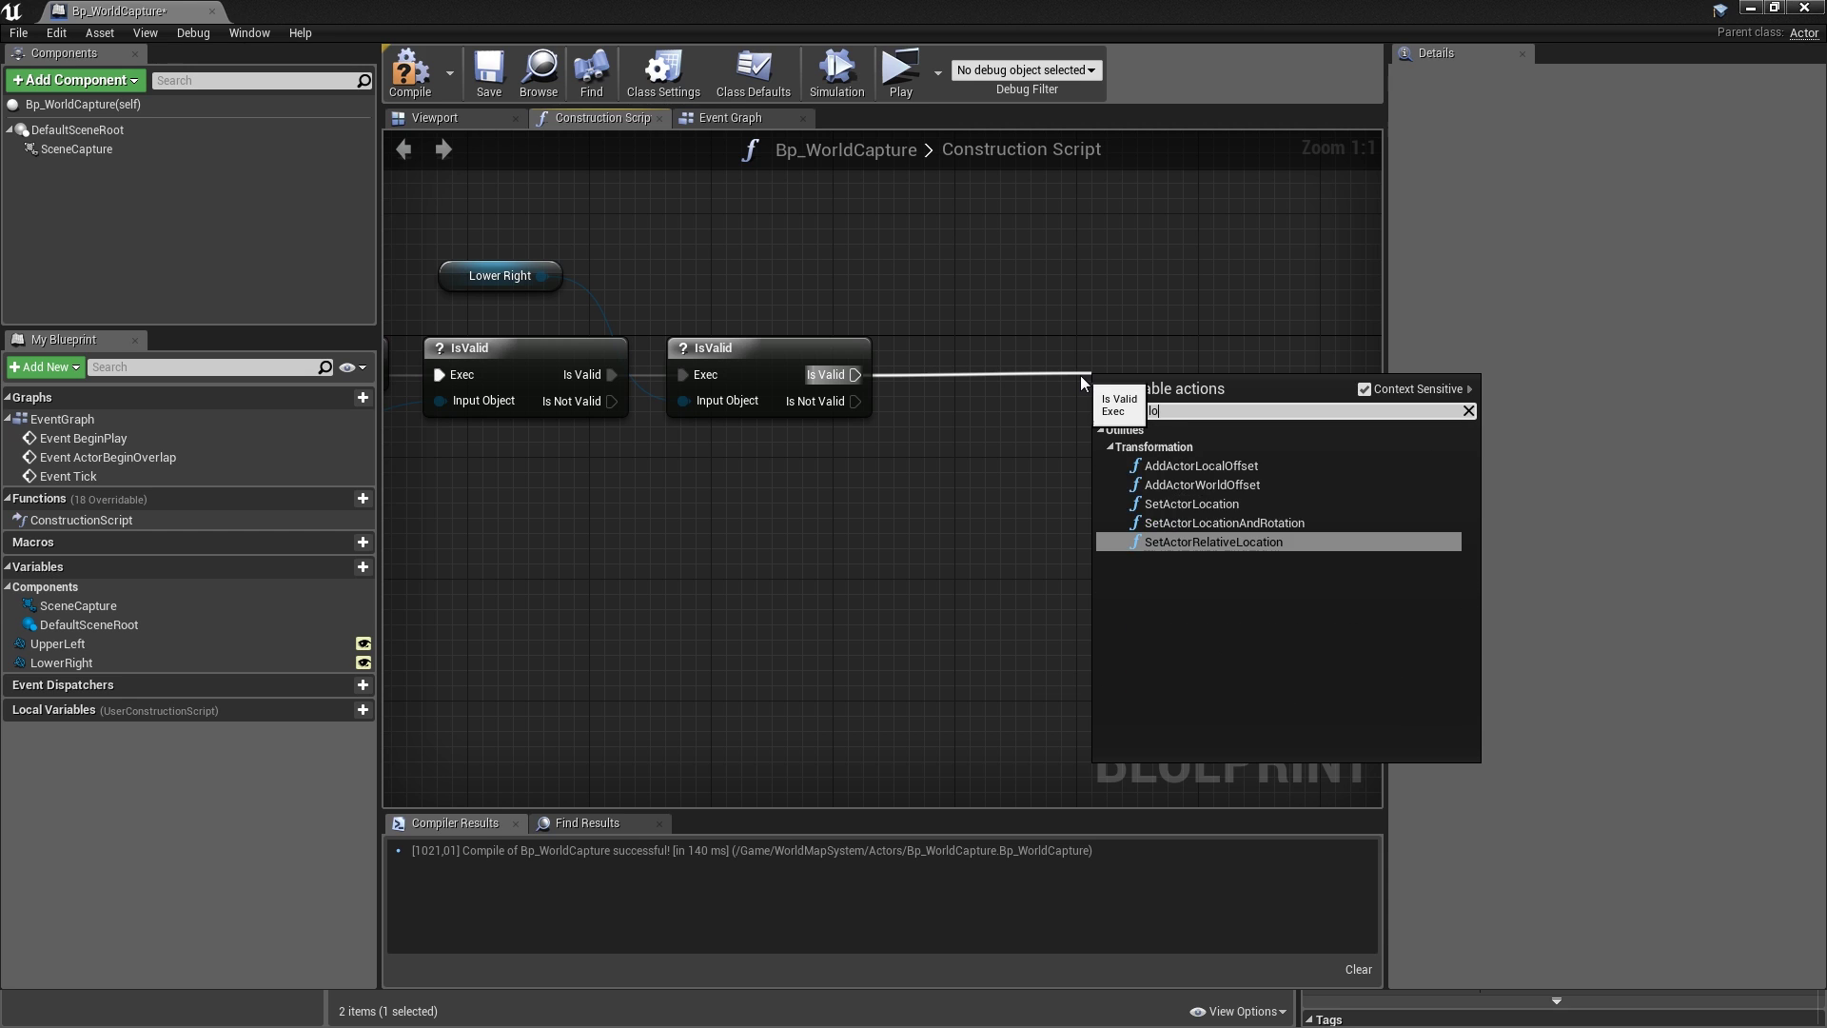
text(ca)
key(Up)
key(Up)
key(Return)
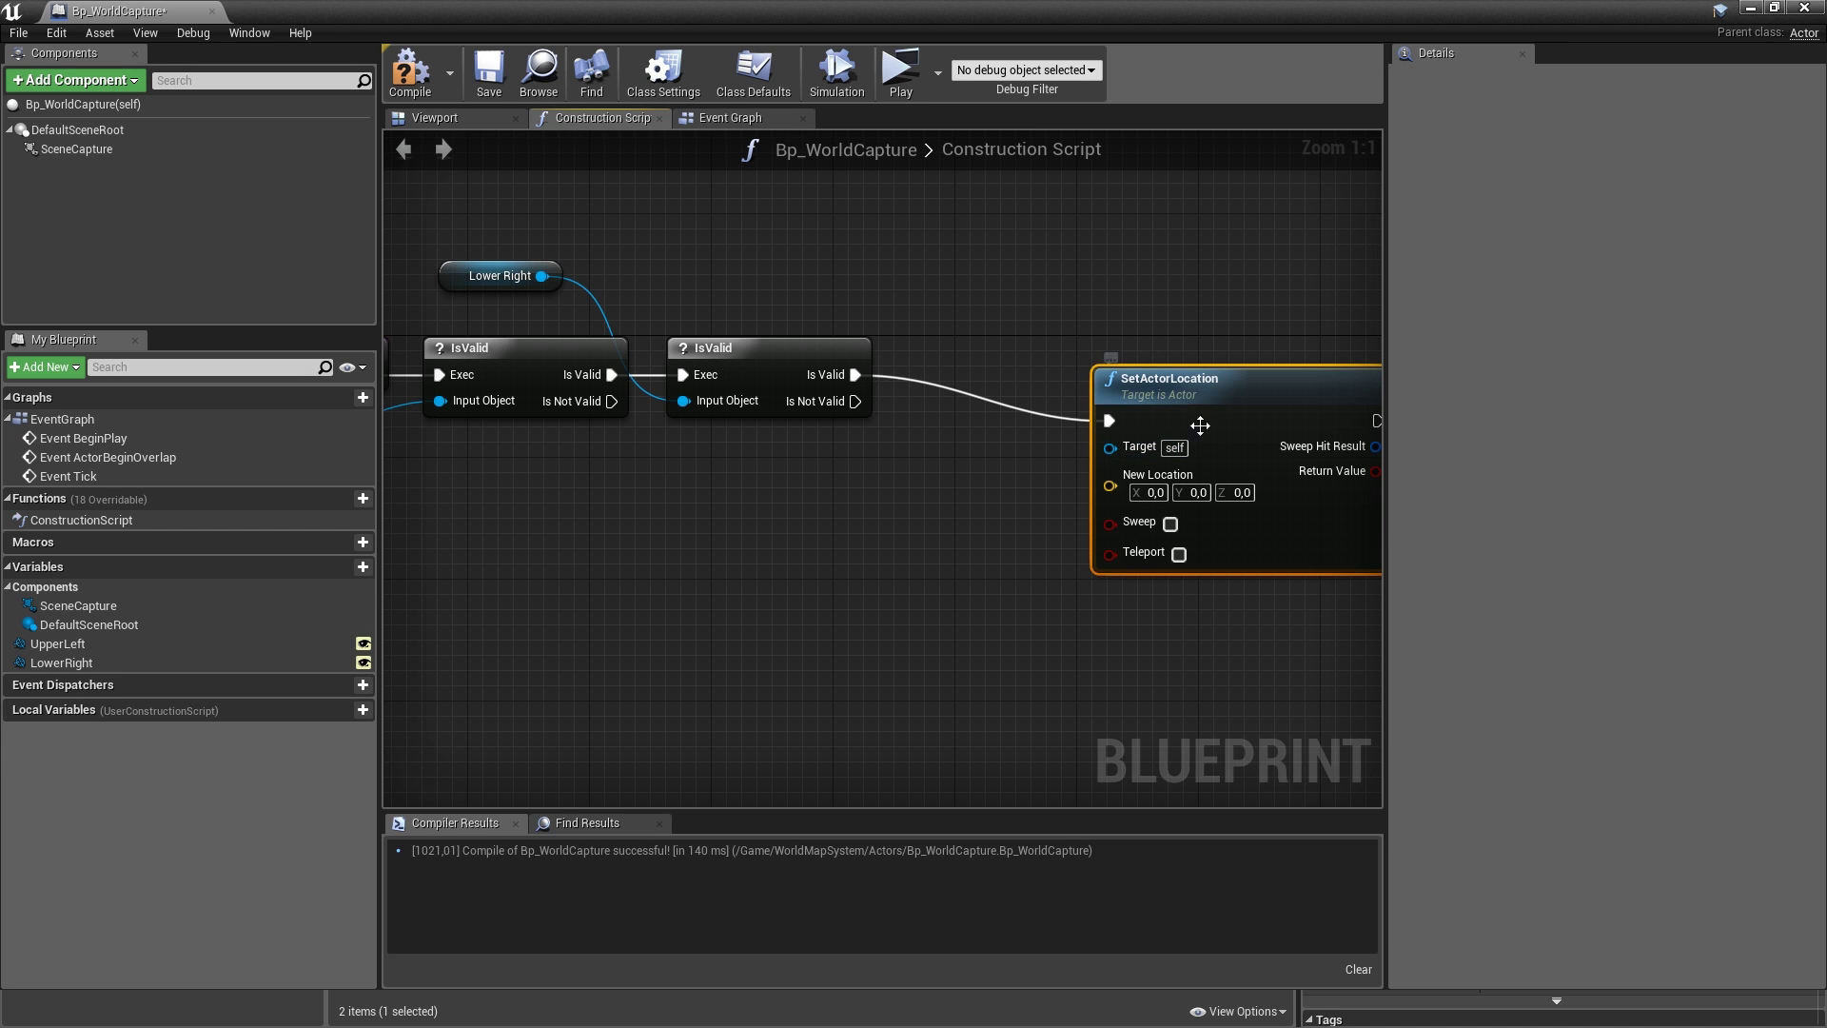
drag(1200, 425, 1184, 380)
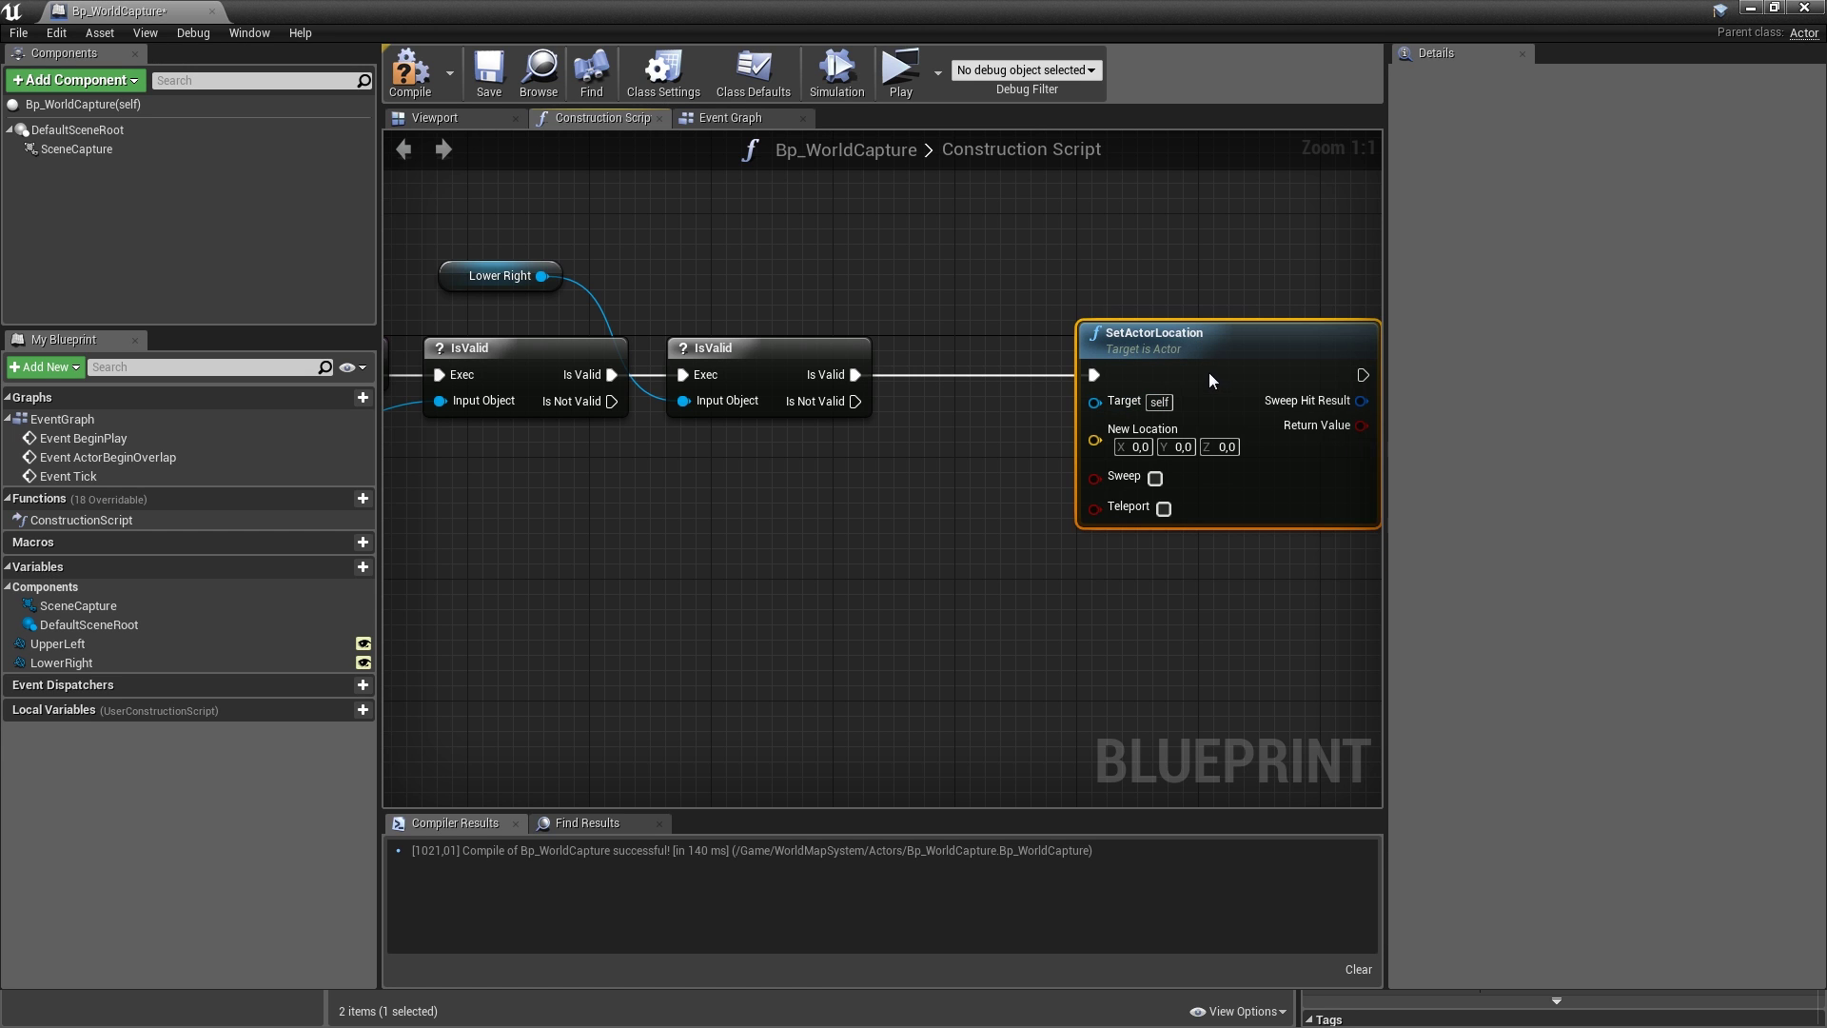
click(1163, 507)
- Add a Make Vector node that supplies SetActorLocation's New Location input
right_drag(1162, 512, 1121, 421)
drag(1051, 350, 860, 440)
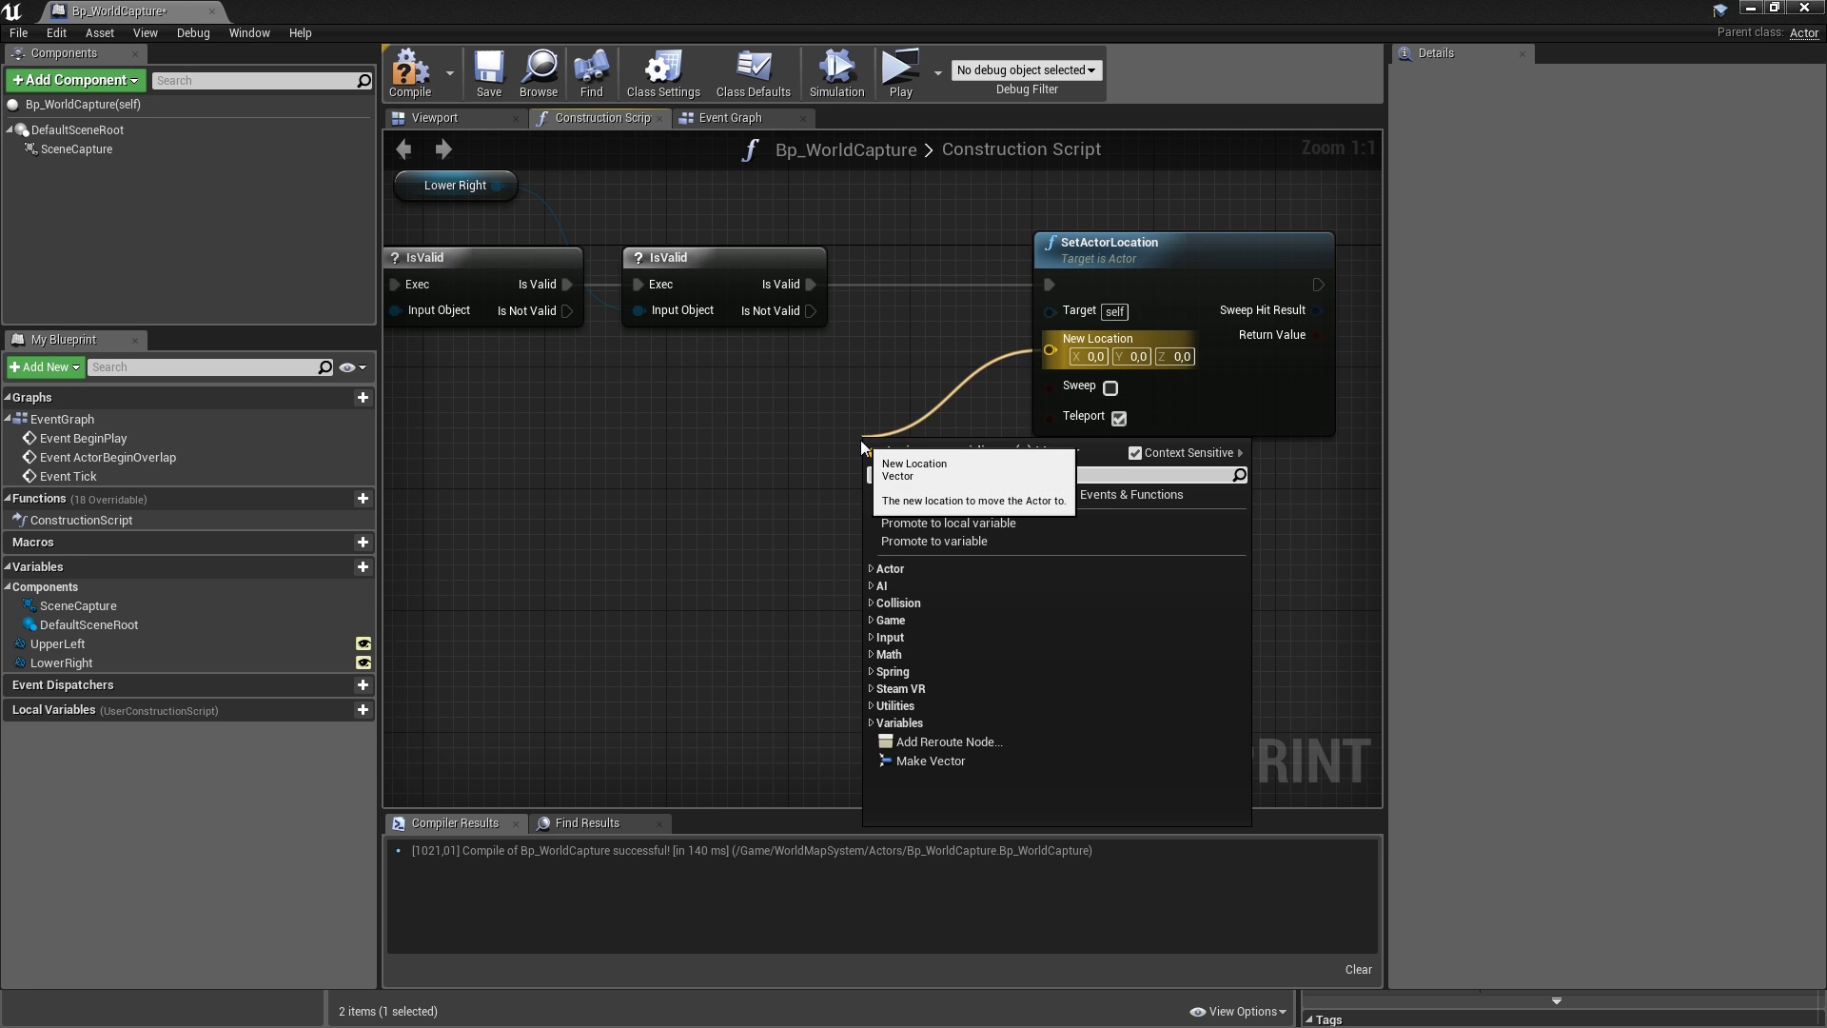
click(931, 760)
- Add a GetActorLocation node targeting self in the empty graph area below the validity checks
right_drag(791, 450, 962, 472)
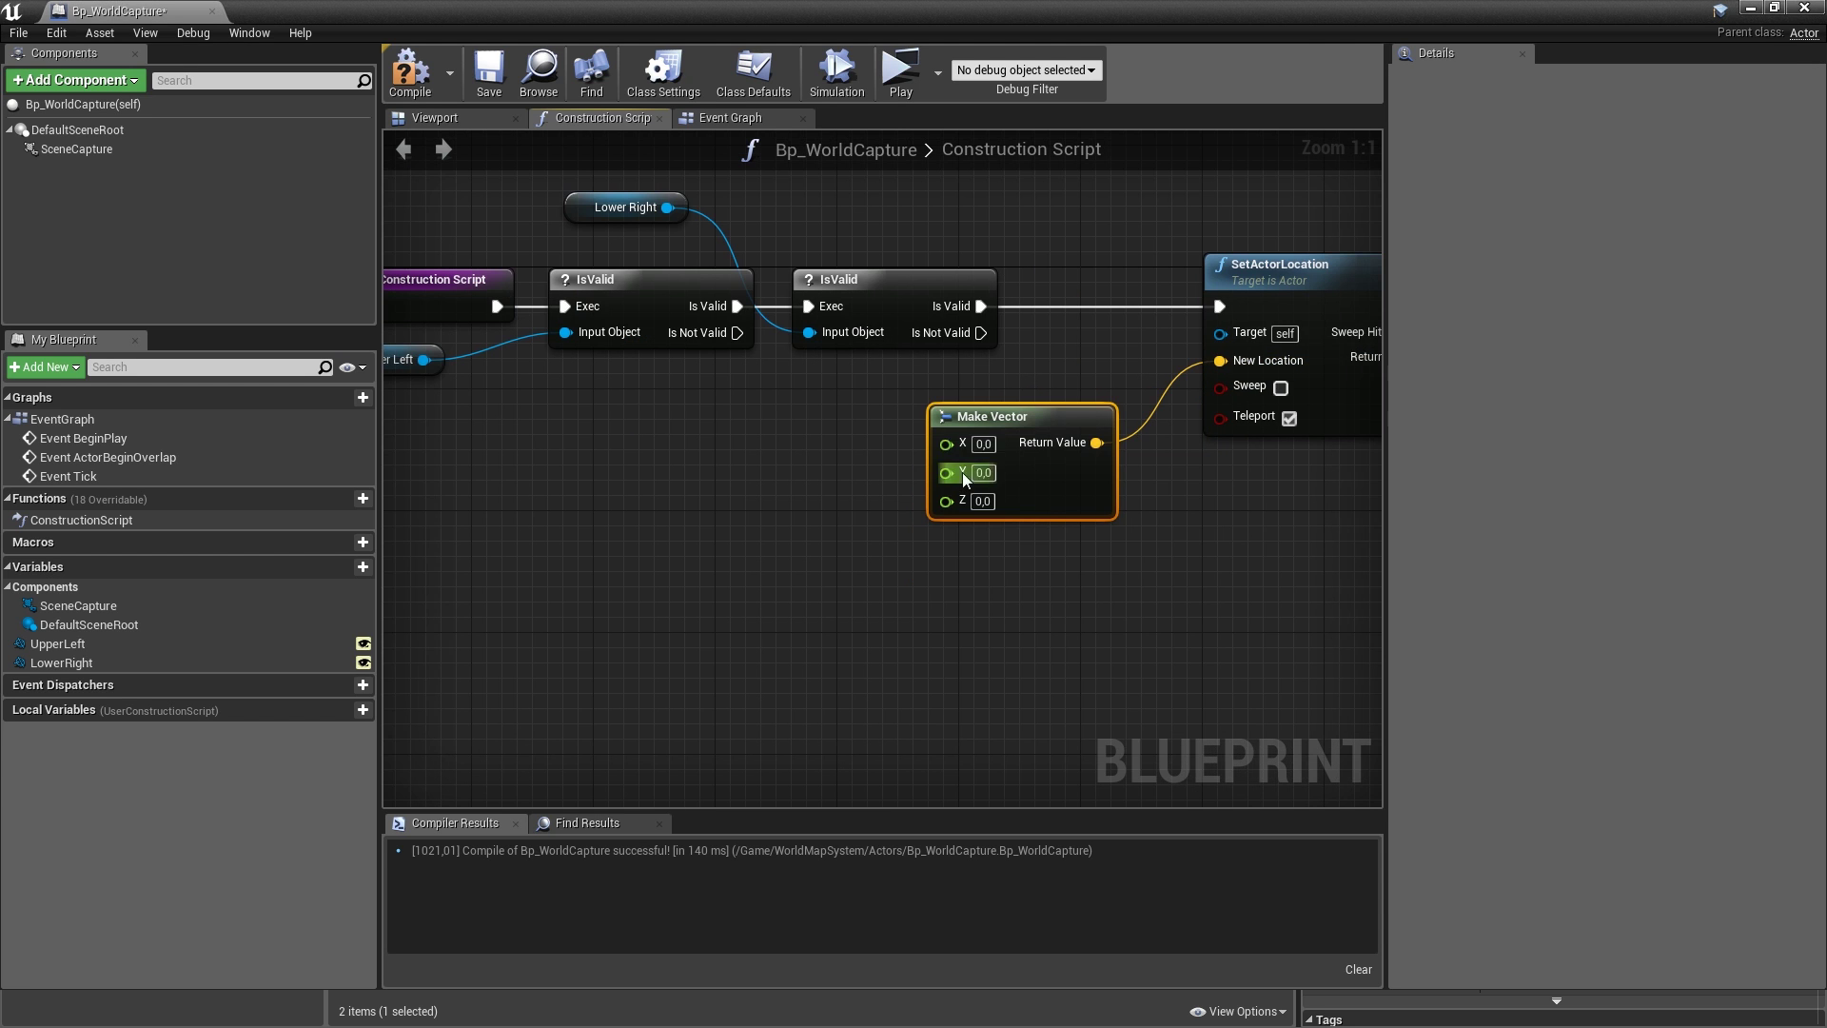
right_drag(639, 423, 802, 415)
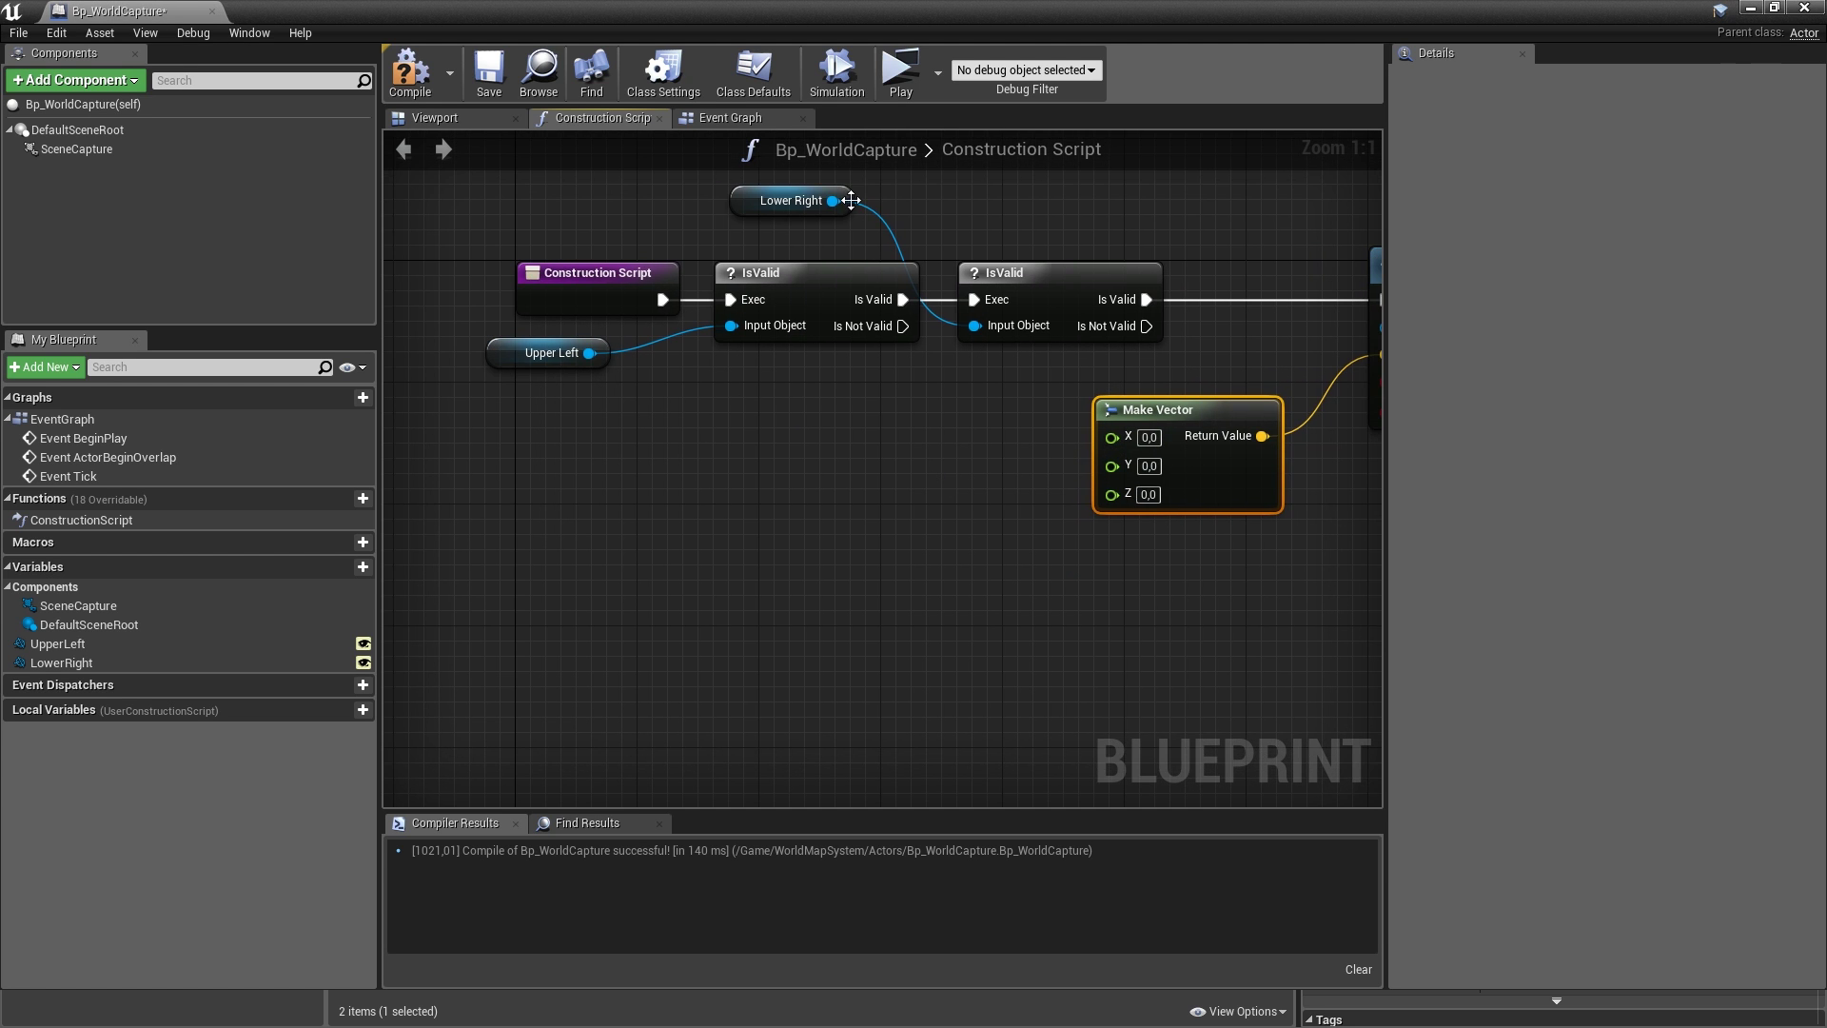
right_drag(986, 473, 737, 425)
scroll(989, 427, down, 2)
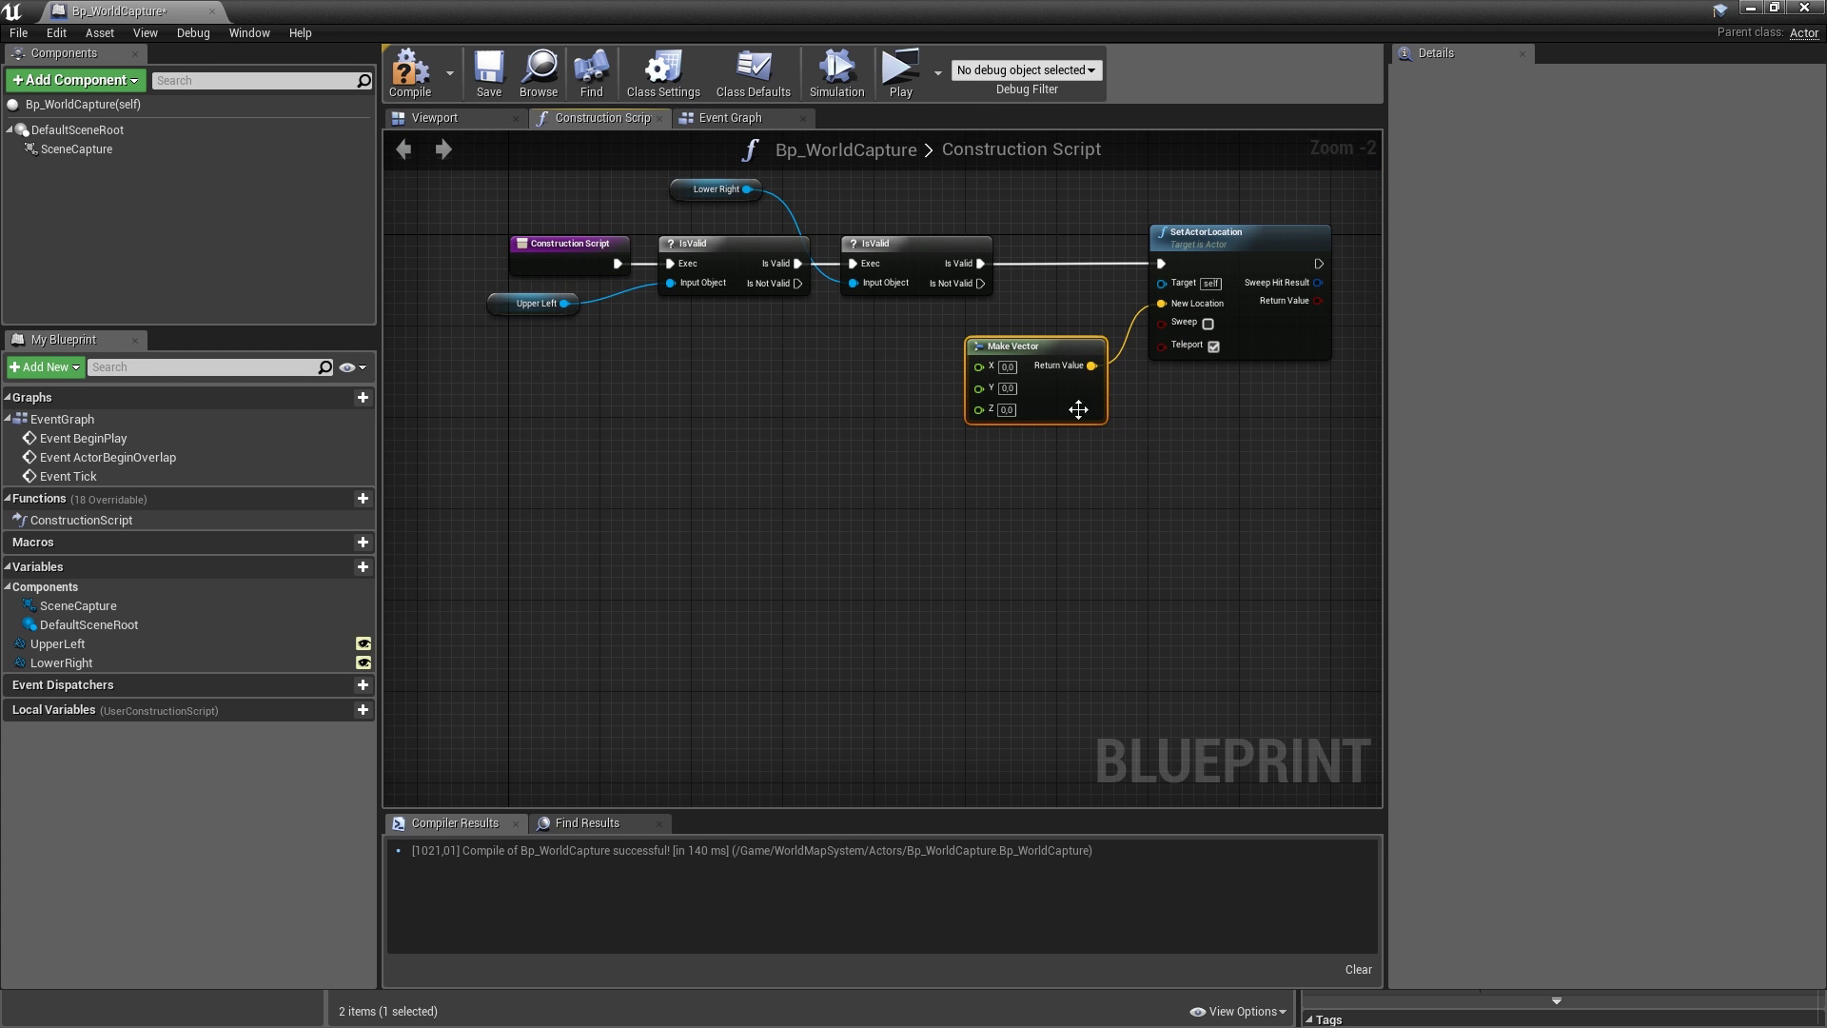
scroll(1050, 410, up, 1)
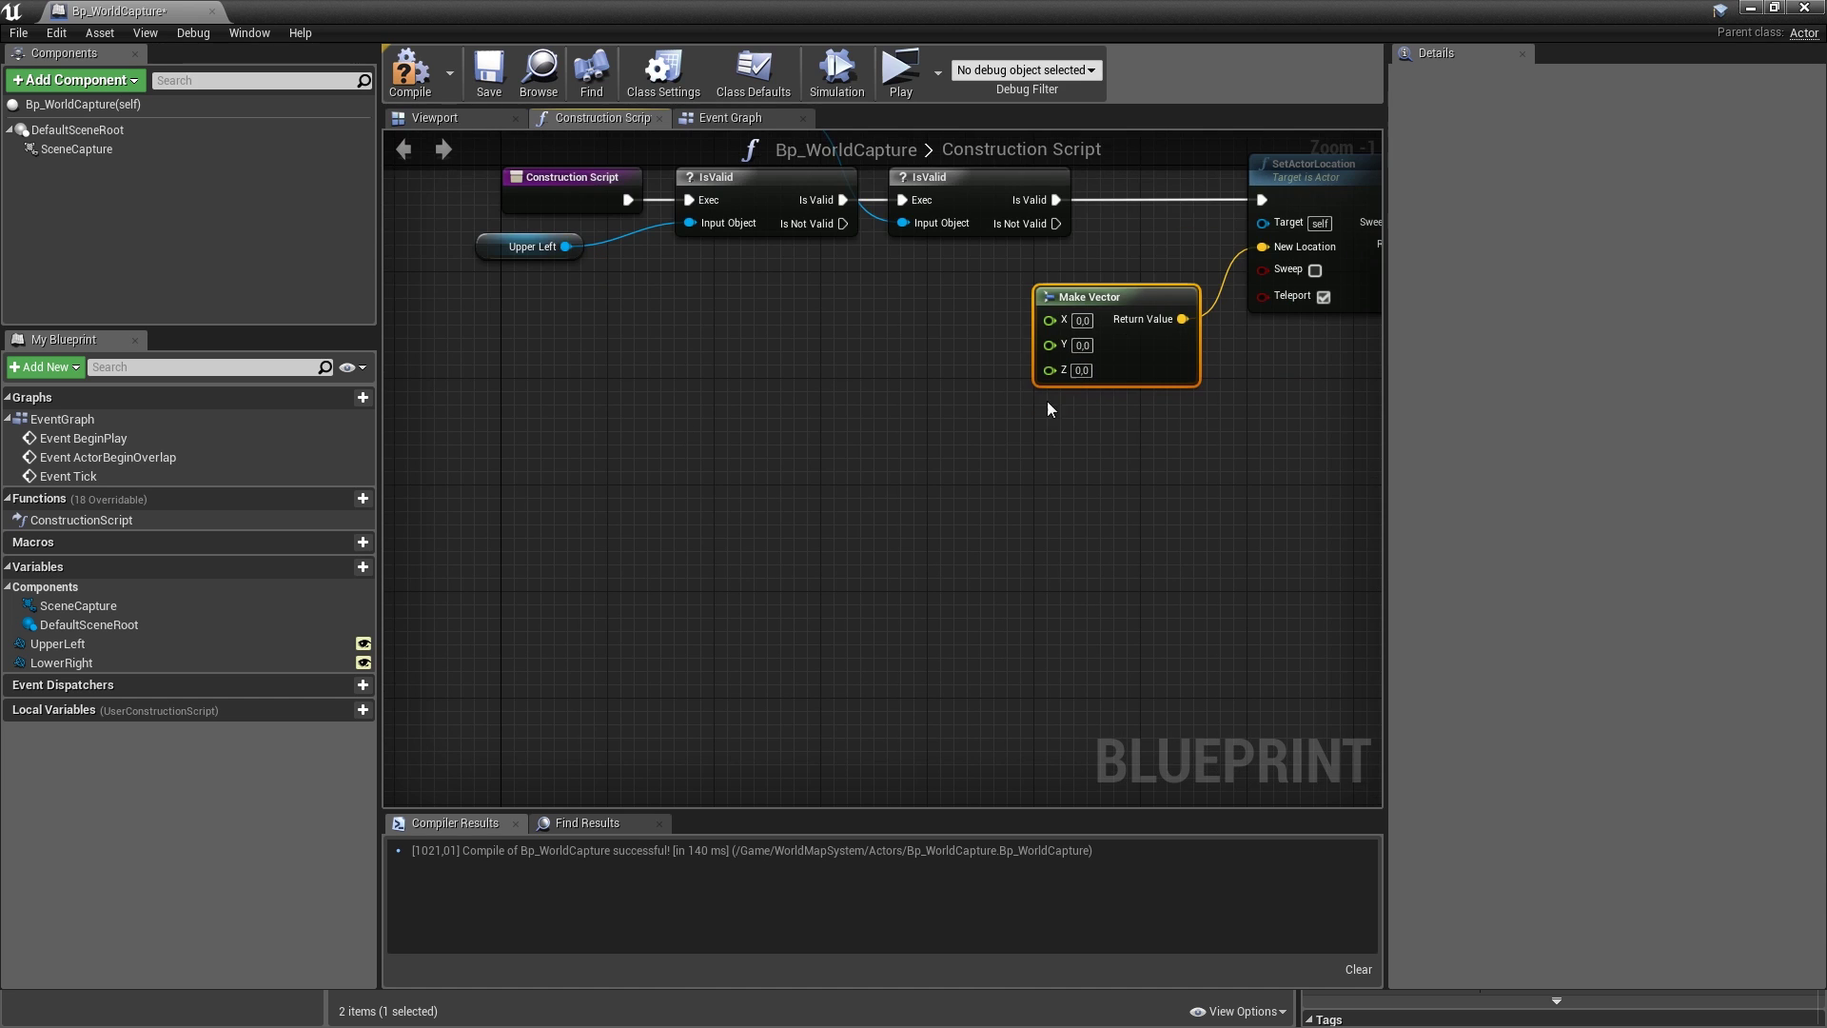
right_drag(957, 455, 928, 490)
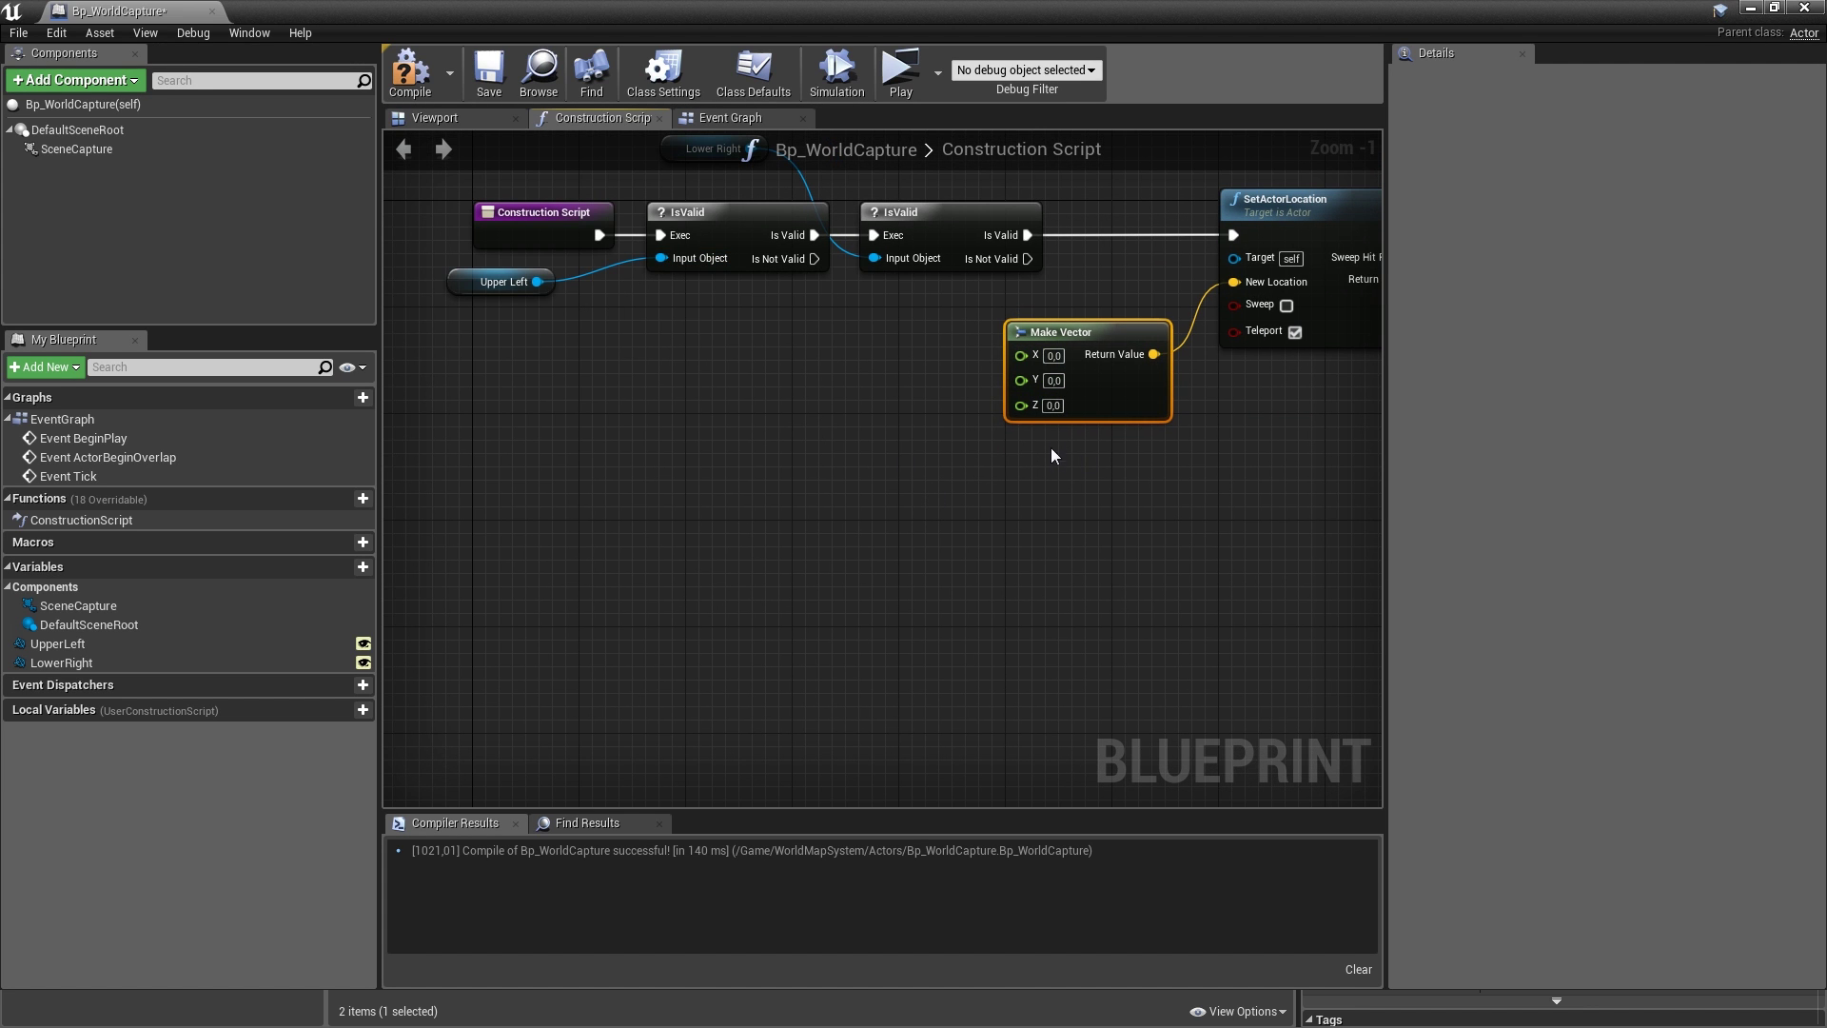
right_click(517, 567)
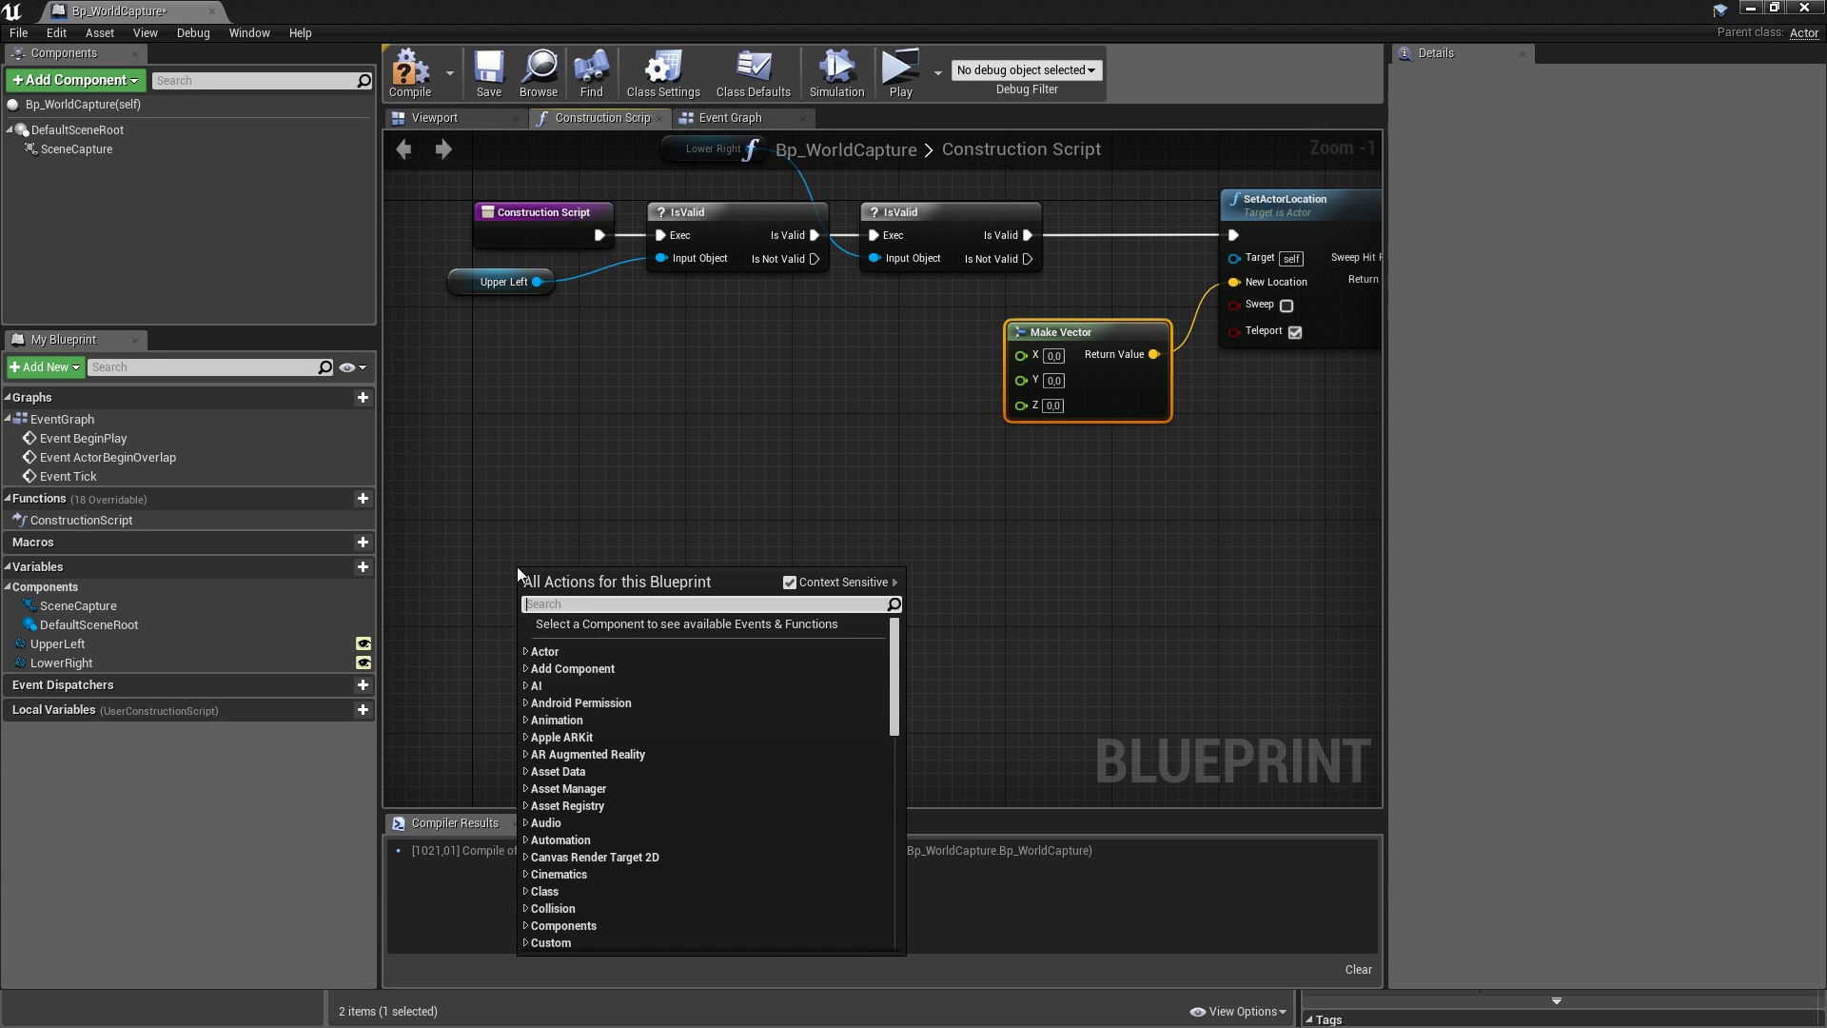
text(get actor loca)
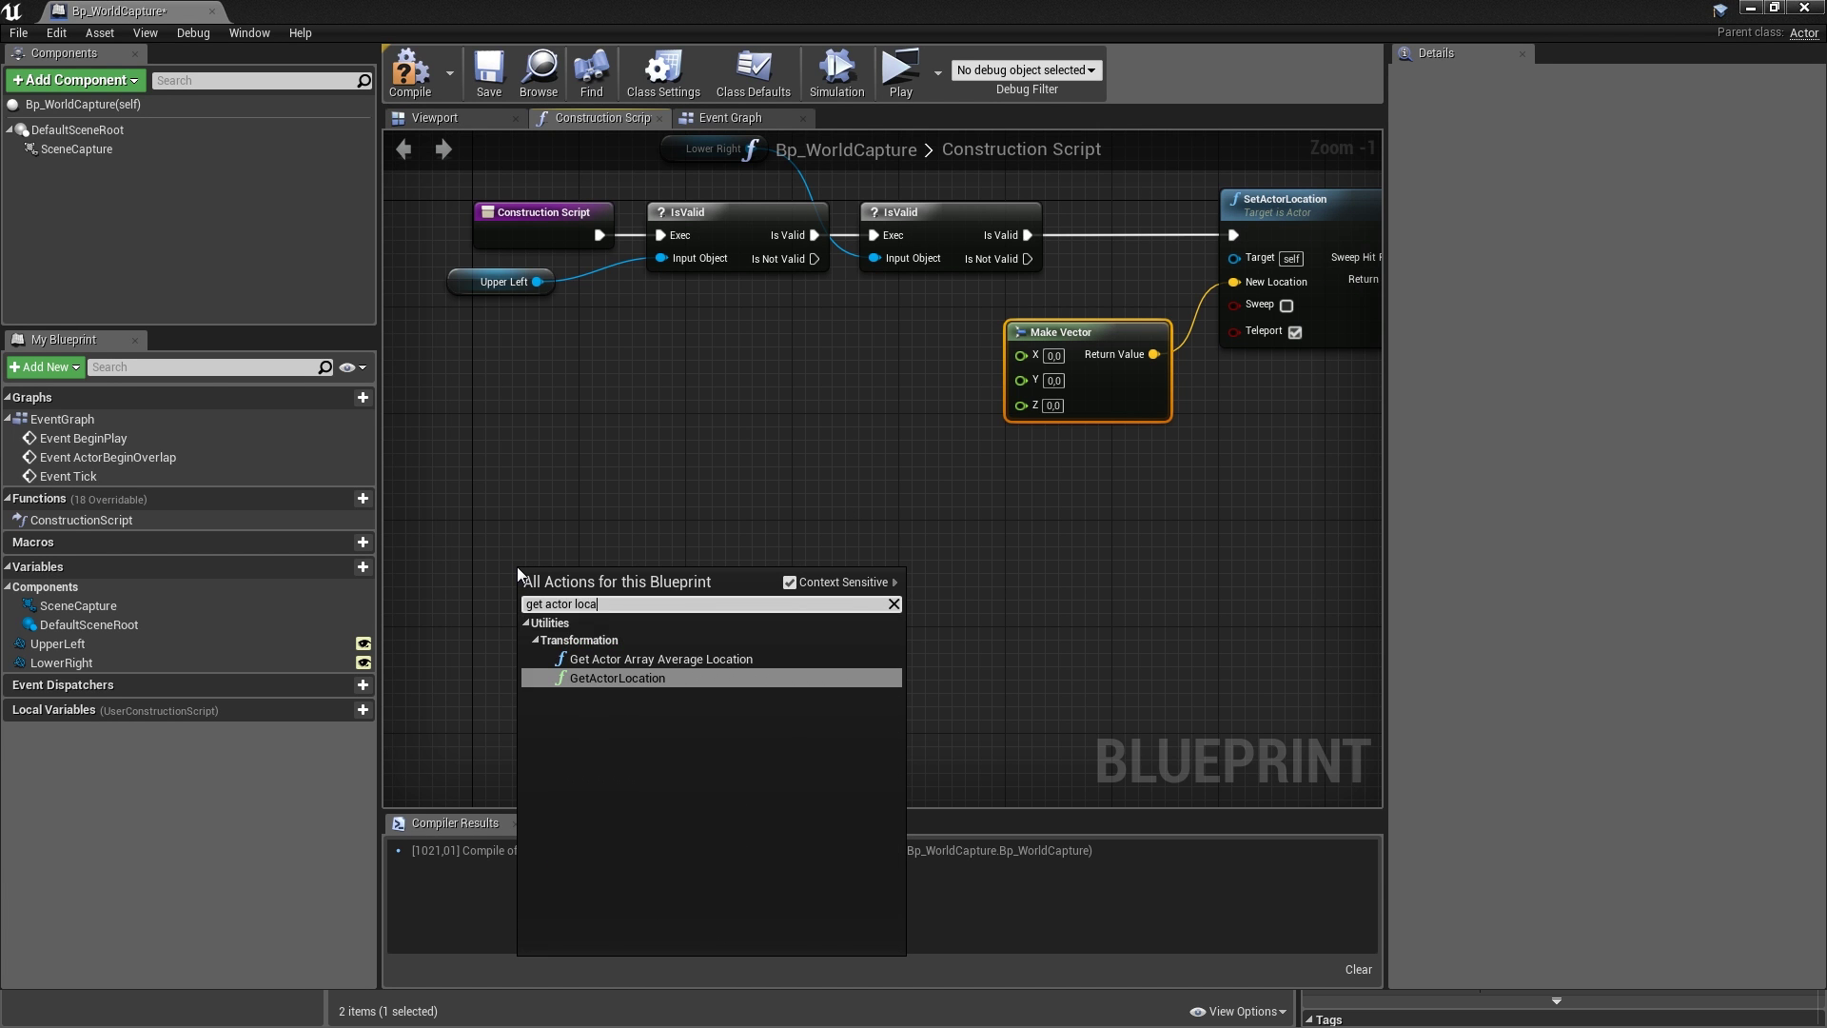
key(Return)
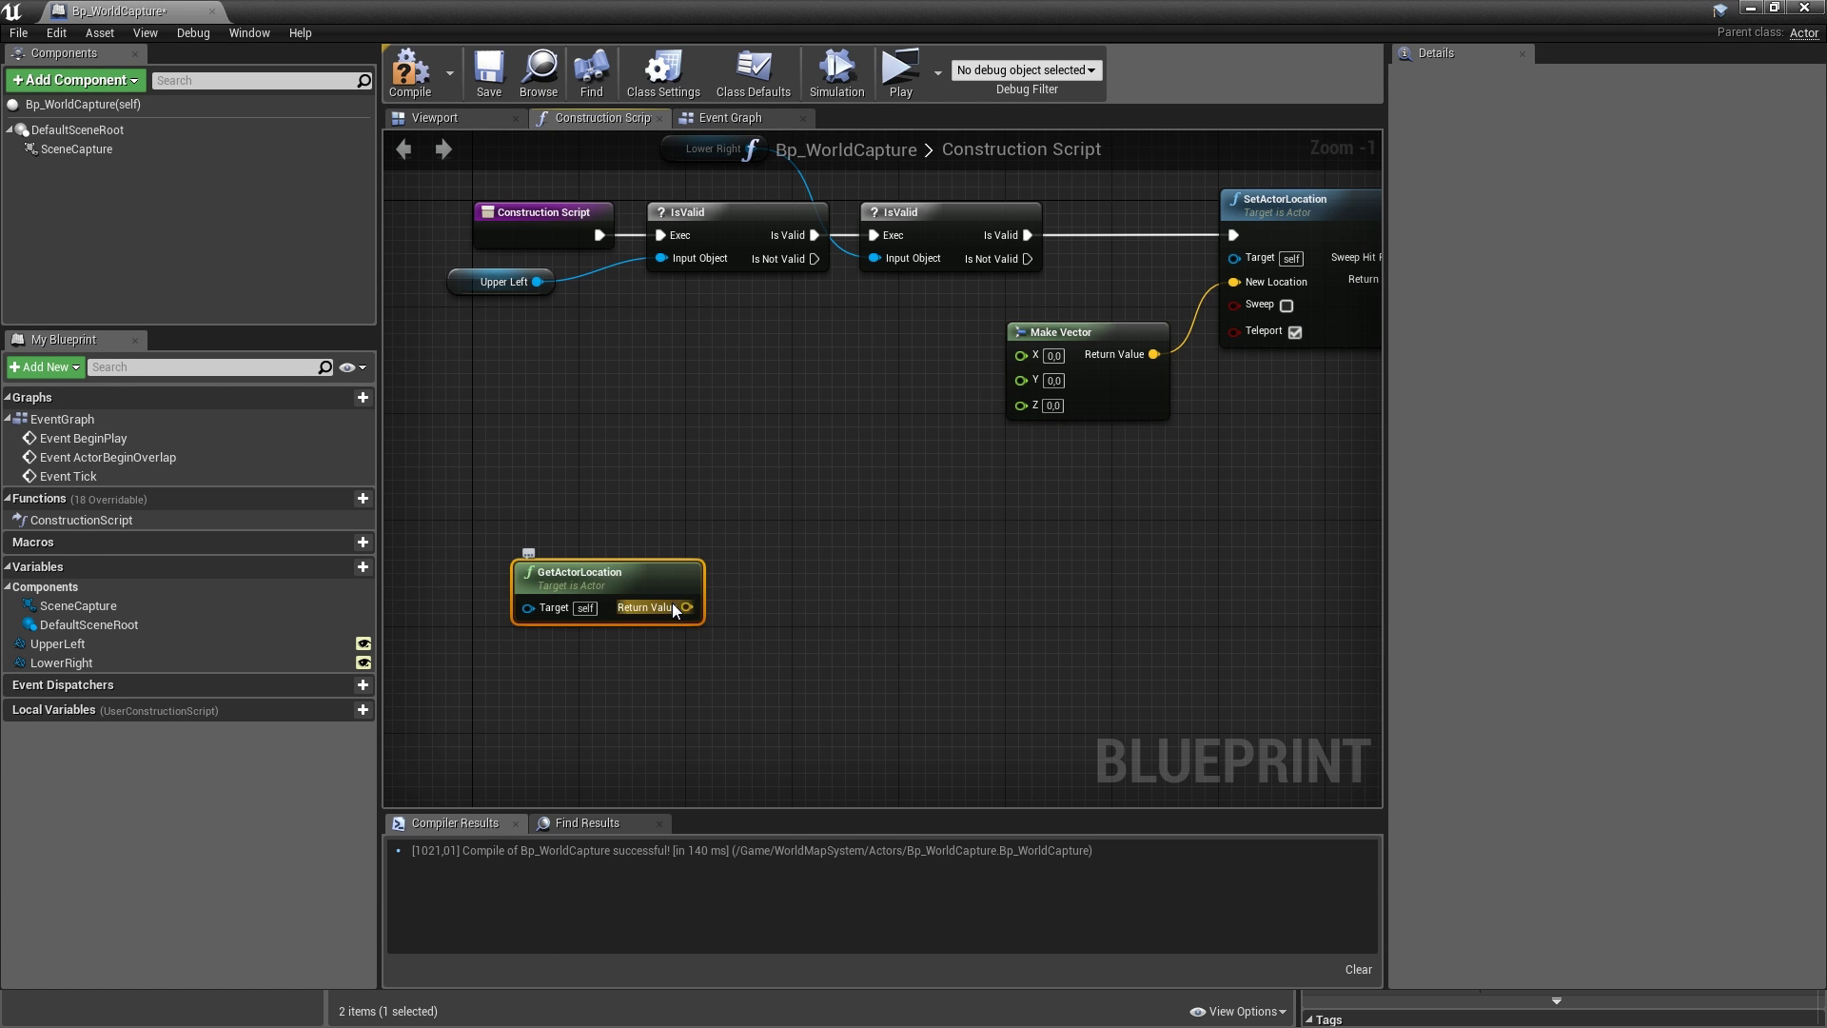
- Break the self location vector, connect its Z to Make Vector's Z input, and move Make Vector slightly lower
drag(686, 607, 773, 572)
text(break)
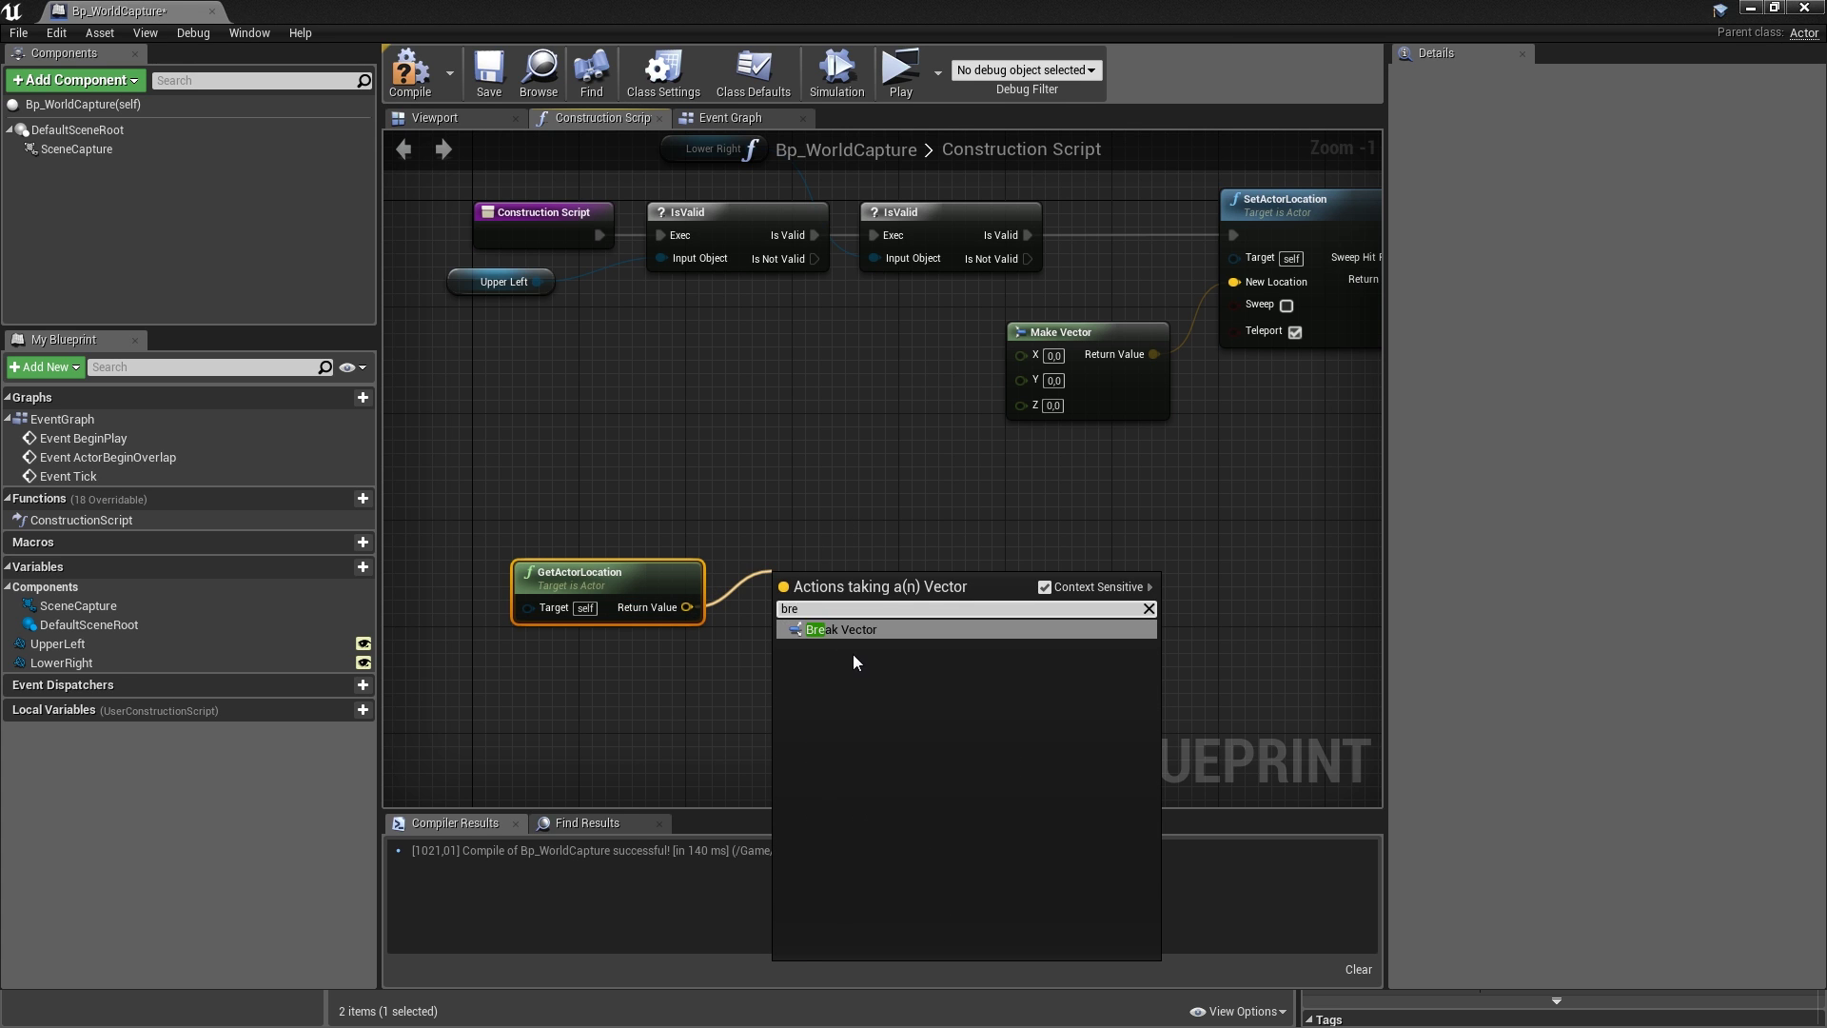
key(Return)
drag(862, 647, 1020, 409)
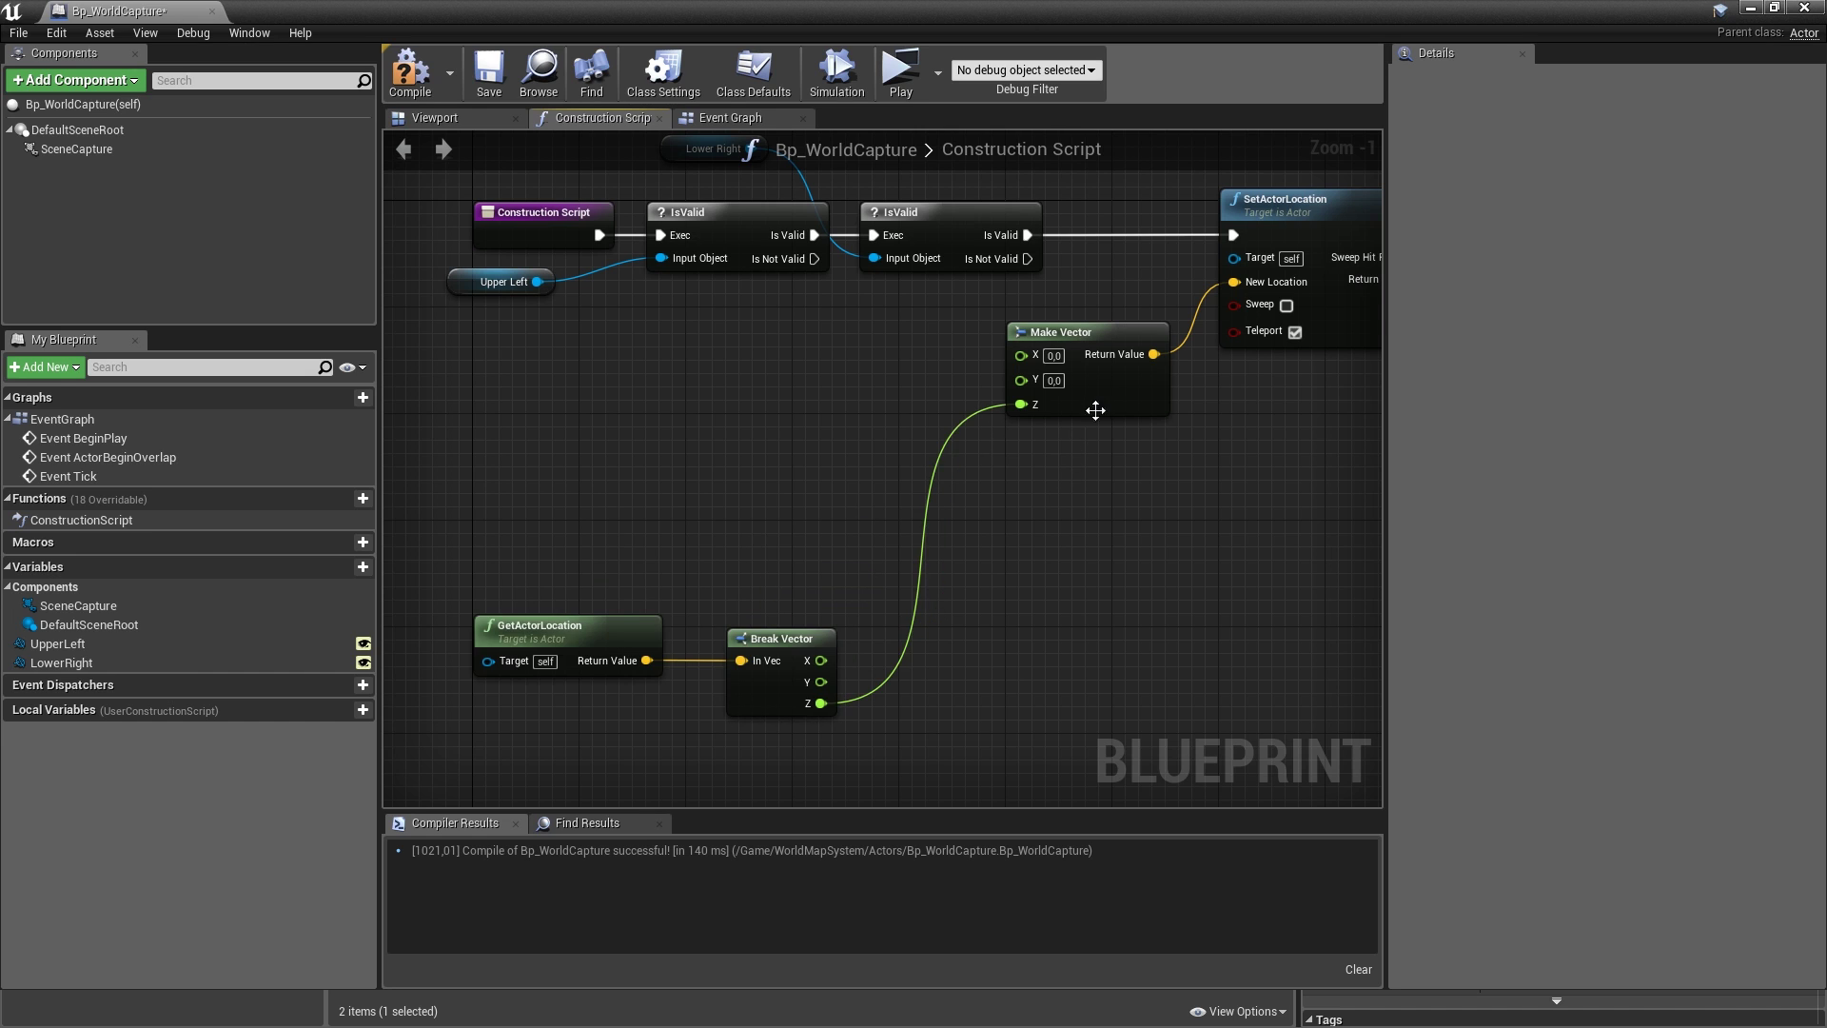
drag(1095, 408, 1107, 457)
click(1142, 542)
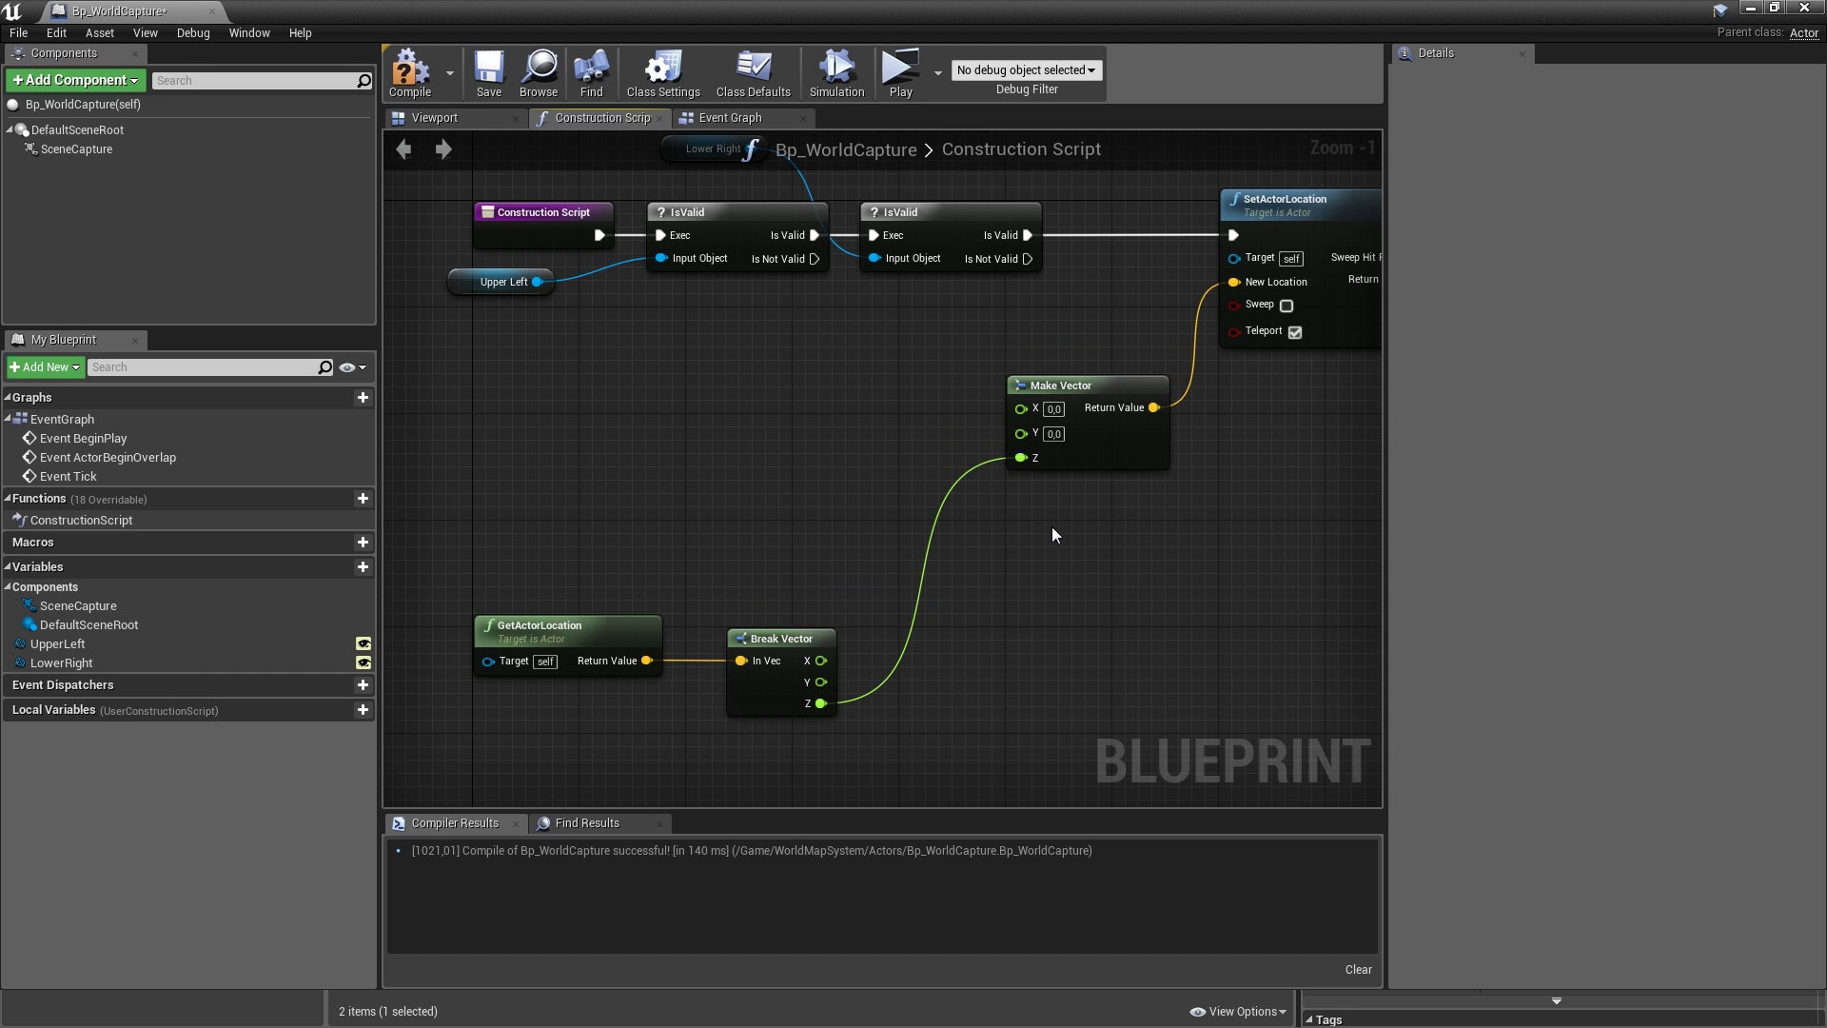
- Place another UpperLeft getter below the validity checks and connect it to its own GetActorLocation node
scroll(1052, 527, down, 1)
scroll(951, 522, up, 1)
right_drag(824, 493, 890, 543)
click(812, 194)
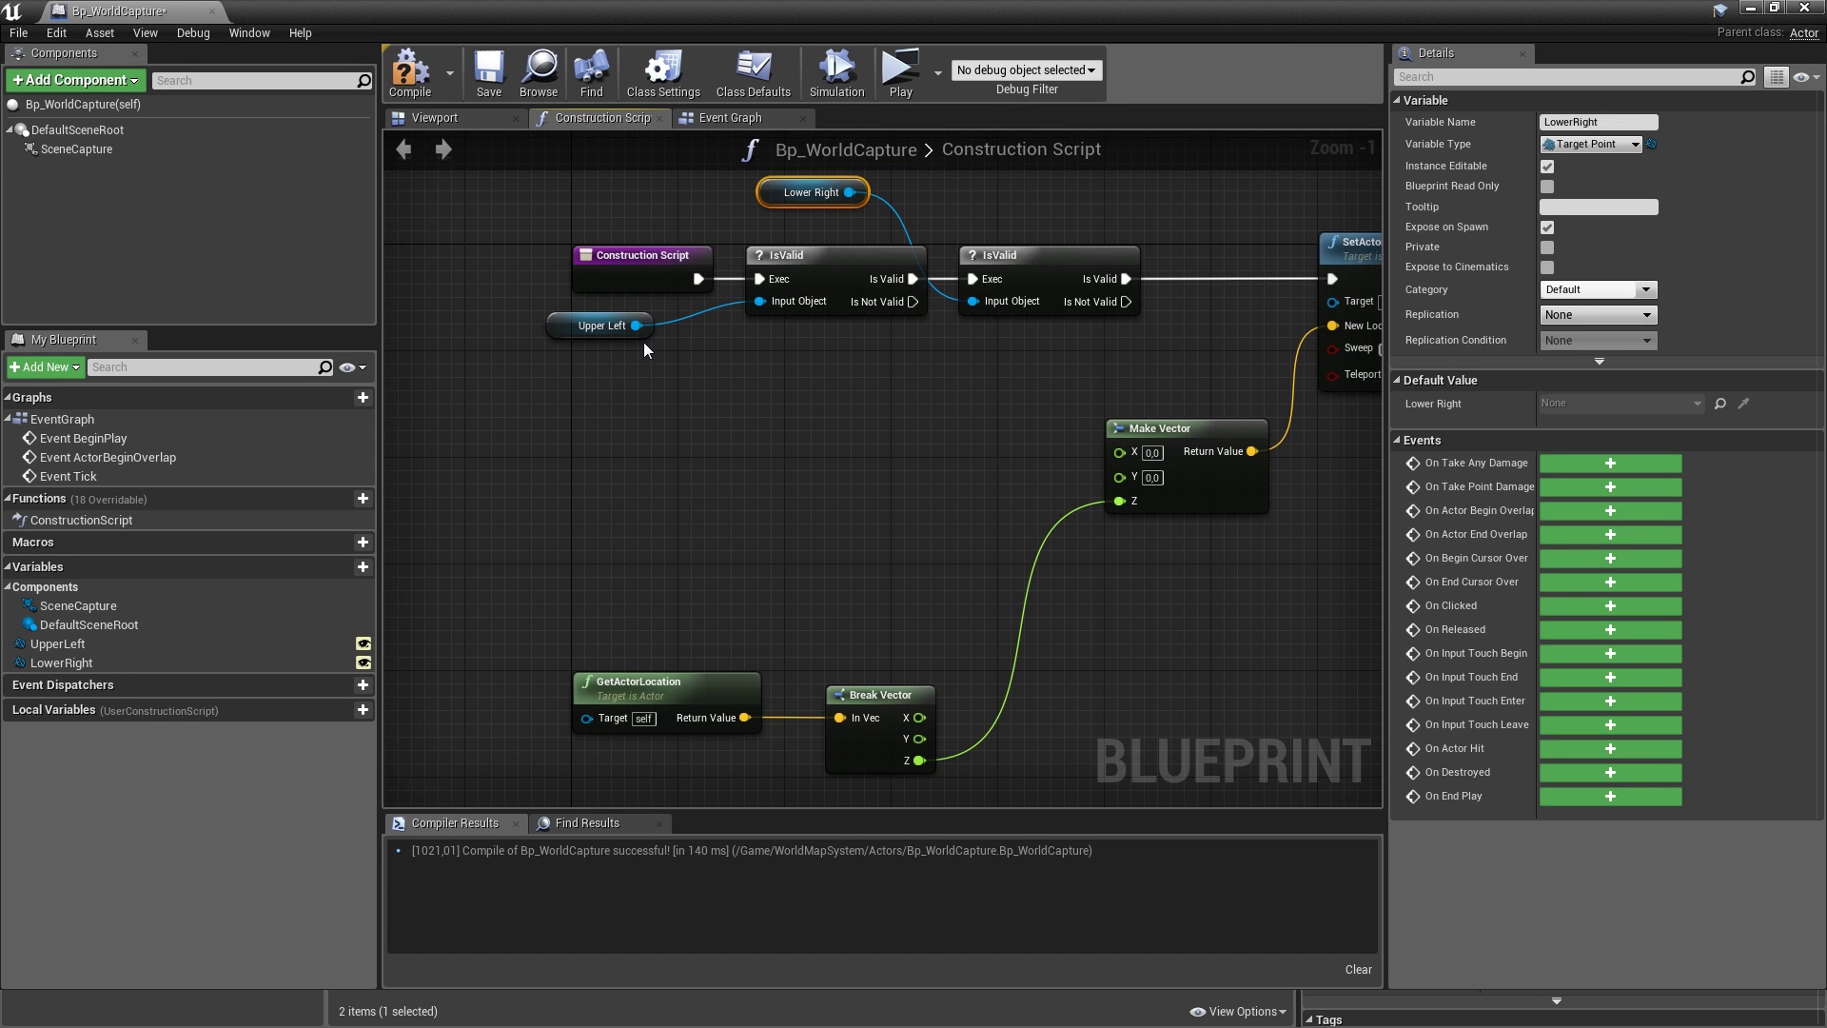
click(752, 413)
drag(171, 636, 633, 428)
text(get )
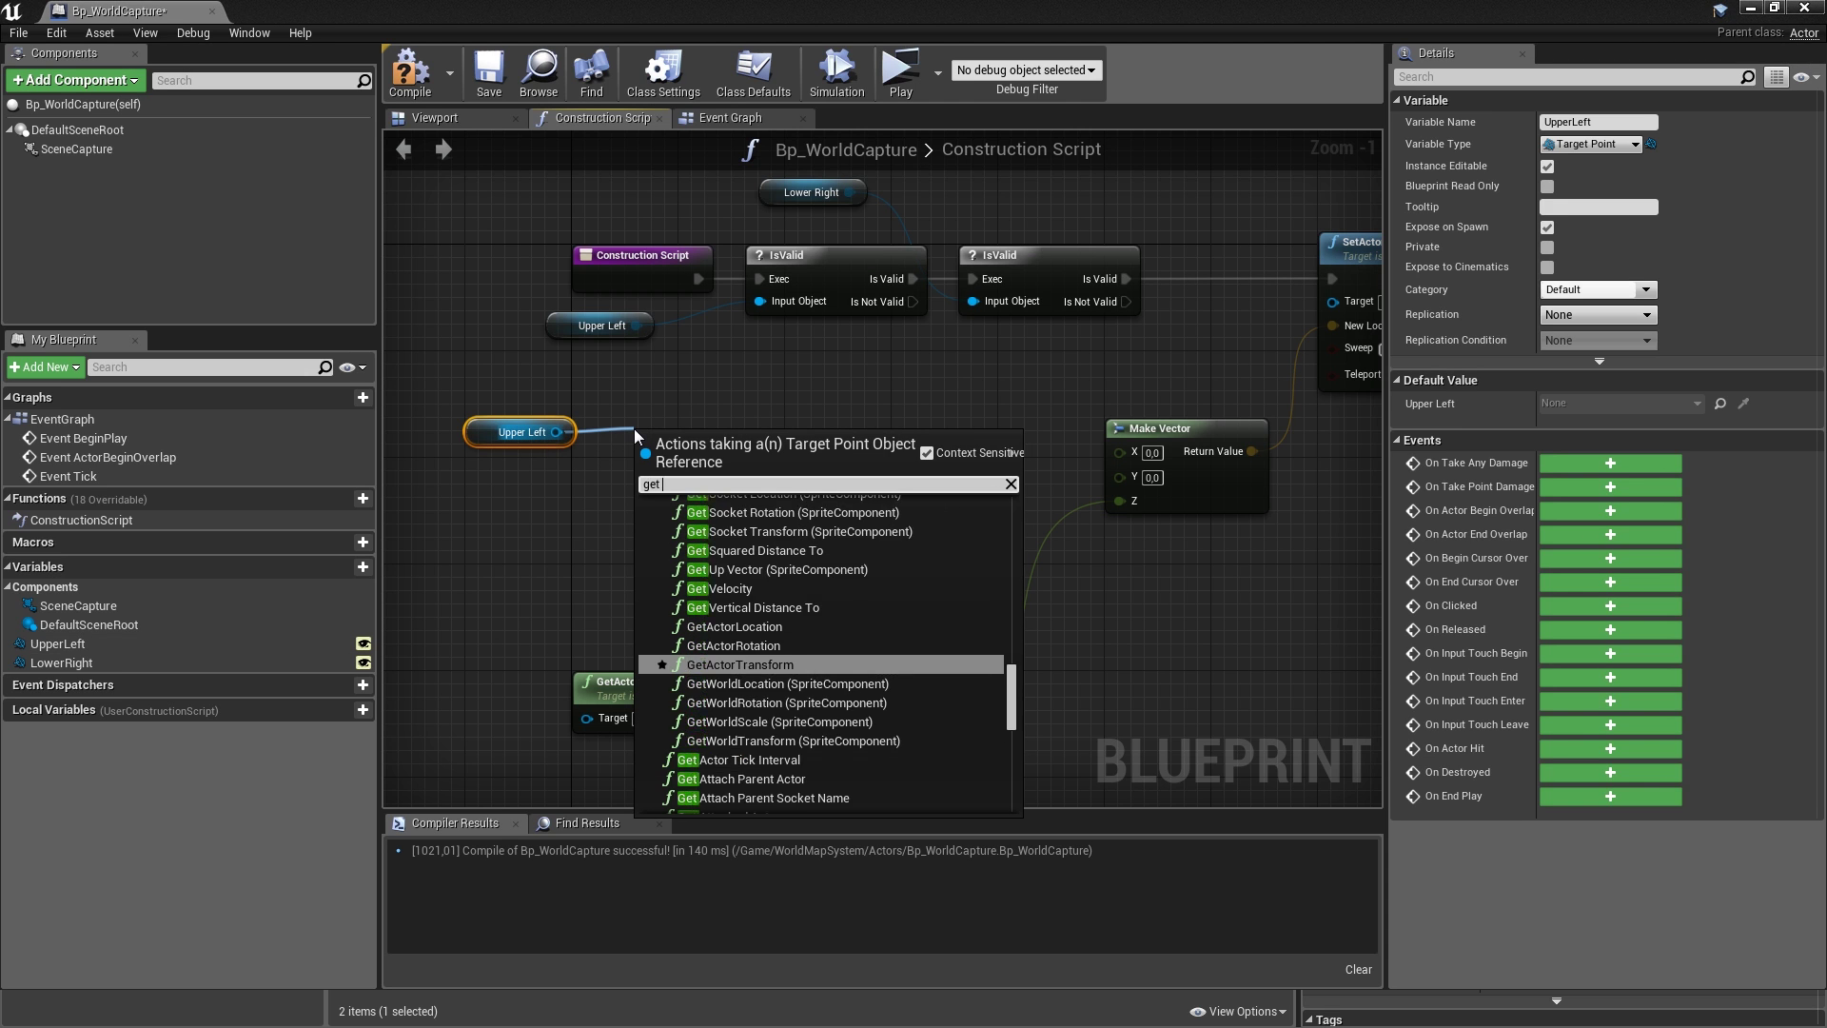
text(actorloca)
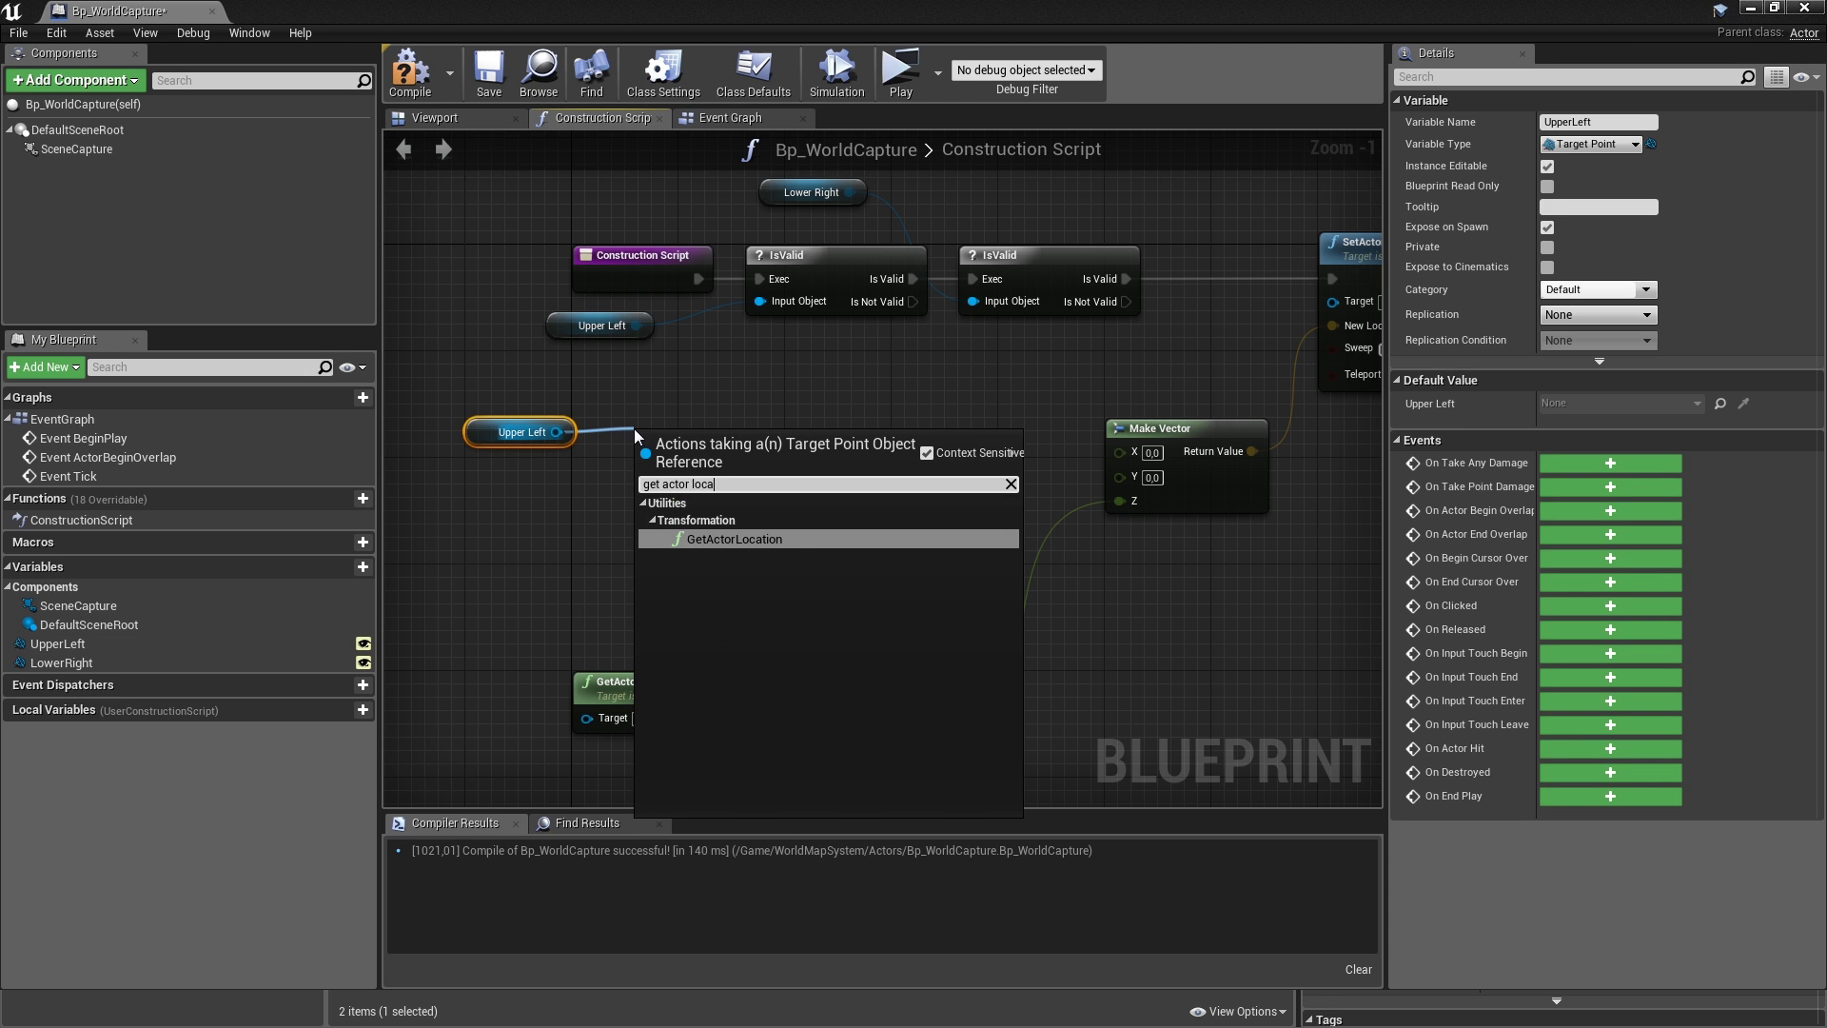
key(Return)
drag(651, 423, 650, 401)
- Add a vector + vector node whose first input takes the UpperLeft target point's location
drag(746, 438, 816, 430)
text(+)
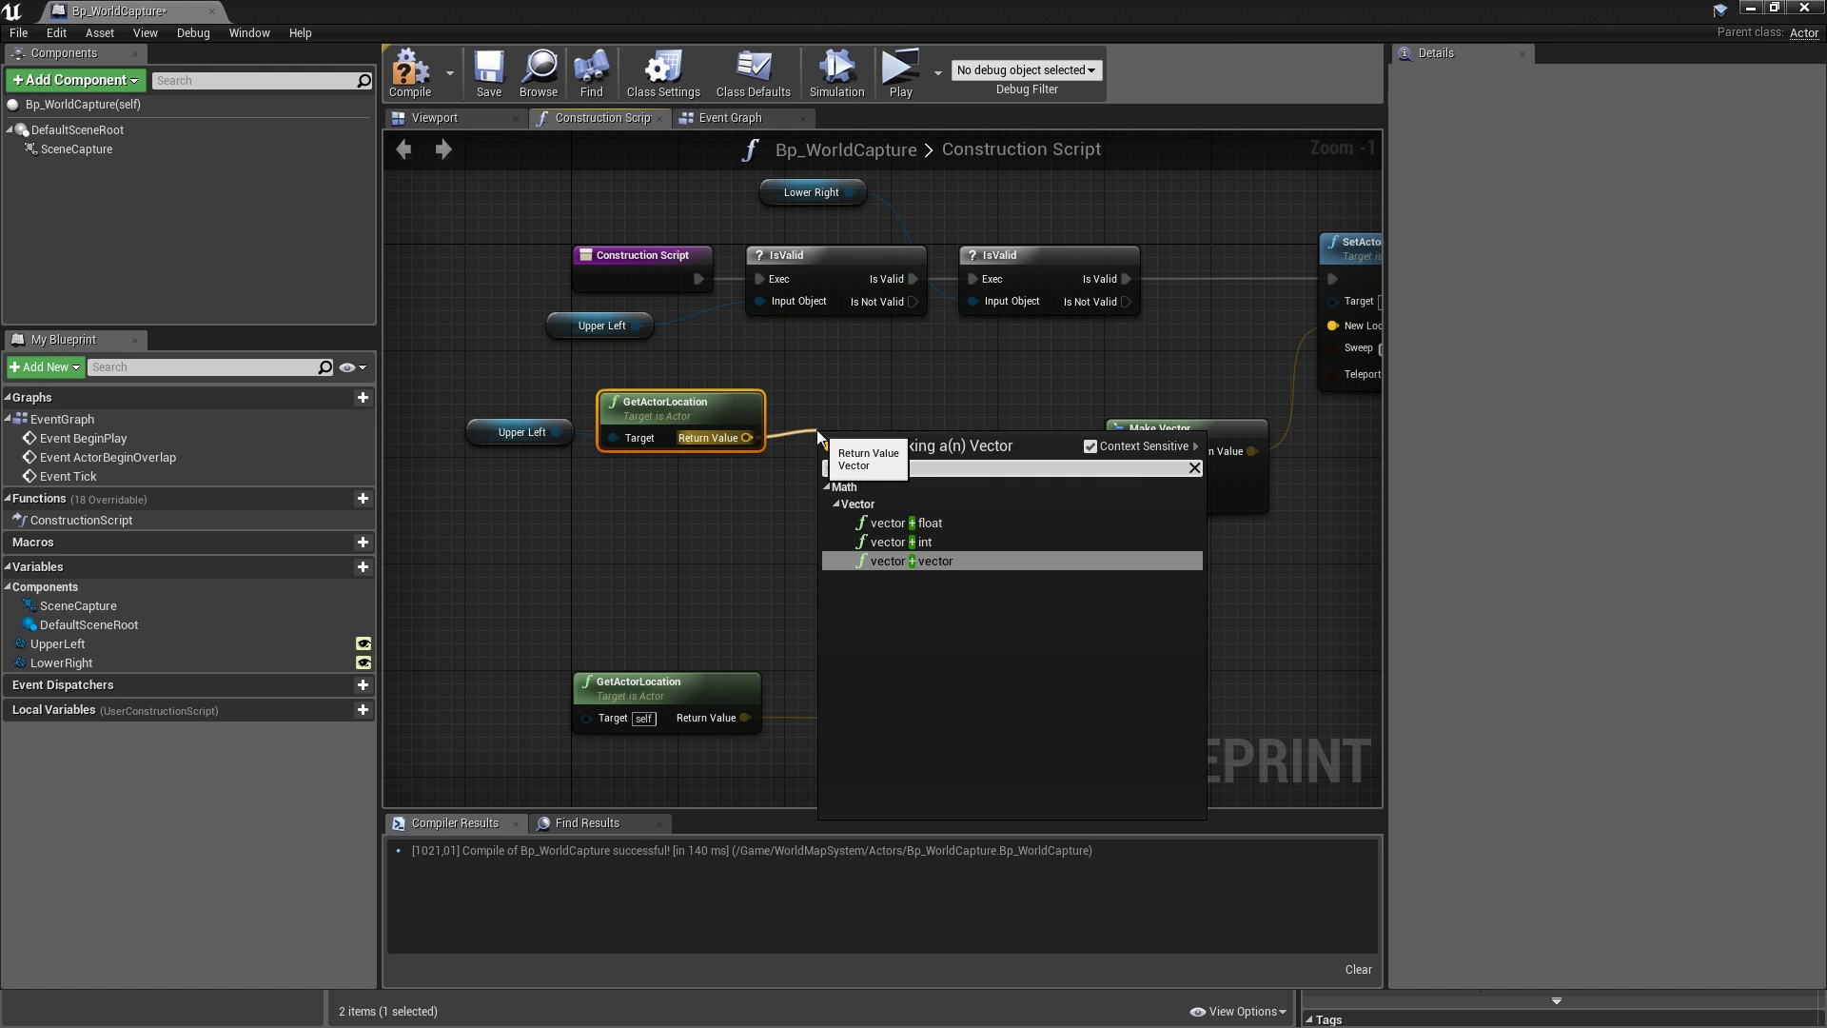
key(Return)
scroll(866, 498, up, 1)
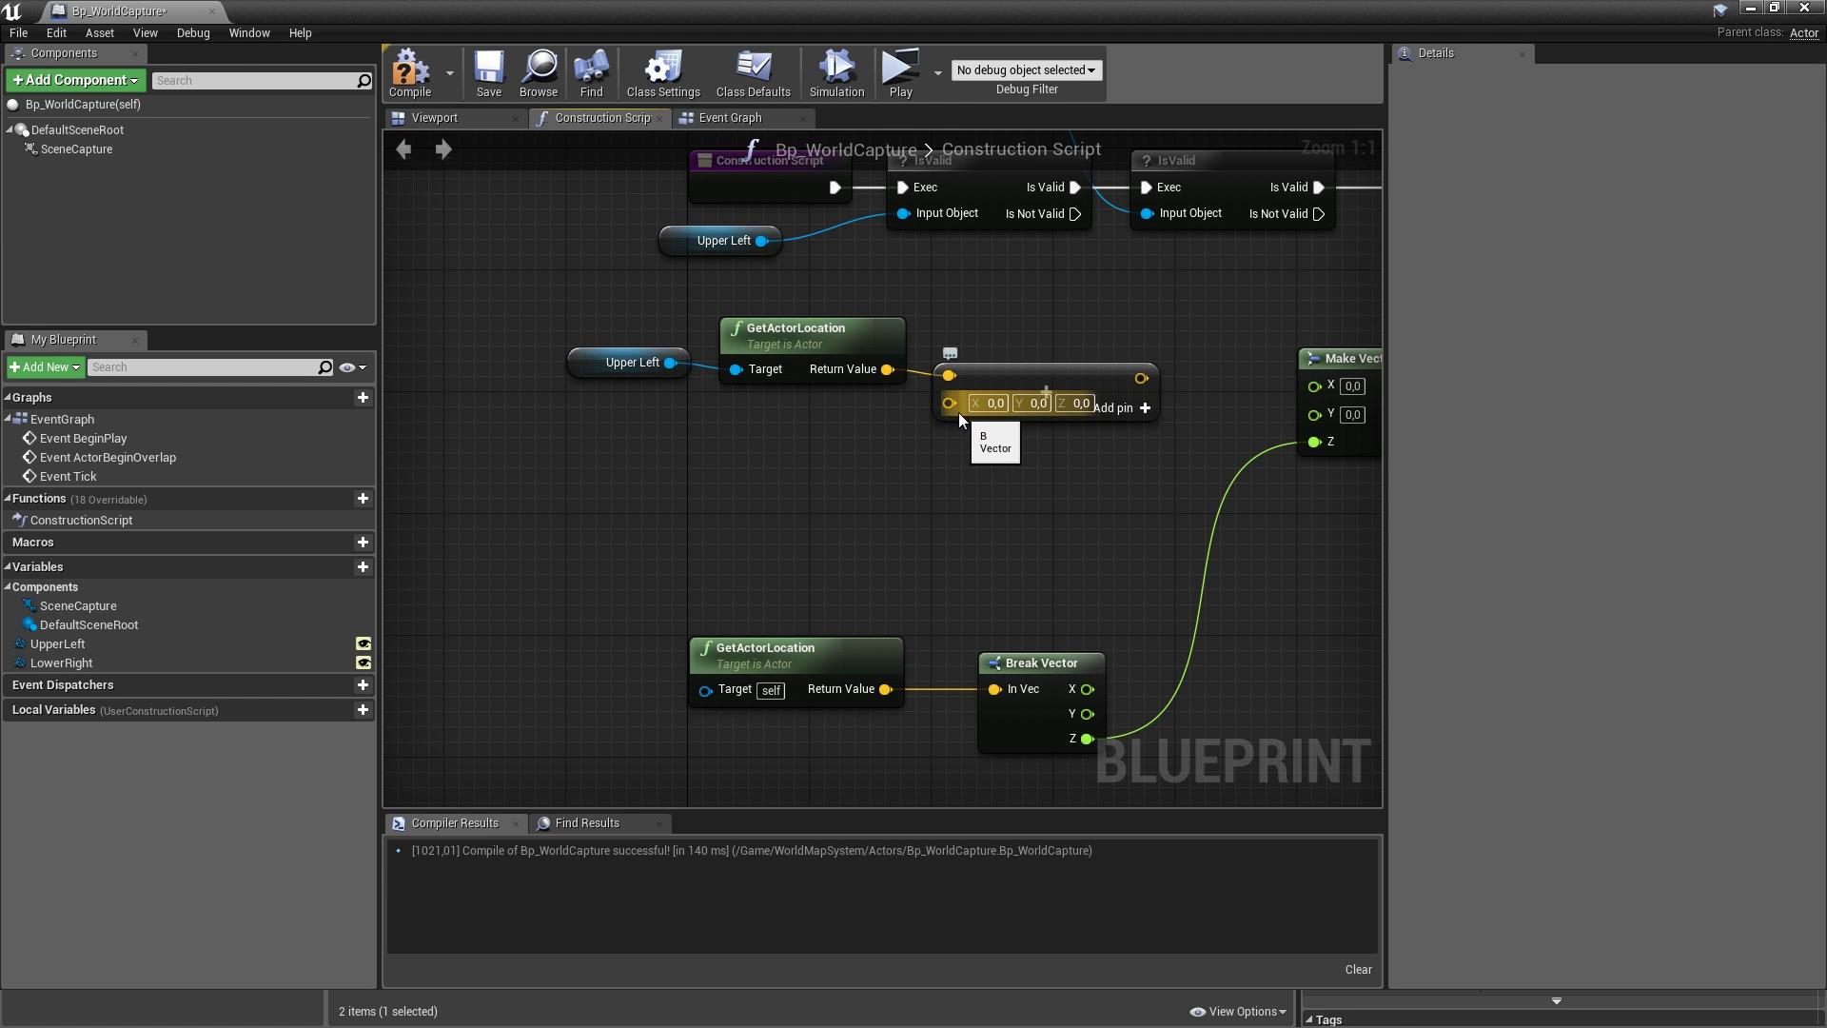
scroll(964, 431, down, 1)
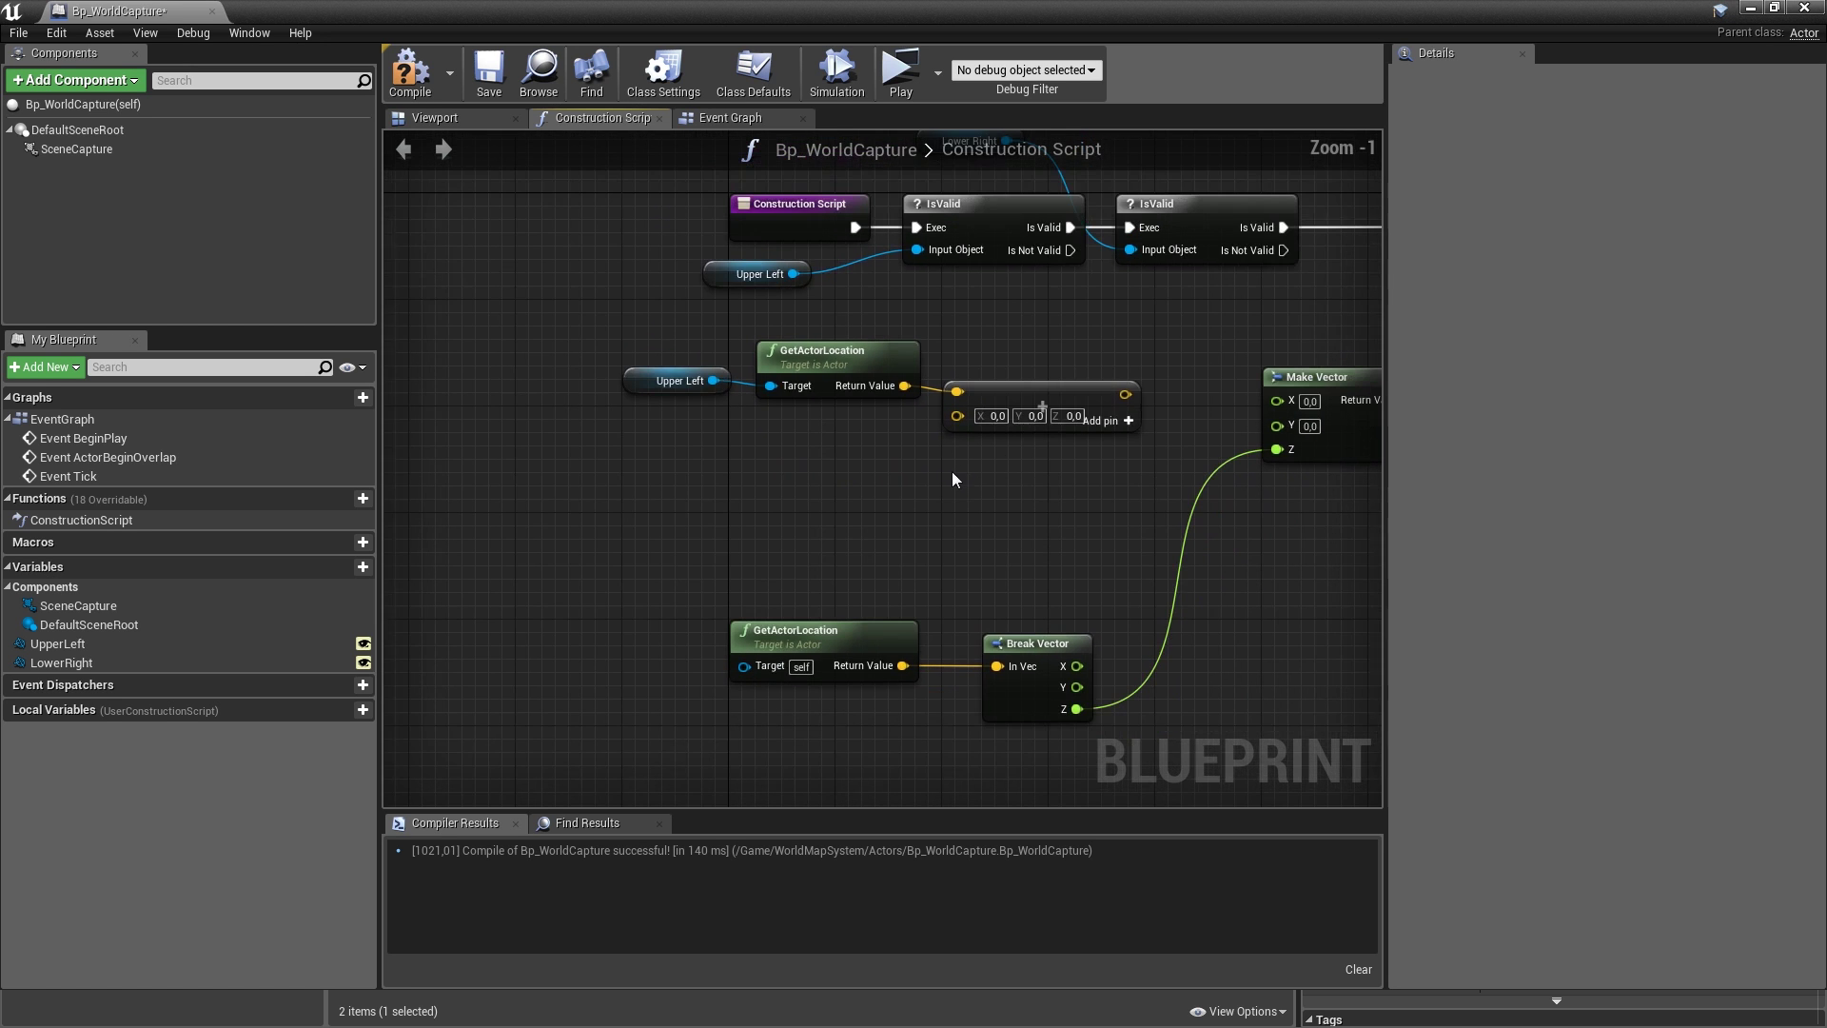
- Place a LowerRight getter below the UpperLeft one and connect it to its own GetActorLocation node
scroll(791, 498, up, 1)
drag(61, 662, 727, 535)
text(get actor location)
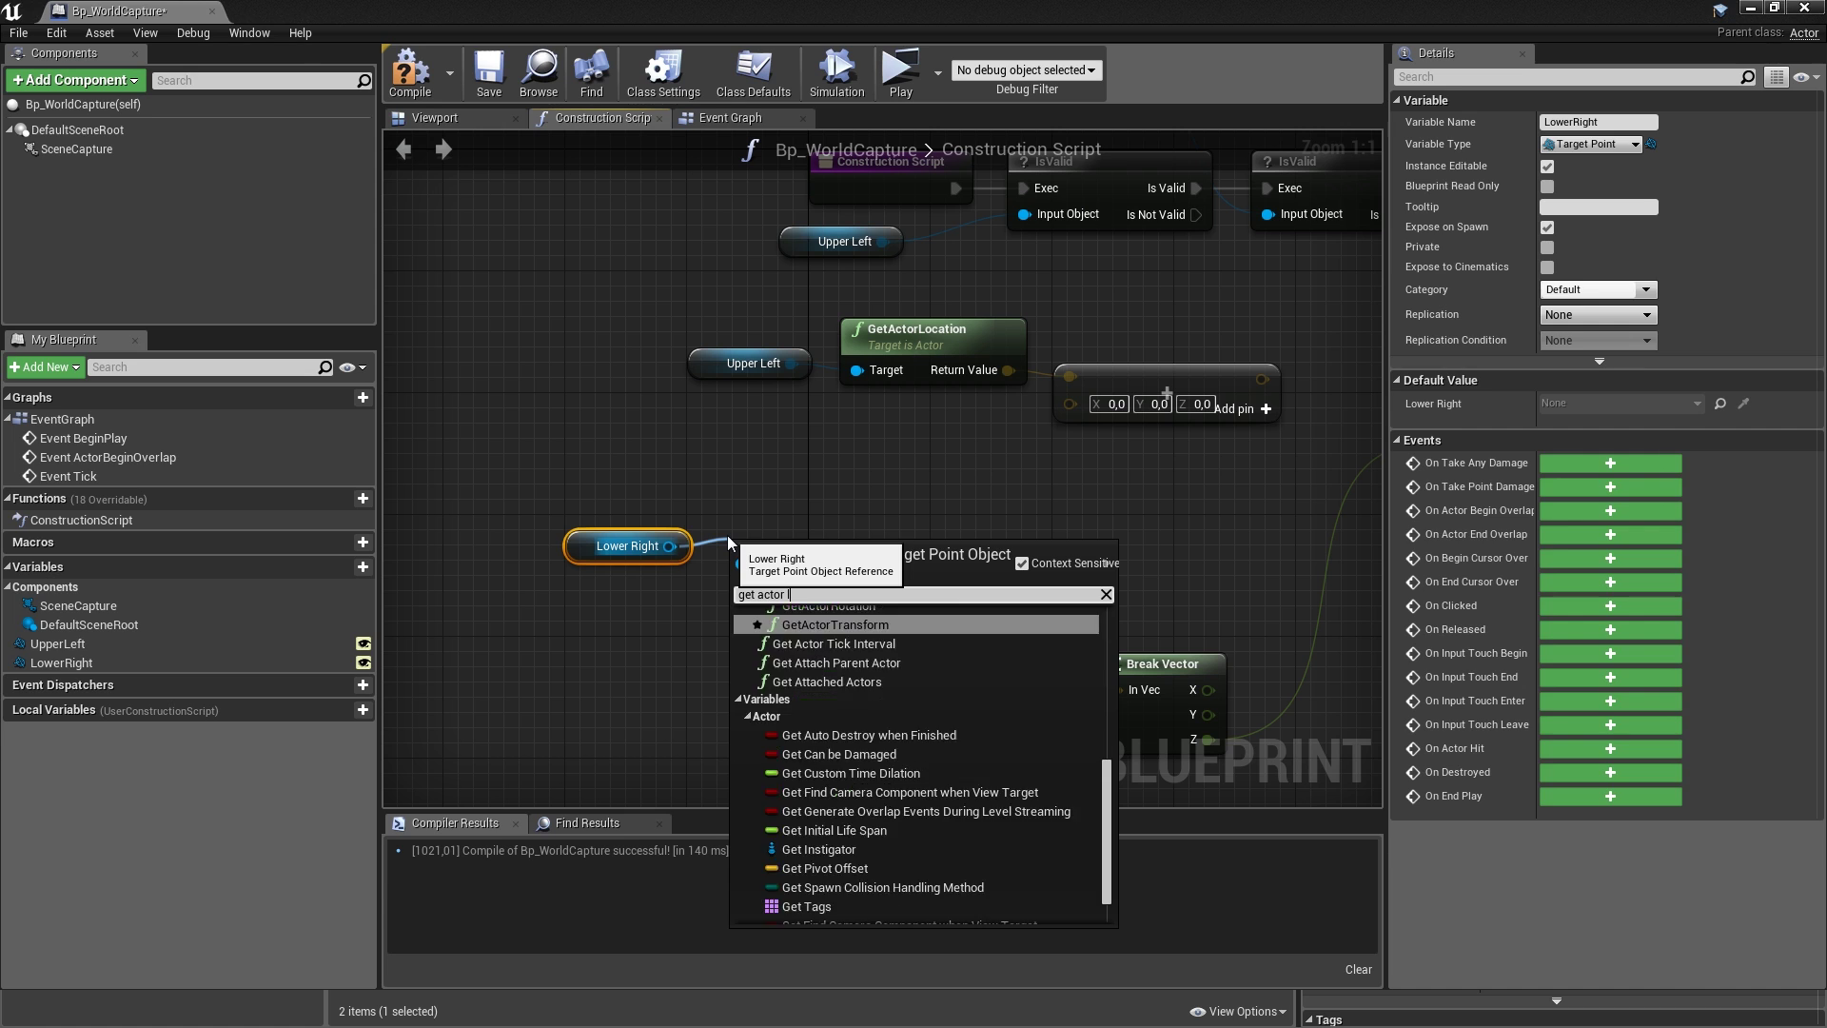
key(Return)
- Subtract the UpperLeft location from the LowerRight location with a vector - vector node, shifting the UpperLeft location nodes away from the addition node
drag(901, 598, 992, 539)
text(*)
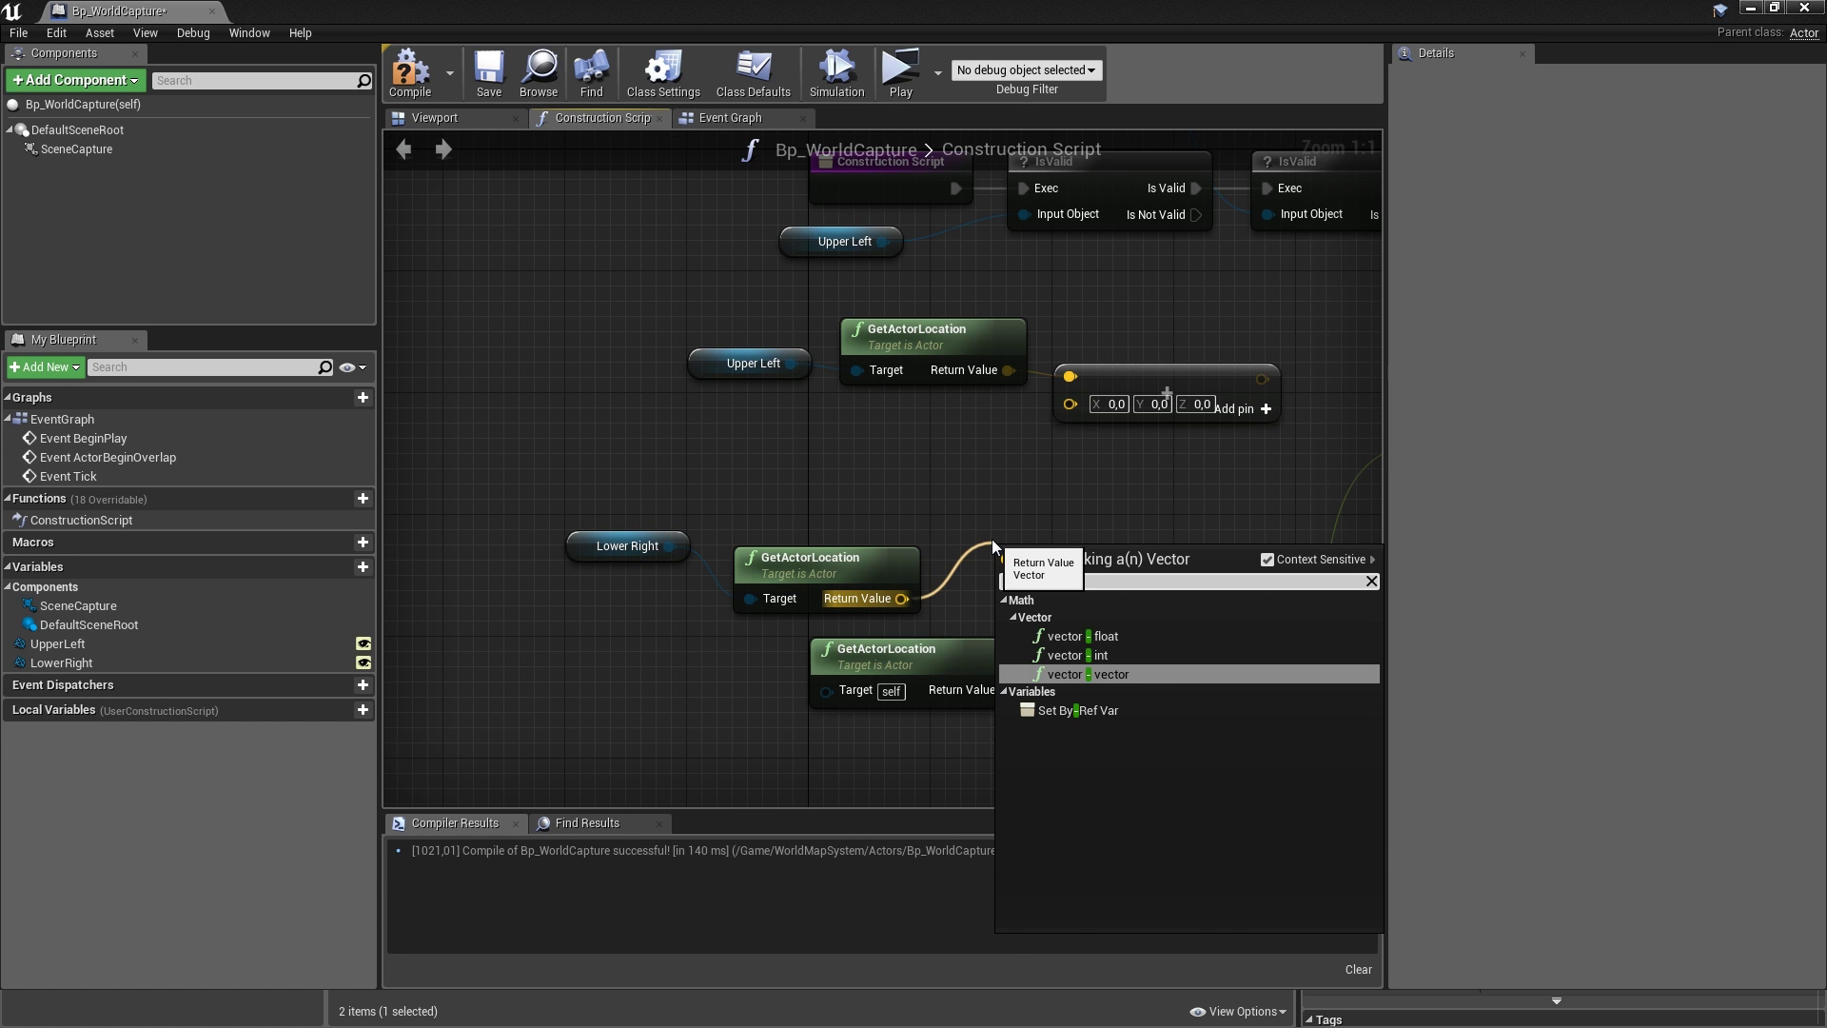
key(Up)
key(Down)
key(Return)
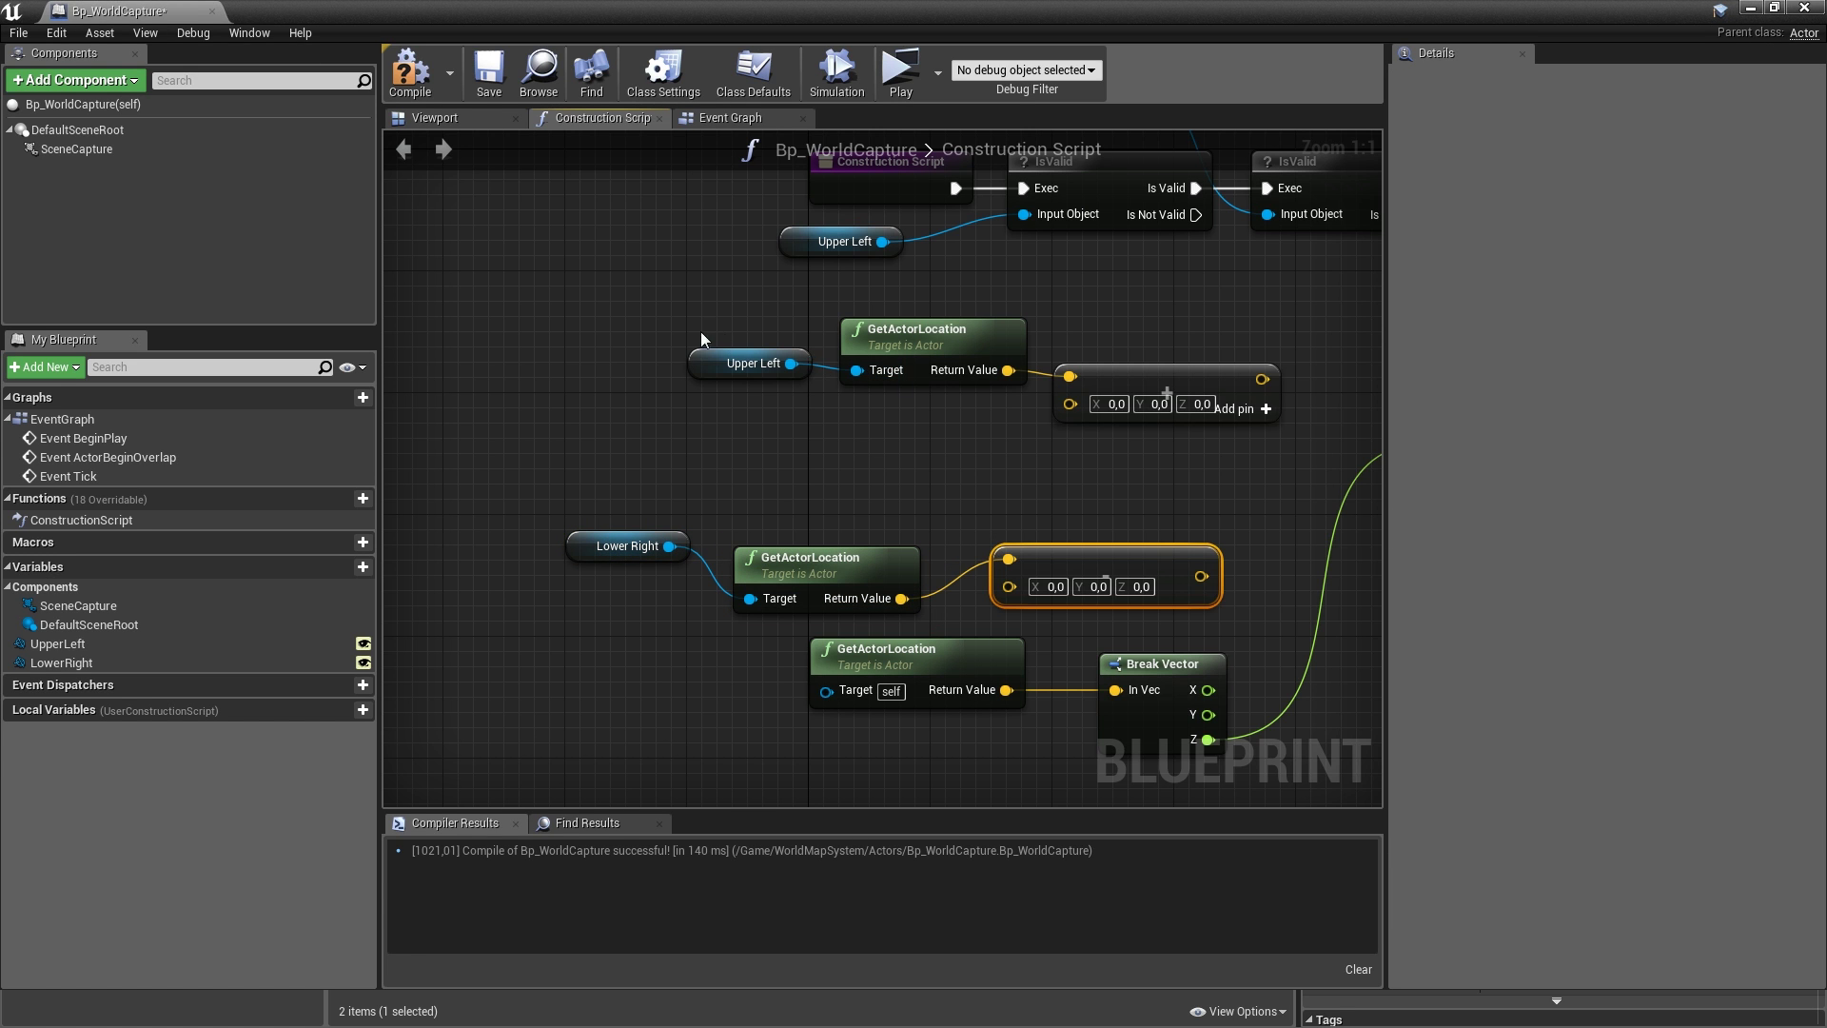
drag(700, 339, 628, 378)
drag(886, 384, 1037, 596)
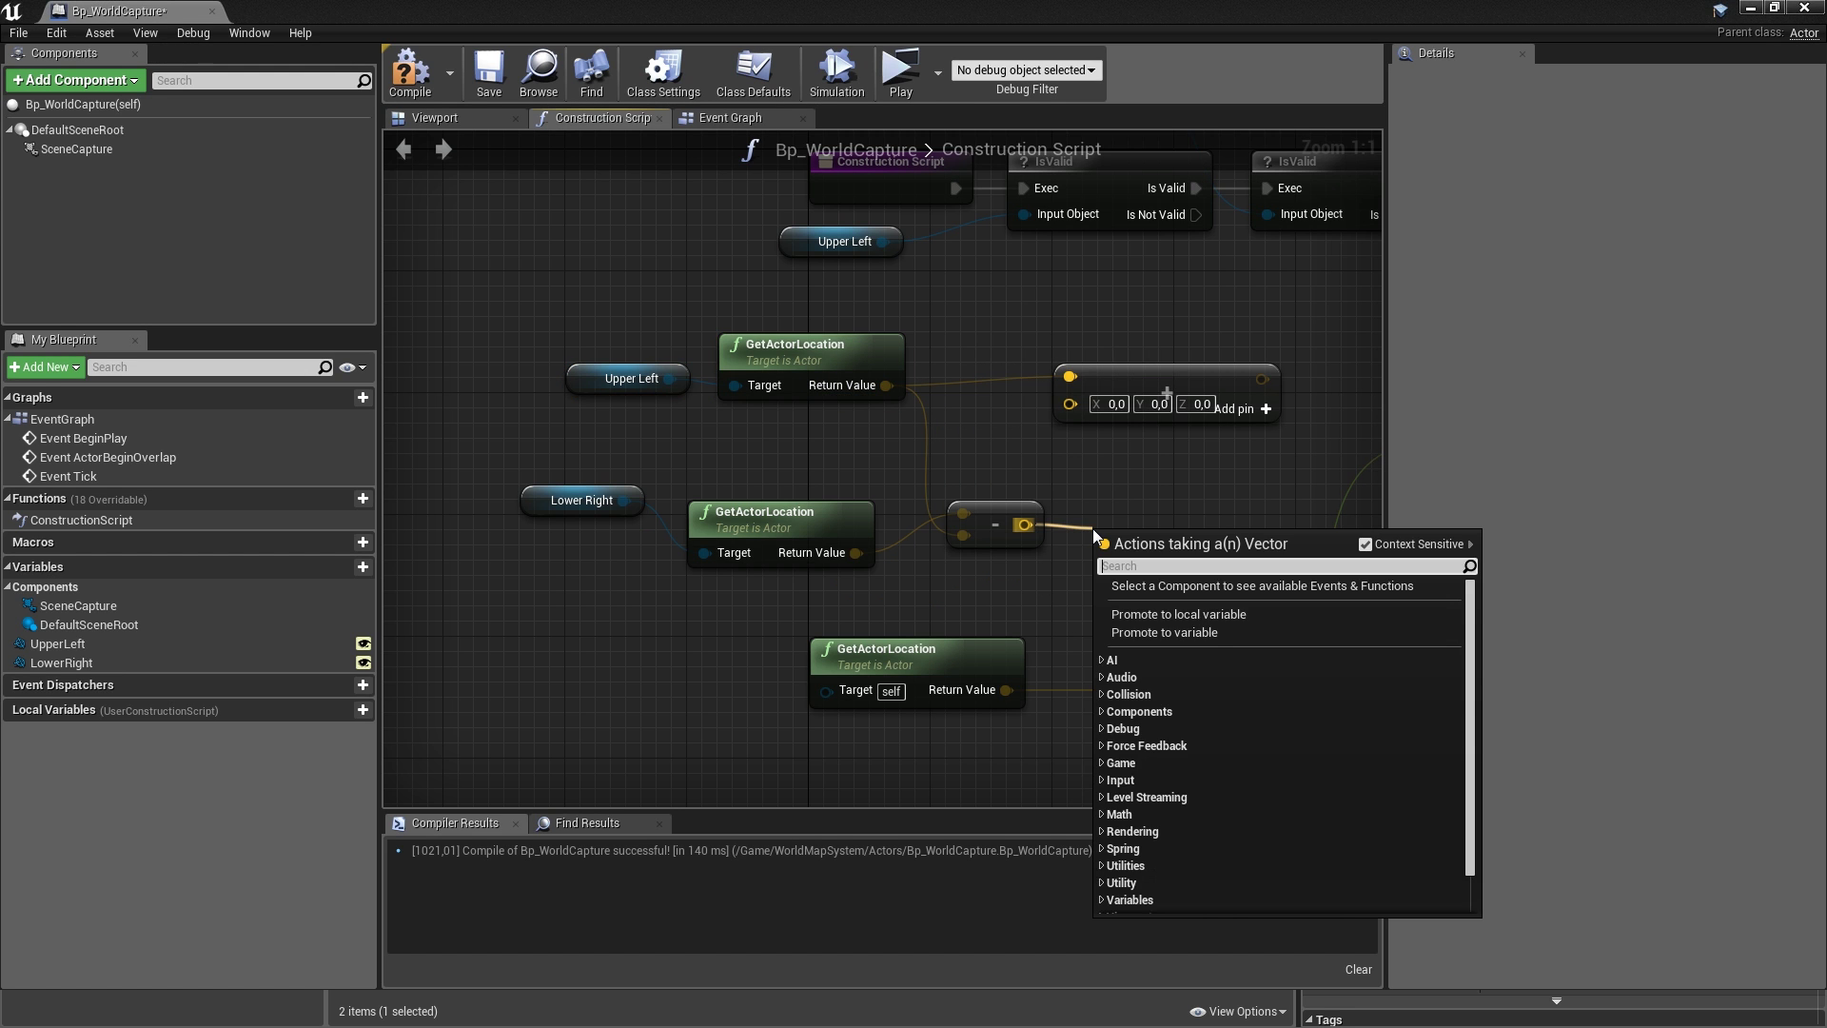
- Divide the location difference by 2.0 with a vector / float node placed beside the subtraction
text(/)
key(Up)
key(Up)
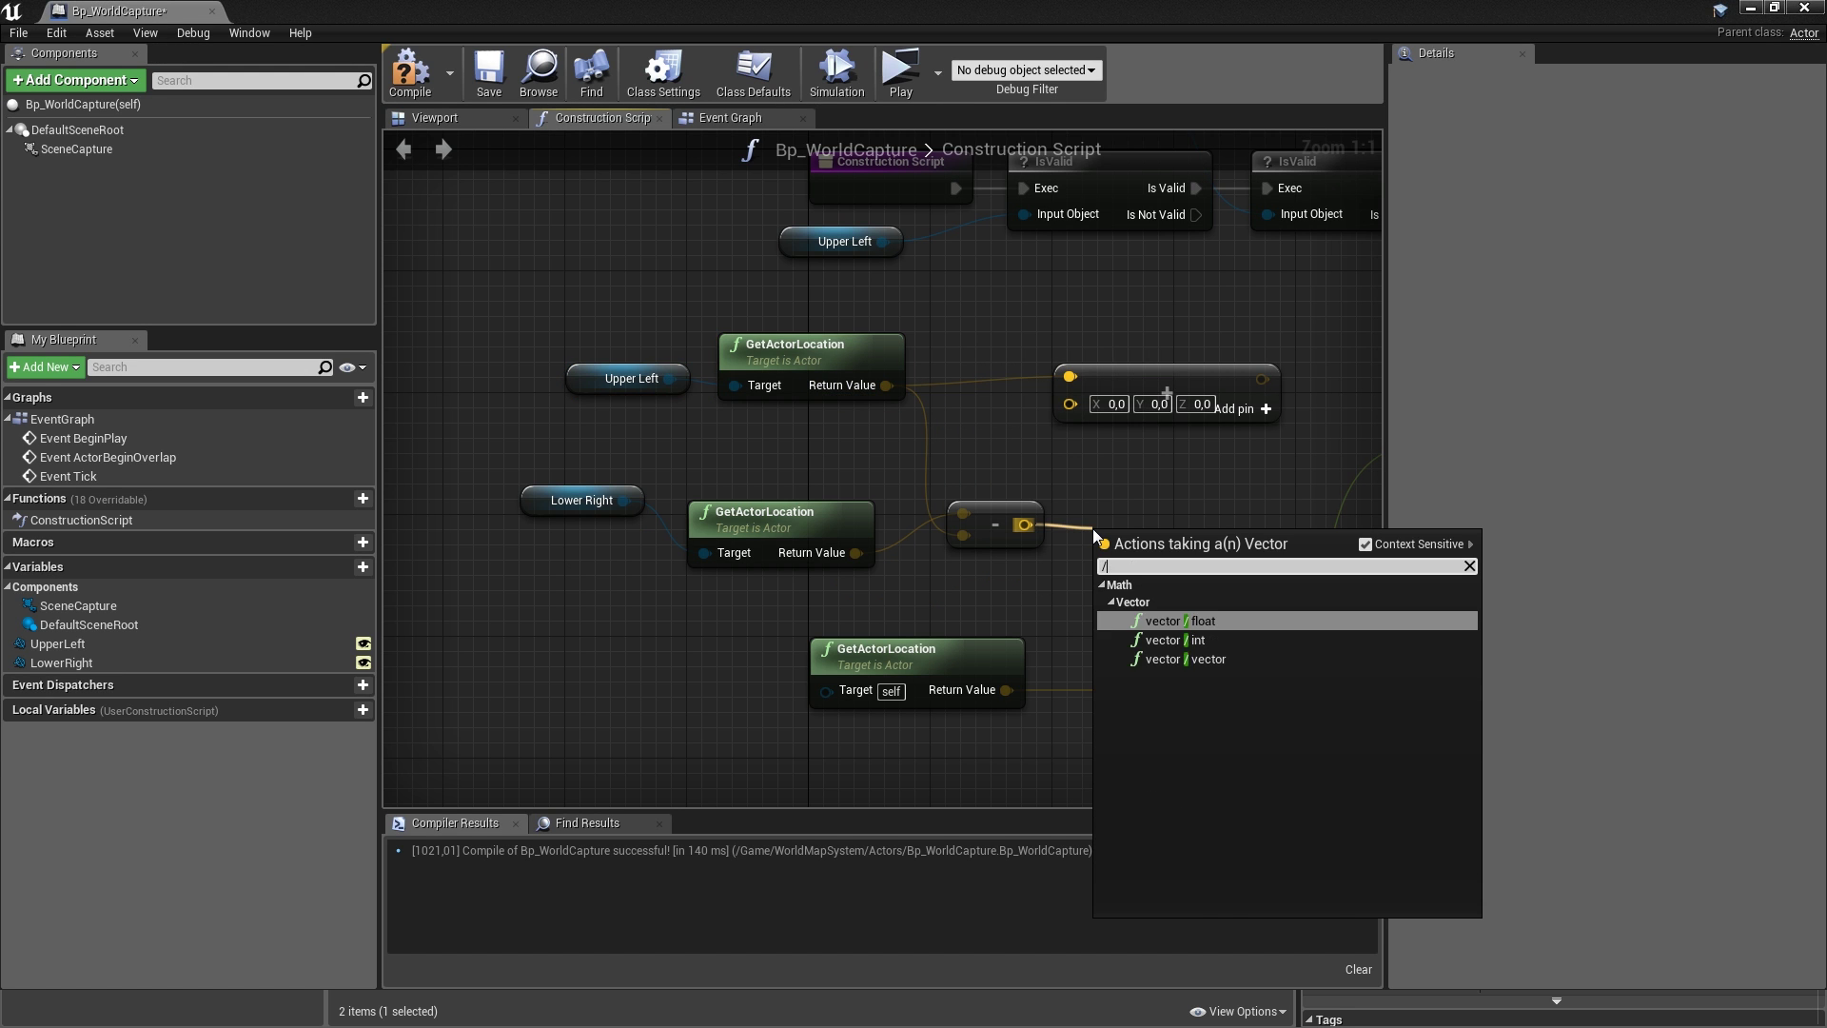
key(Return)
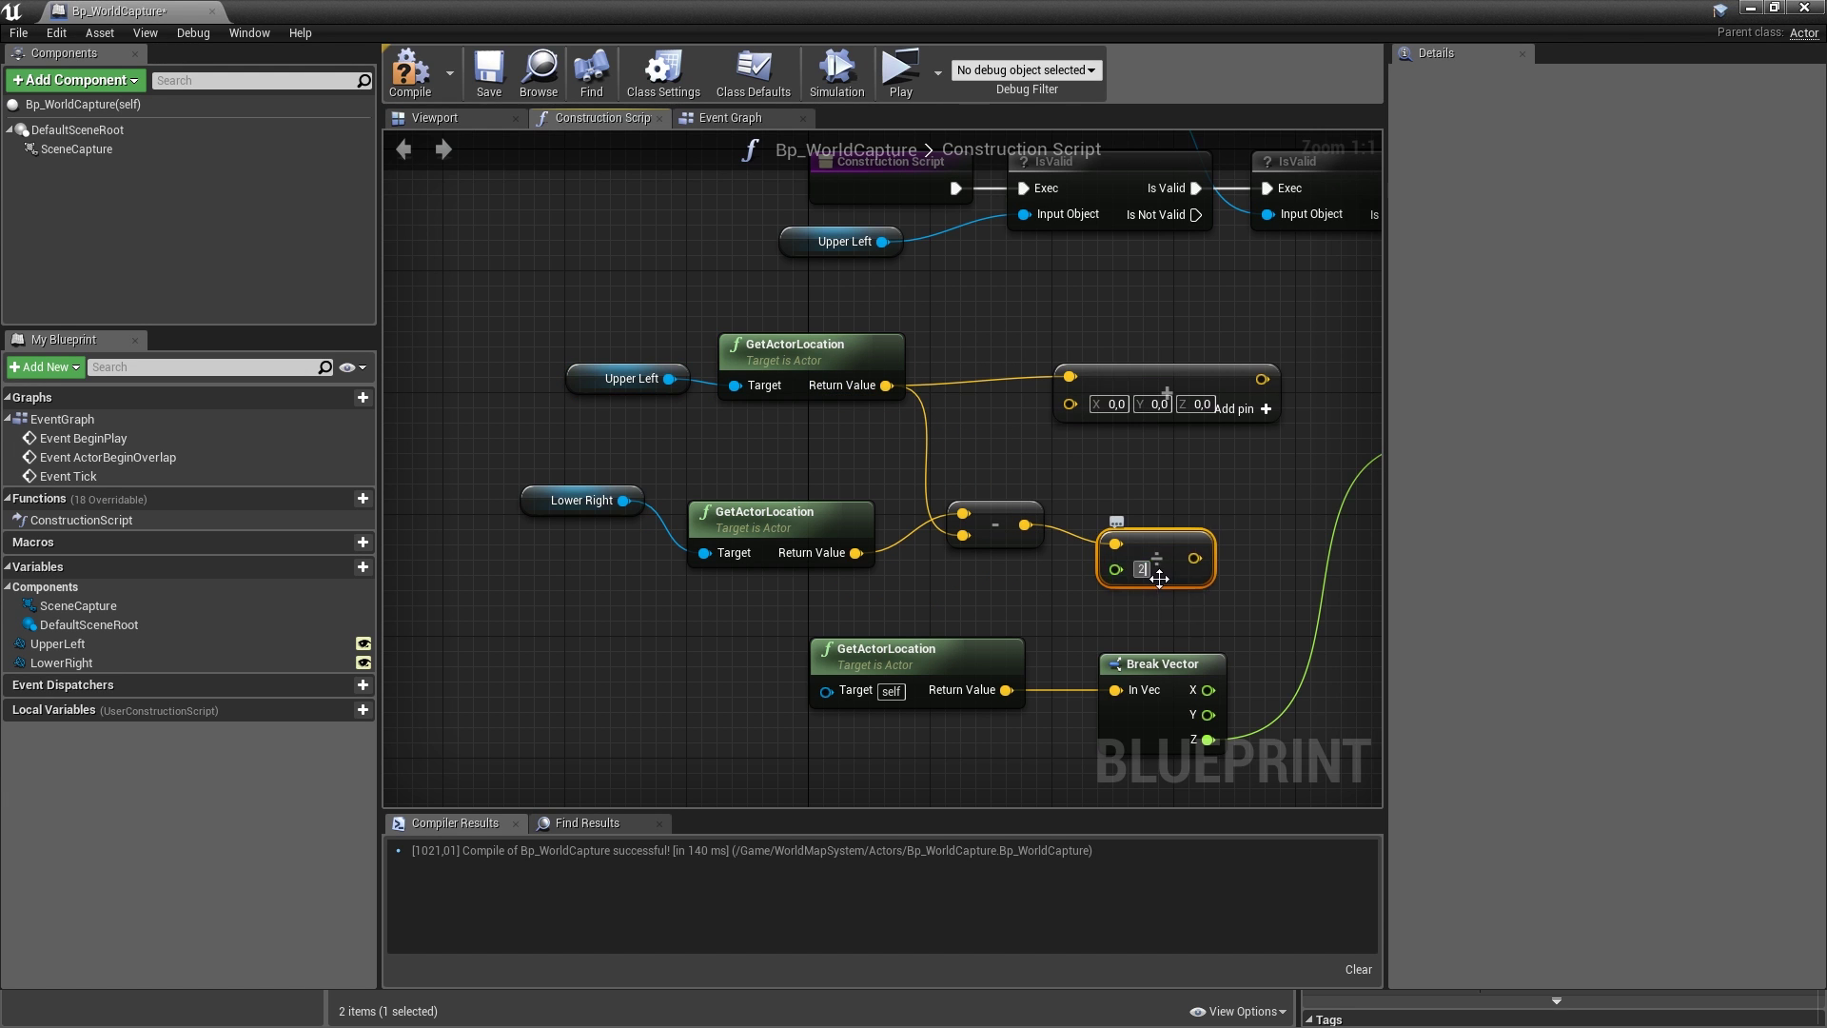
drag(1159, 577, 1126, 530)
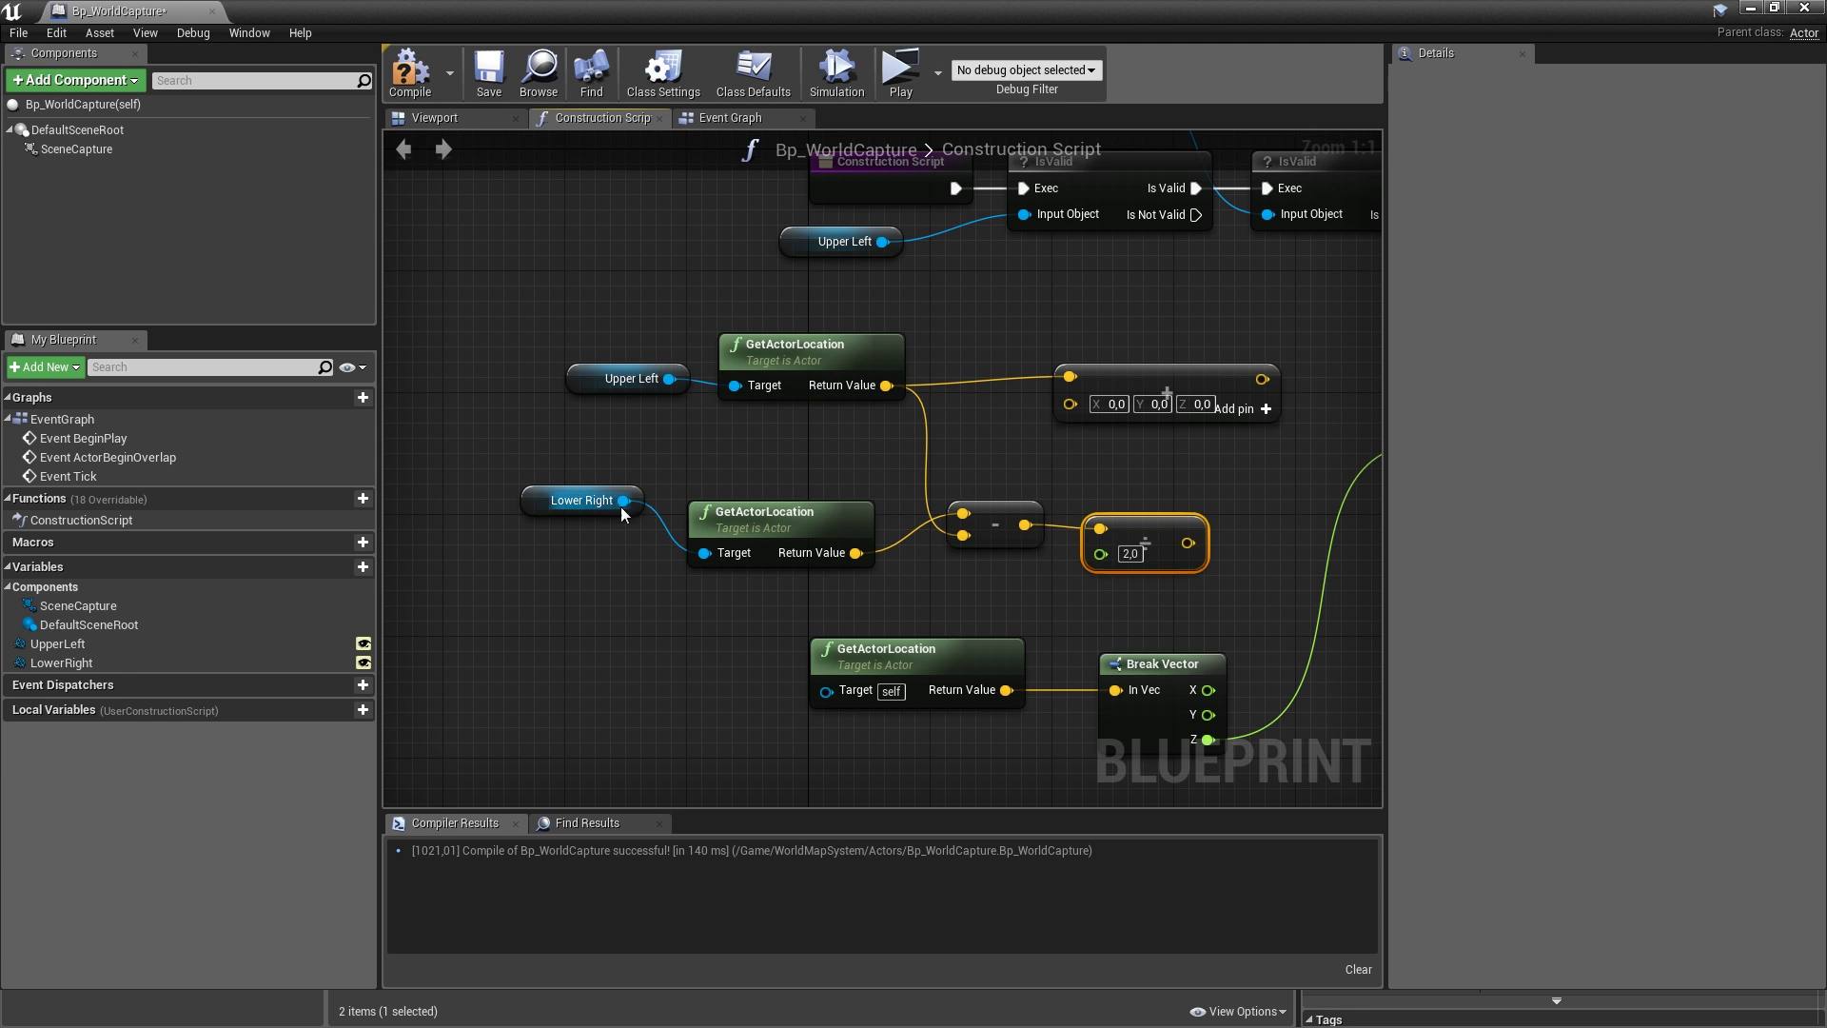
- Feed the halved difference into the addition node and route the sum's X and Y through a Break Vector into Make Vector
right_drag(1094, 570, 932, 587)
scroll(982, 573, down, 1)
scroll(1056, 576, up, 1)
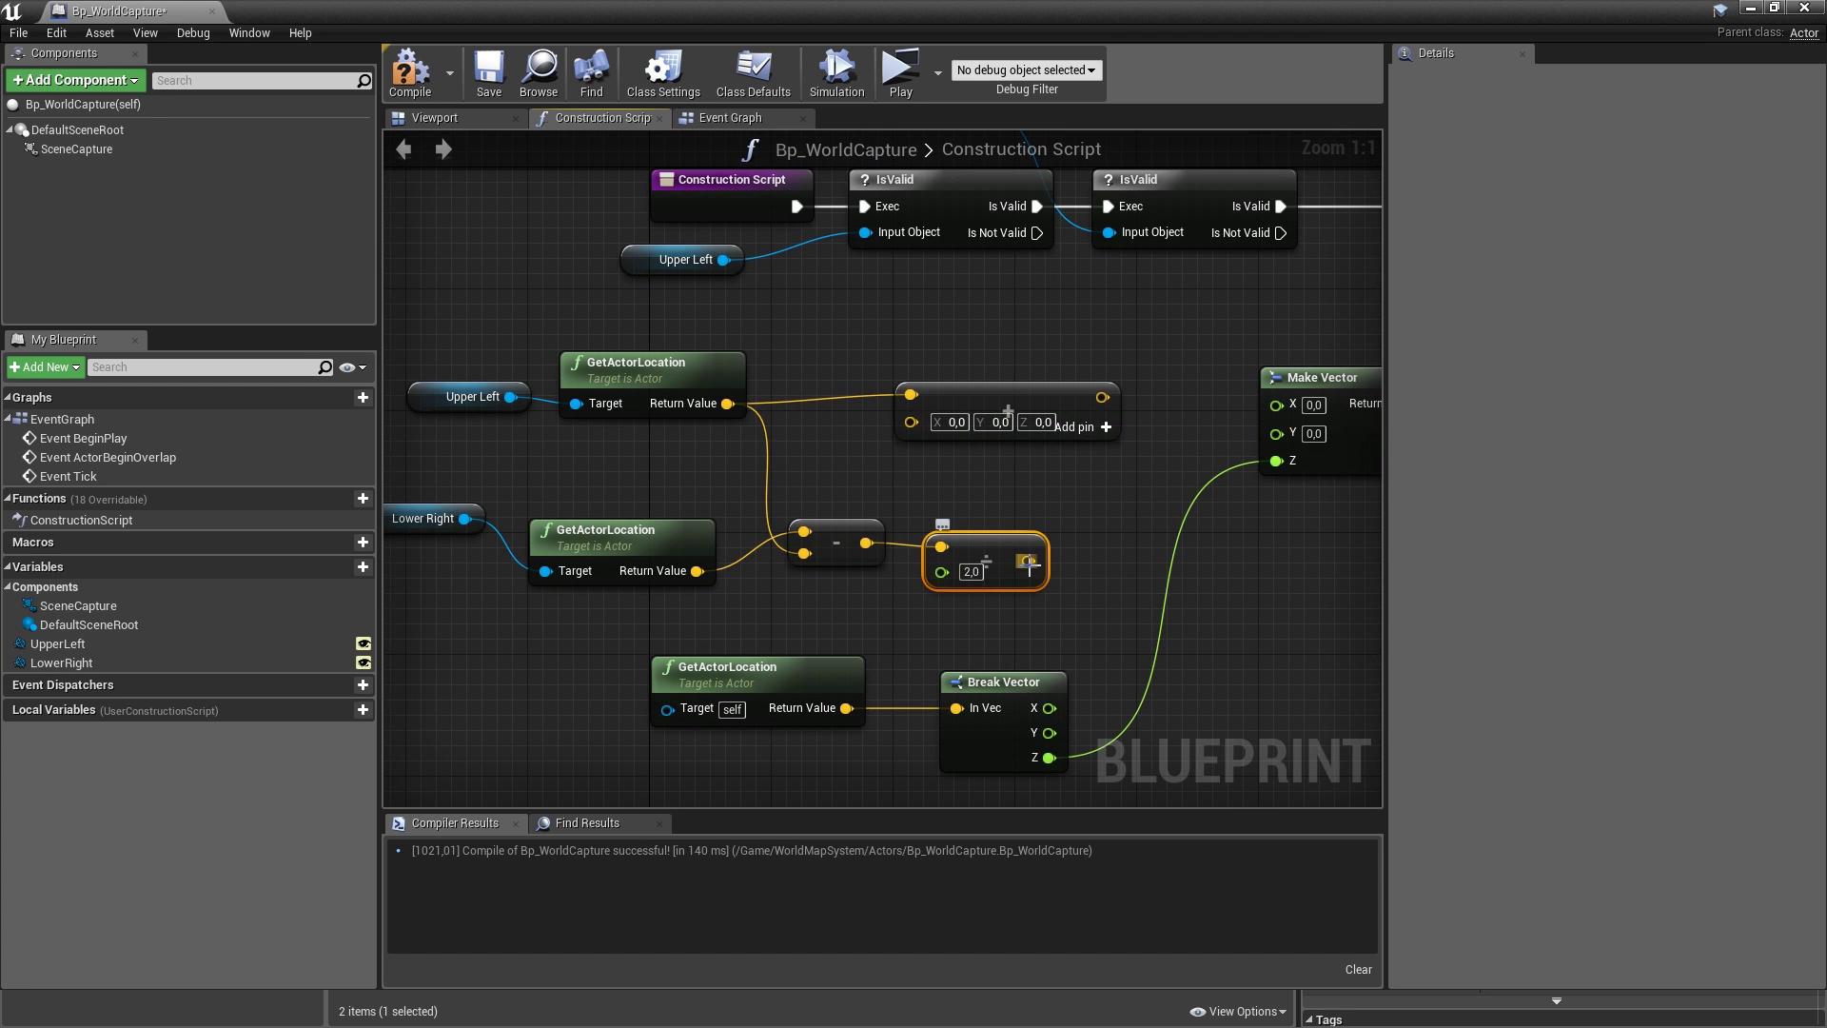
drag(1027, 561, 1017, 421)
text(break vector)
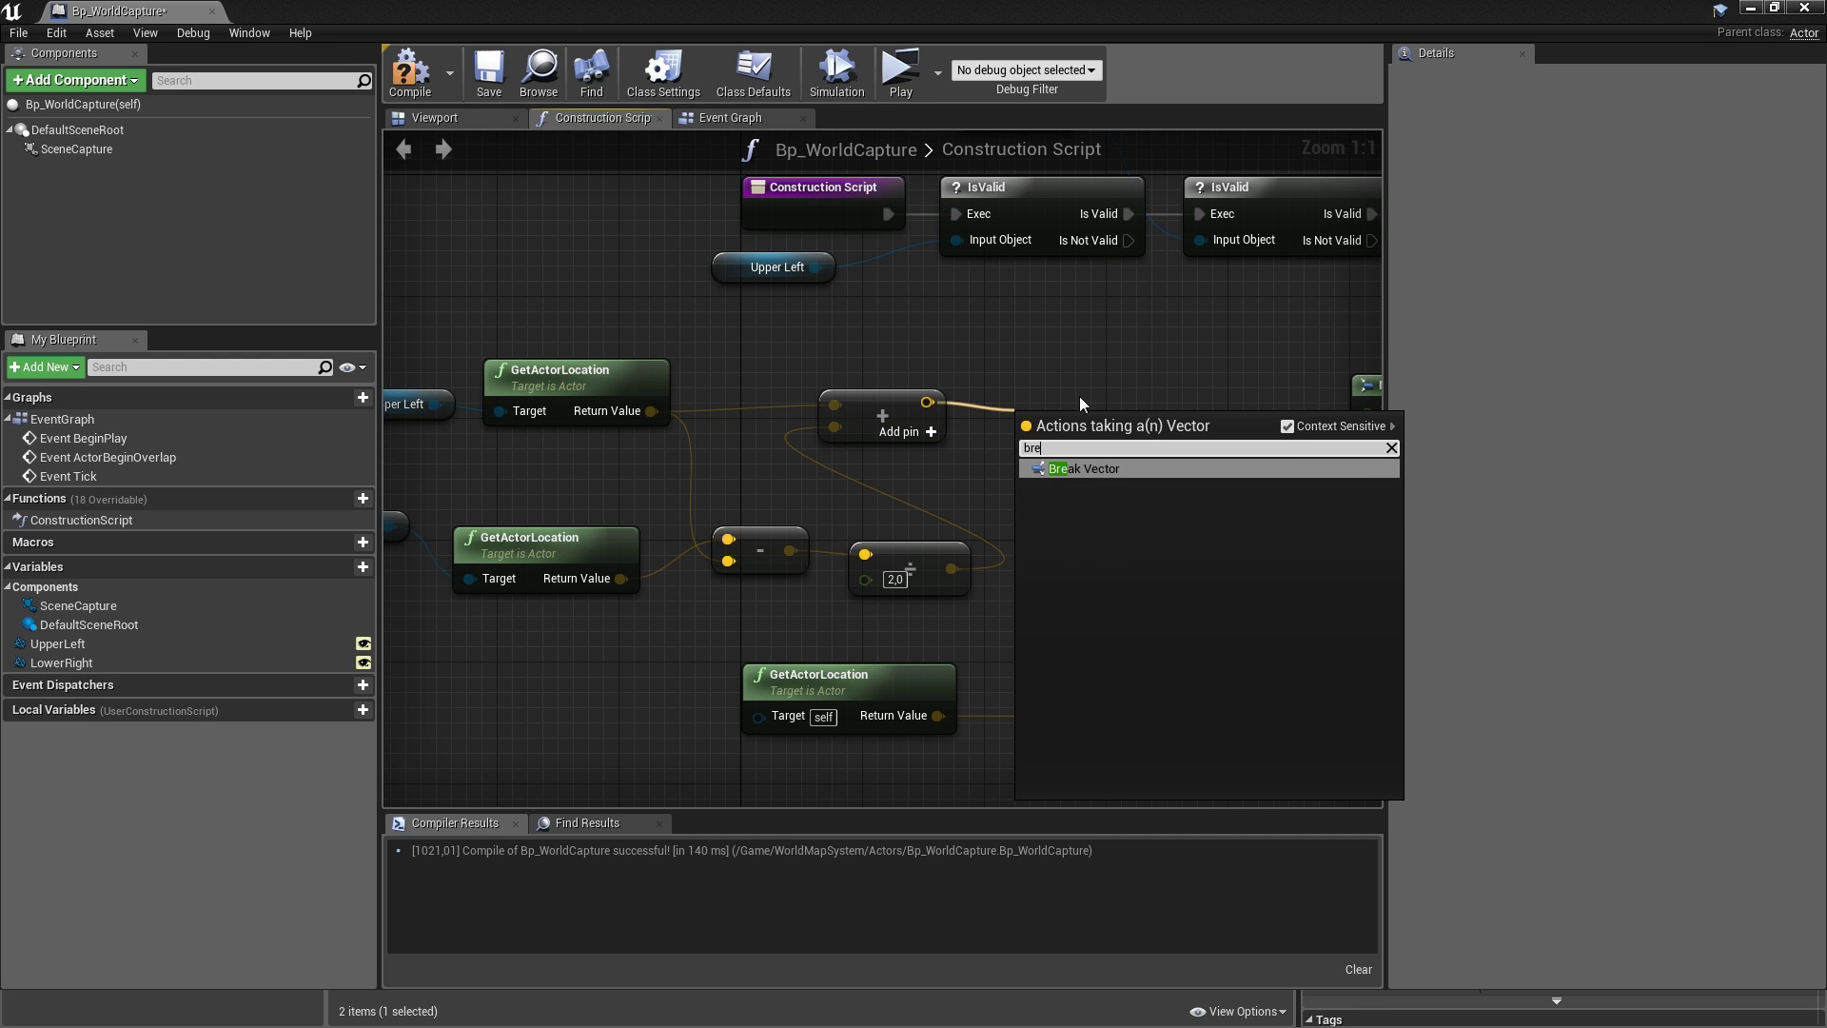
click(1084, 467)
right_drag(1117, 473, 978, 452)
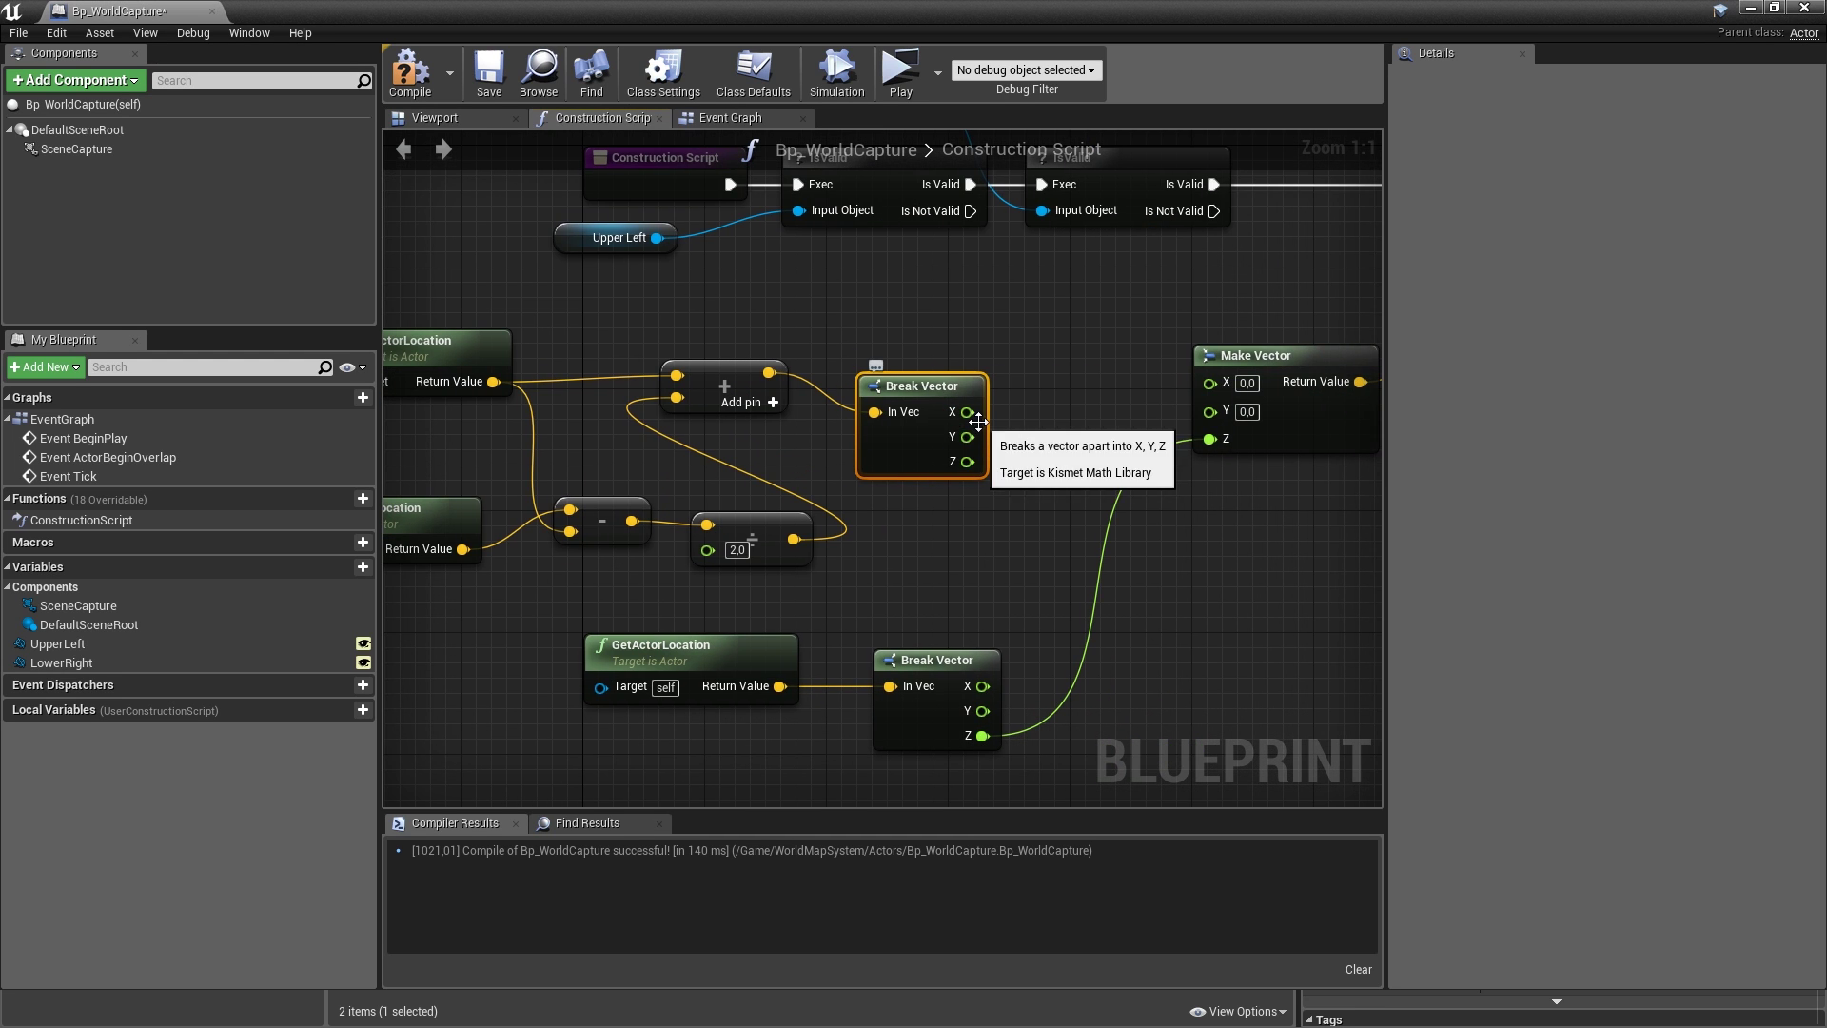
drag(968, 411, 1210, 410)
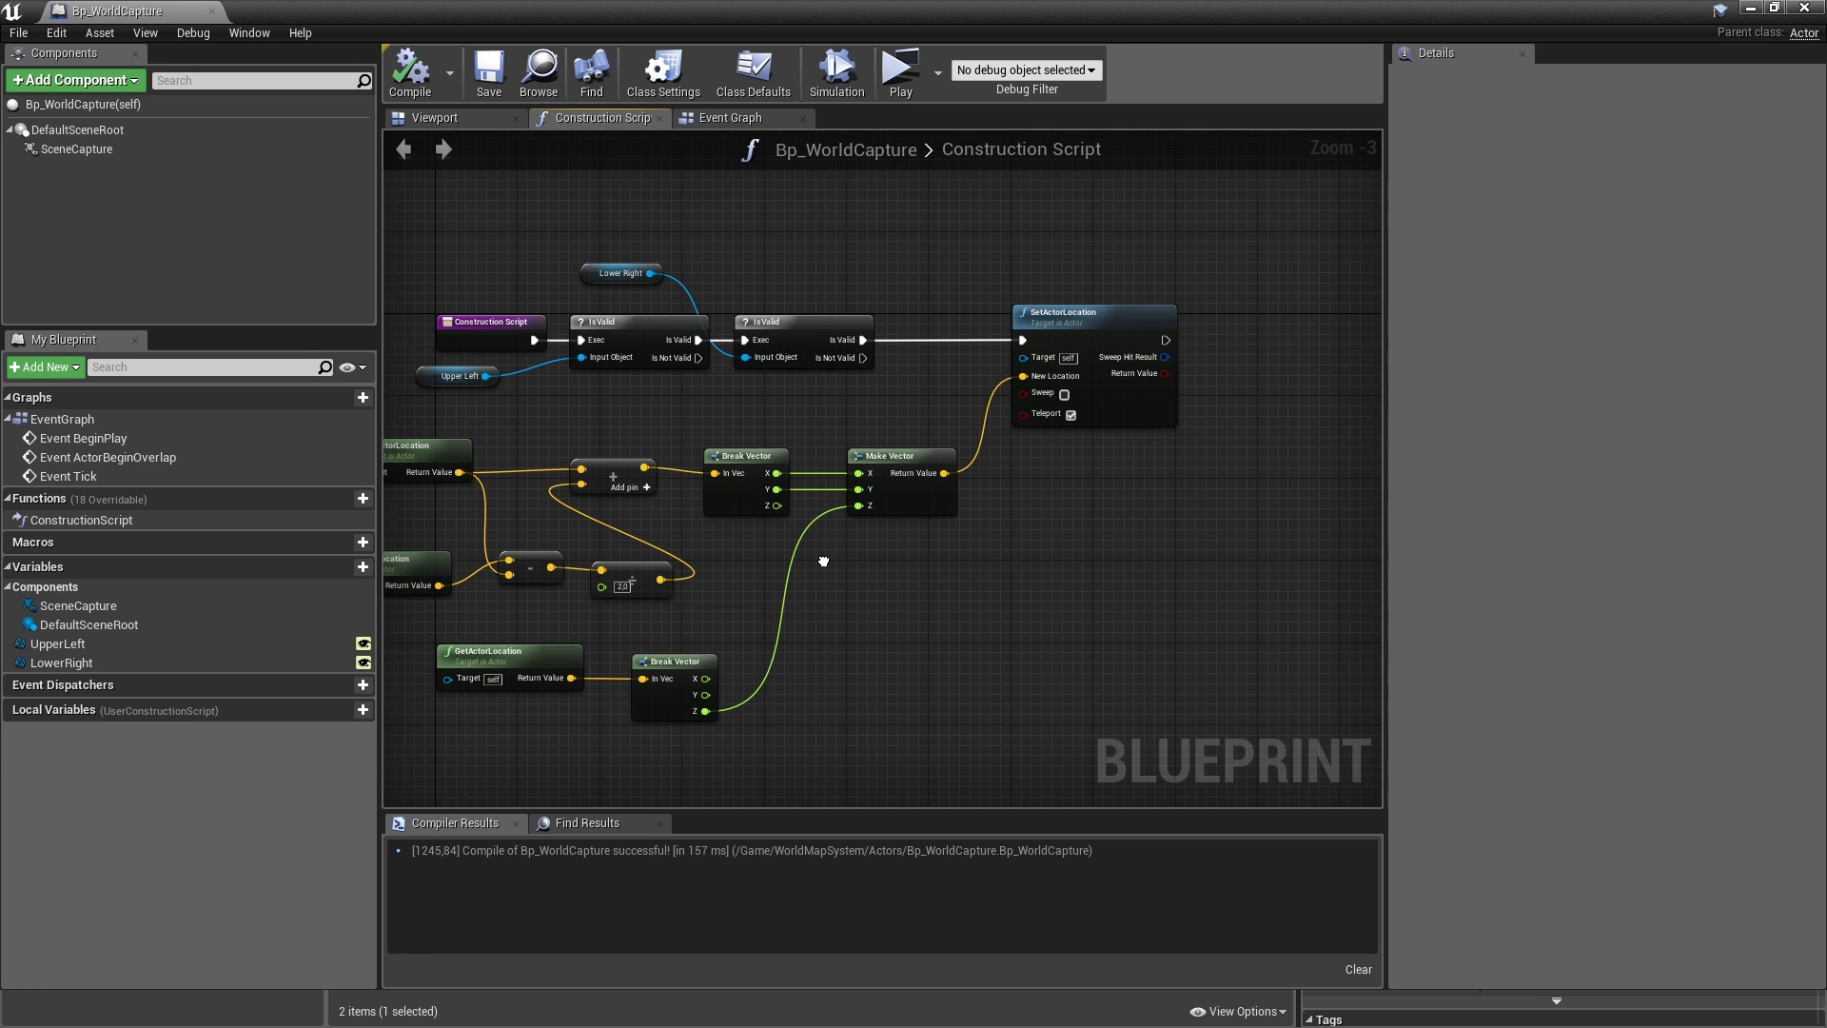
- Add a SceneCapture getter with a Set Ortho Width node executed after SetActorLocation, and place the getter beneath SetActorLocation
click(95, 153)
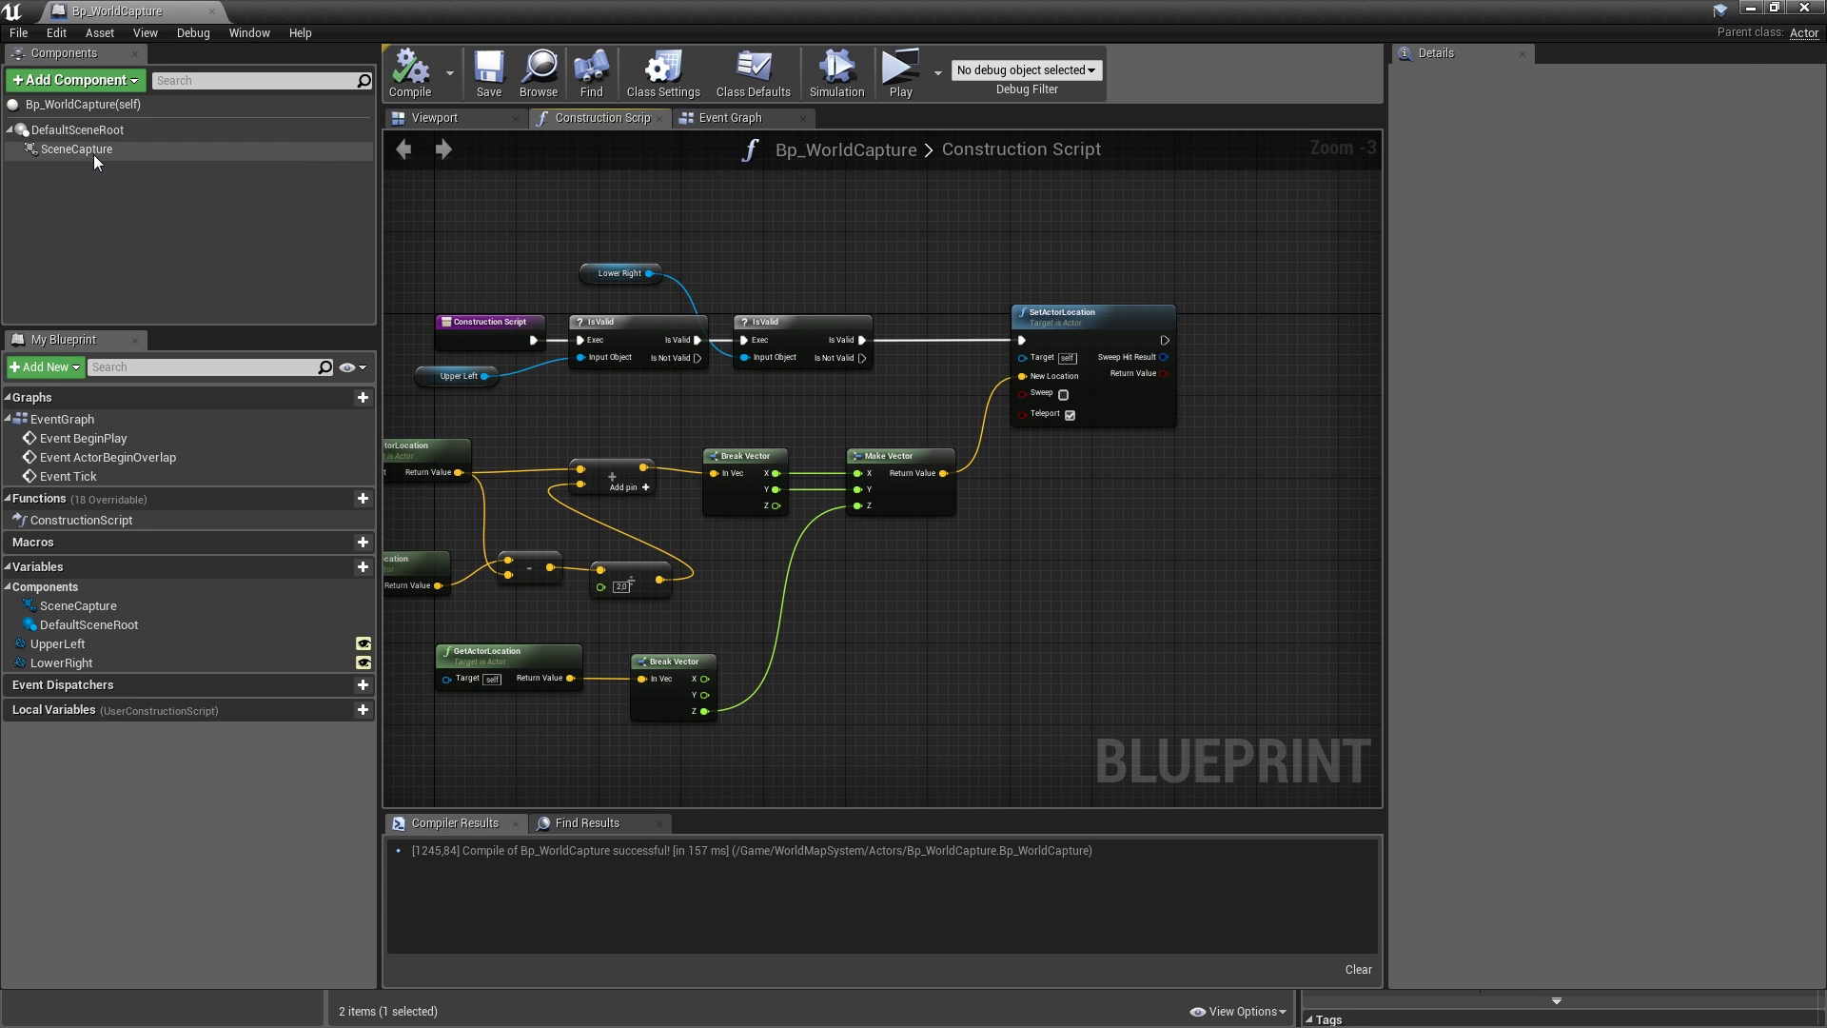
scroll(1560, 519, down, 2)
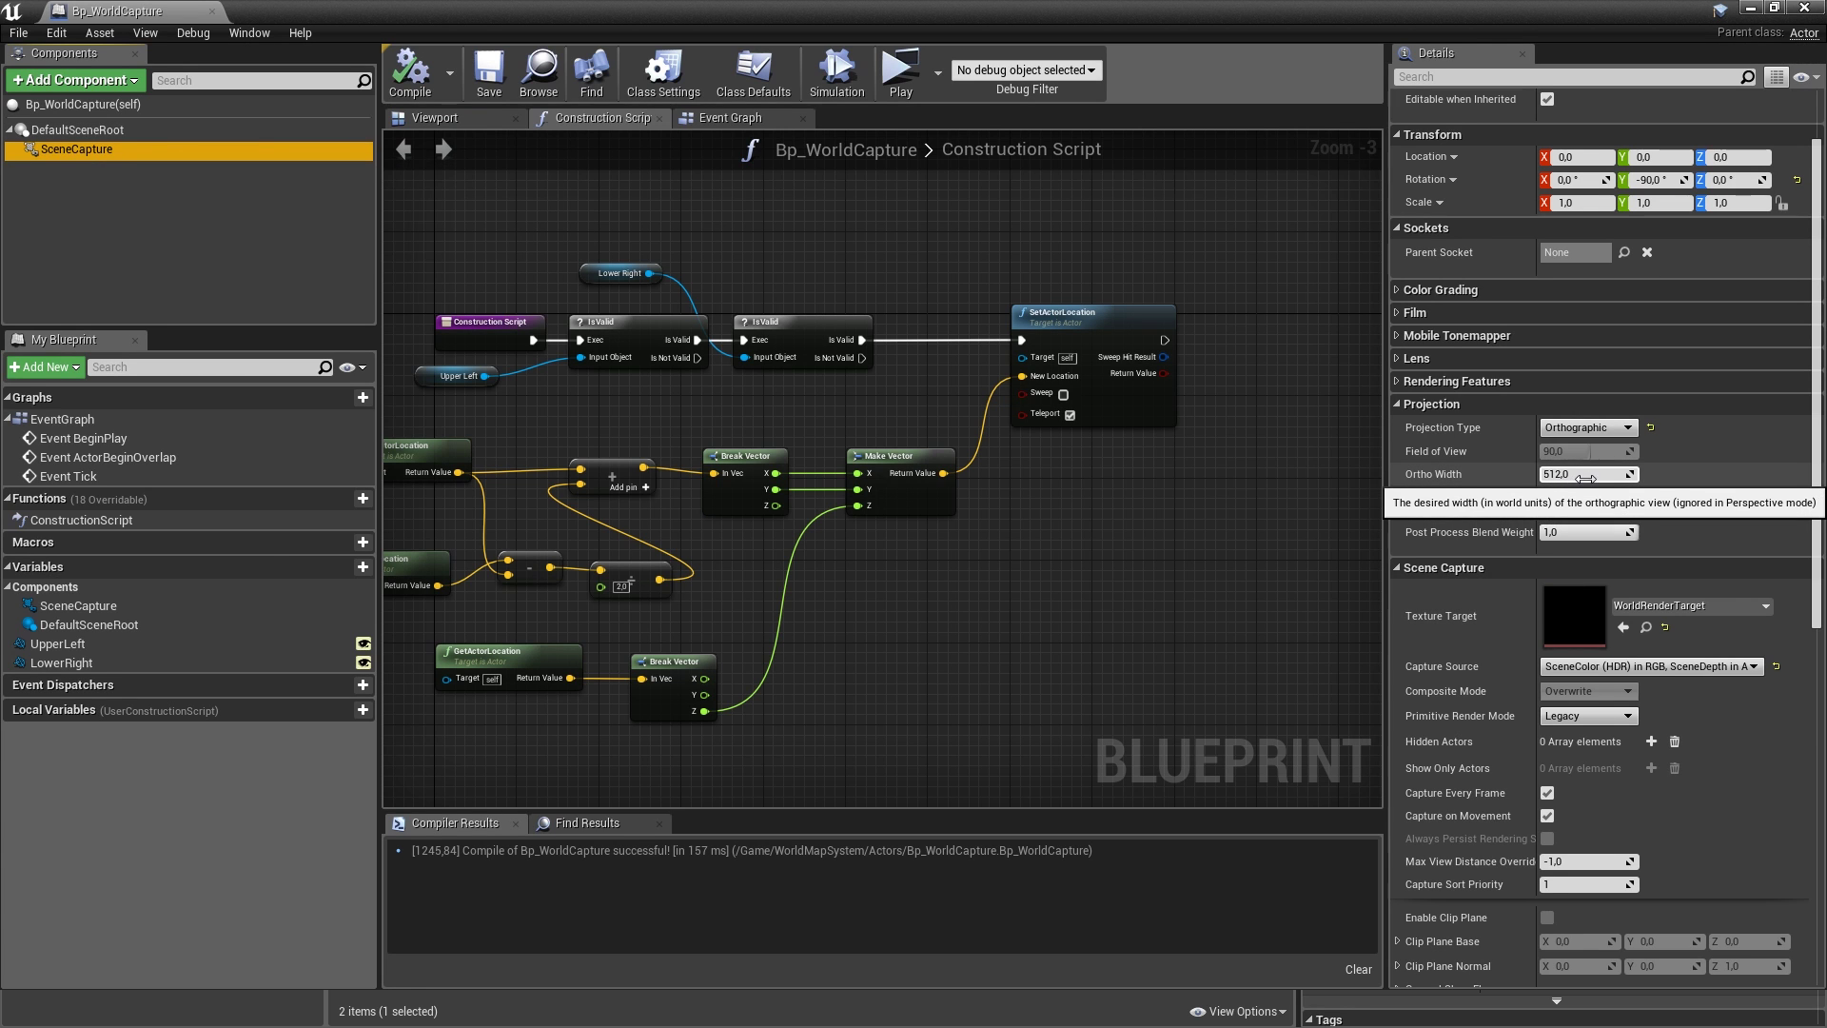
drag(76, 149, 1207, 407)
text(set)
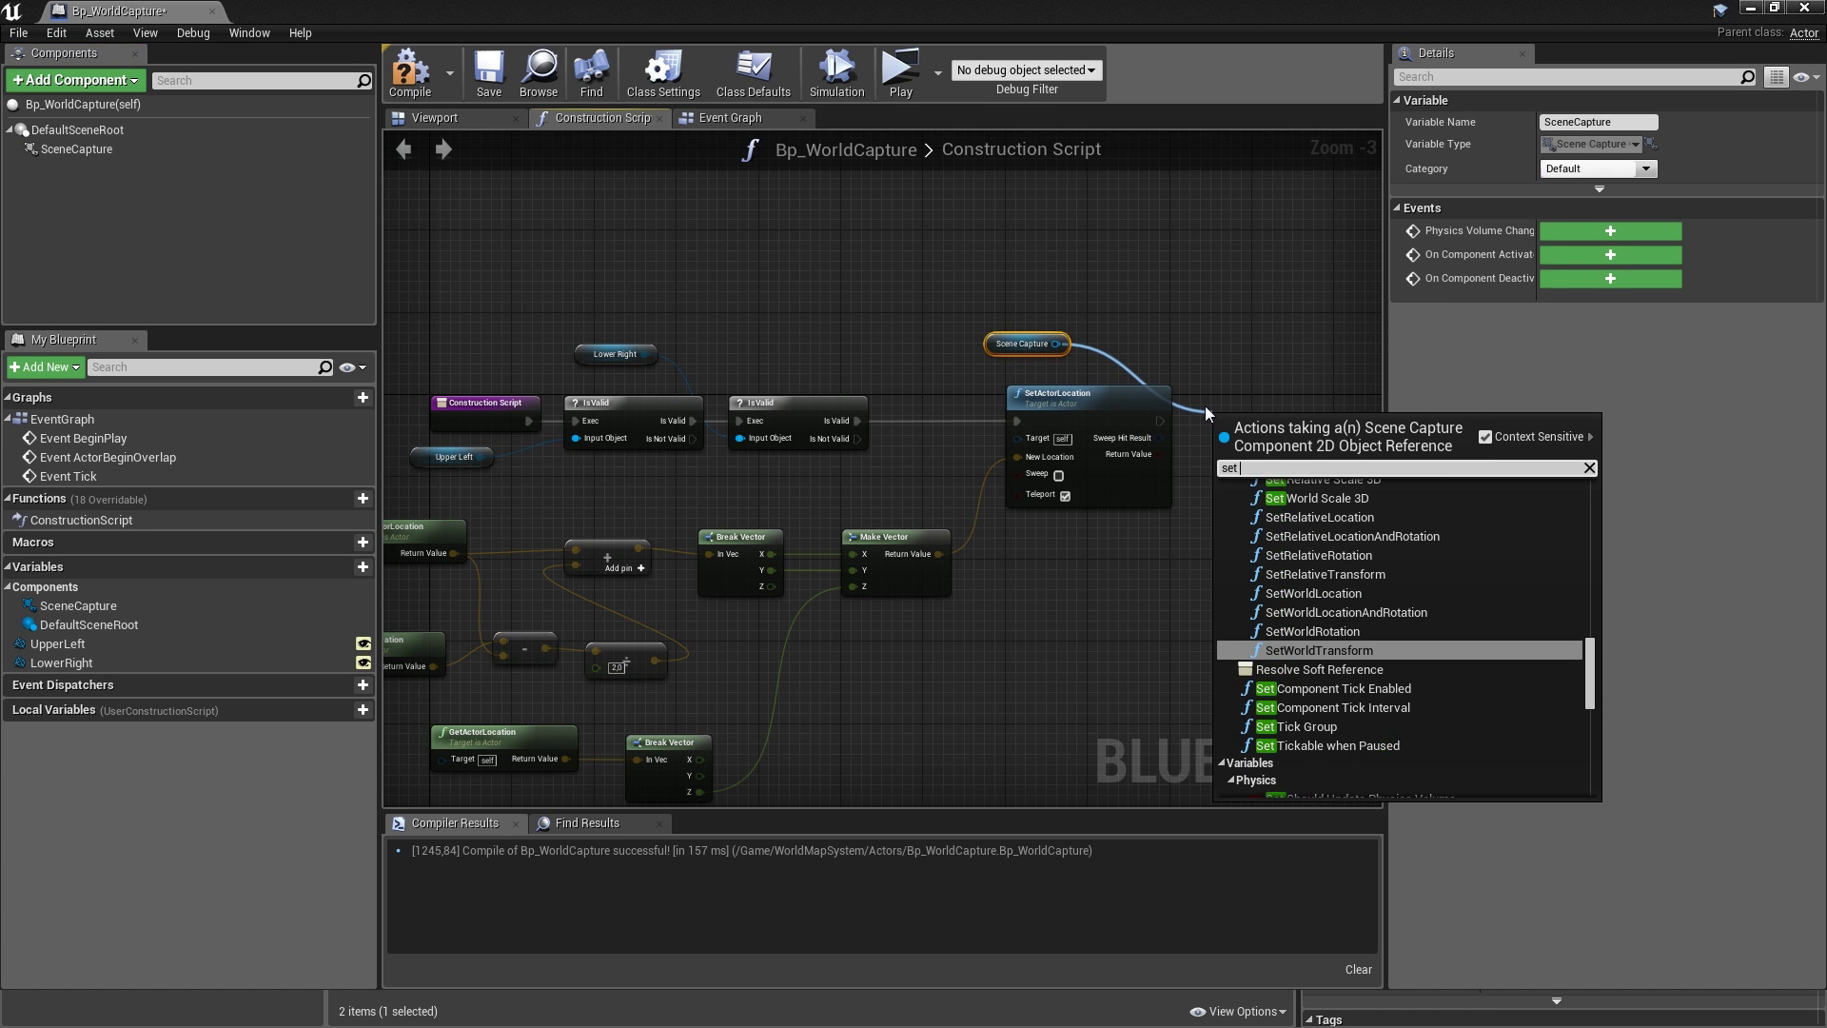
text(ortho)
key(Return)
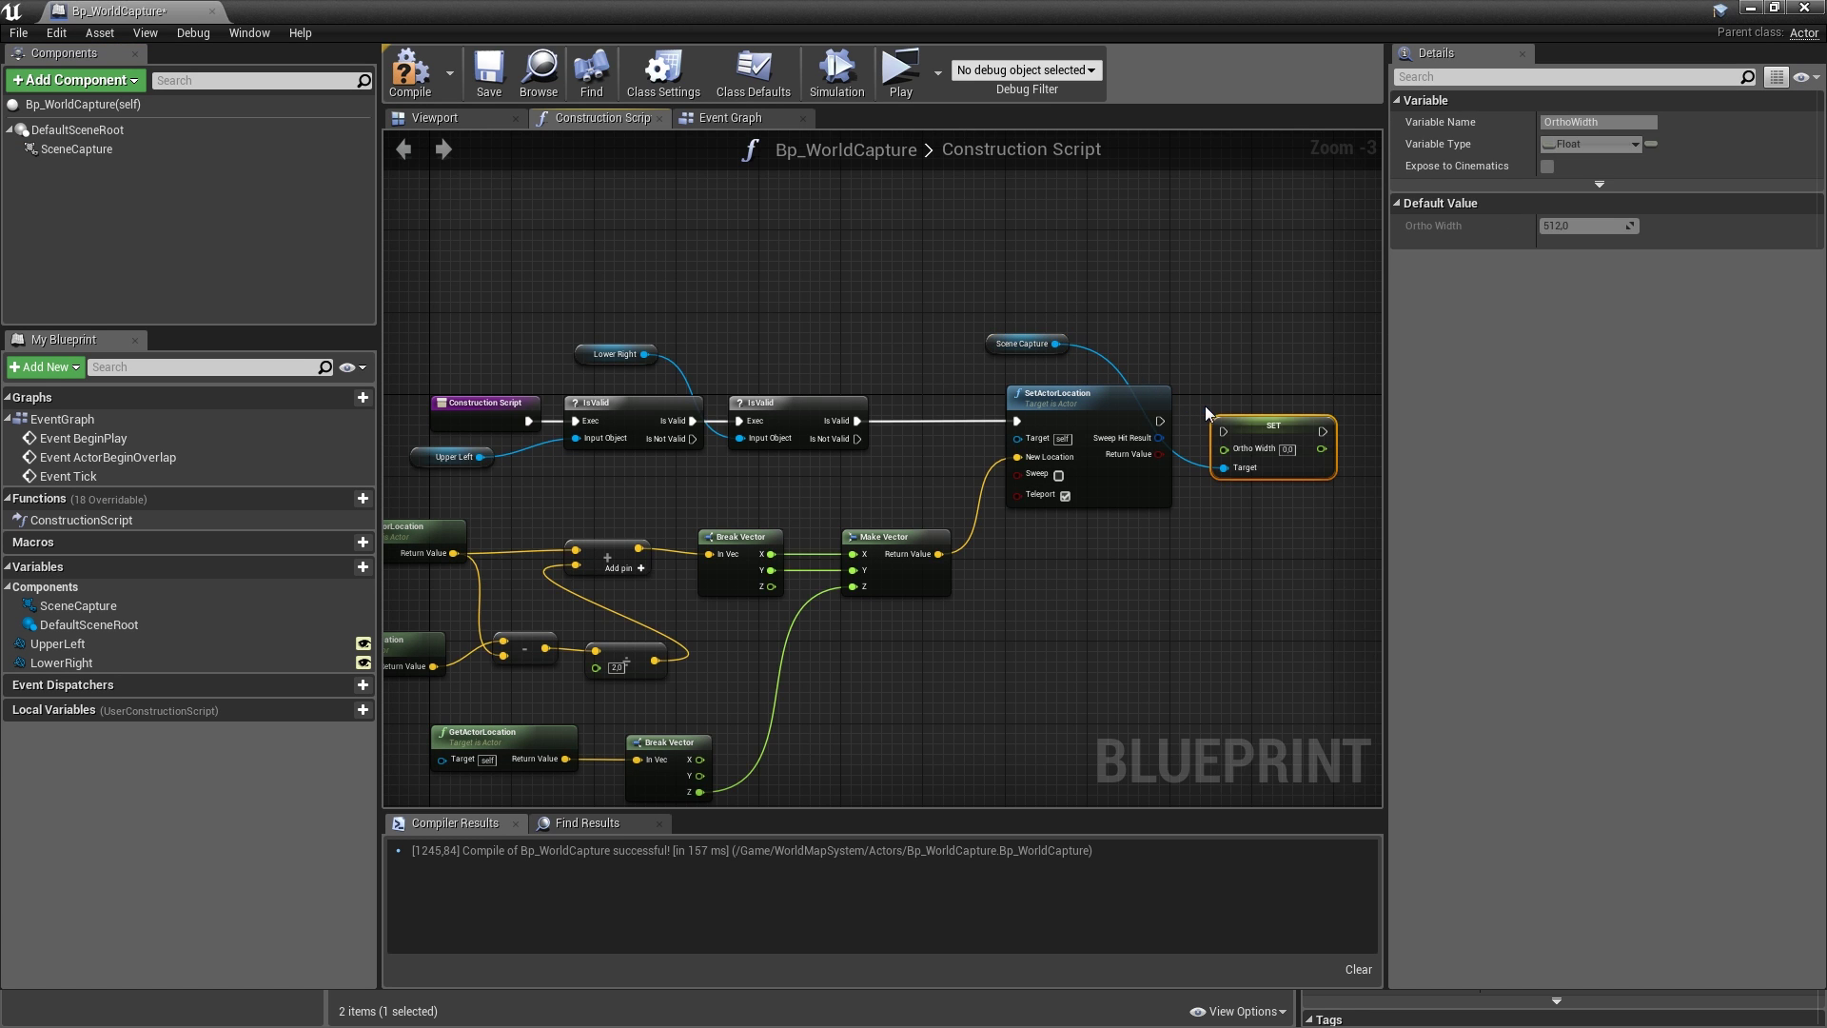
drag(1026, 343, 1075, 541)
scroll(1139, 413, up, 2)
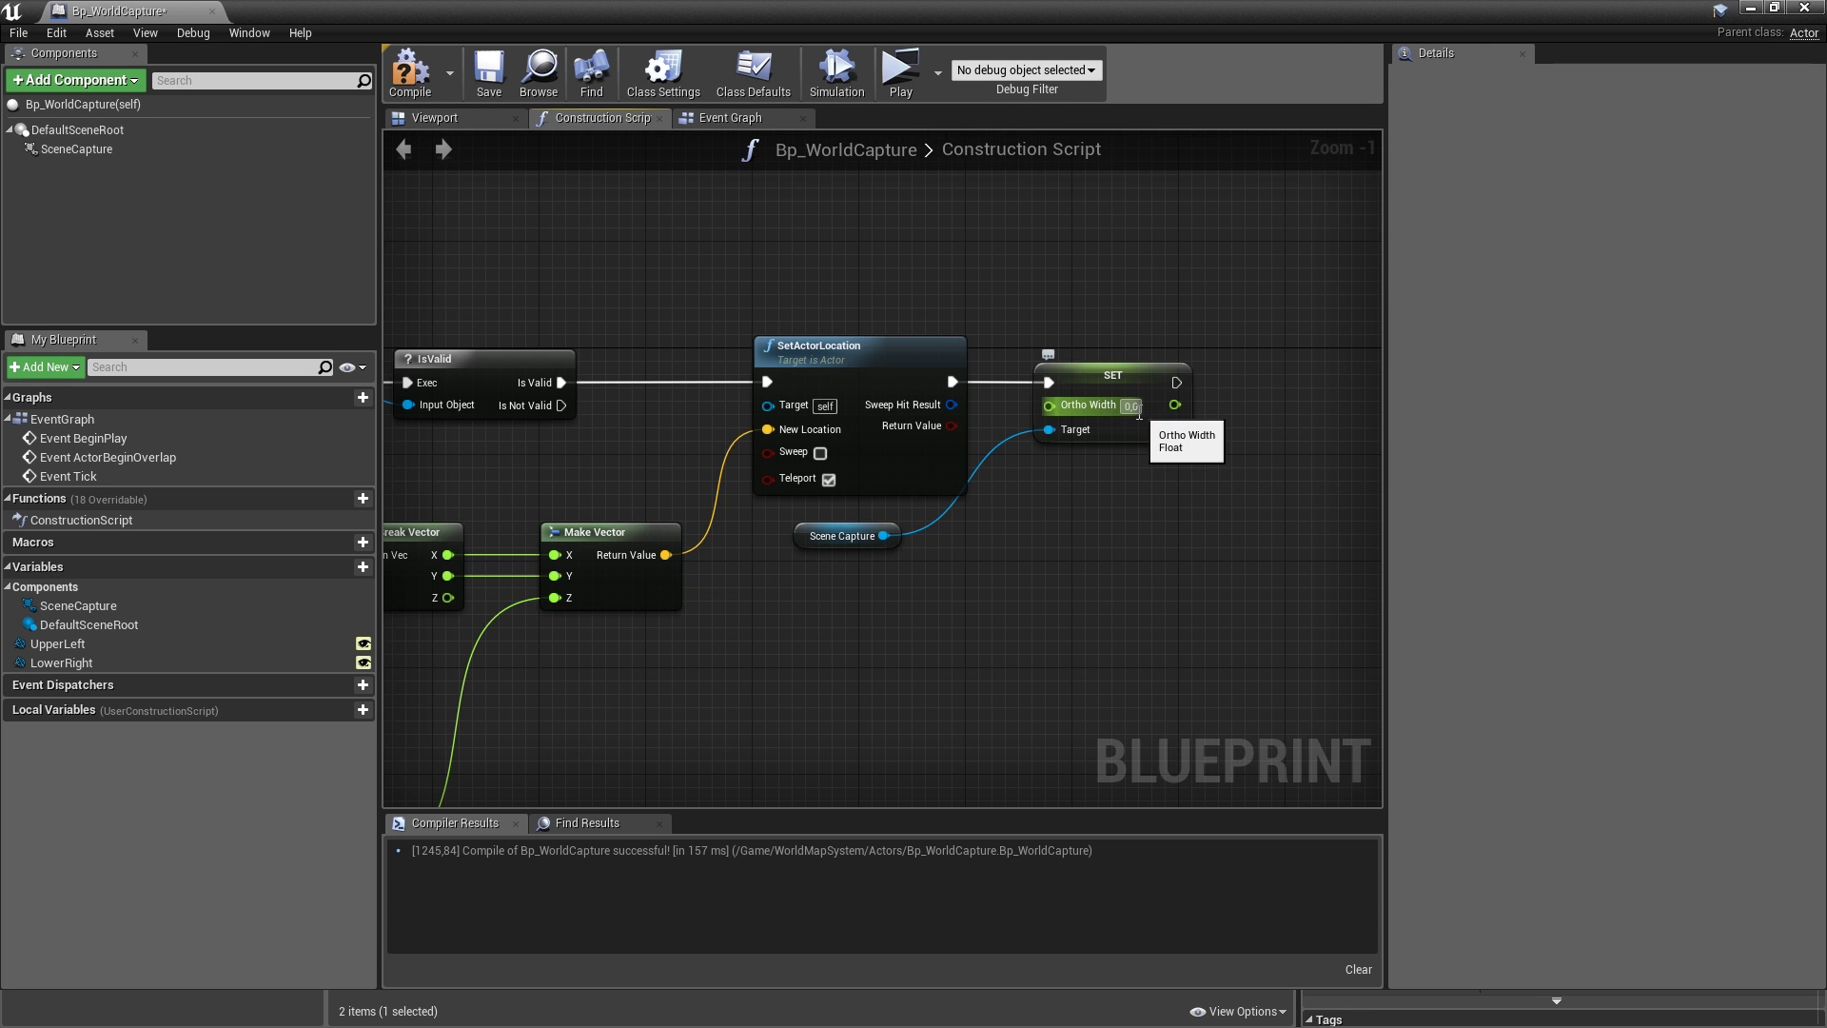
scroll(1119, 437, down, 2)
scroll(1119, 437, up, 1)
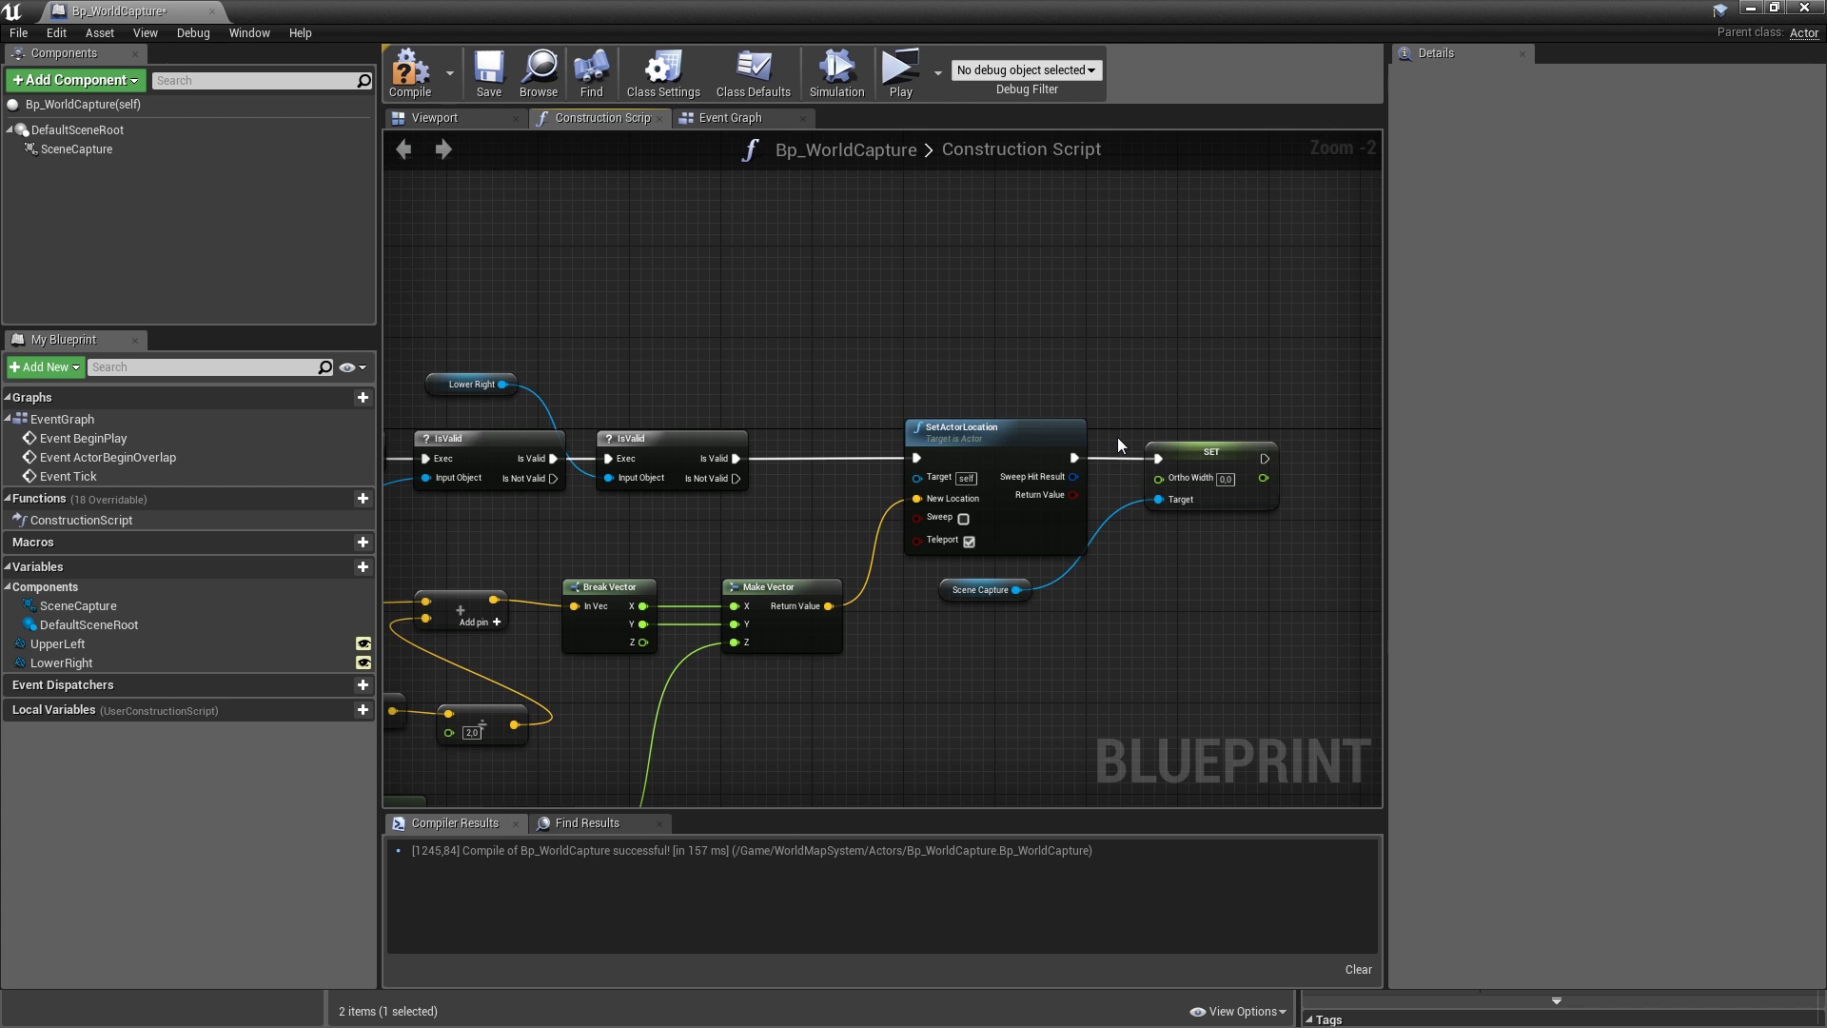
scroll(1035, 413, down, 1)
scroll(1071, 436, up, 1)
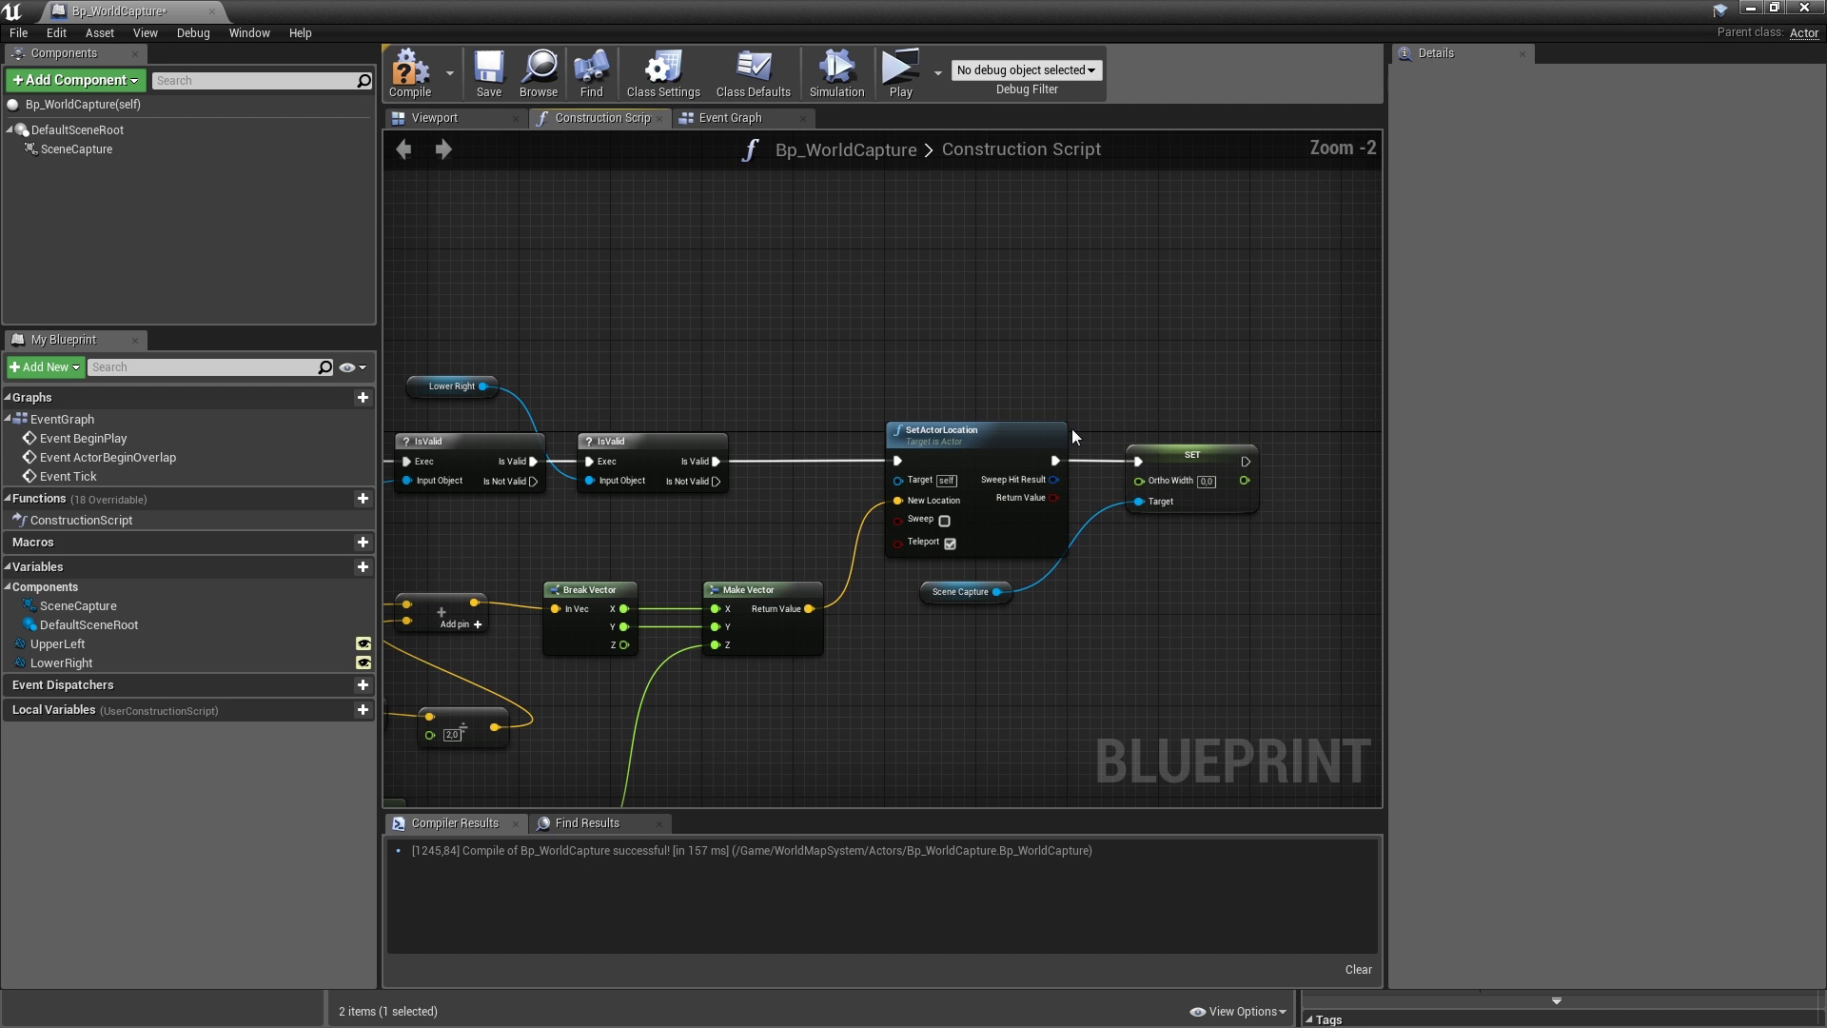
click(1193, 501)
scroll(1193, 500, up, 1)
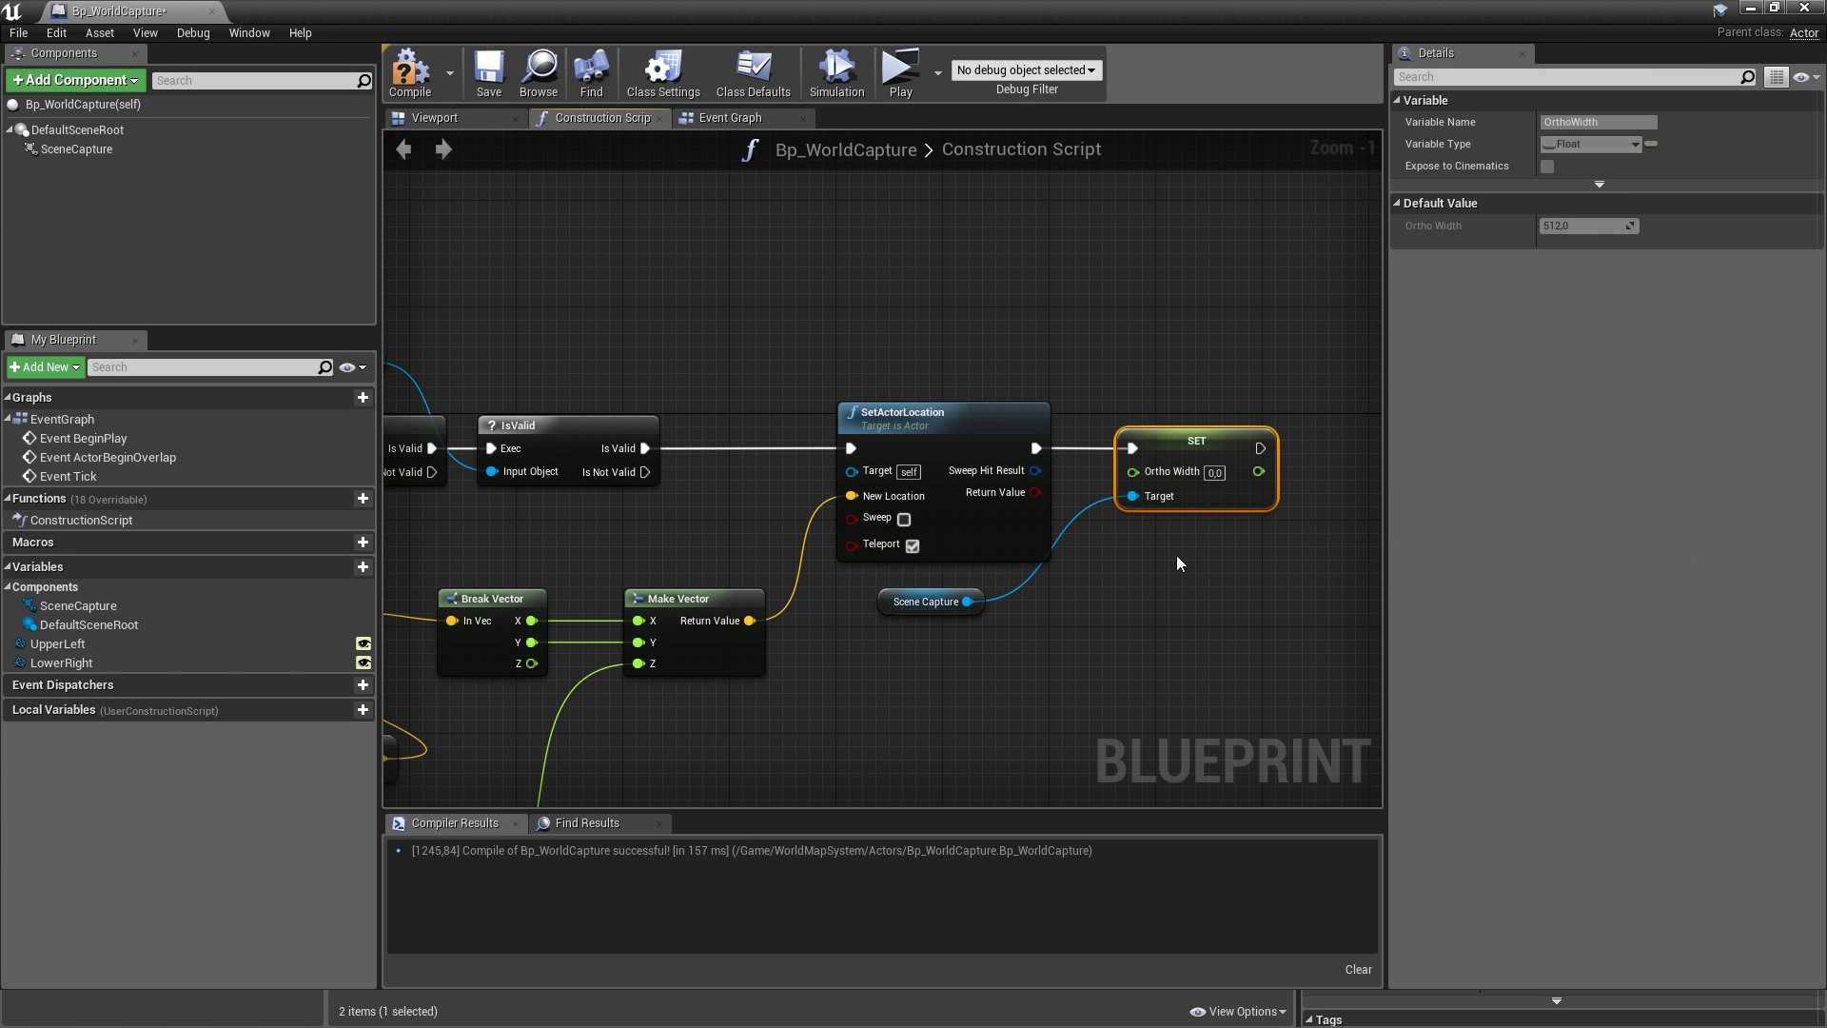
click(1105, 587)
scroll(1106, 581, down, 1)
- Place a LowerRight getter in the empty area above the execution chain and connect it to a new GetActorLocation node
right_drag(870, 362, 905, 396)
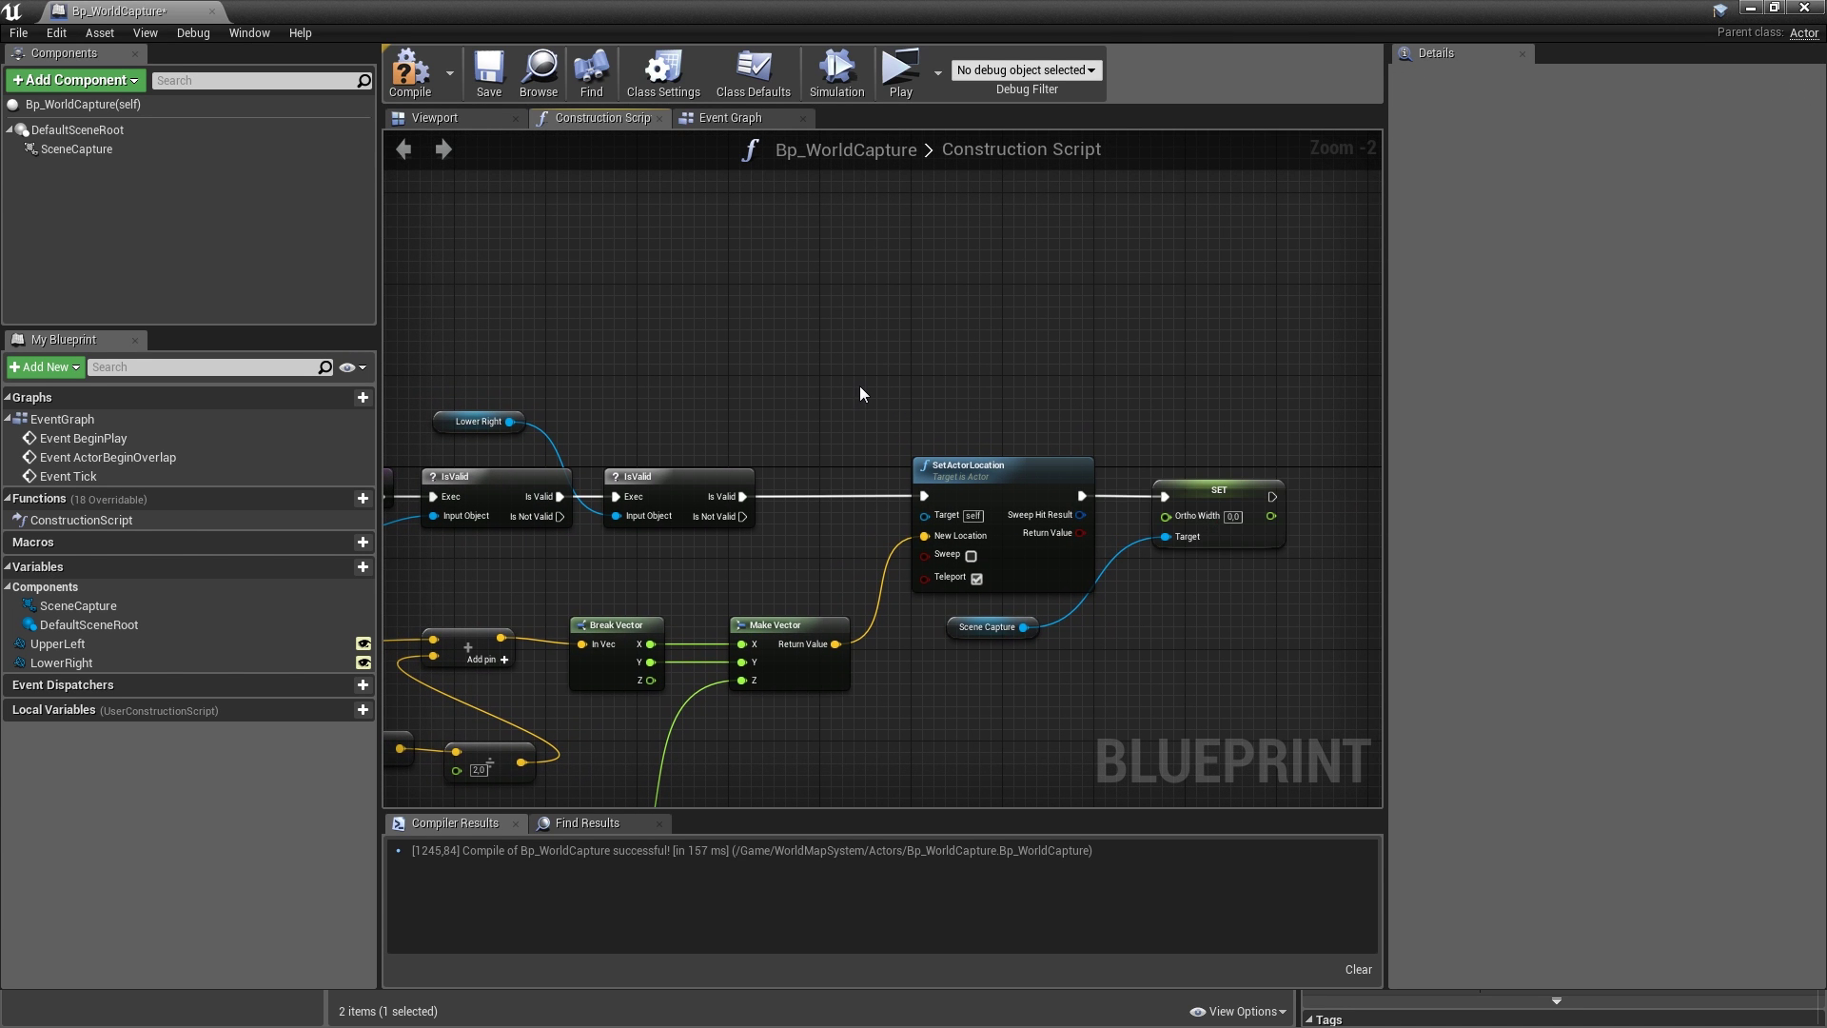
drag(105, 660, 841, 237)
click(728, 236)
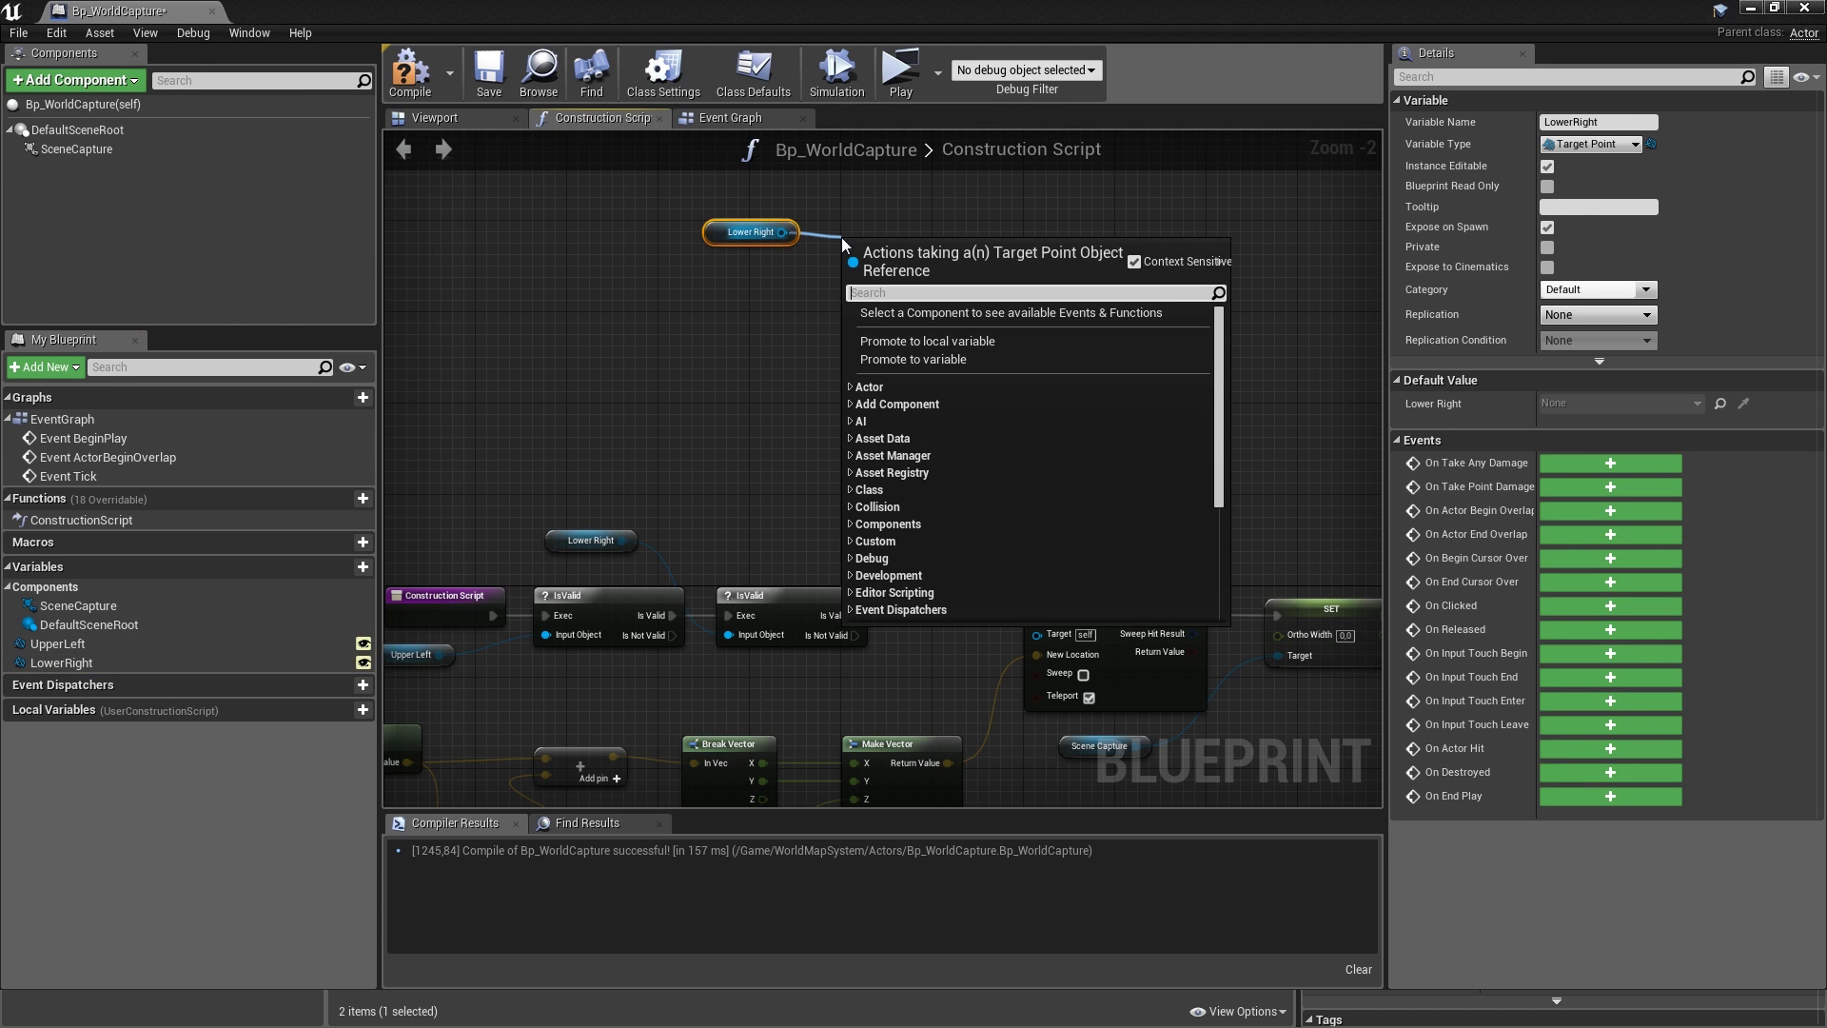
text(getactorlocation)
key(Return)
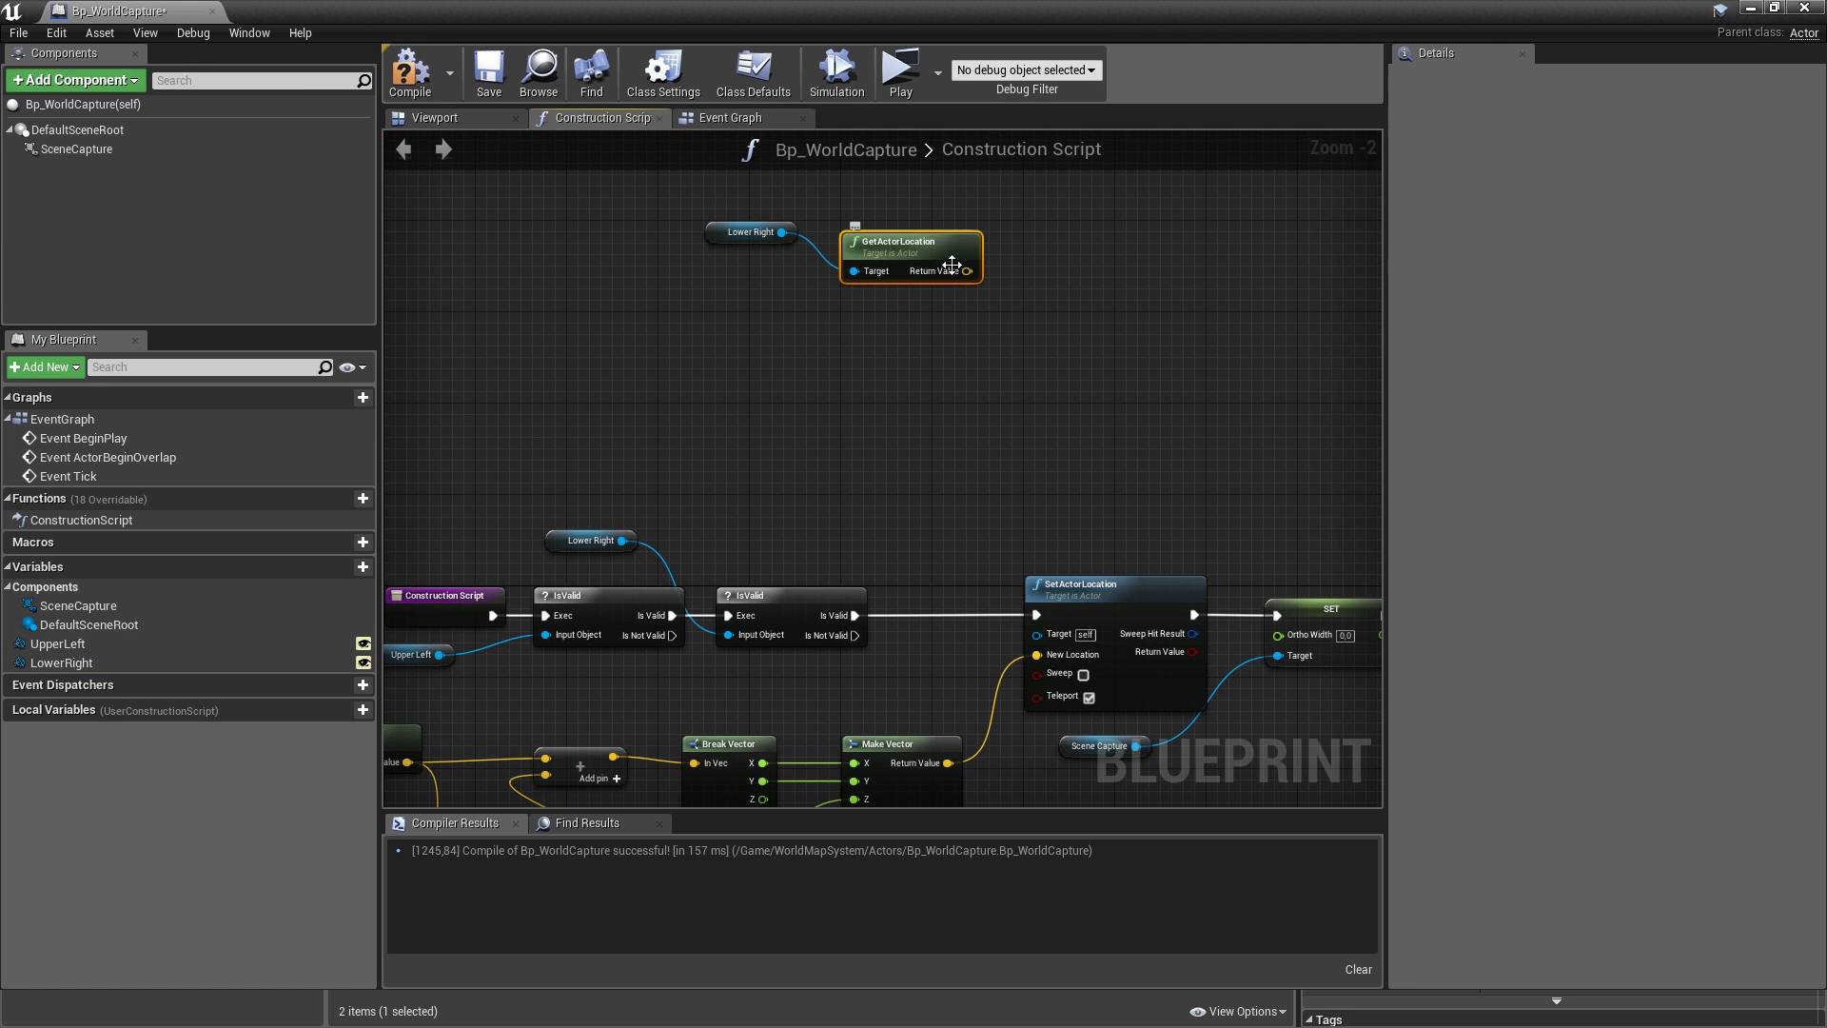
- Break the new LowerRight location vector and feed its X into a float subtraction node
drag(951, 266, 1115, 270)
text(break)
key(Return)
text(/)
key(Return)
- Duplicate the UpperLeft getter, GetActorLocation and Break Vector nodes below the upper LowerRight chain, and connect UpperLeft to the copied GetActorLocation's Target
drag(549, 490, 576, 565)
click(445, 663)
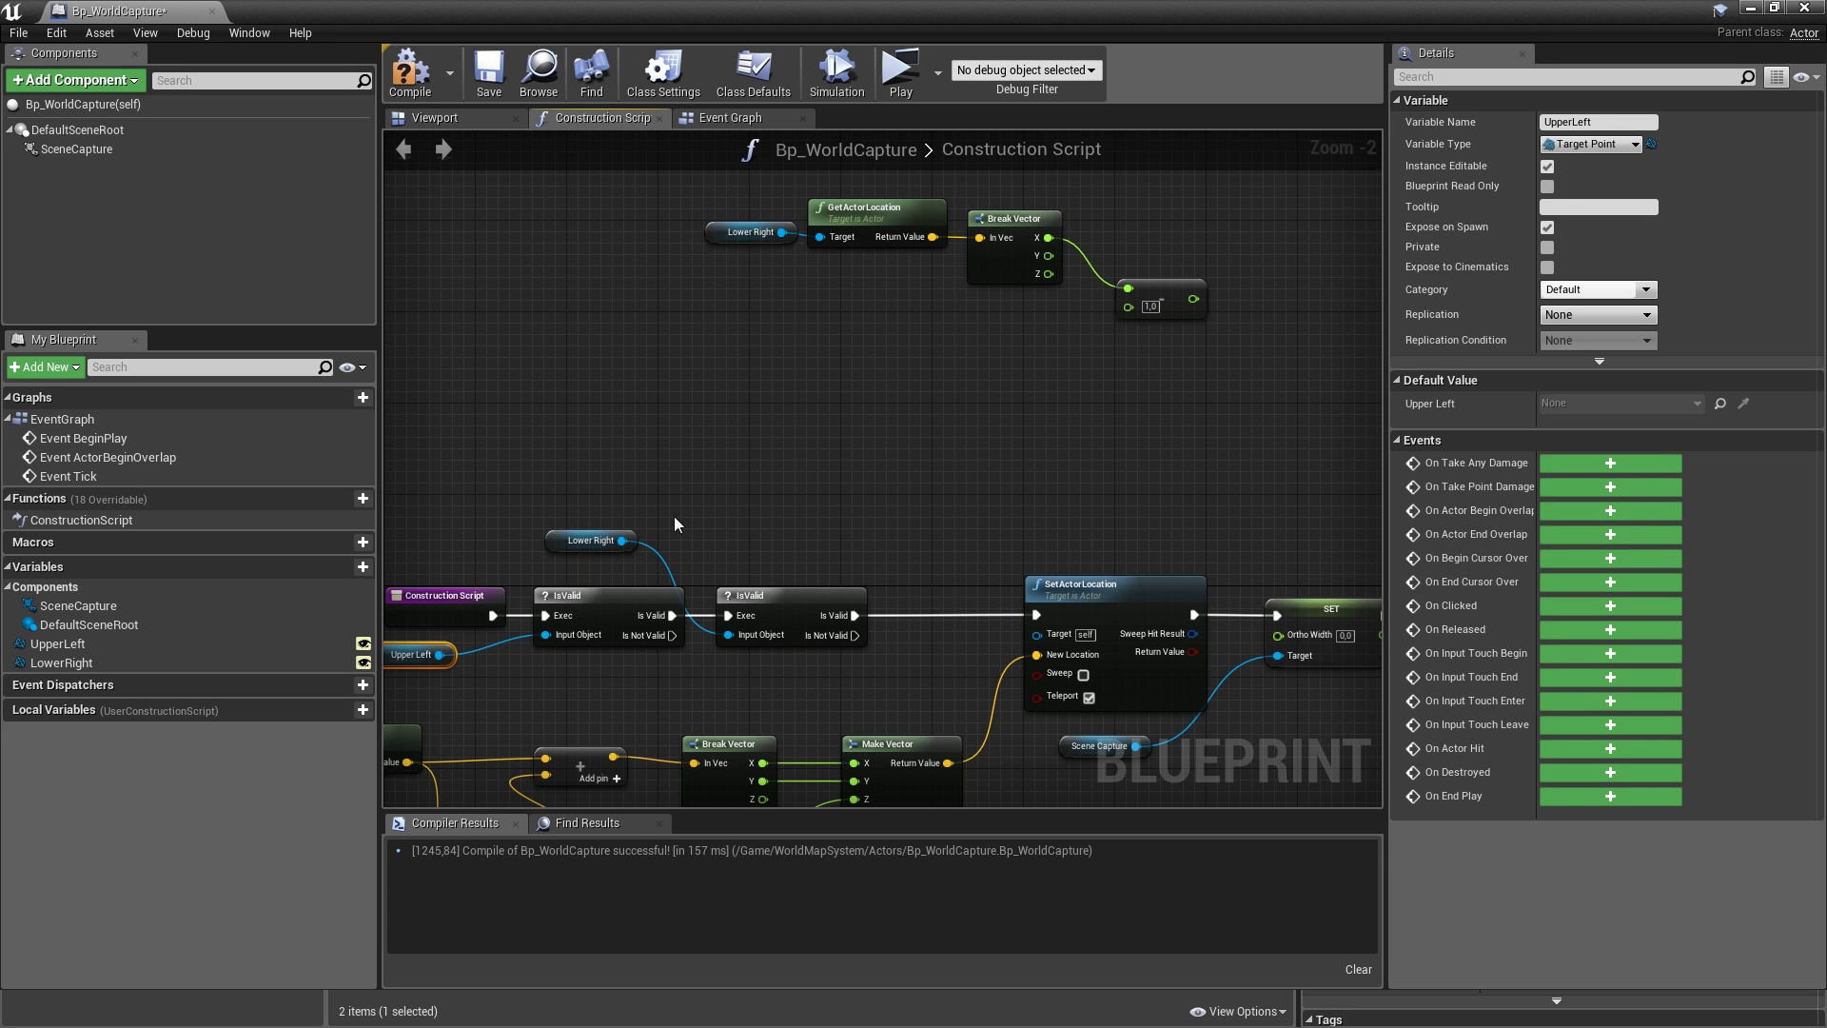
key(ctrl+v)
drag(875, 185, 1035, 284)
key(ctrl+c)
key(ctrl+v)
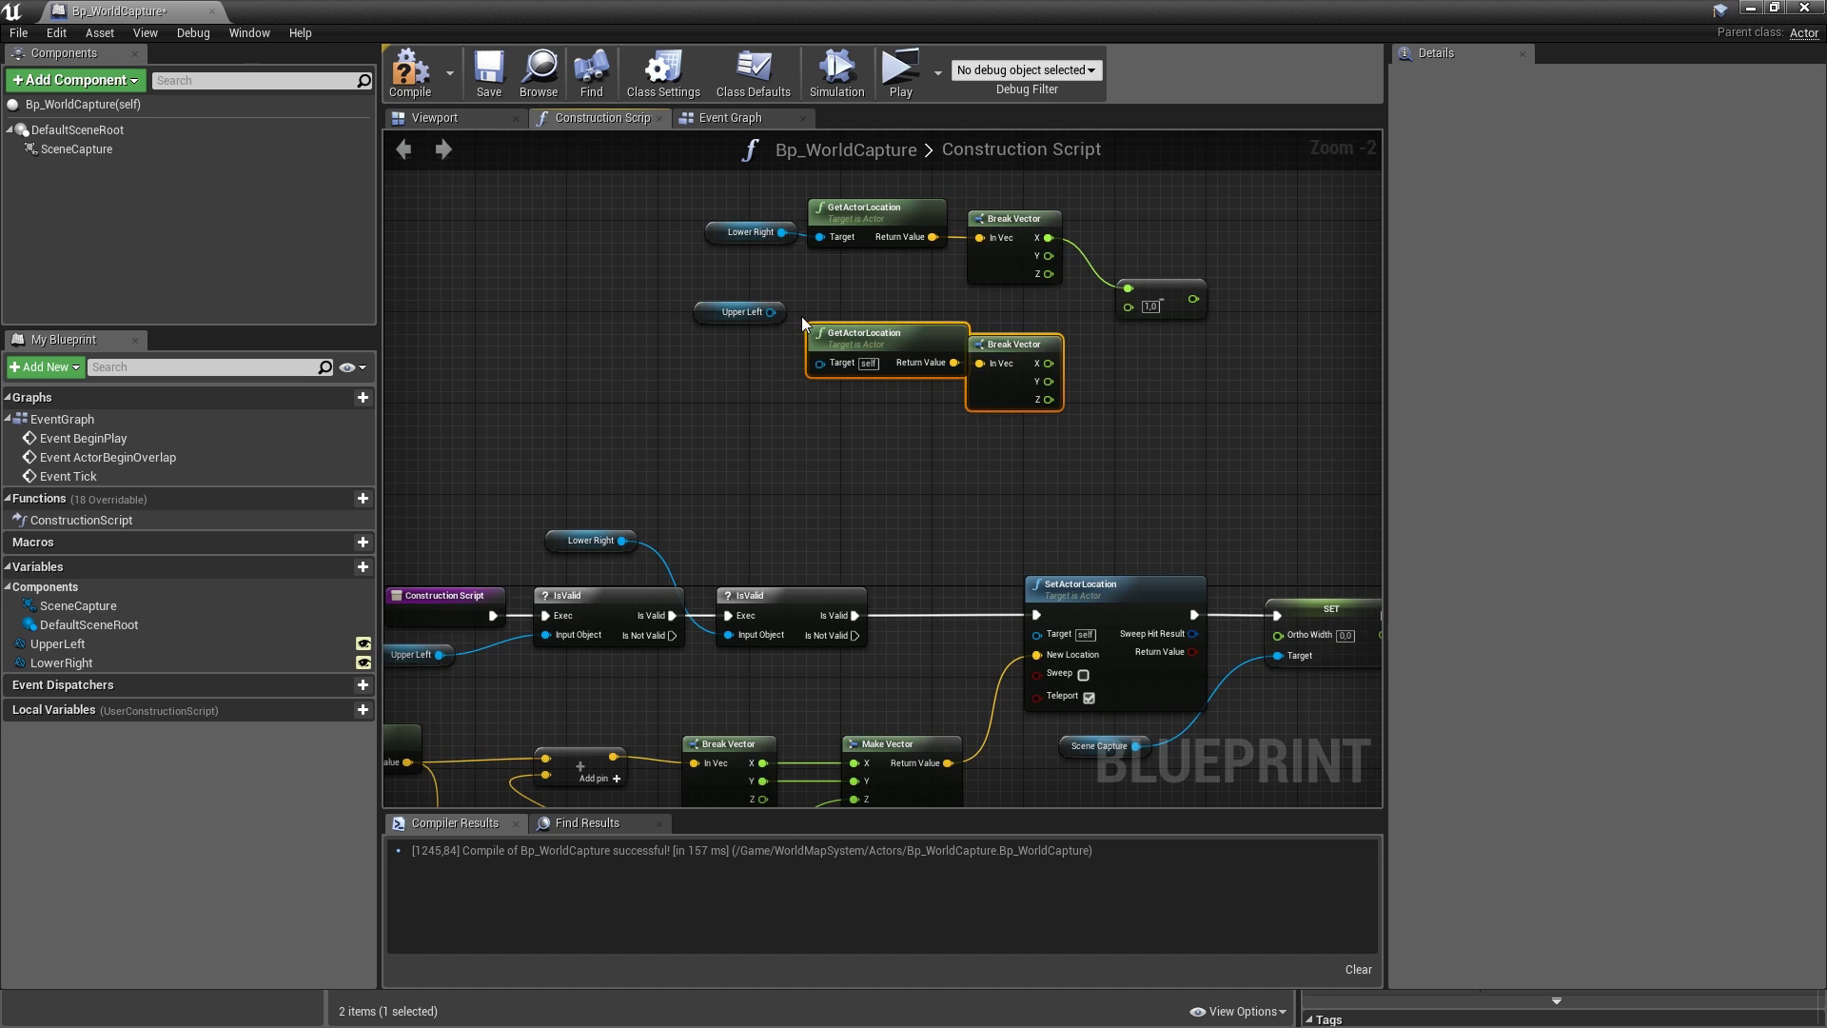
drag(771, 312, 820, 363)
- Connect UpperLeft's X to the subtraction's second input and pass the difference to an Absolute (float) node
drag(1047, 362, 1049, 365)
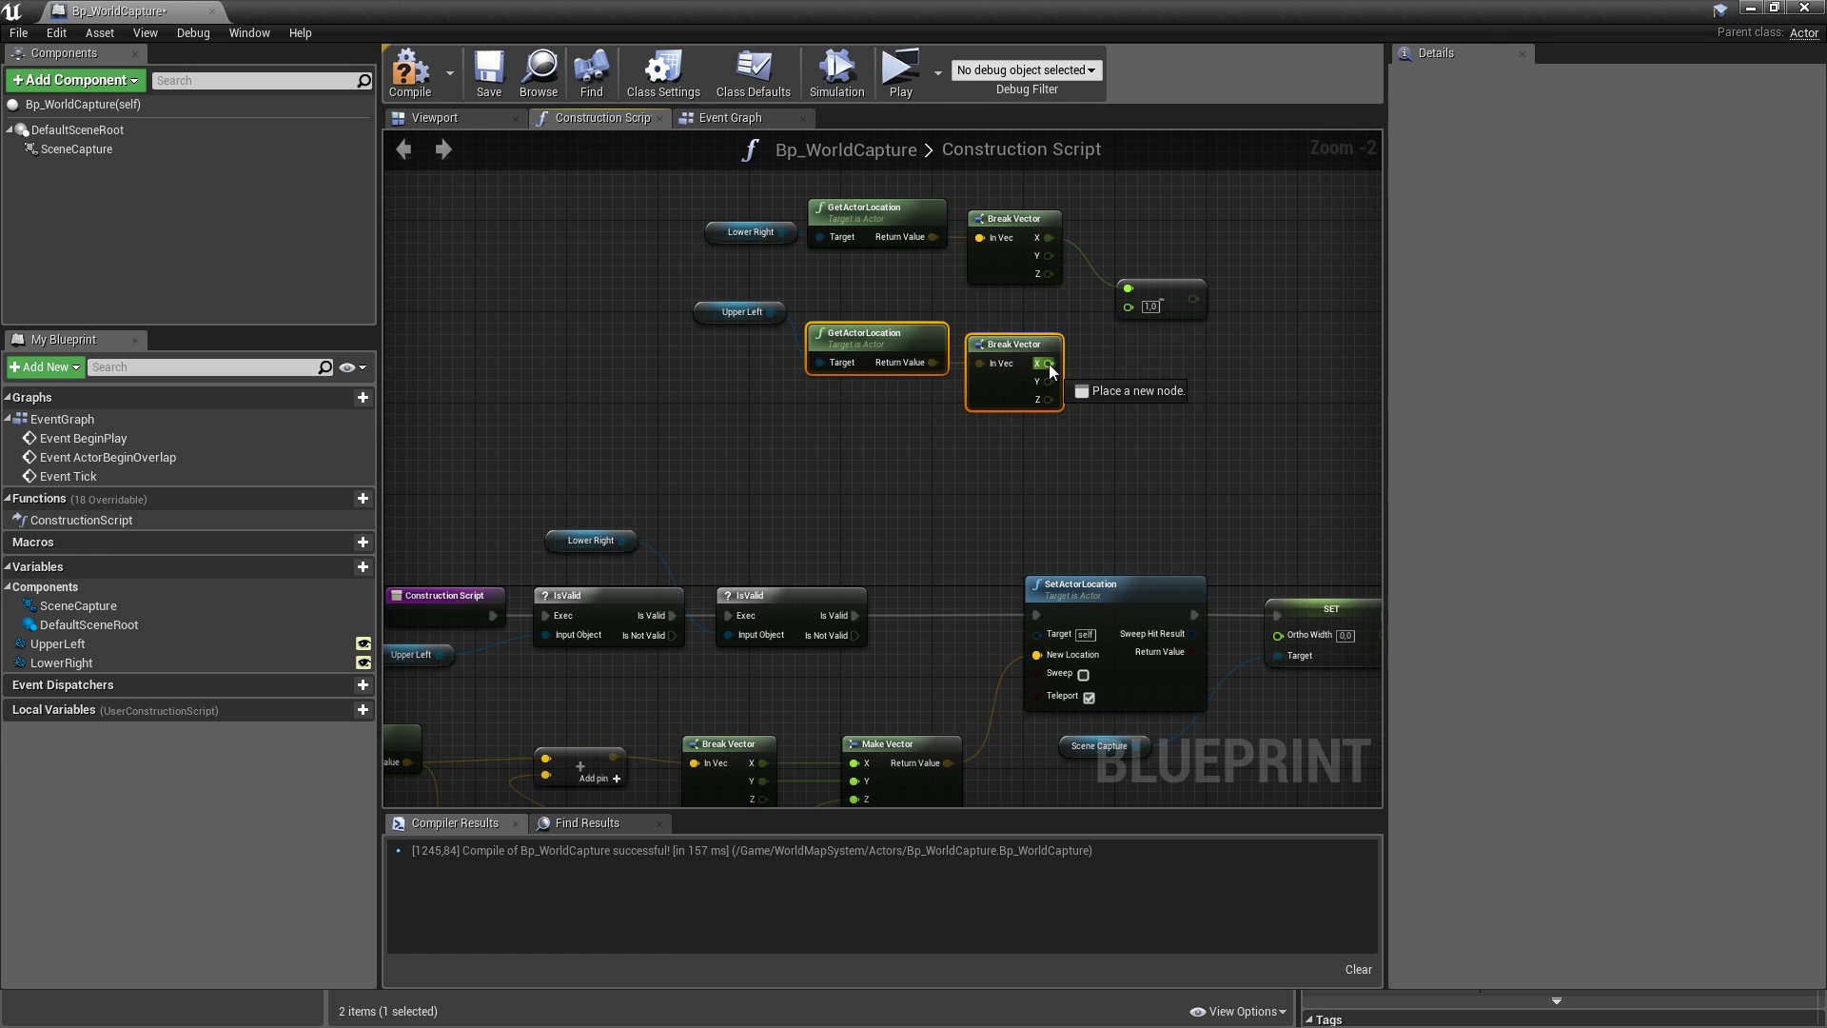
drag(1130, 322, 1128, 308)
right_drag(1181, 342, 1039, 360)
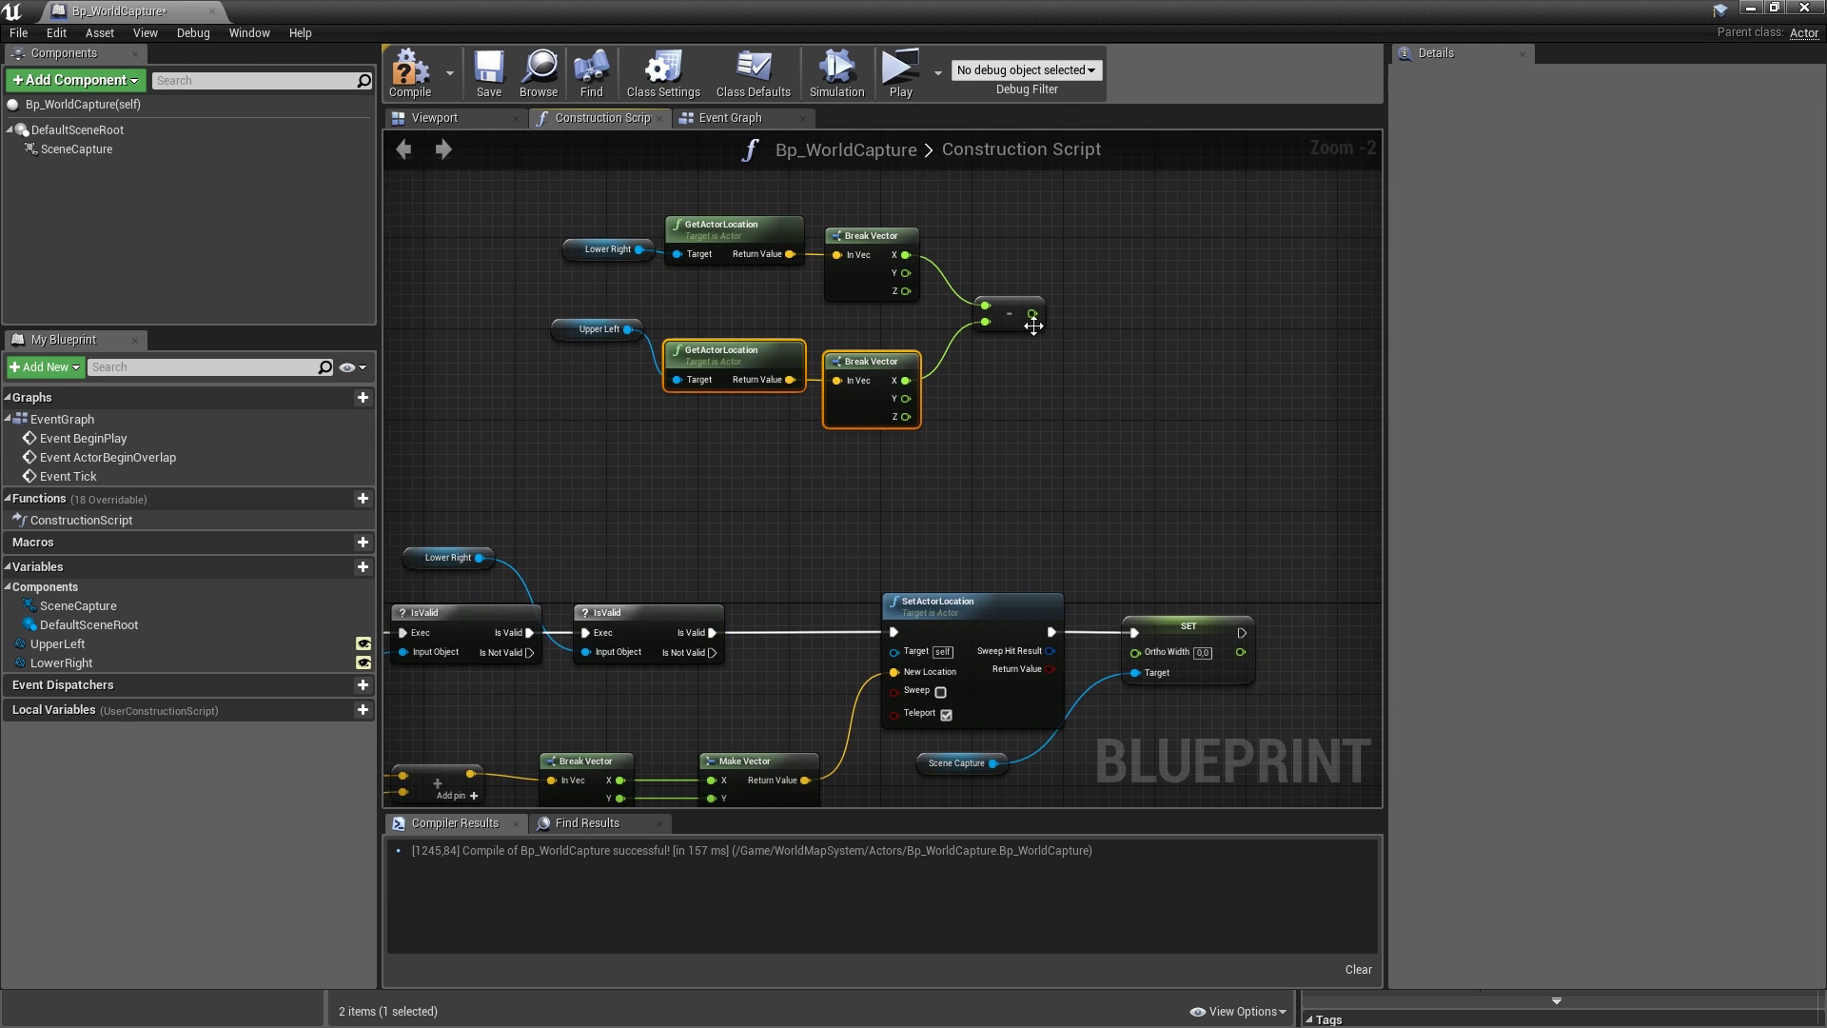
drag(1031, 313, 1085, 303)
text(abs)
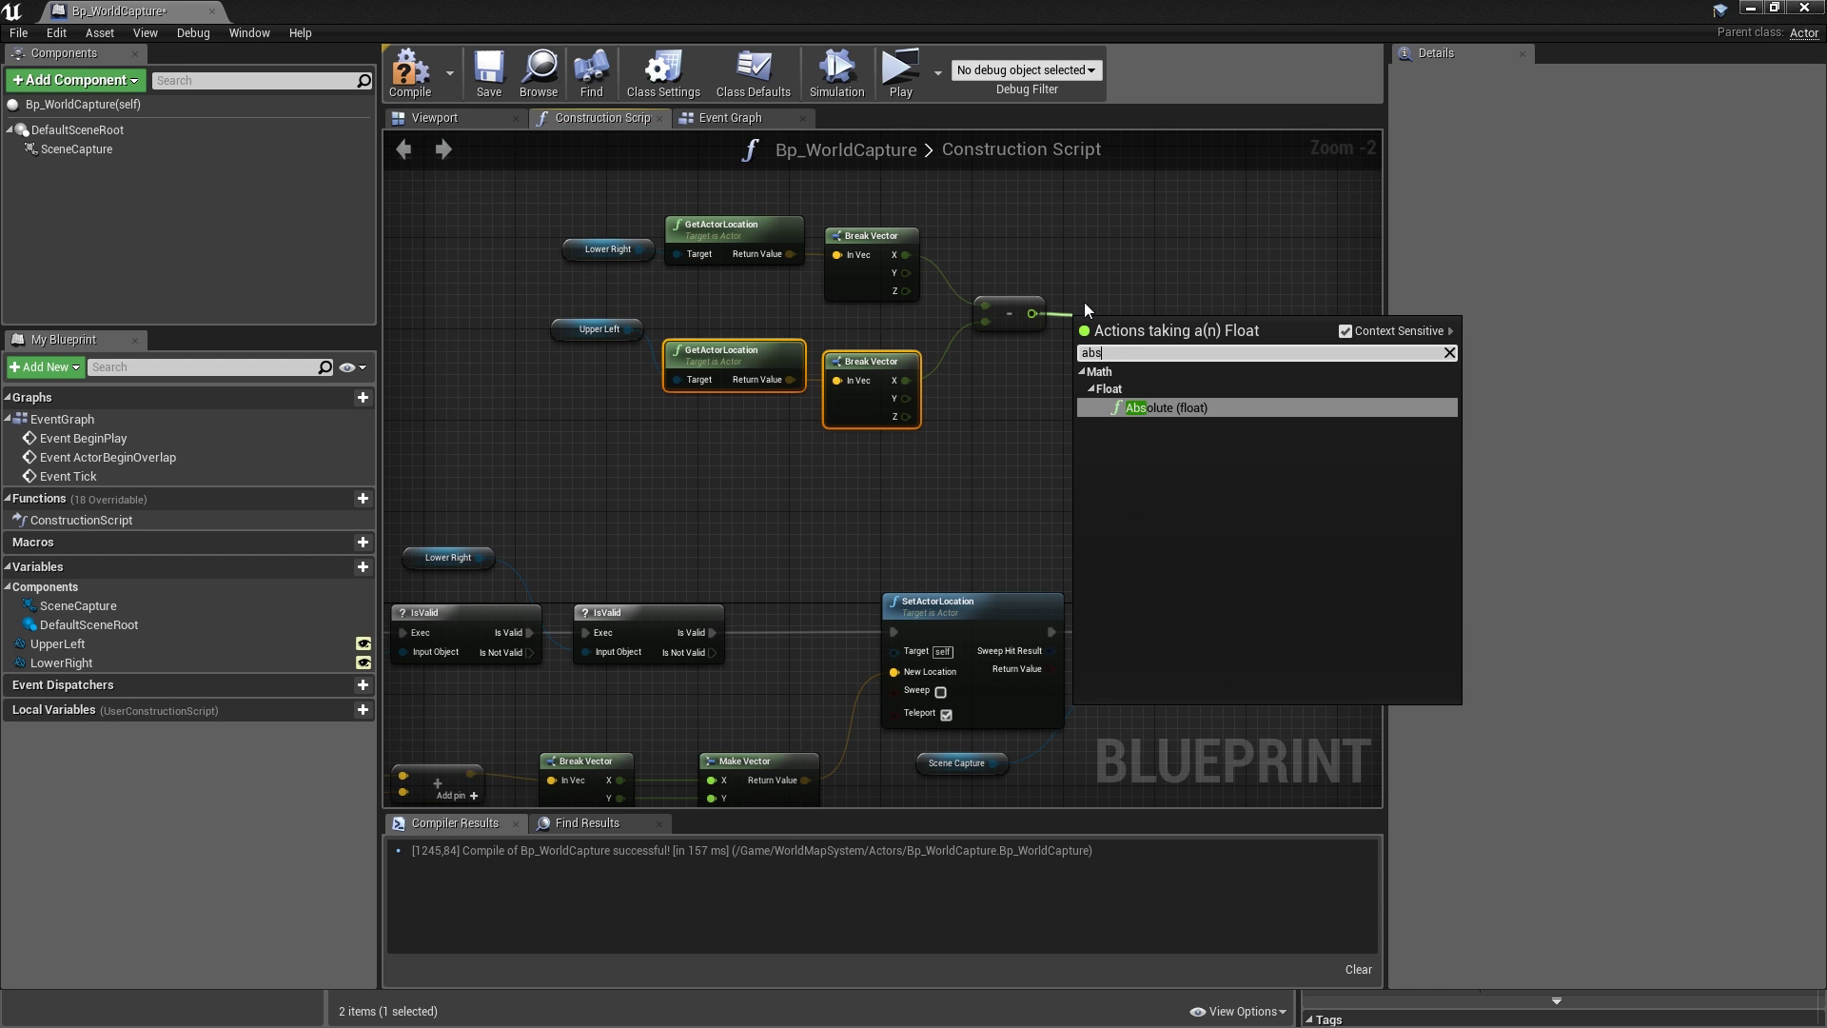
key(Return)
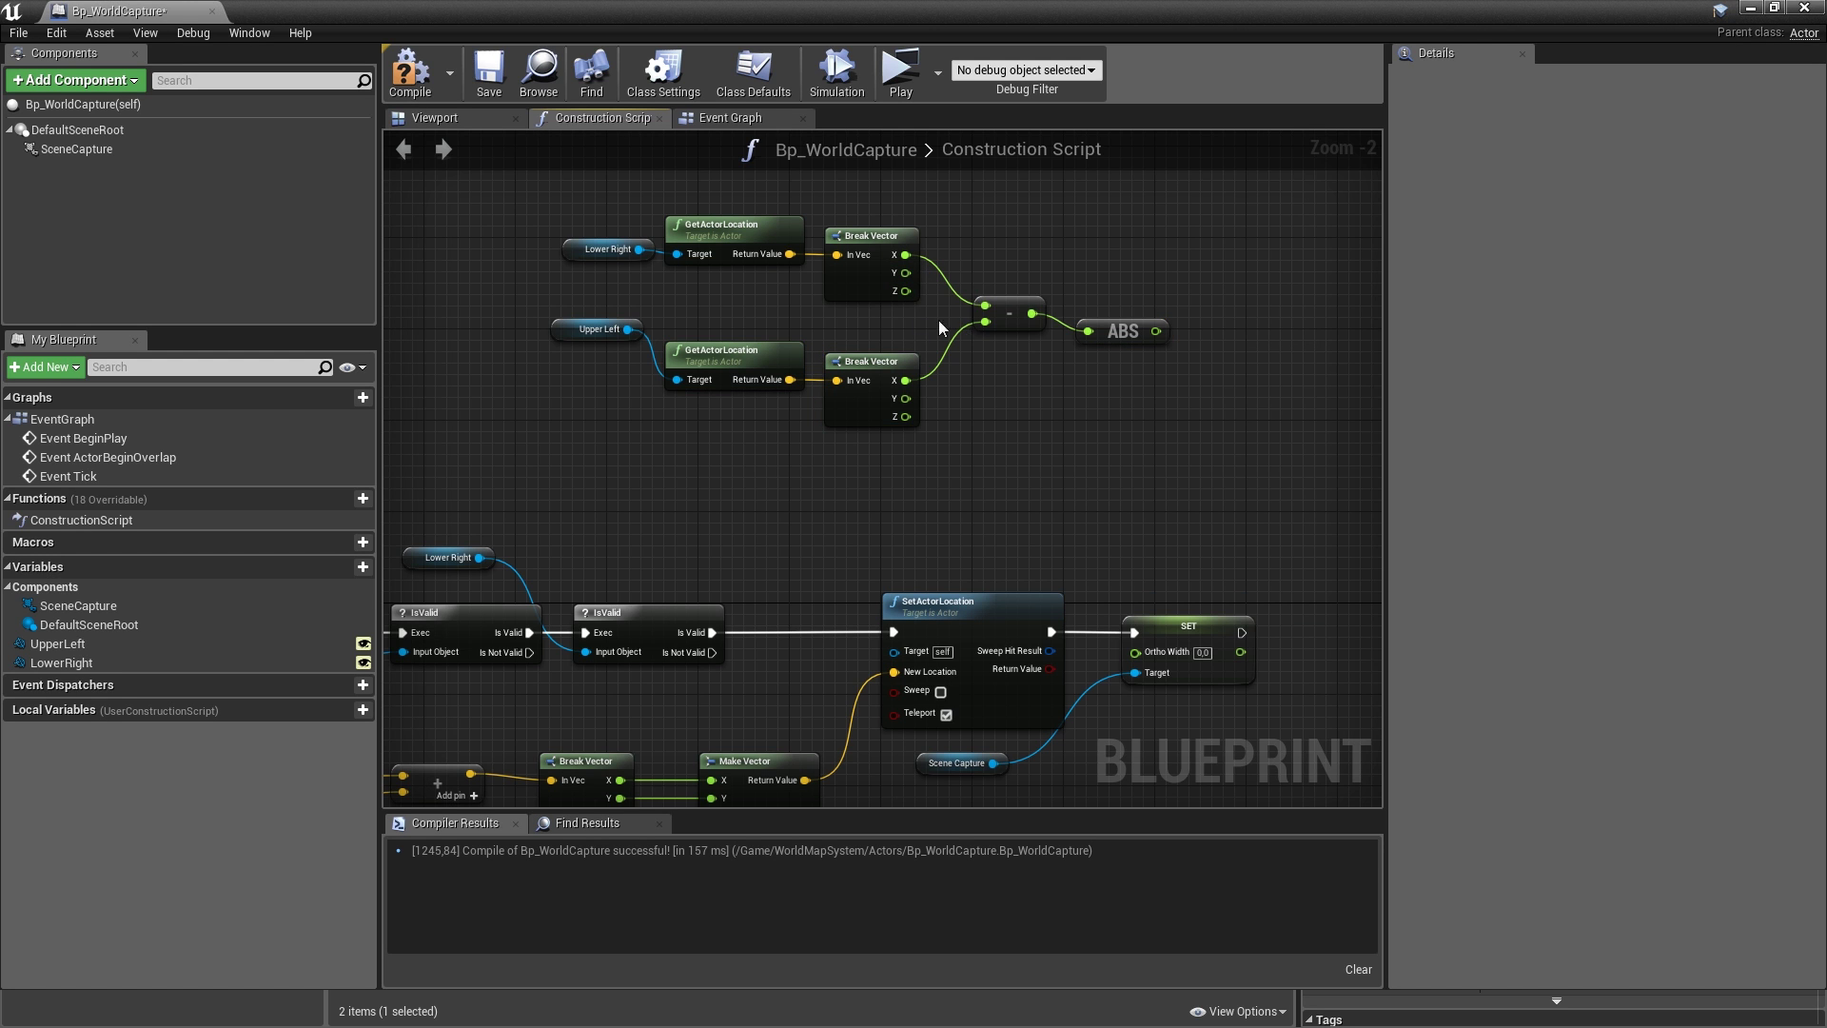
- Add a second float subtraction node below the first, fed by the LowerRight location's Y
scroll(970, 362, up, 2)
drag(870, 237, 968, 367)
text(-)
key(Down)
key(Return)
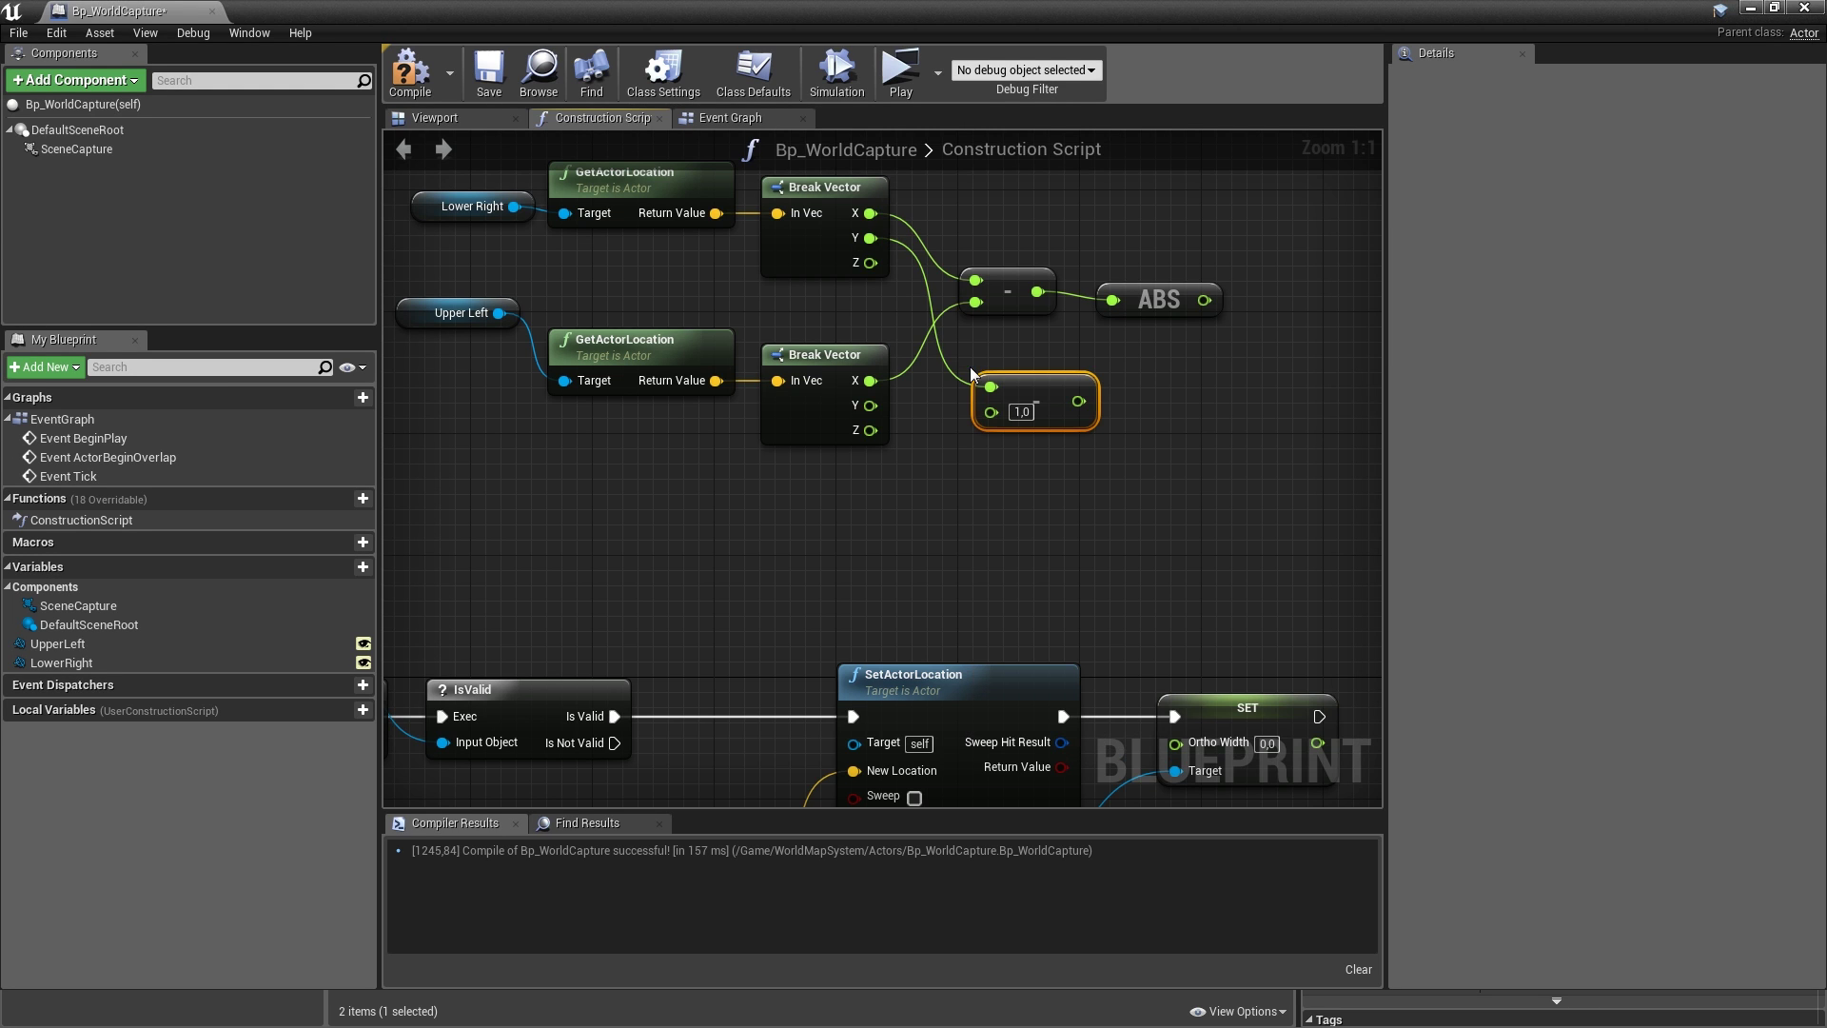
- Connect UpperLeft's Y to the second subtraction and pass its result to an Absolute (float) node aligned beneath the first one
drag(868, 405, 1136, 387)
text(abs)
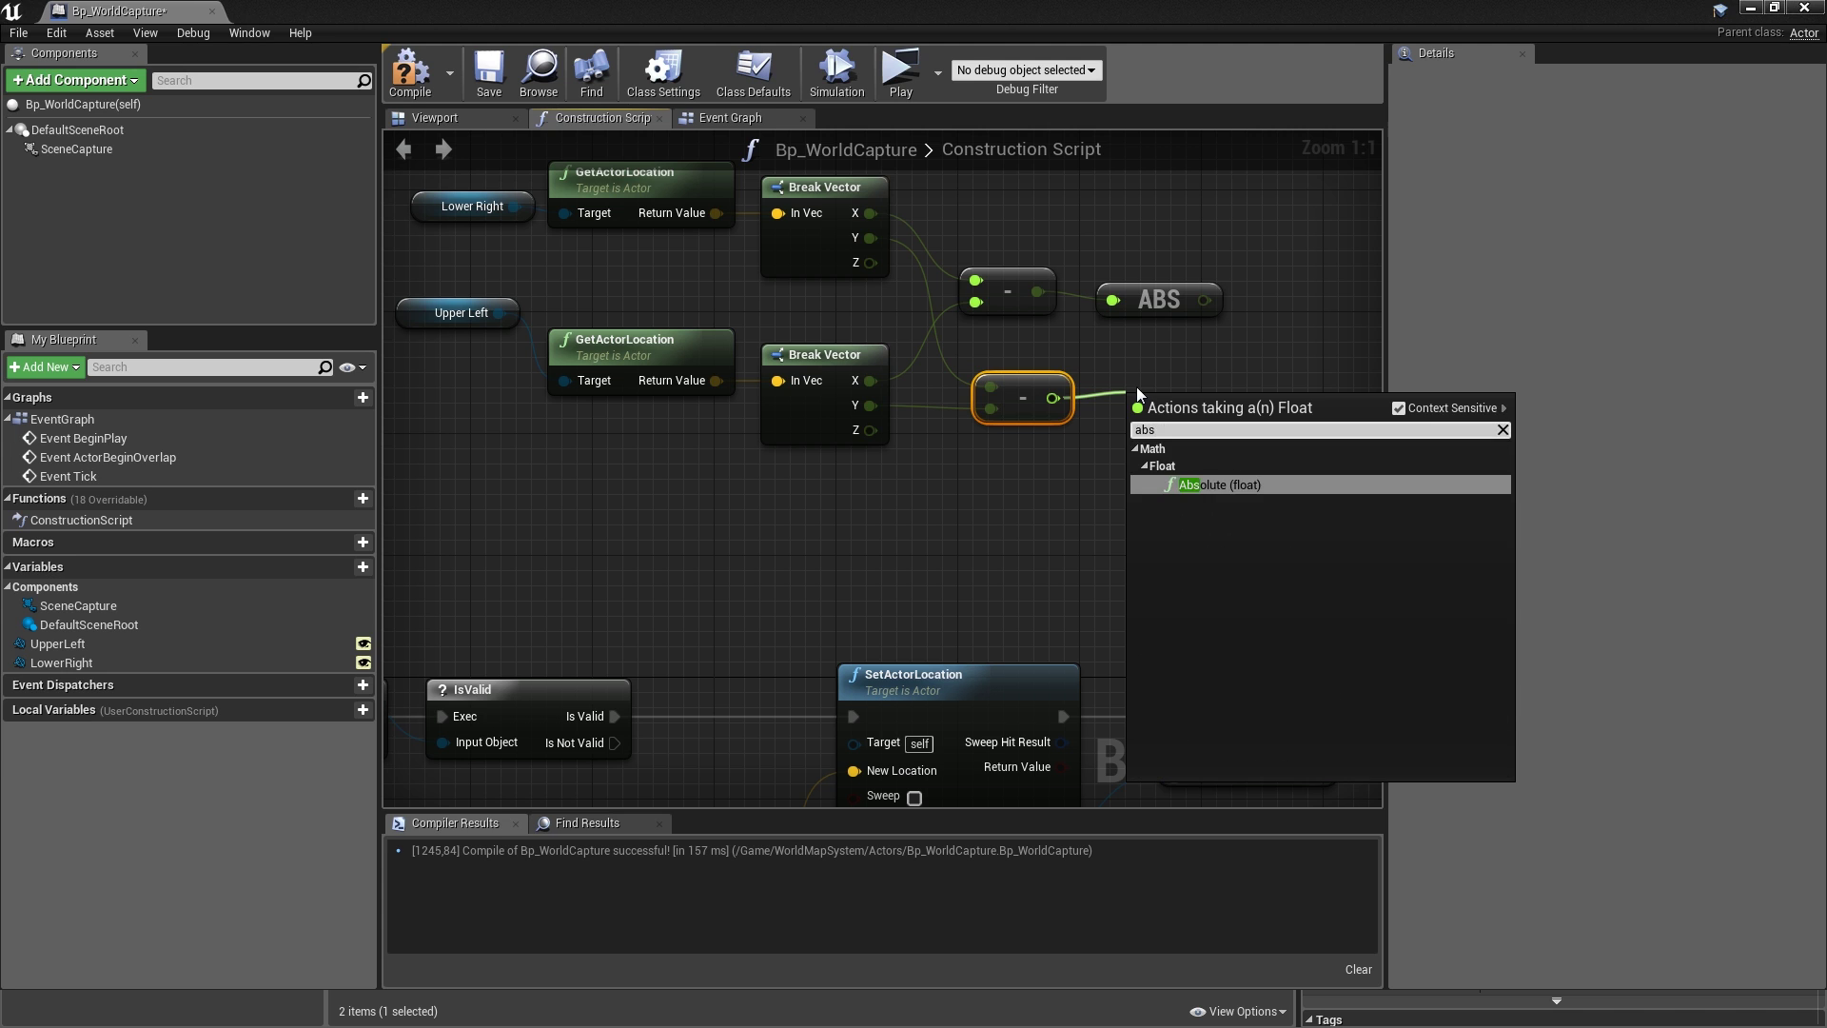
key(Return)
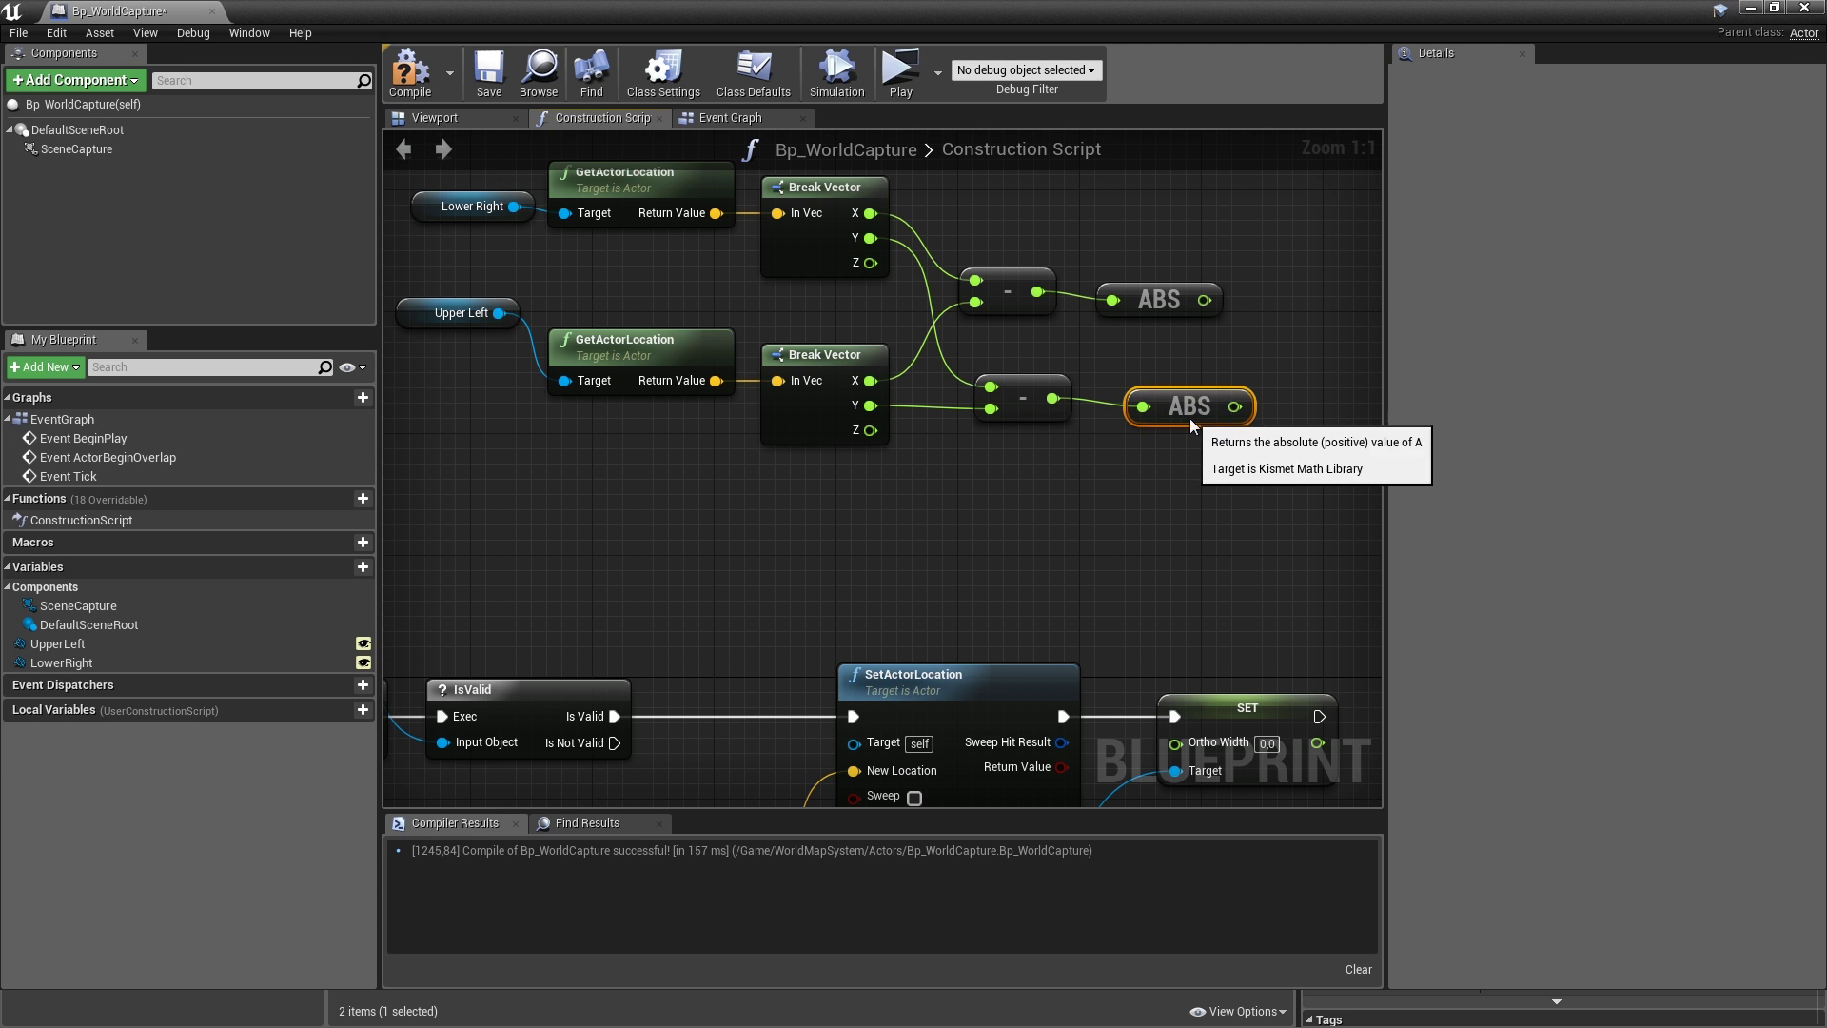
right_drag(1247, 386, 951, 394)
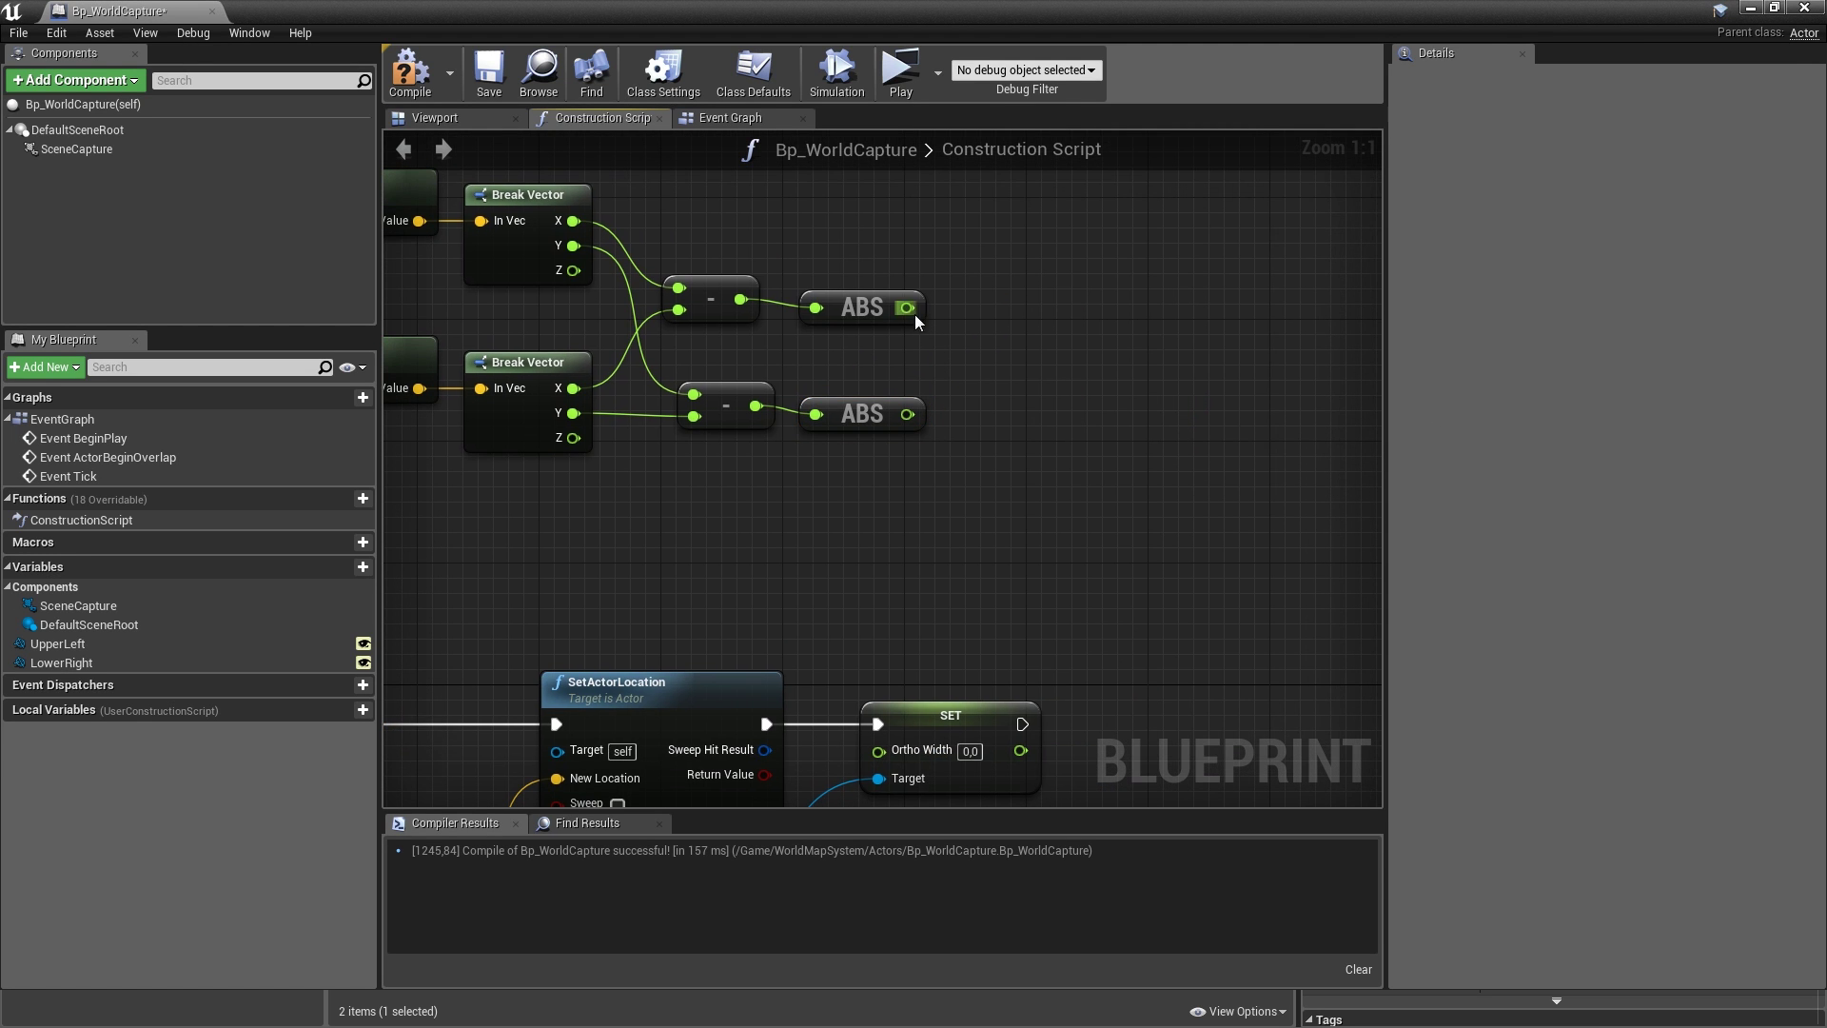
- Add a Max (float) node fed by both ABS results and connect its output to the SET node's Ortho Width
right_click(980, 337)
text(max f)
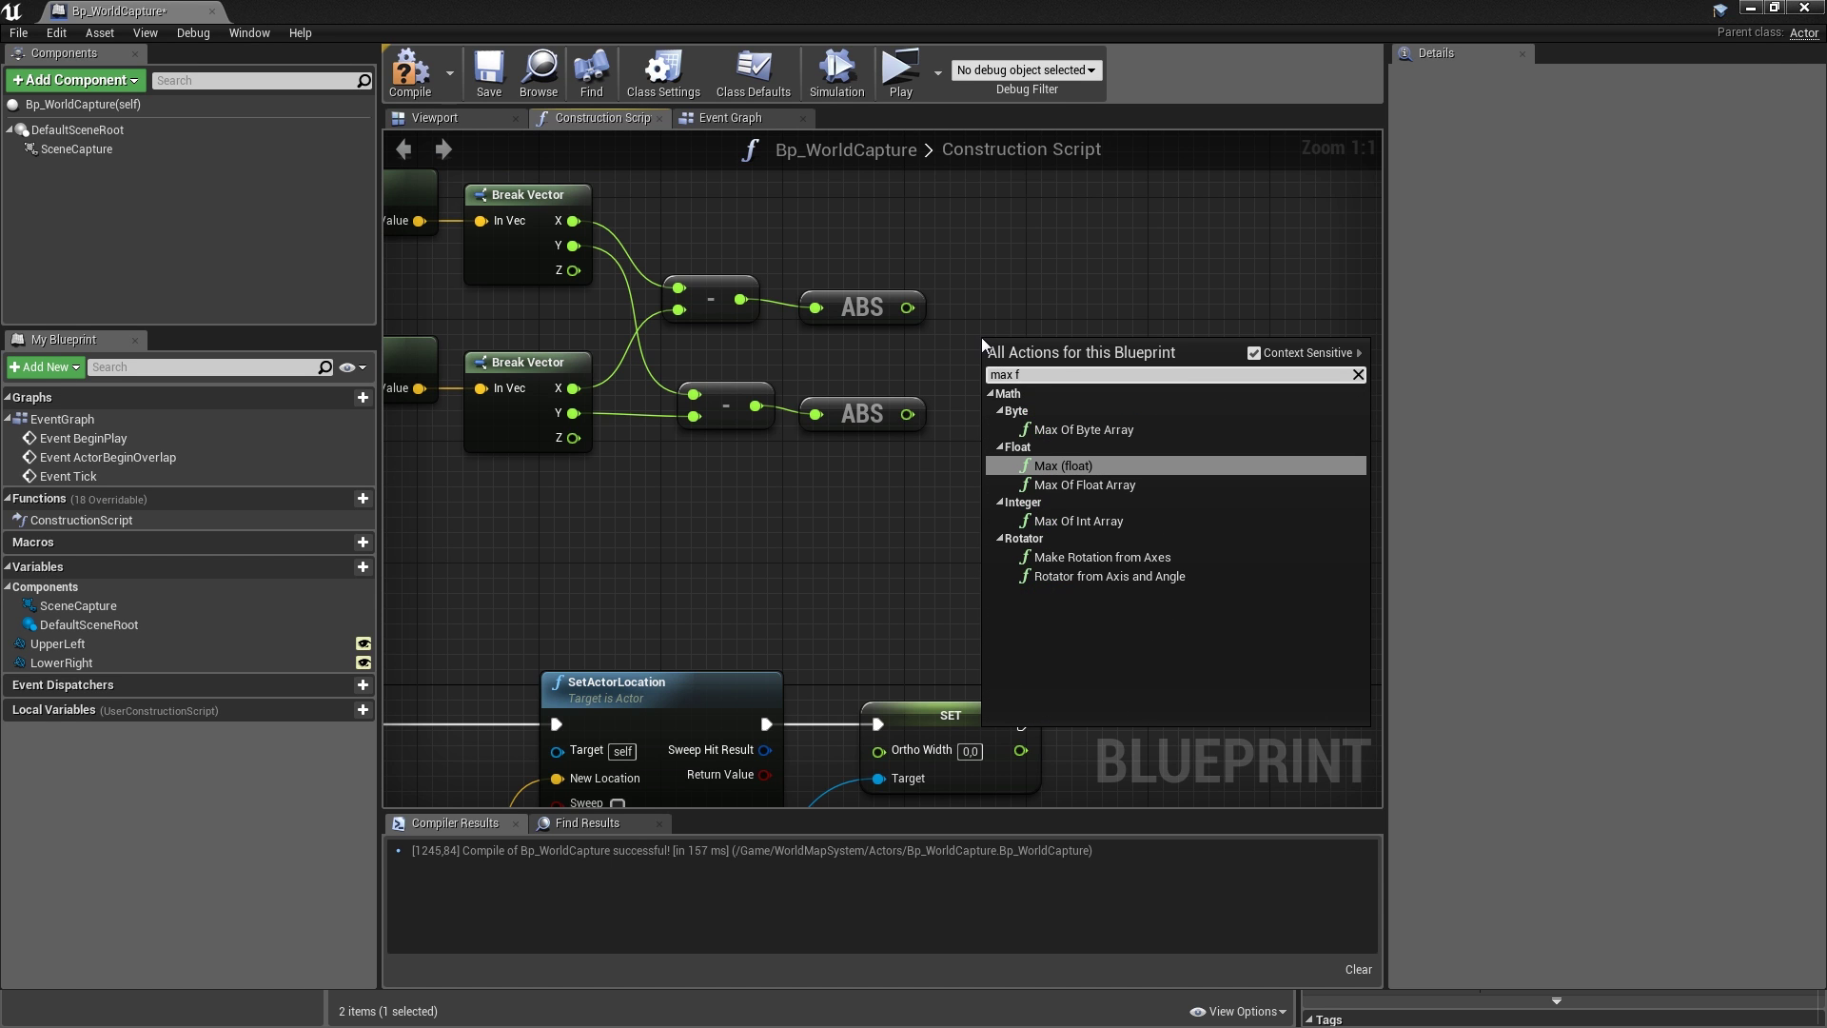
key(Return)
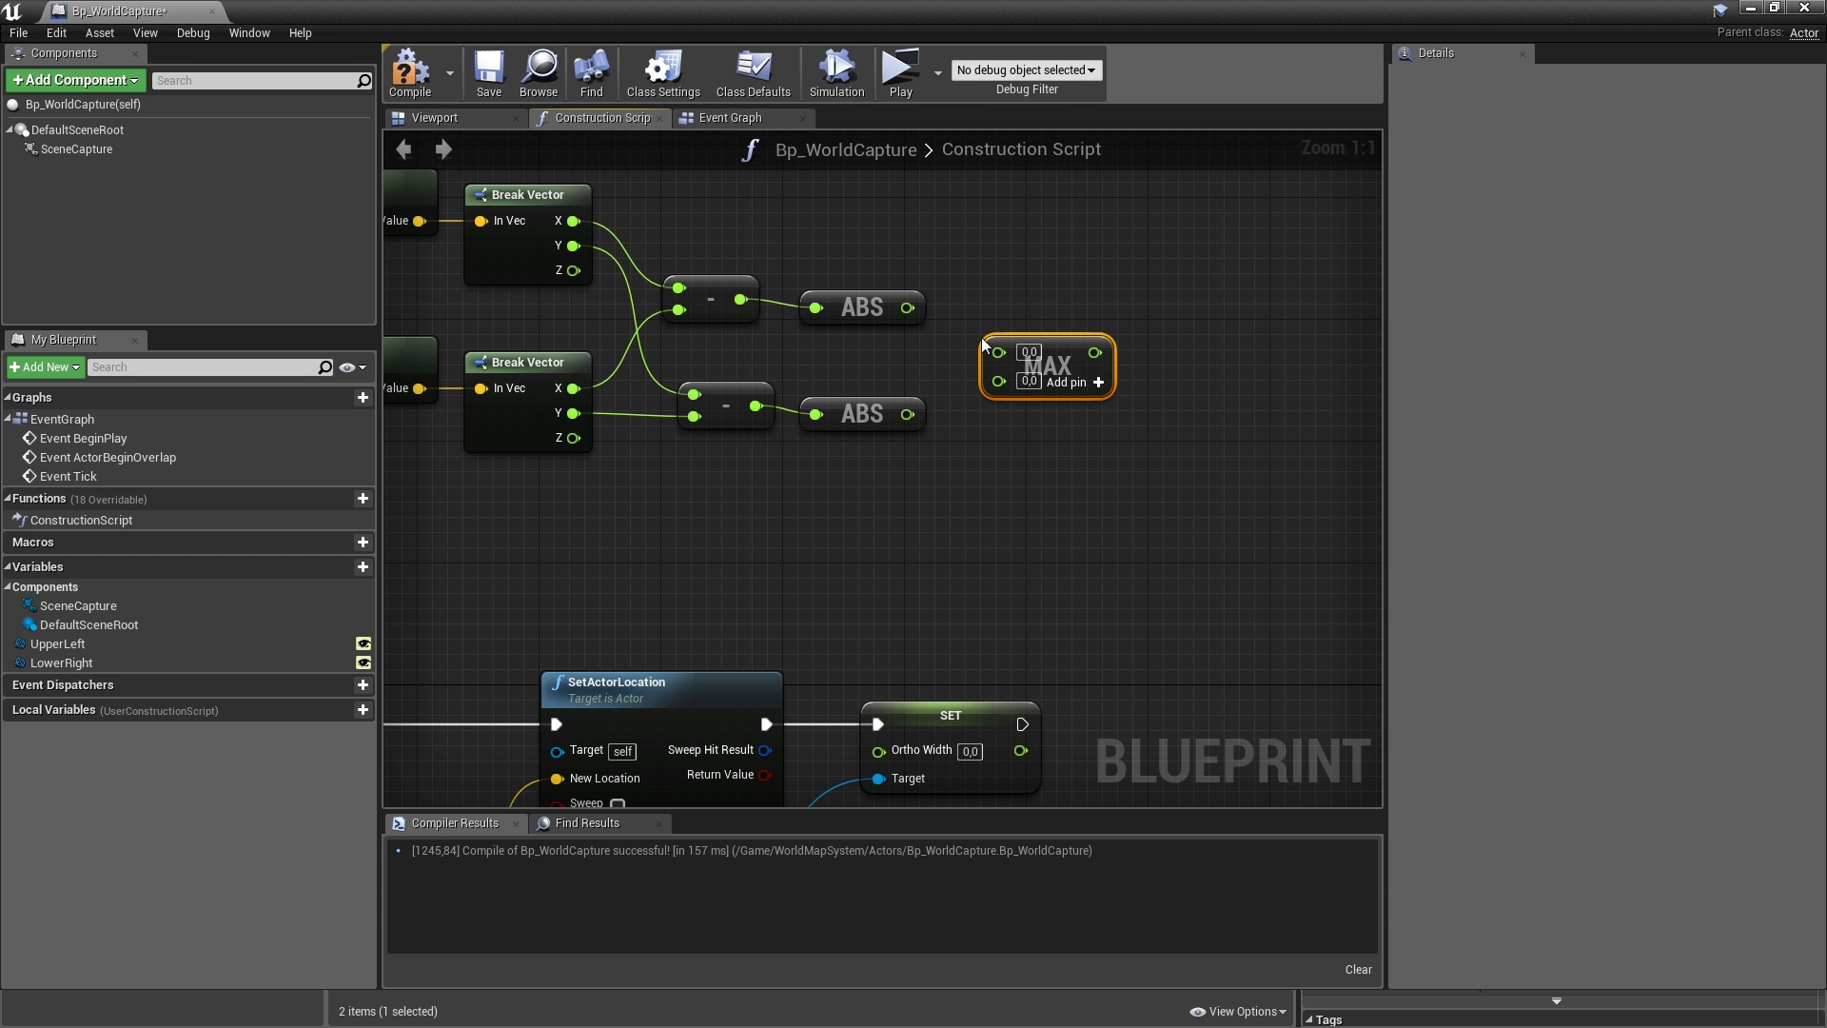
drag(902, 309, 999, 352)
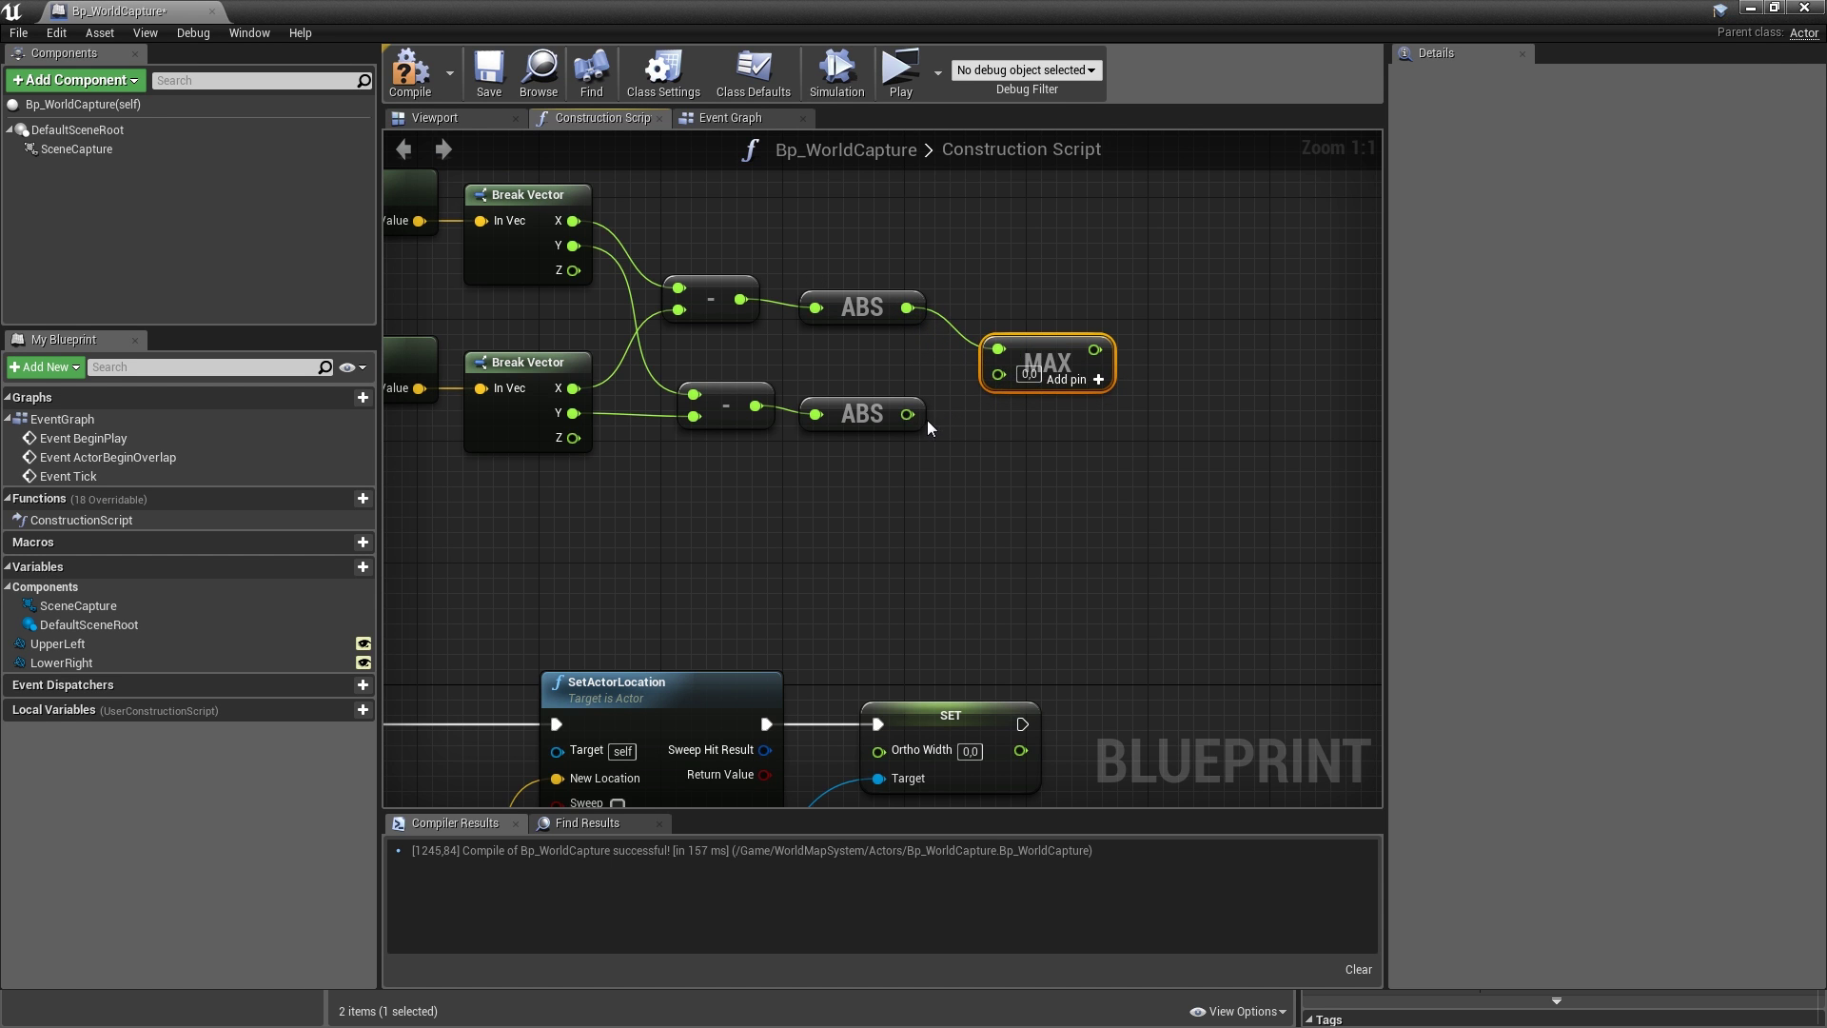
drag(908, 414, 879, 751)
- Space the Ortho Width SET node farther from SetActorLocation, then compile, save and close Bp_WorldCapture
click(984, 727)
drag(983, 727, 1259, 727)
click(488, 73)
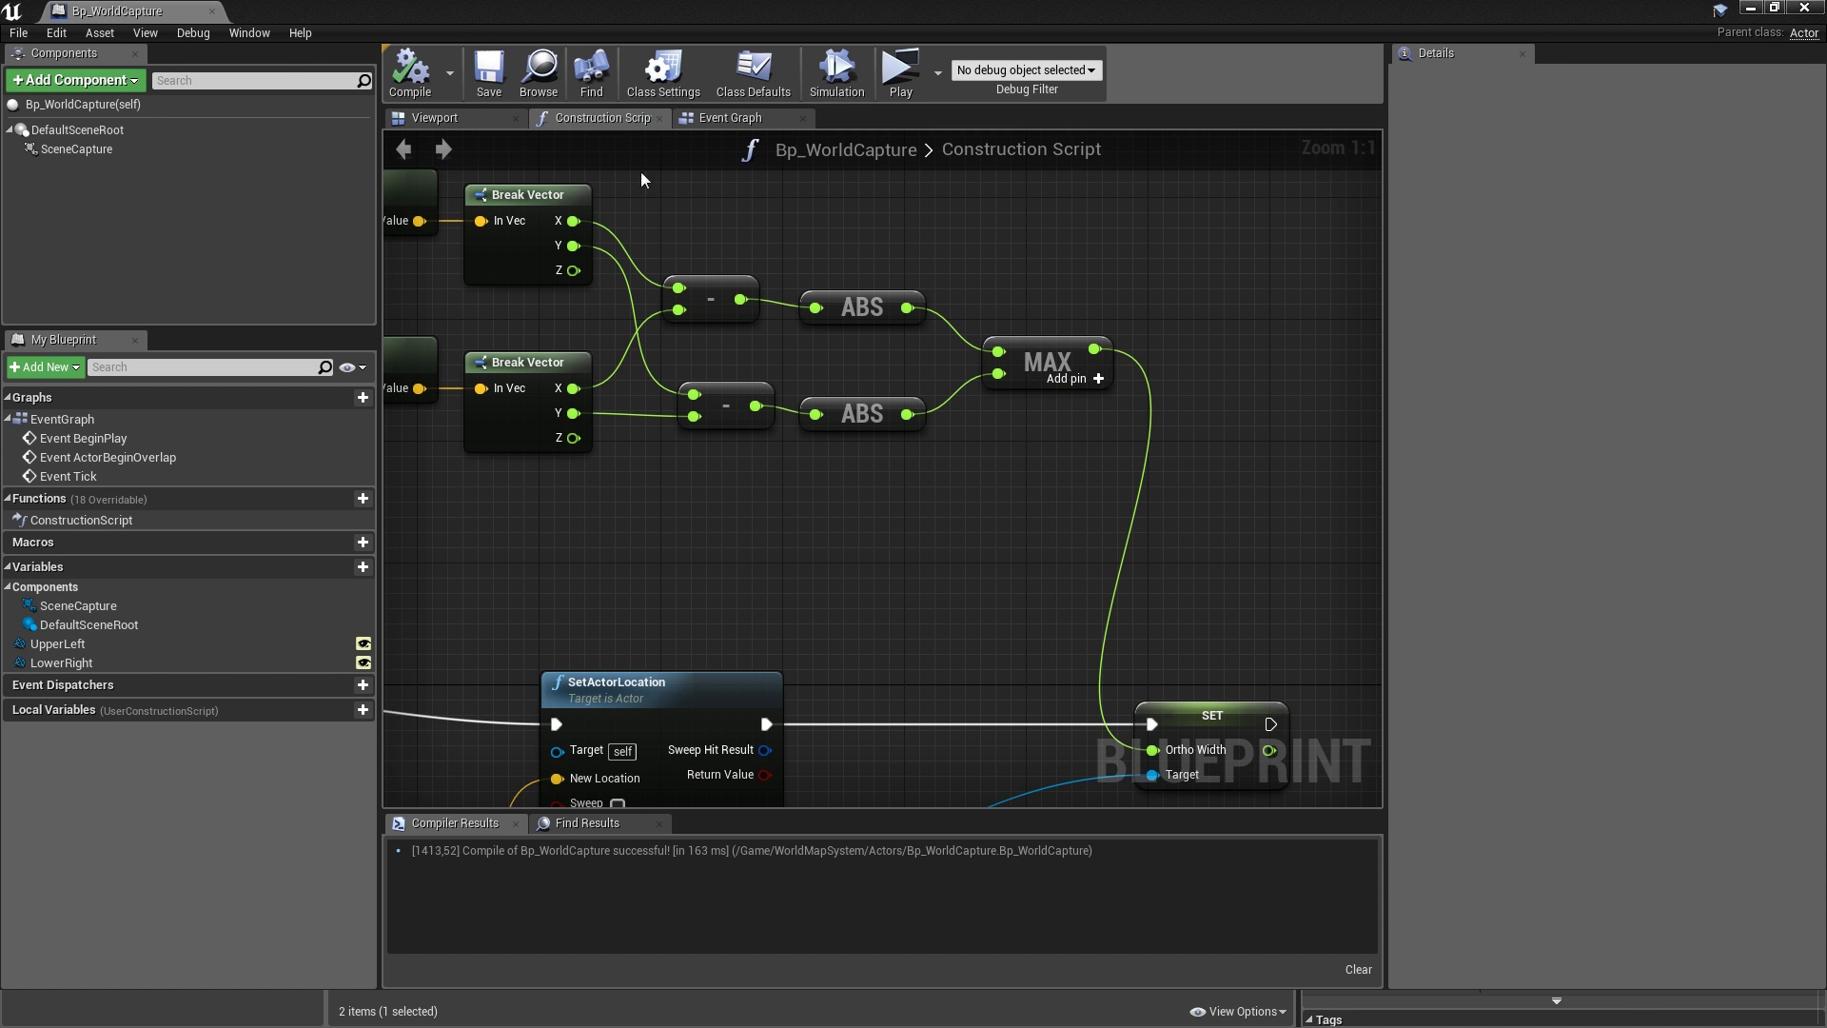
scroll(604, 507, down, 4)
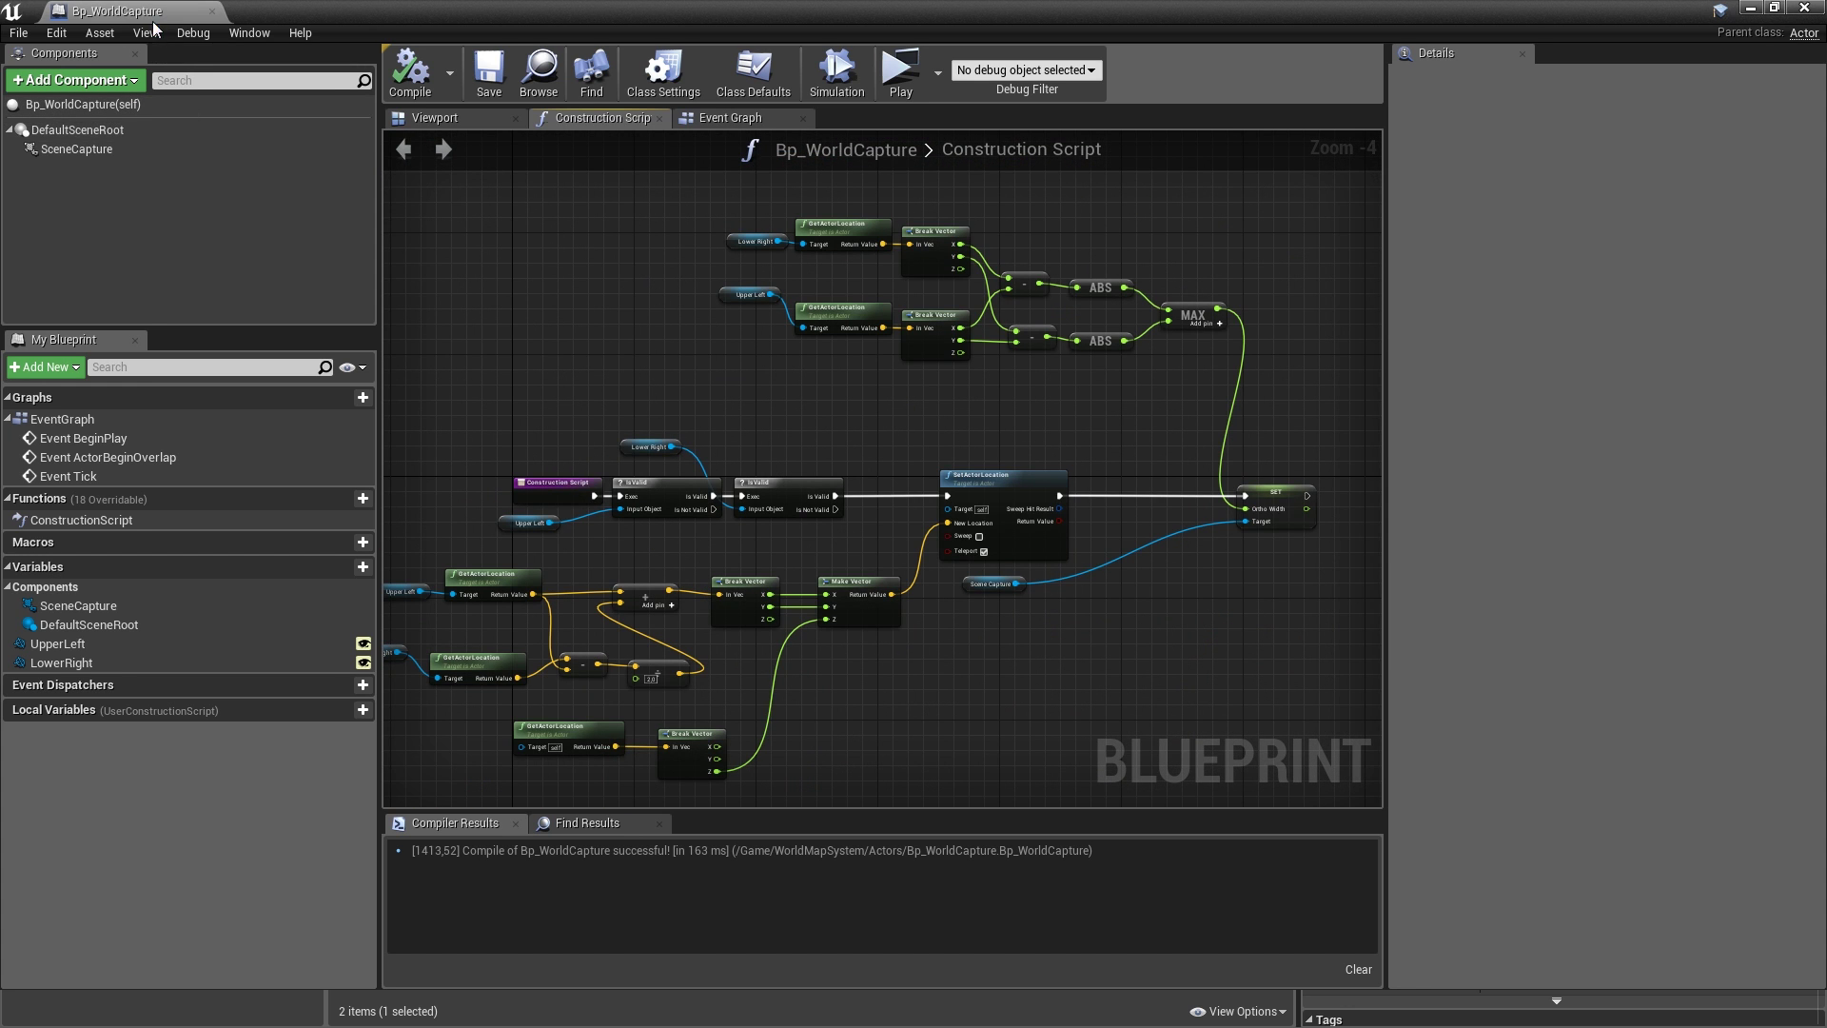
click(211, 11)
- Place a Bp_WorldCapture actor in the level among the blocks and raise it to a Z location of 640
drag(364, 809, 889, 458)
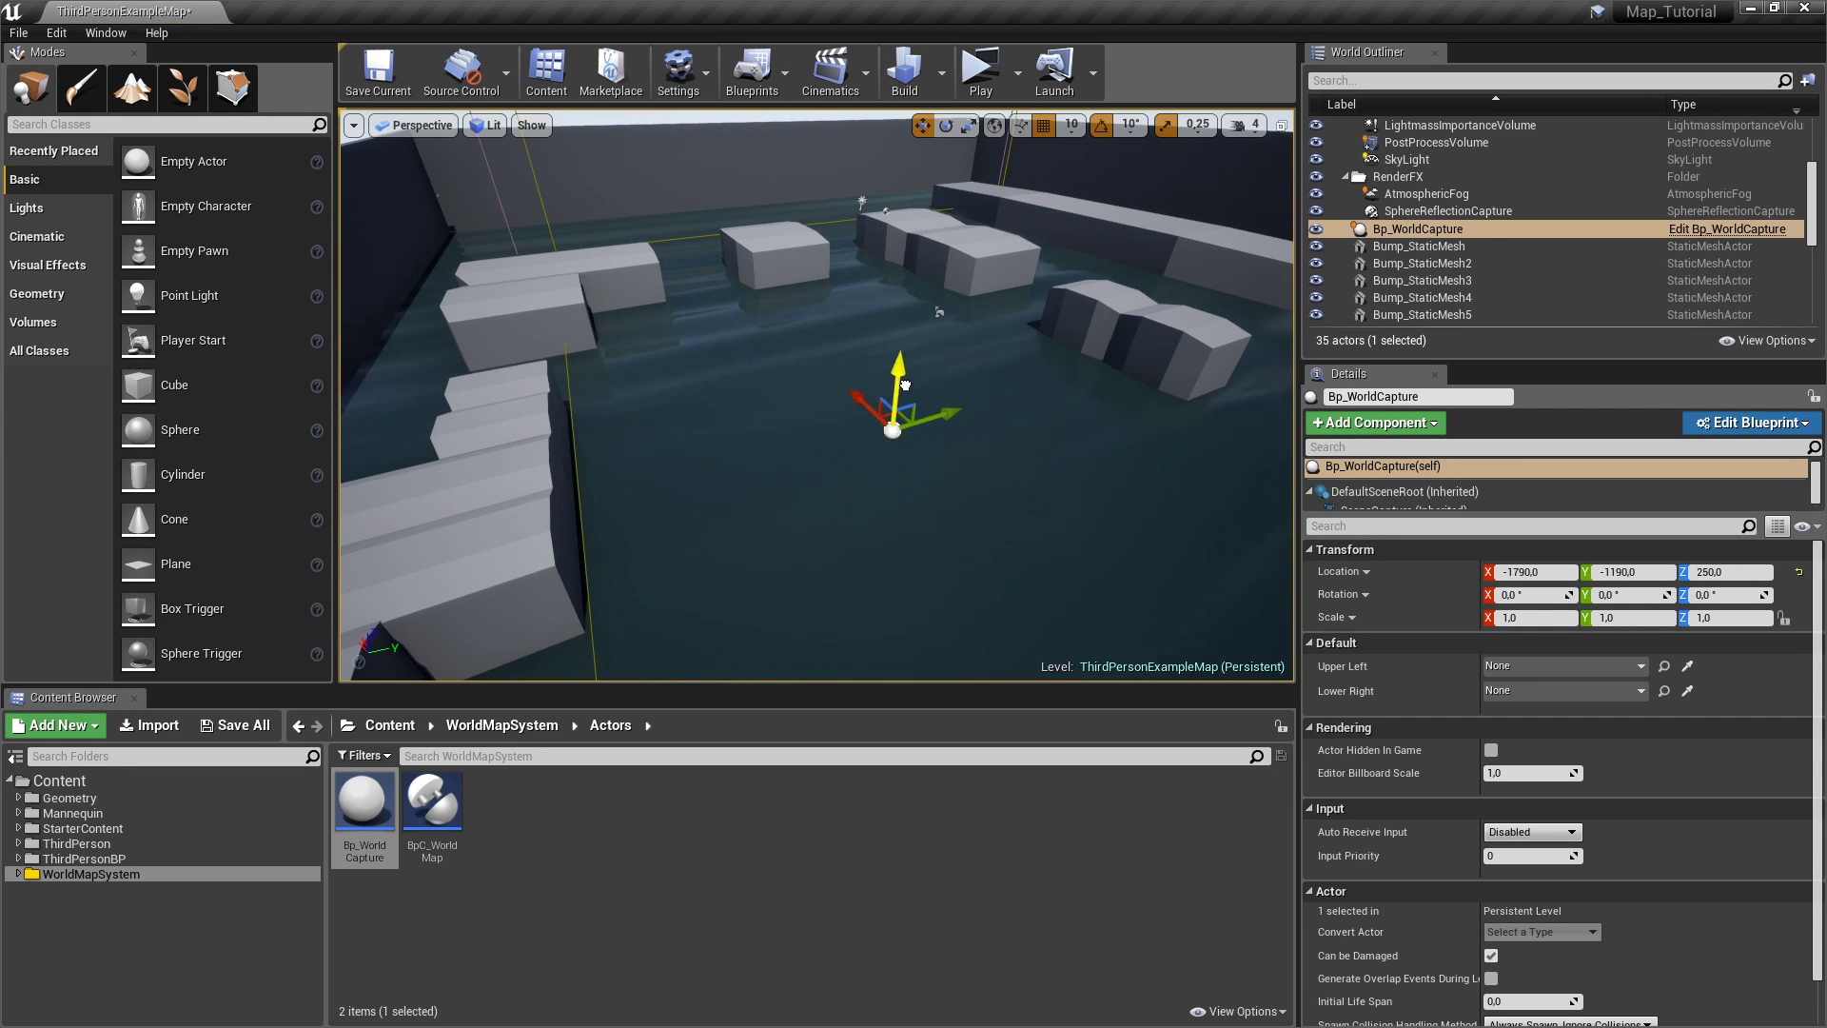
drag(923, 276, 923, 257)
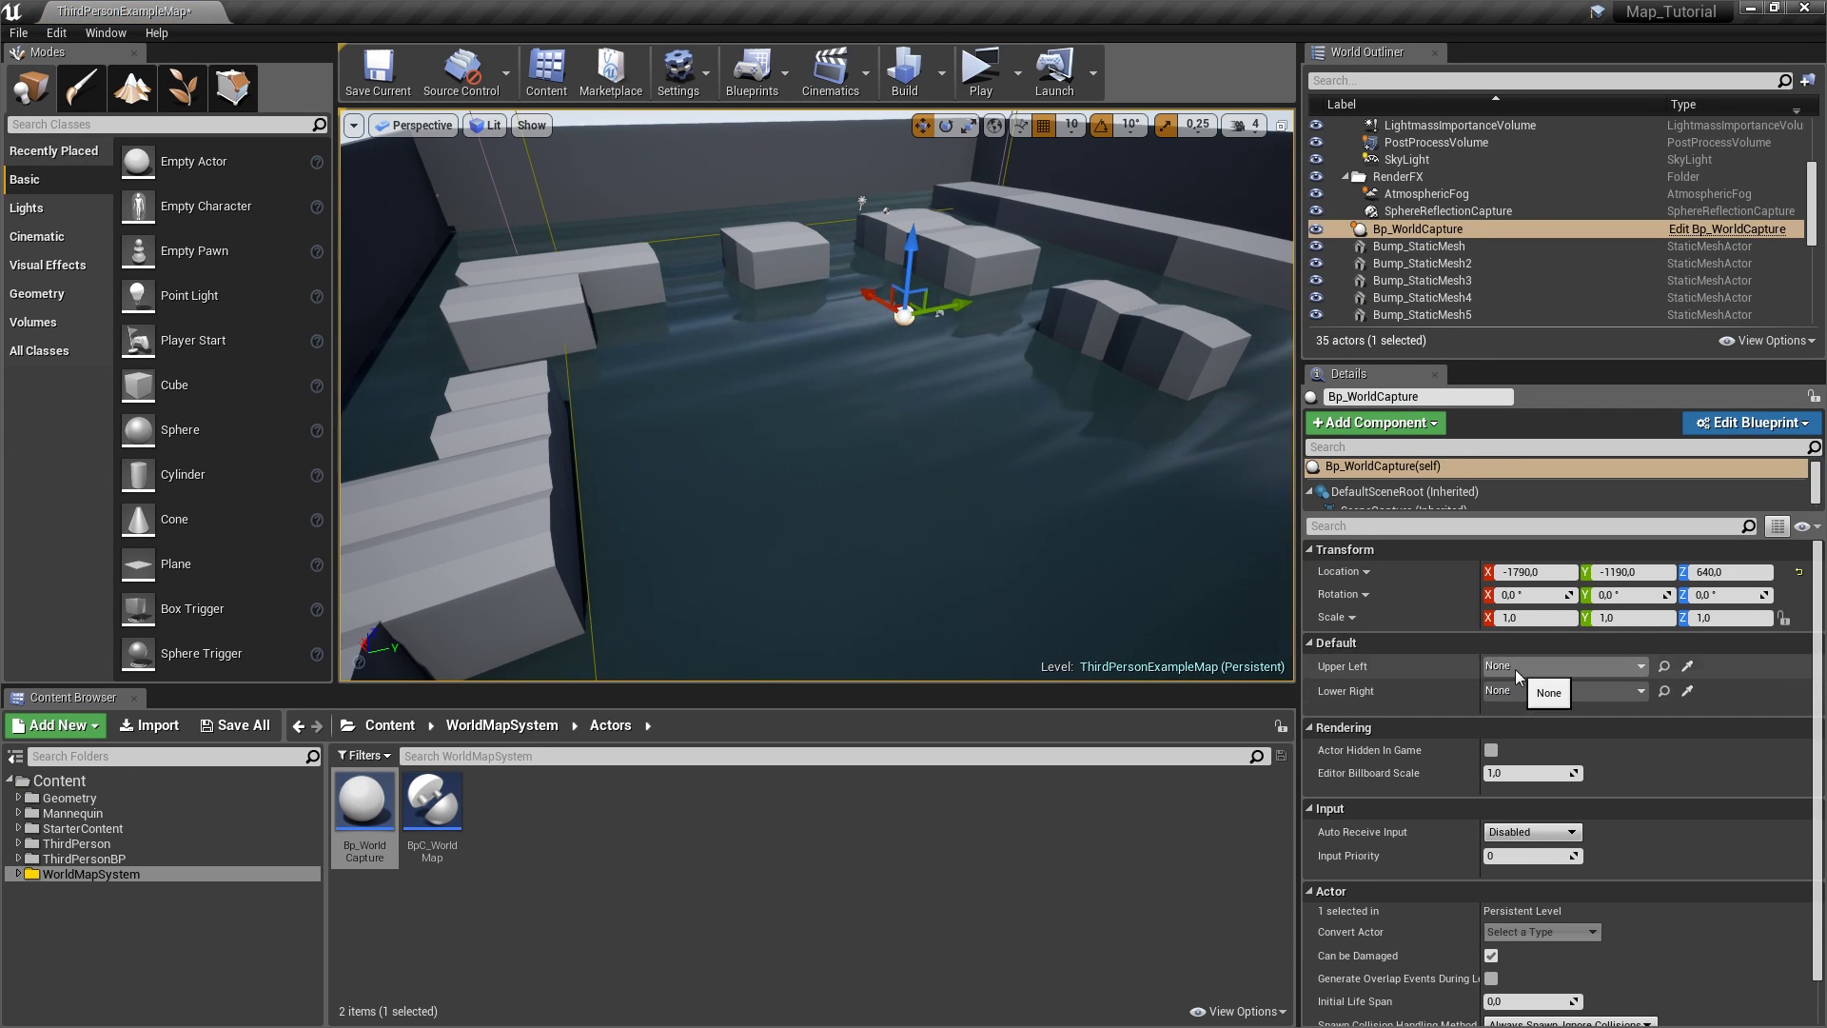
- Assign the UpperLeft and LowerRight target points to the actor's Upper Left and Lower Right properties and save the level
click(1492, 666)
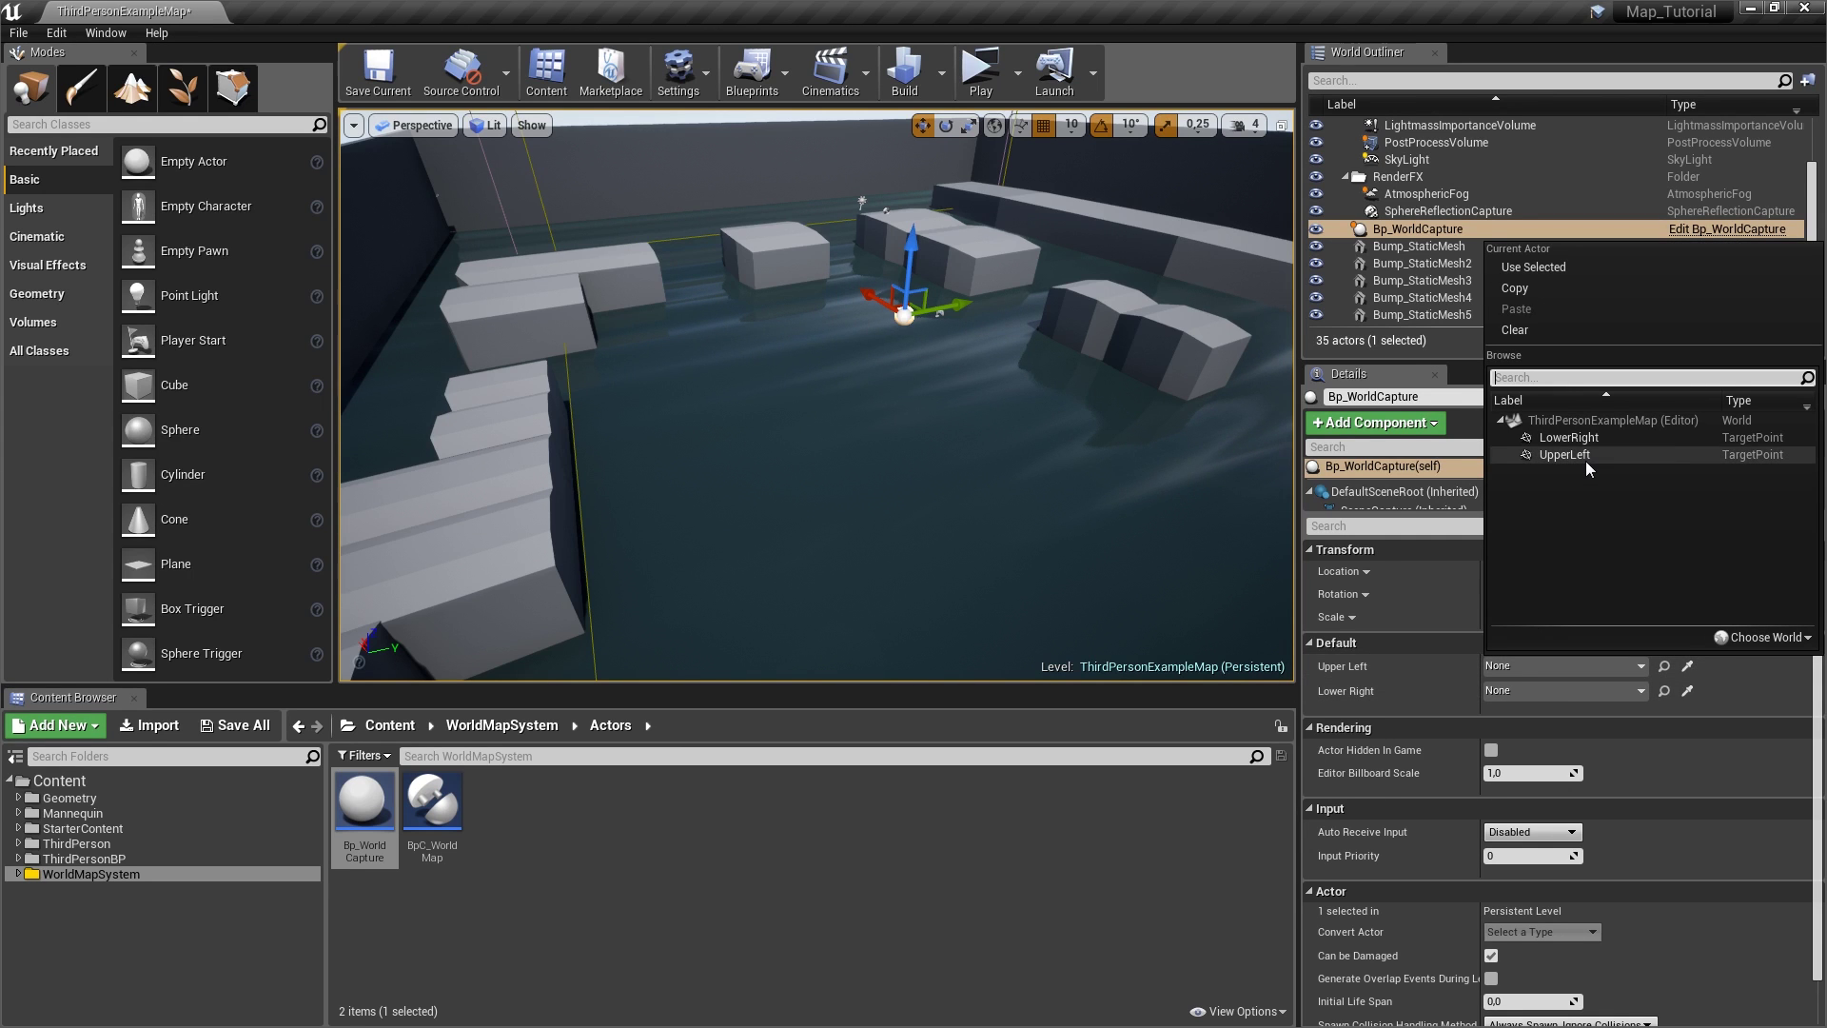
click(1583, 460)
click(1524, 683)
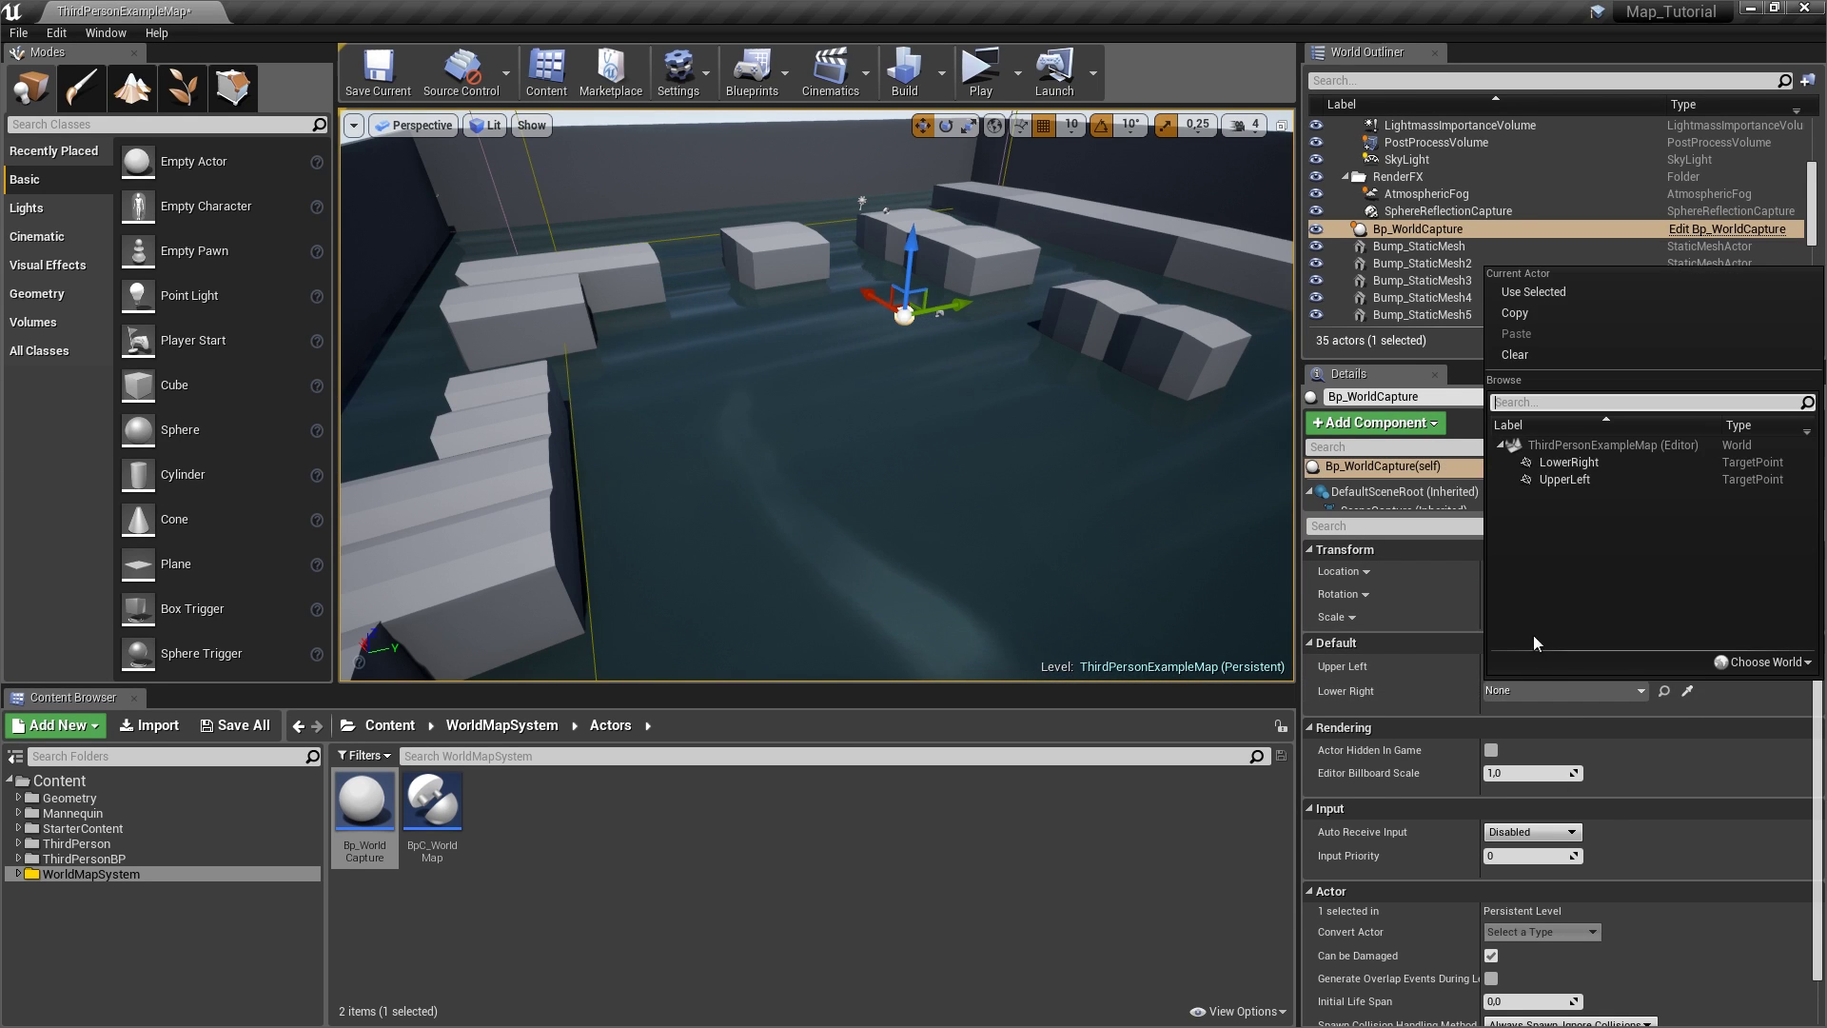
click(1573, 465)
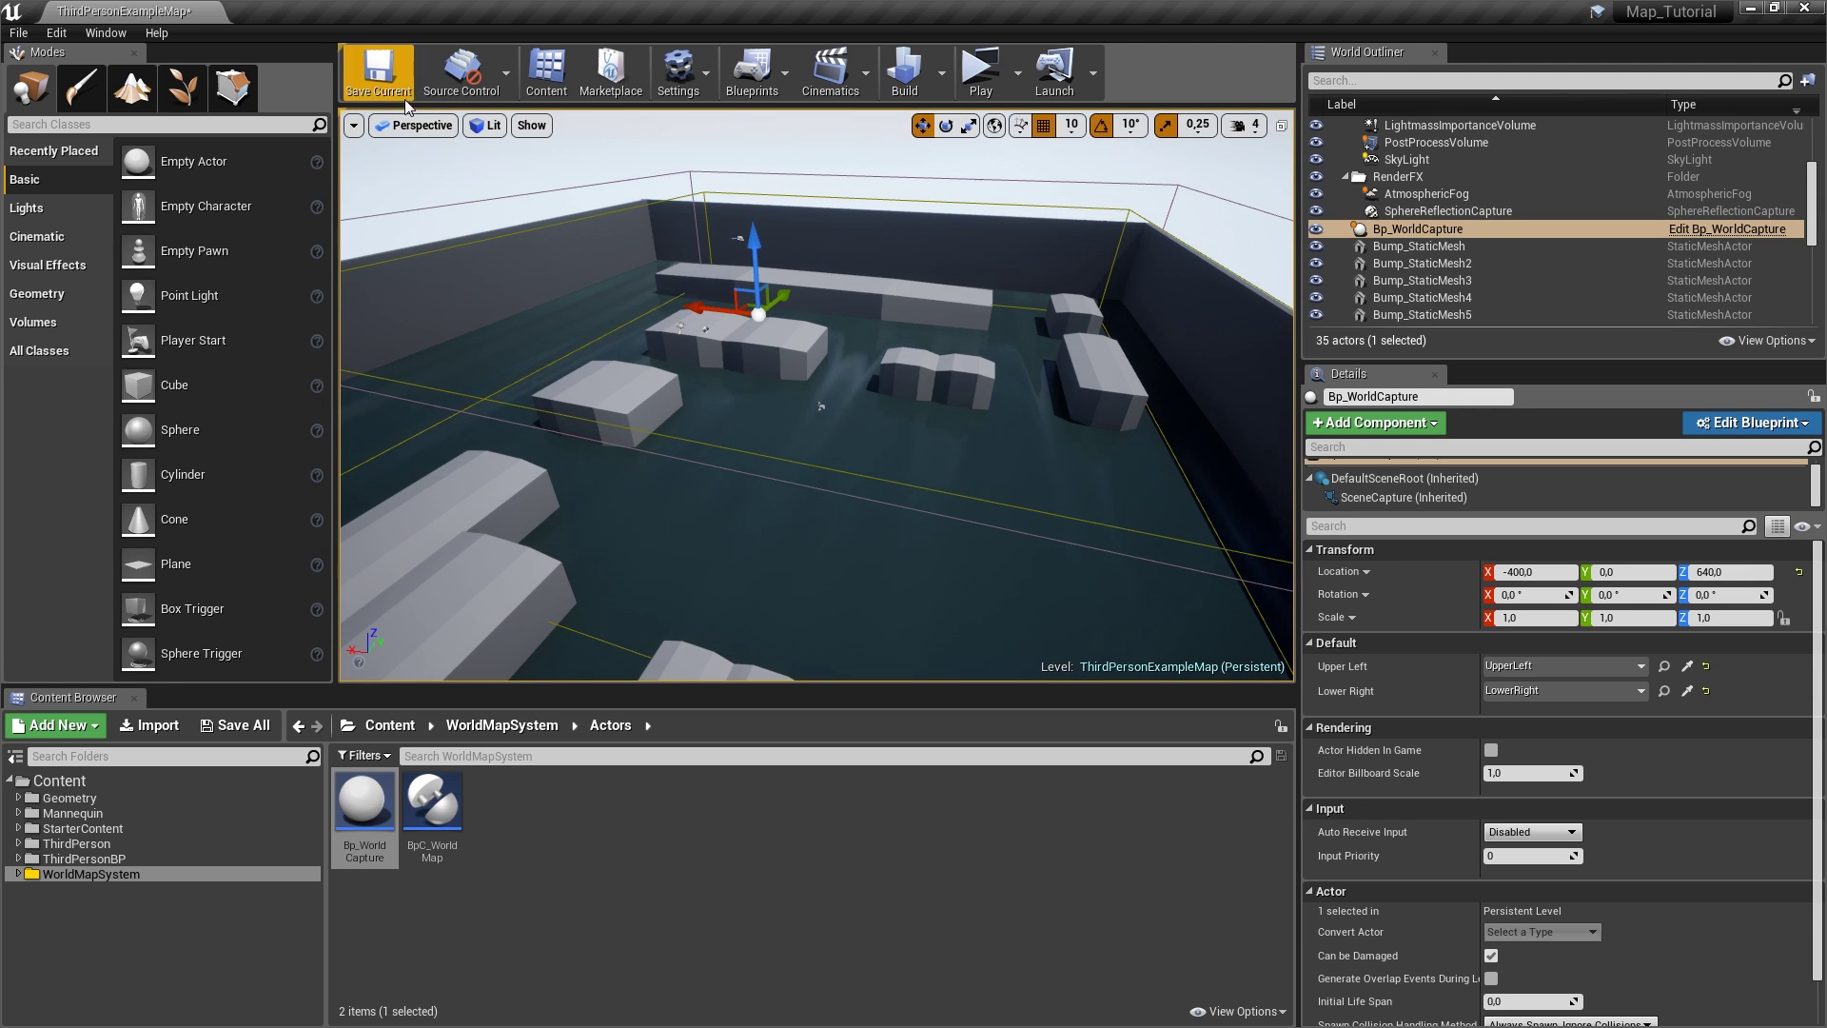
click(407, 99)
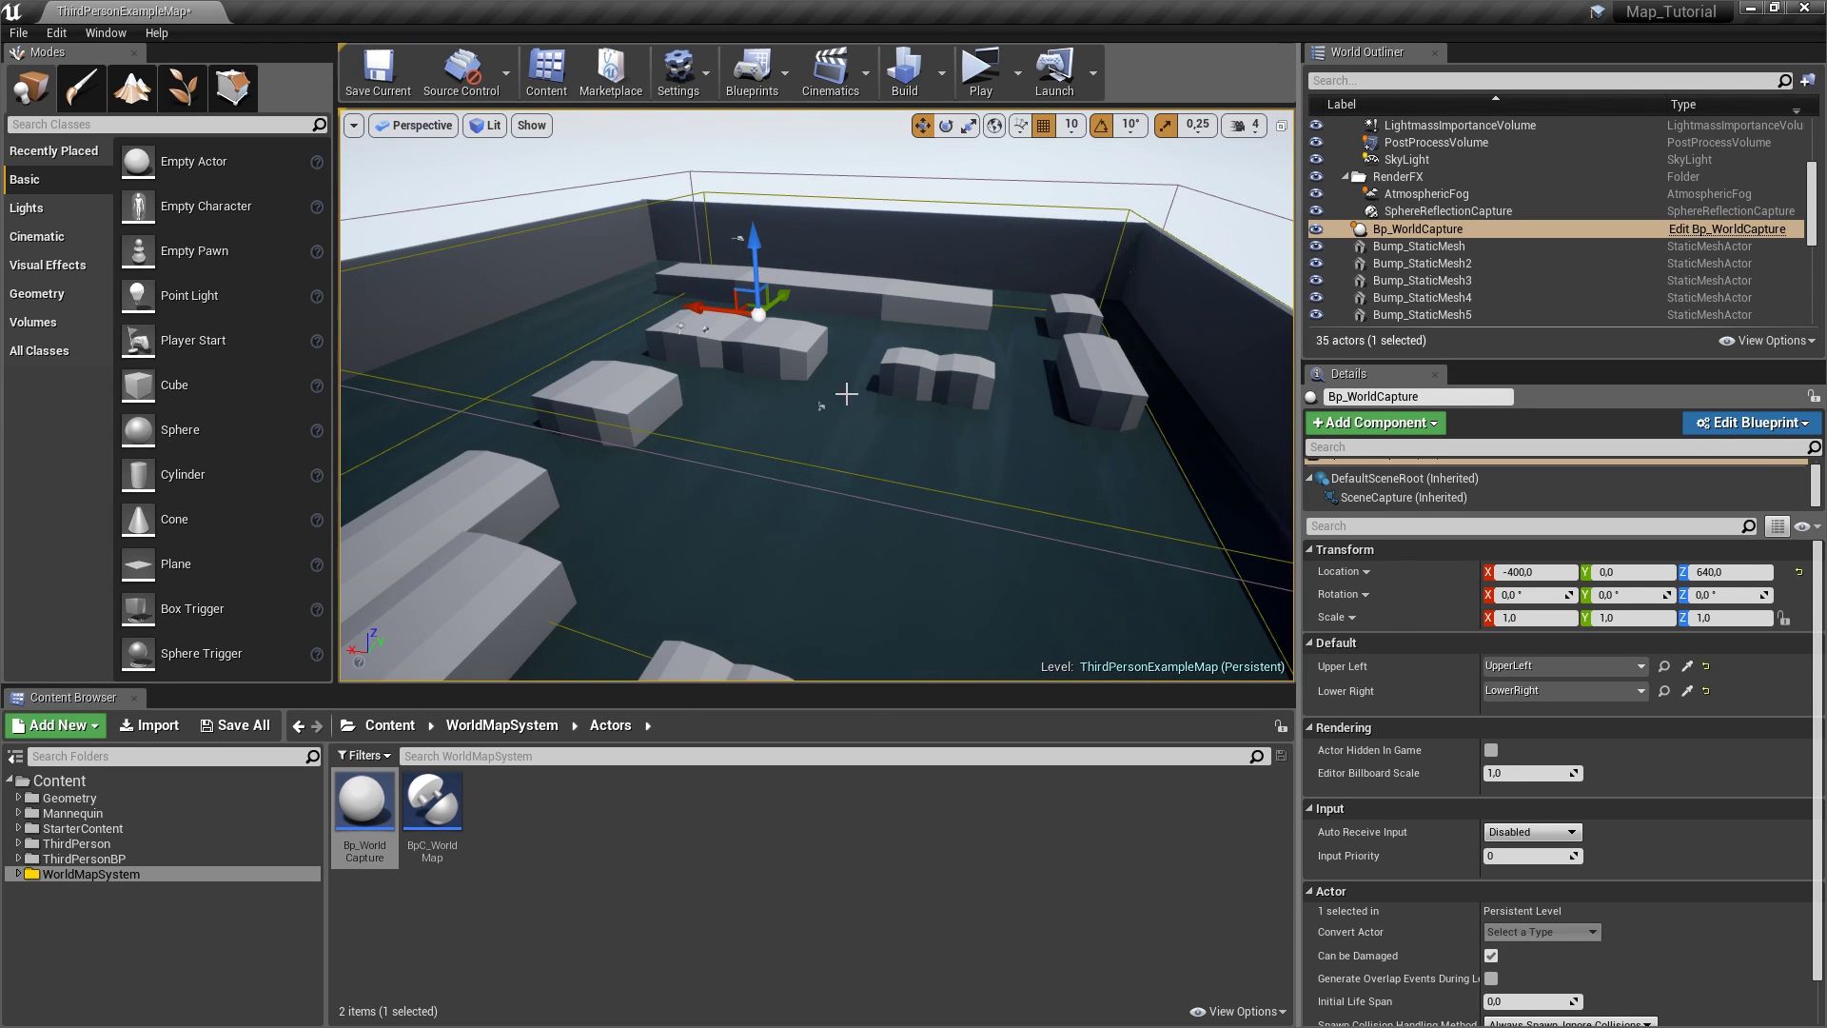
- Examine the SceneCapture component's Ortho Width and the captured image in WorldMapSystem's WorldRenderTarget asset
right_drag(846, 393, 533, 400)
click(1403, 498)
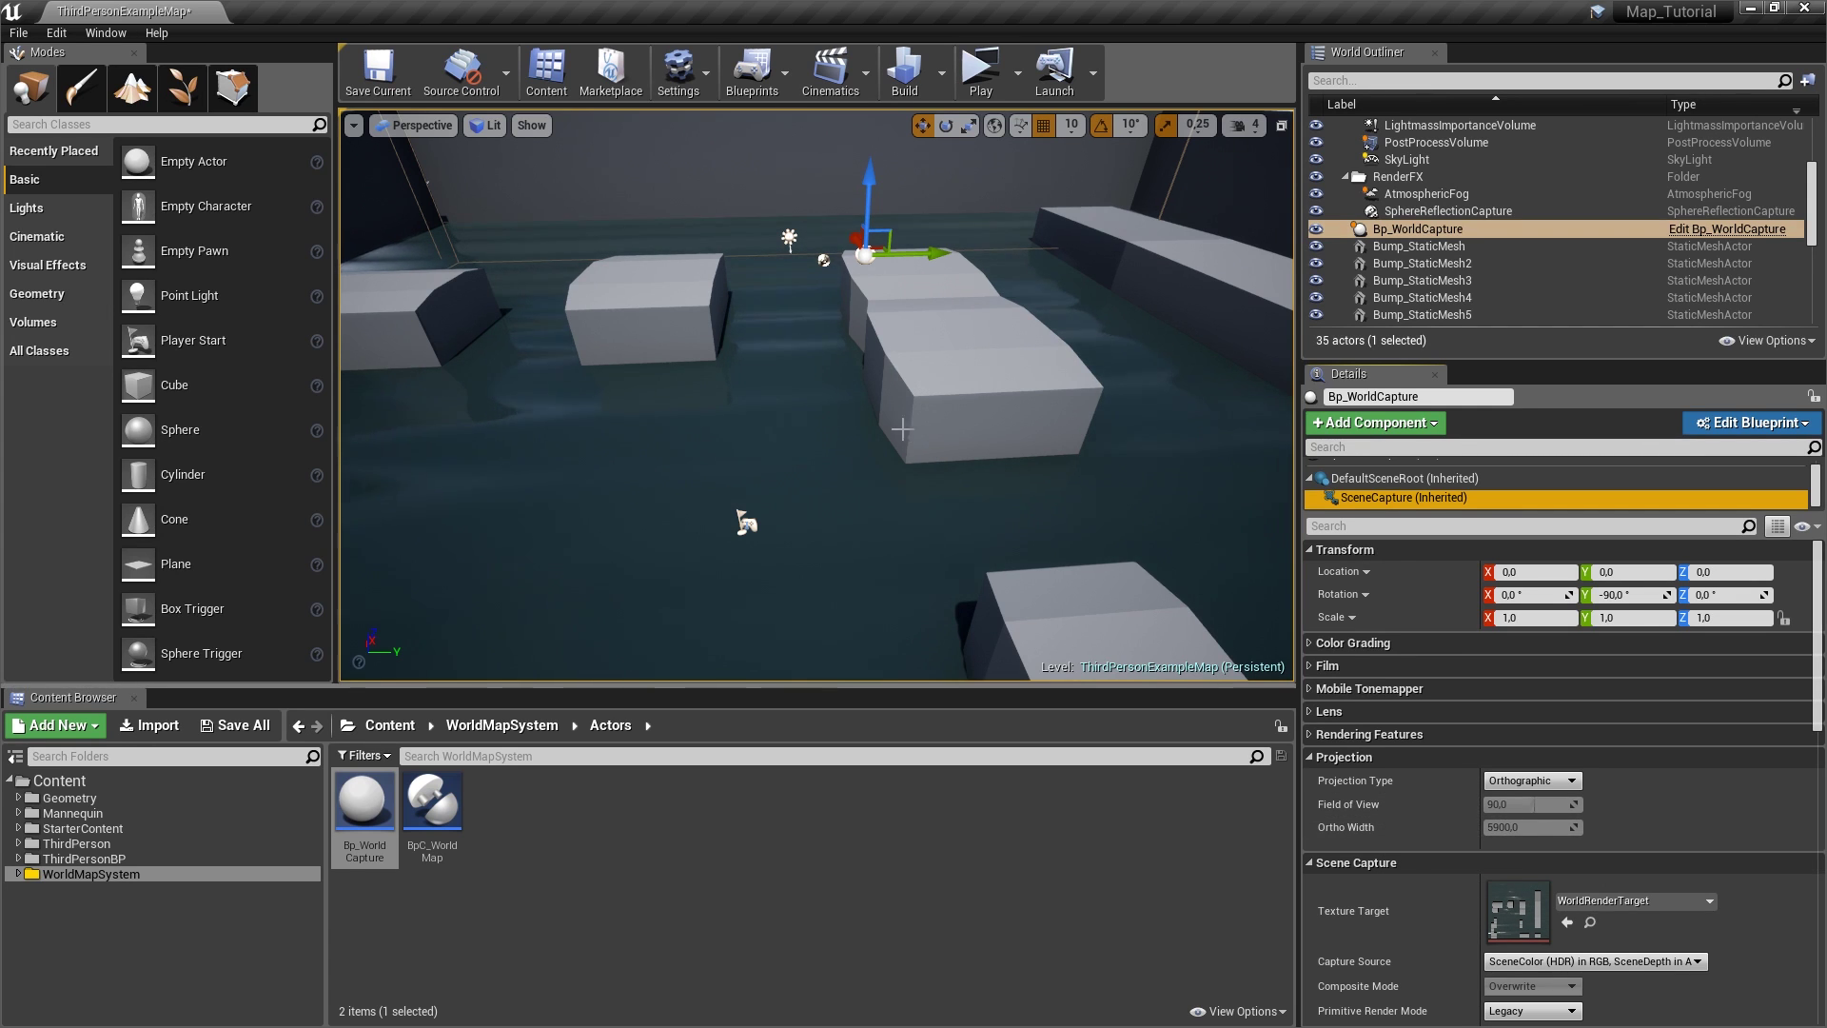
click(141, 872)
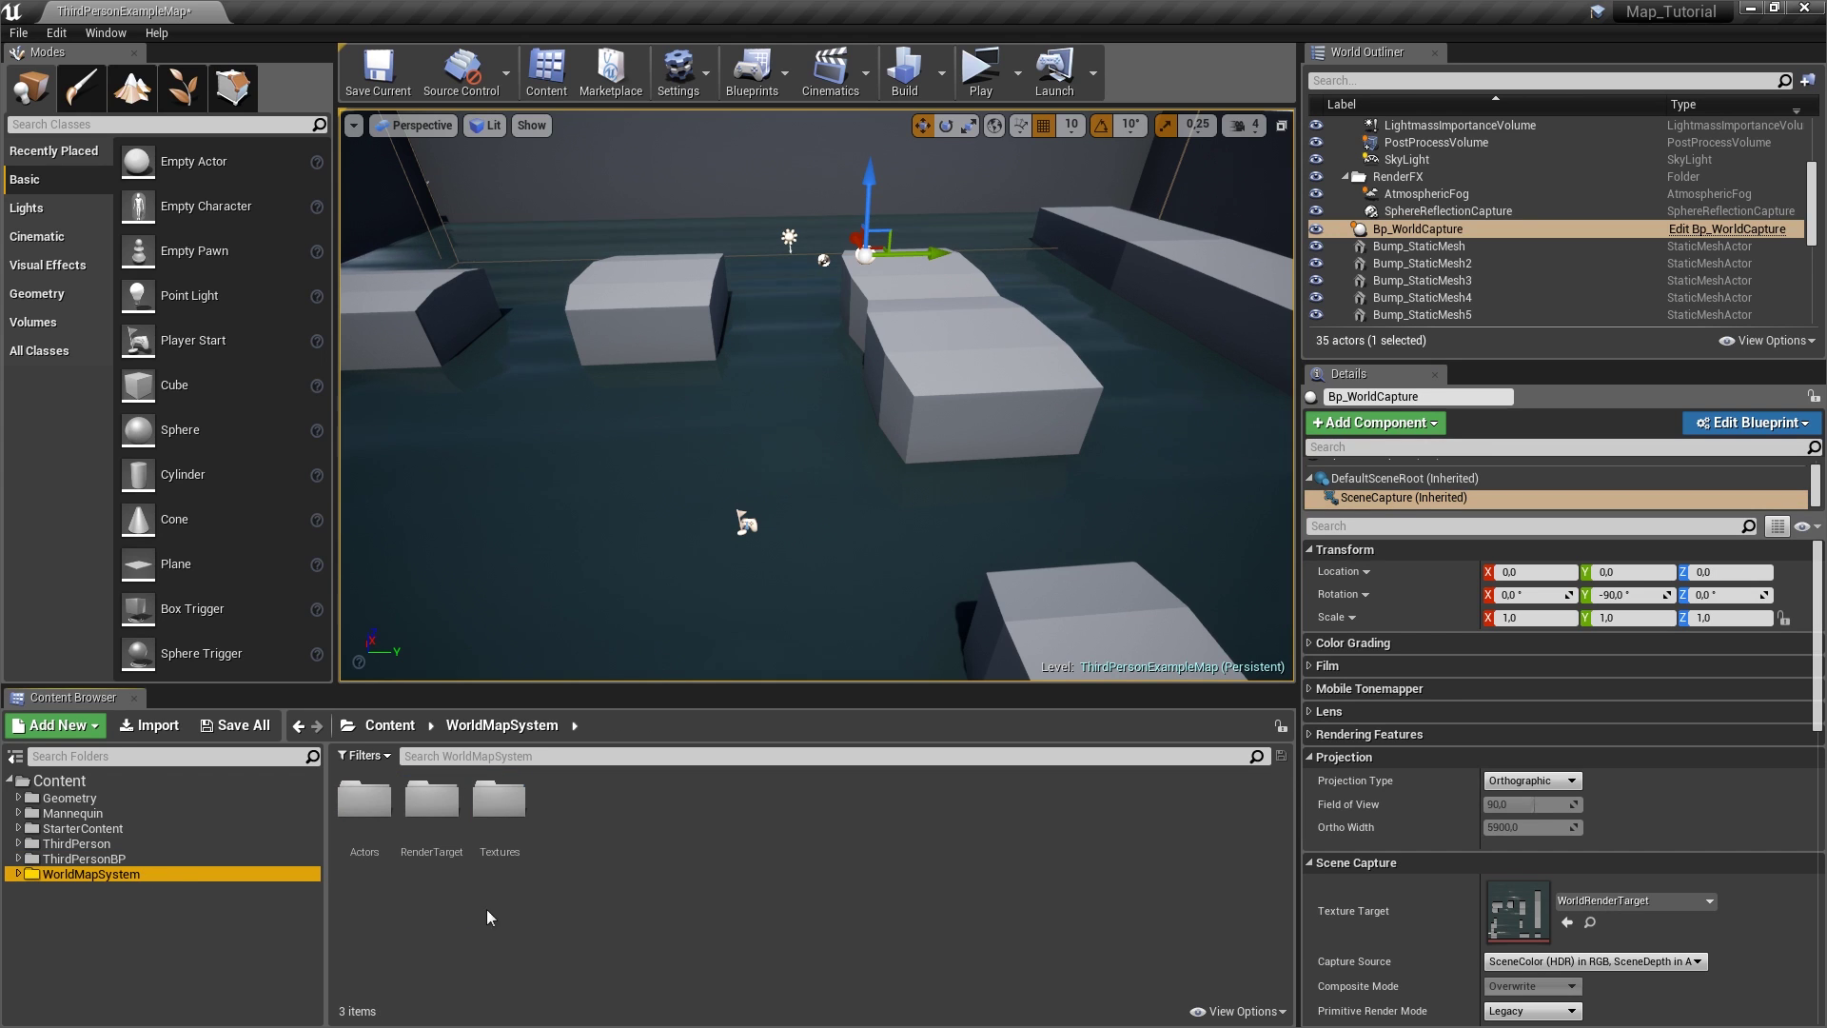
double_click(432, 804)
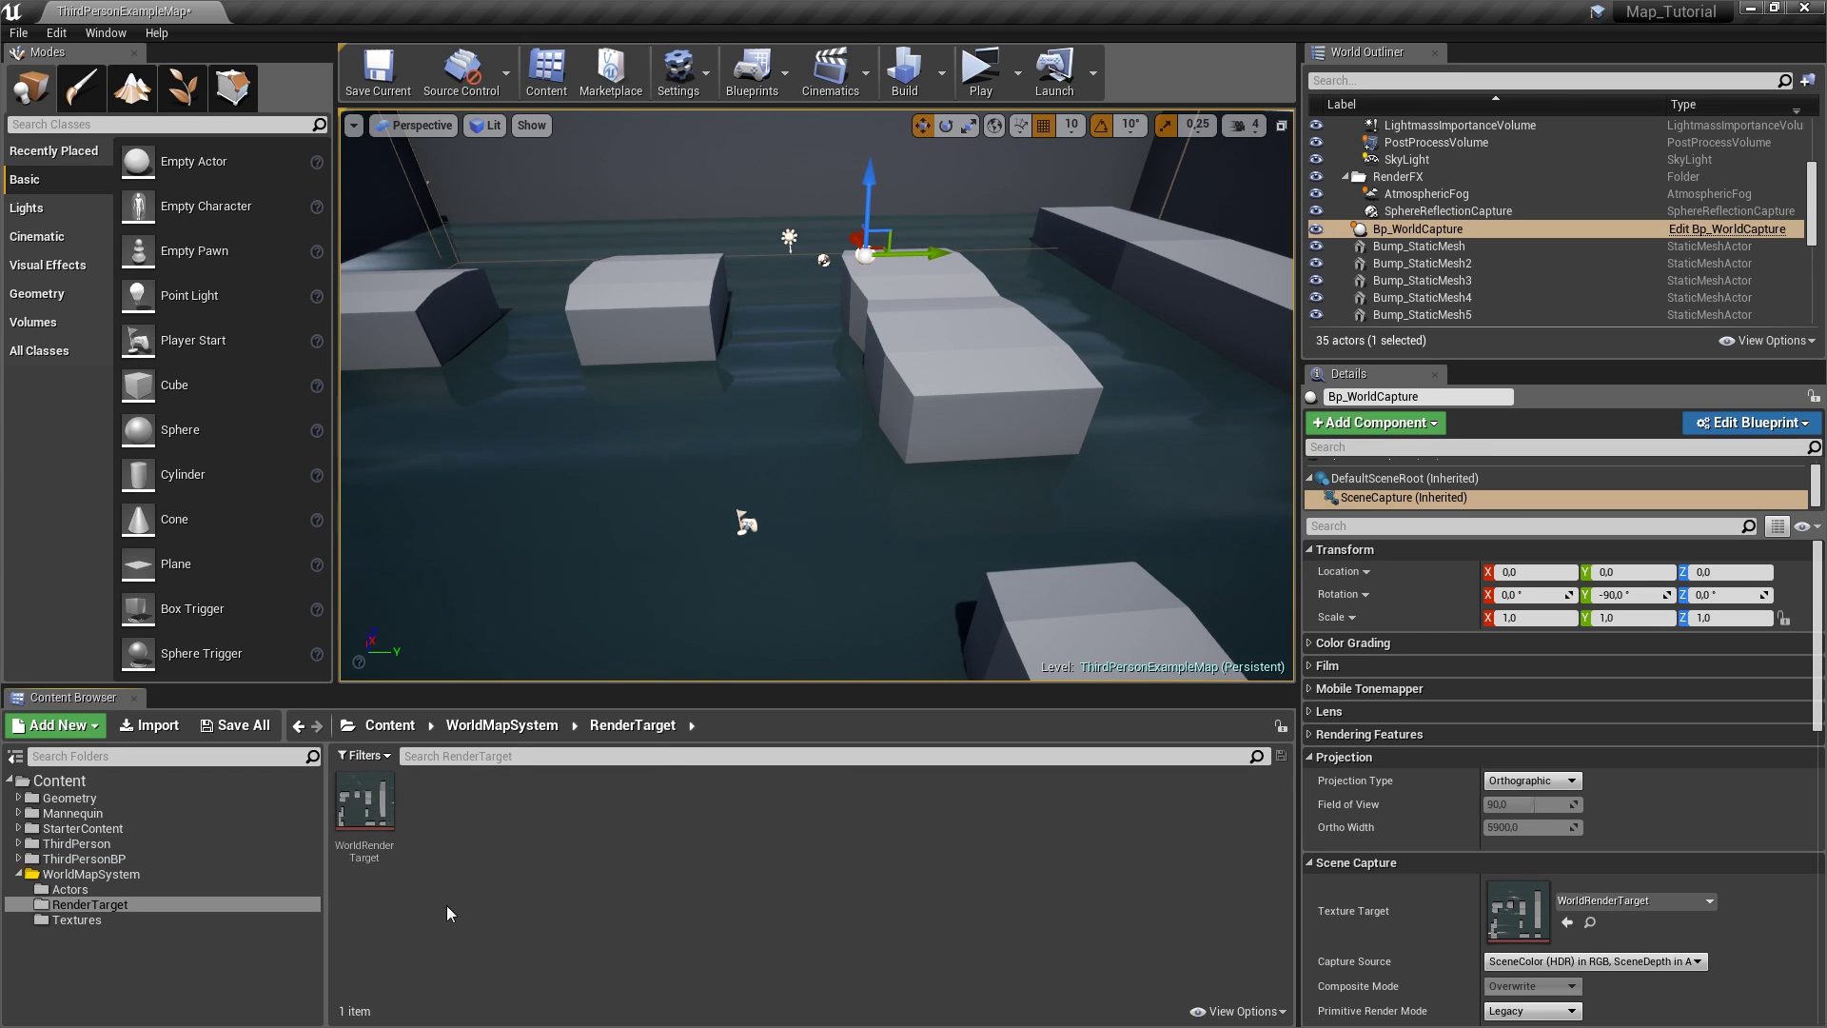
double_click(381, 847)
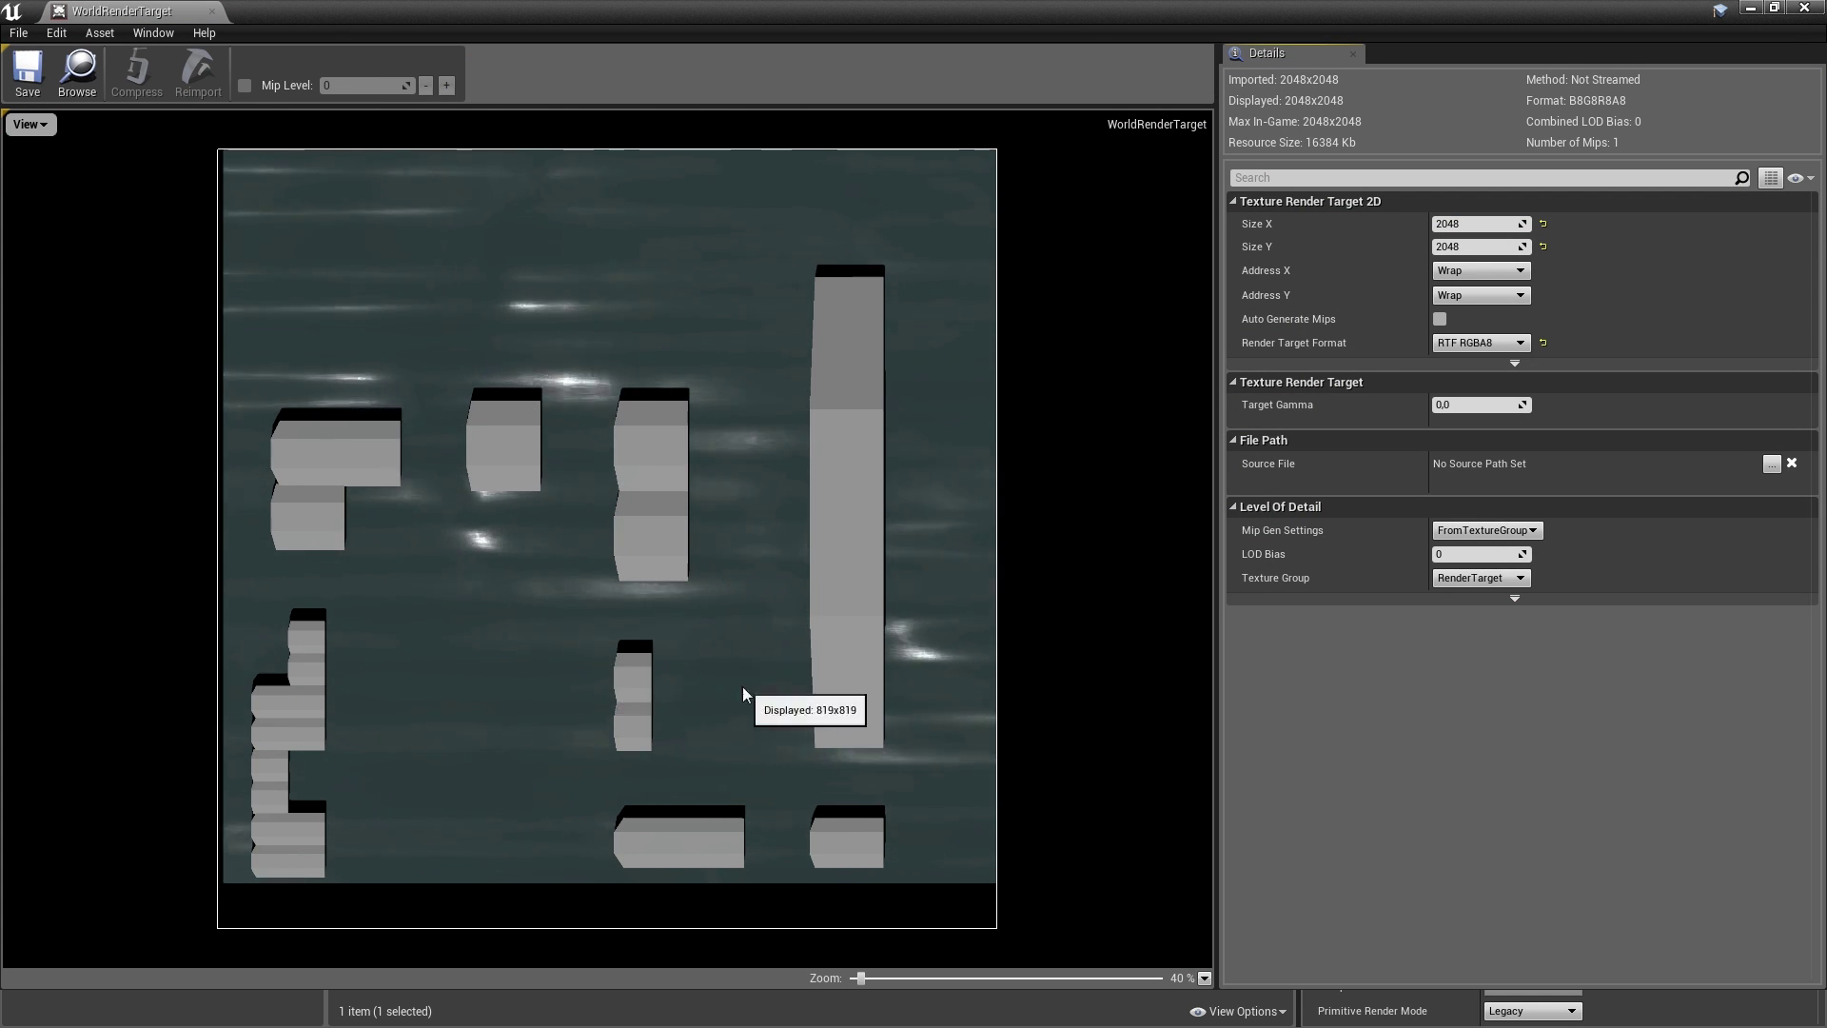
click(210, 13)
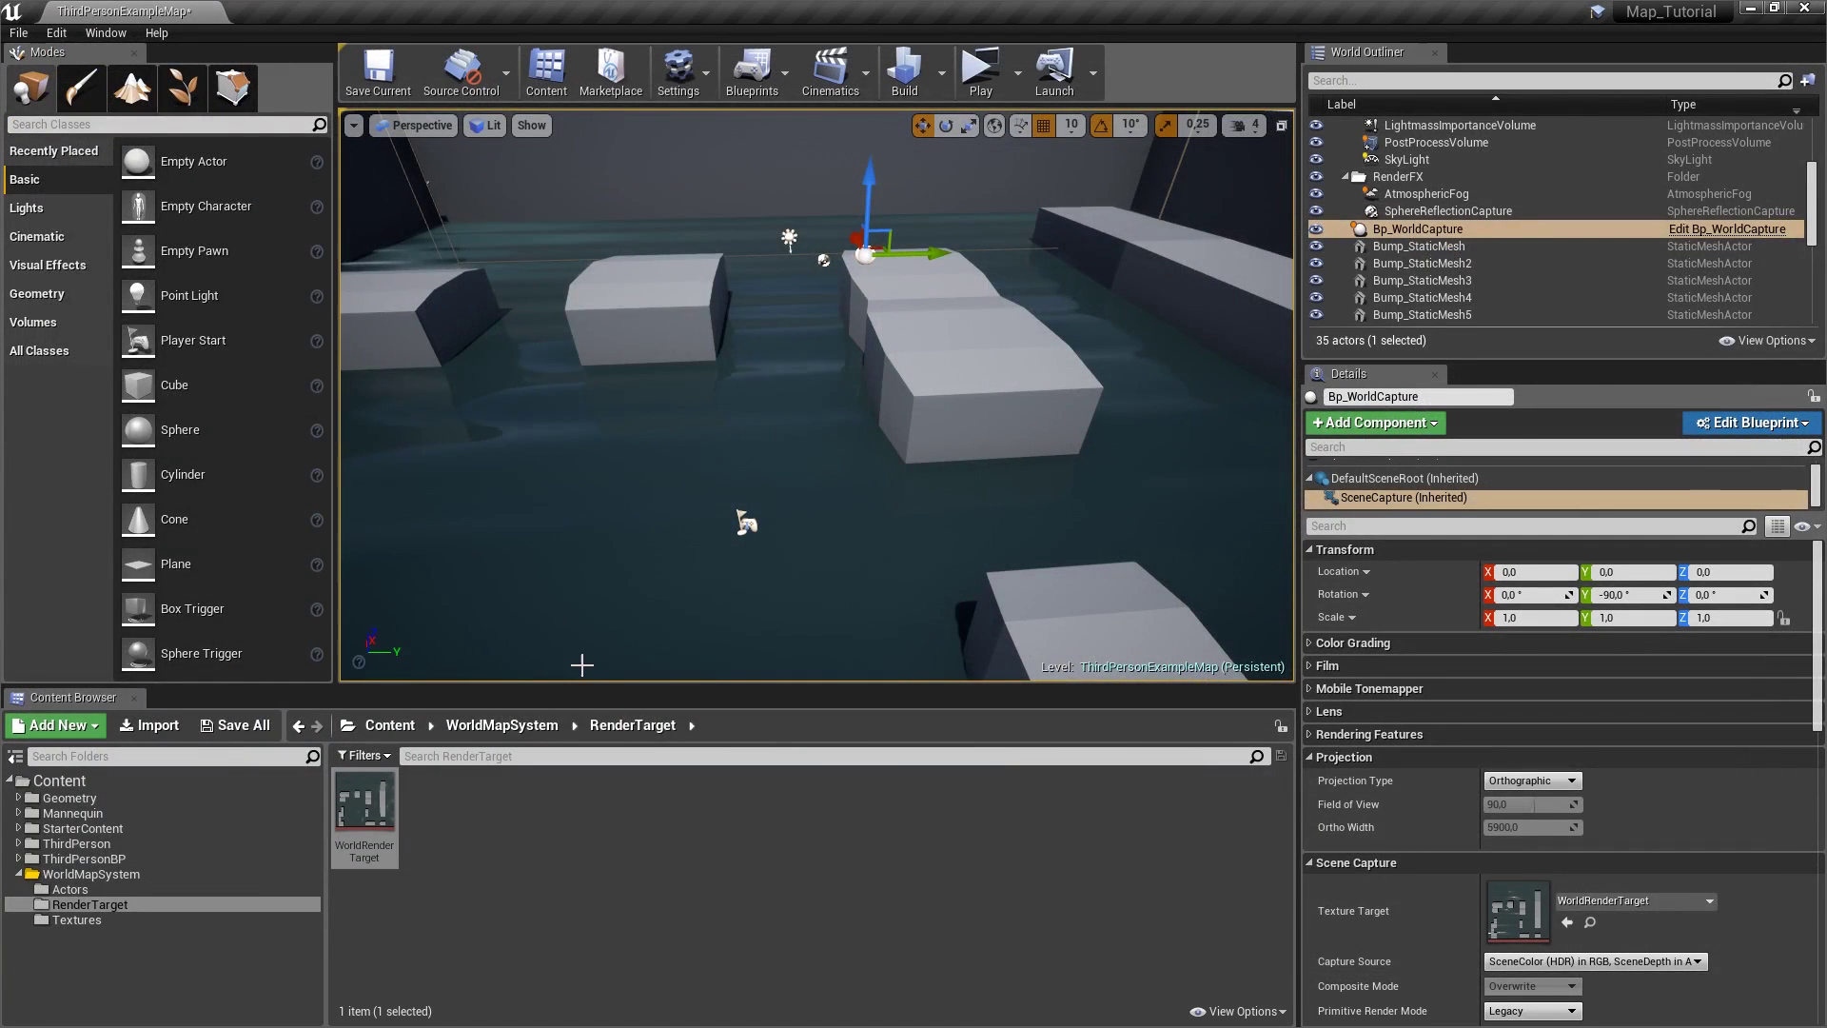
- Create a static texture from WorldRenderTarget and close its texture editor
right_click(373, 807)
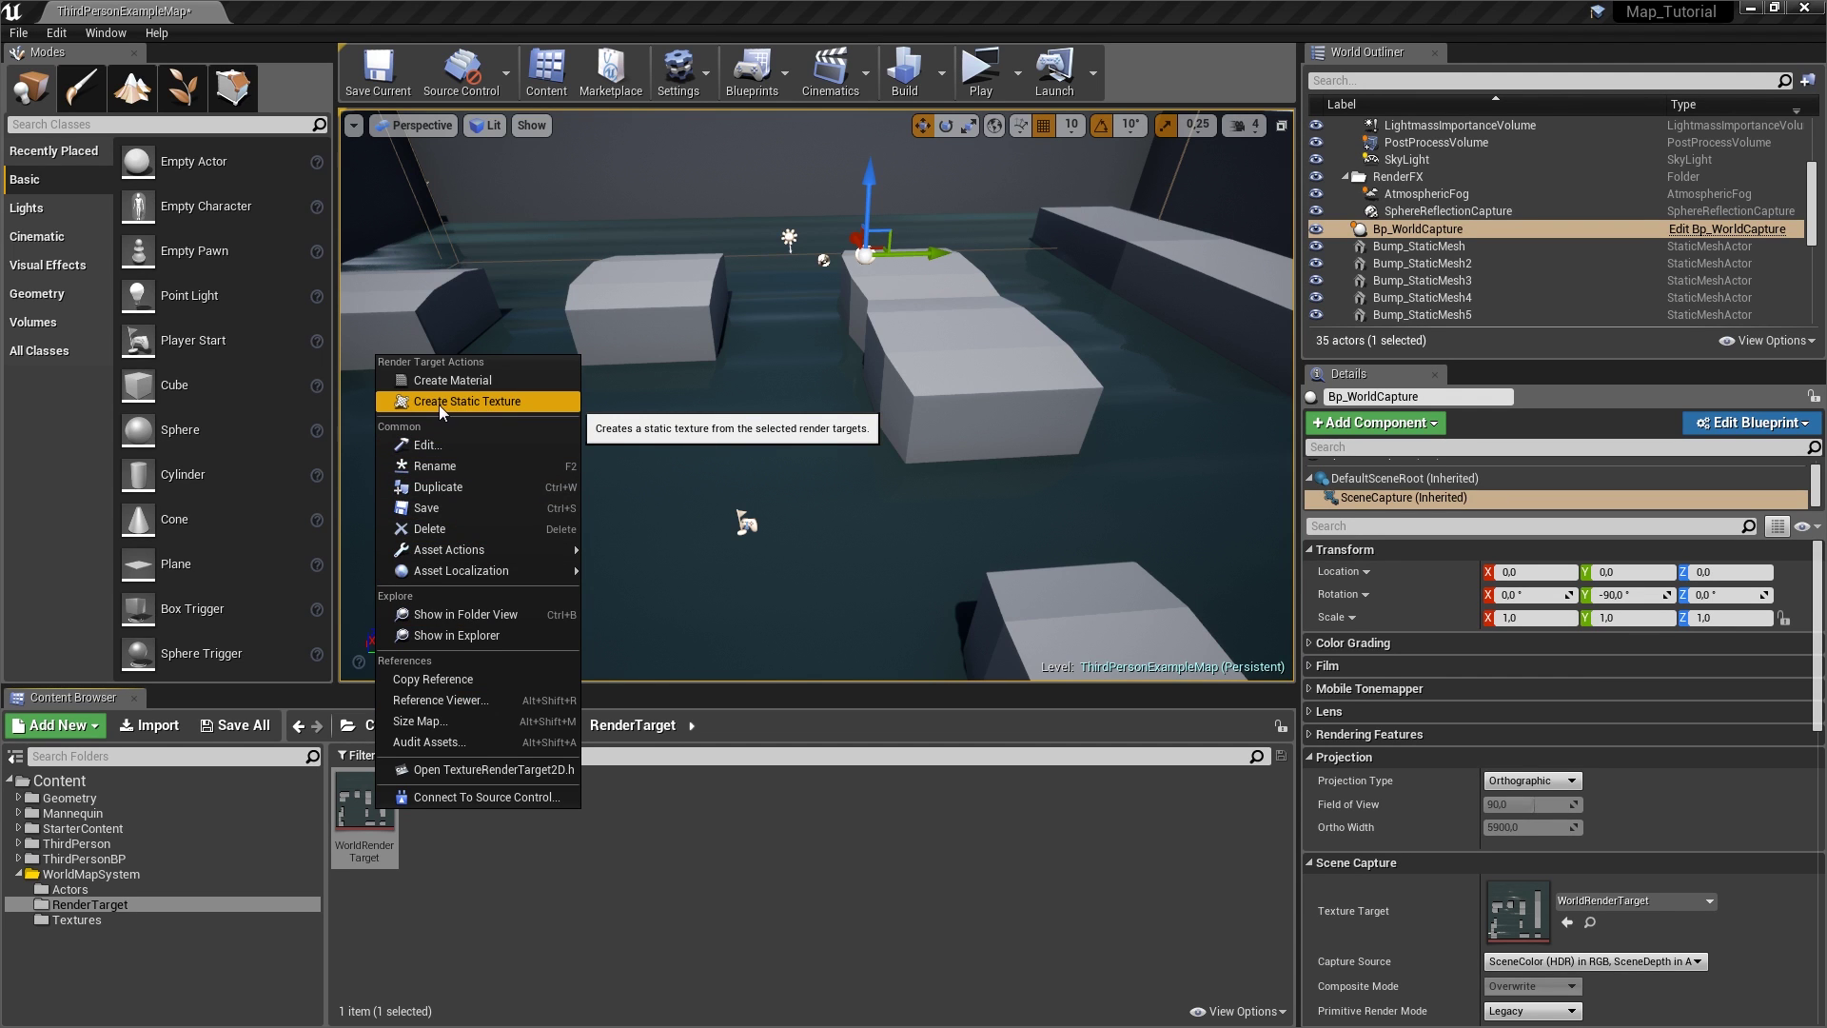
click(476, 401)
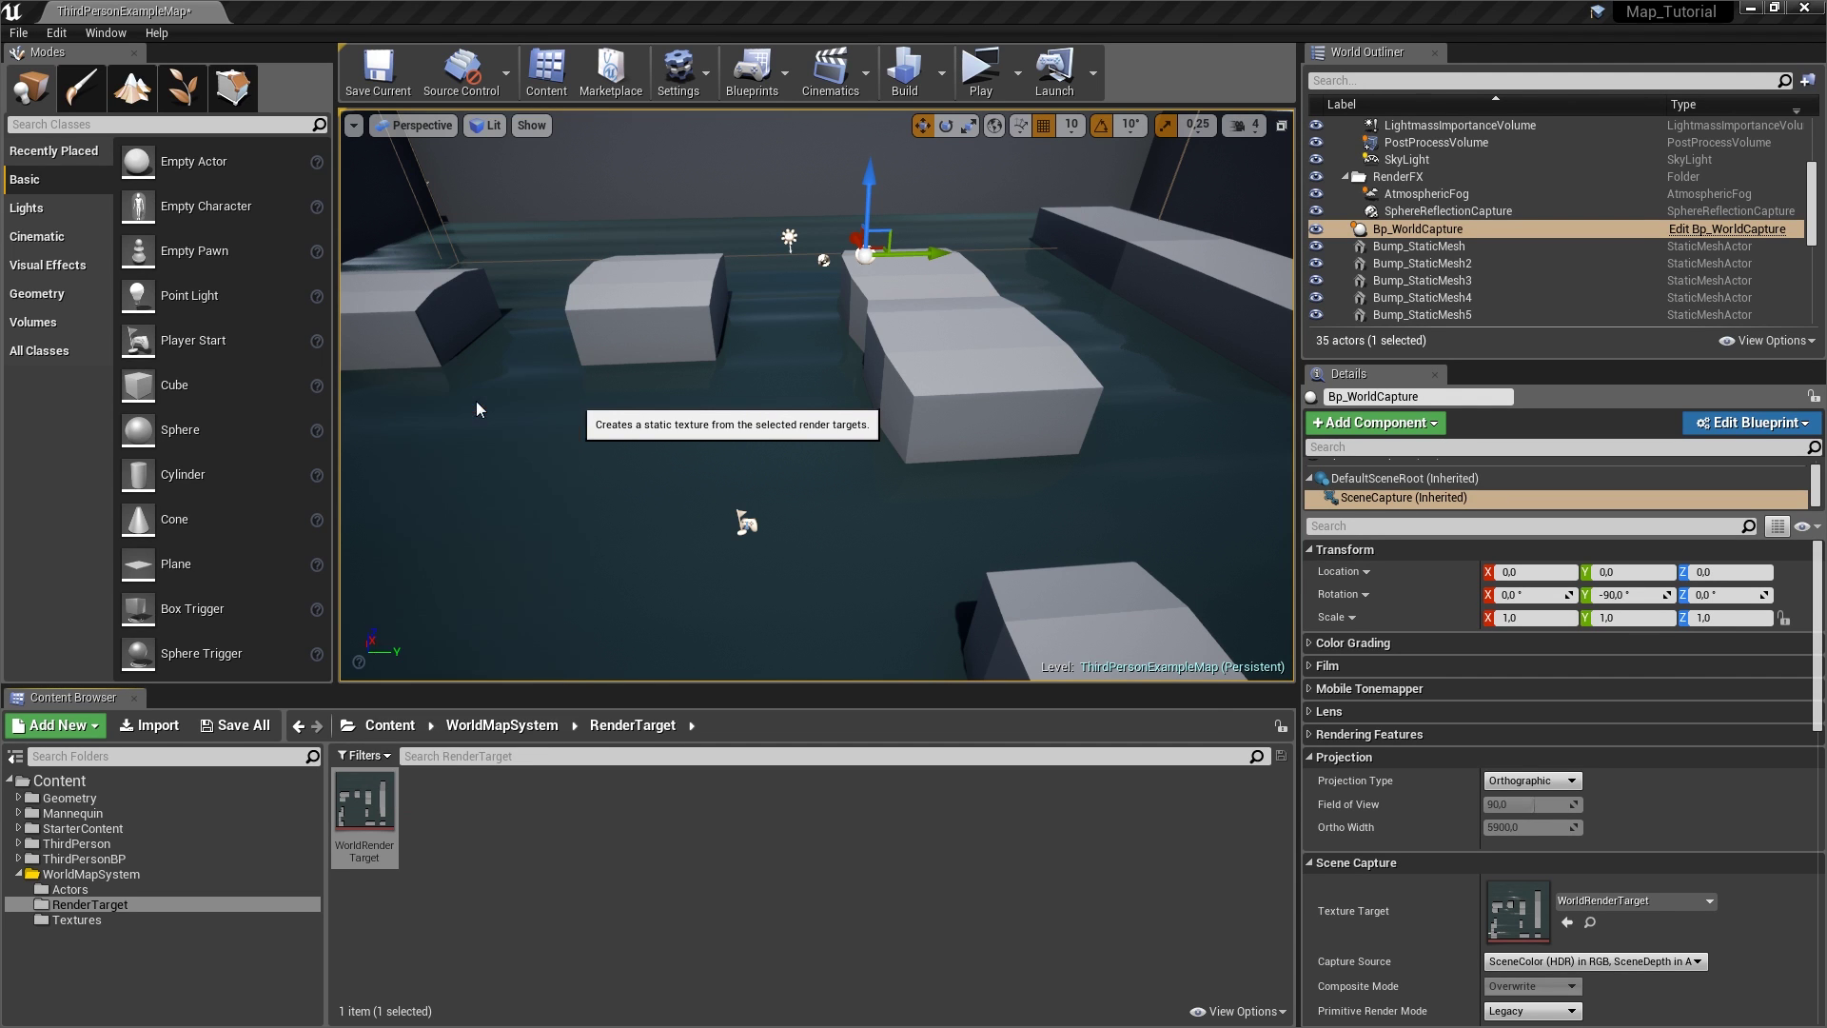
scroll(694, 637, up, 2)
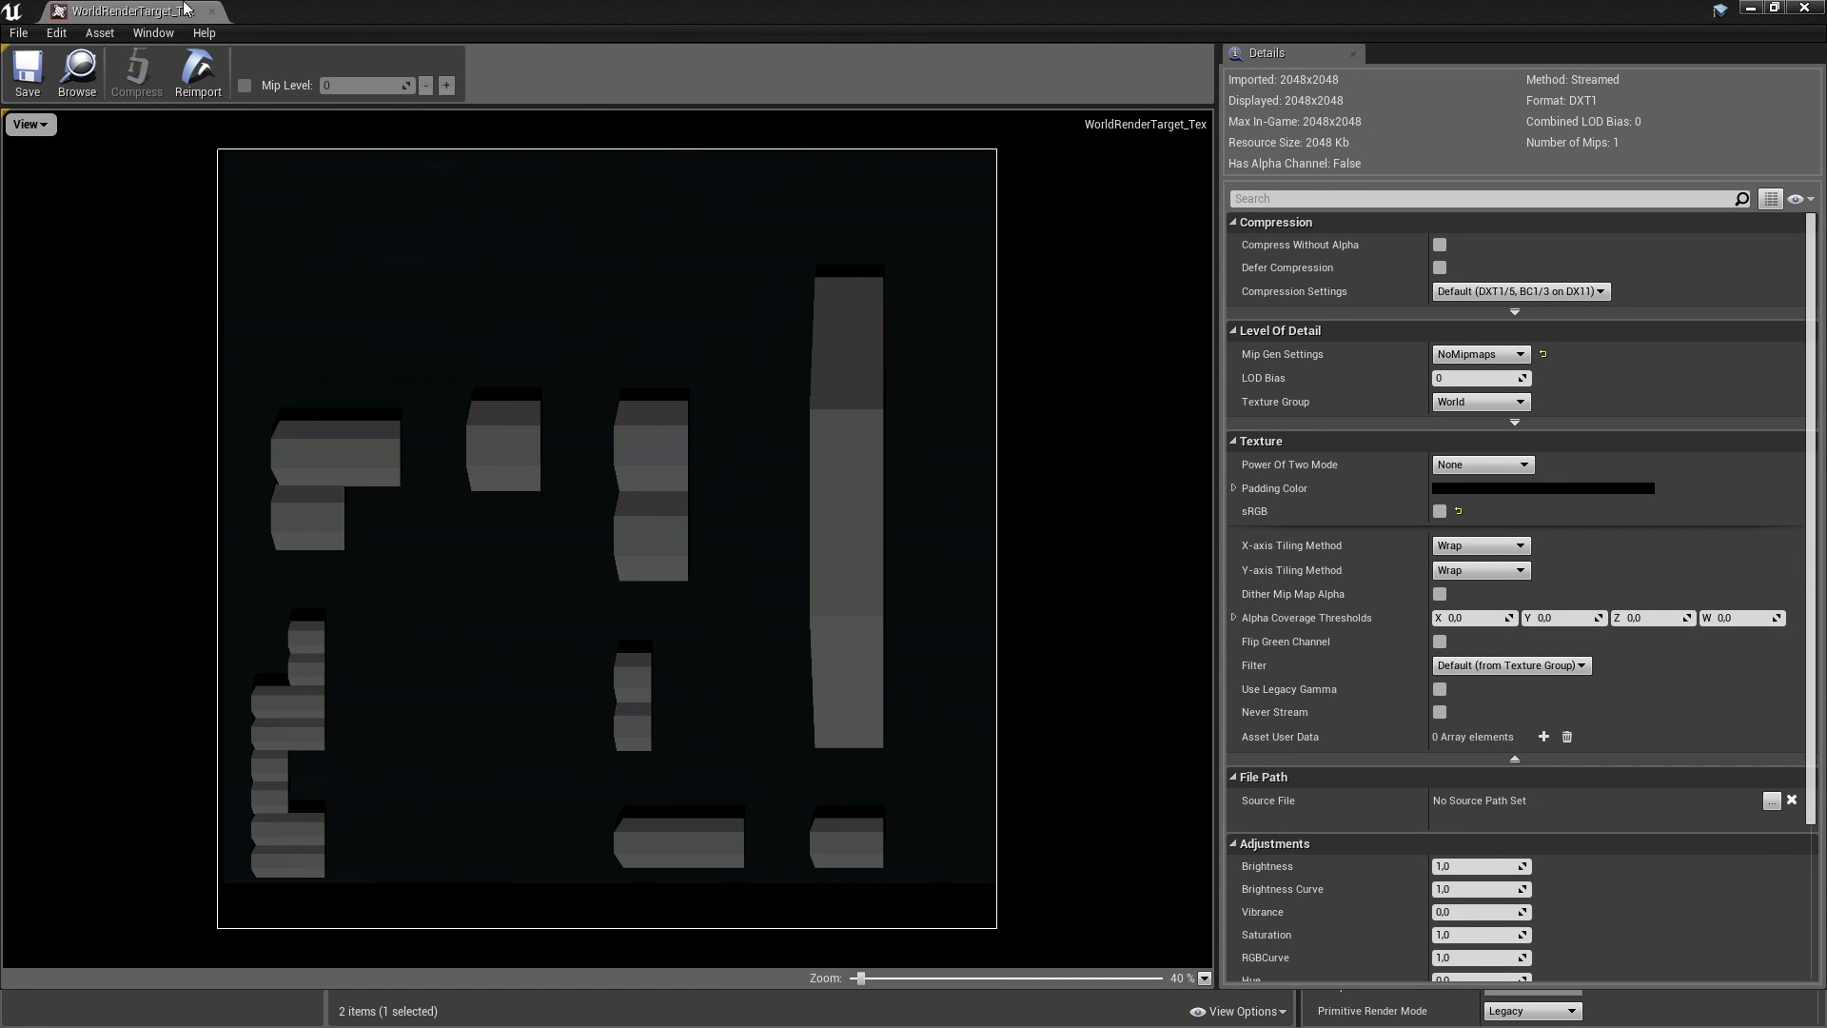
click(210, 11)
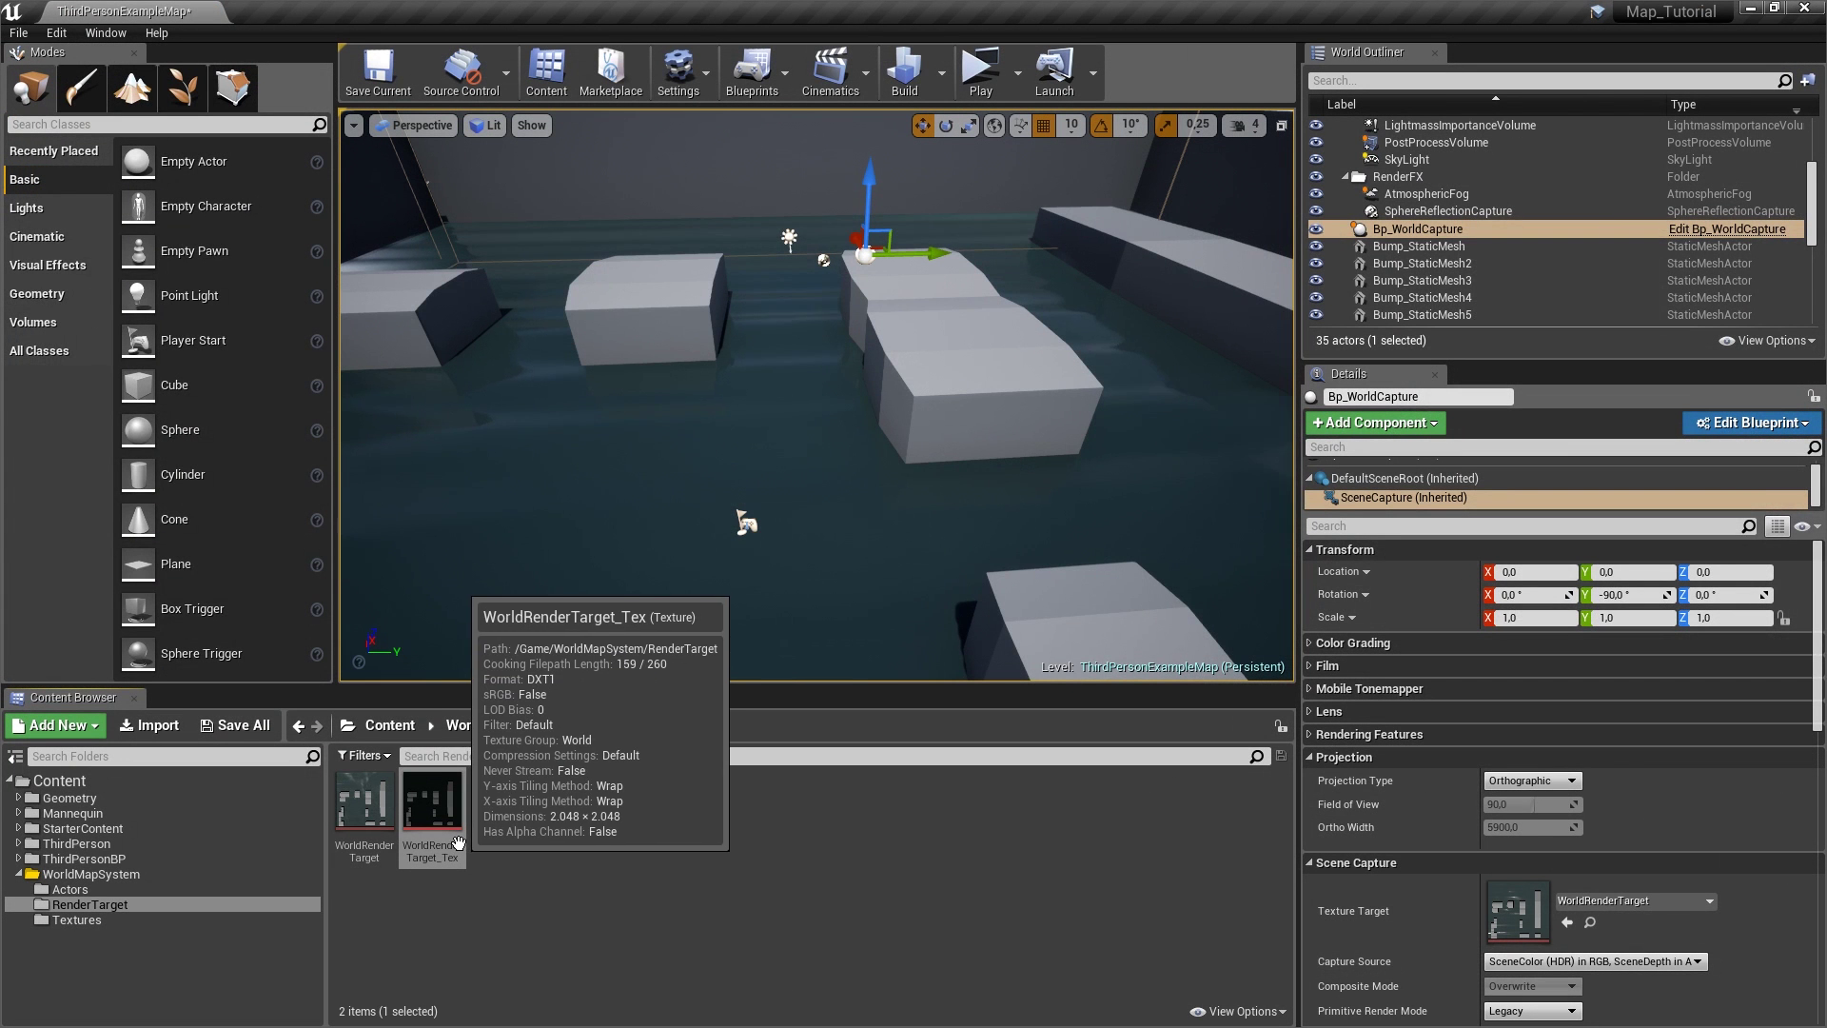
- Rename the new static texture CapturedWorldTexture
click(456, 844)
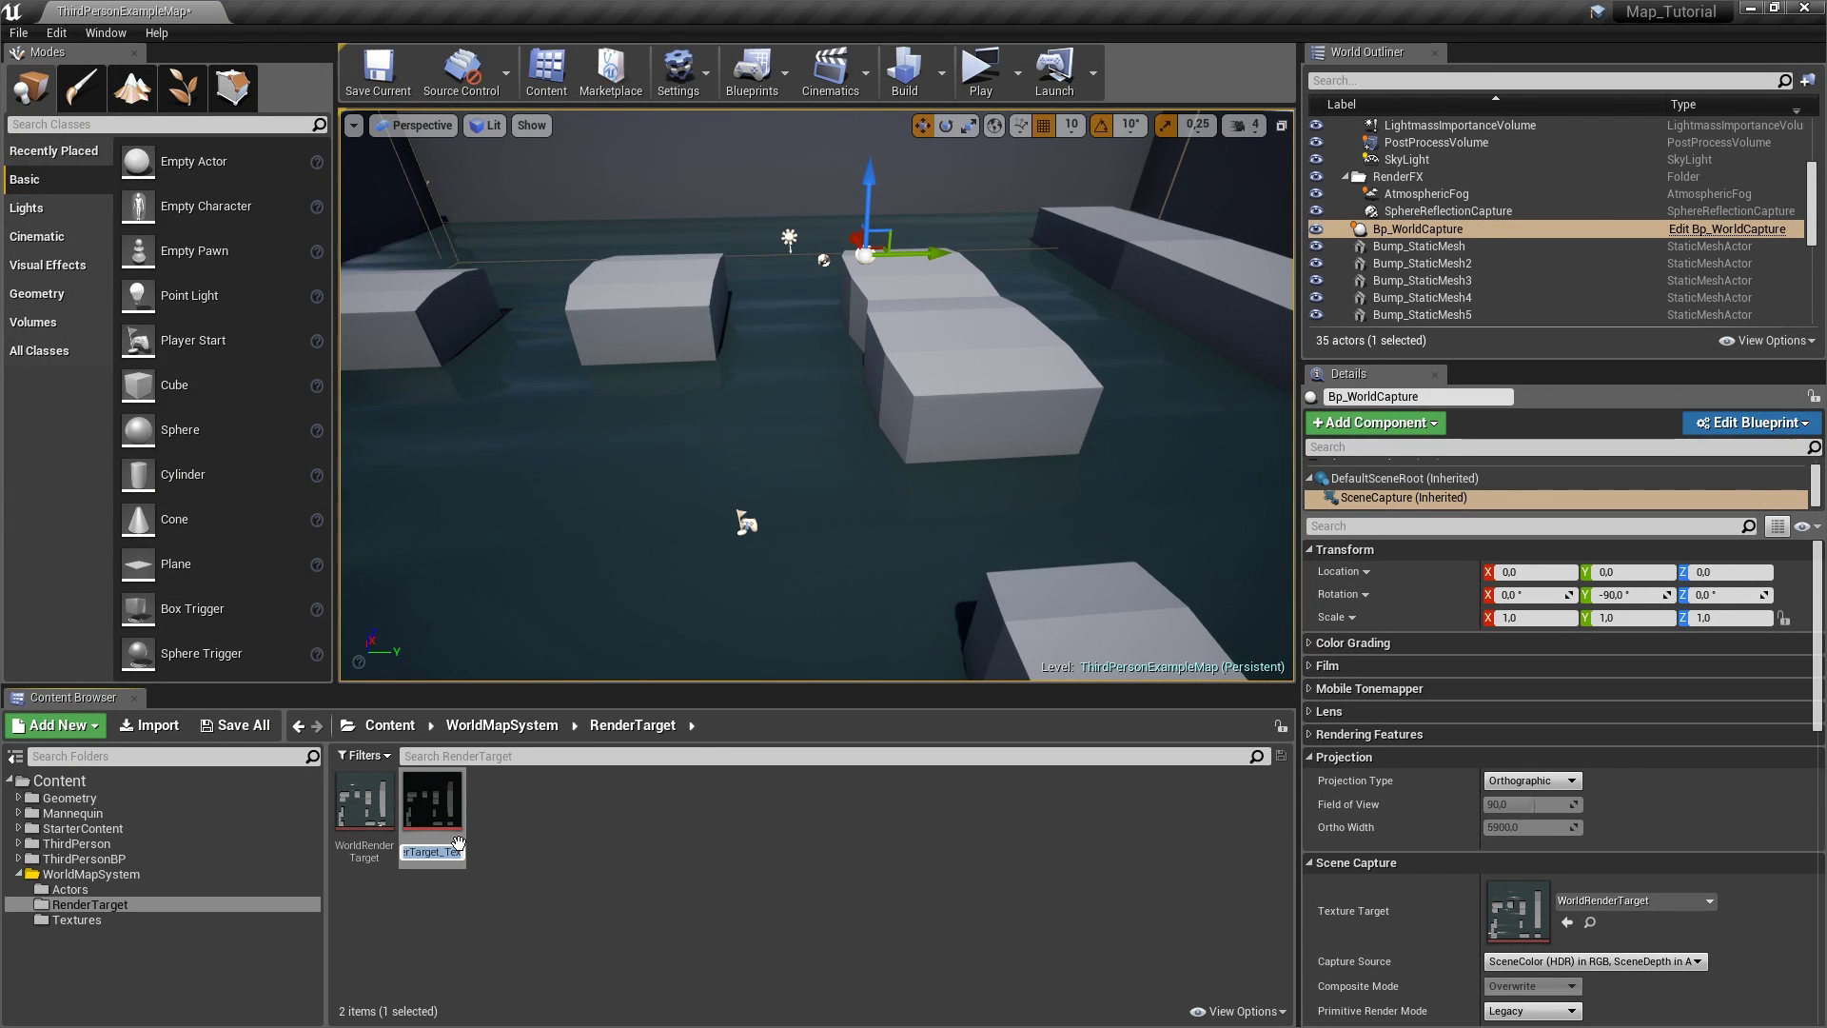
text(Captured)
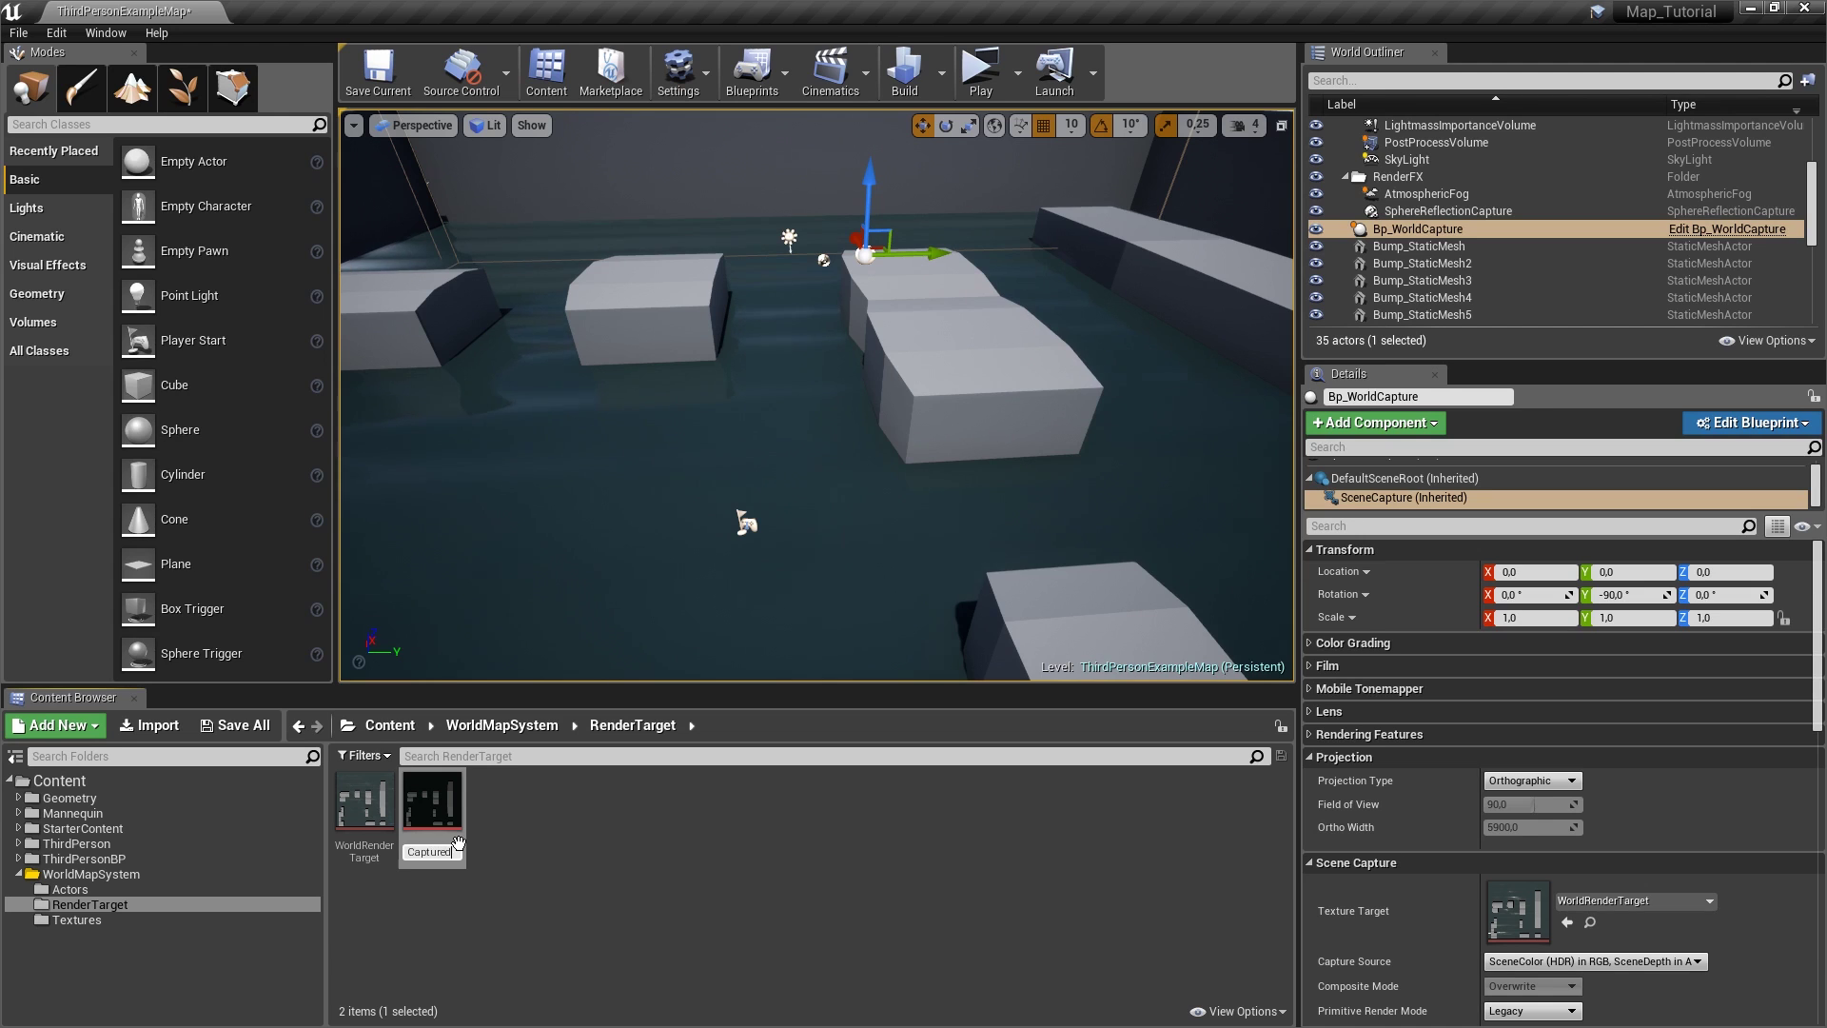
text(WorldTRe)
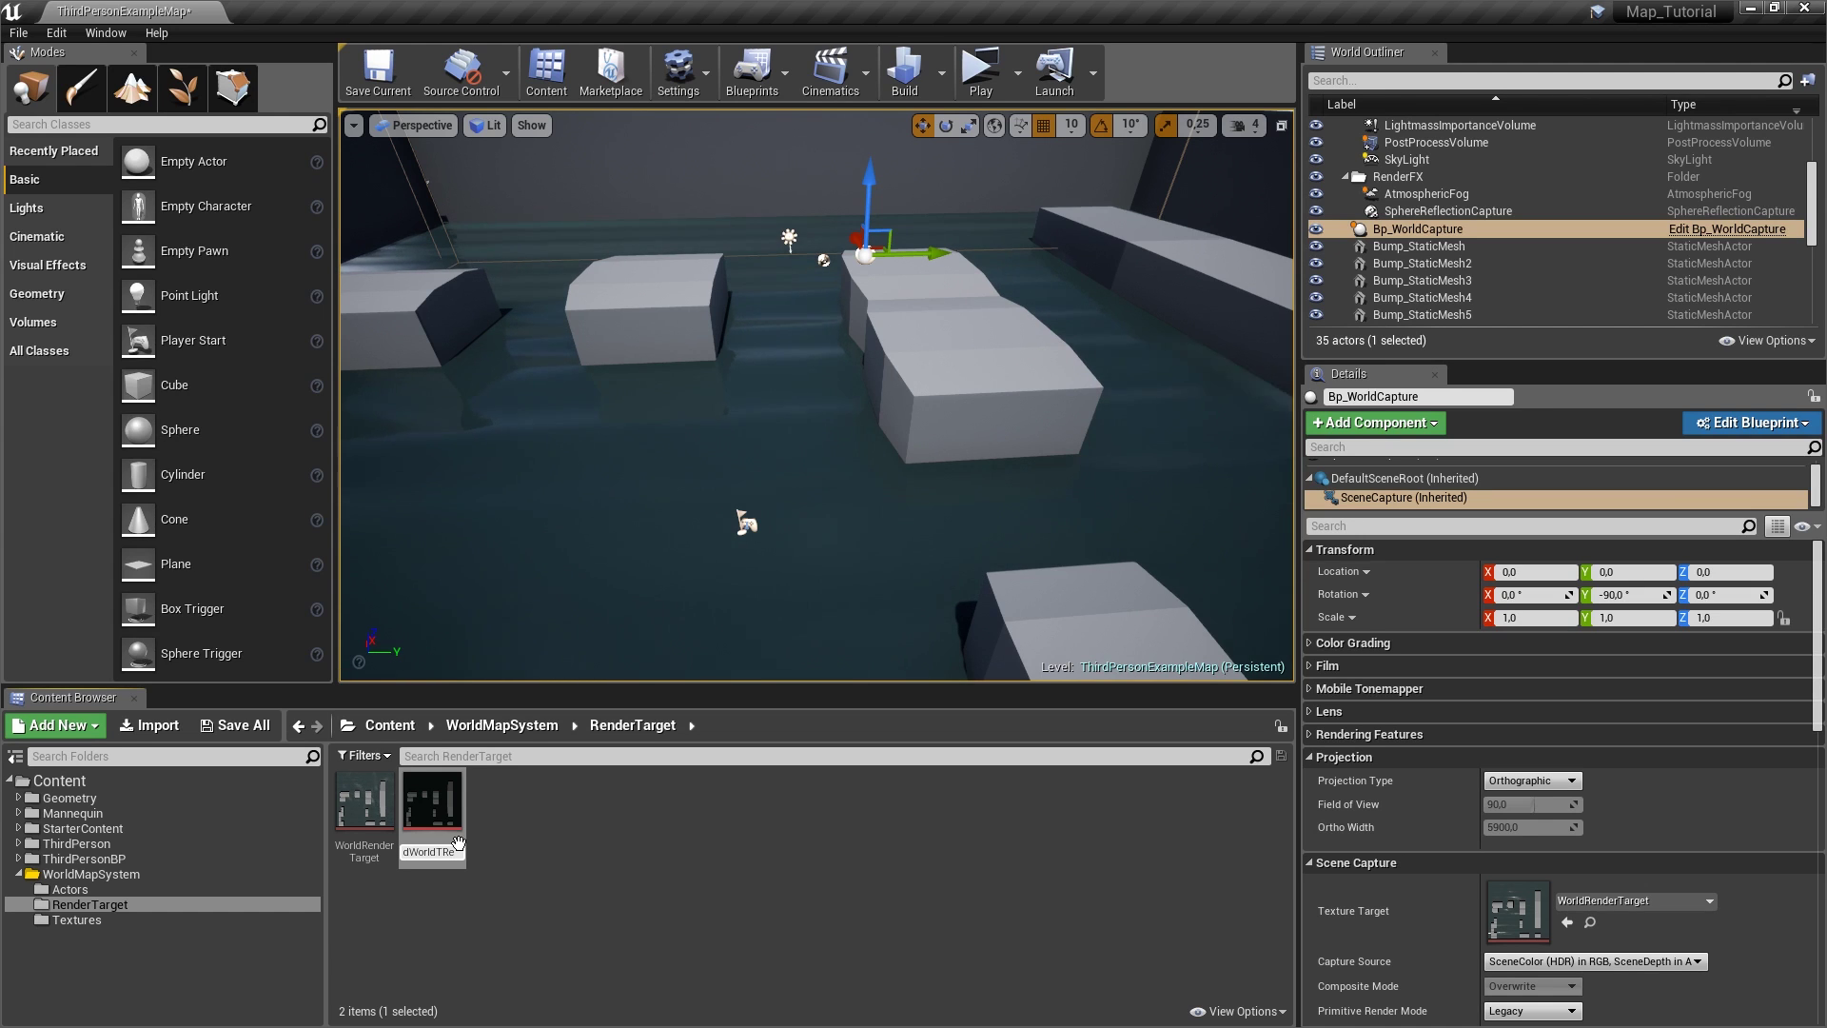
text(xture)
key(Return)
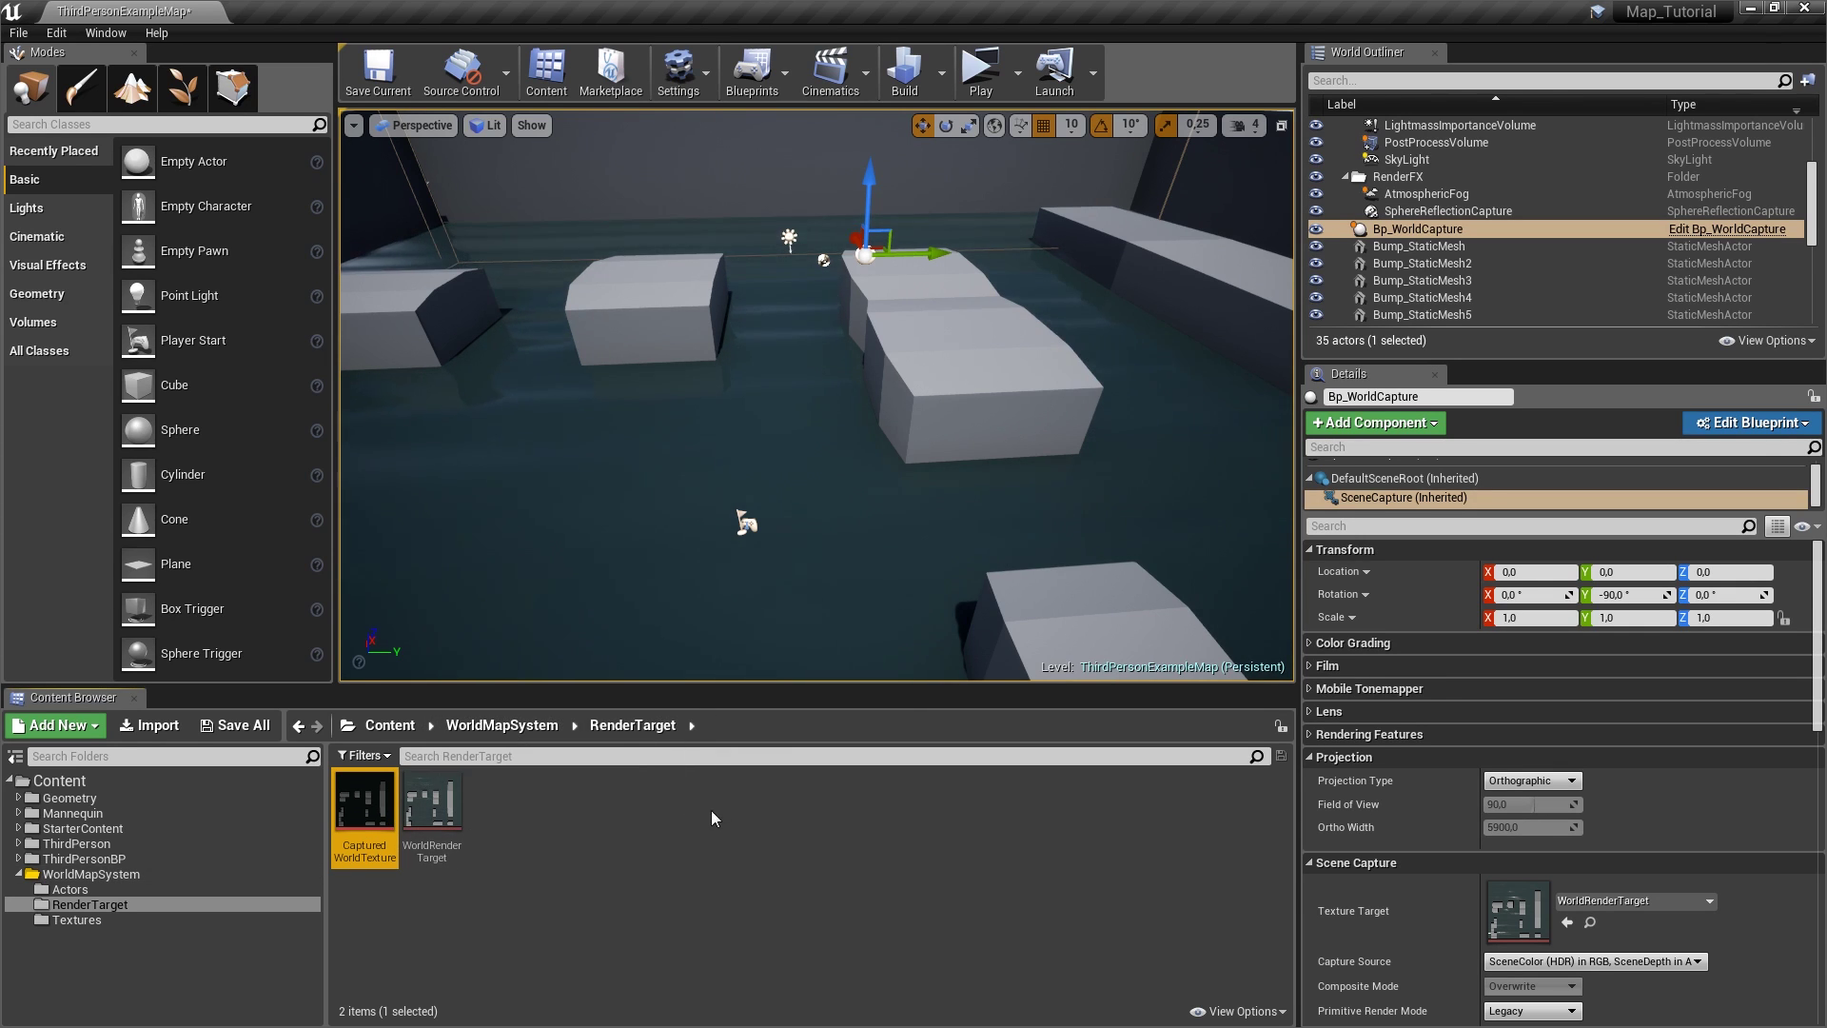
- Export CapturedWorldTexture to the Desktop as a Targa (*.TGA) file
right_click(365, 818)
mouse_move(430, 584)
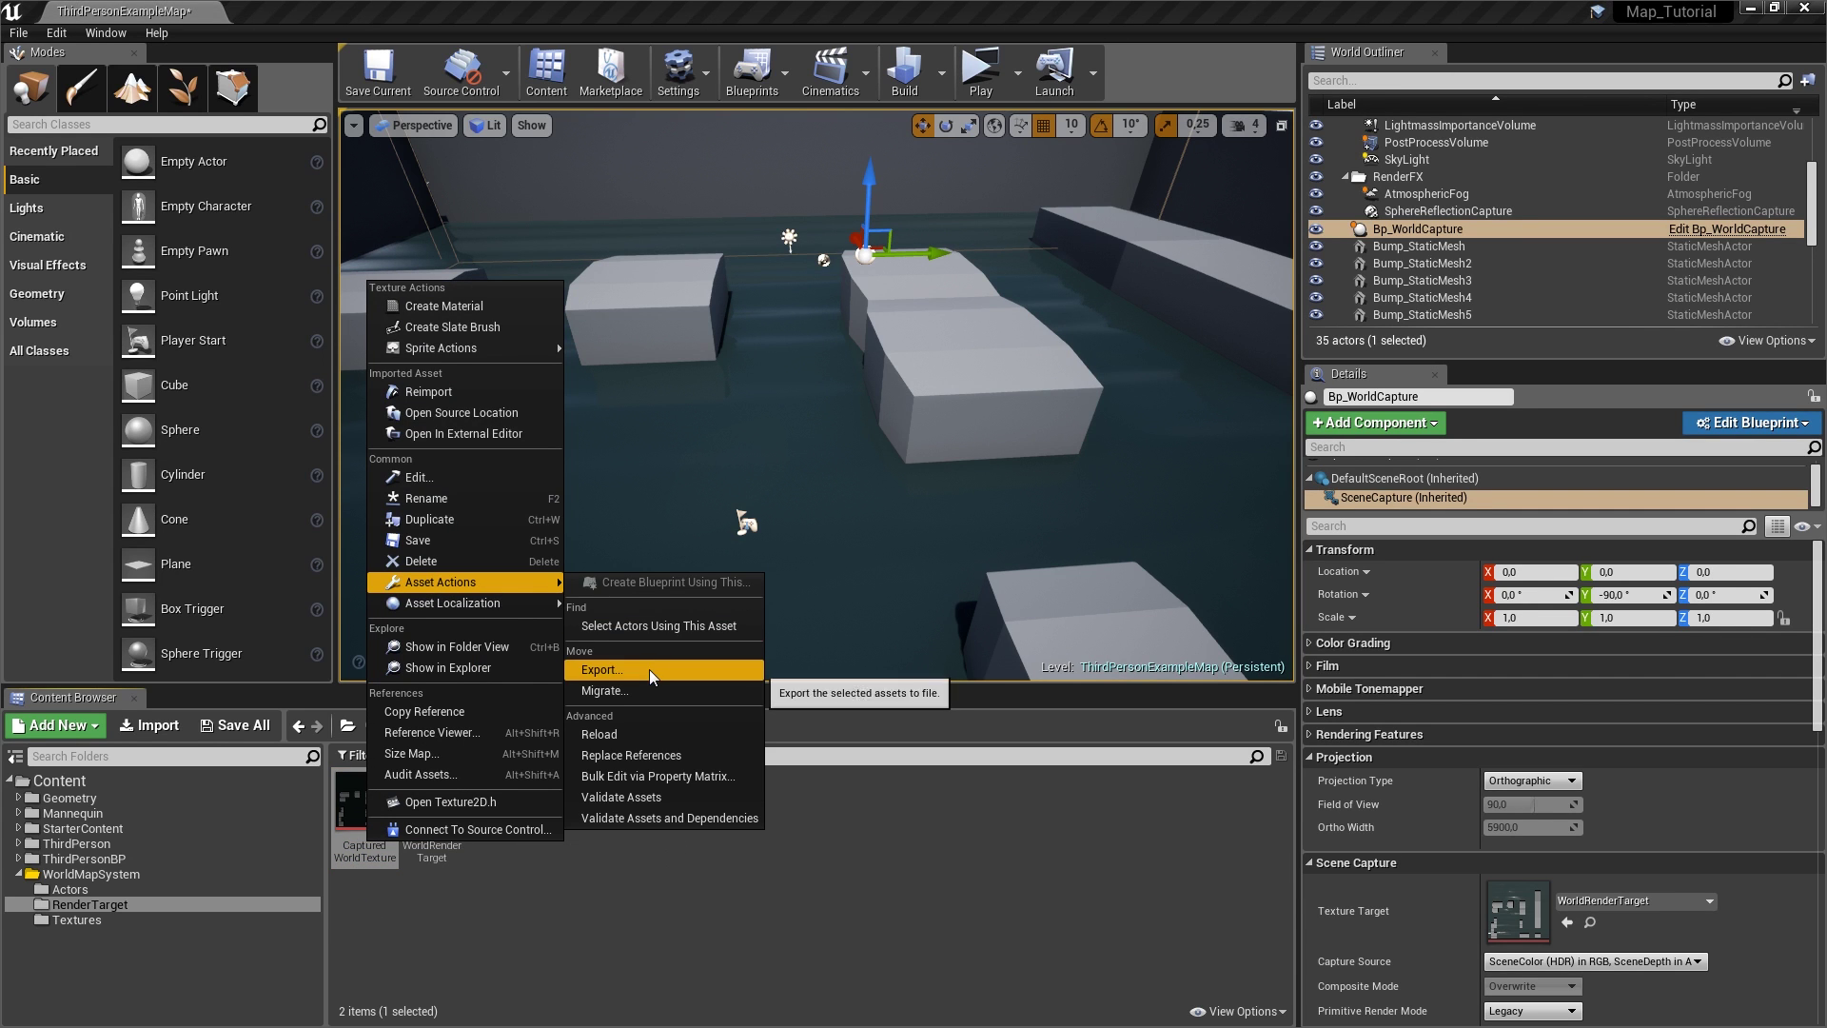
click(649, 670)
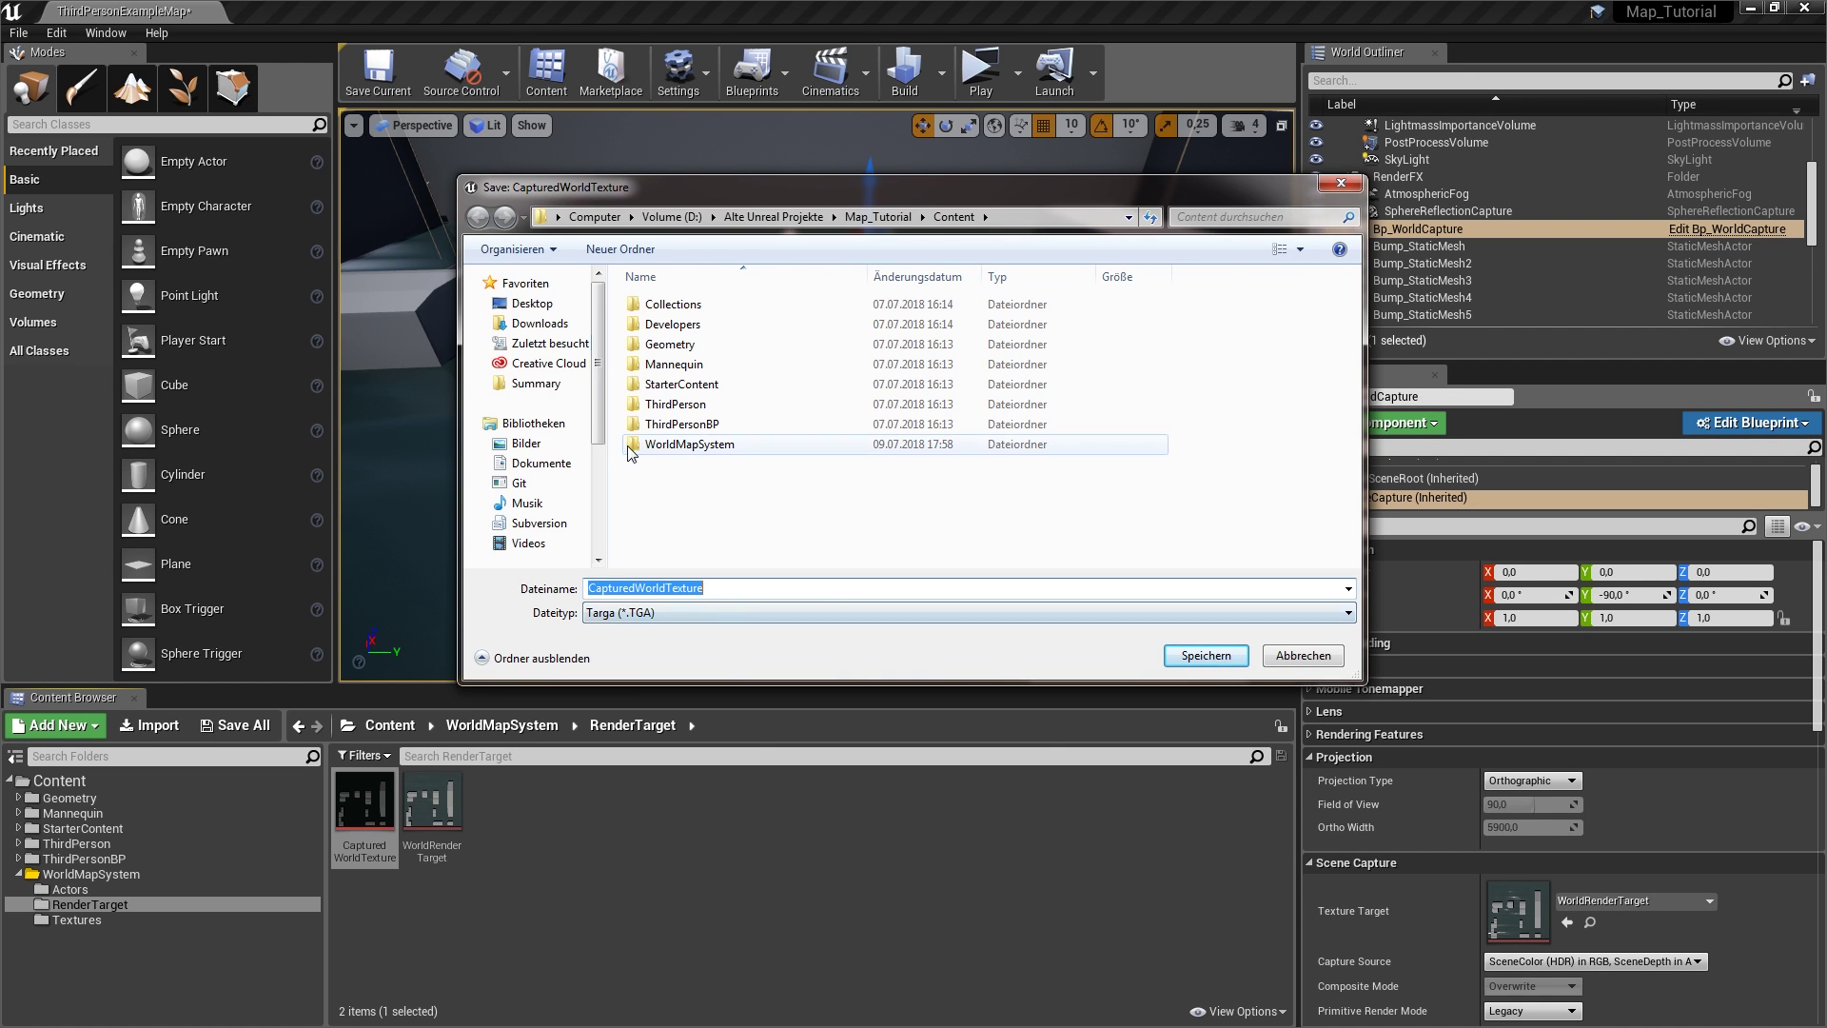
click(532, 302)
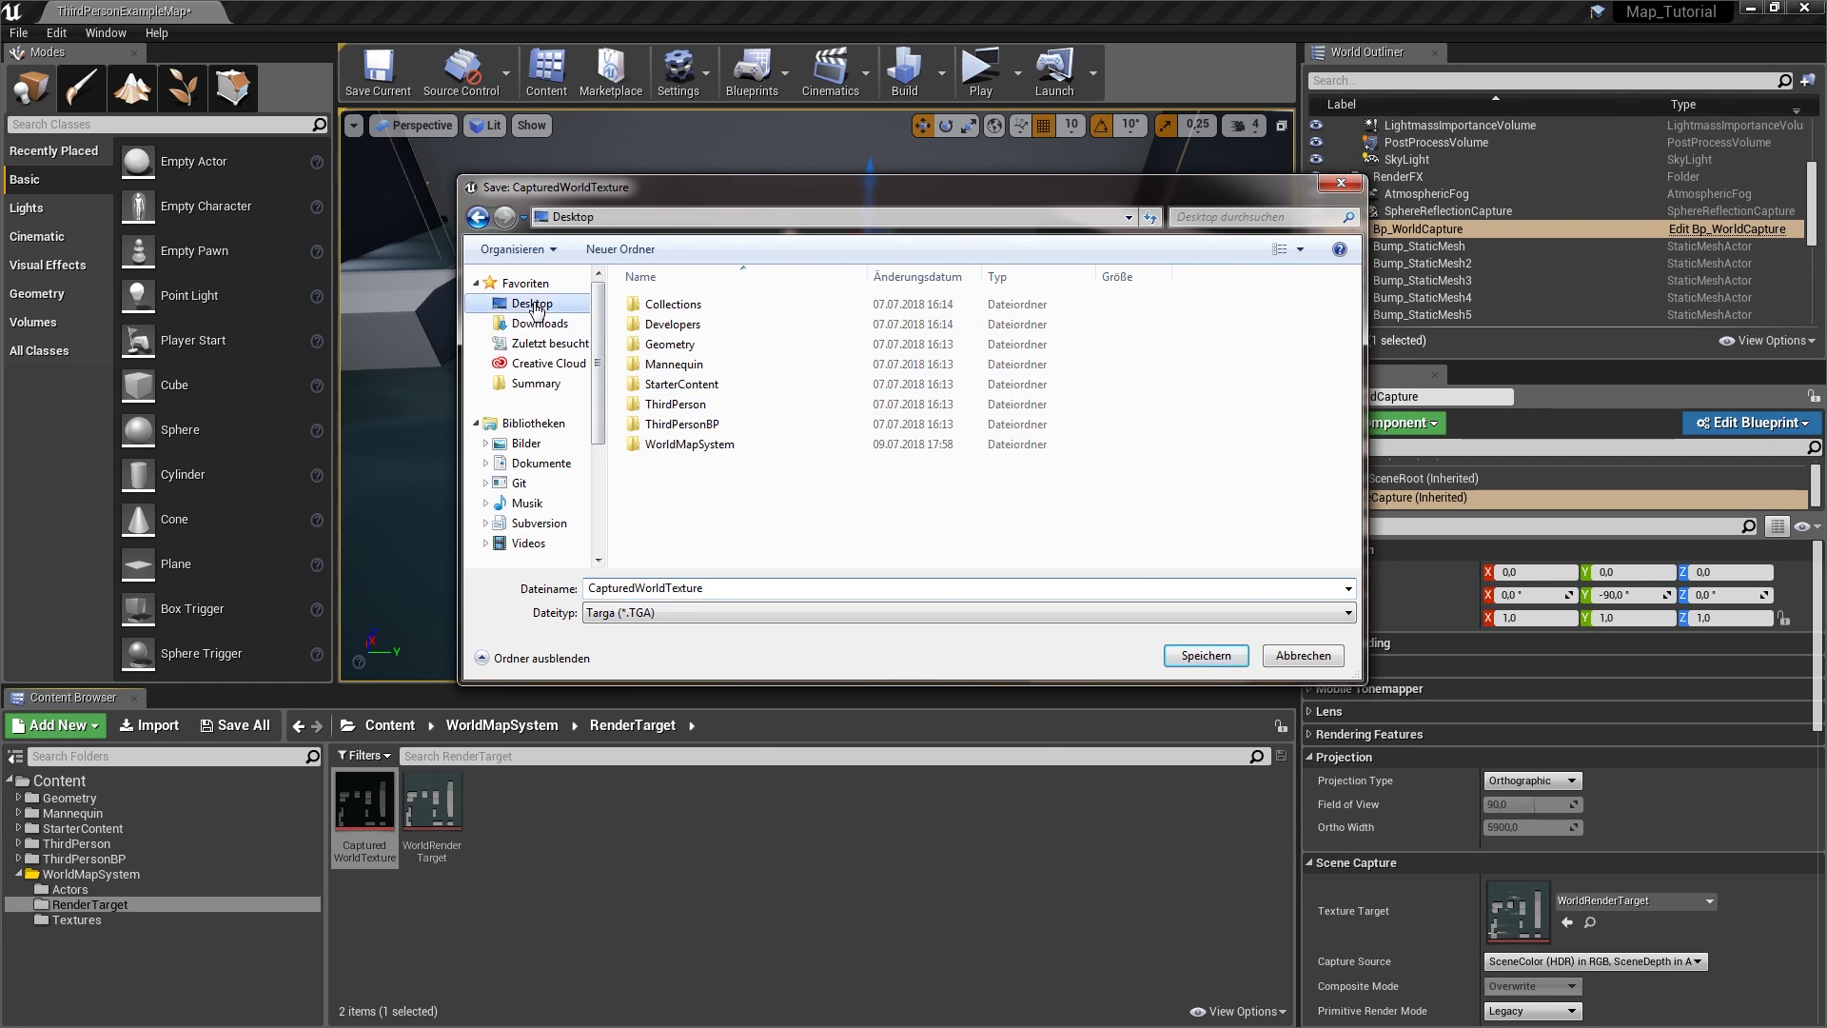
click(1231, 658)
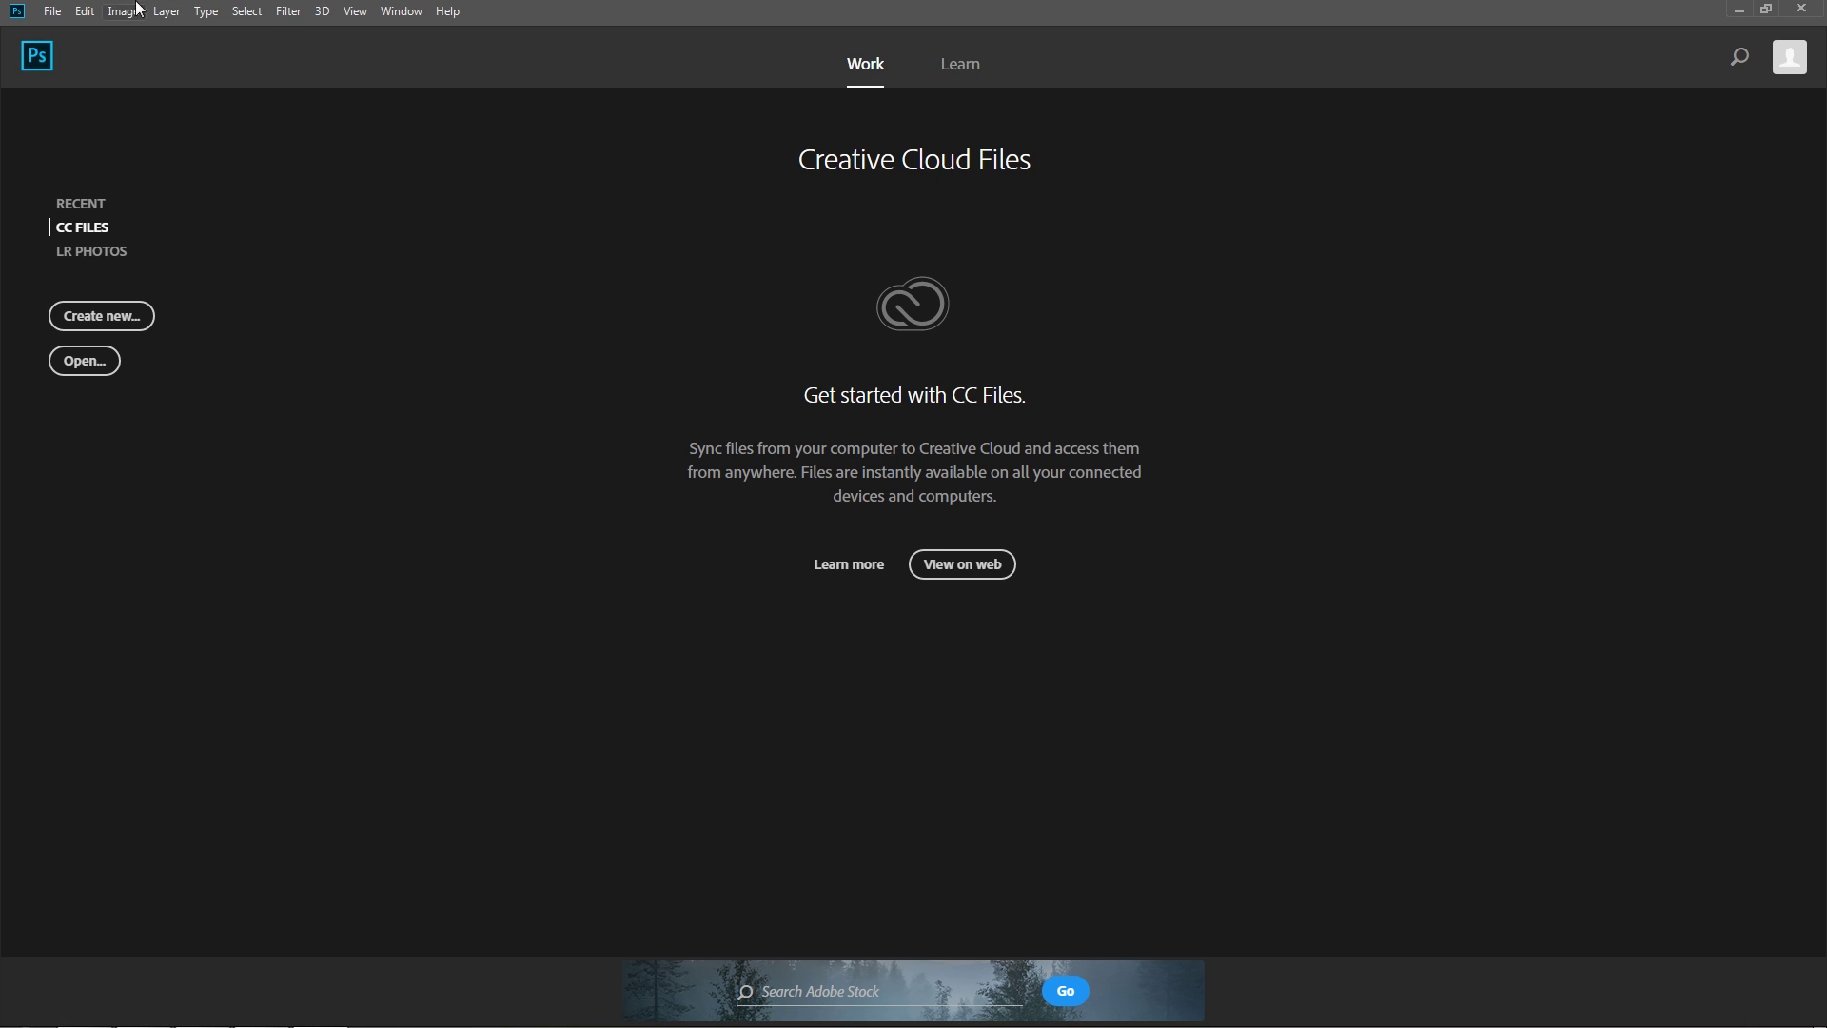
- Switch to Photoshop, open CapturedWorldTexture.TGA and convert its locked Background into a regular layer
click(52, 11)
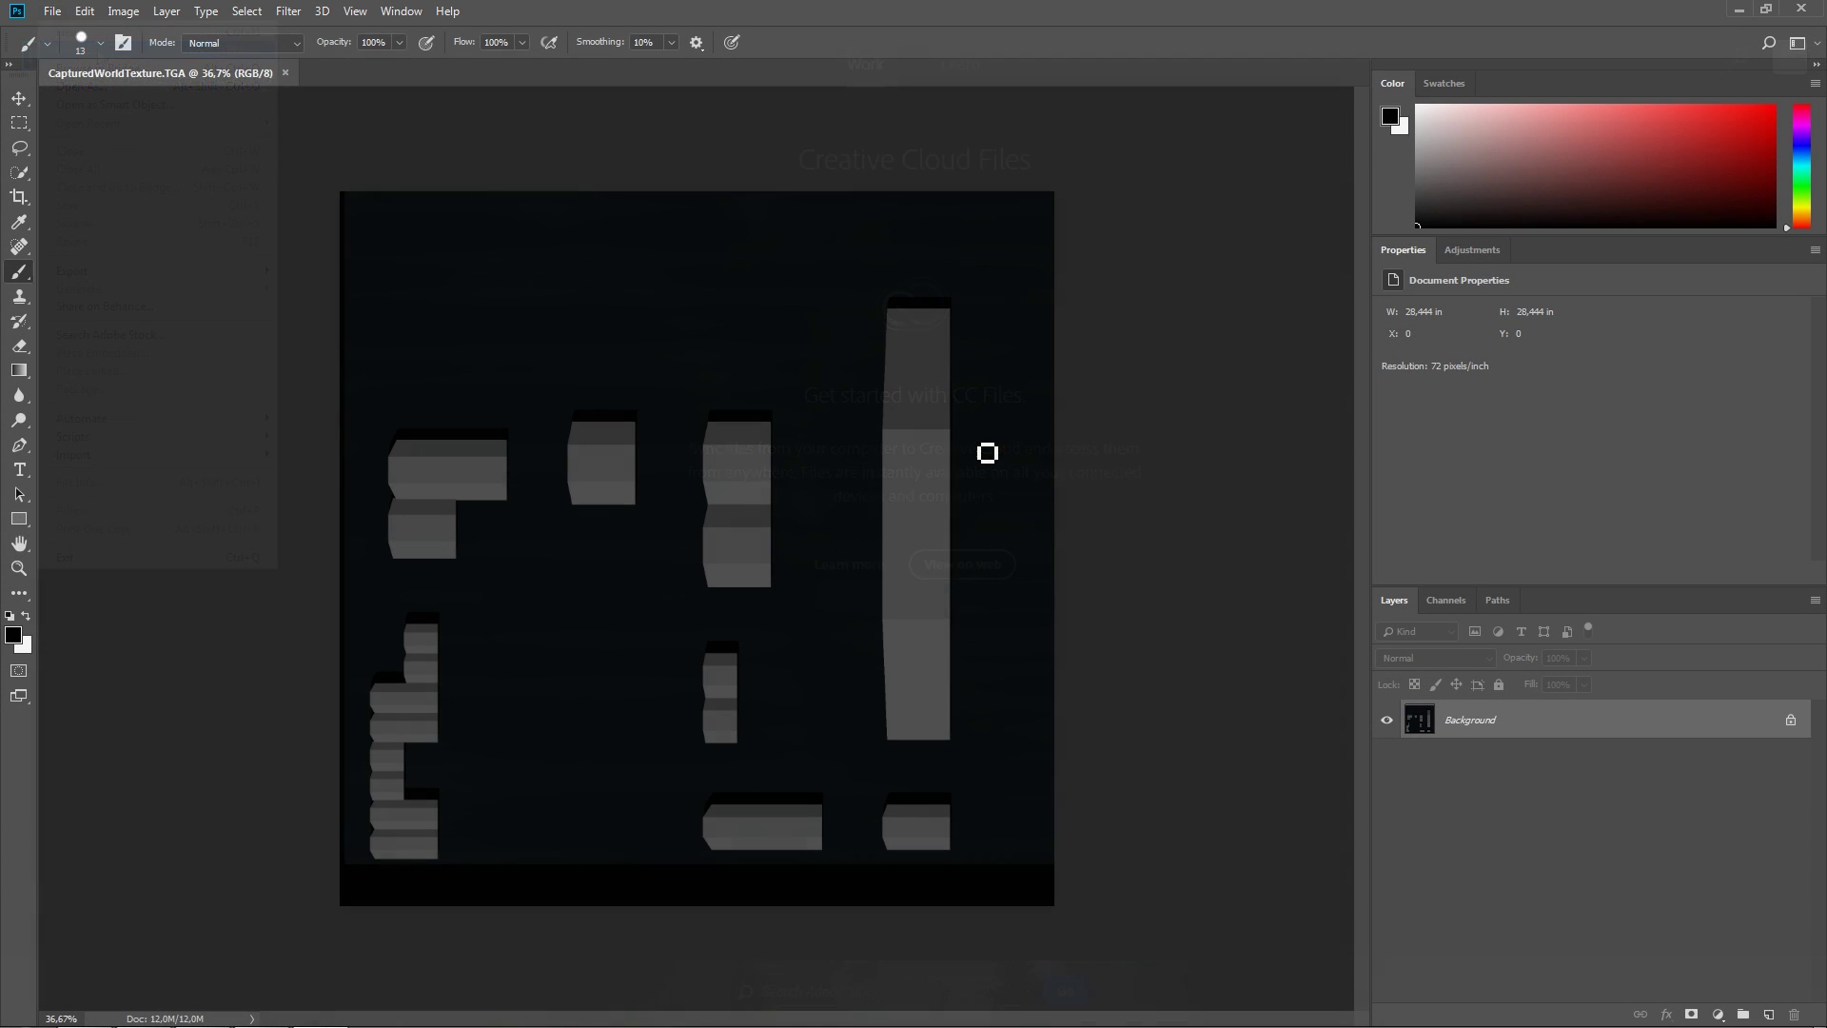
double_click(1496, 724)
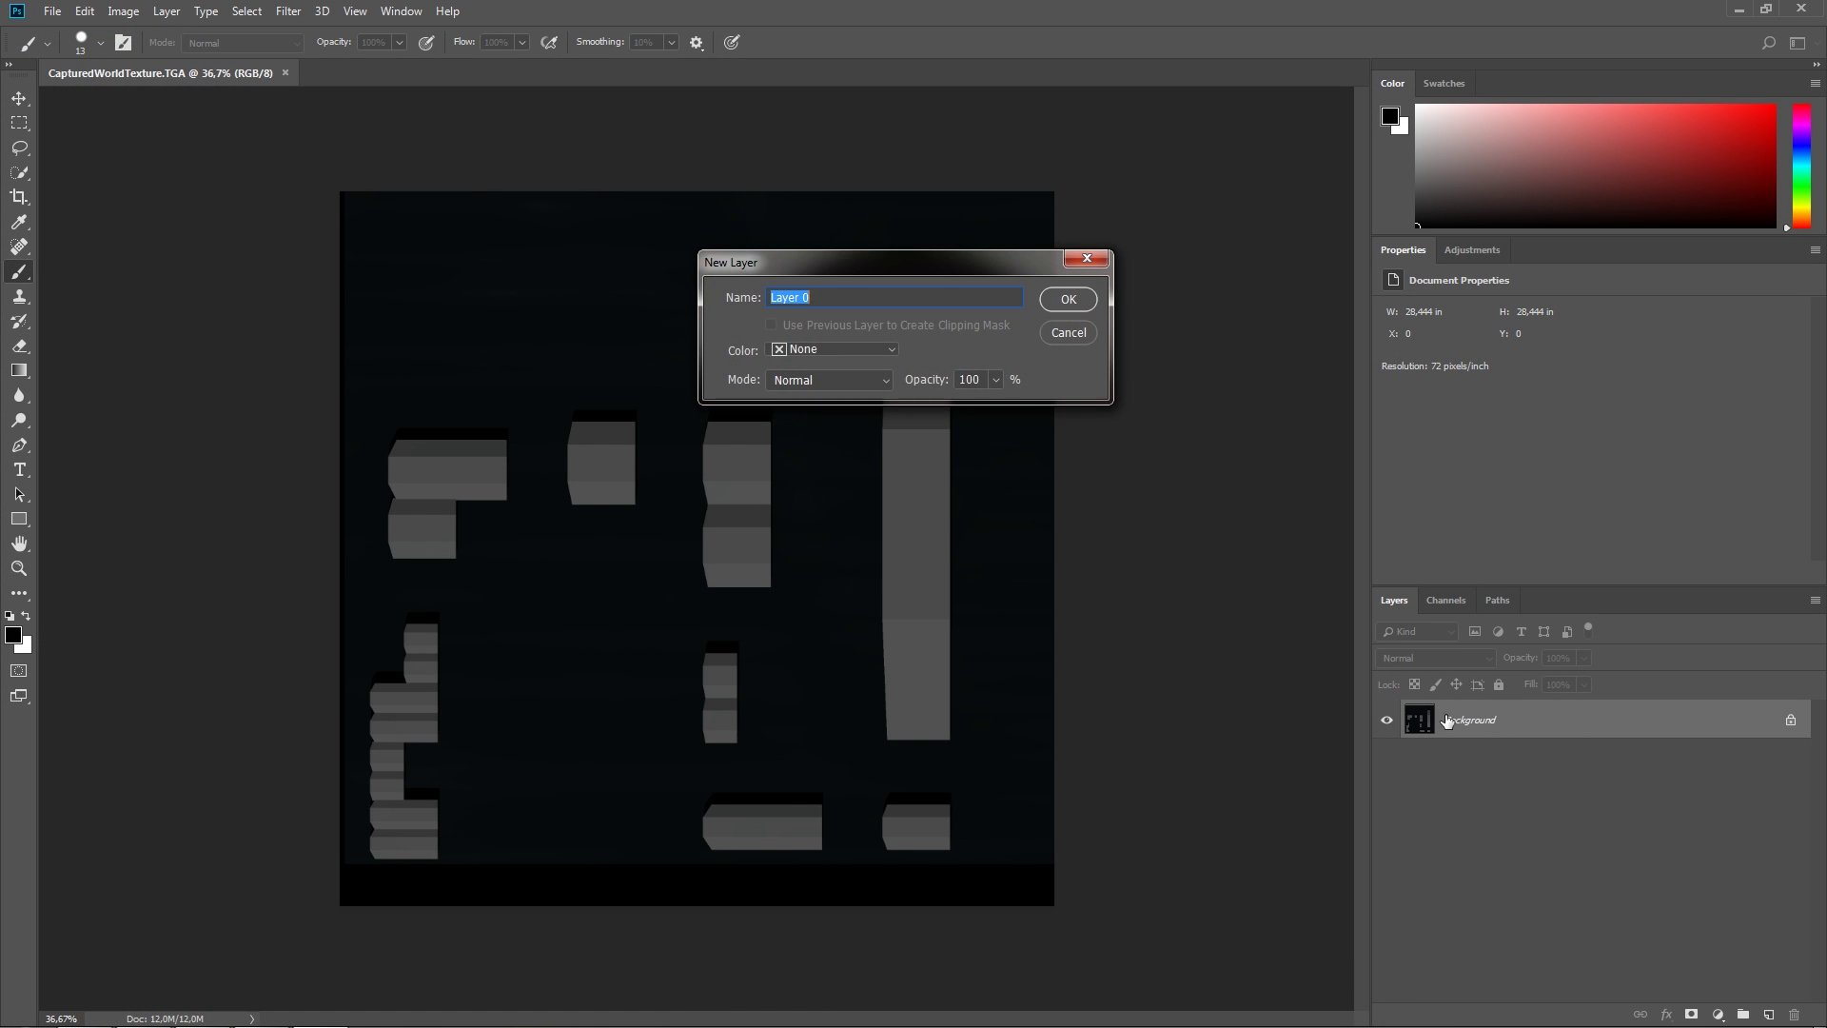
click(1070, 300)
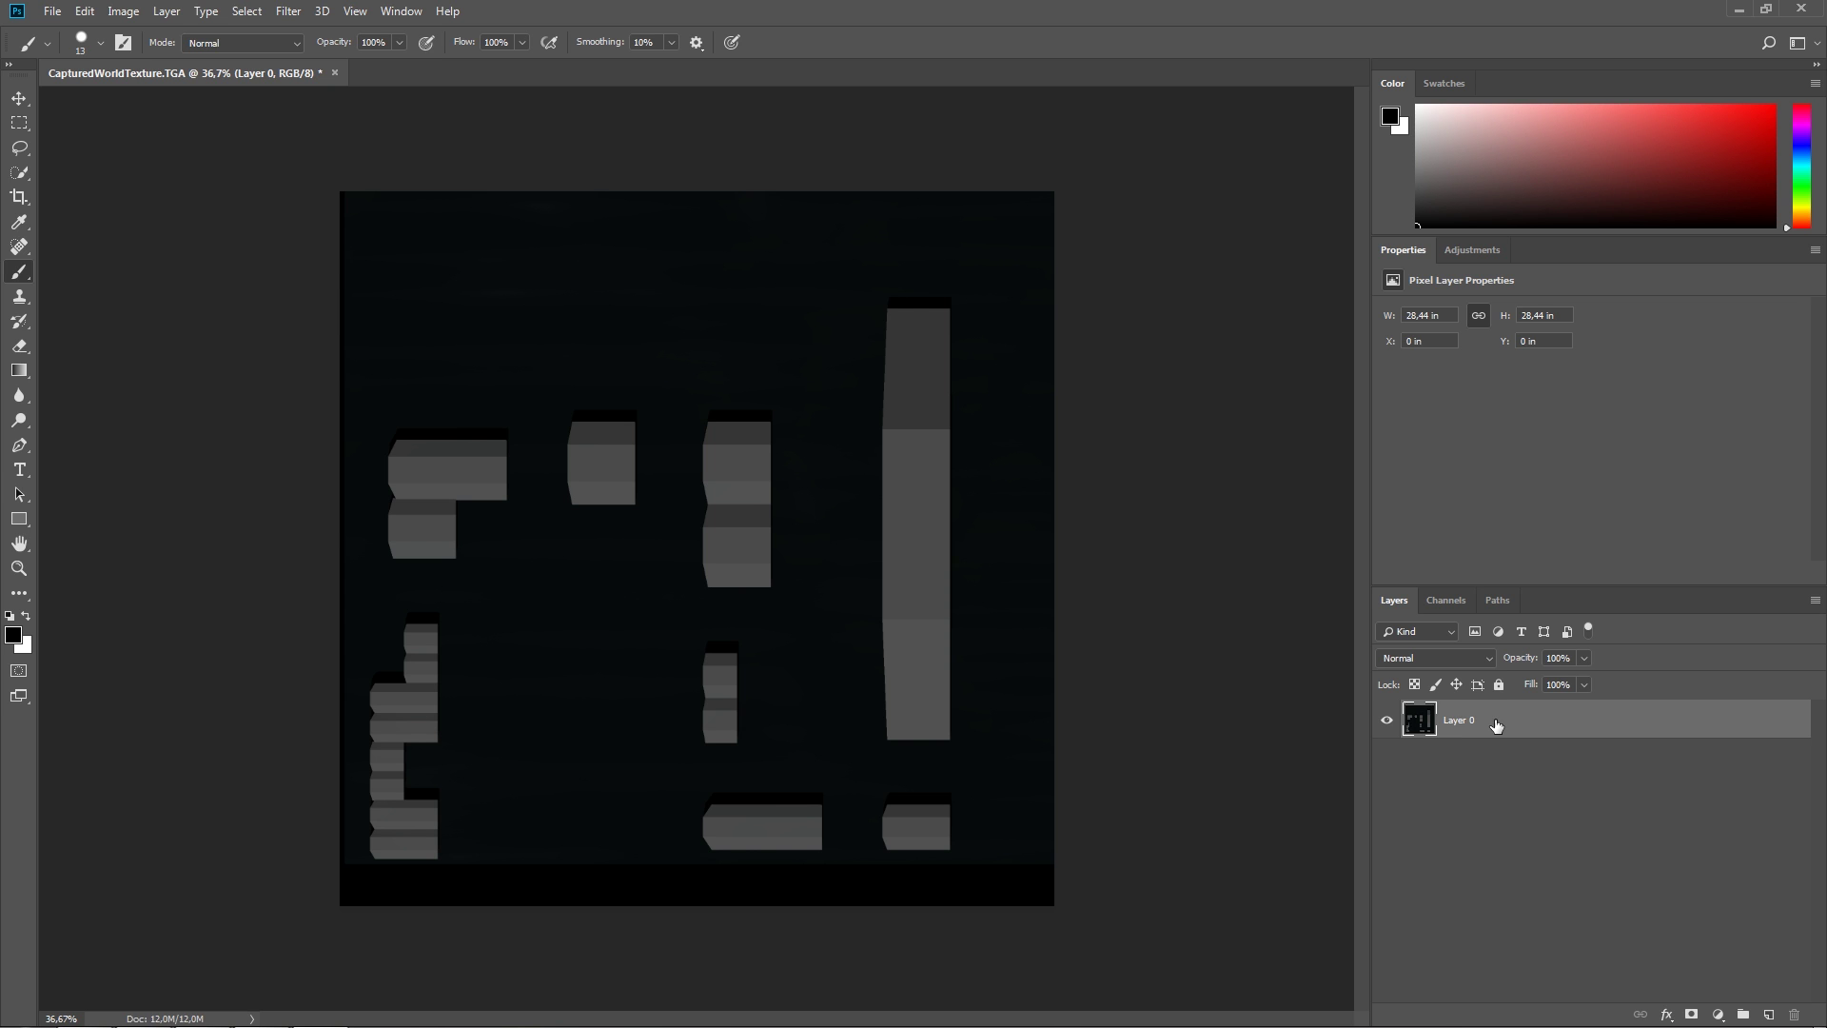
- Add a new empty layer above the captured map image, with Normal mode and 100% opacity
key(ctrl+shift+n)
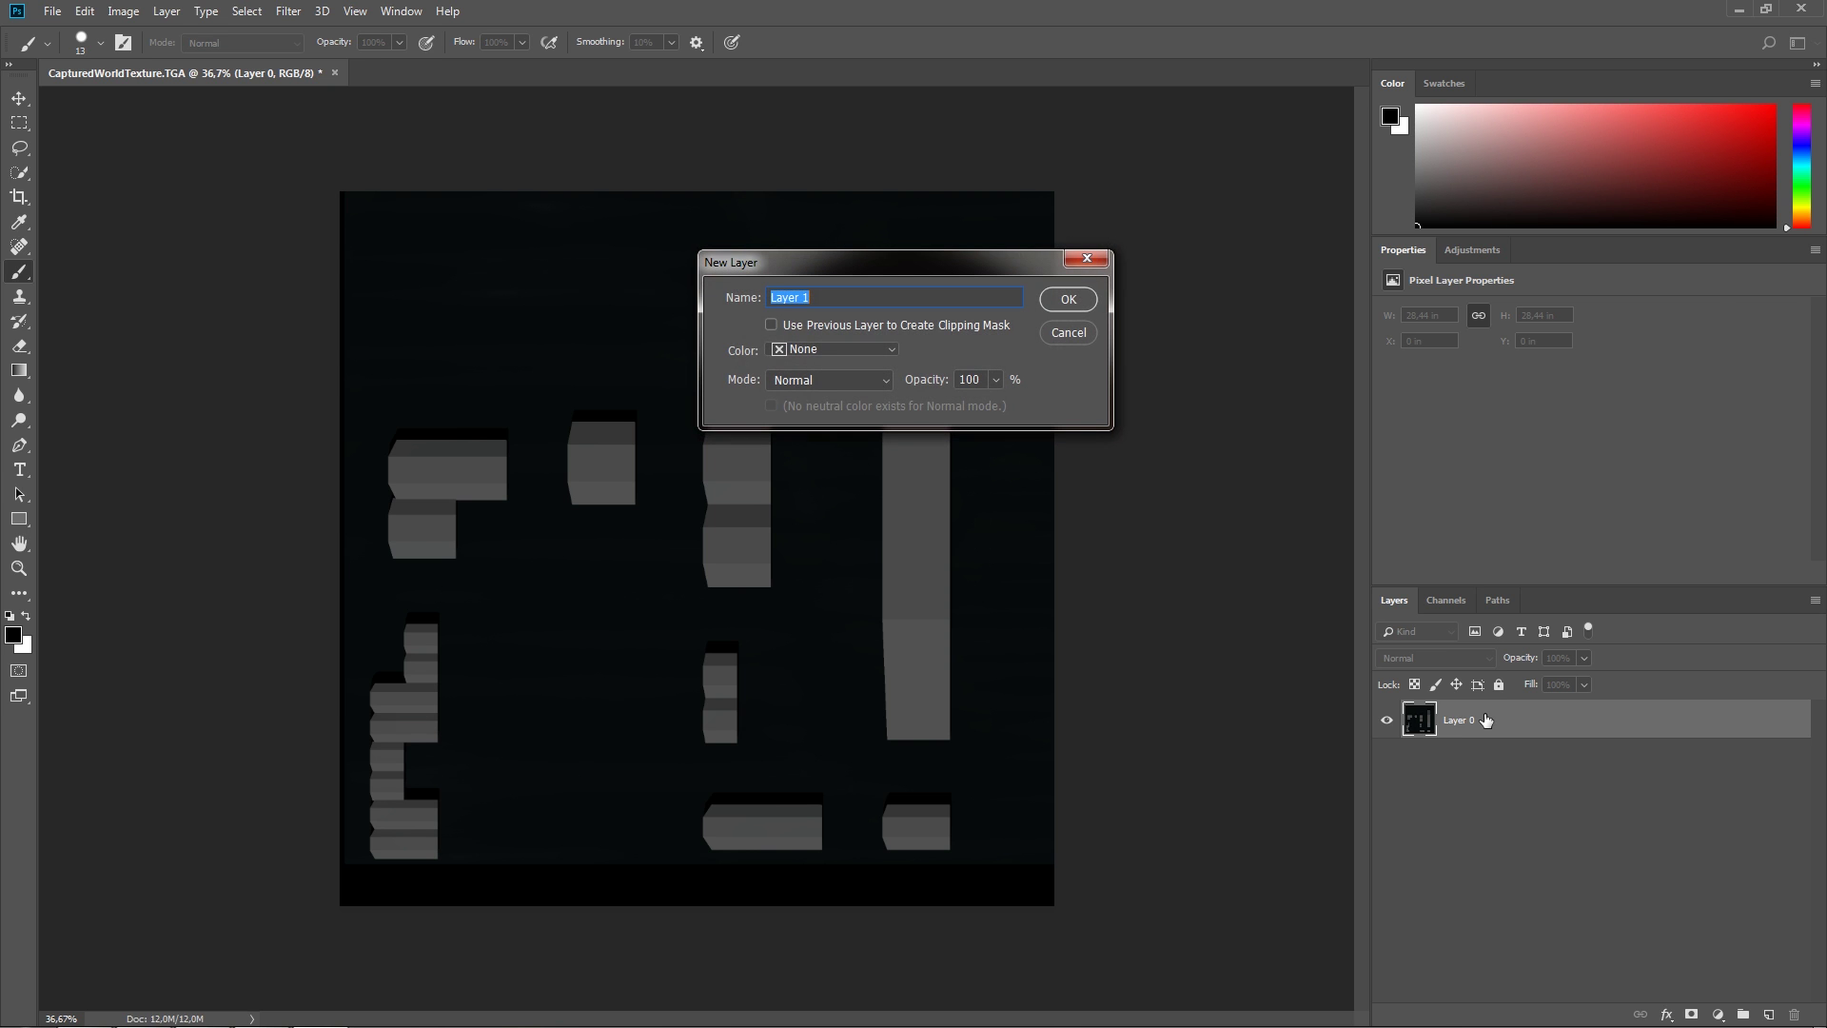
click(1069, 299)
key(ctrl+plus)
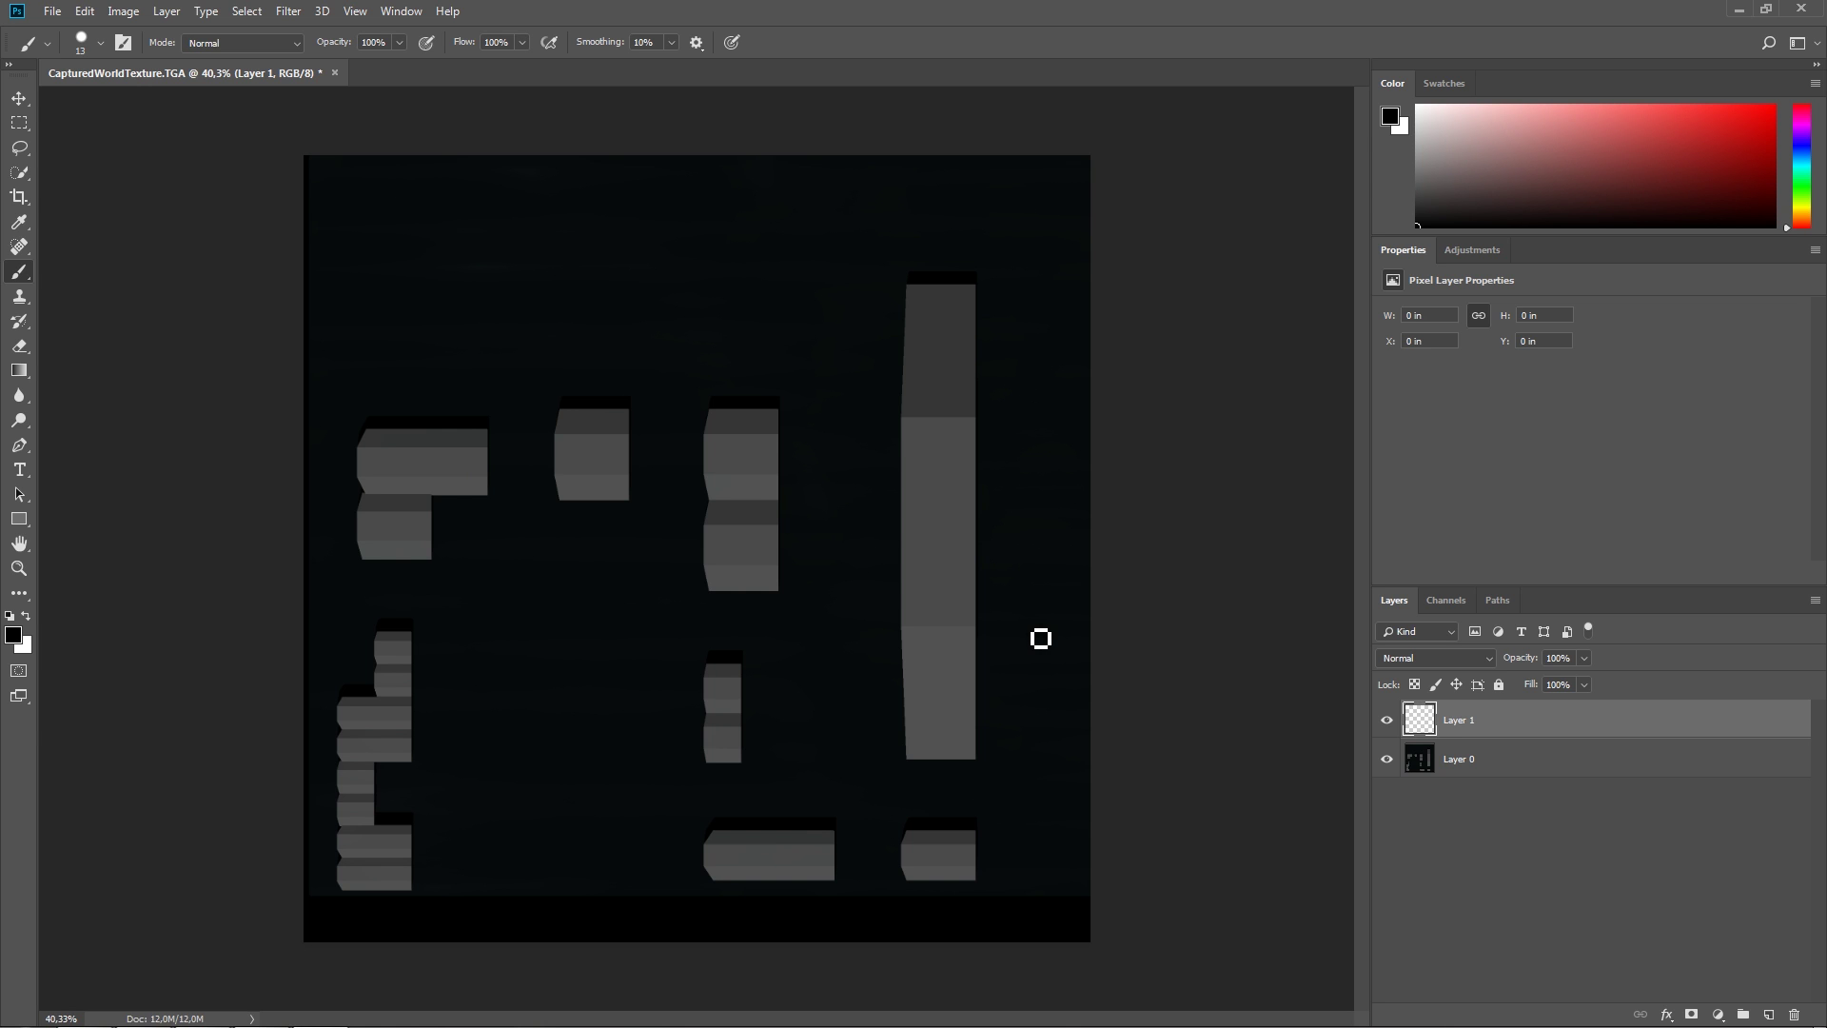
key(ctrl+plus)
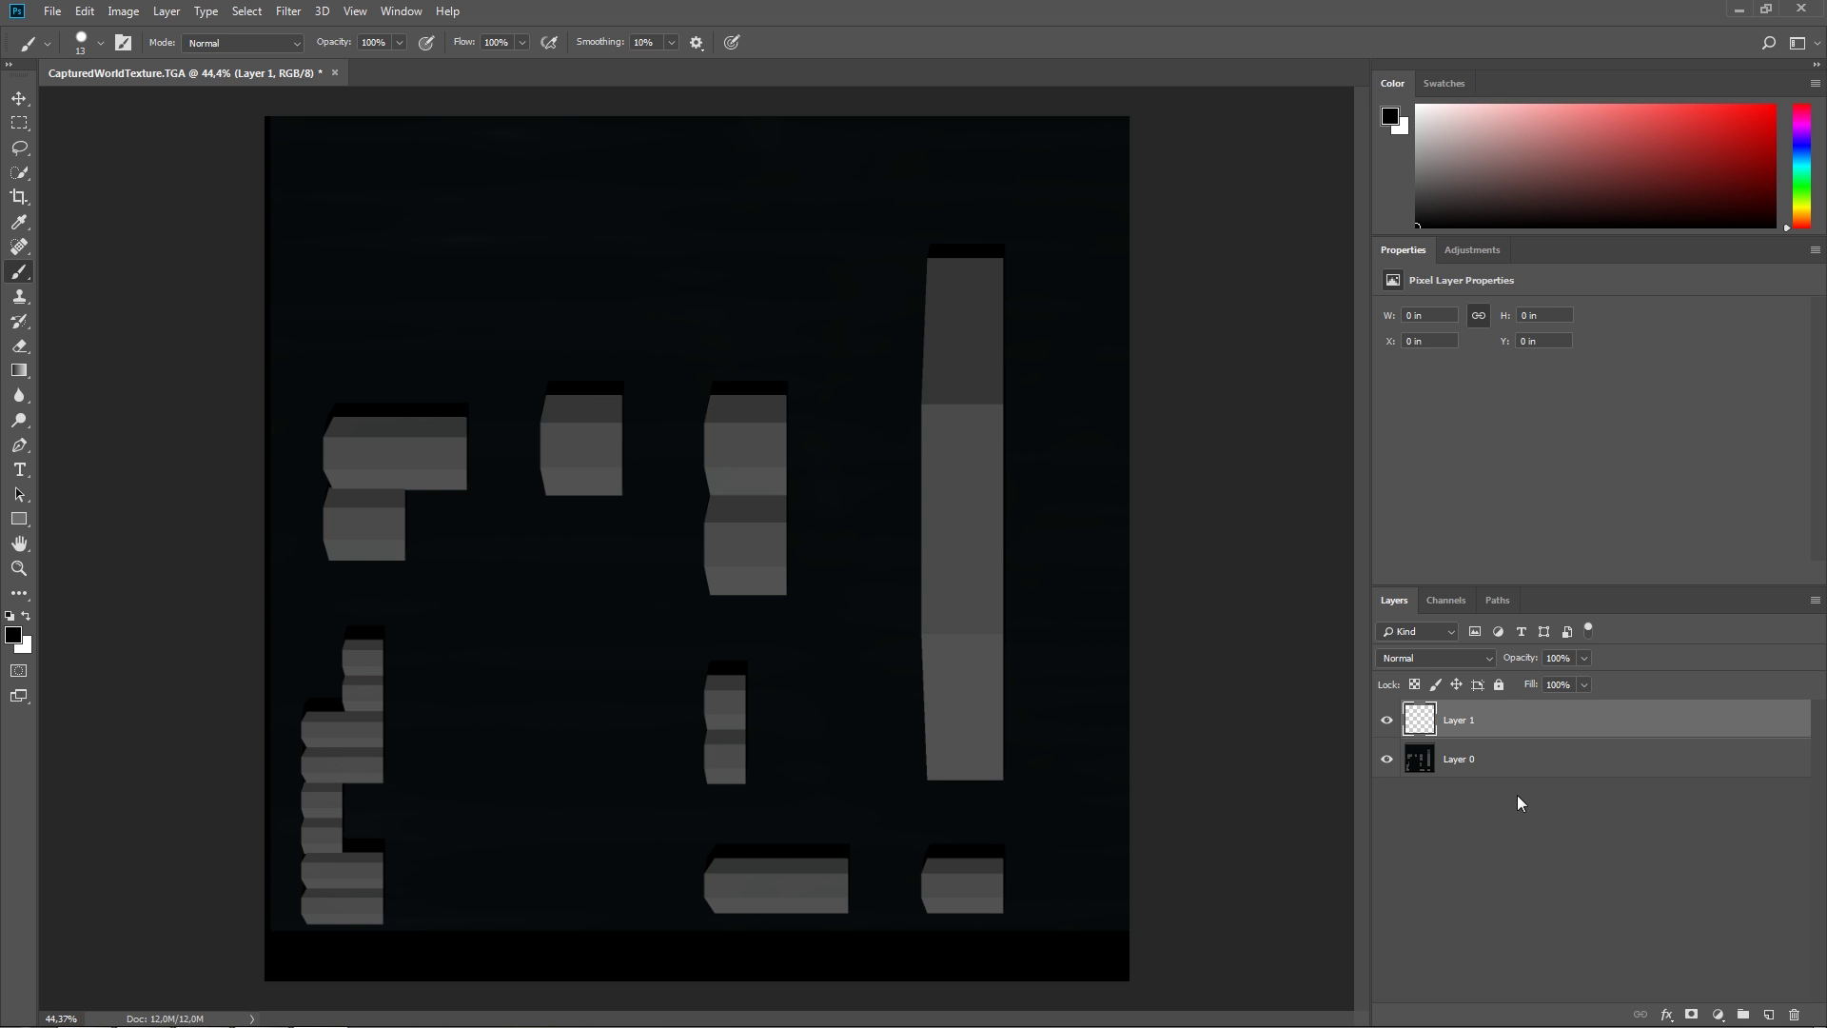
key(ctrl+plus)
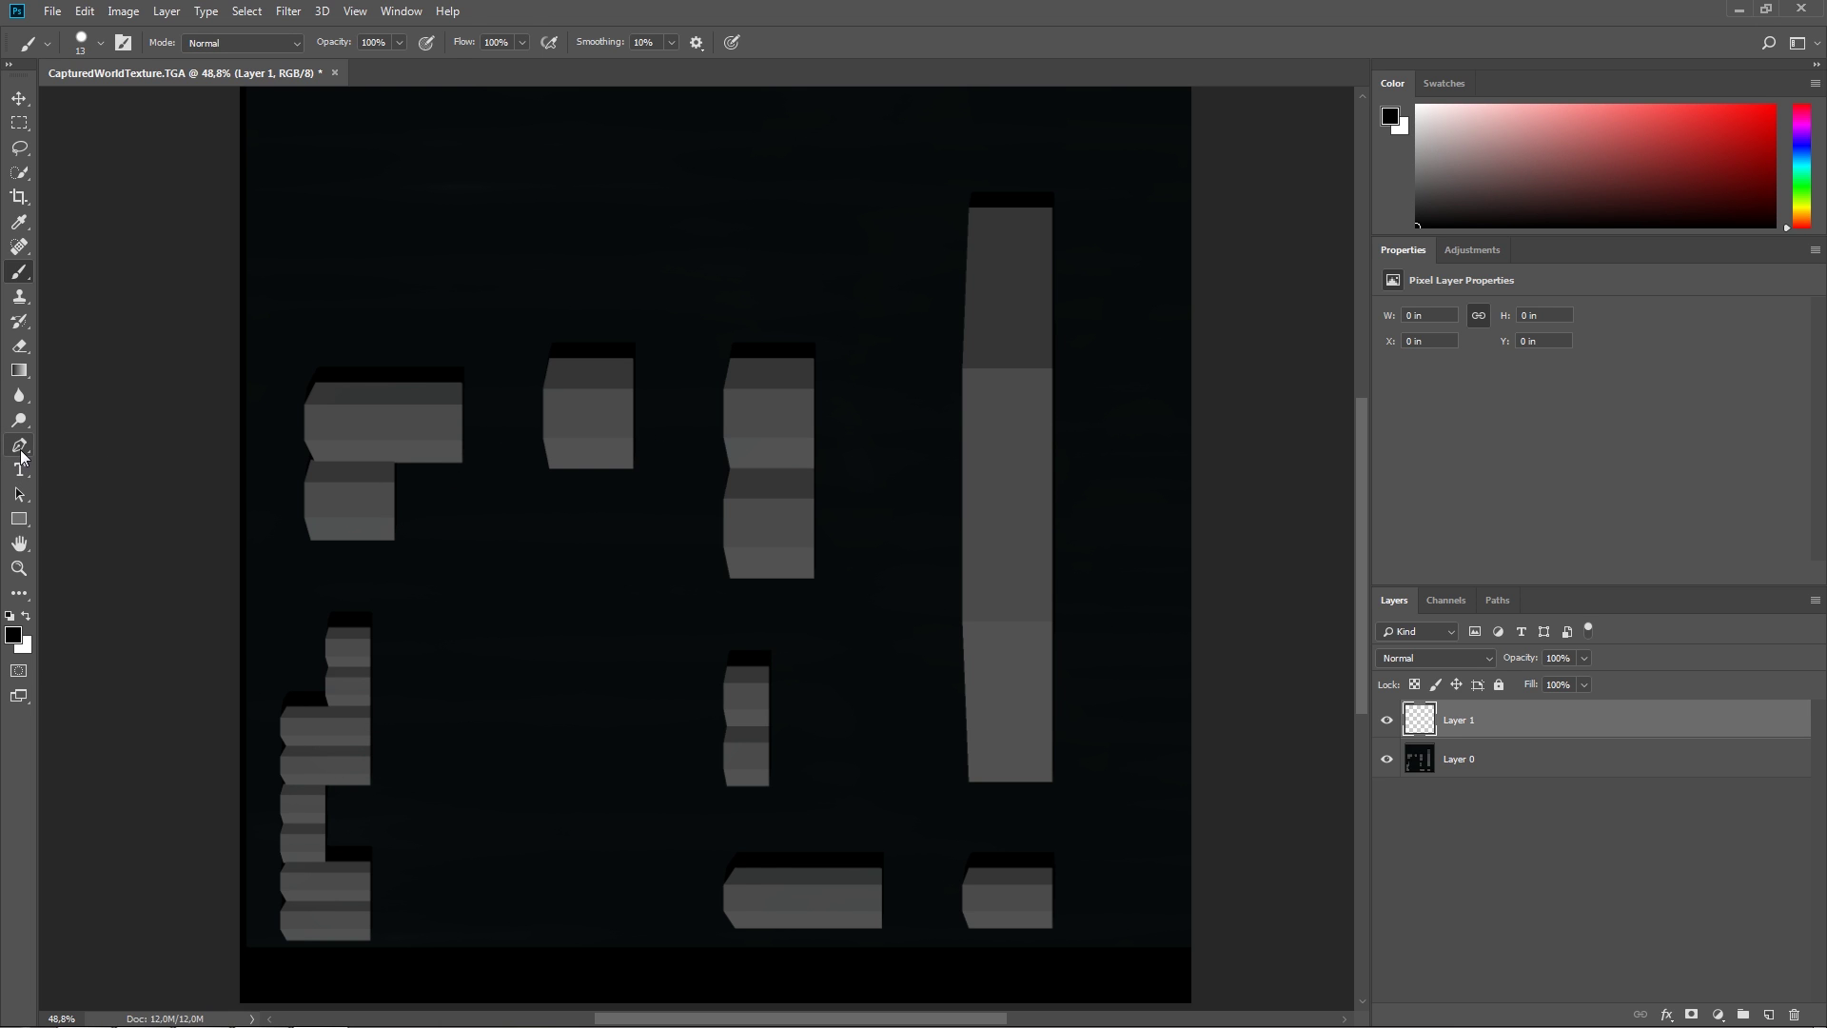
- Trace the stepped block in the map's lower-left area with the Pen tool and convert the outline into a filled shape
click(19, 447)
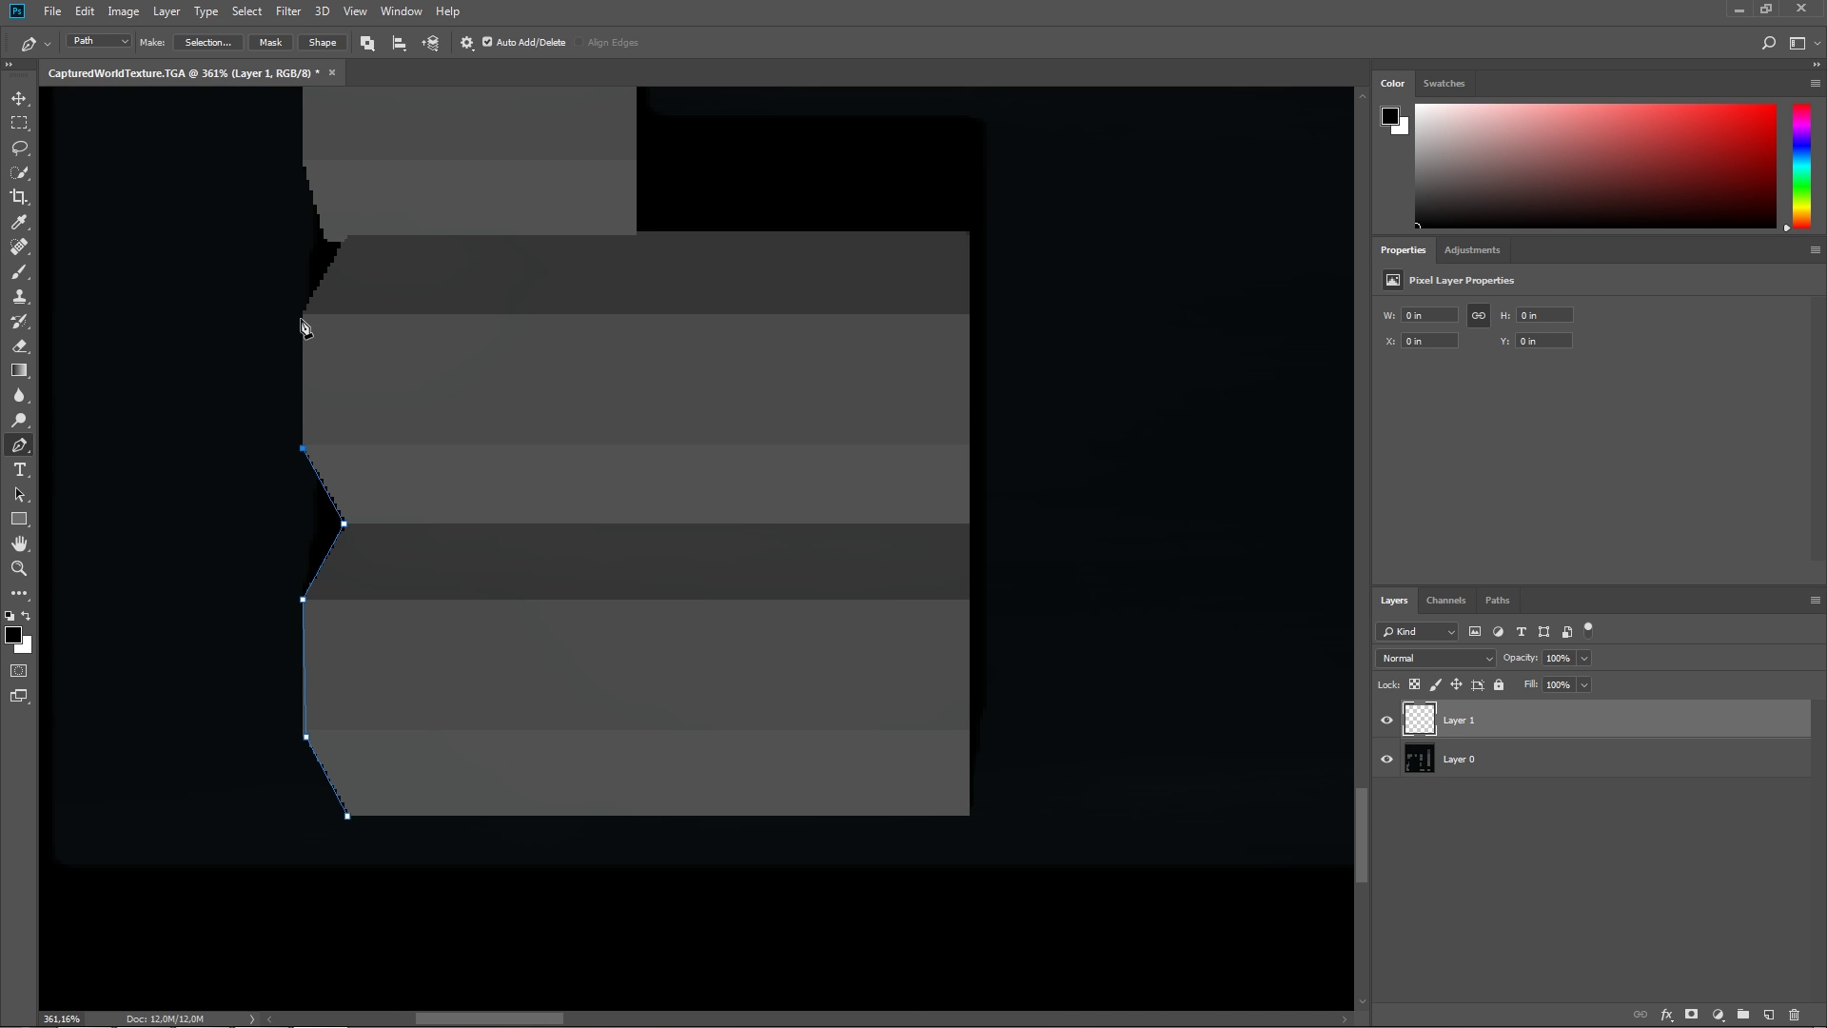
alt+scroll(723, 340, down, 2)
alt+scroll(420, 202, up, 4)
click(399, 567)
click(422, 487)
drag(1362, 808, 1361, 733)
click(399, 412)
click(400, 252)
click(428, 167)
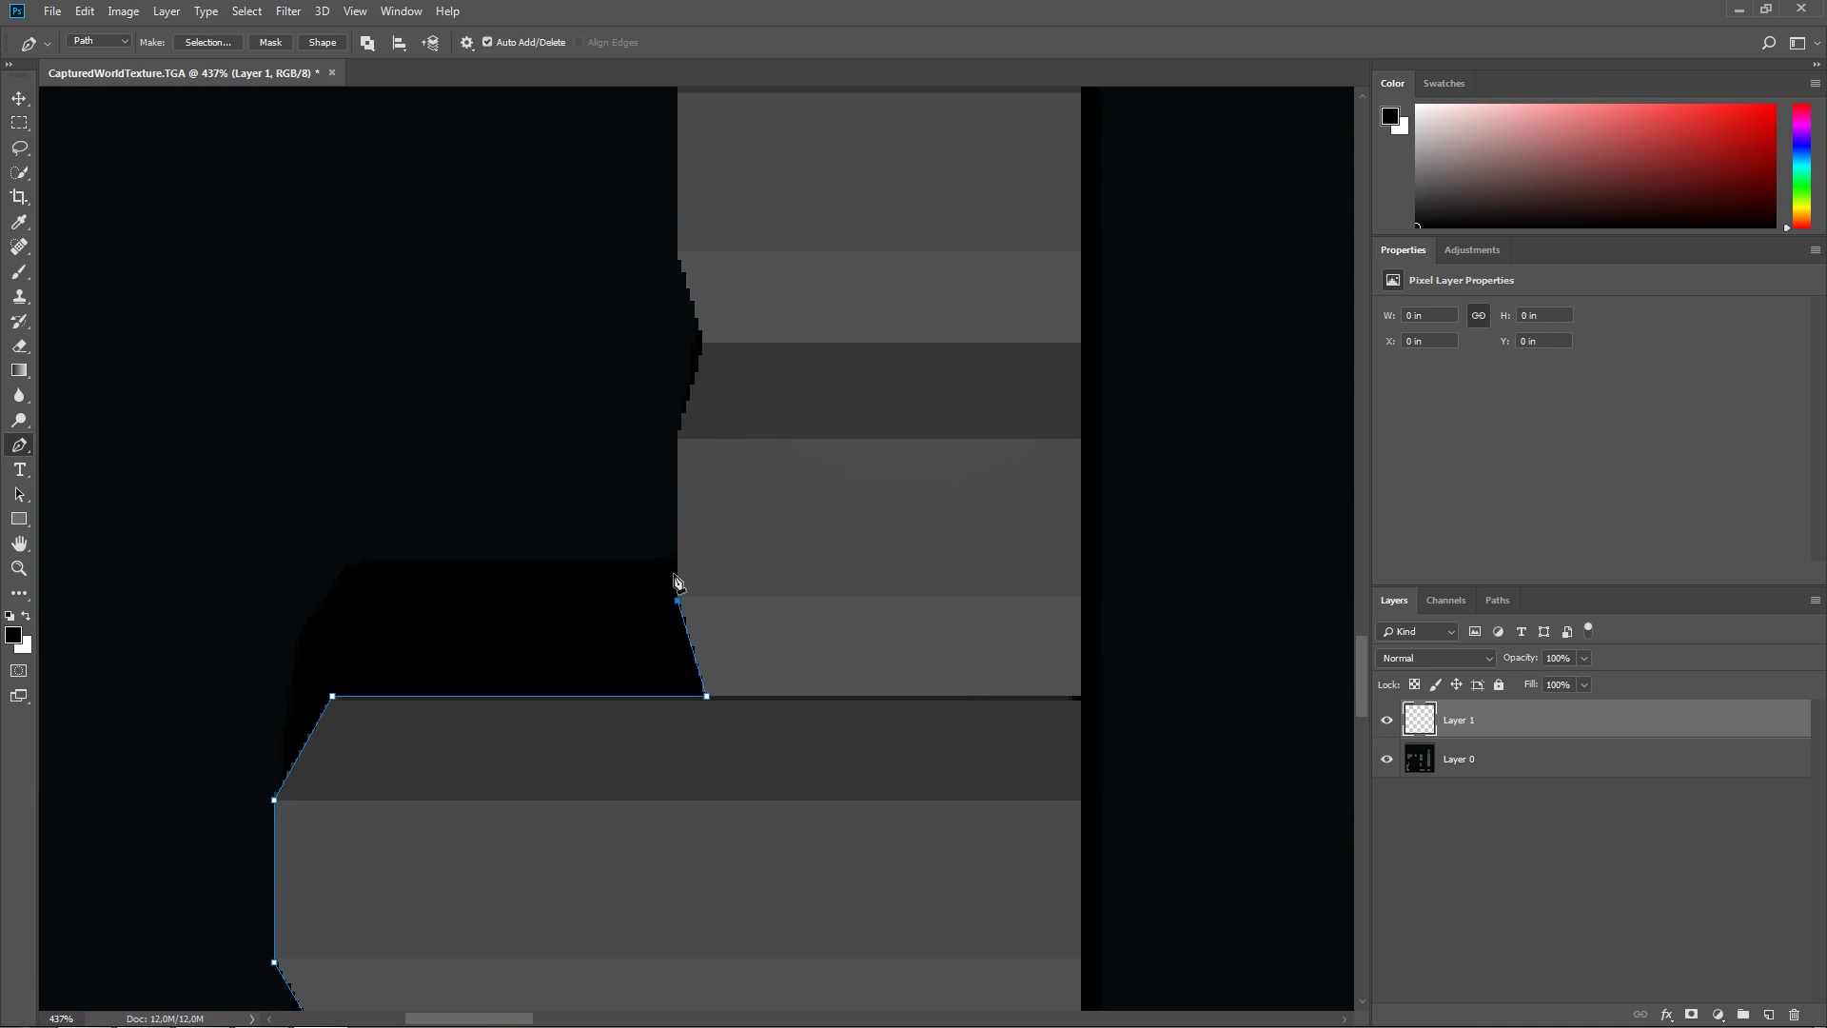
scroll(675, 583, up, 3)
click(678, 530)
click(1081, 530)
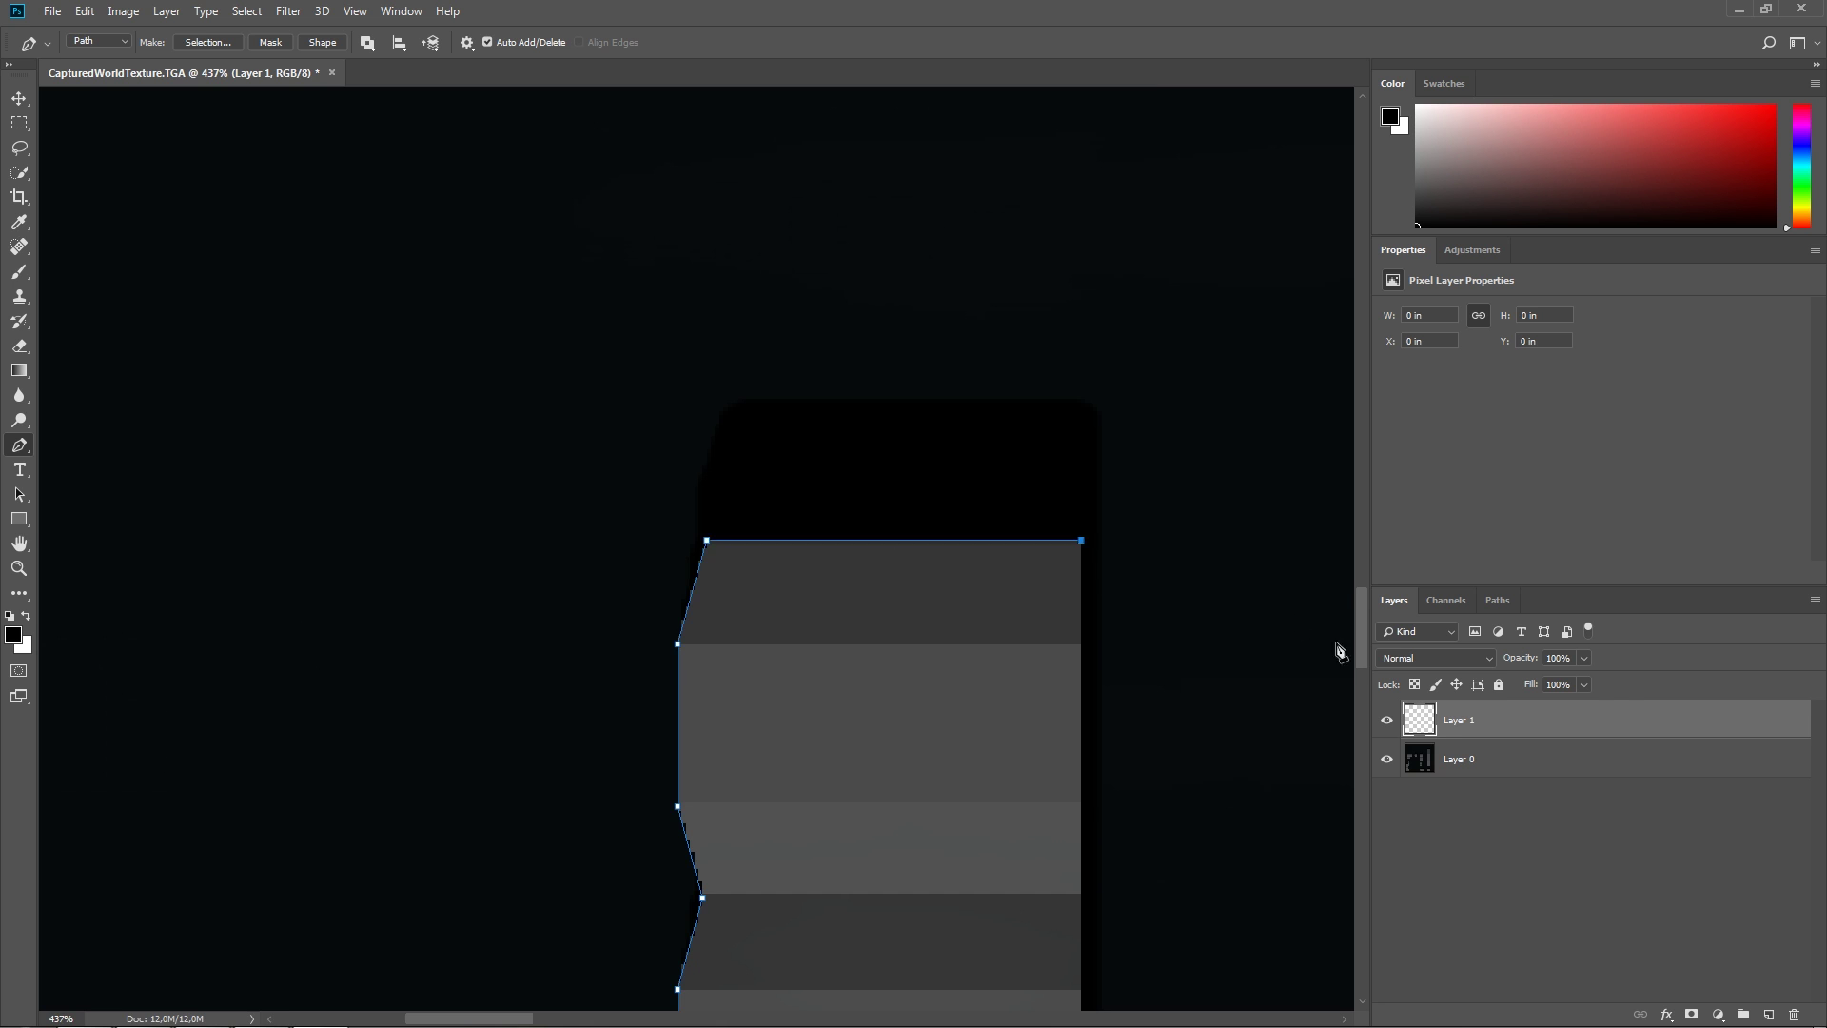
drag(1362, 647, 1361, 913)
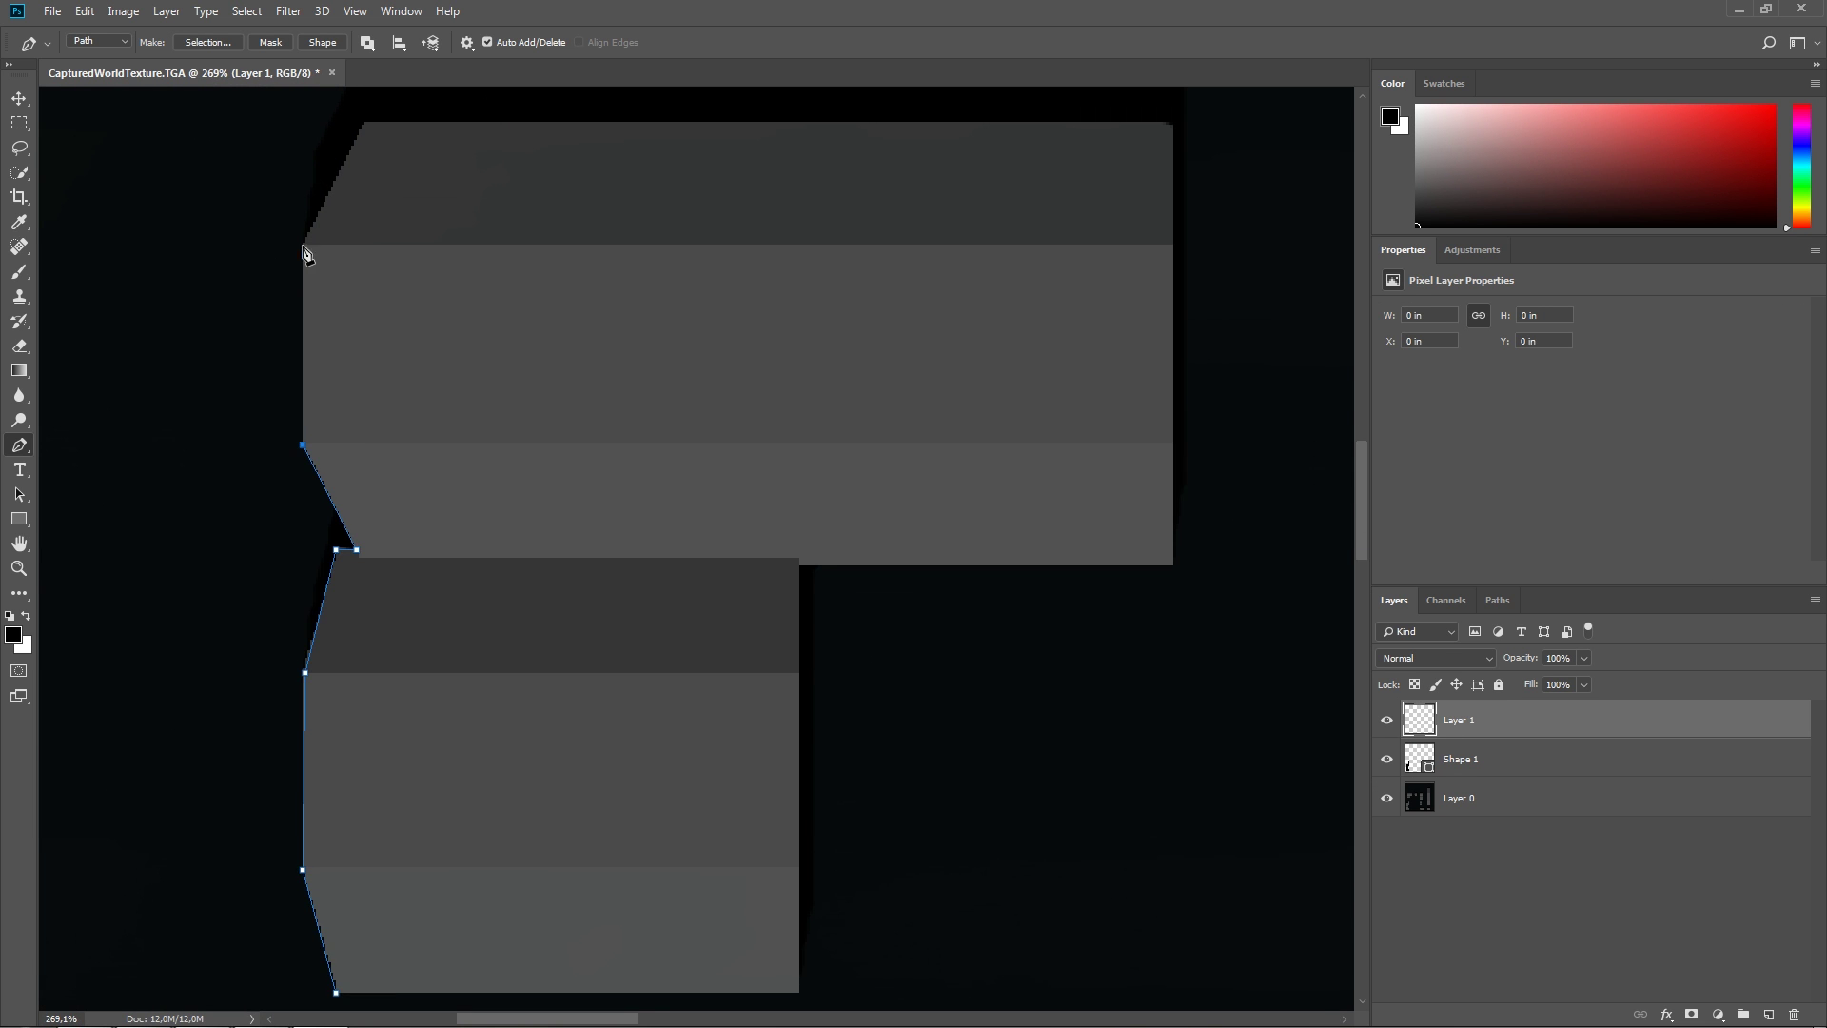
- Trace the L-shaped block and the small block beside it with the Pen tool, converting each outline into a filled shape
click(305, 249)
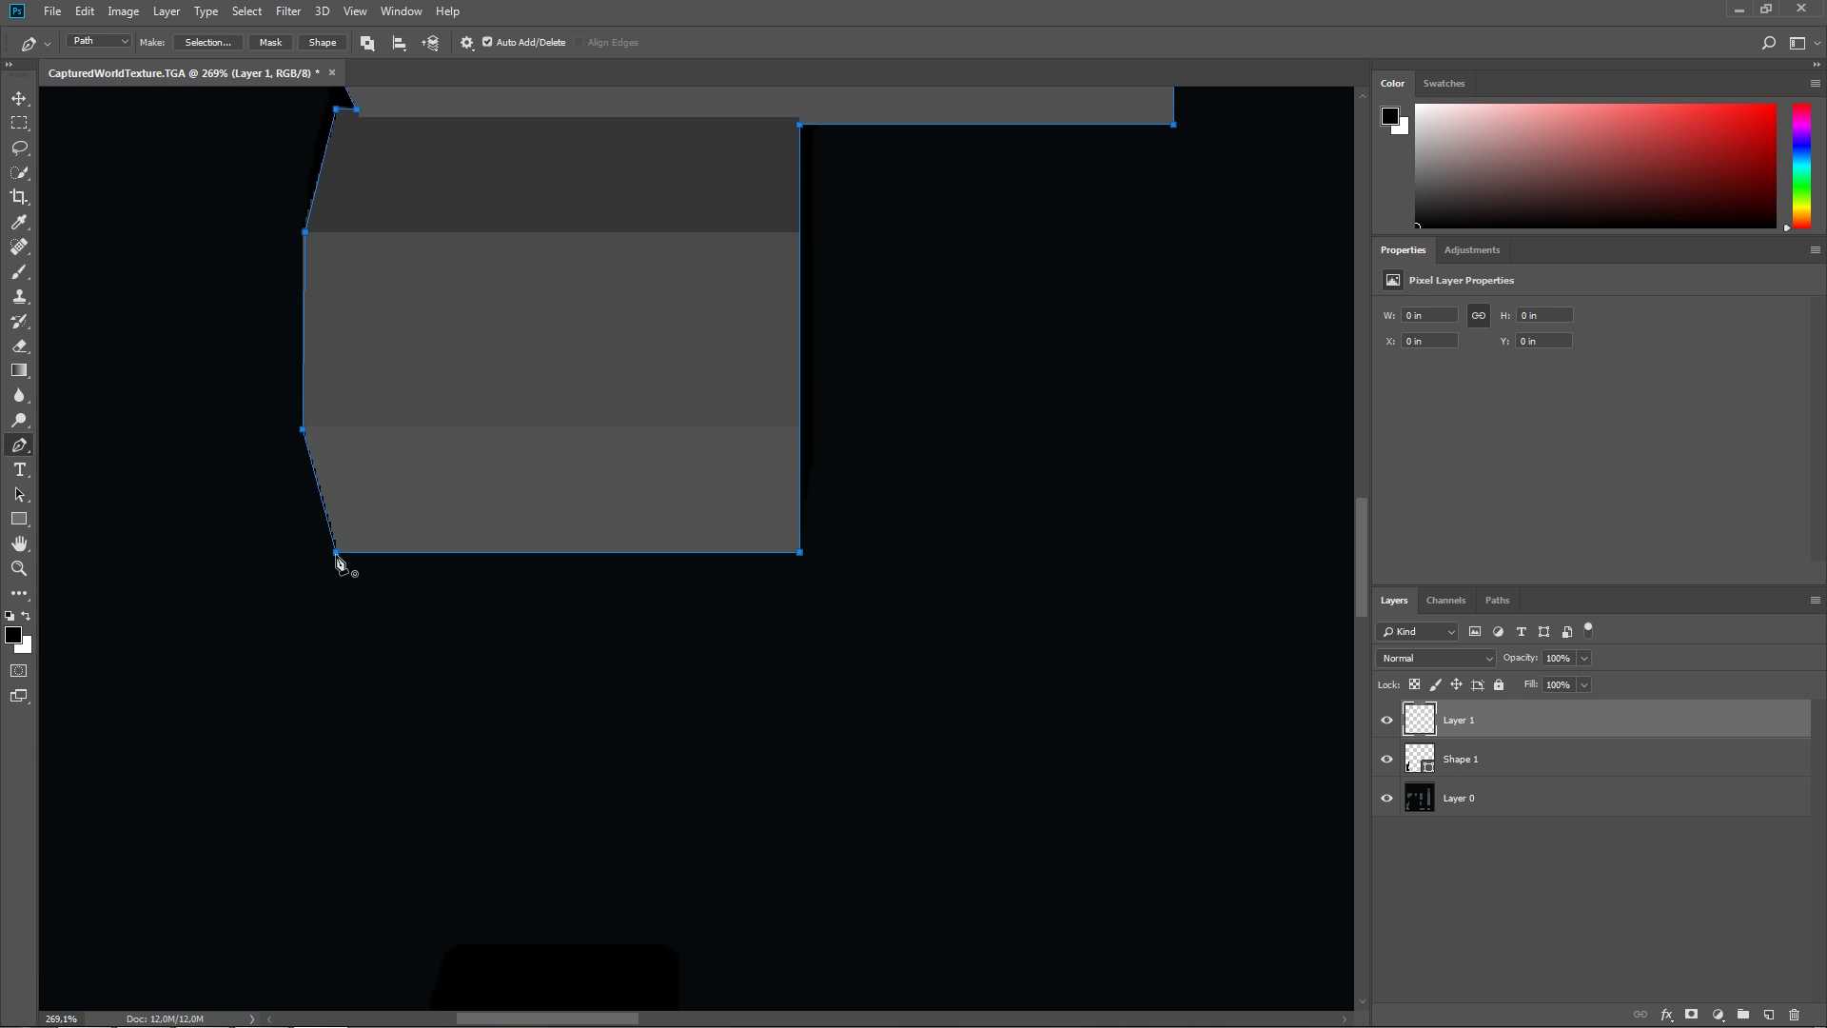
alt+scroll(967, 477, down, 3)
click(747, 600)
click(723, 487)
click(723, 300)
click(746, 185)
click(1063, 184)
click(1062, 600)
click(747, 600)
alt+scroll(682, 387, up, 3)
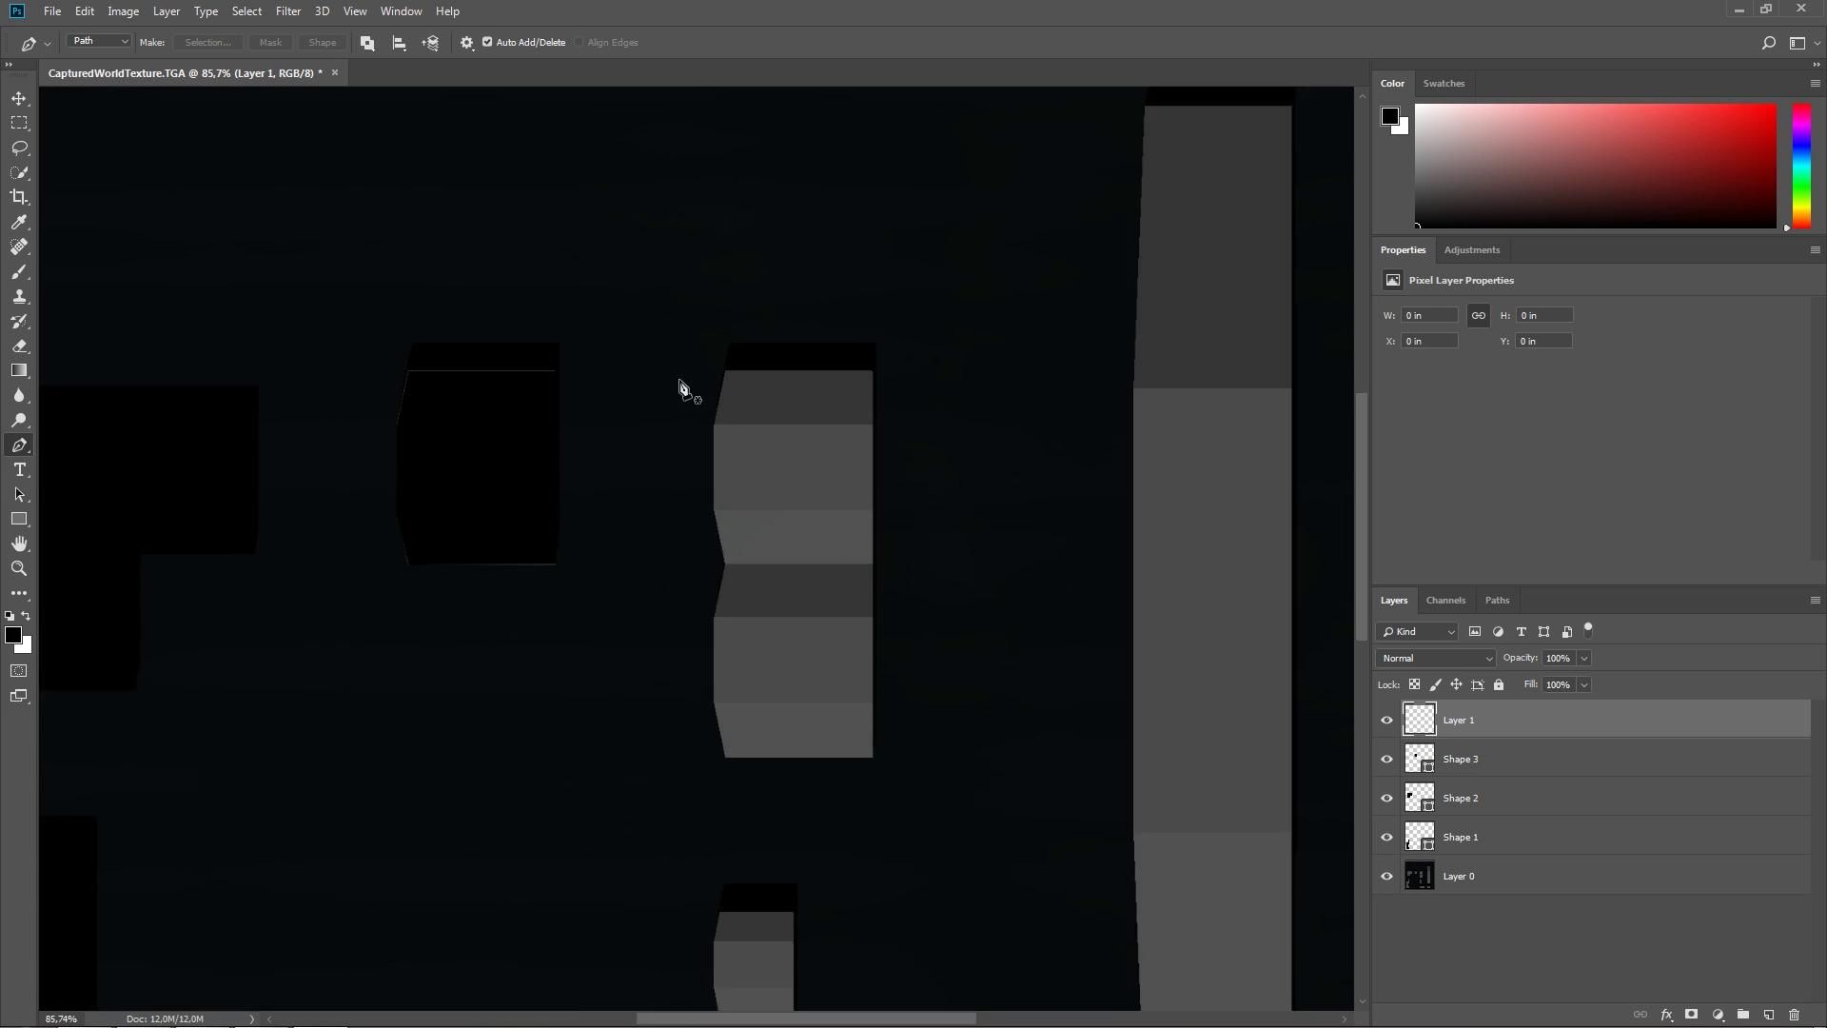
- Trace the large double block in the map's centre and the narrow block below it with the Pen tool, making each a filled shape
alt+scroll(995, 457, up, 2)
drag(1361, 537, 1362, 514)
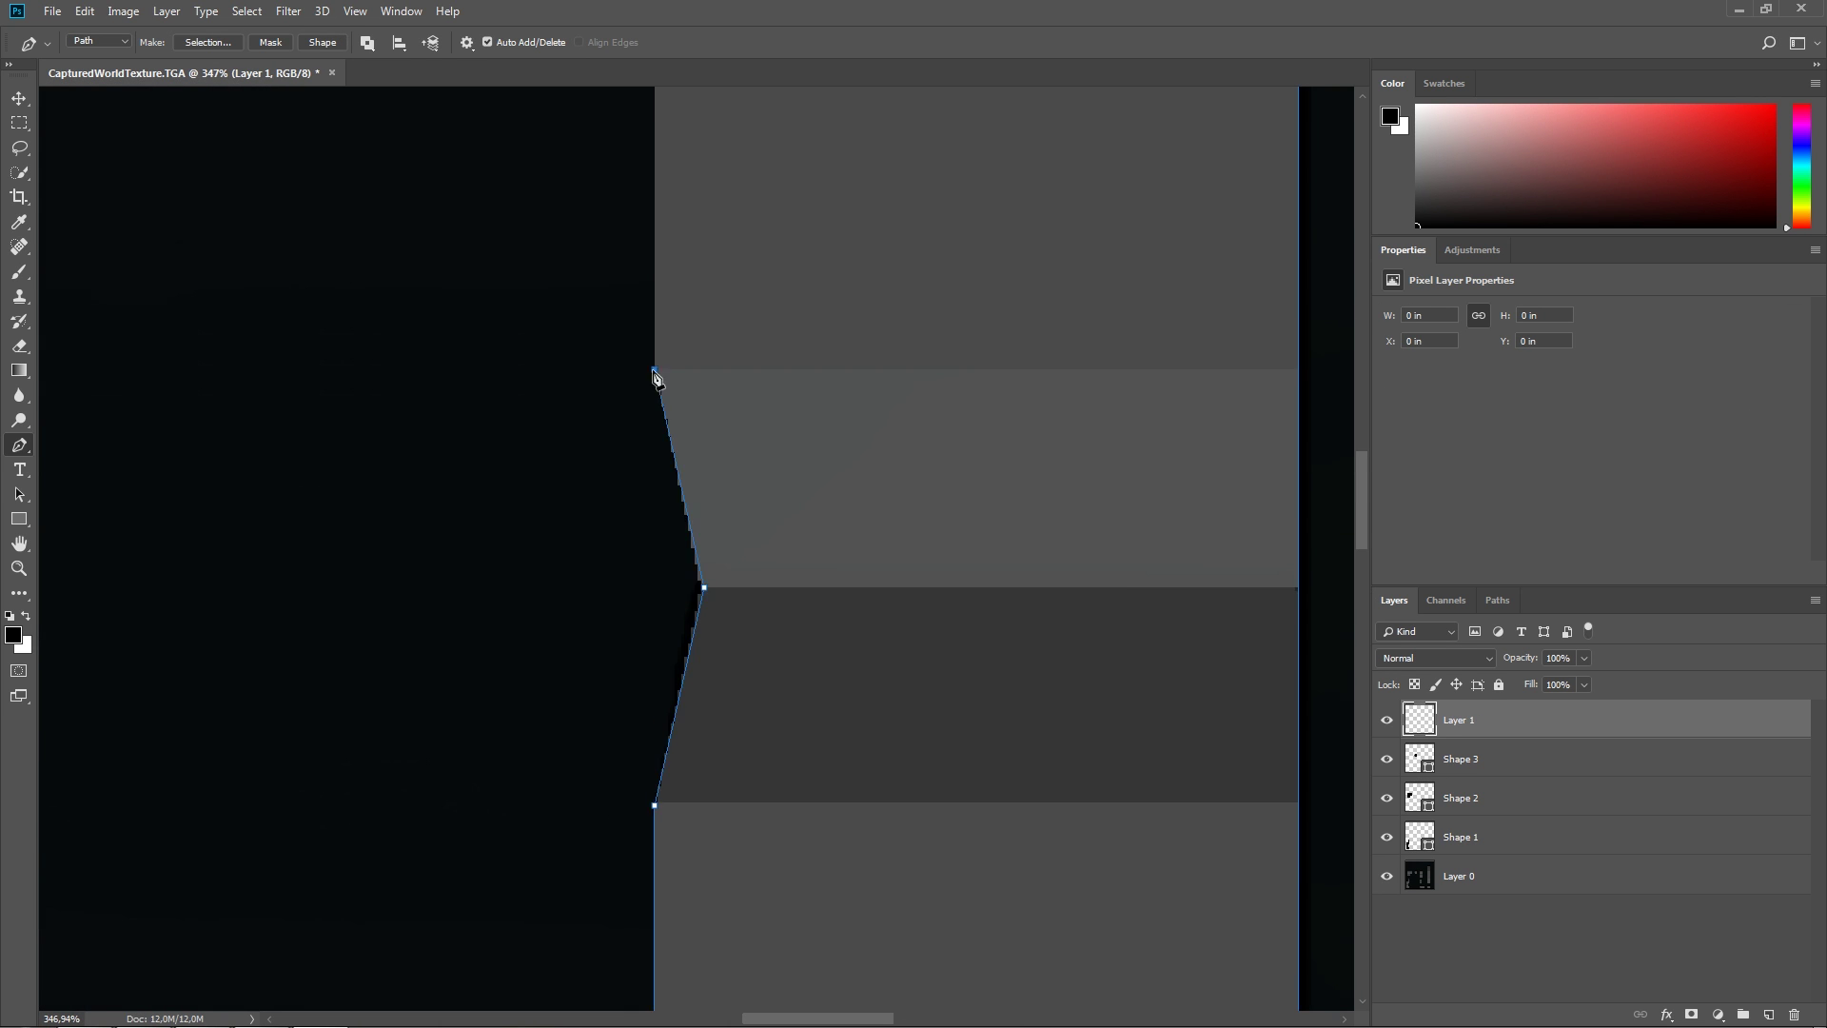
click(702, 237)
click(653, 457)
alt+scroll(788, 643, down, 2)
click(786, 293)
click(1026, 974)
click(788, 643)
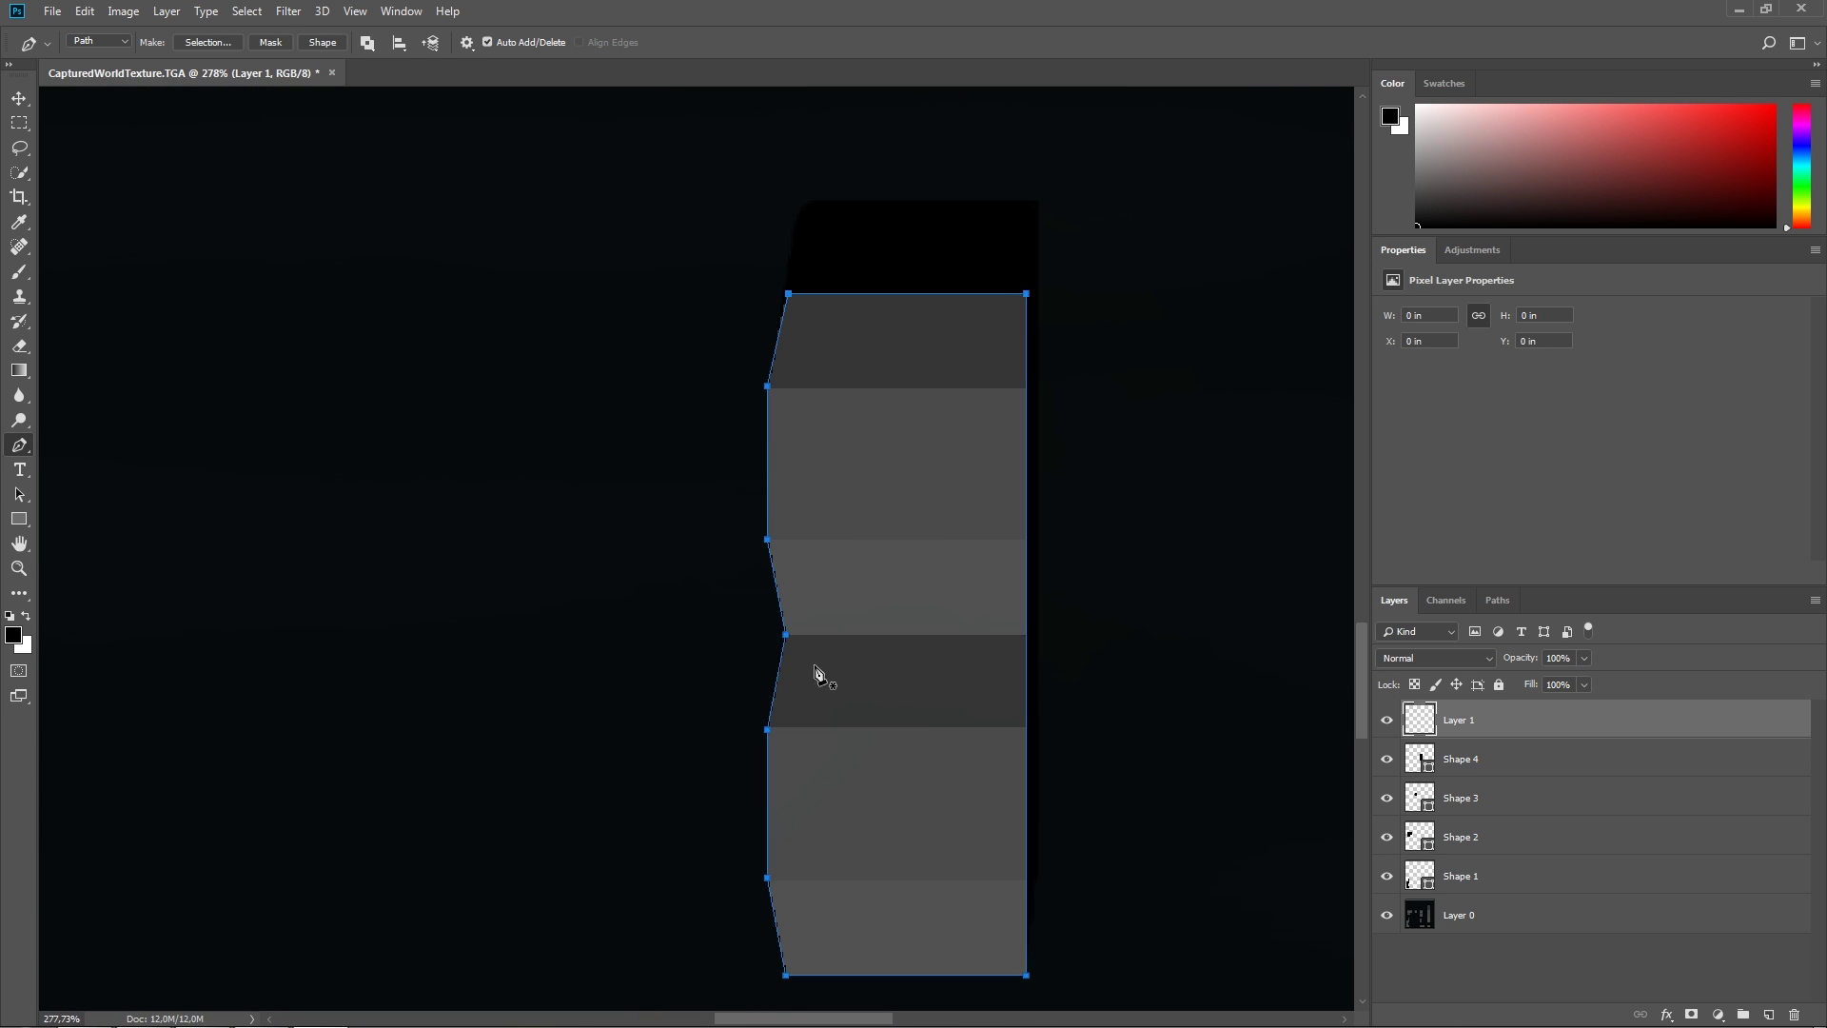
- Trace the wide block at the map's bottom centre with the Pen tool and convert the outline into a filled shape
alt+scroll(1211, 755, down, 3)
alt+scroll(752, 590, up, 3)
click(752, 590)
click(696, 505)
click(698, 384)
click(752, 303)
alt+scroll(889, 901, down, 2)
click(1170, 297)
click(1170, 583)
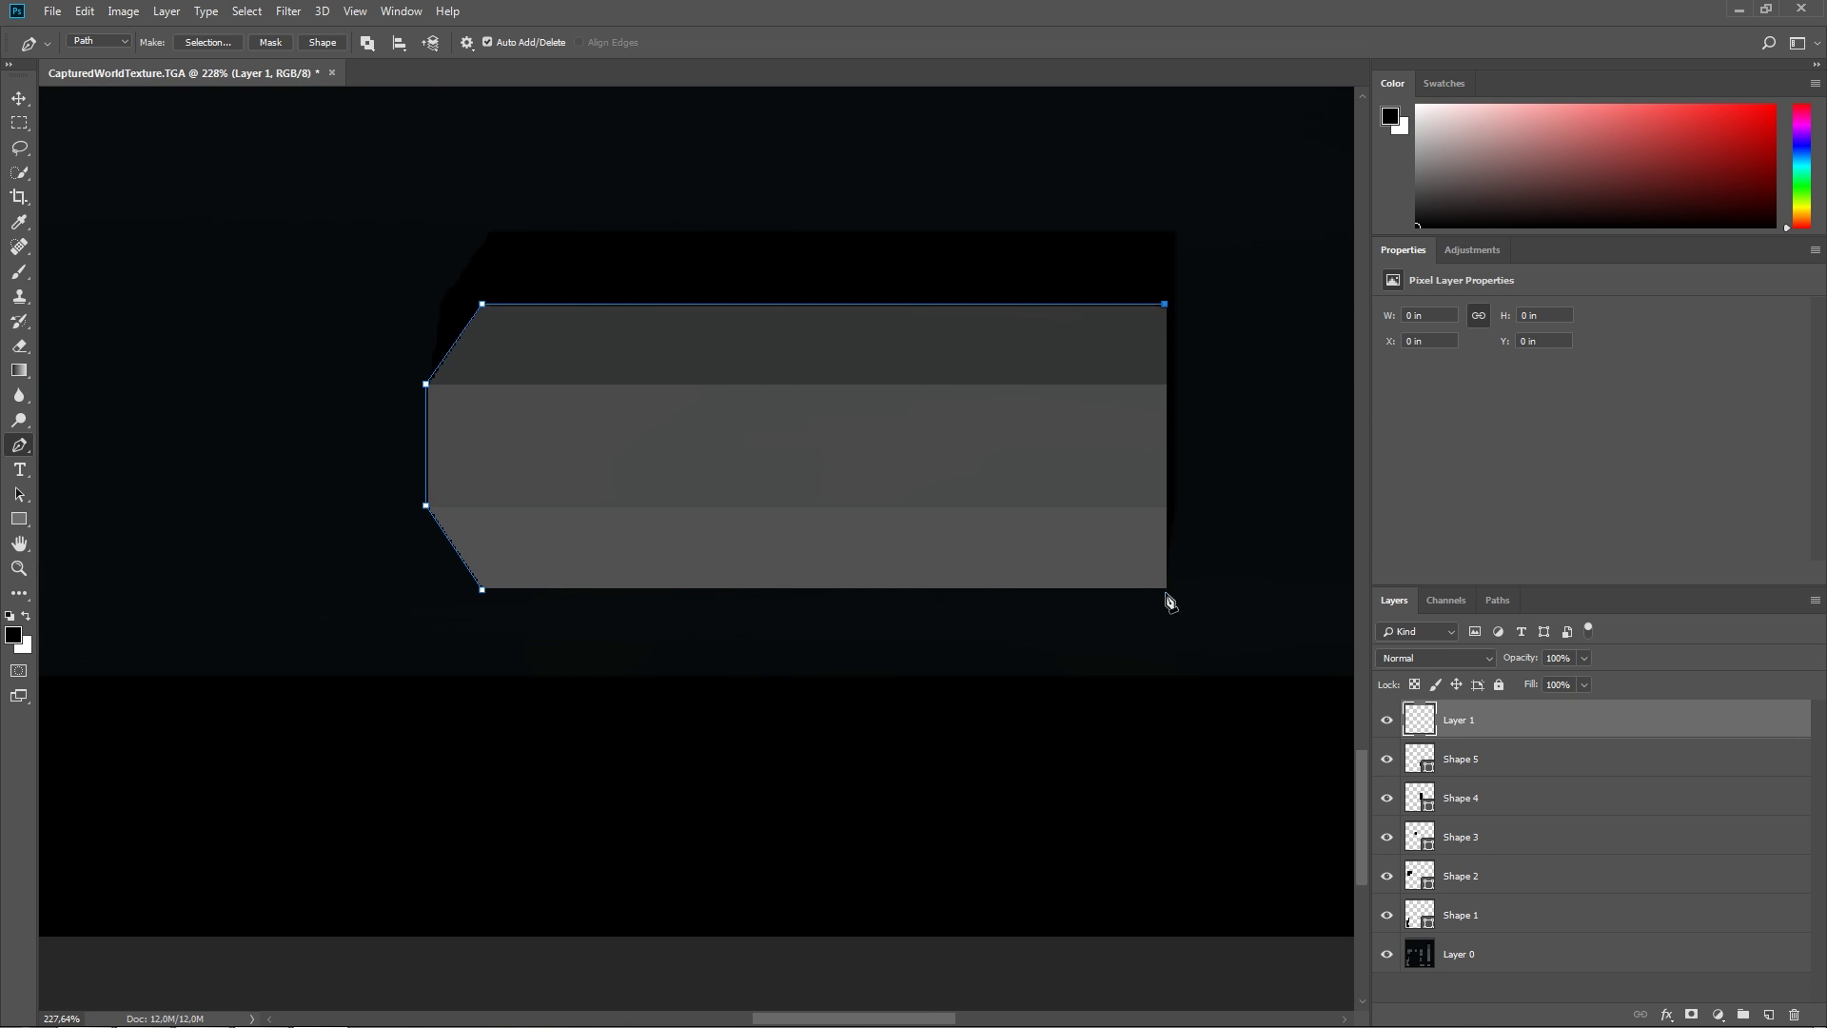
click(481, 583)
key(Return)
- Outline the small block in the map's bottom-right corner, make it a filled shape and add a new layer with the default settings
click(786, 644)
click(1252, 643)
click(1252, 307)
click(785, 306)
click(786, 644)
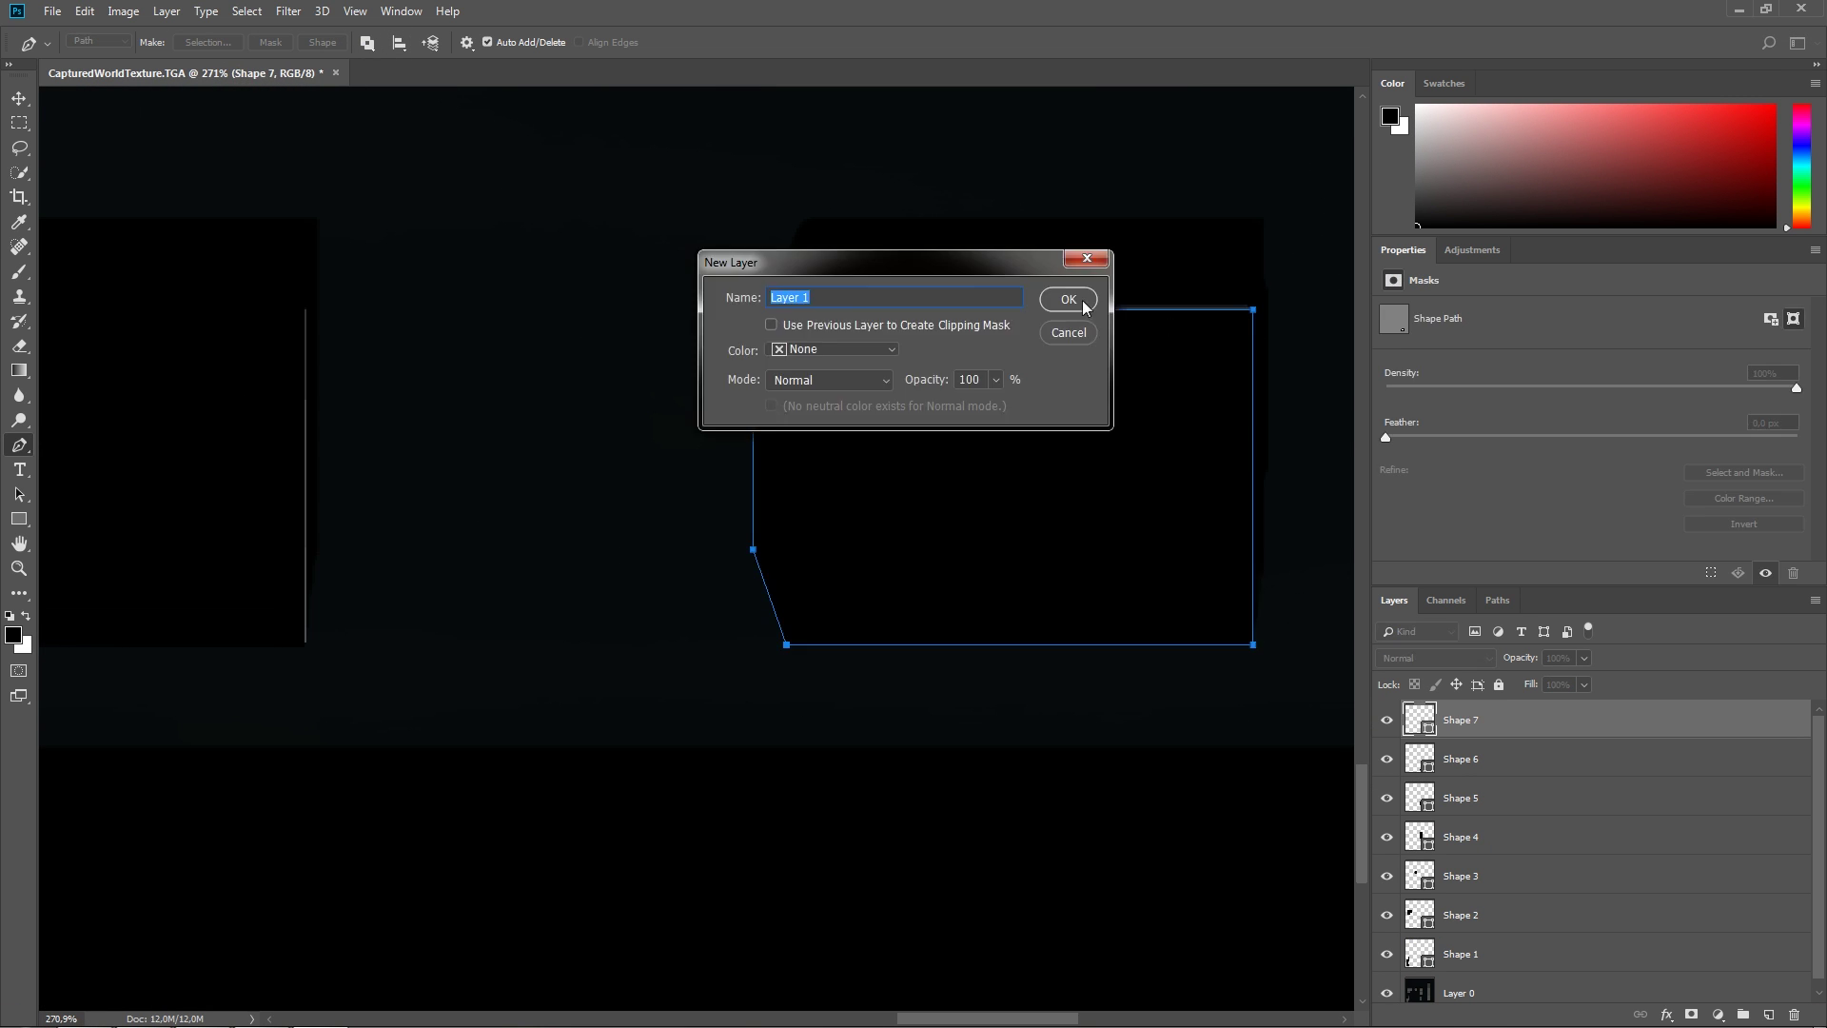
key(Return)
- Trace the very tall block on the map's right side with the Pen tool and convert the outline into a filled shape
alt+scroll(1094, 841, down, 3)
click(892, 309)
click(1092, 309)
scroll(911, 569, down, 5)
click(1092, 885)
click(894, 885)
key(Return)
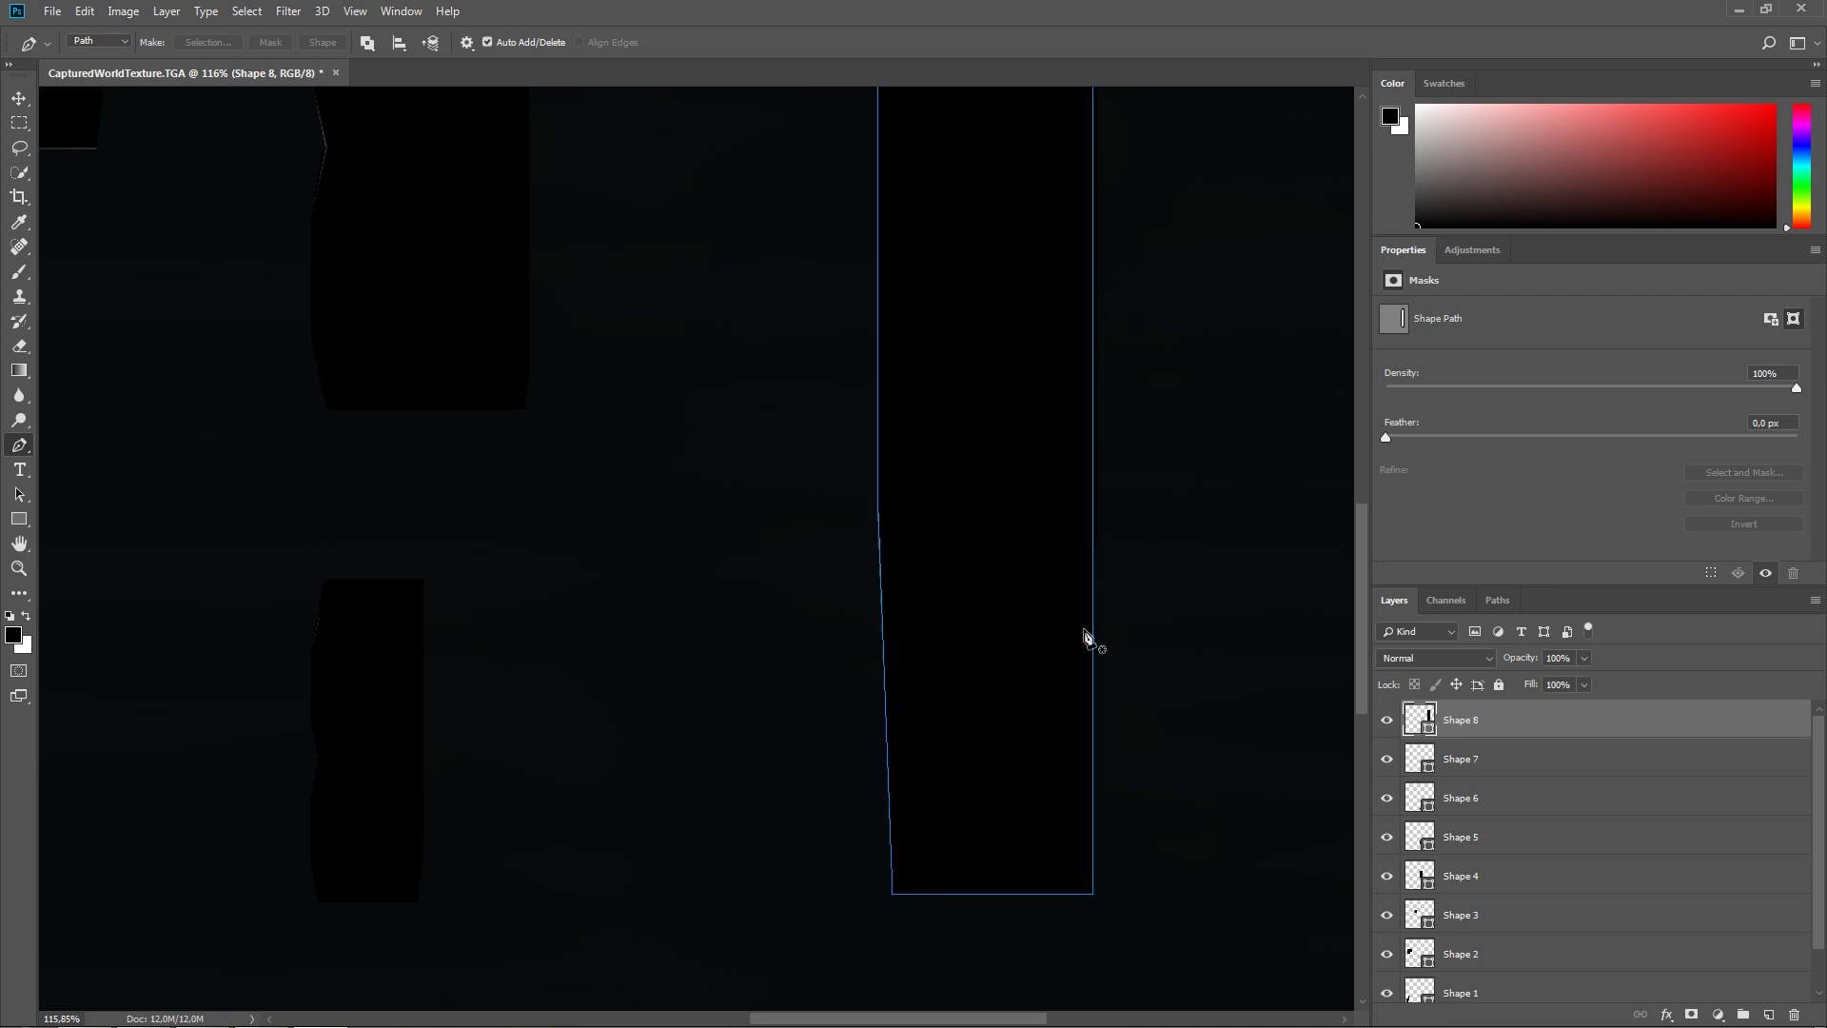
- Select all layers from Shape 8 down to Shape 1 and combine them into one group
alt+scroll(1084, 632, down, 3)
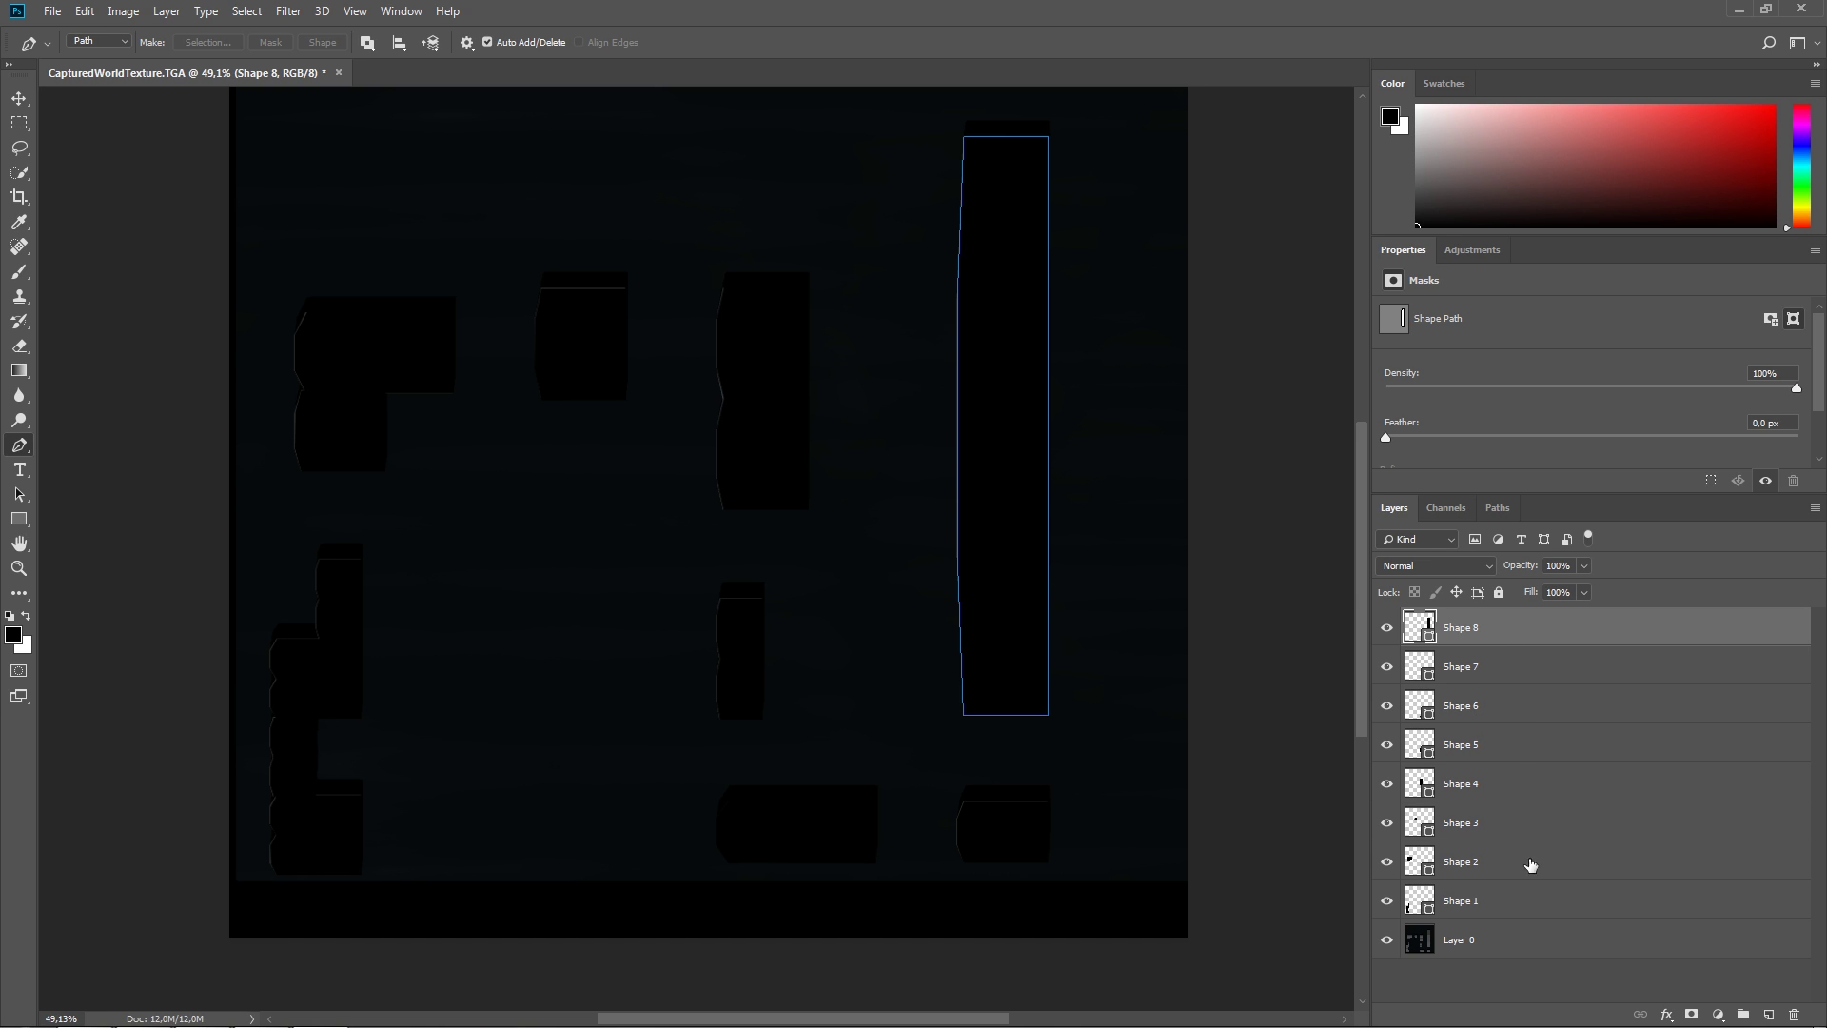
shift+click(1515, 908)
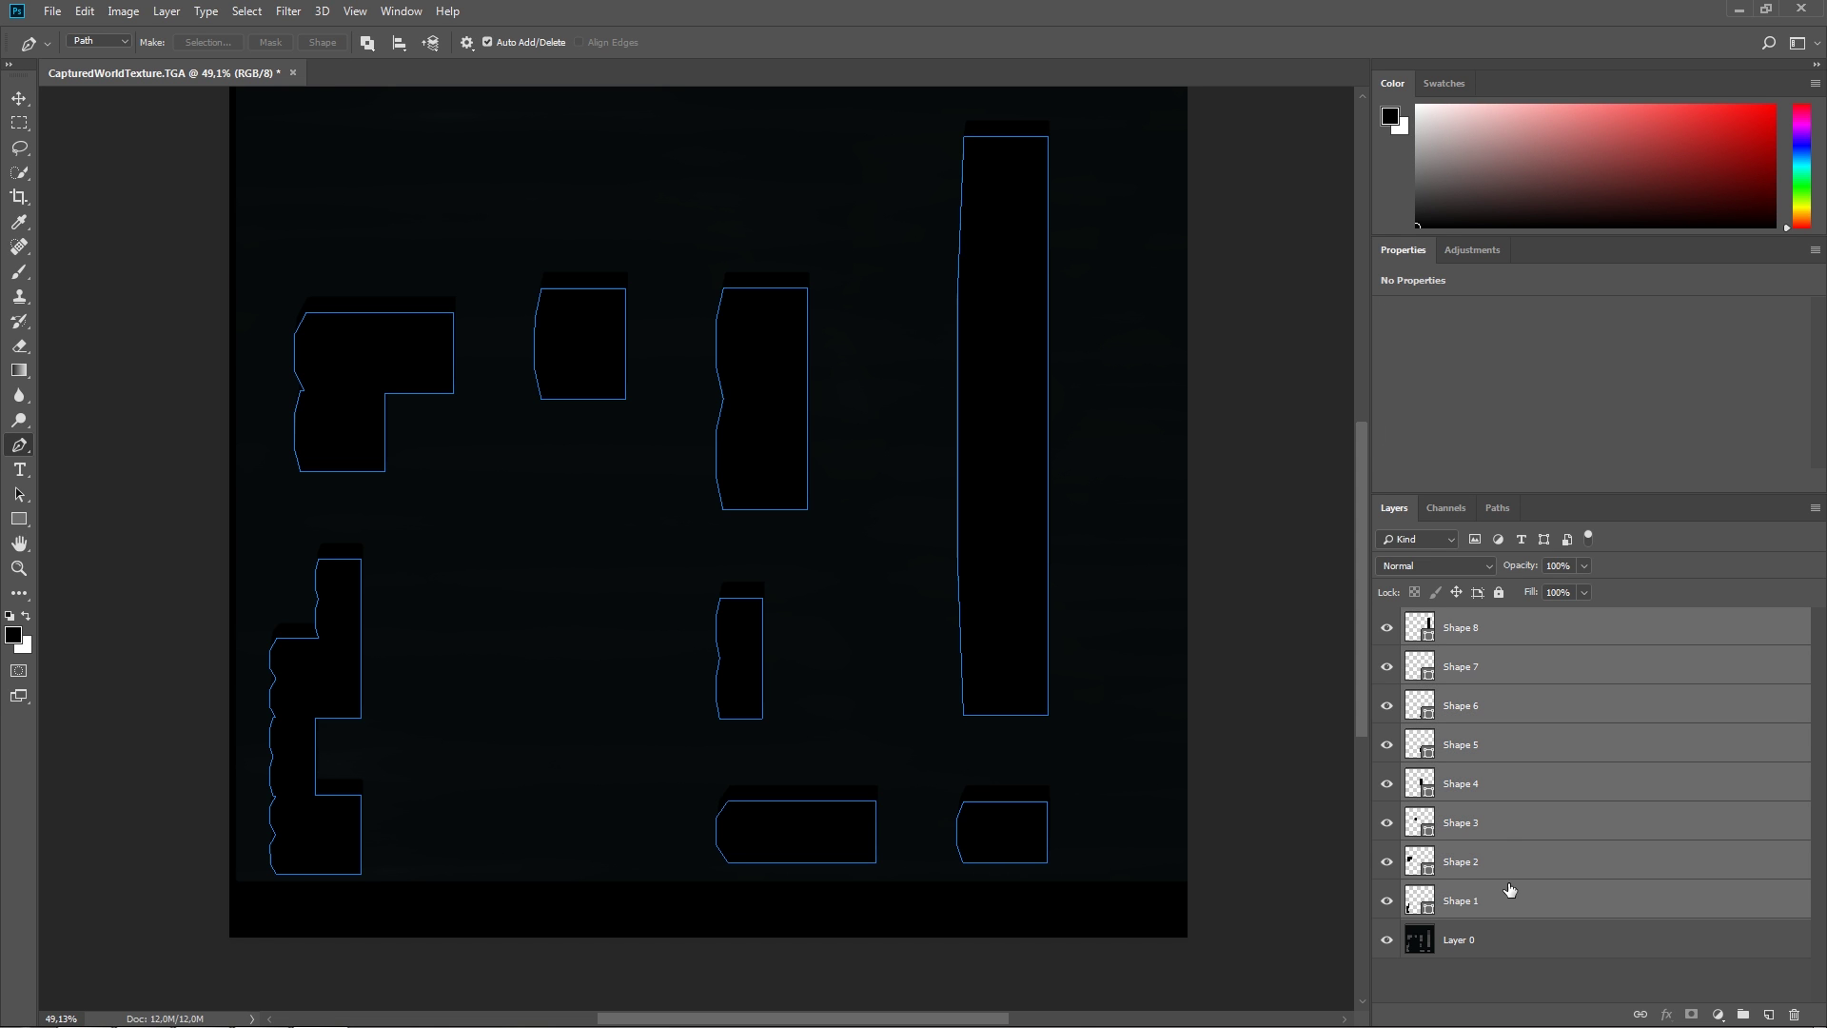
key(ctrl+g)
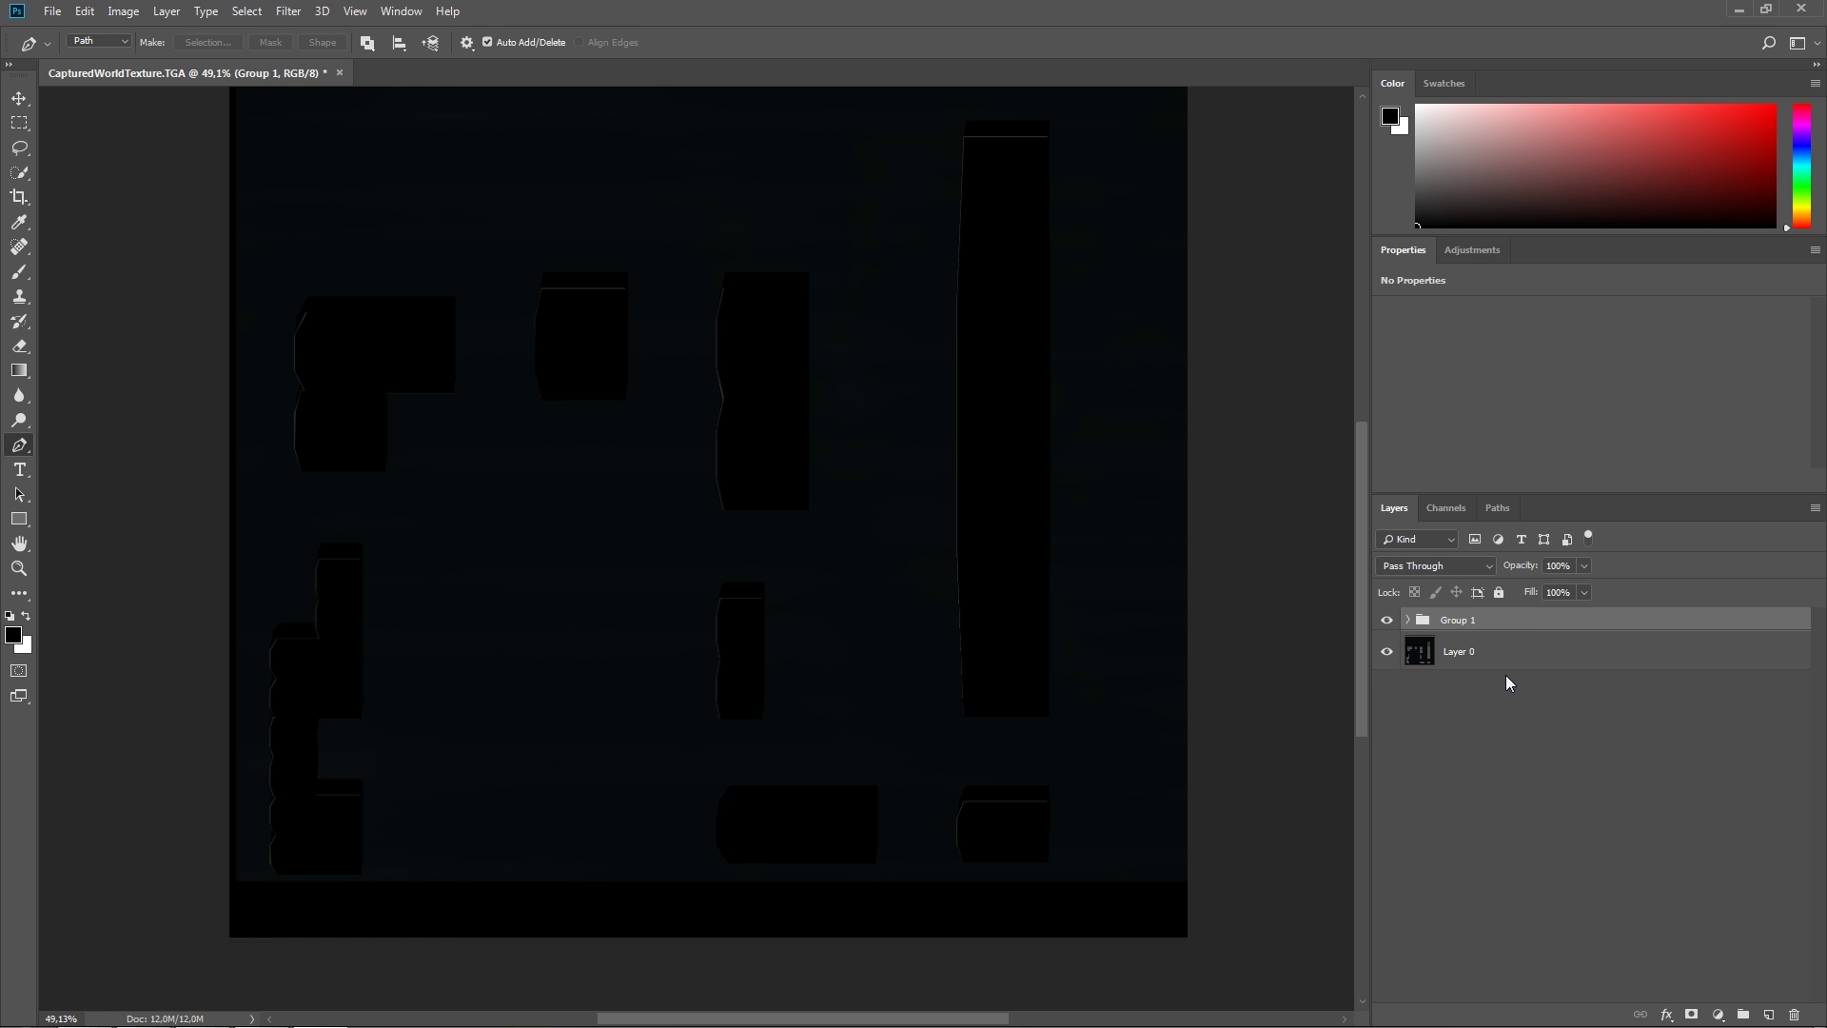
- Apply a Color Overlay effect with colour ffffff to Group 1
double_click(1489, 625)
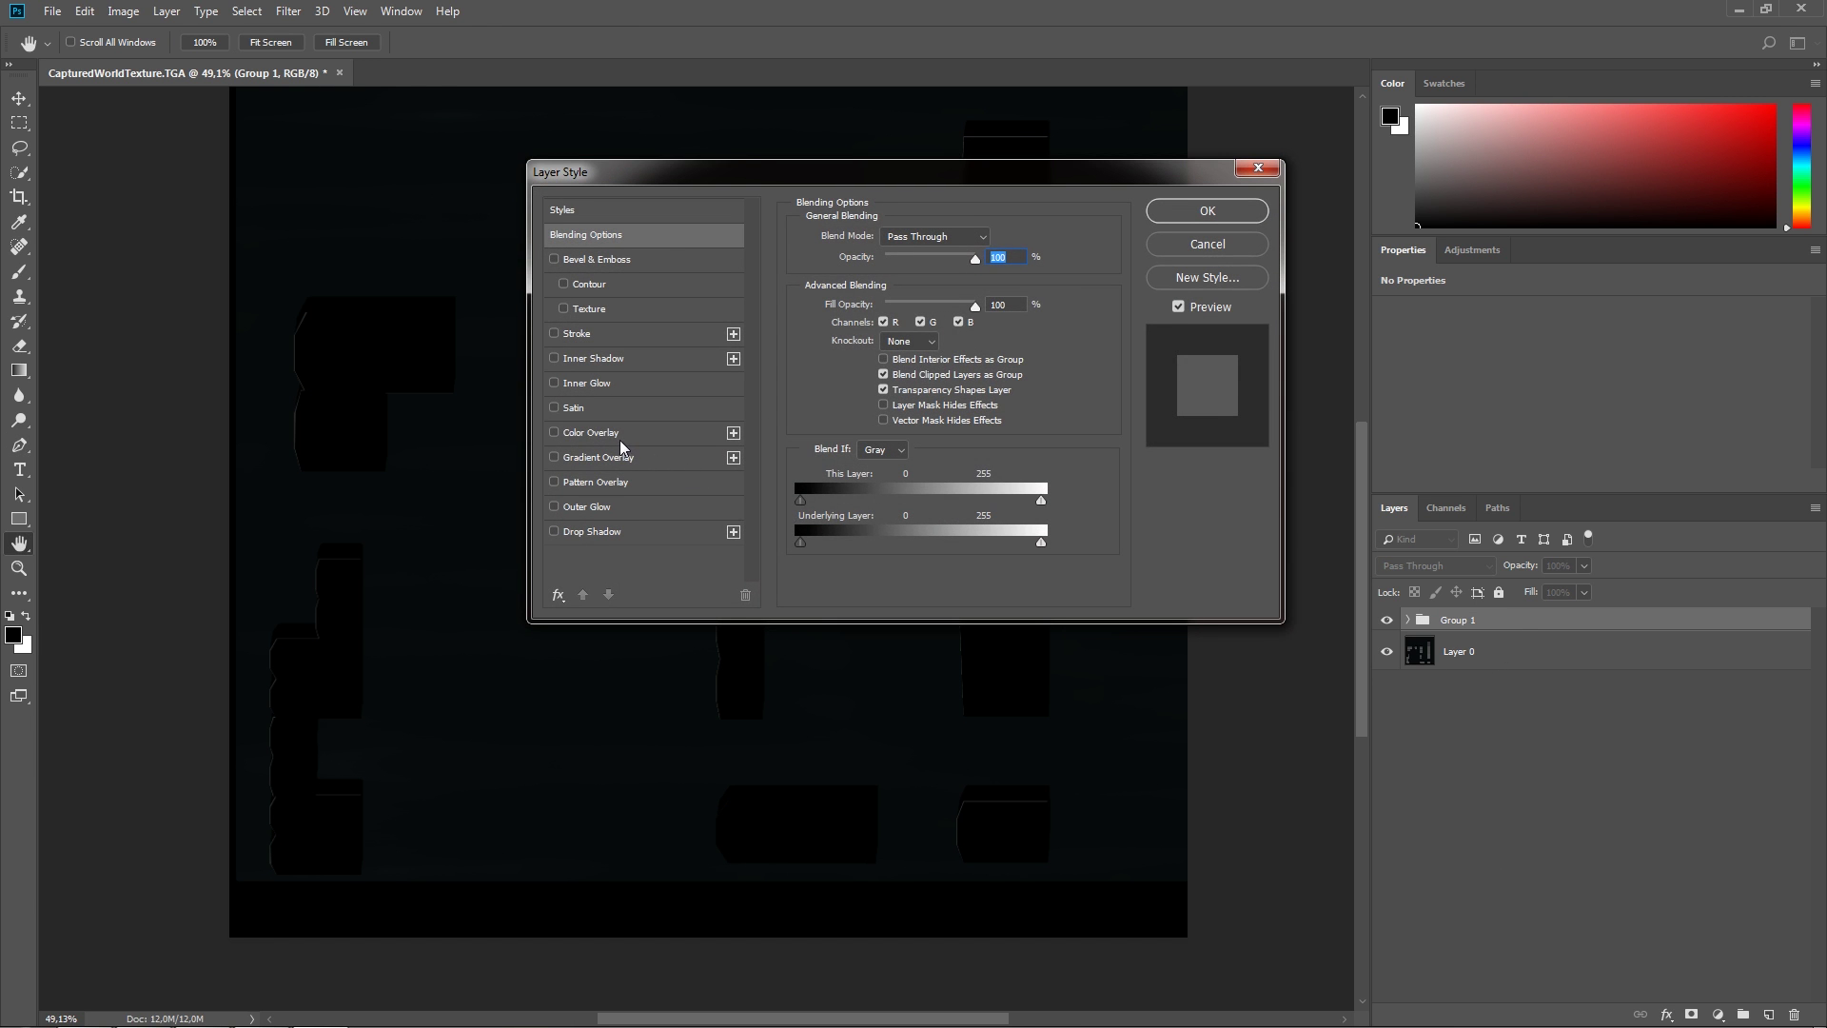
click(619, 434)
click(994, 238)
text(ffffff)
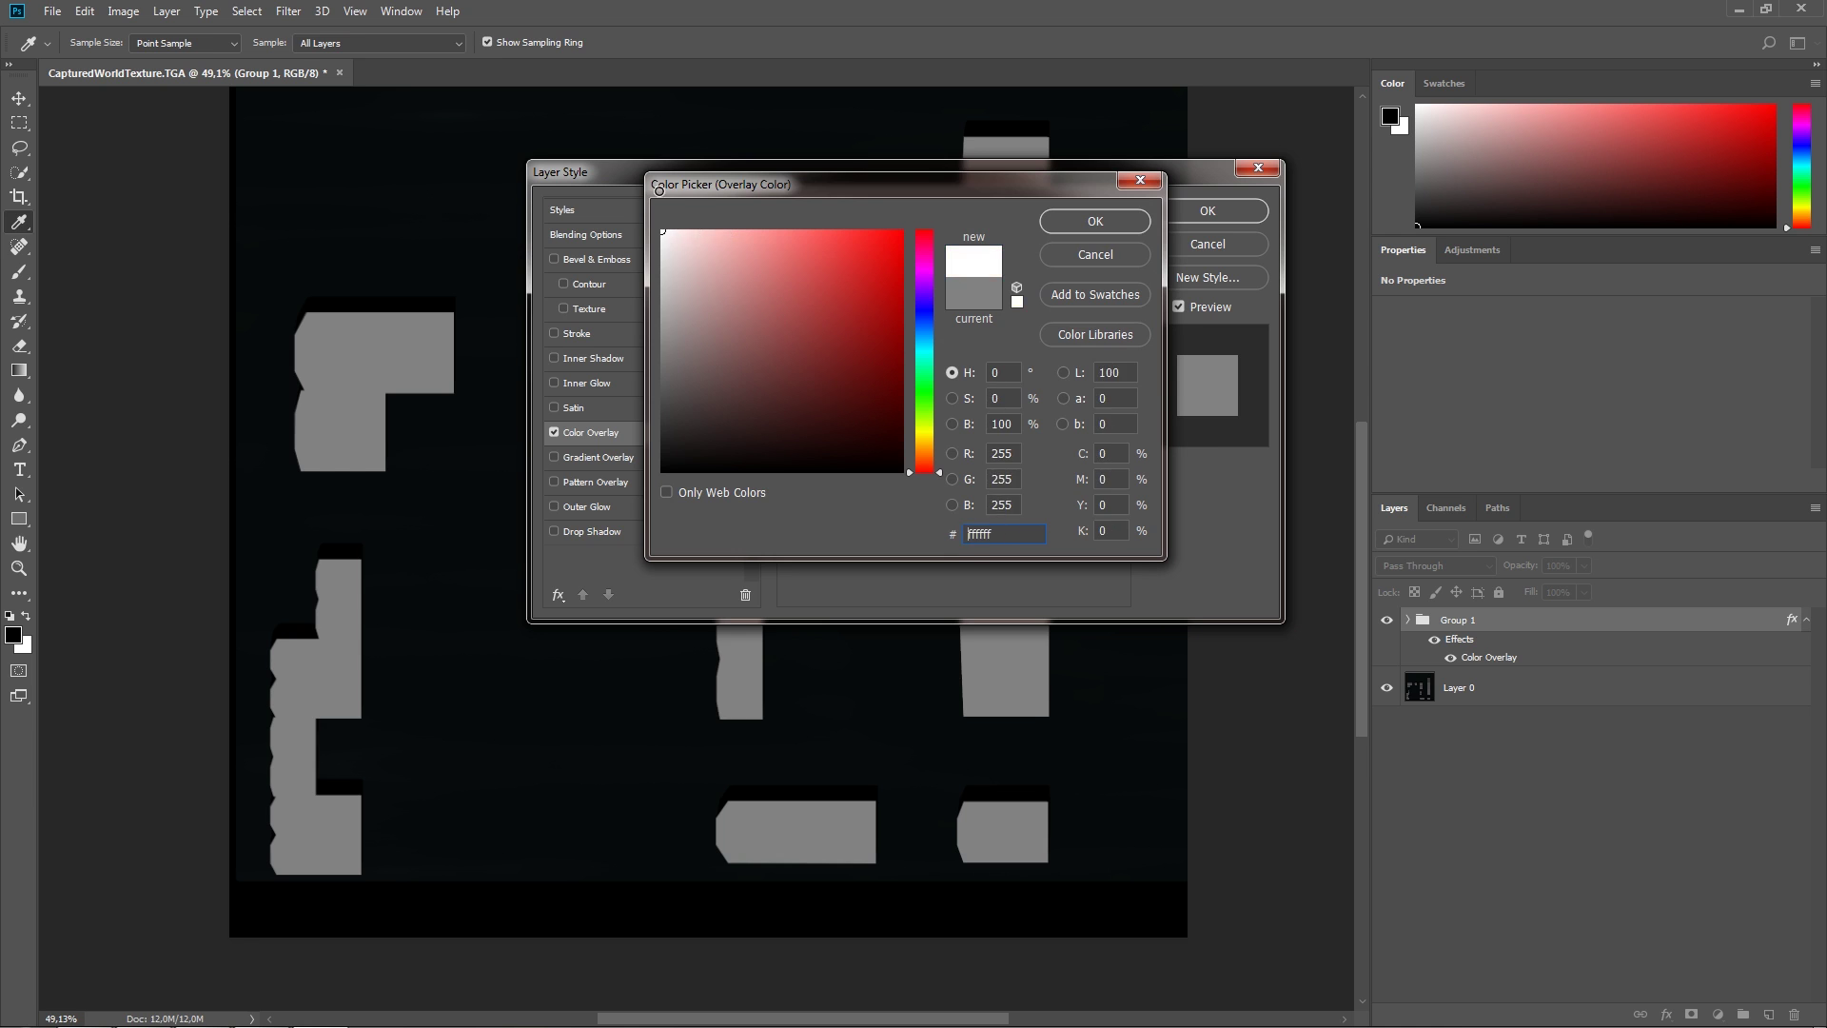
key(Return)
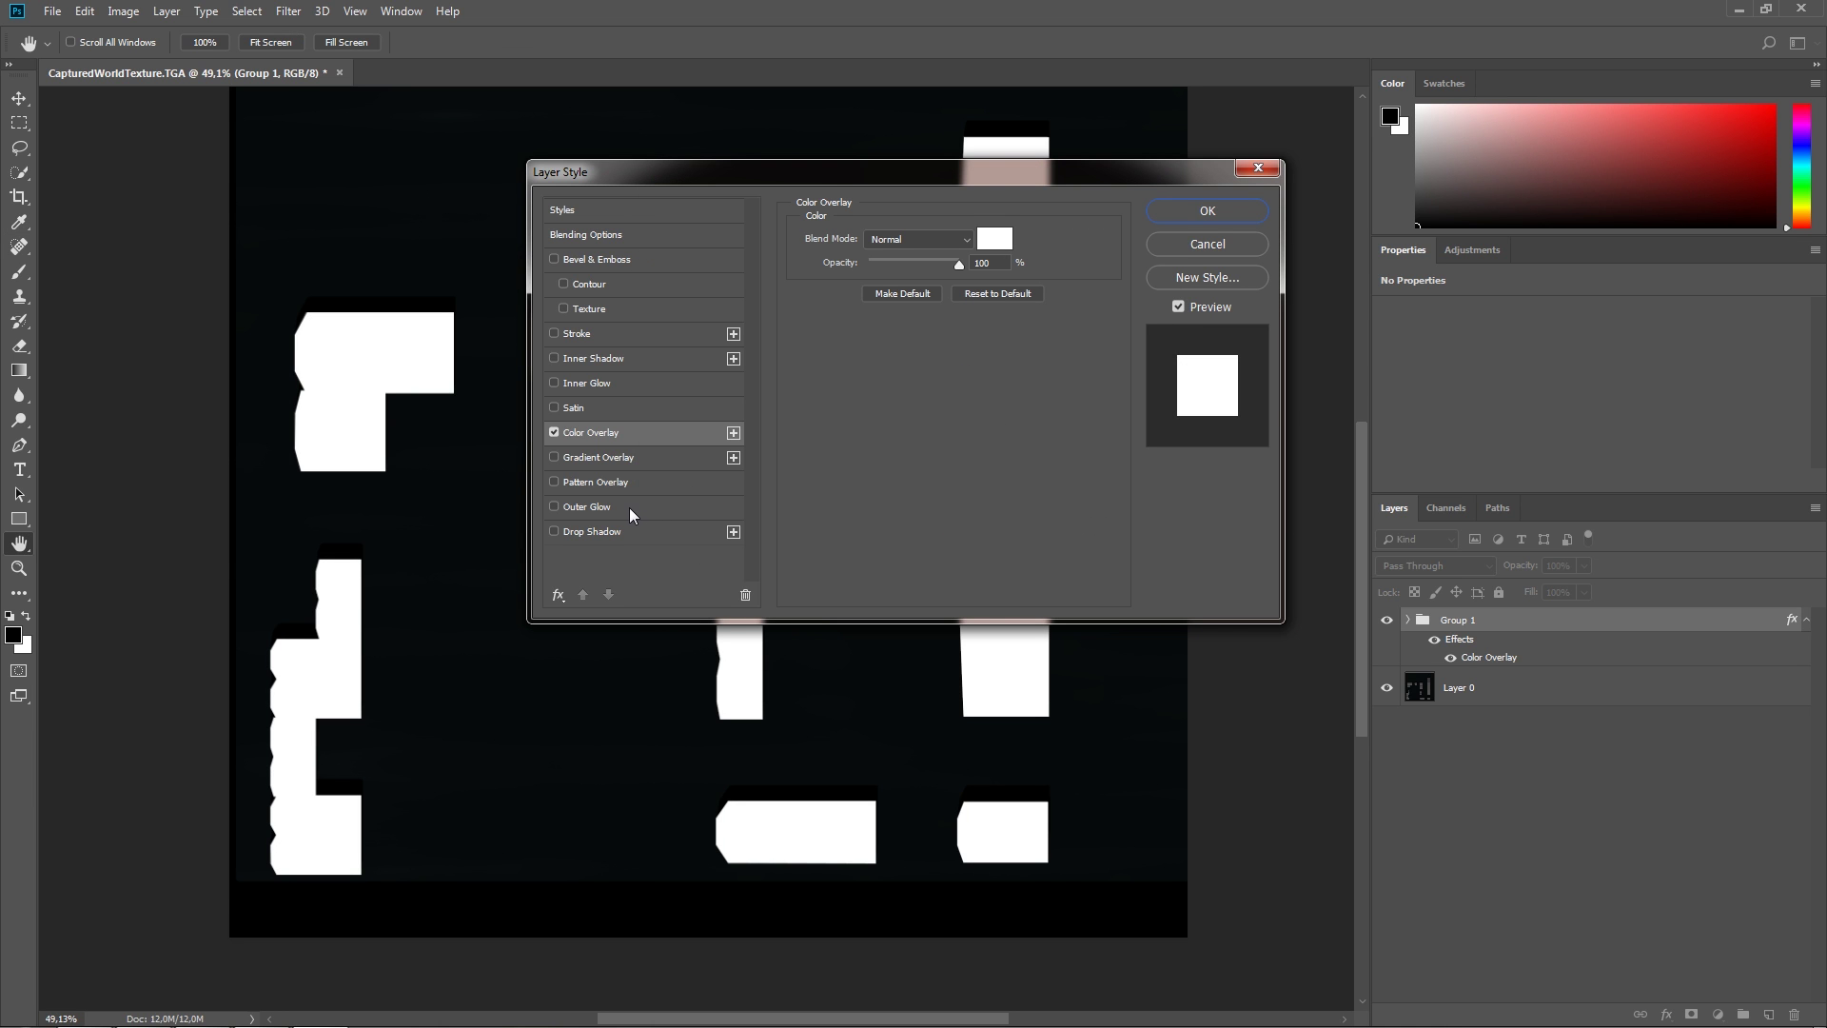
- Add a black Outer Glow to Group 1 with Normal blend mode, adjusting its opacity and size
click(630, 506)
click(850, 303)
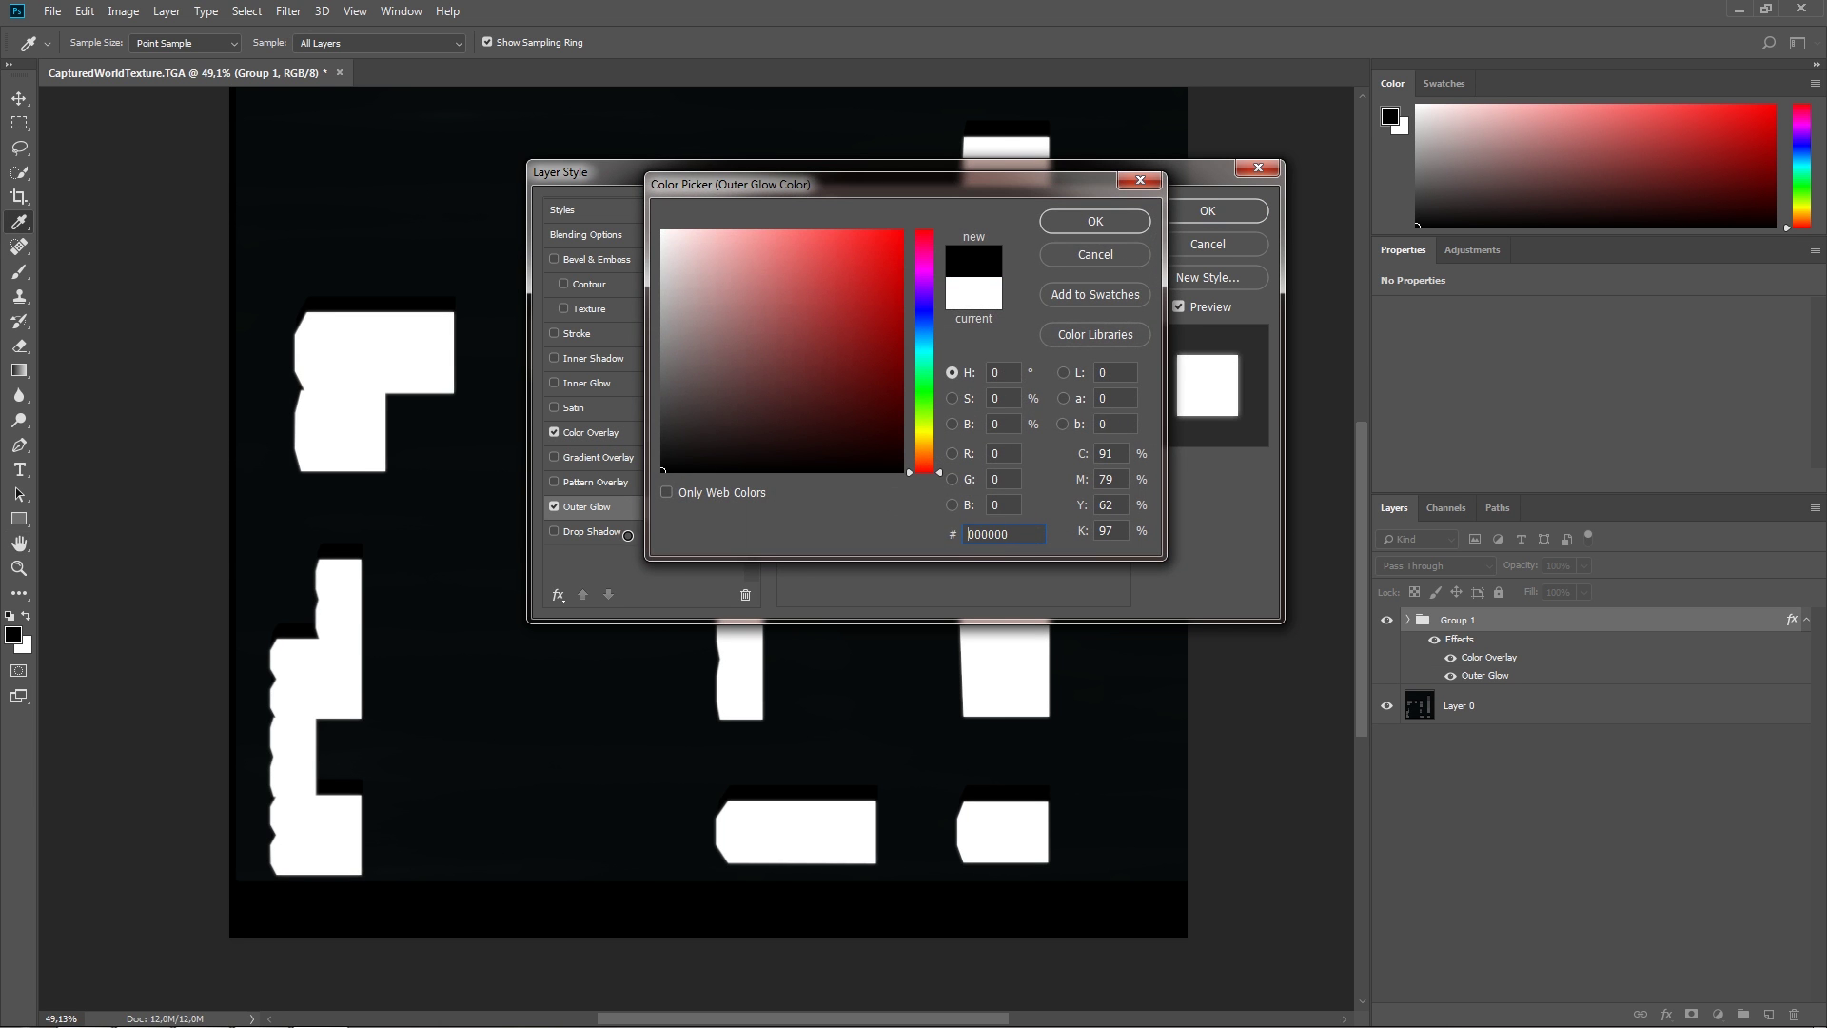
click(1080, 225)
click(932, 235)
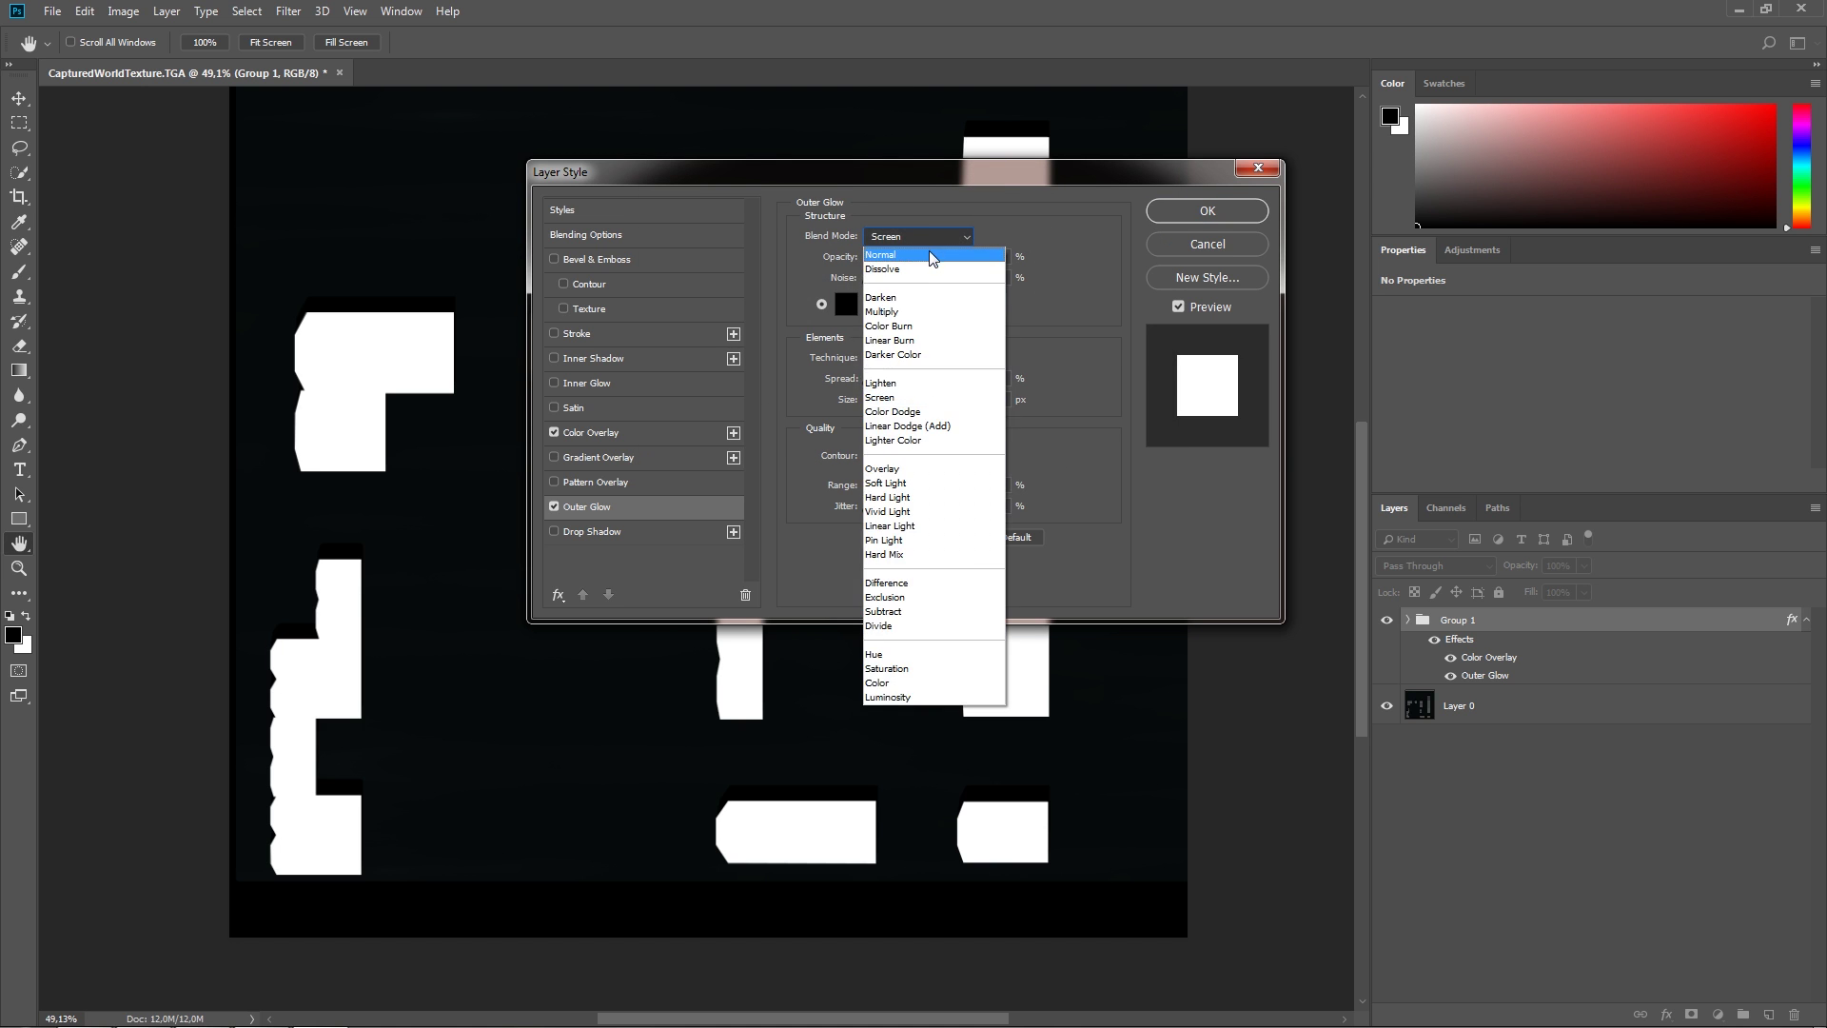
click(932, 255)
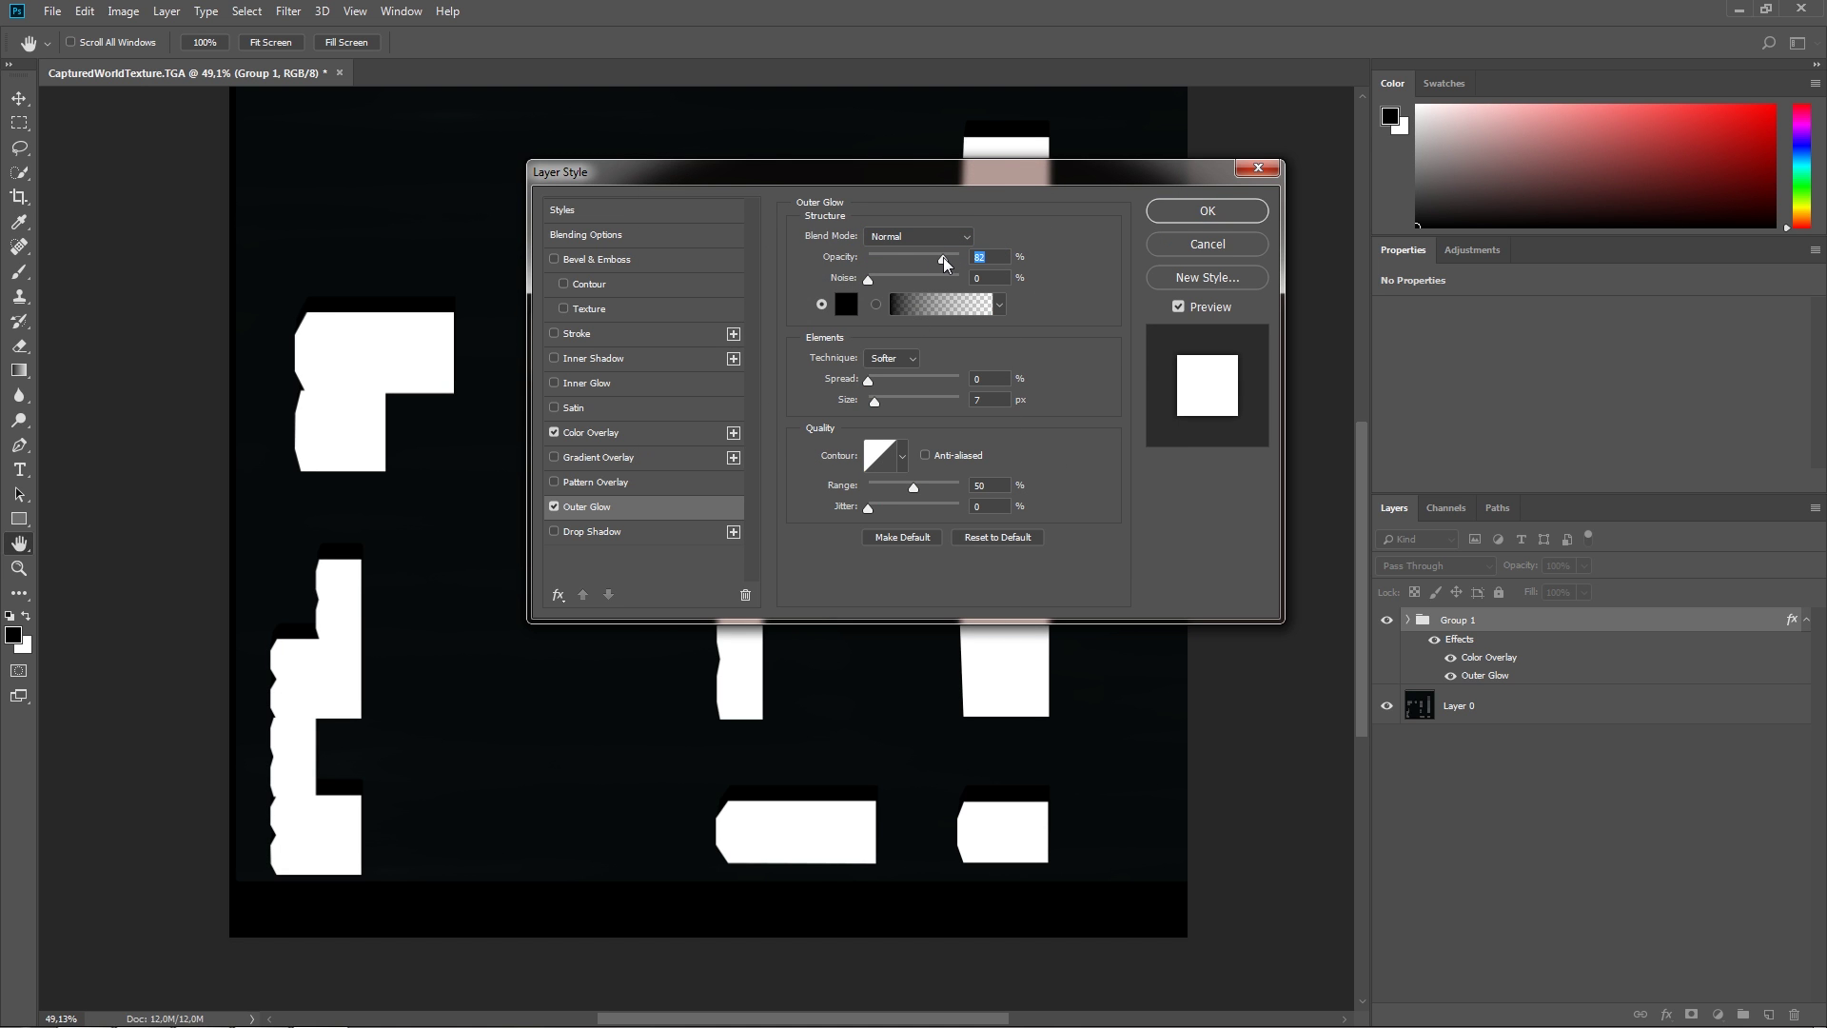
drag(877, 402, 881, 401)
key(Return)
- Delete the captured map image layer (Layer 0) and set Group 1's opacity to 70%
click(1484, 712)
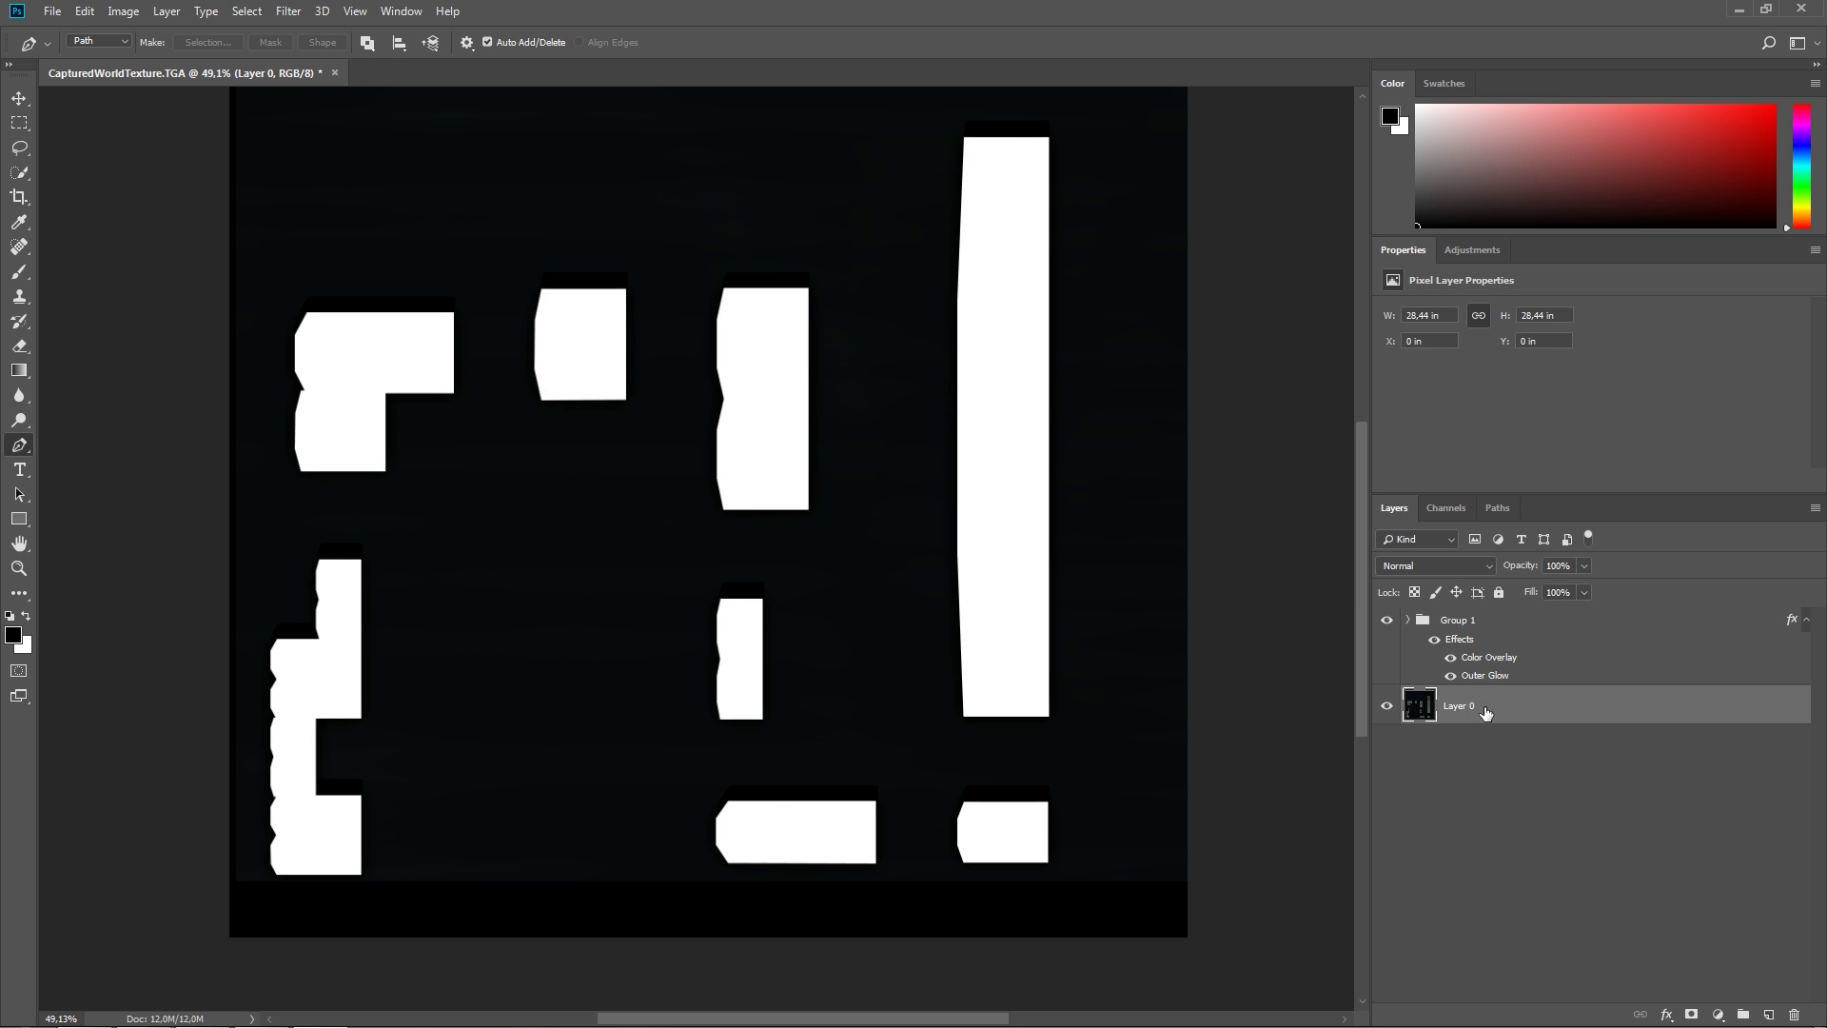
key(Delete)
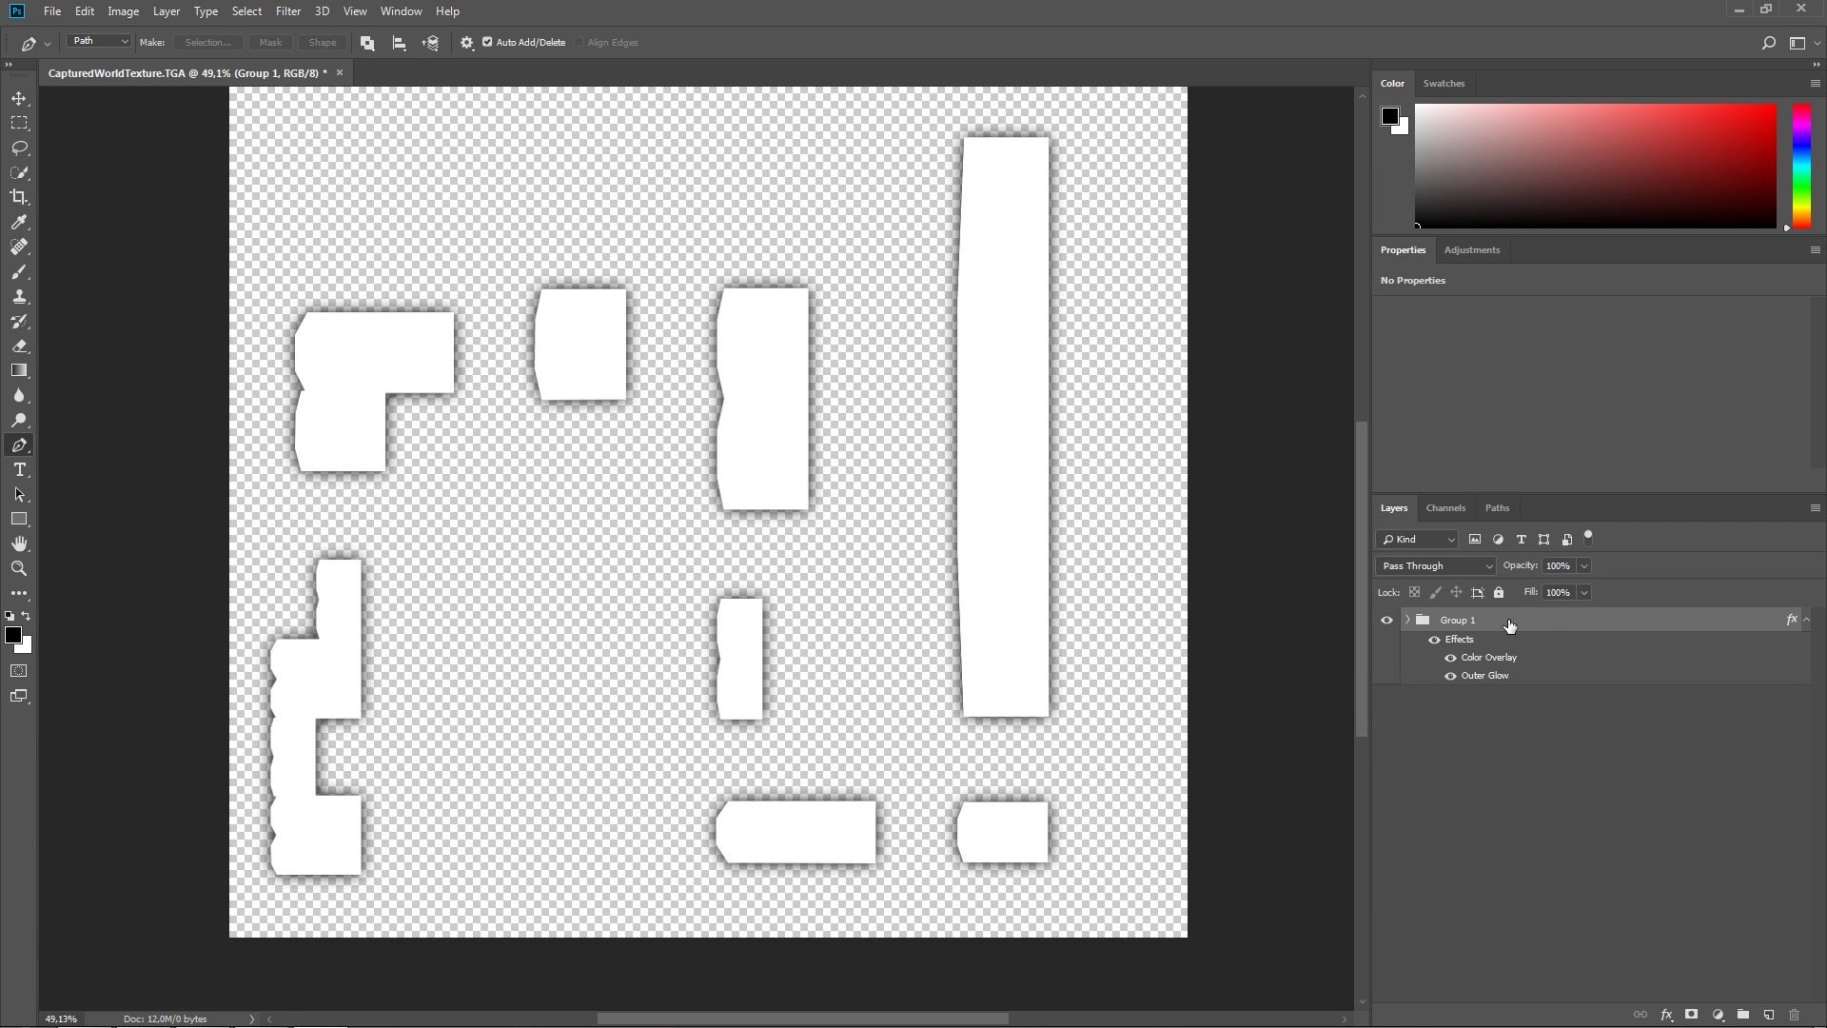
drag(1586, 570, 1572, 590)
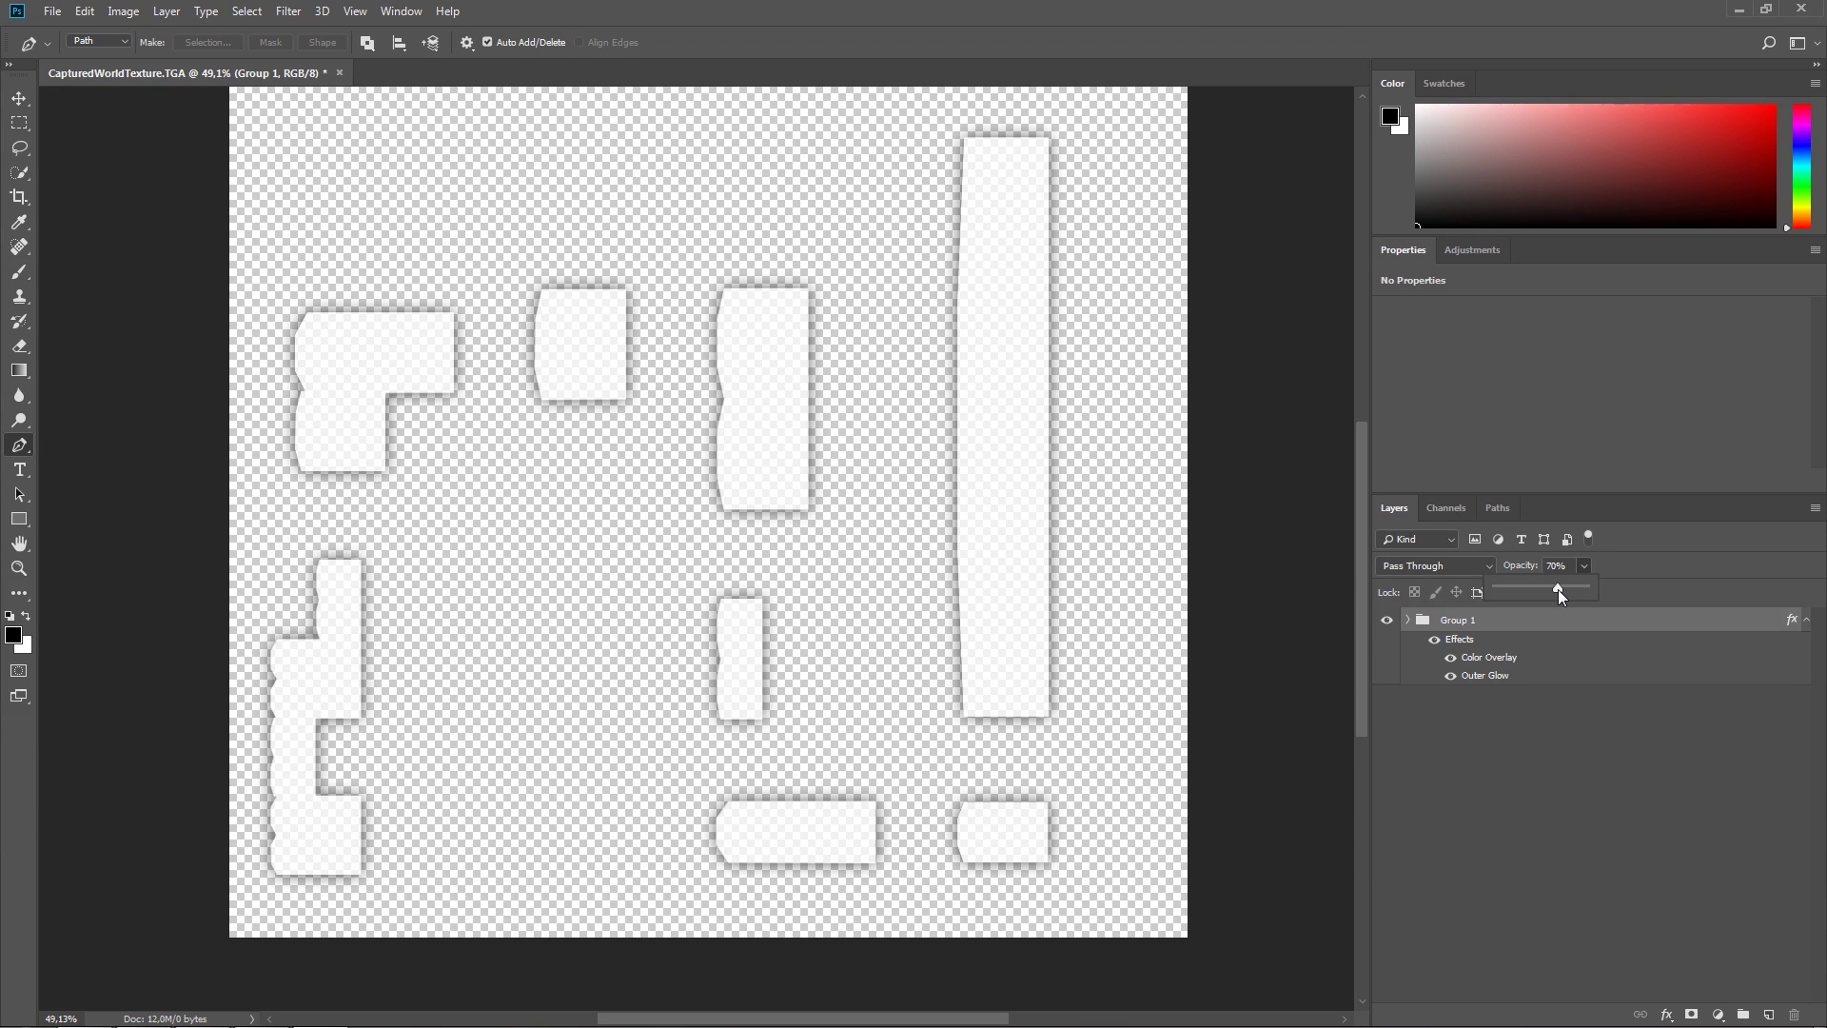
click(1545, 762)
alt+scroll(946, 694, down, 2)
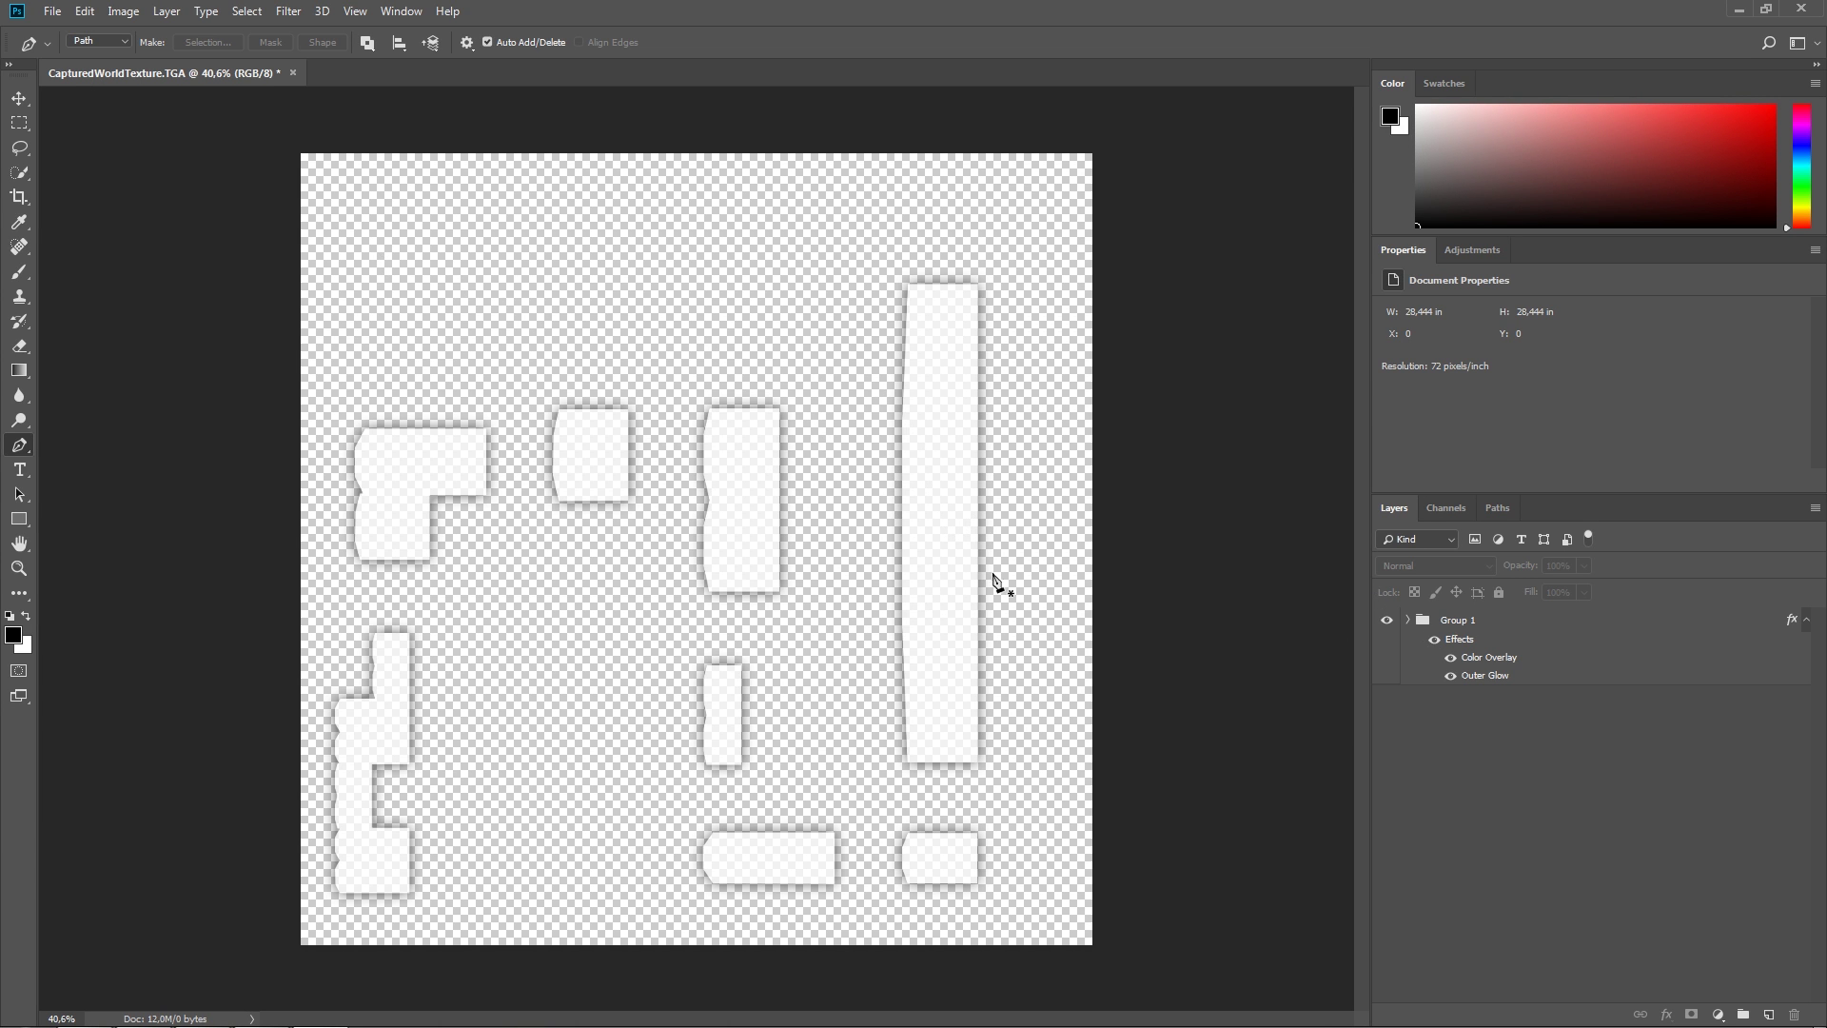
- Save the finished map drawing to the Desktop as MapImage.png
click(53, 11)
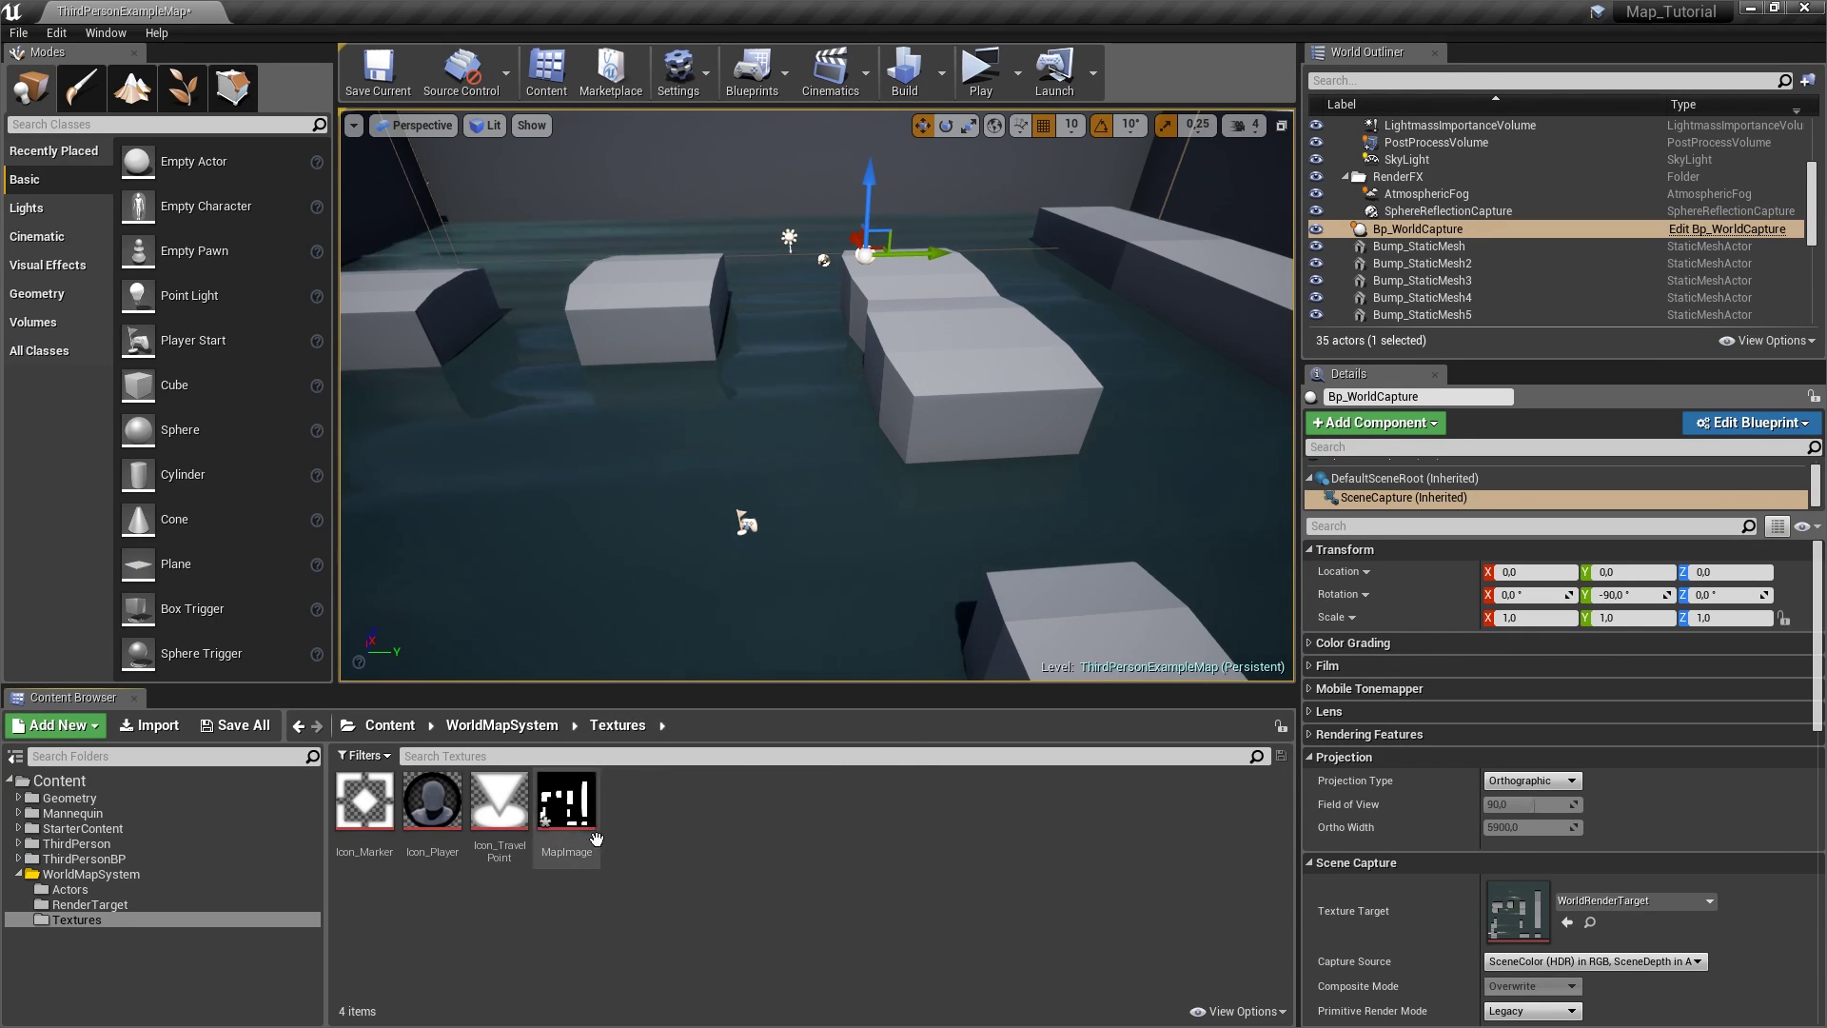
- Switch to Unreal Editor, open the MapImage texture, set Compression Settings to UserInterface2D (RGBA) and change its Texture Group
double_click(566, 799)
click(1520, 291)
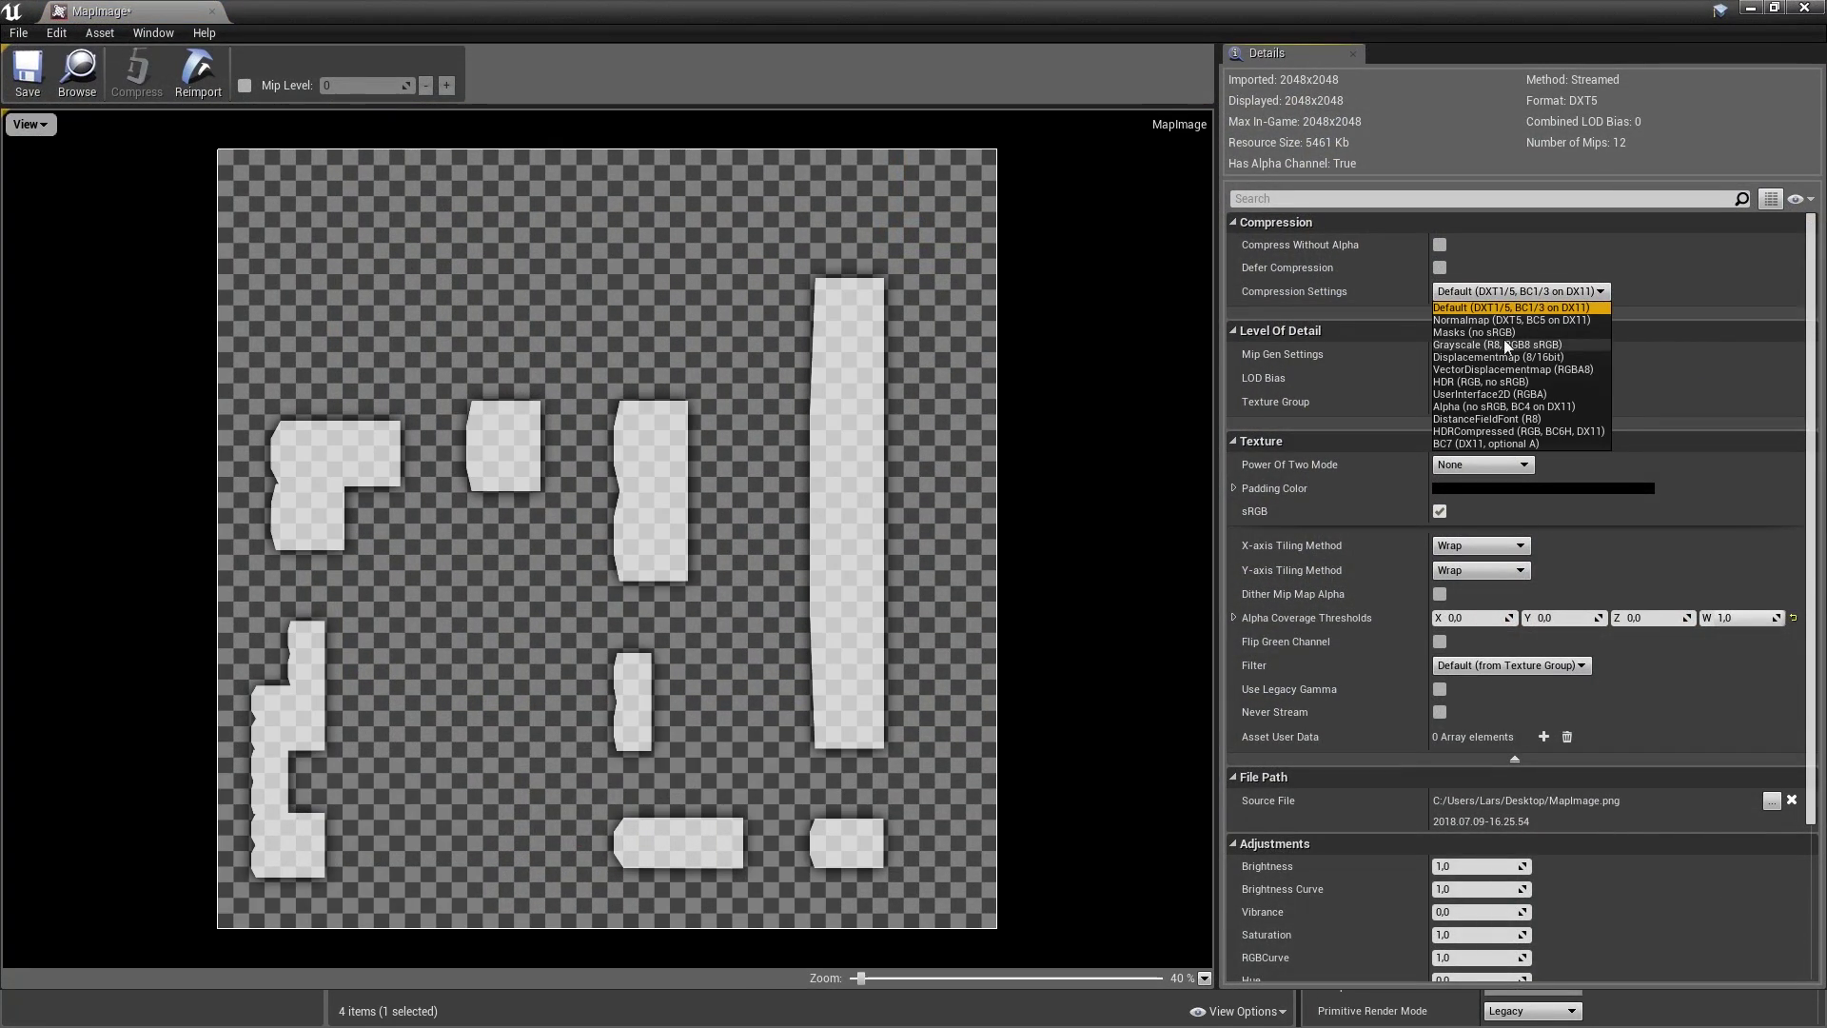
click(1490, 394)
click(1490, 464)
click(1566, 398)
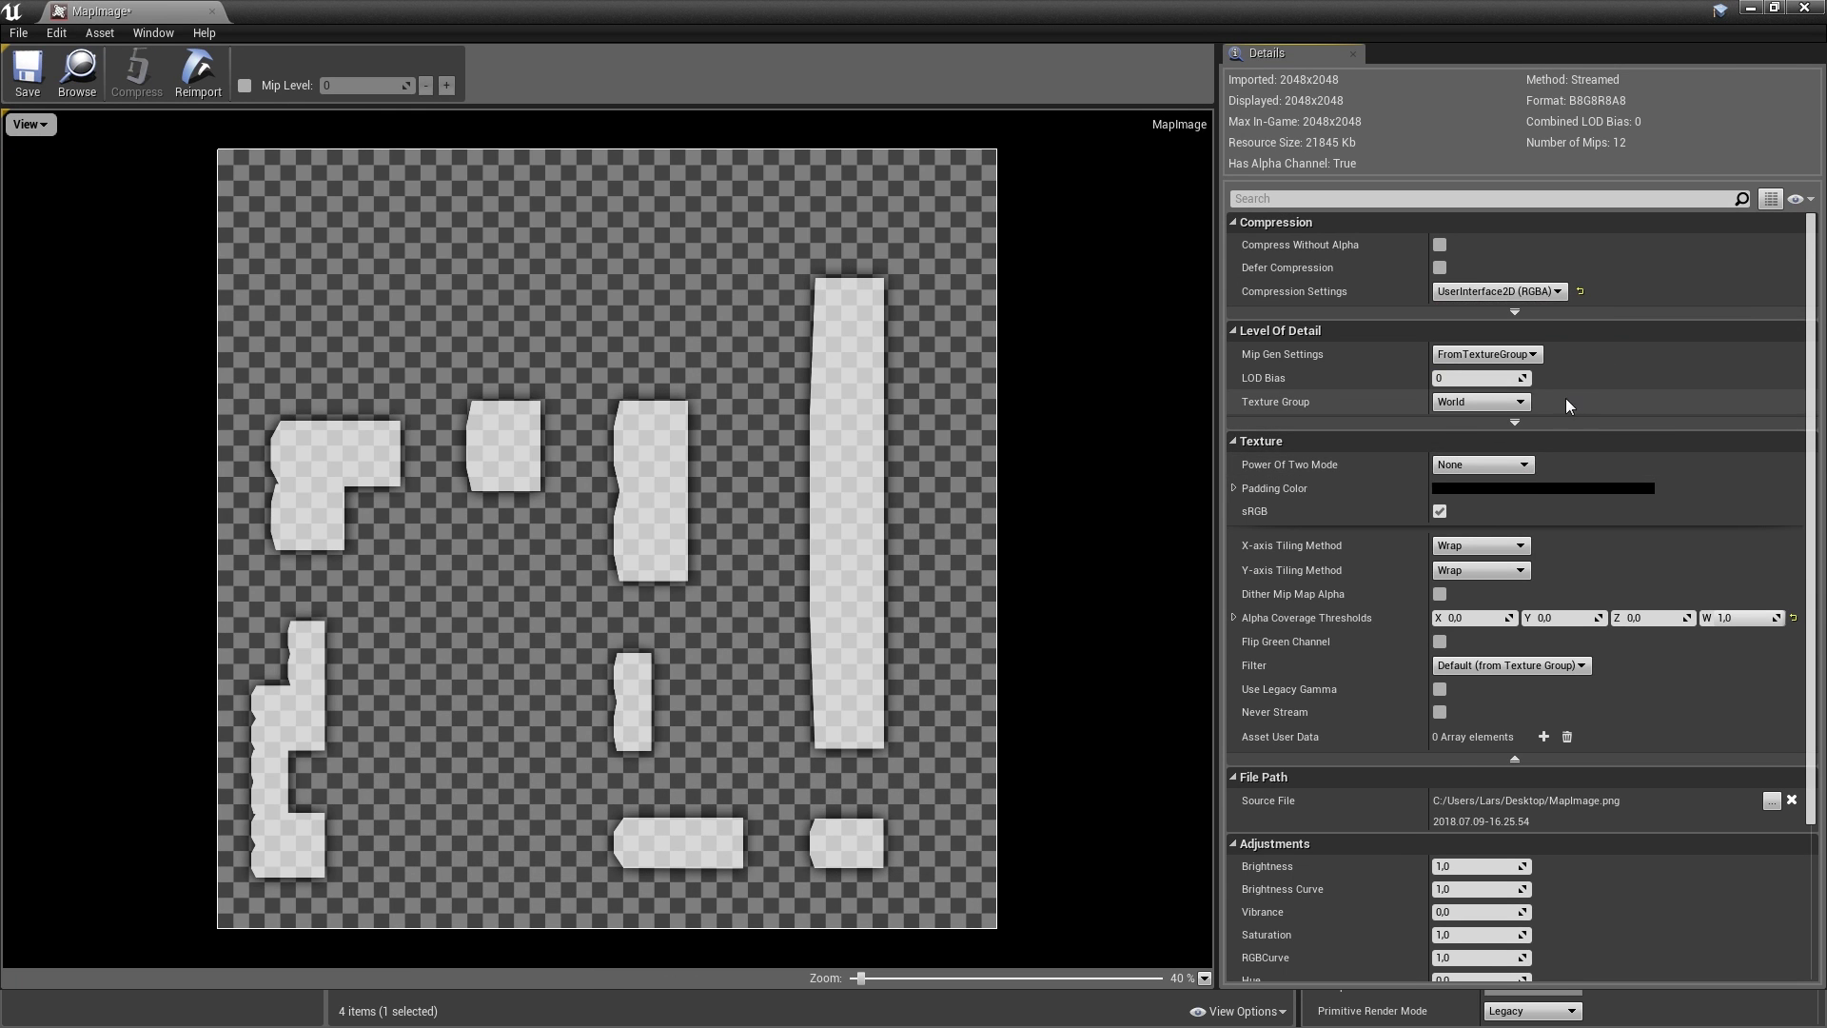
click(1494, 402)
click(1462, 617)
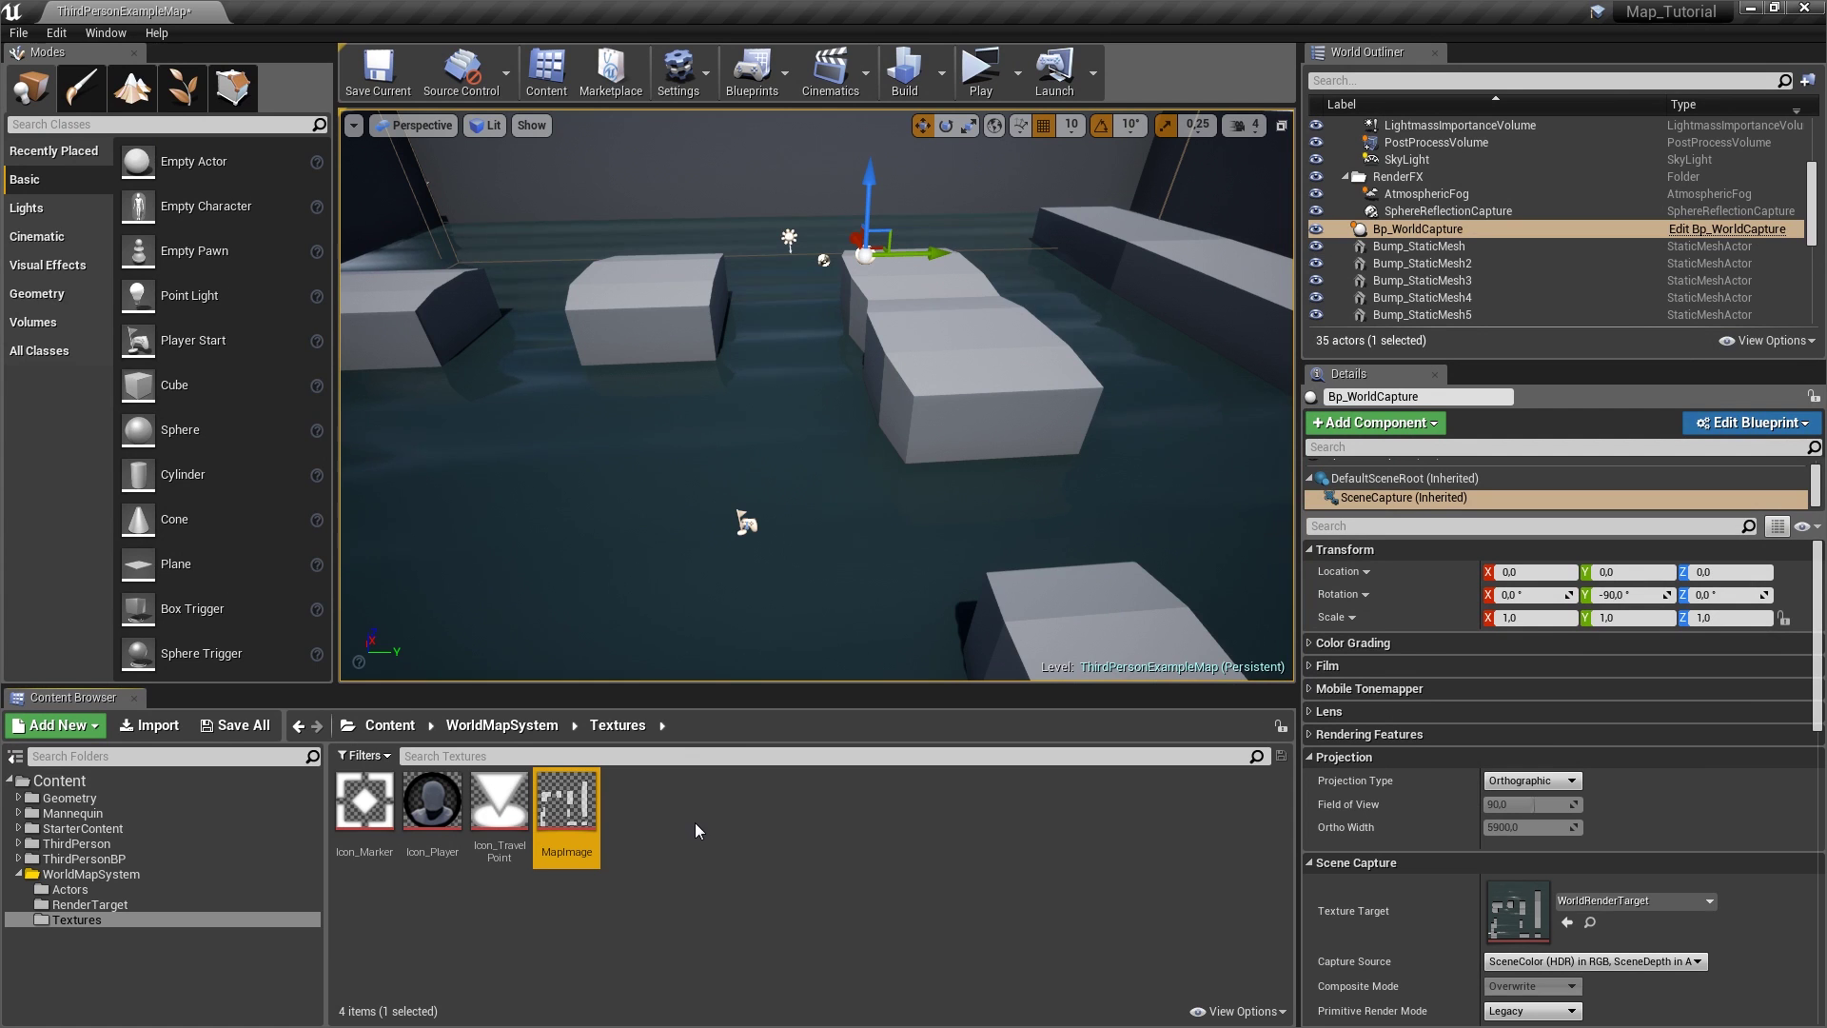
- Create a new folder named Widgets inside WorldMapSystem
click(214, 872)
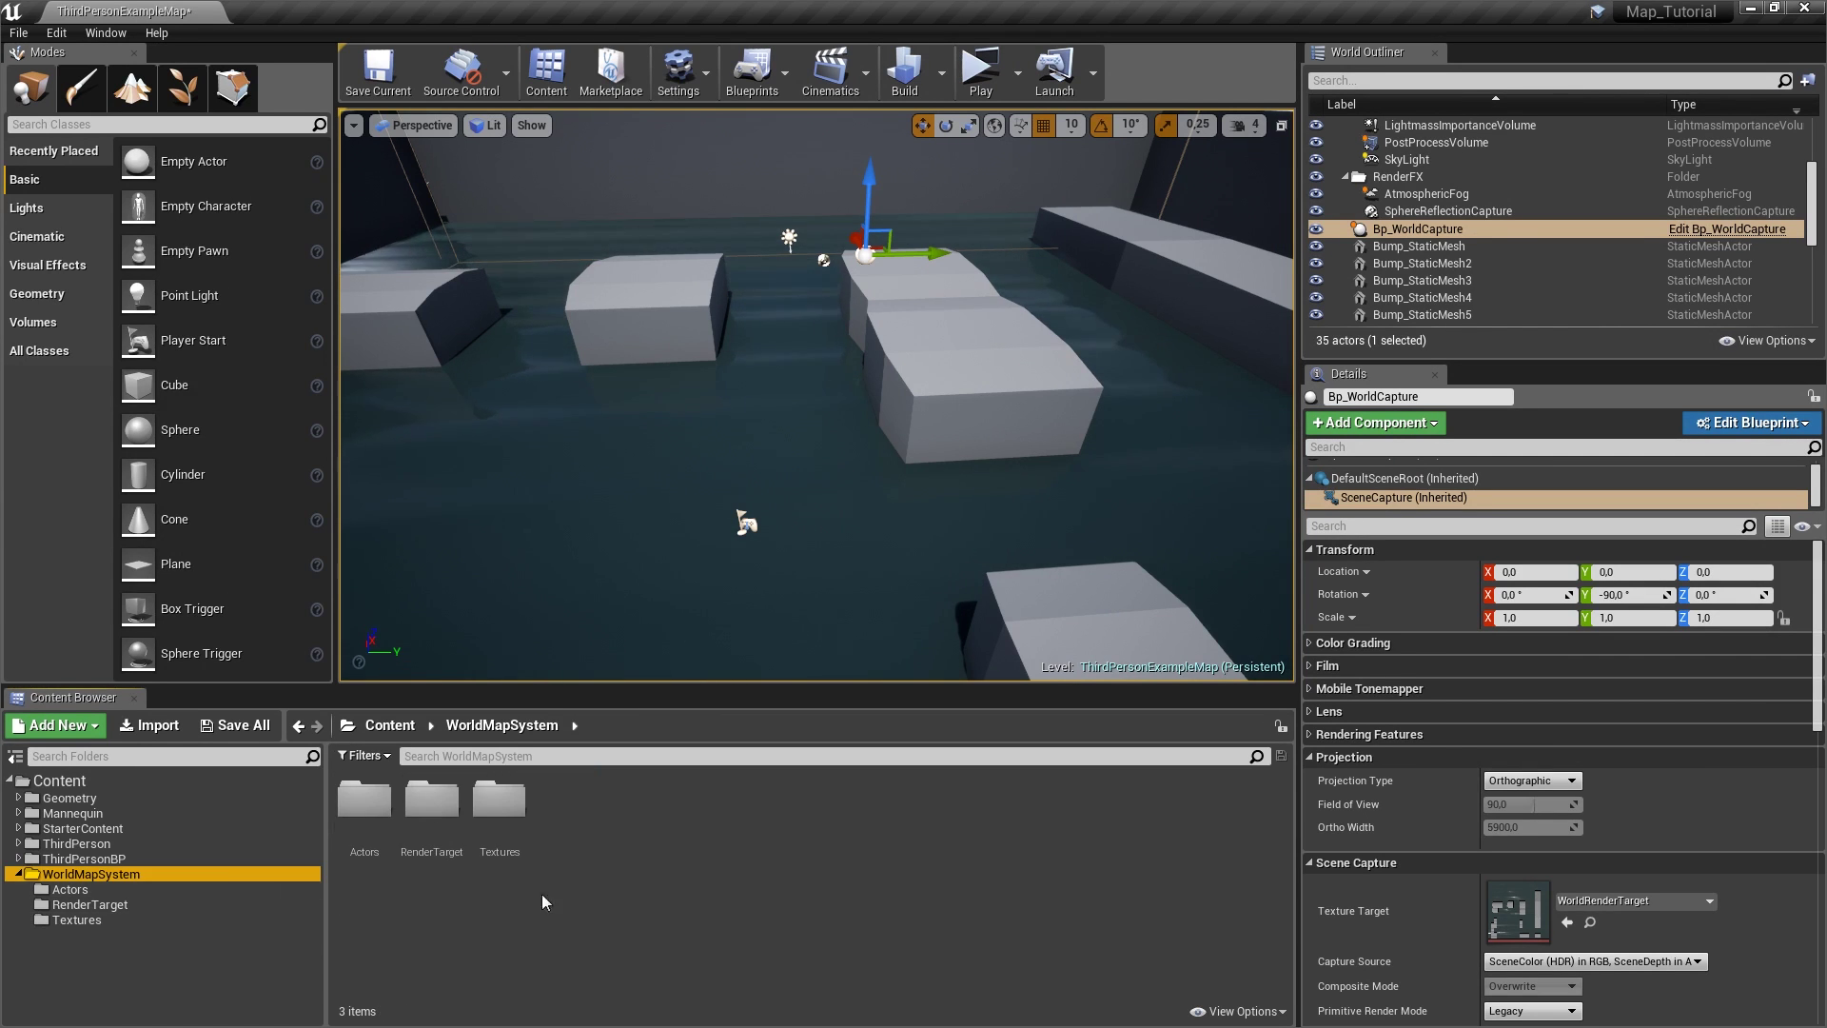
right_click(576, 830)
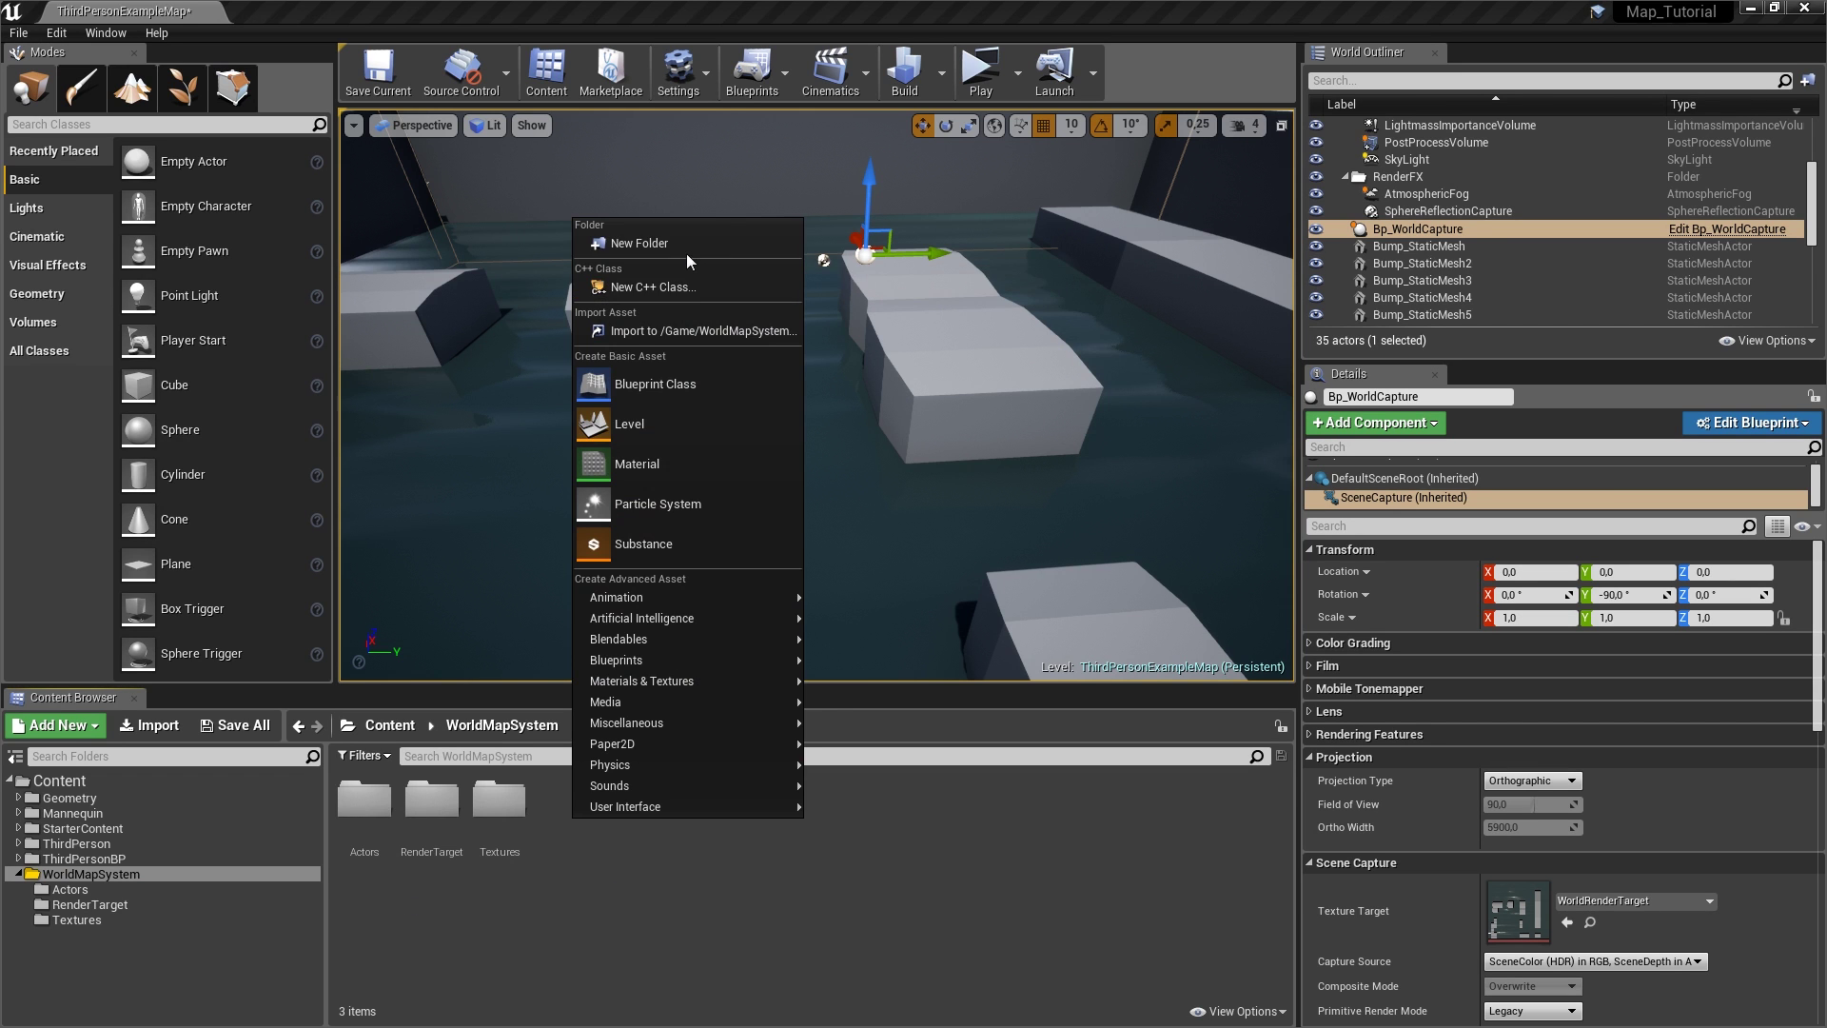
click(677, 246)
text(W)
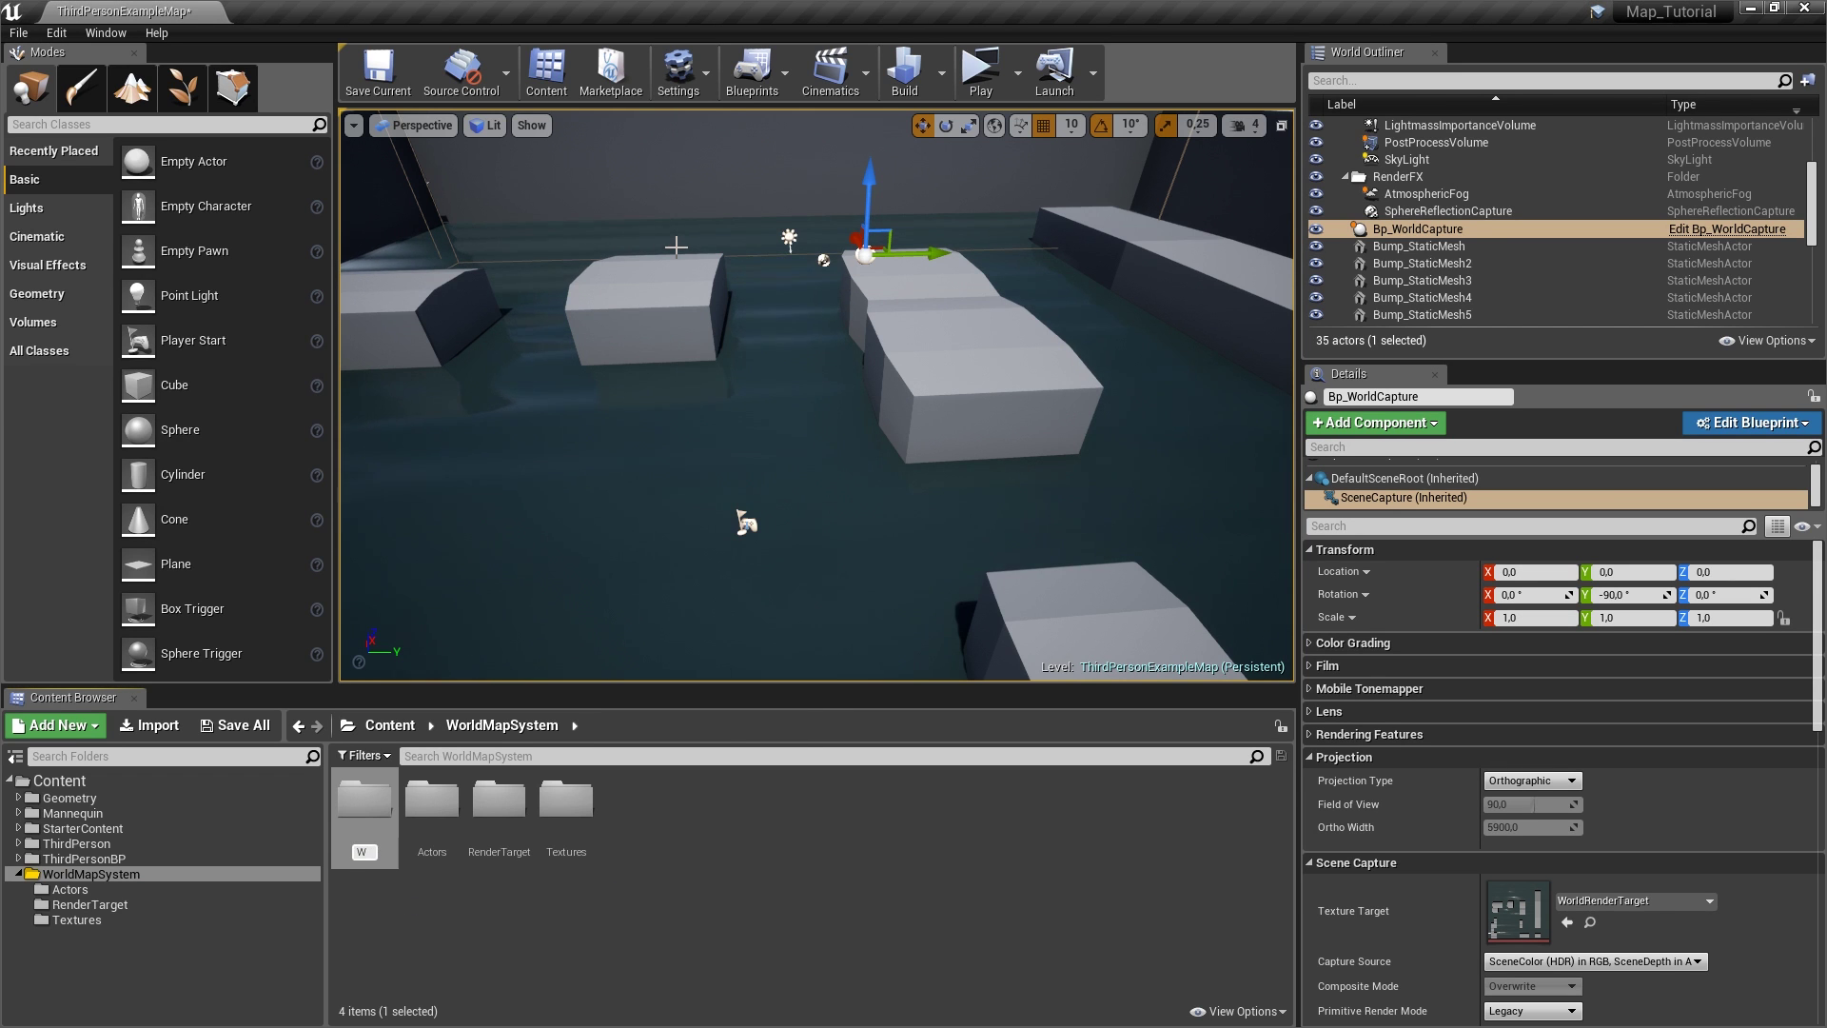
text(idgets)
key(Return)
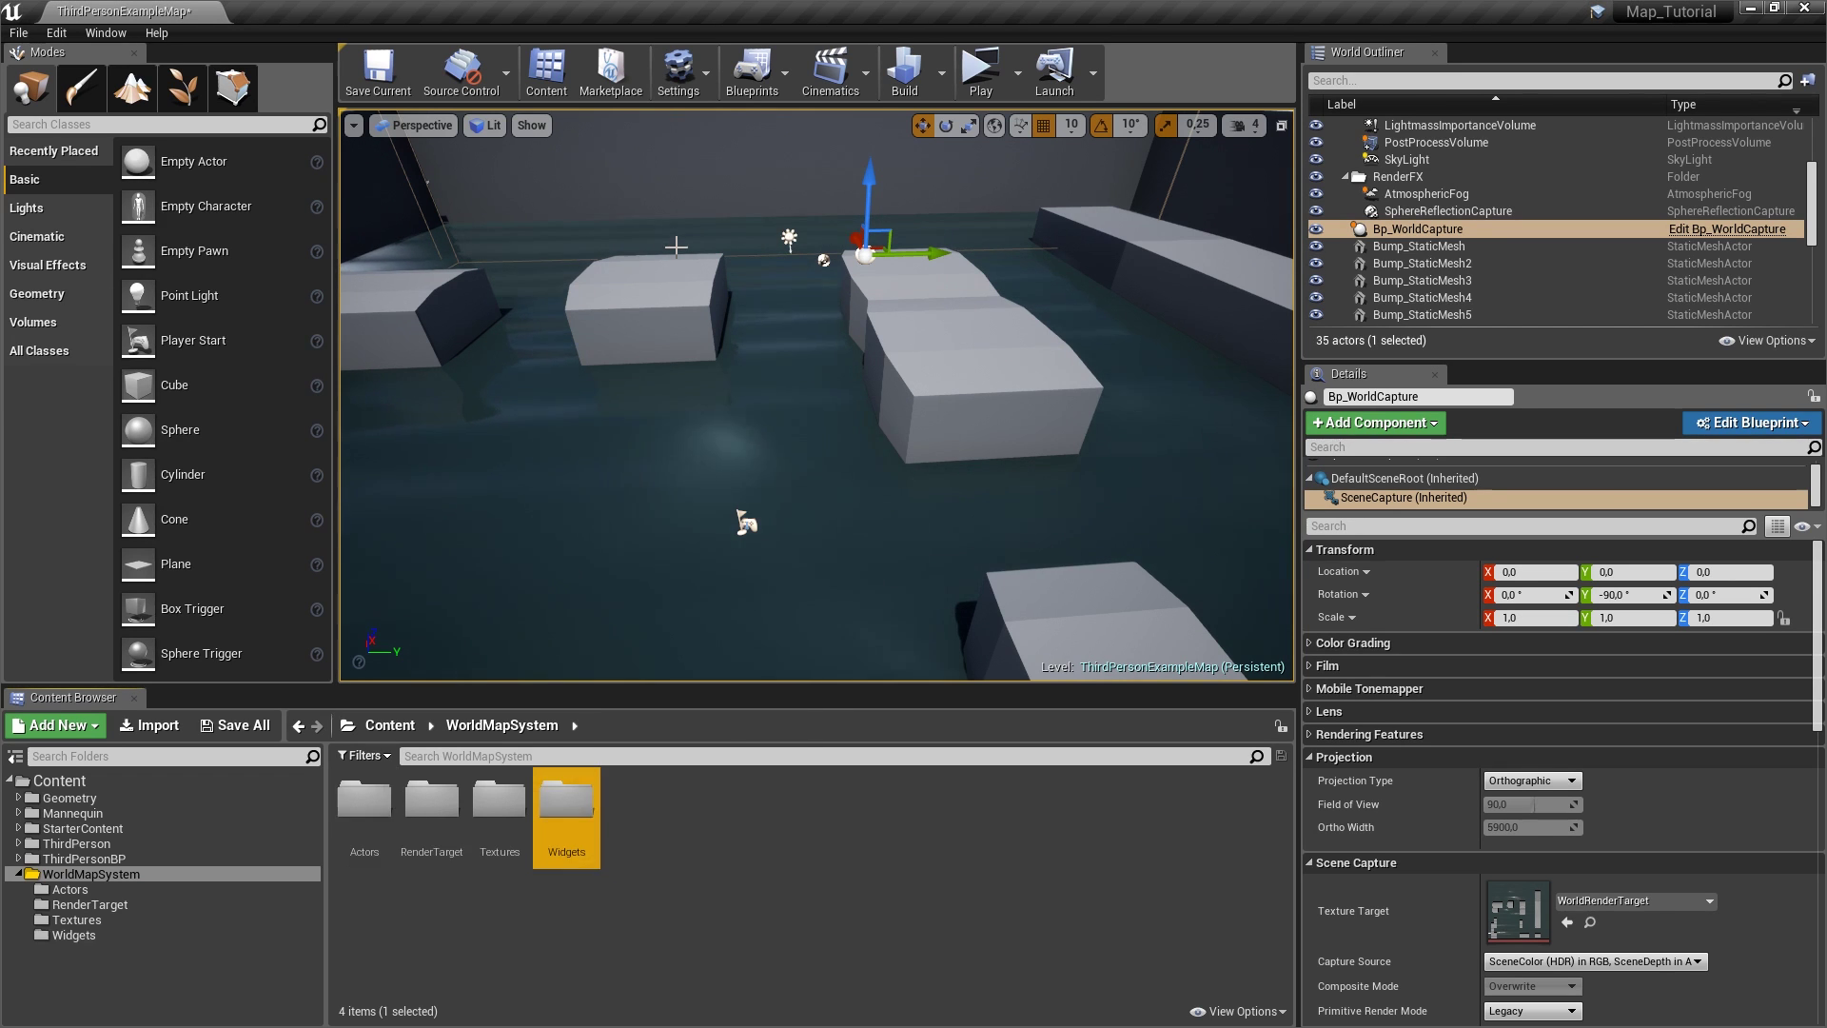
- Create a new Widget Blueprint inside the Widgets folder
double_click(568, 804)
right_click(477, 809)
click(451, 831)
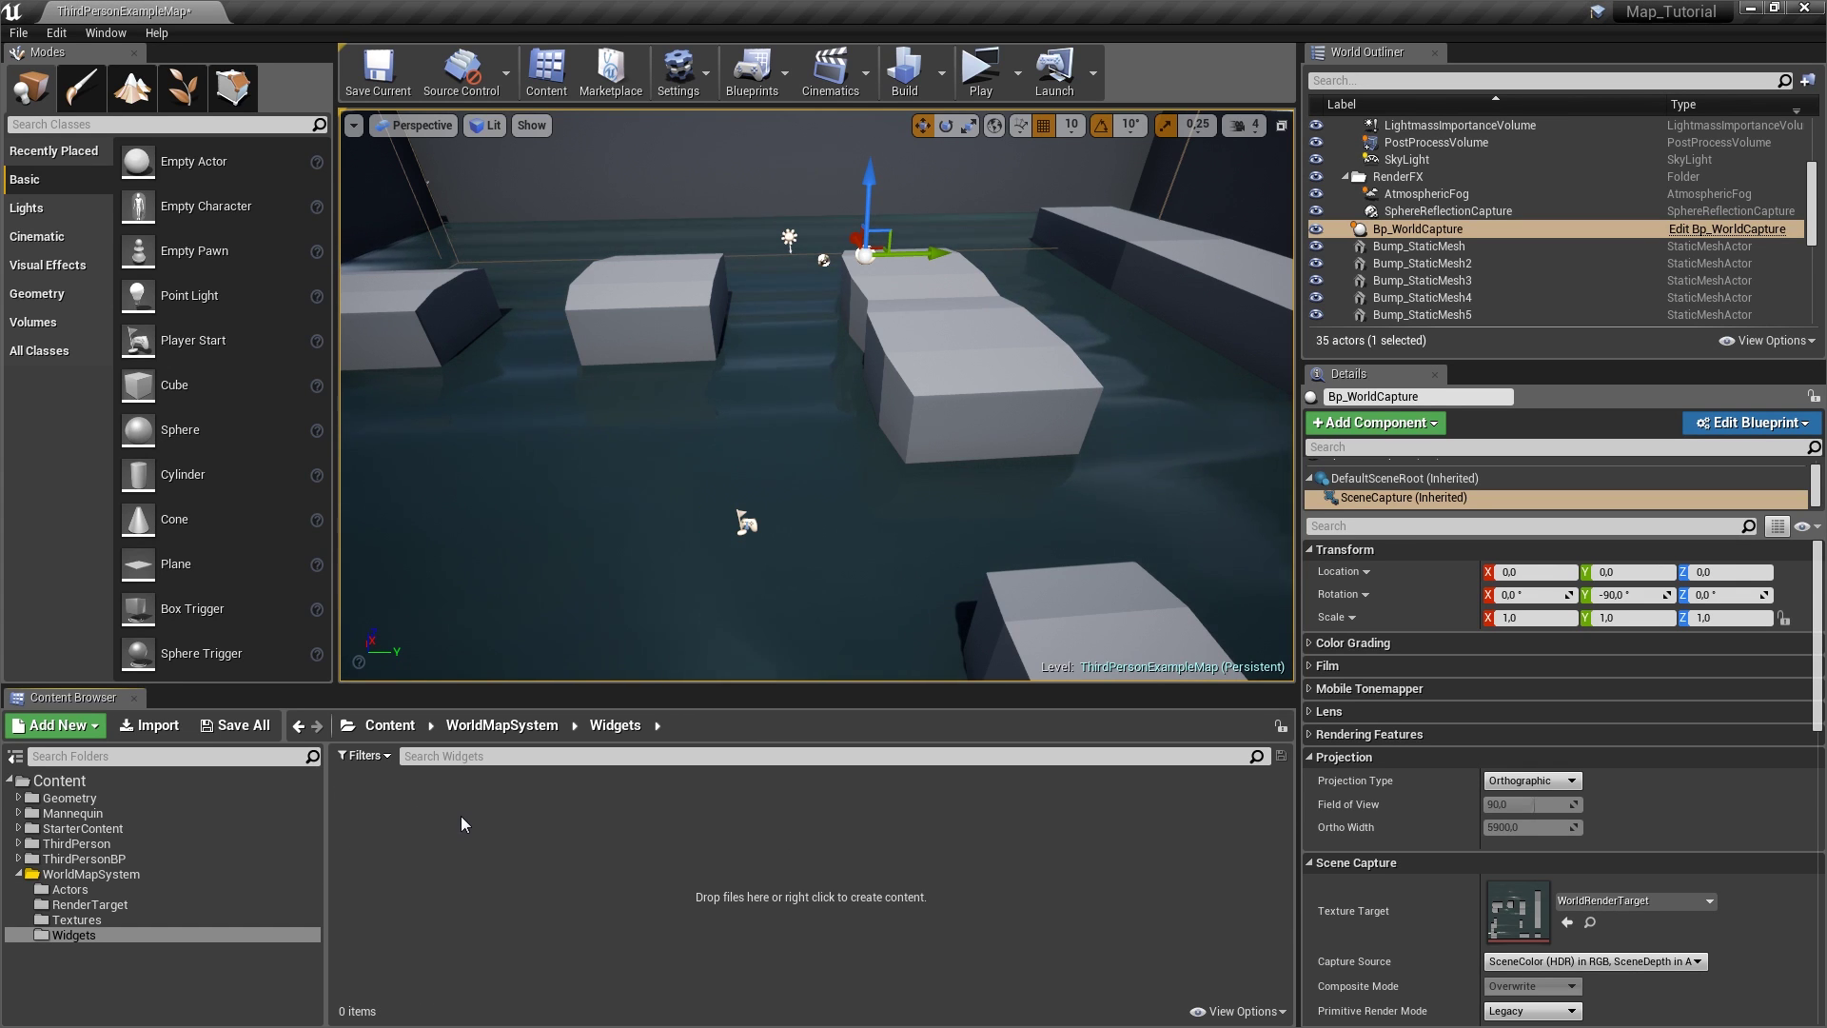
right_click(533, 851)
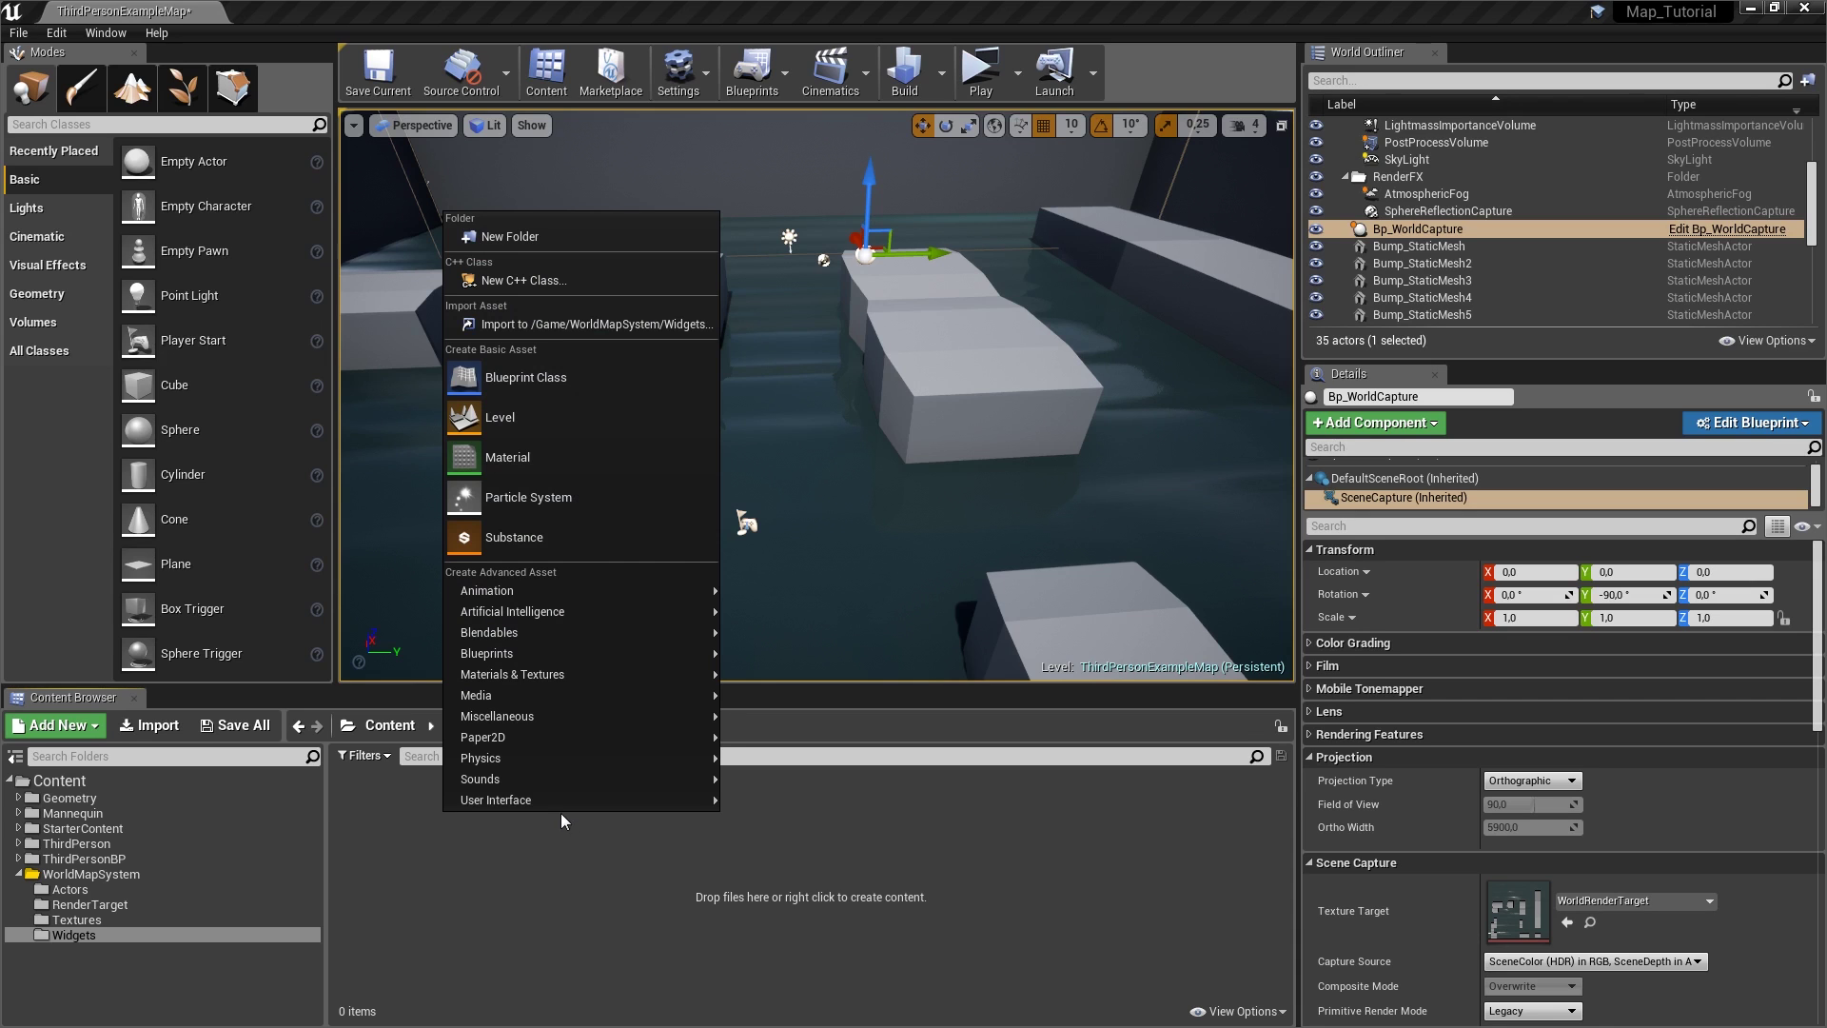
mouse_move(563, 807)
click(786, 923)
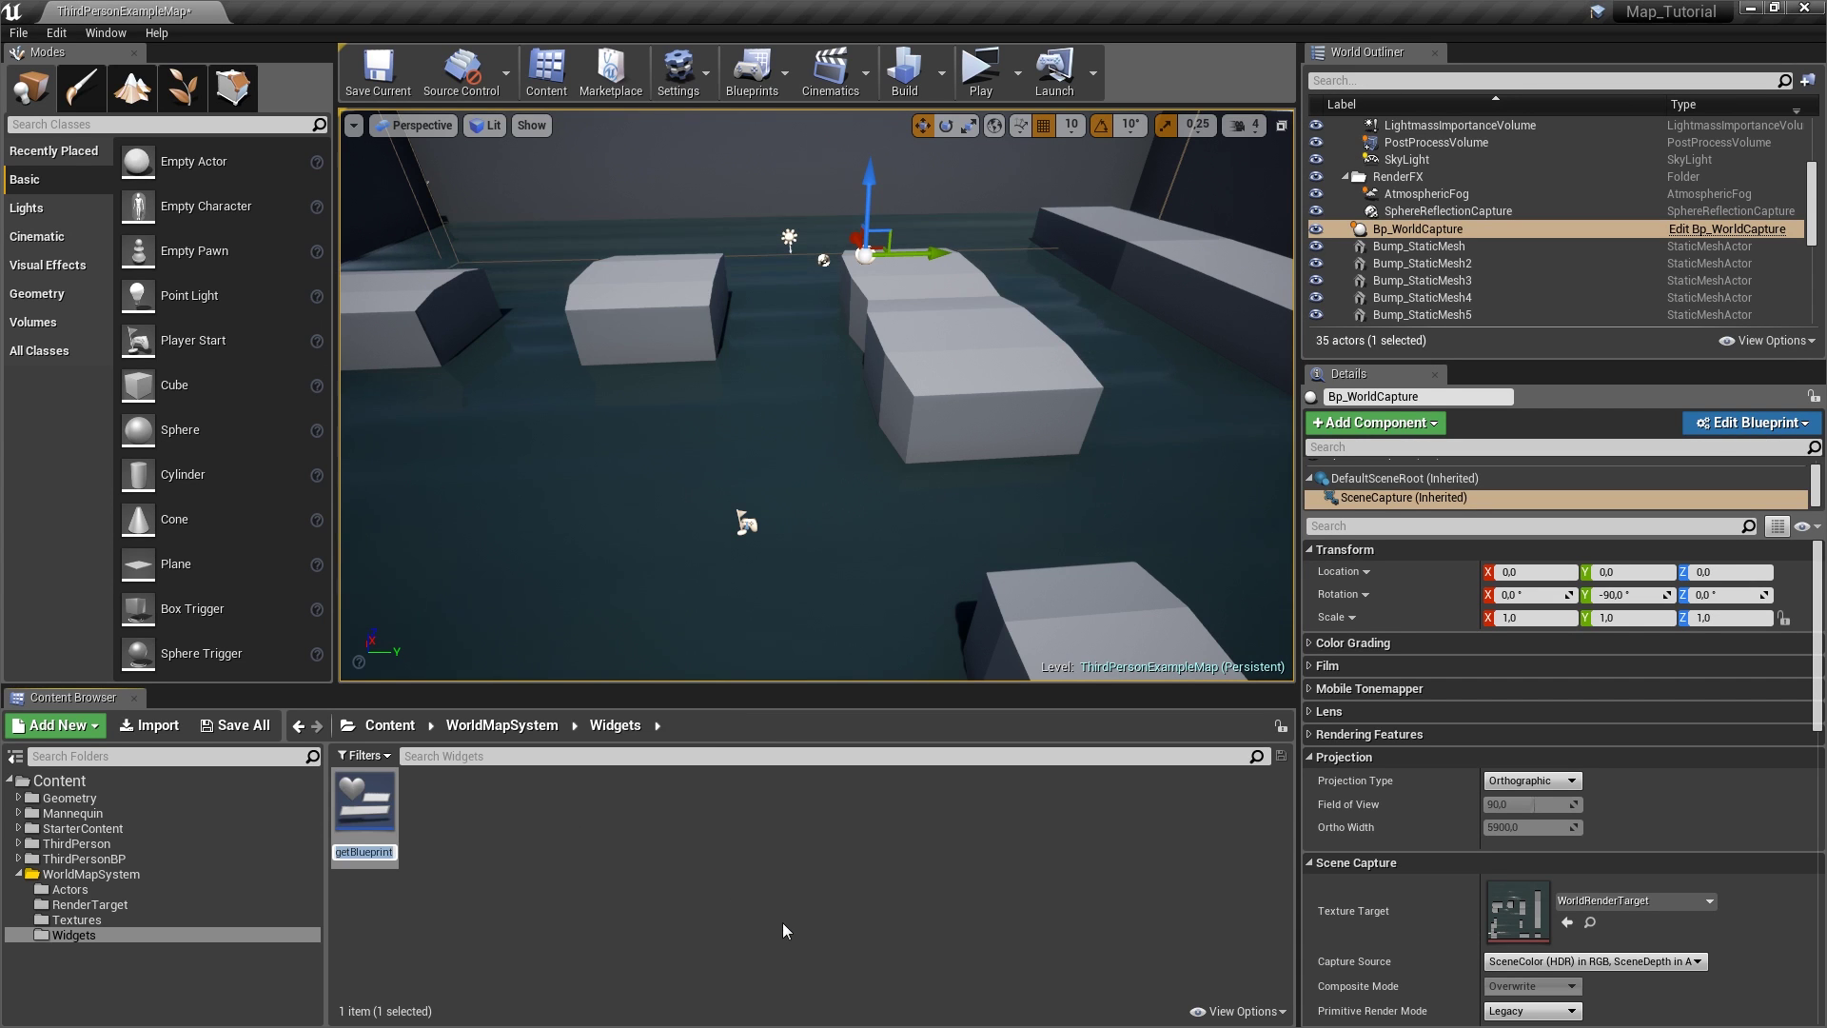
- Name the new Widget Blueprint W_WorldMap and open it in the widget designer
text(W)
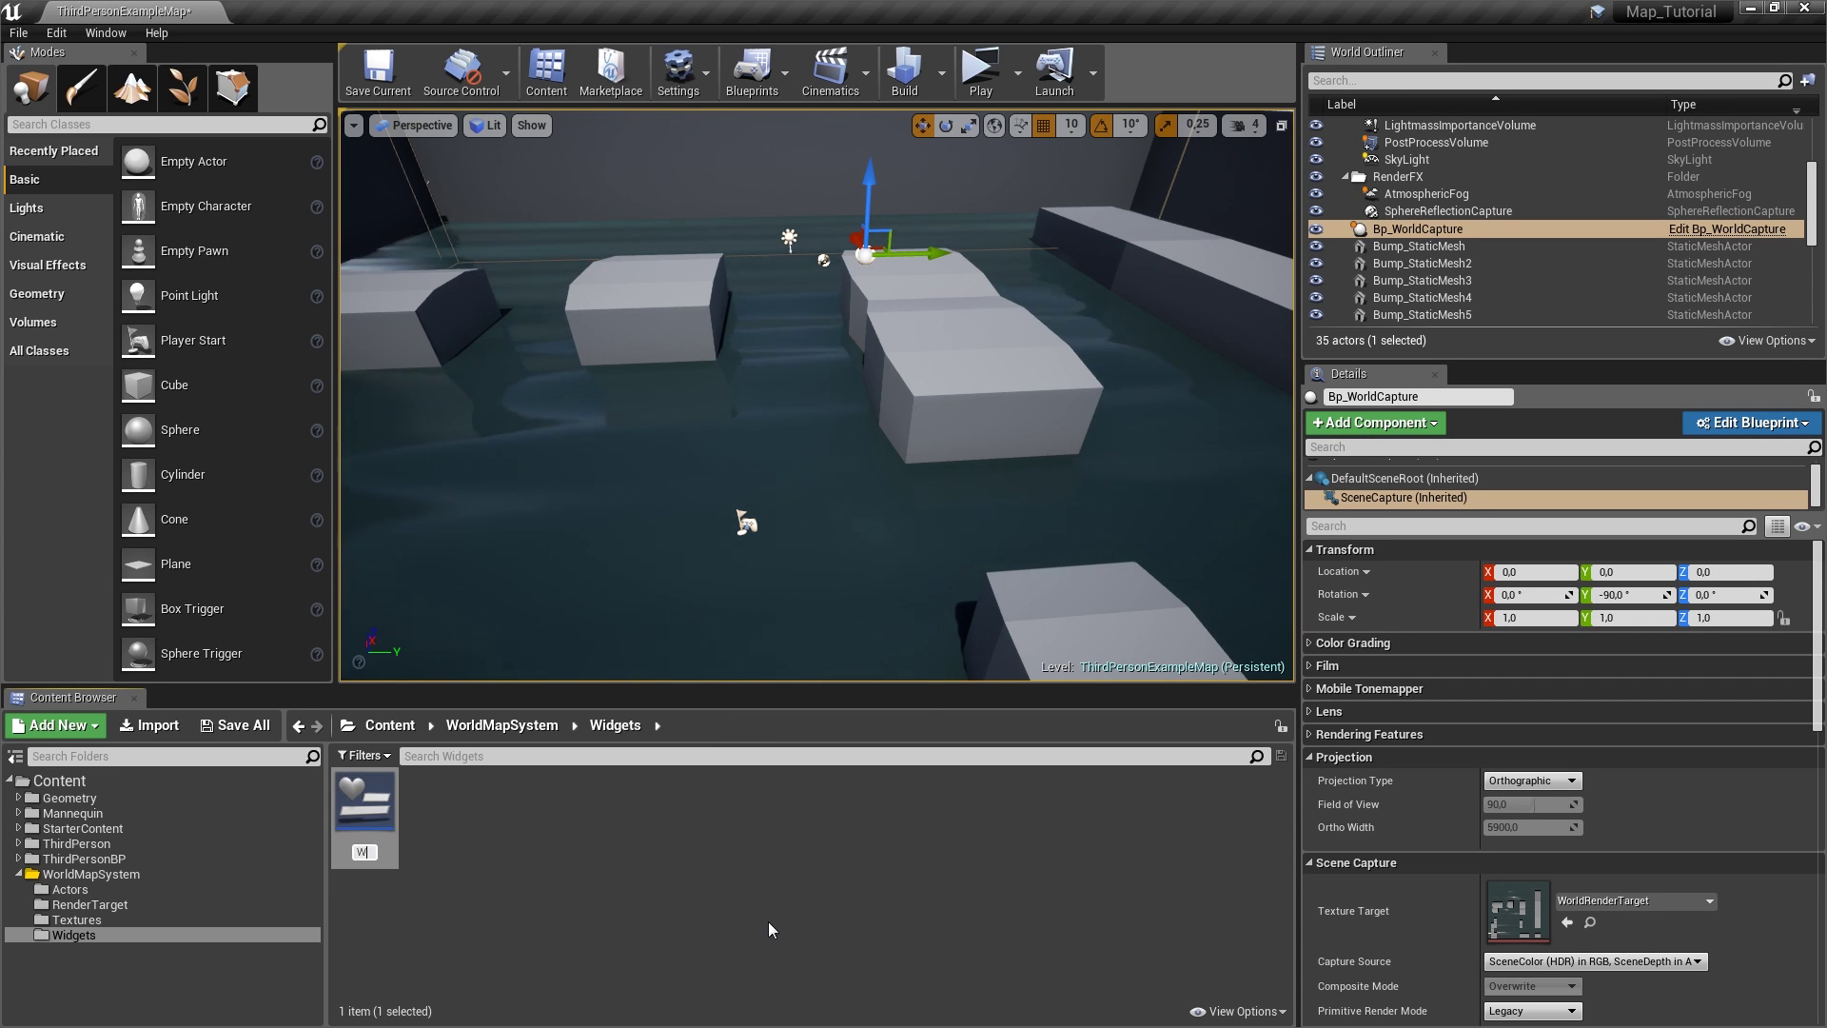
text(_Worl)
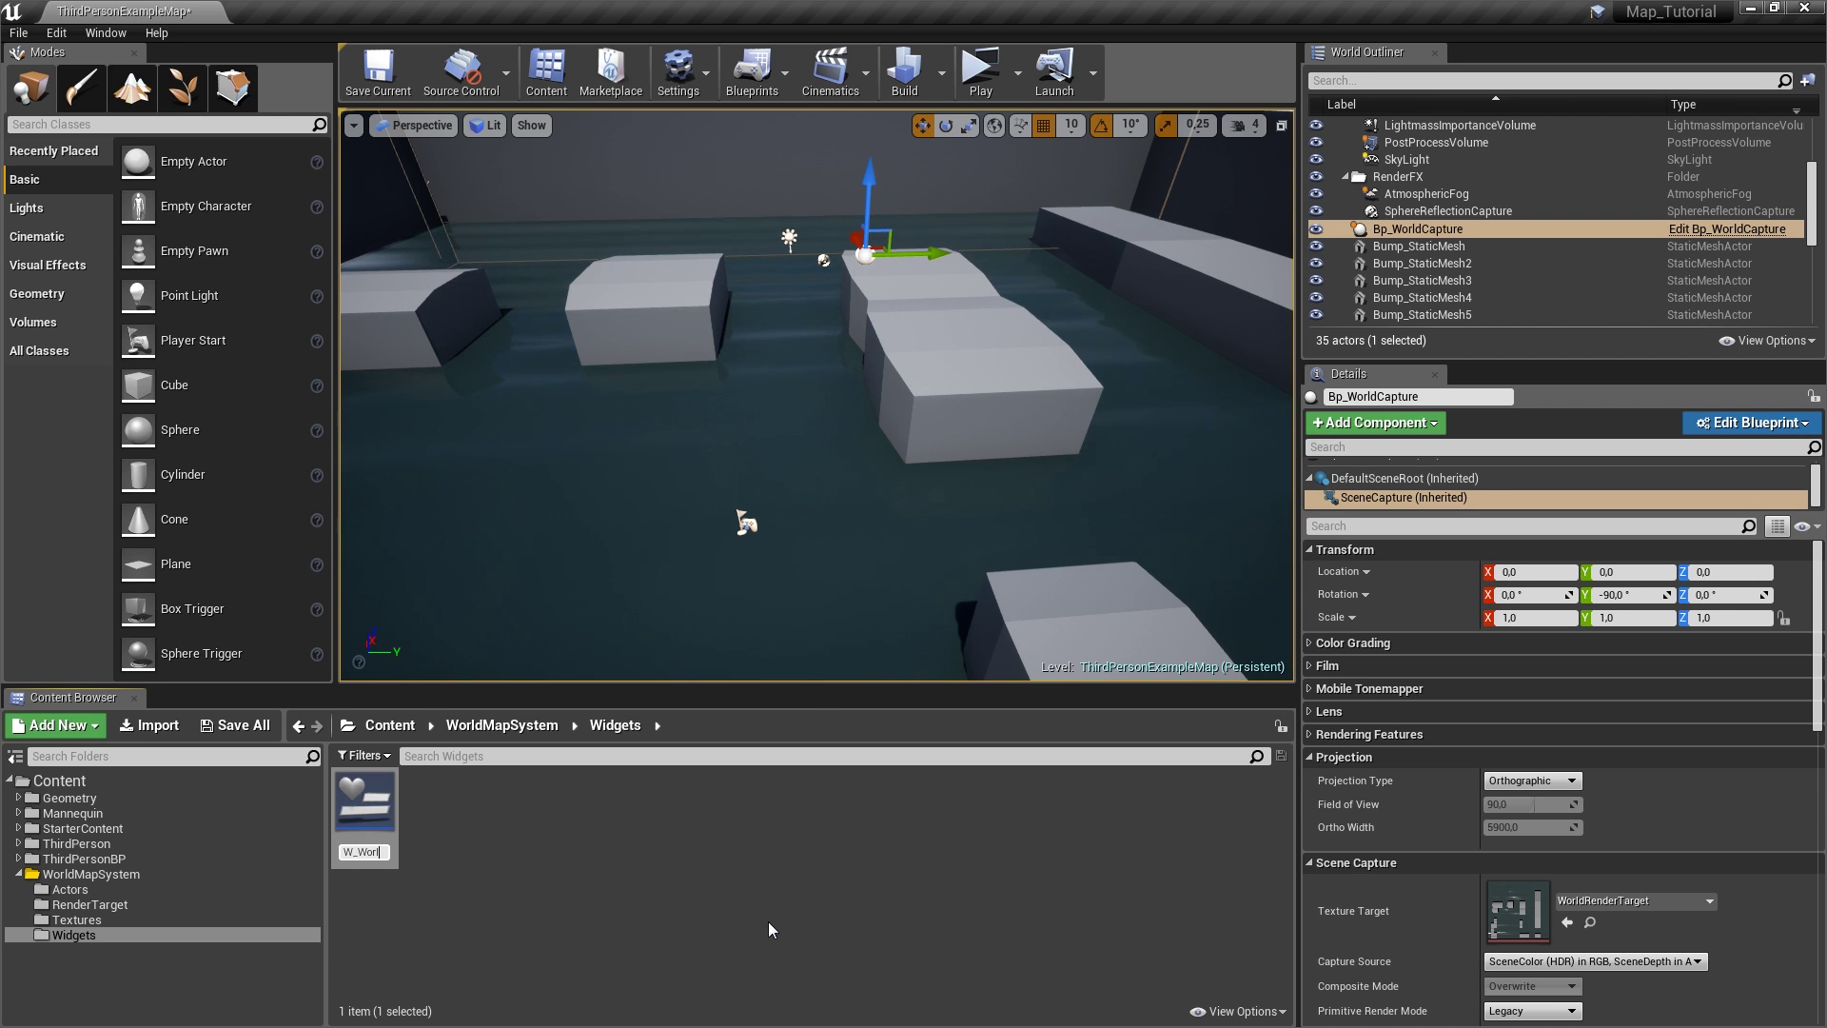
text(dMap)
key(Return)
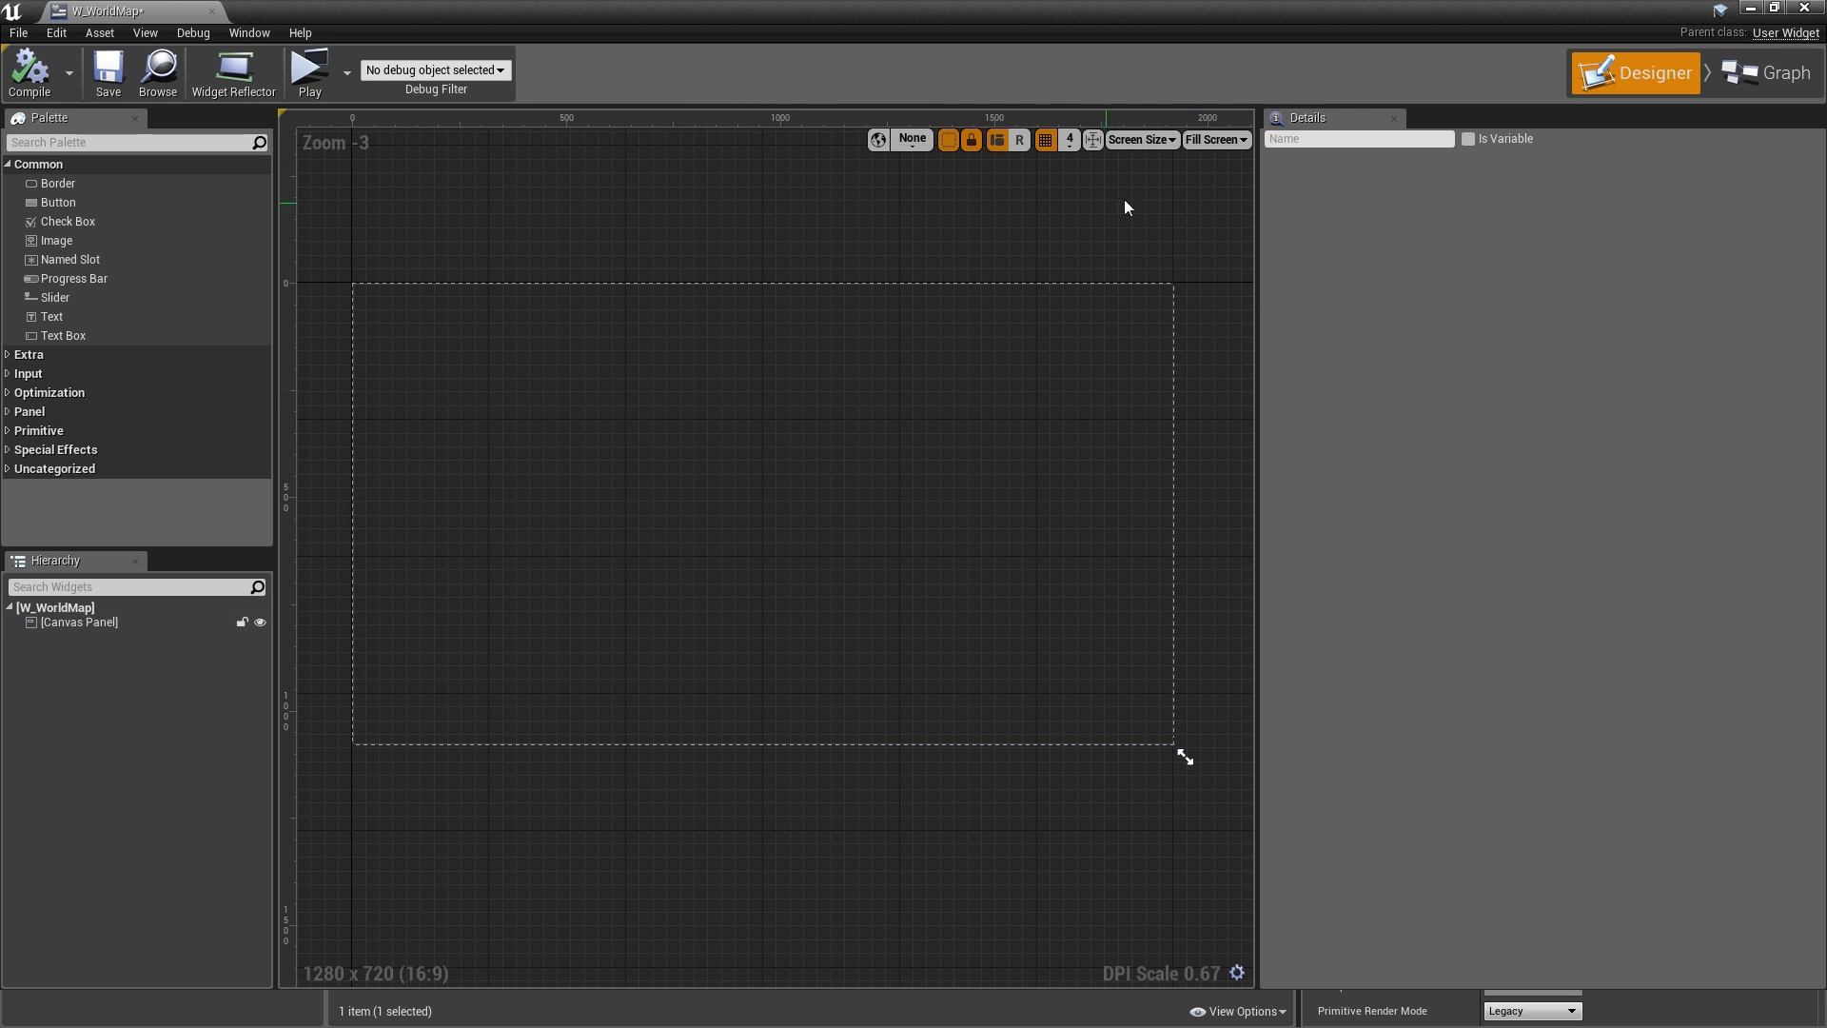
- Set the designer preview size to Desired on Screen and delete the default Canvas Panel
click(1197, 147)
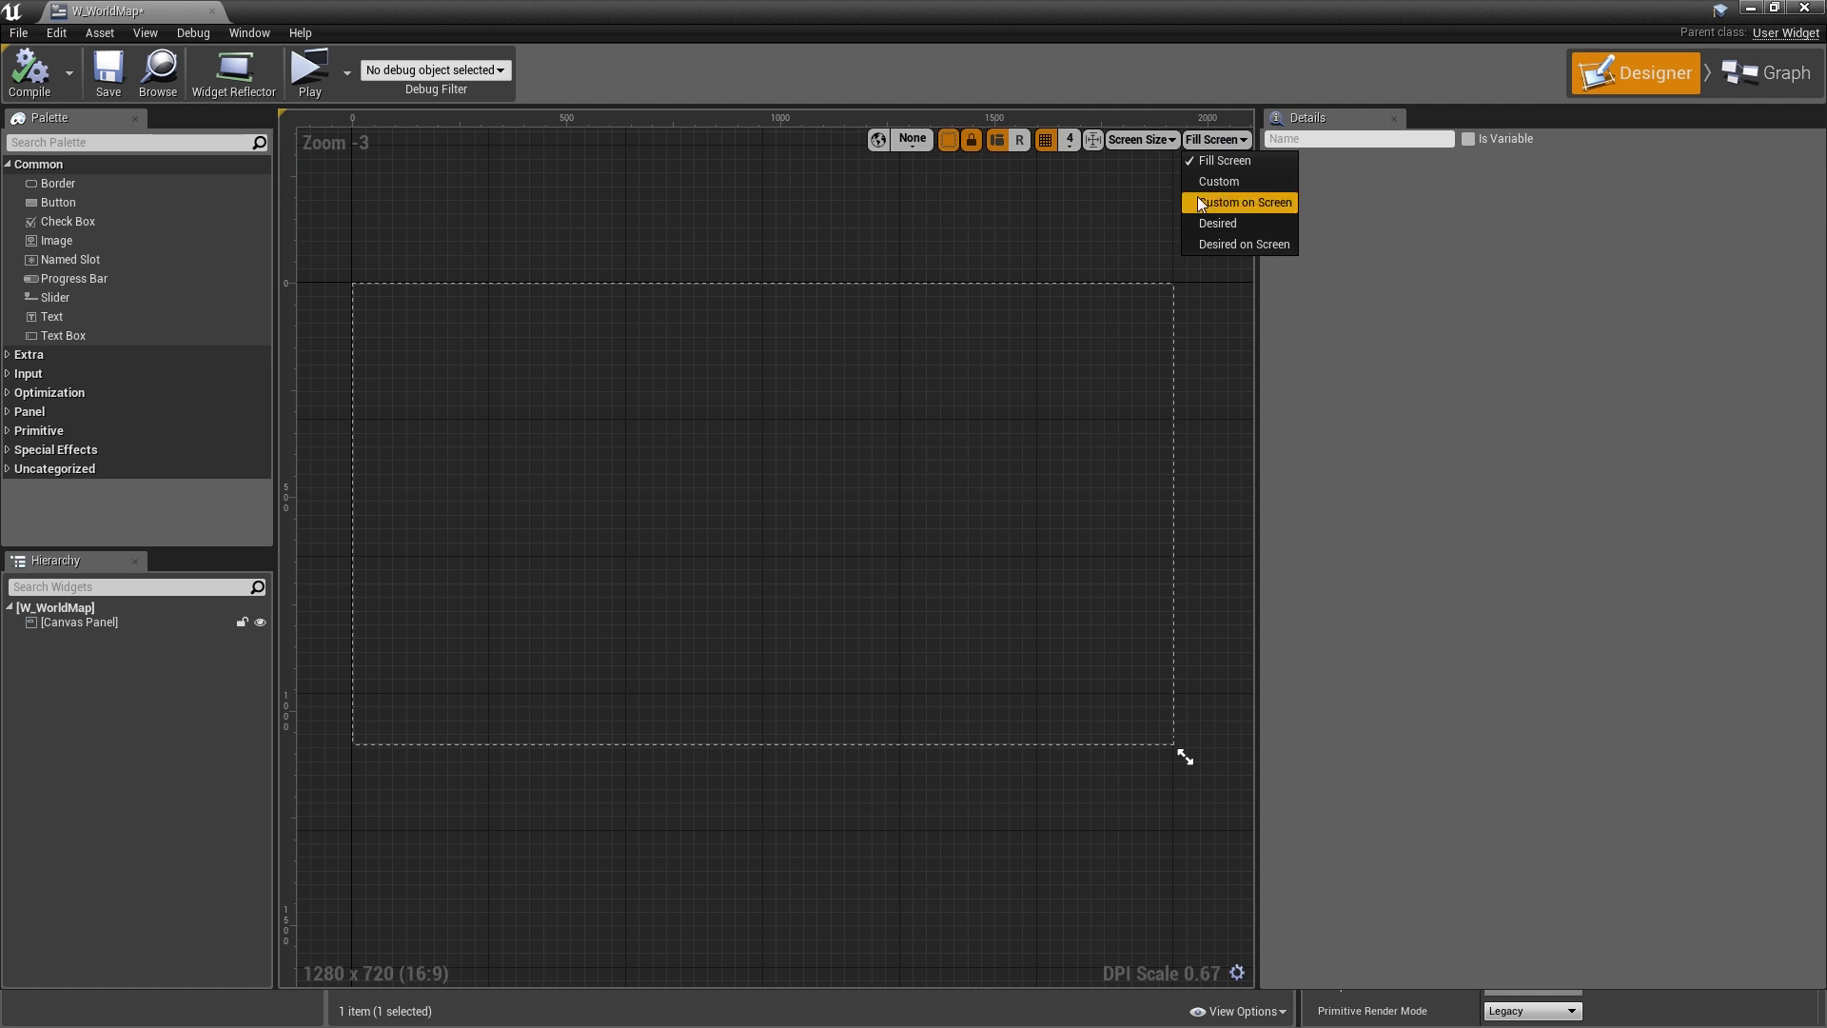
click(1227, 245)
click(80, 621)
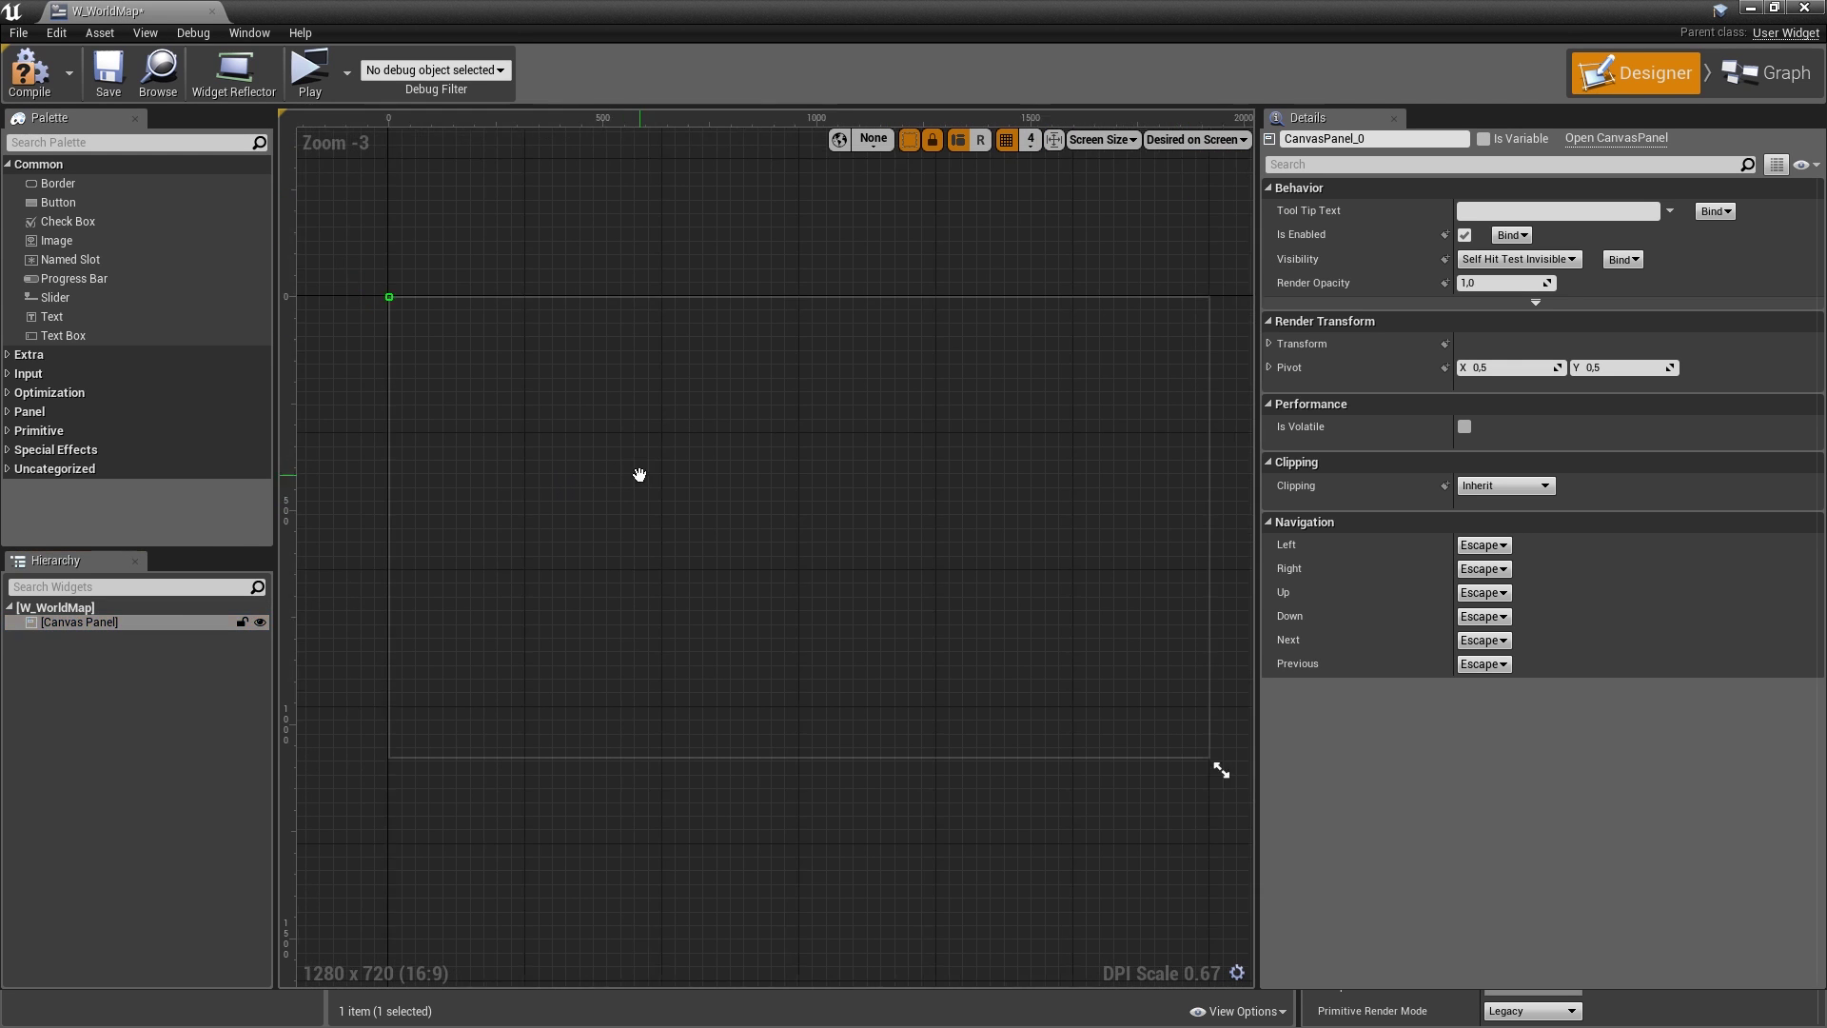
key(Delete)
- Add a Size Box as the root of W_WorldMap, name it MapSizeBox and make it a variable
click(88, 149)
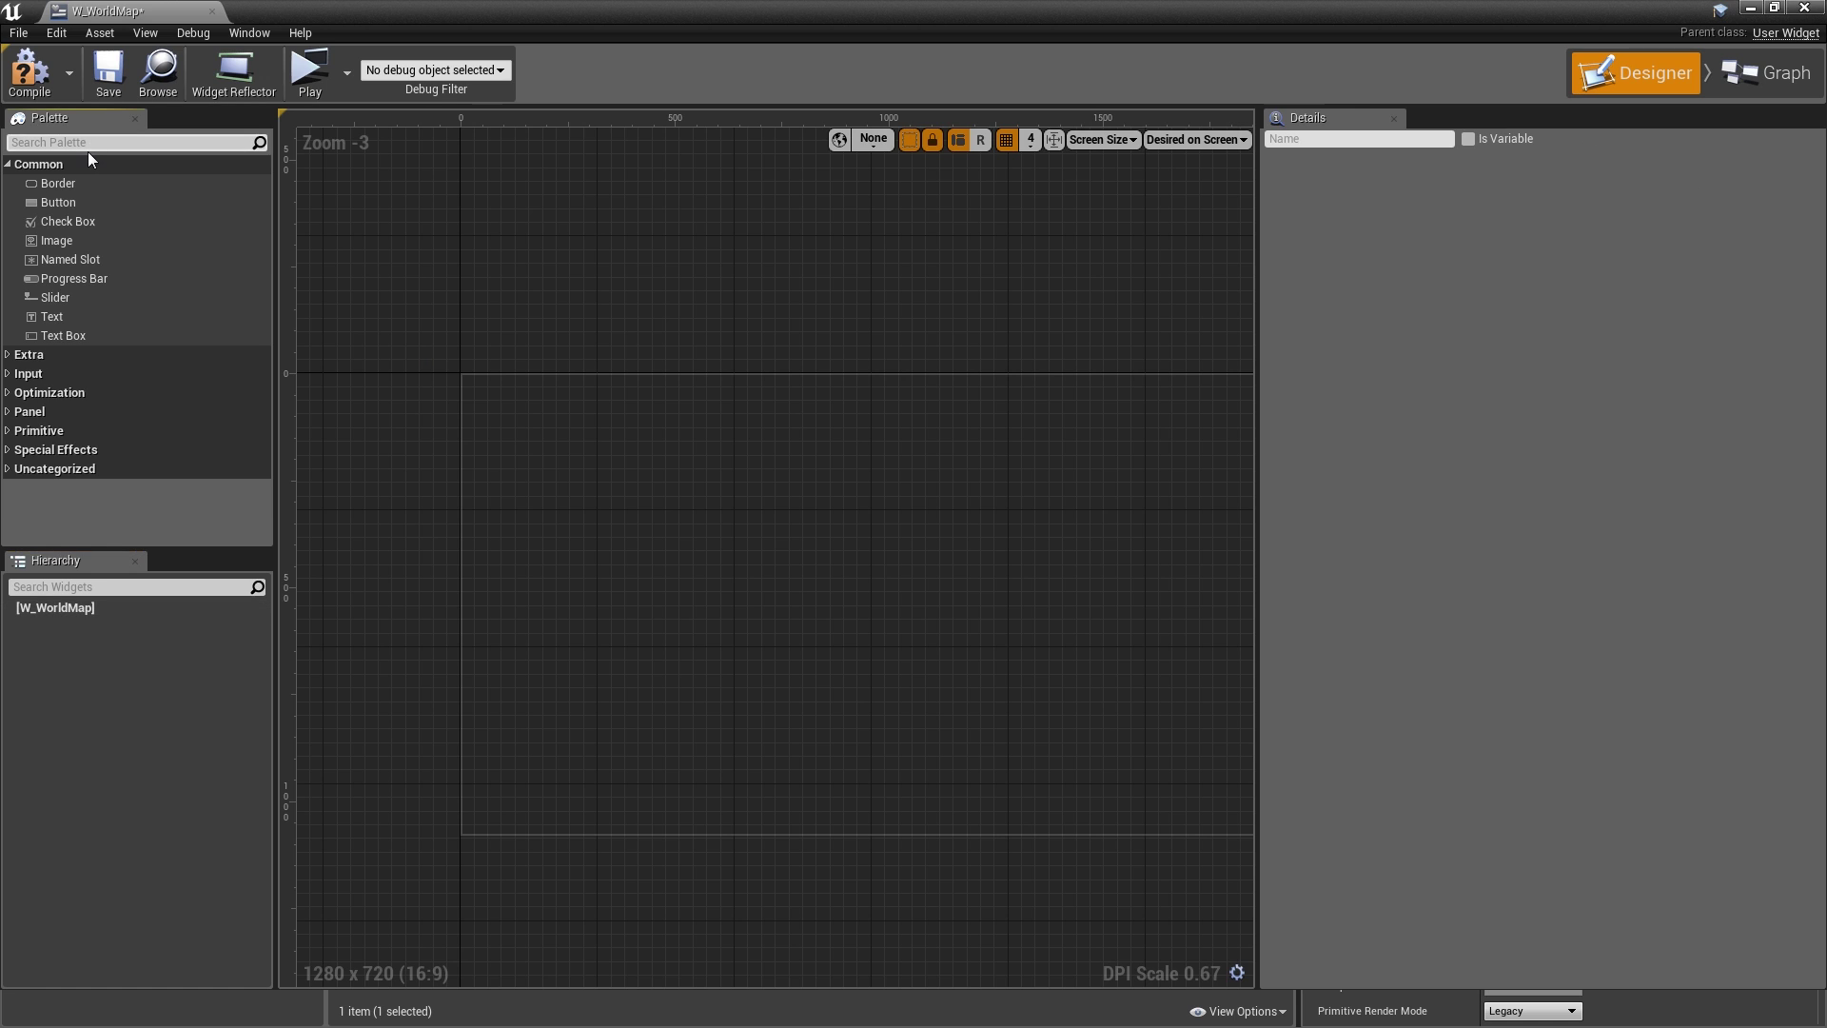
text(si)
click(99, 183)
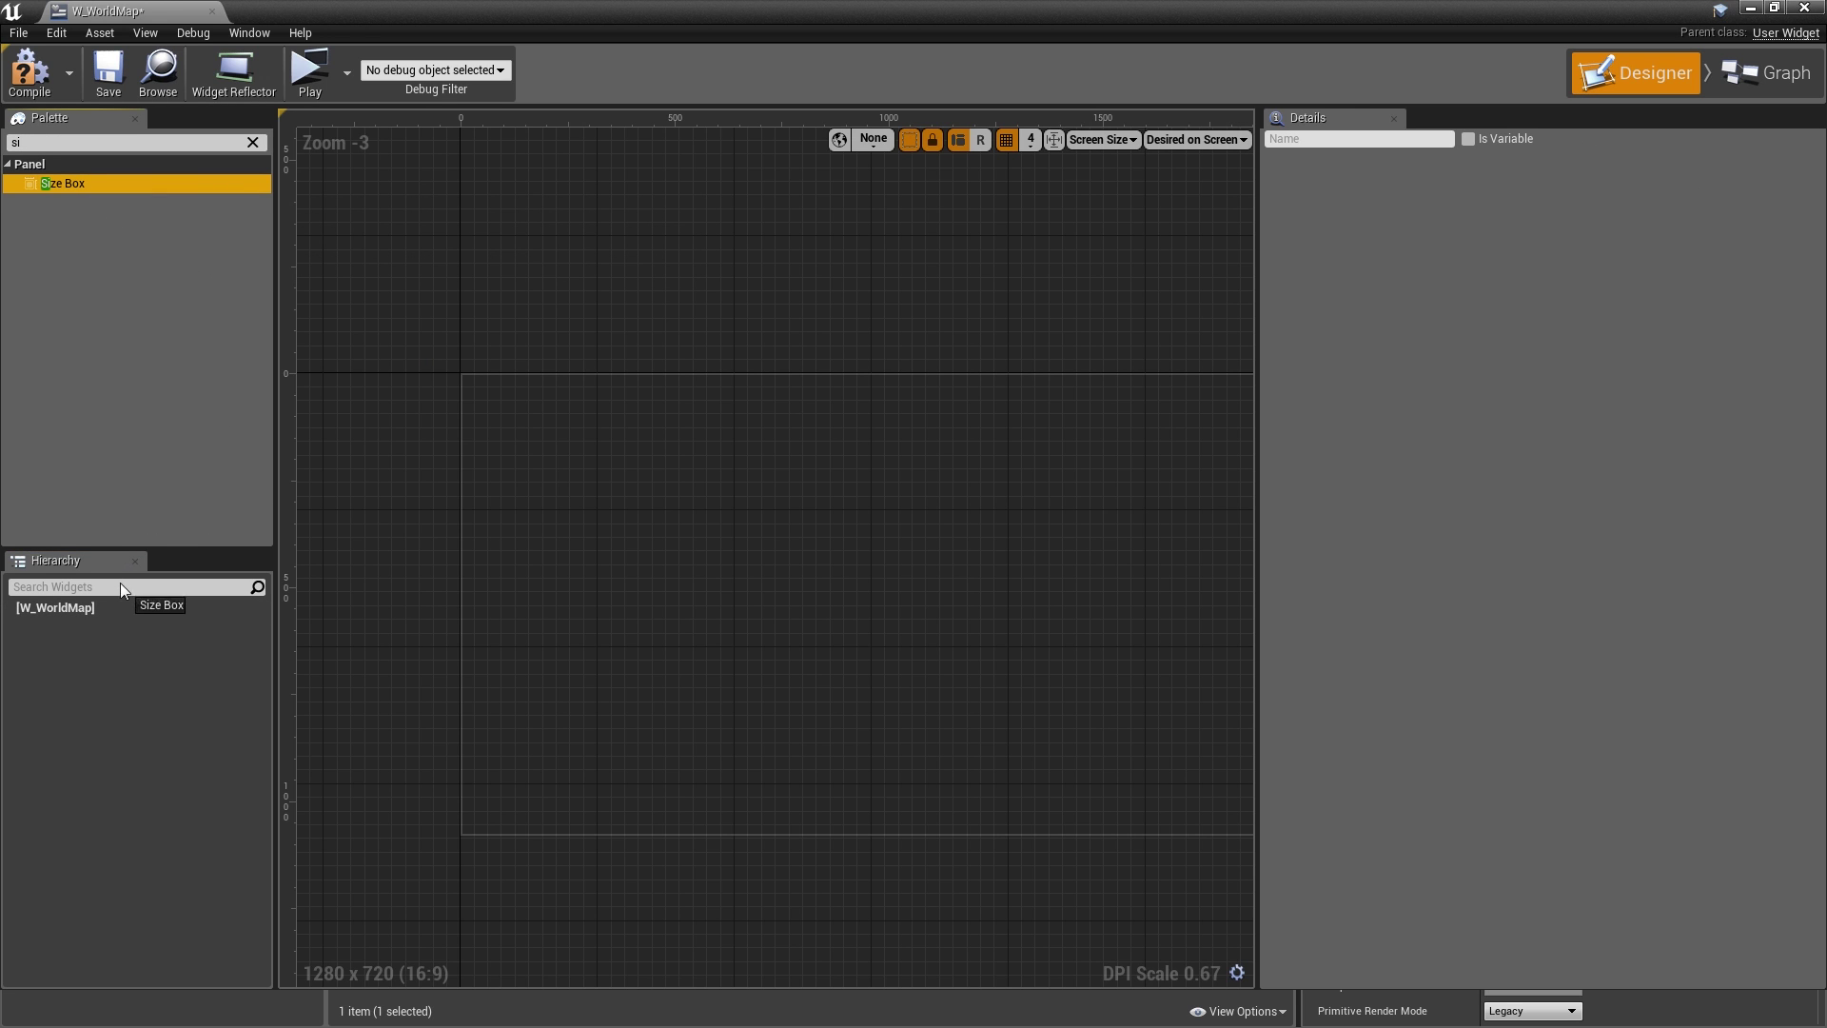
drag(120, 582, 124, 605)
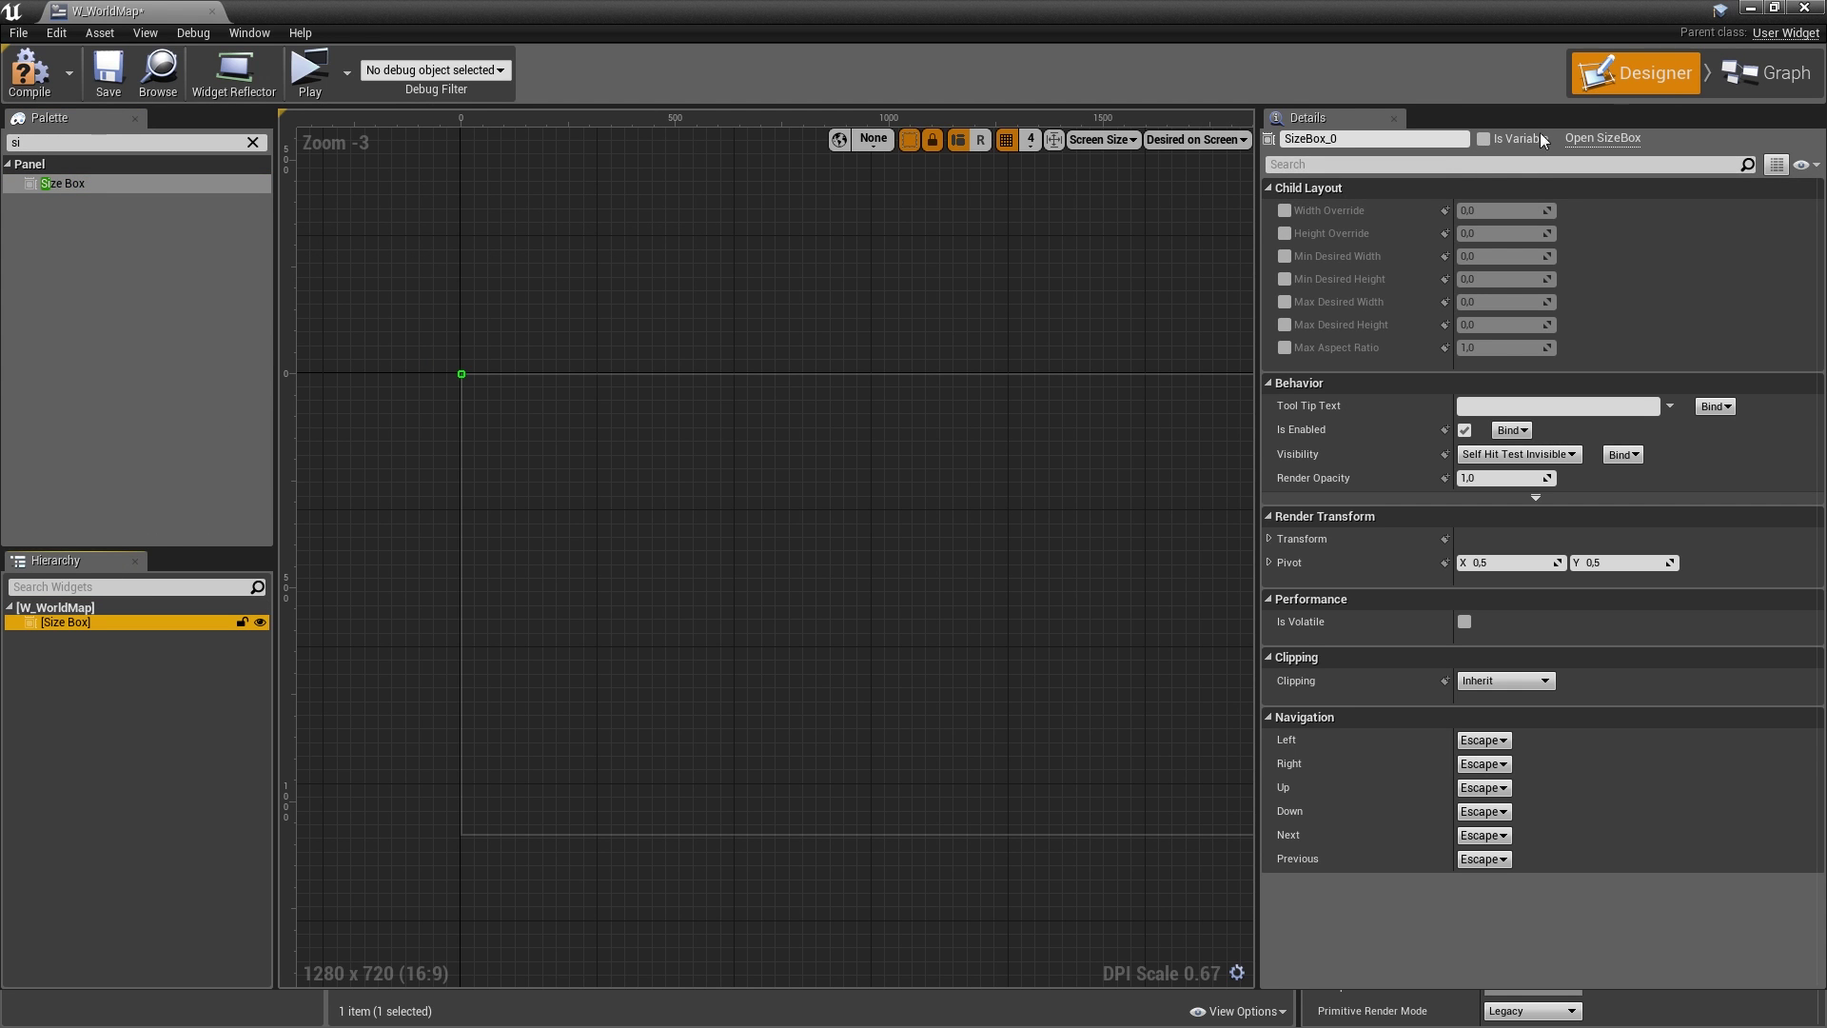
click(1422, 139)
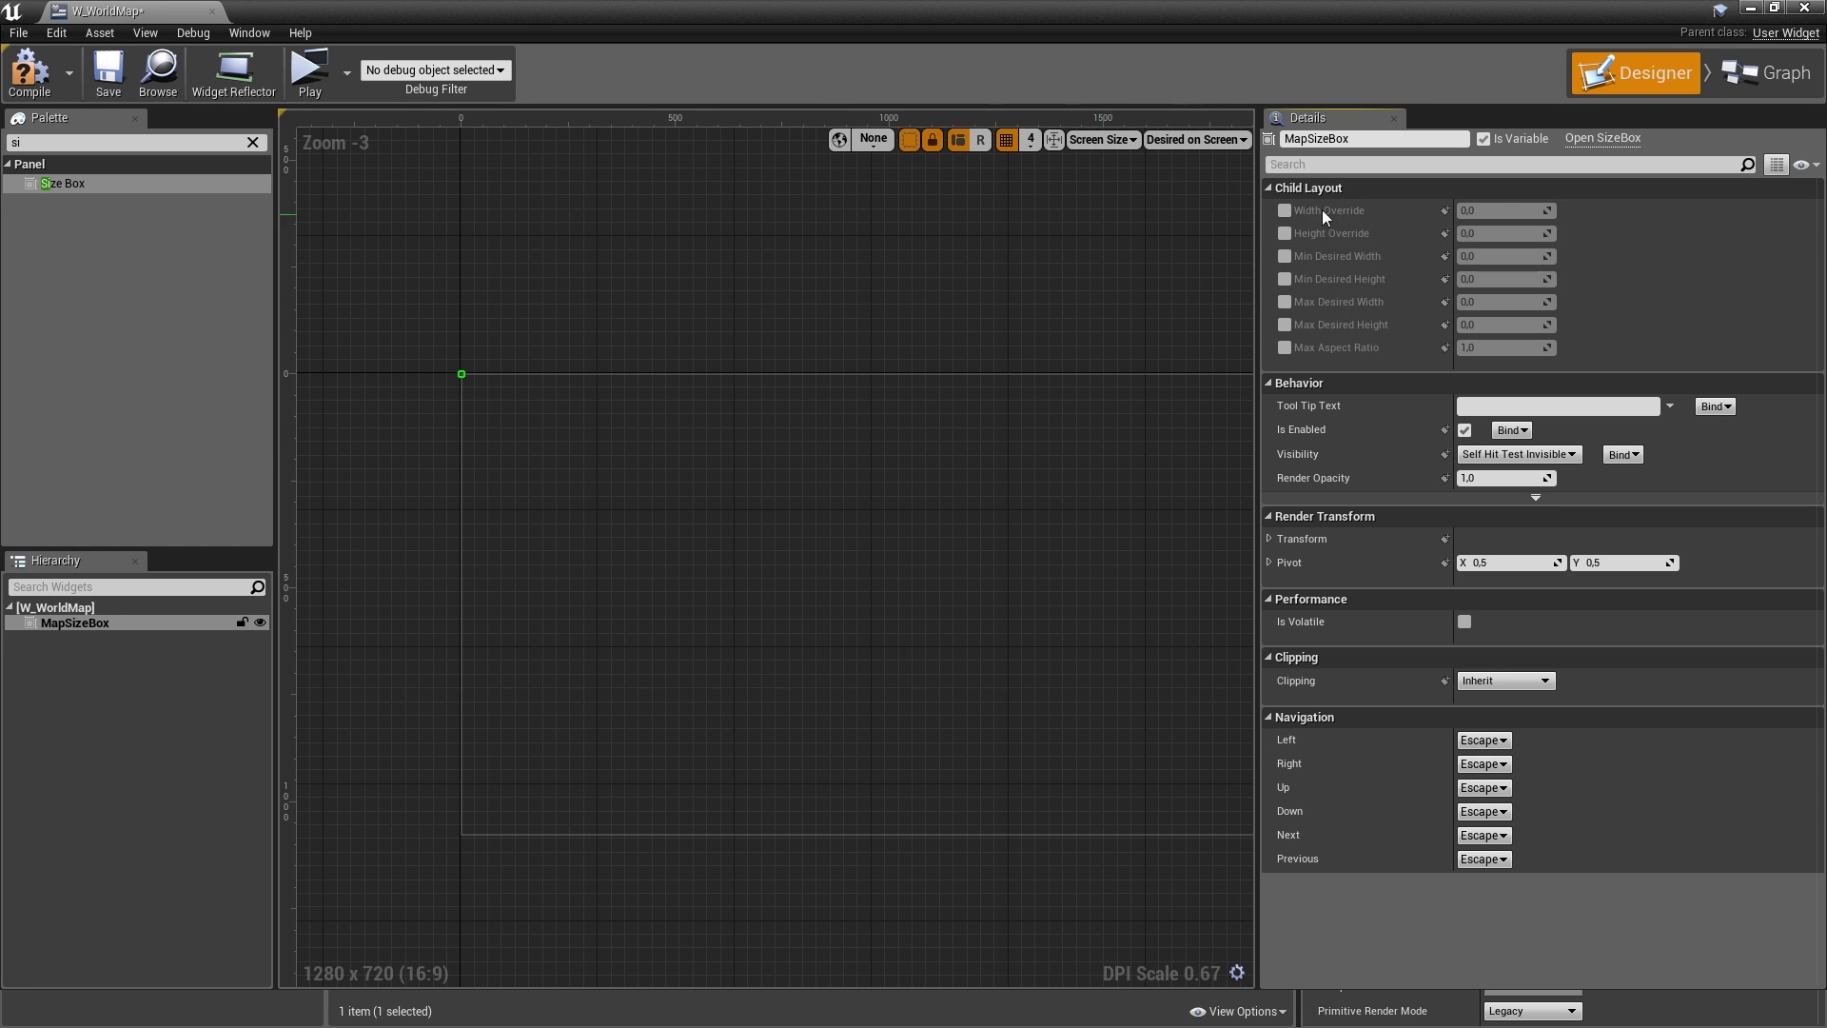
- Enable the width and height overrides of MapSizeBox and set both to 1080
click(1285, 211)
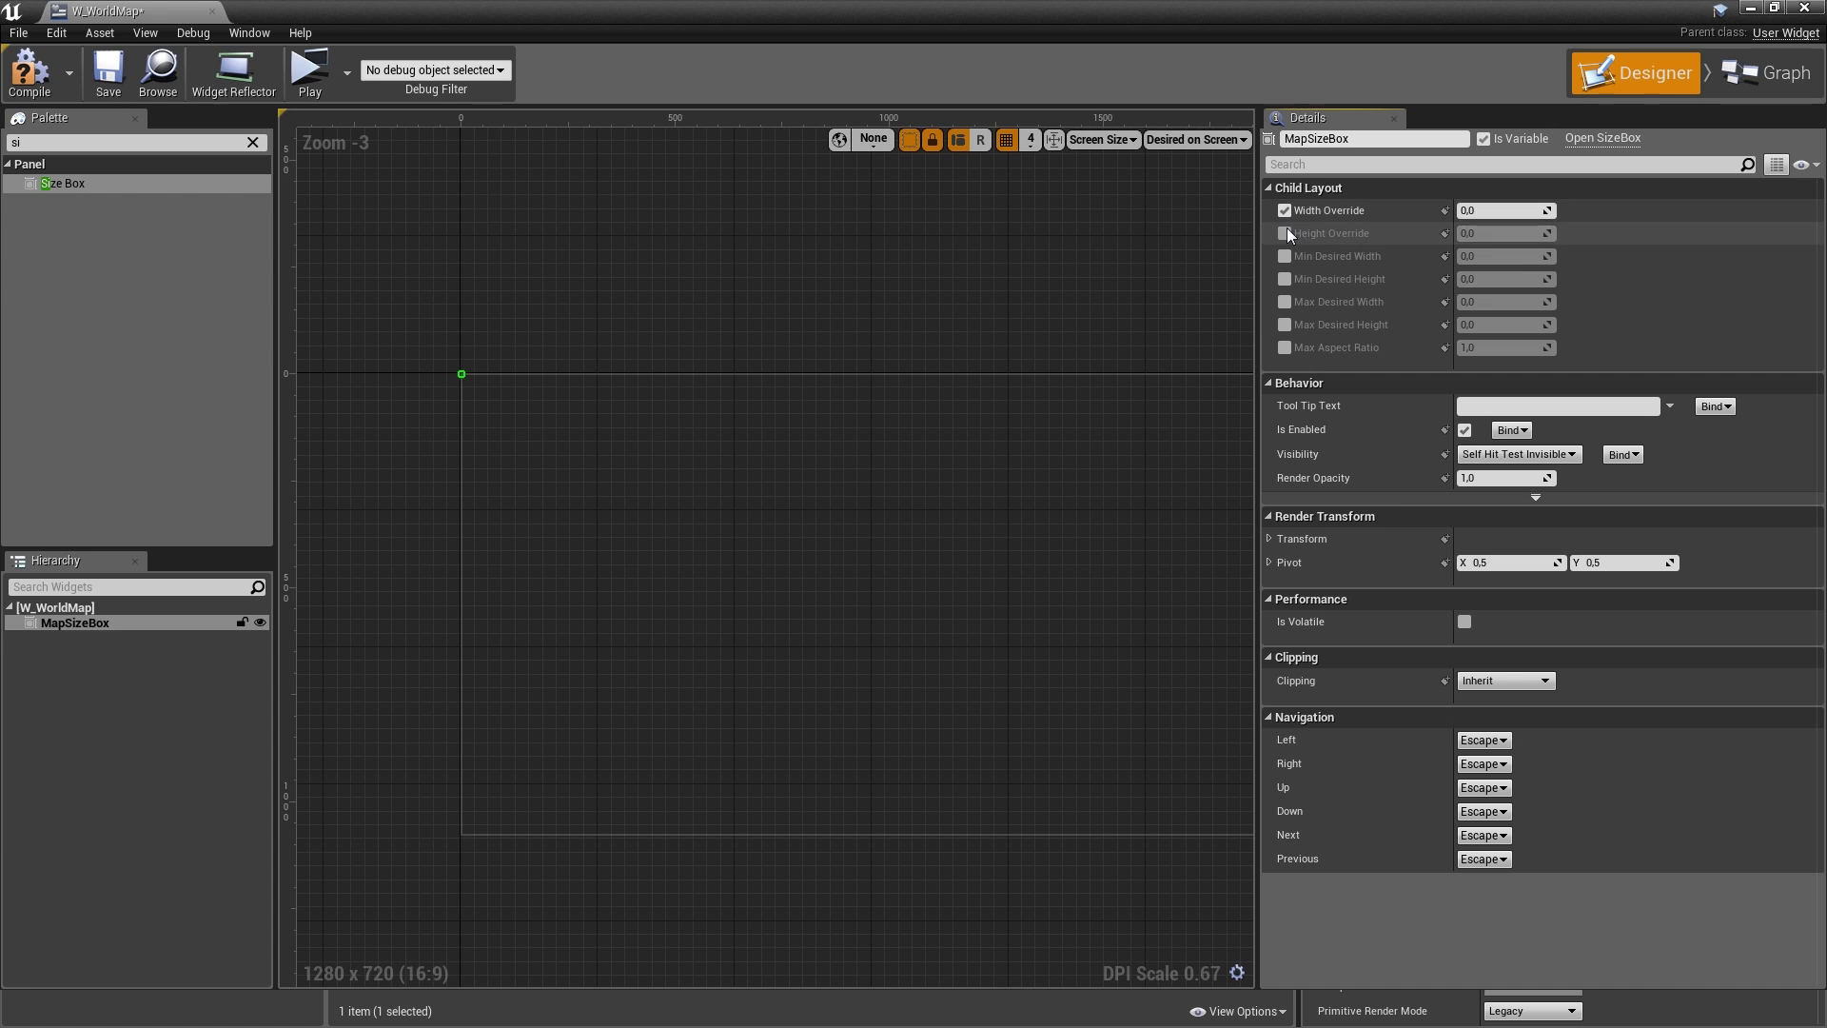
click(1285, 233)
click(1499, 210)
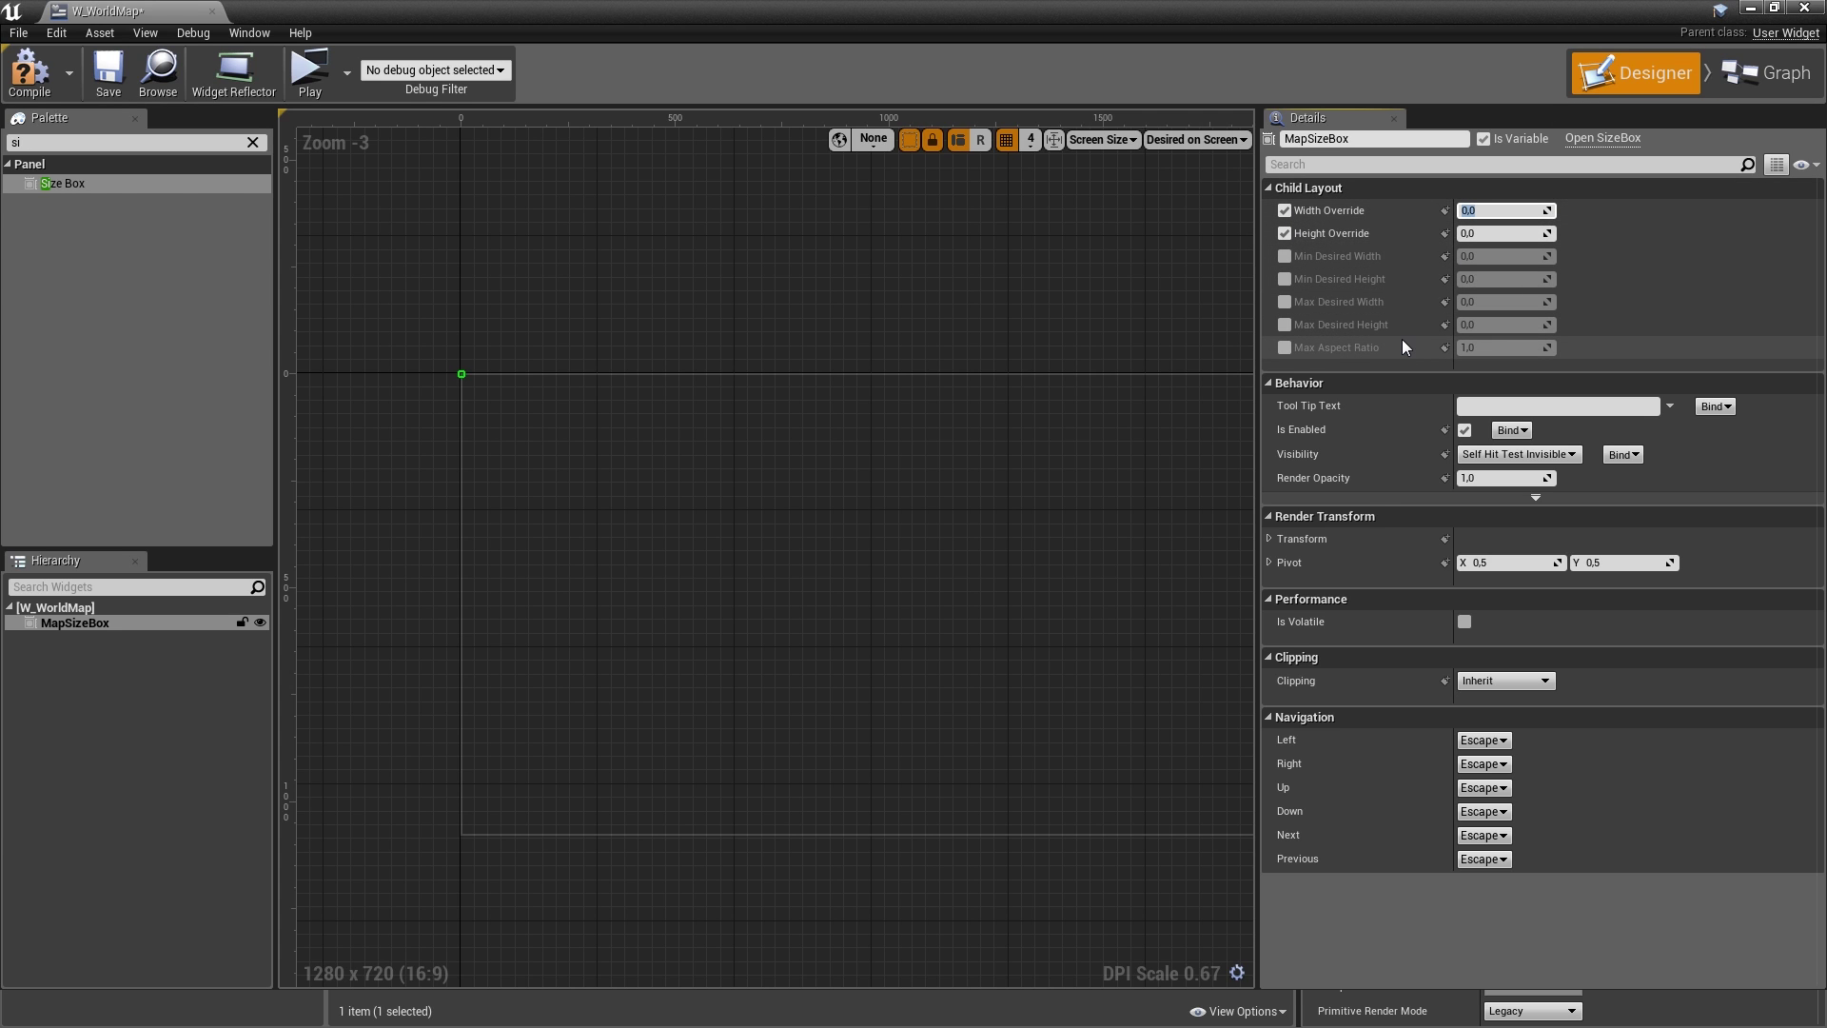
text(1080)
key(Return)
click(1490, 234)
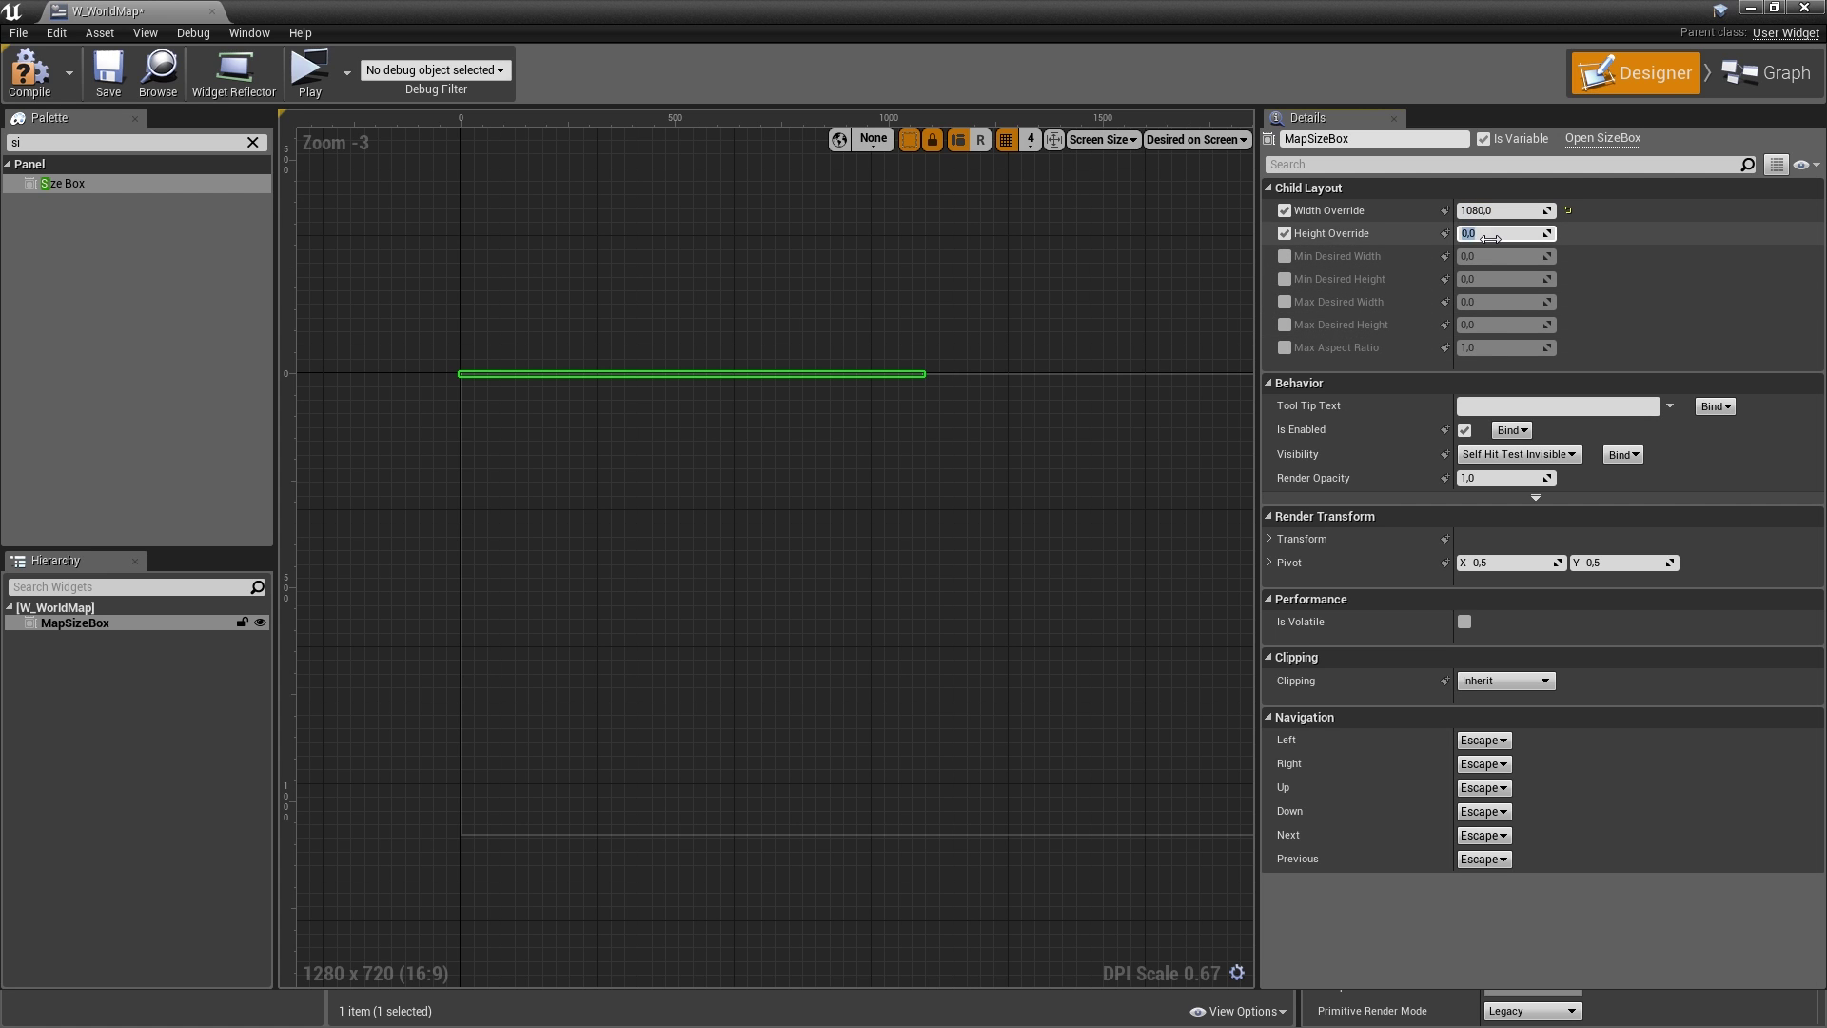
text(1080)
key(Return)
- Add an Overlay inside MapSizeBox, name it MapOverlay and make it a variable
click(73, 145)
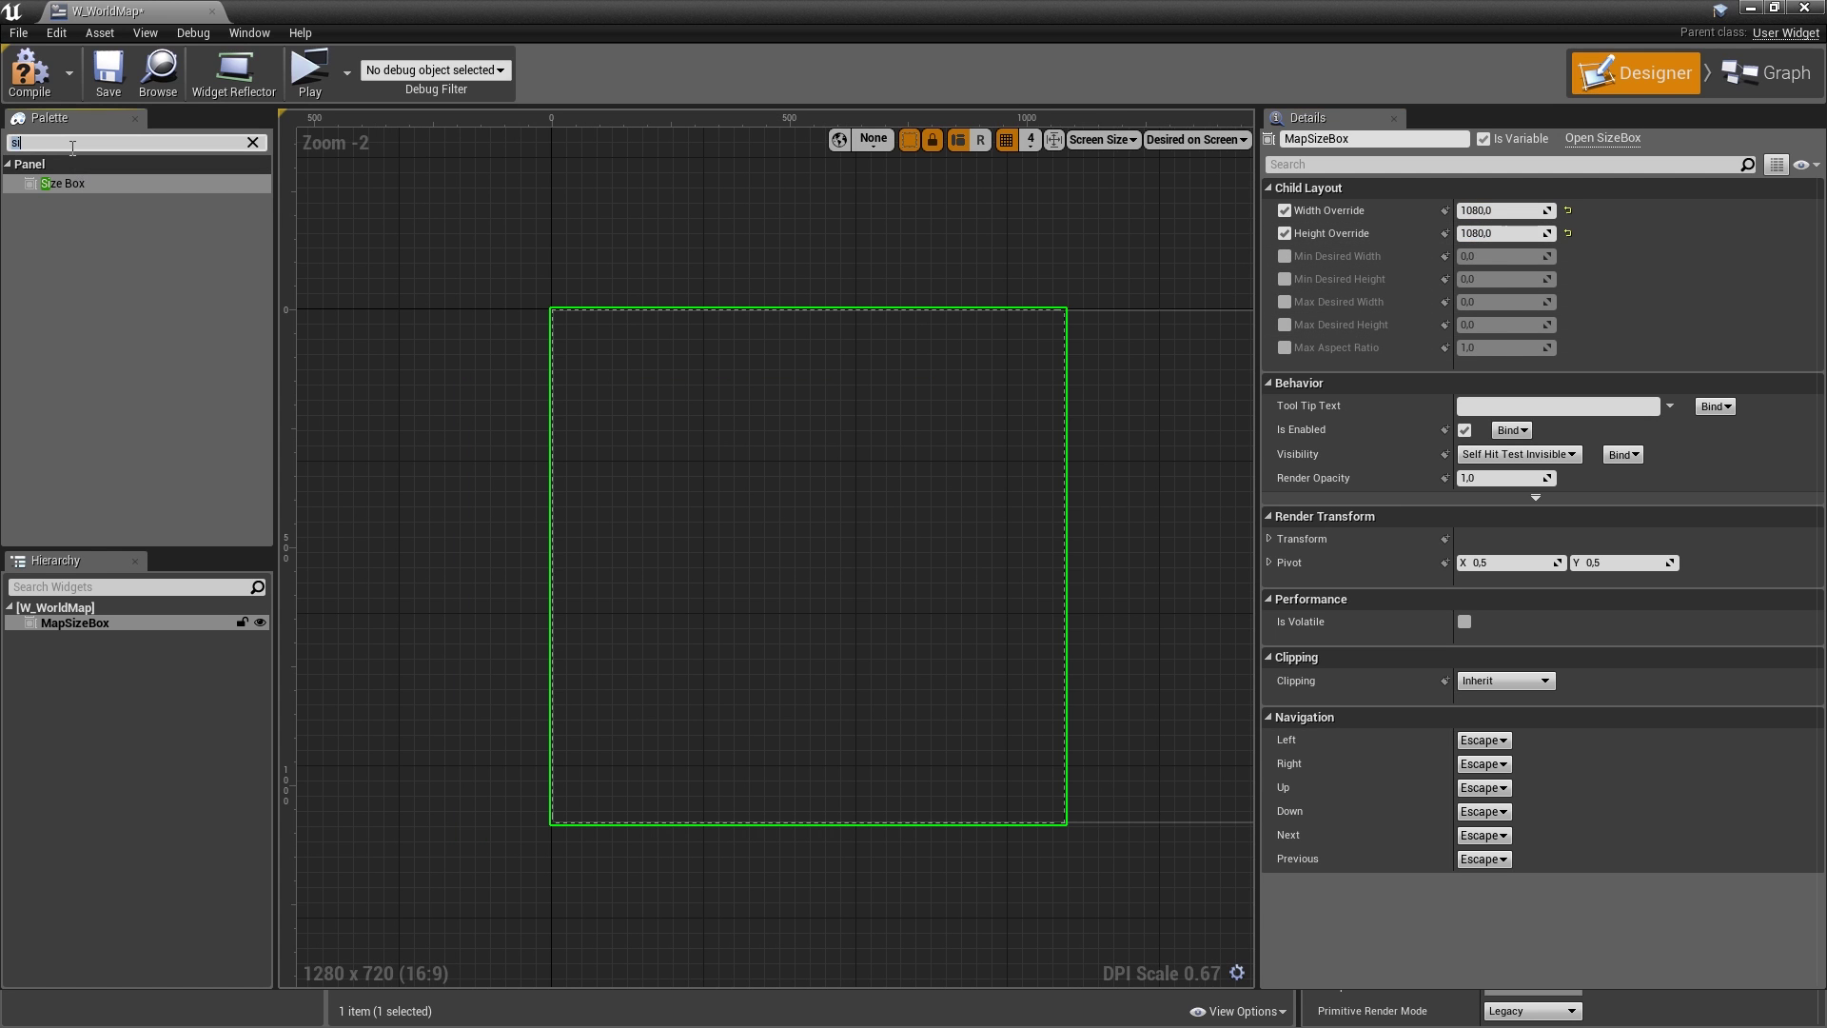
text(si)
key(BackSpace)
key(BackSpace)
text(overla)
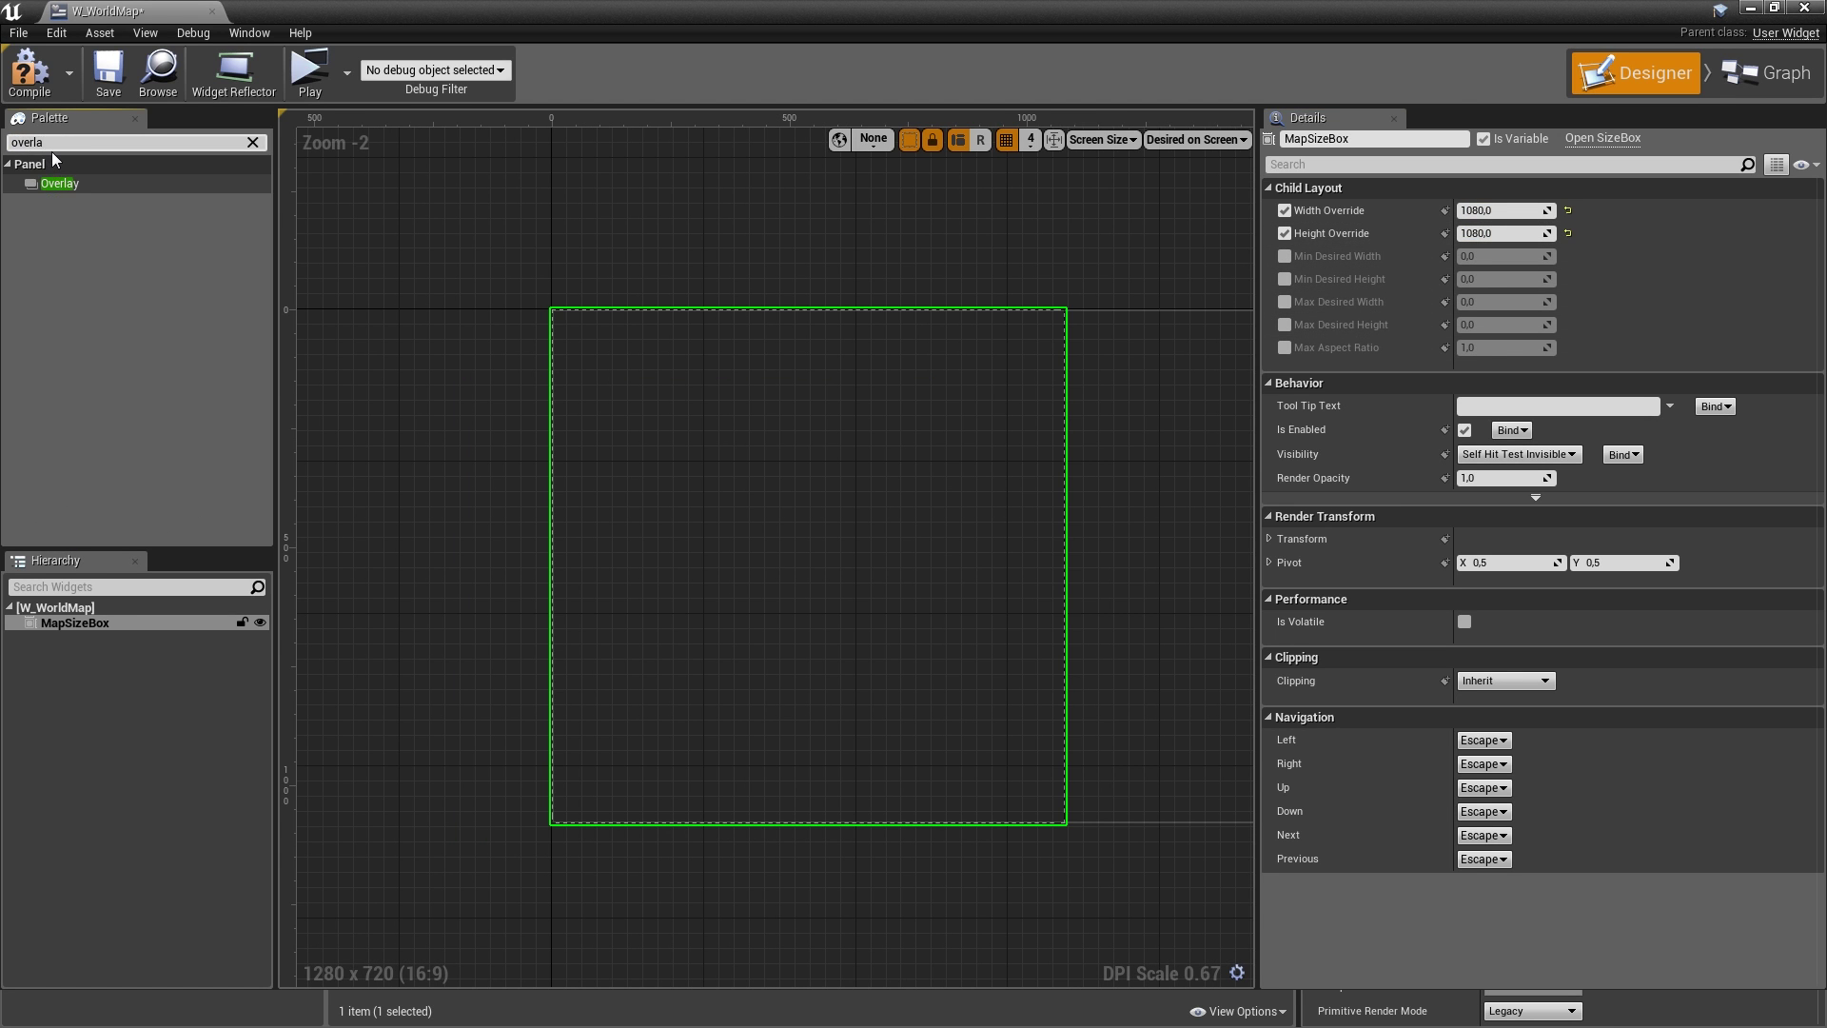
drag(57, 182, 83, 624)
click(1424, 139)
text(Map)
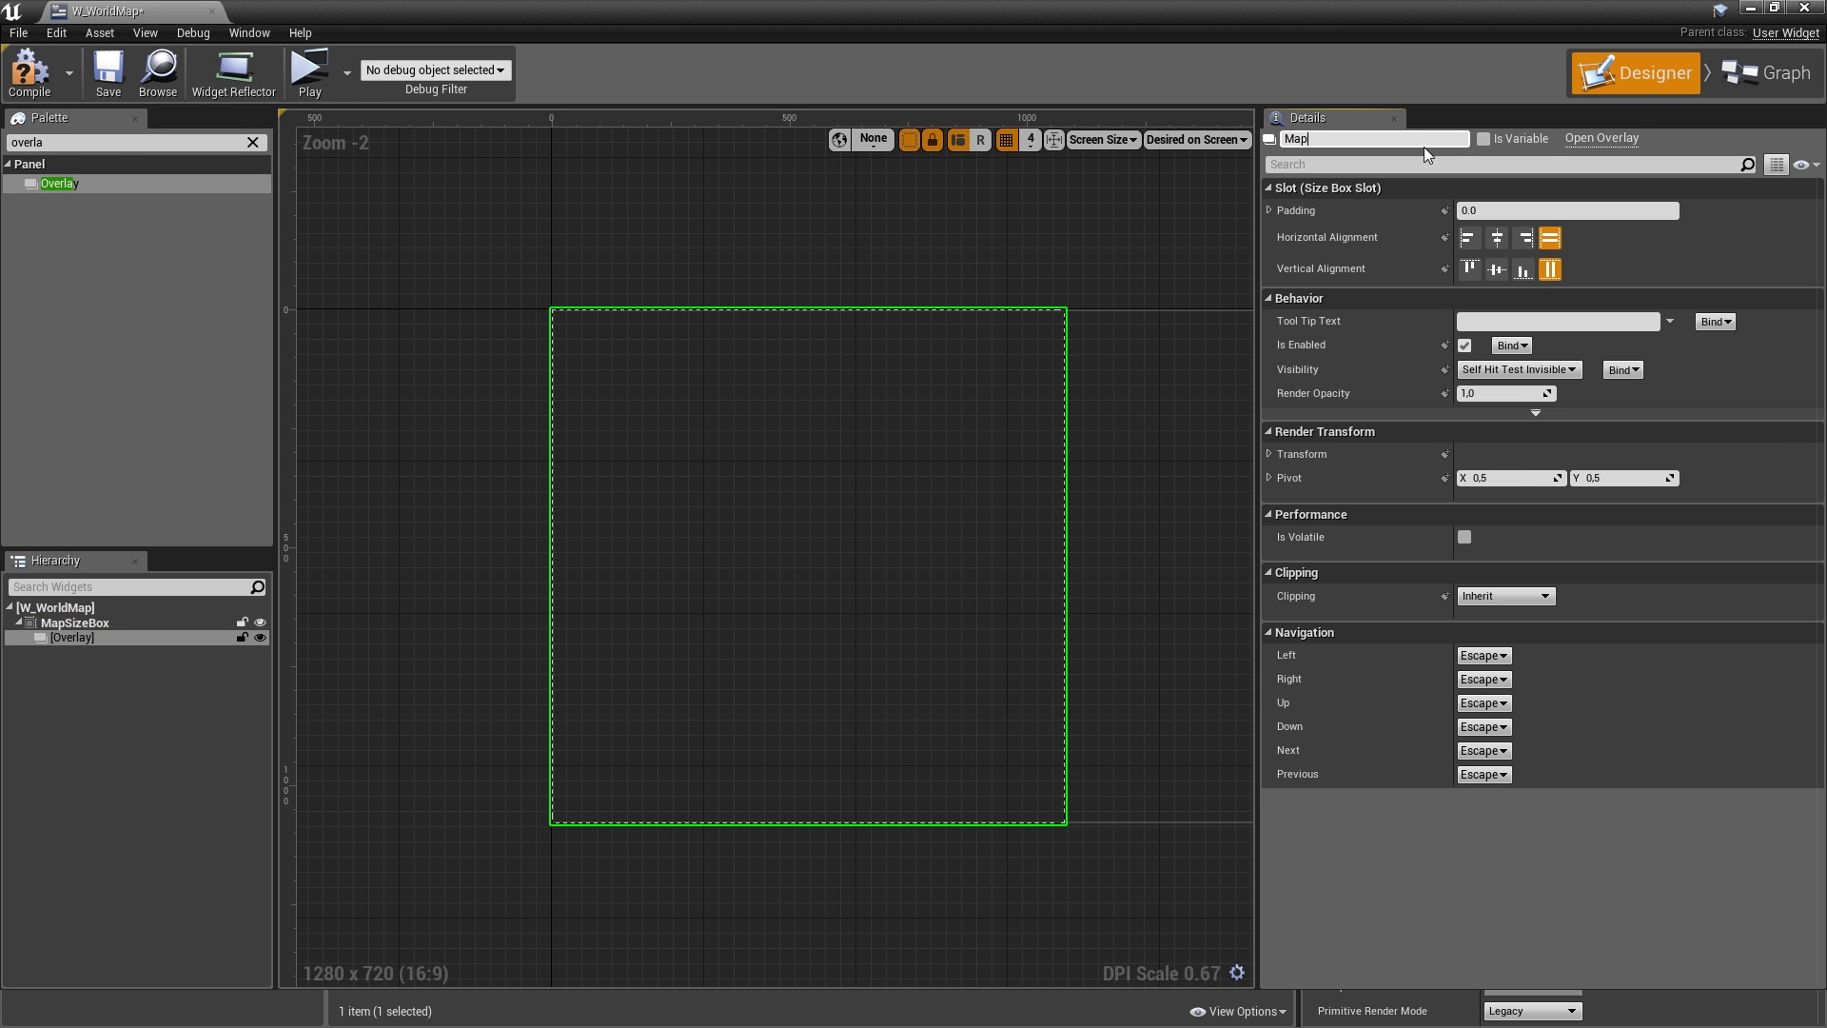
text(Overlay)
key(Return)
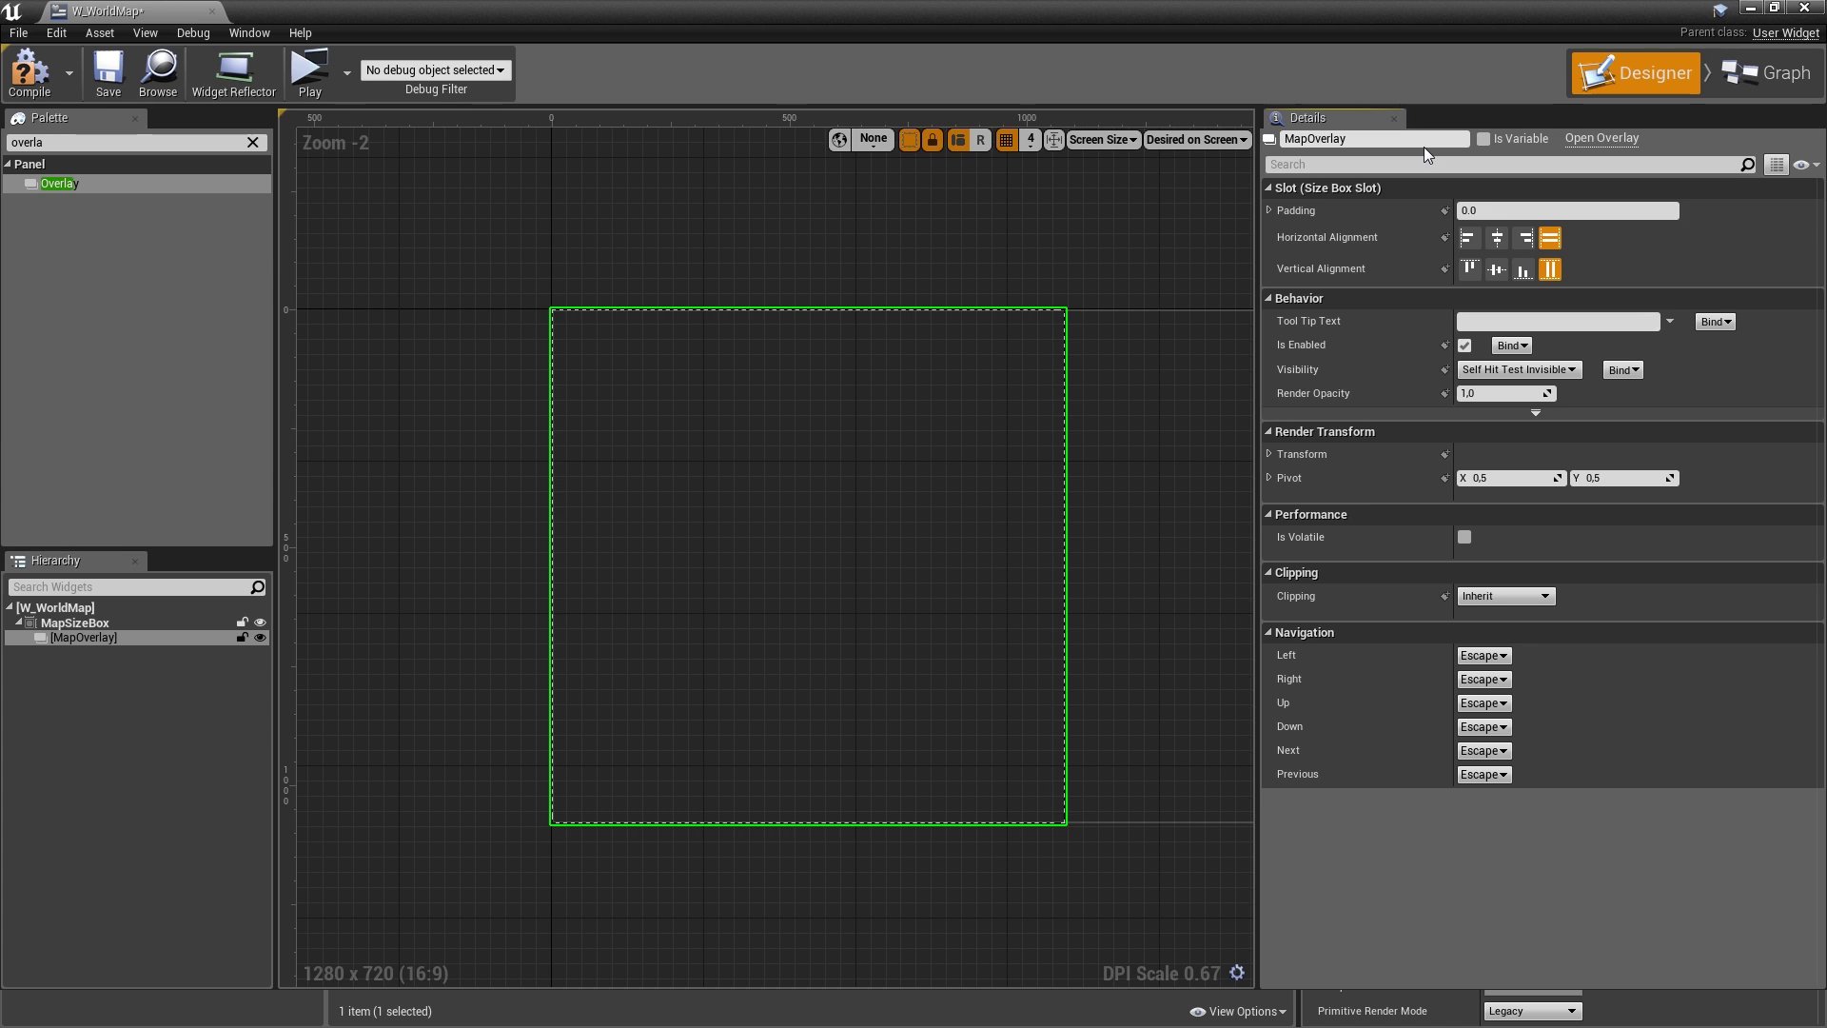
click(1483, 139)
- Add an Image named Background inside MapOverlay and set its horizontal and vertical alignment to fill
right_drag(893, 517, 971, 495)
right_drag(858, 517, 843, 522)
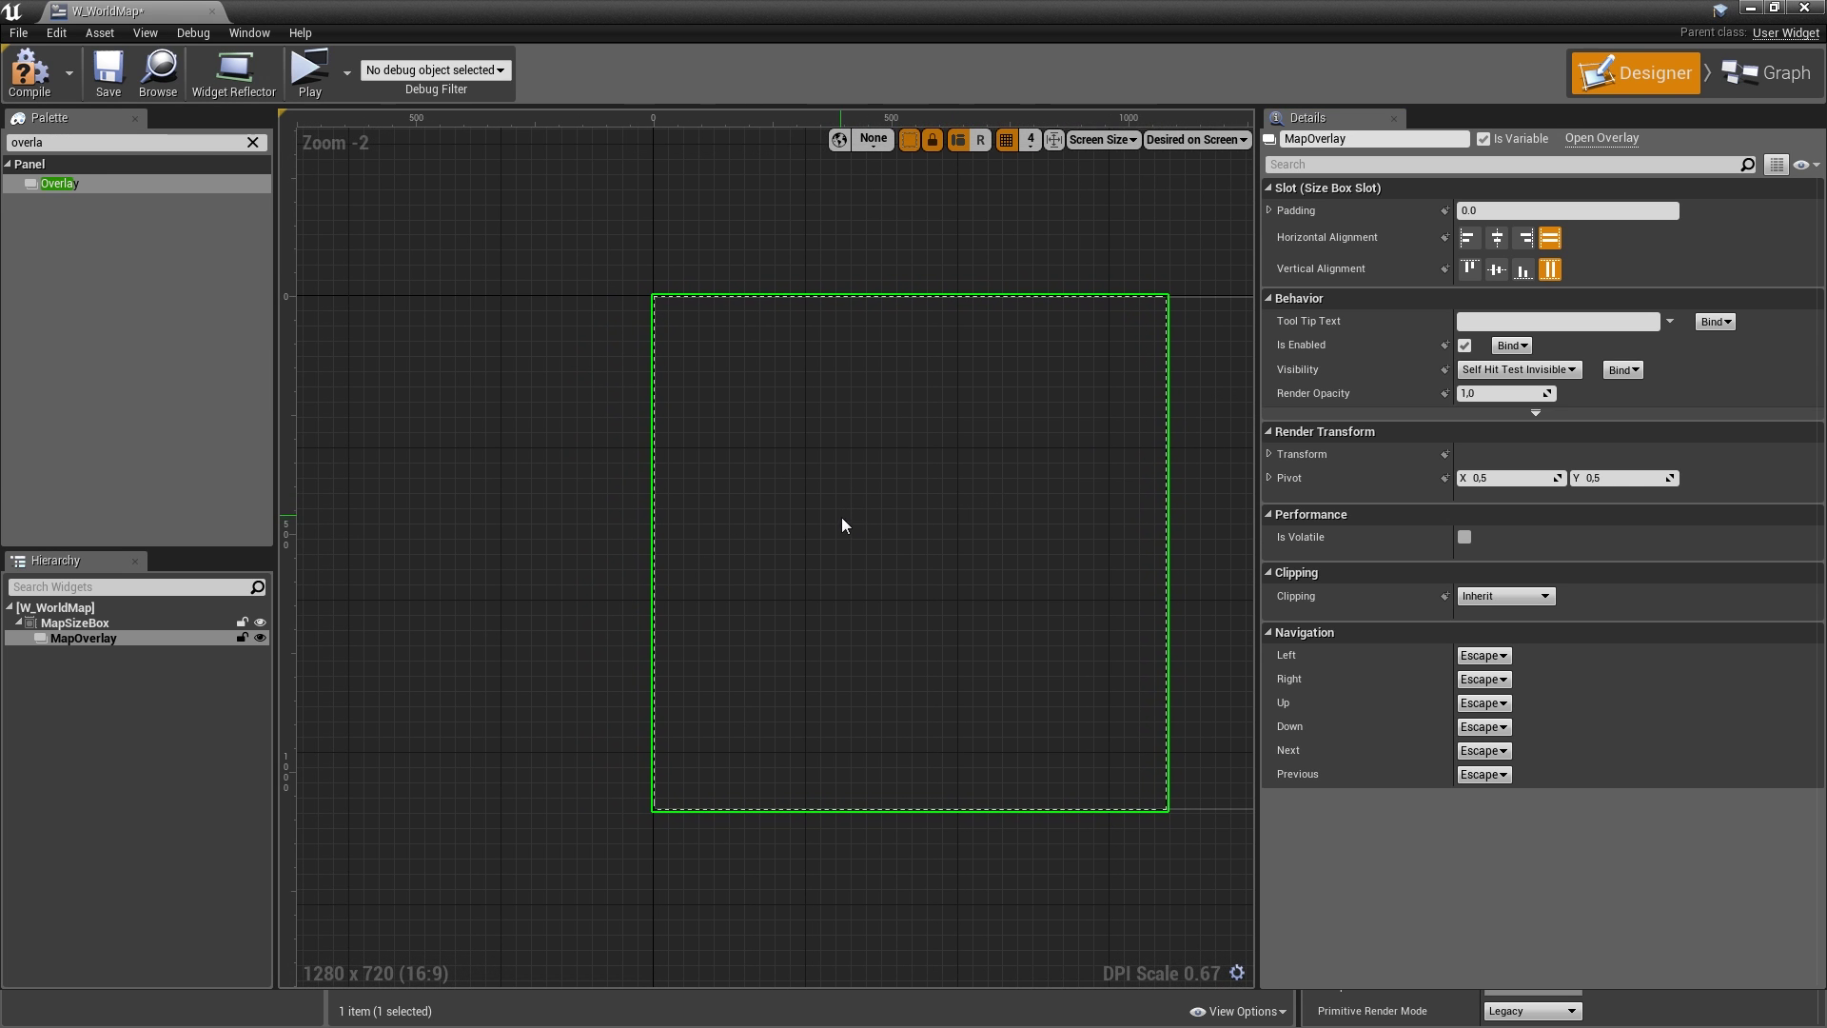
click(77, 143)
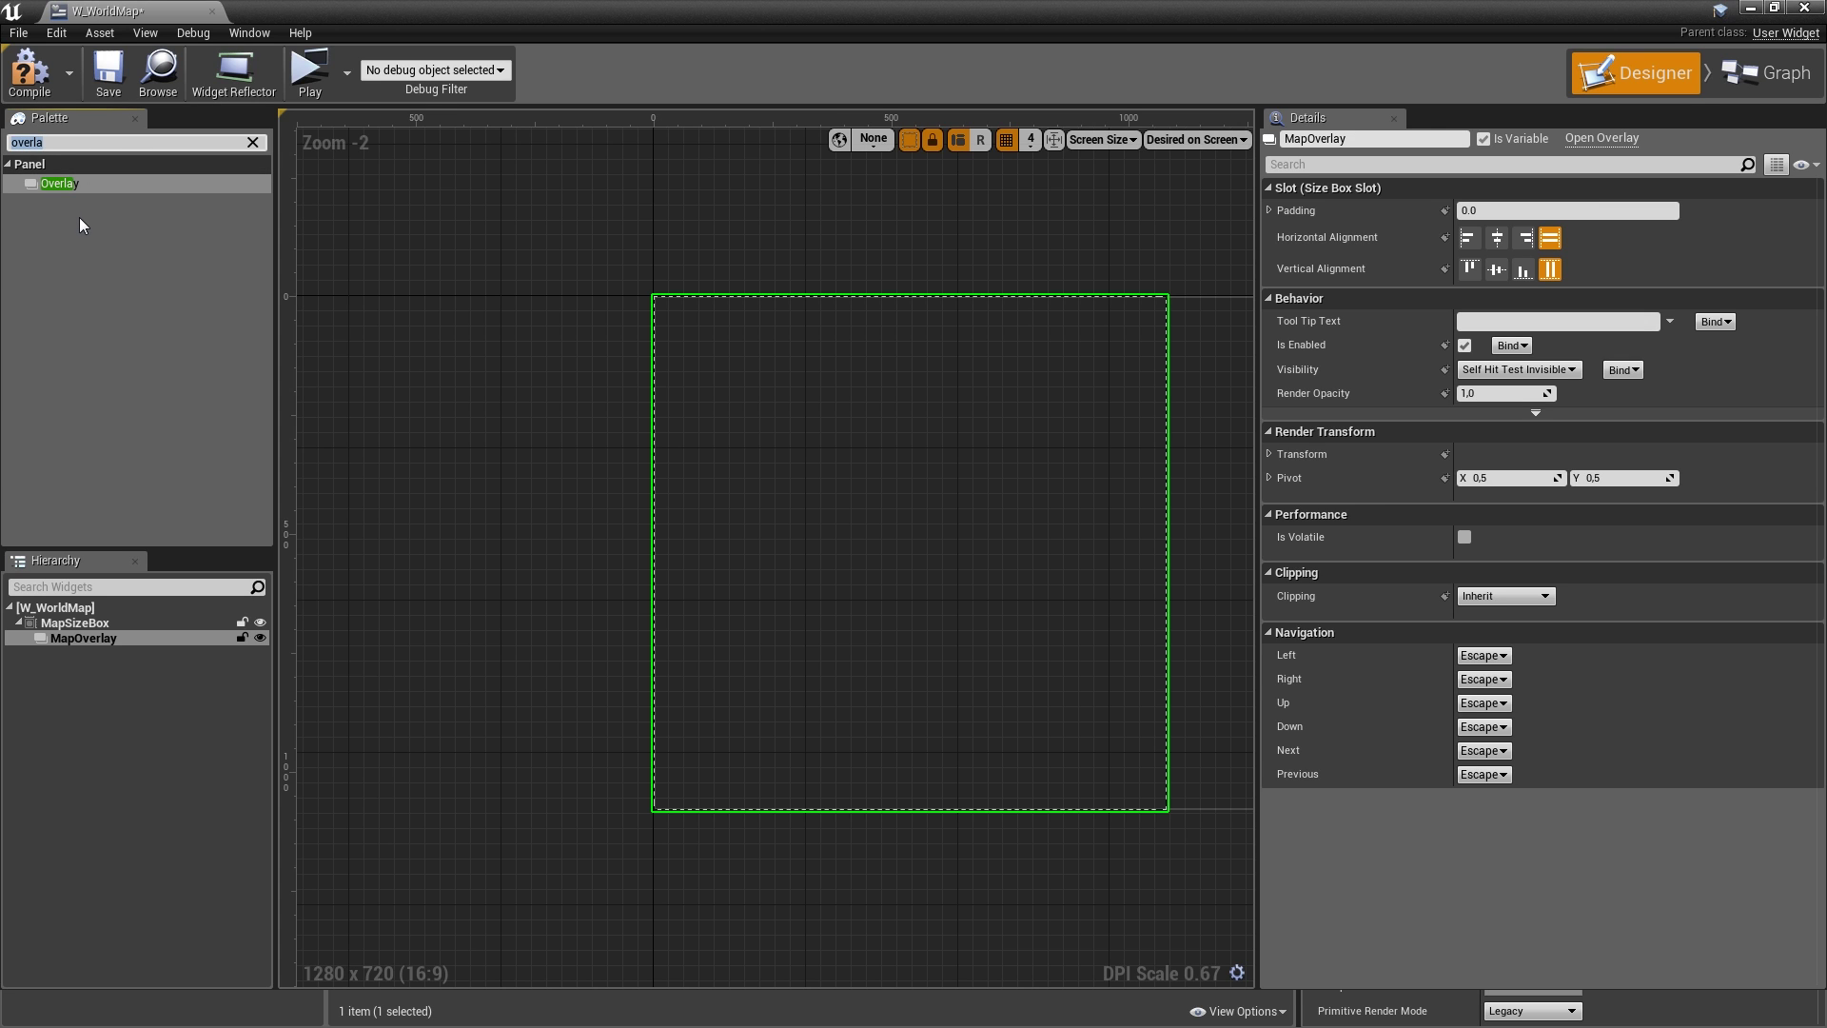
text(imag)
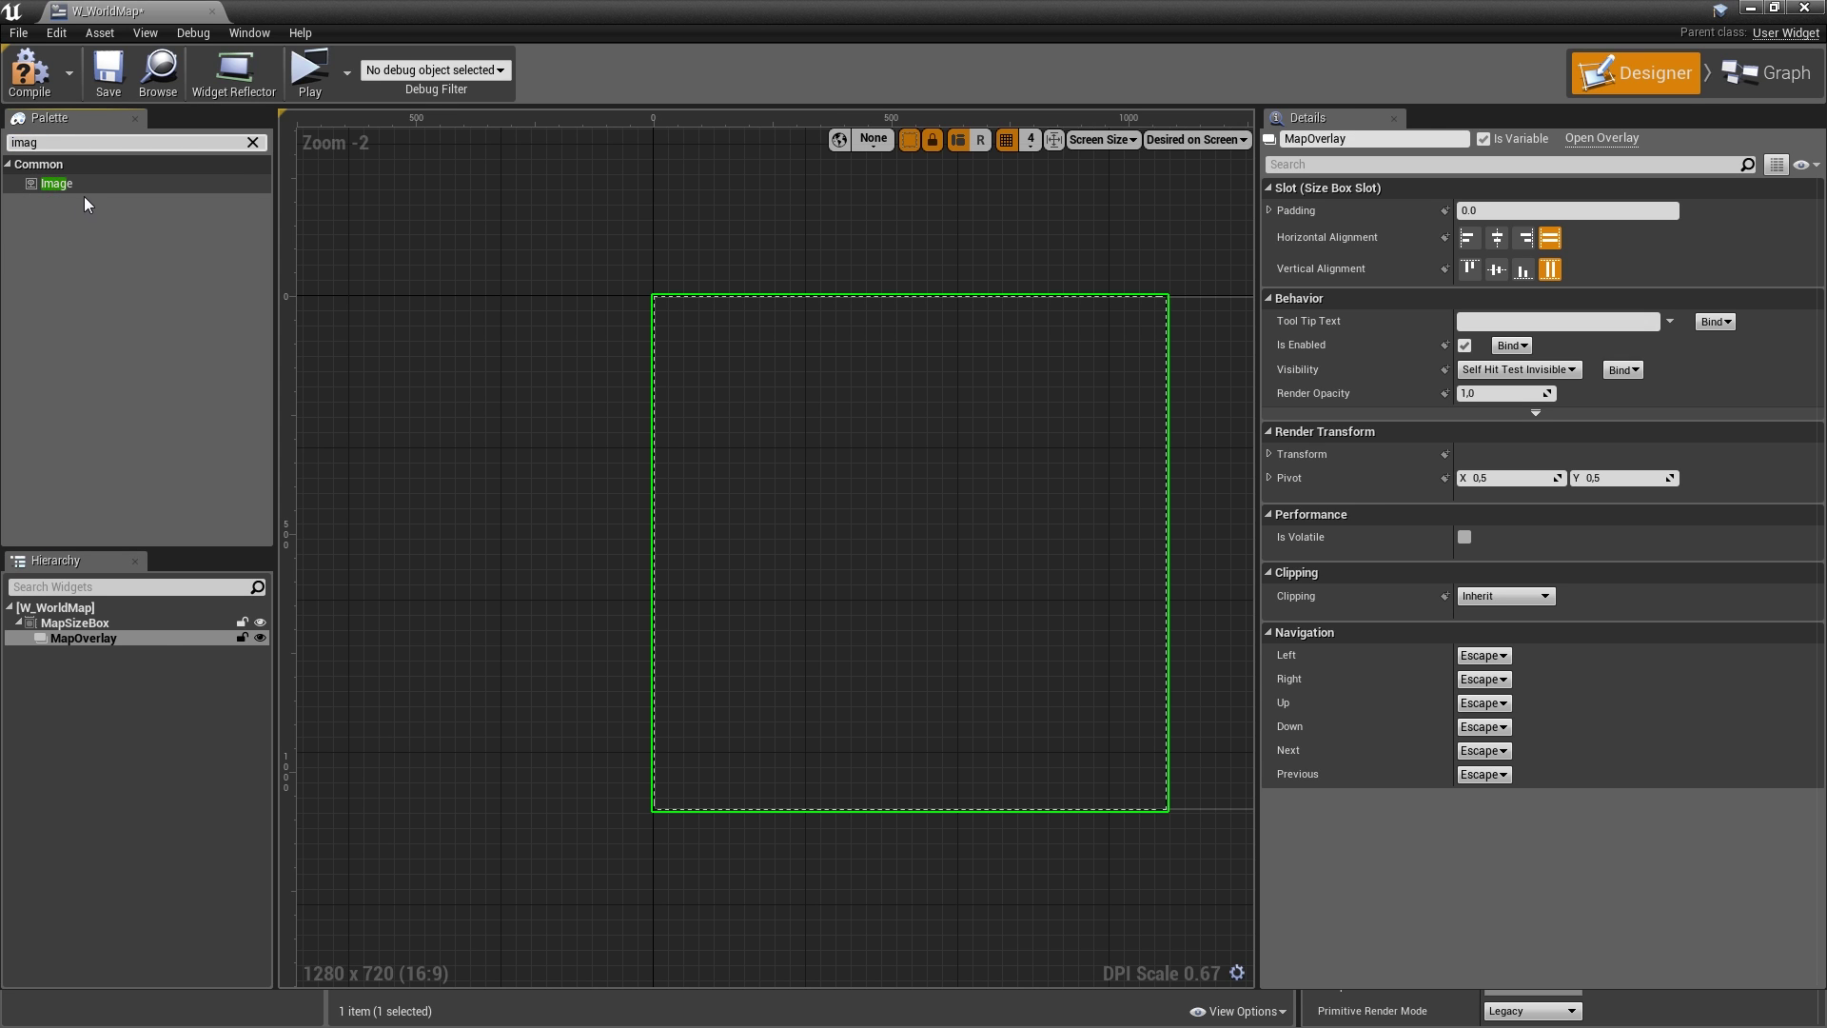
click(86, 190)
drag(156, 636, 150, 633)
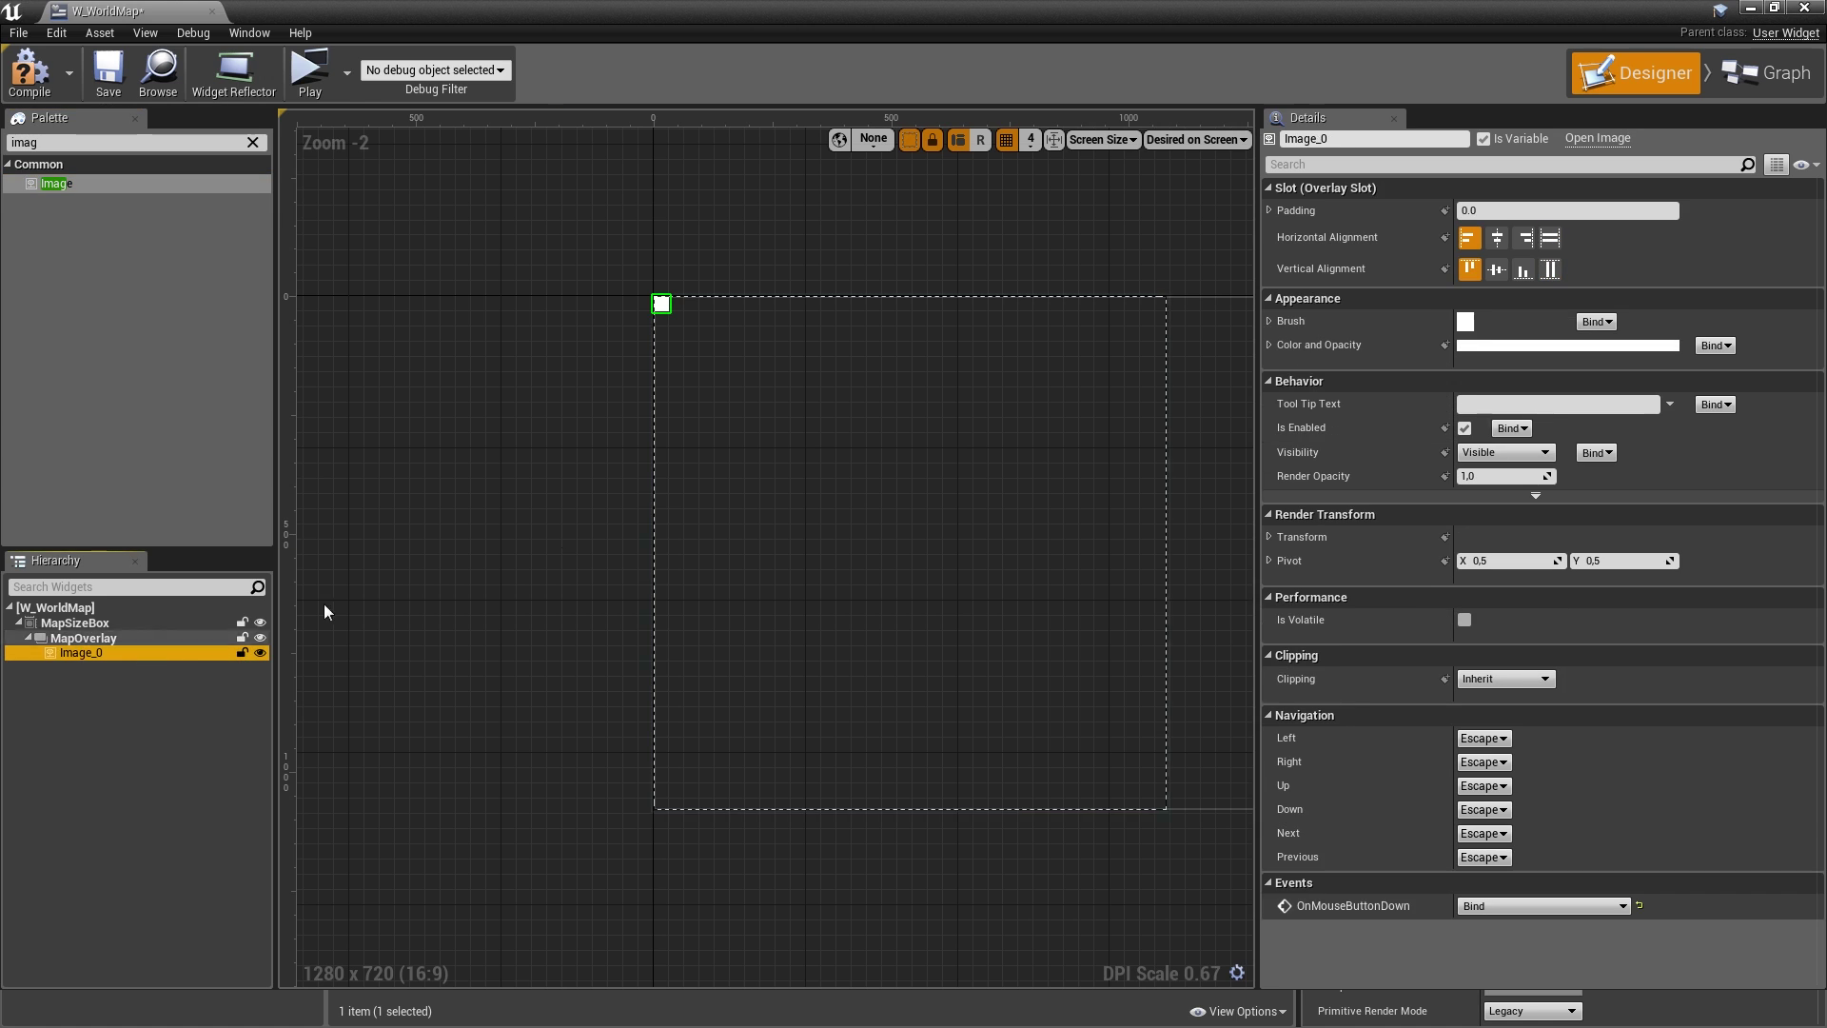
click(1383, 138)
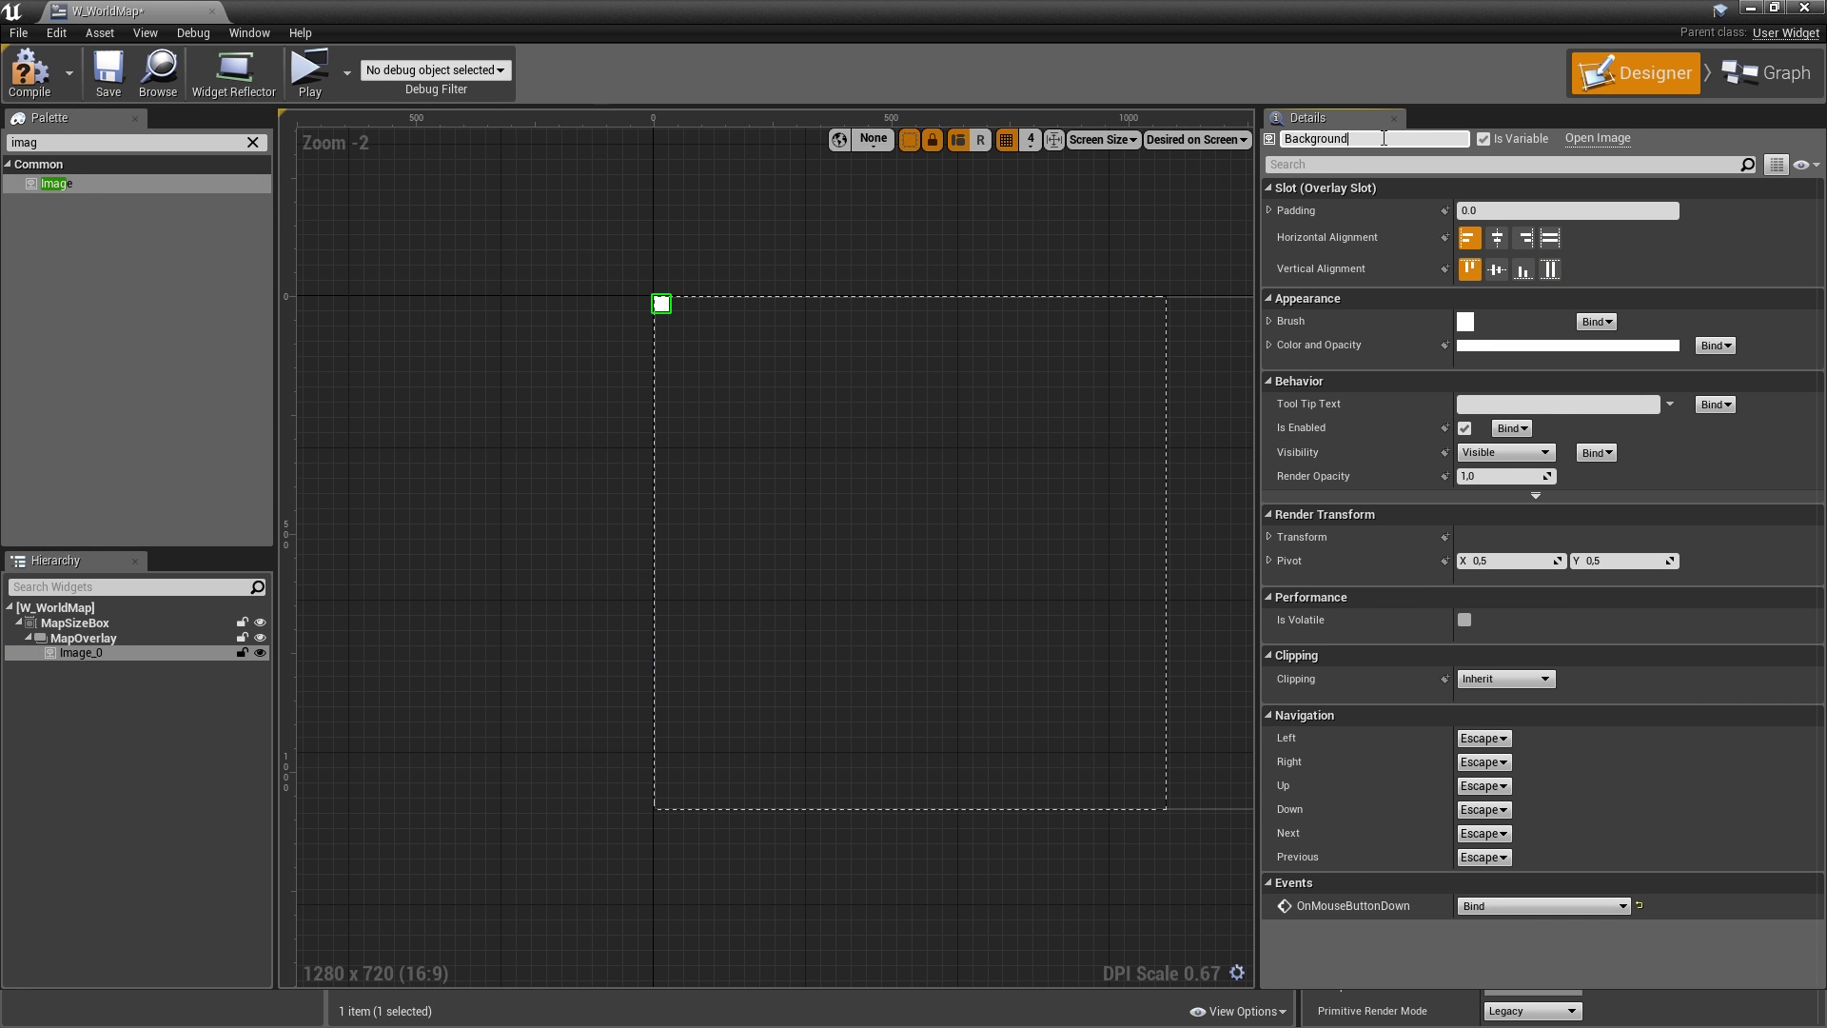
text(Background)
key(Return)
click(1550, 237)
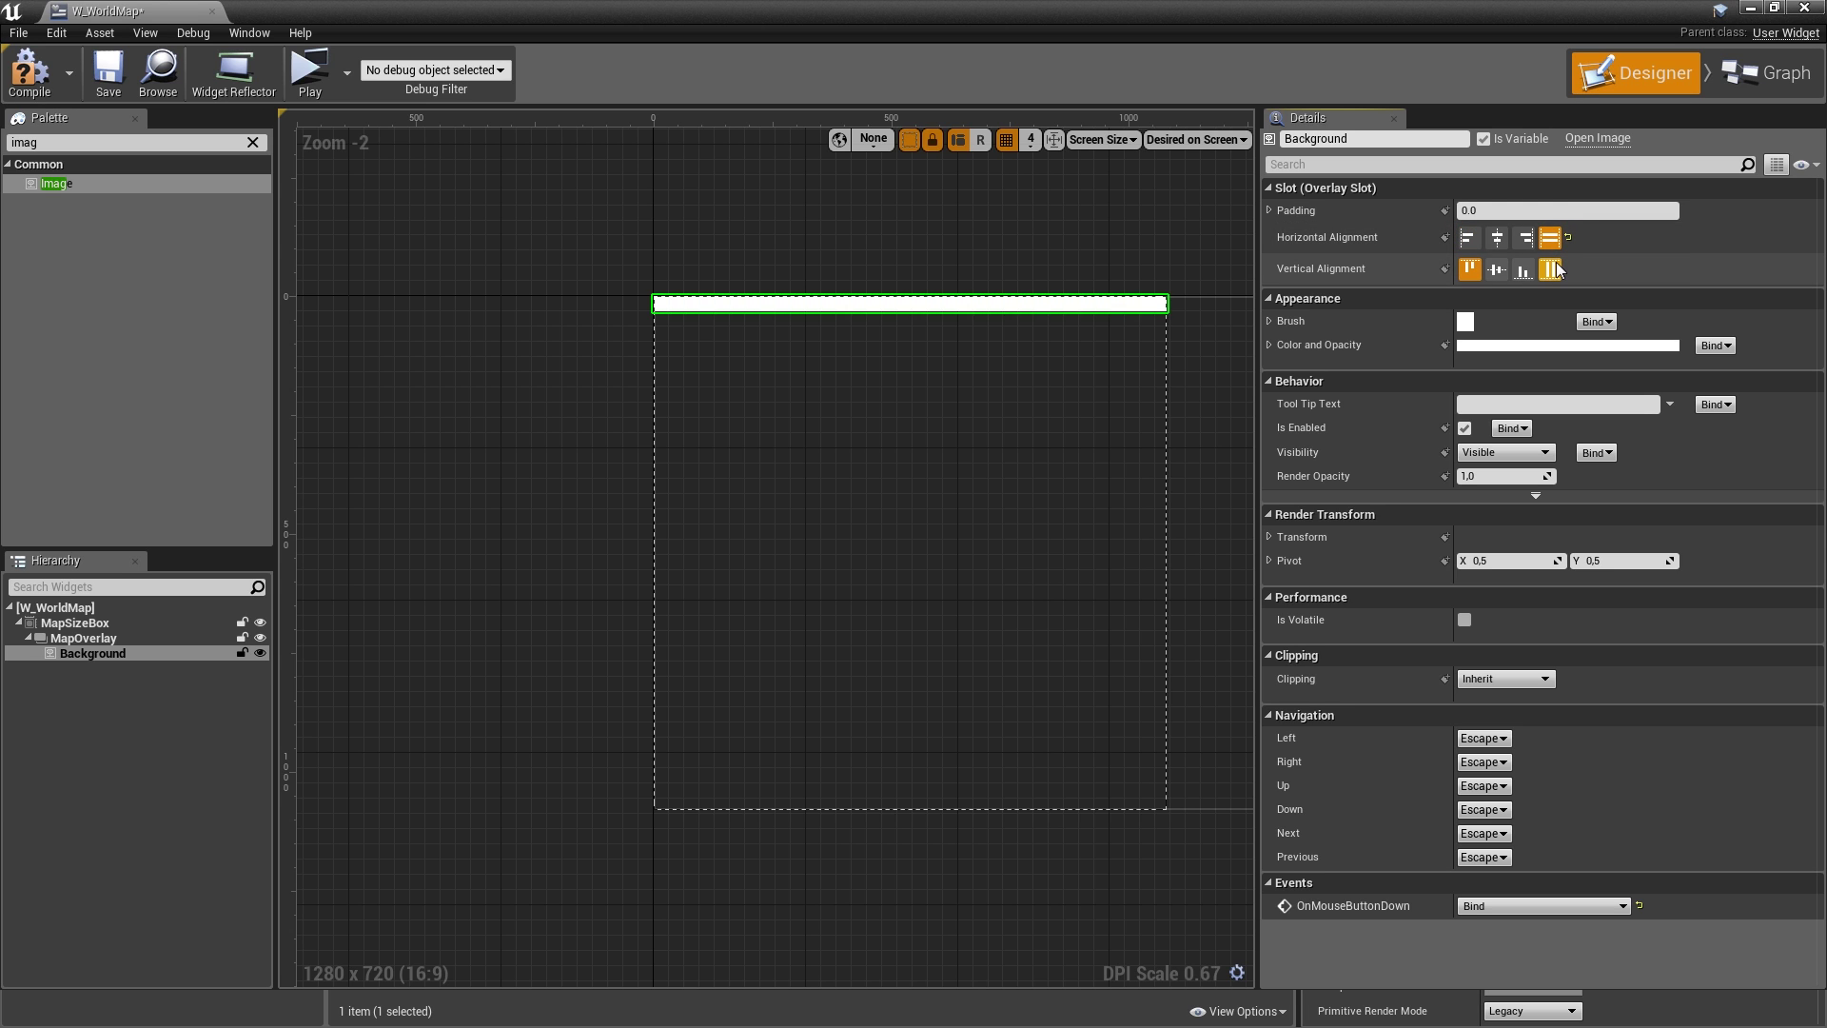
click(1551, 269)
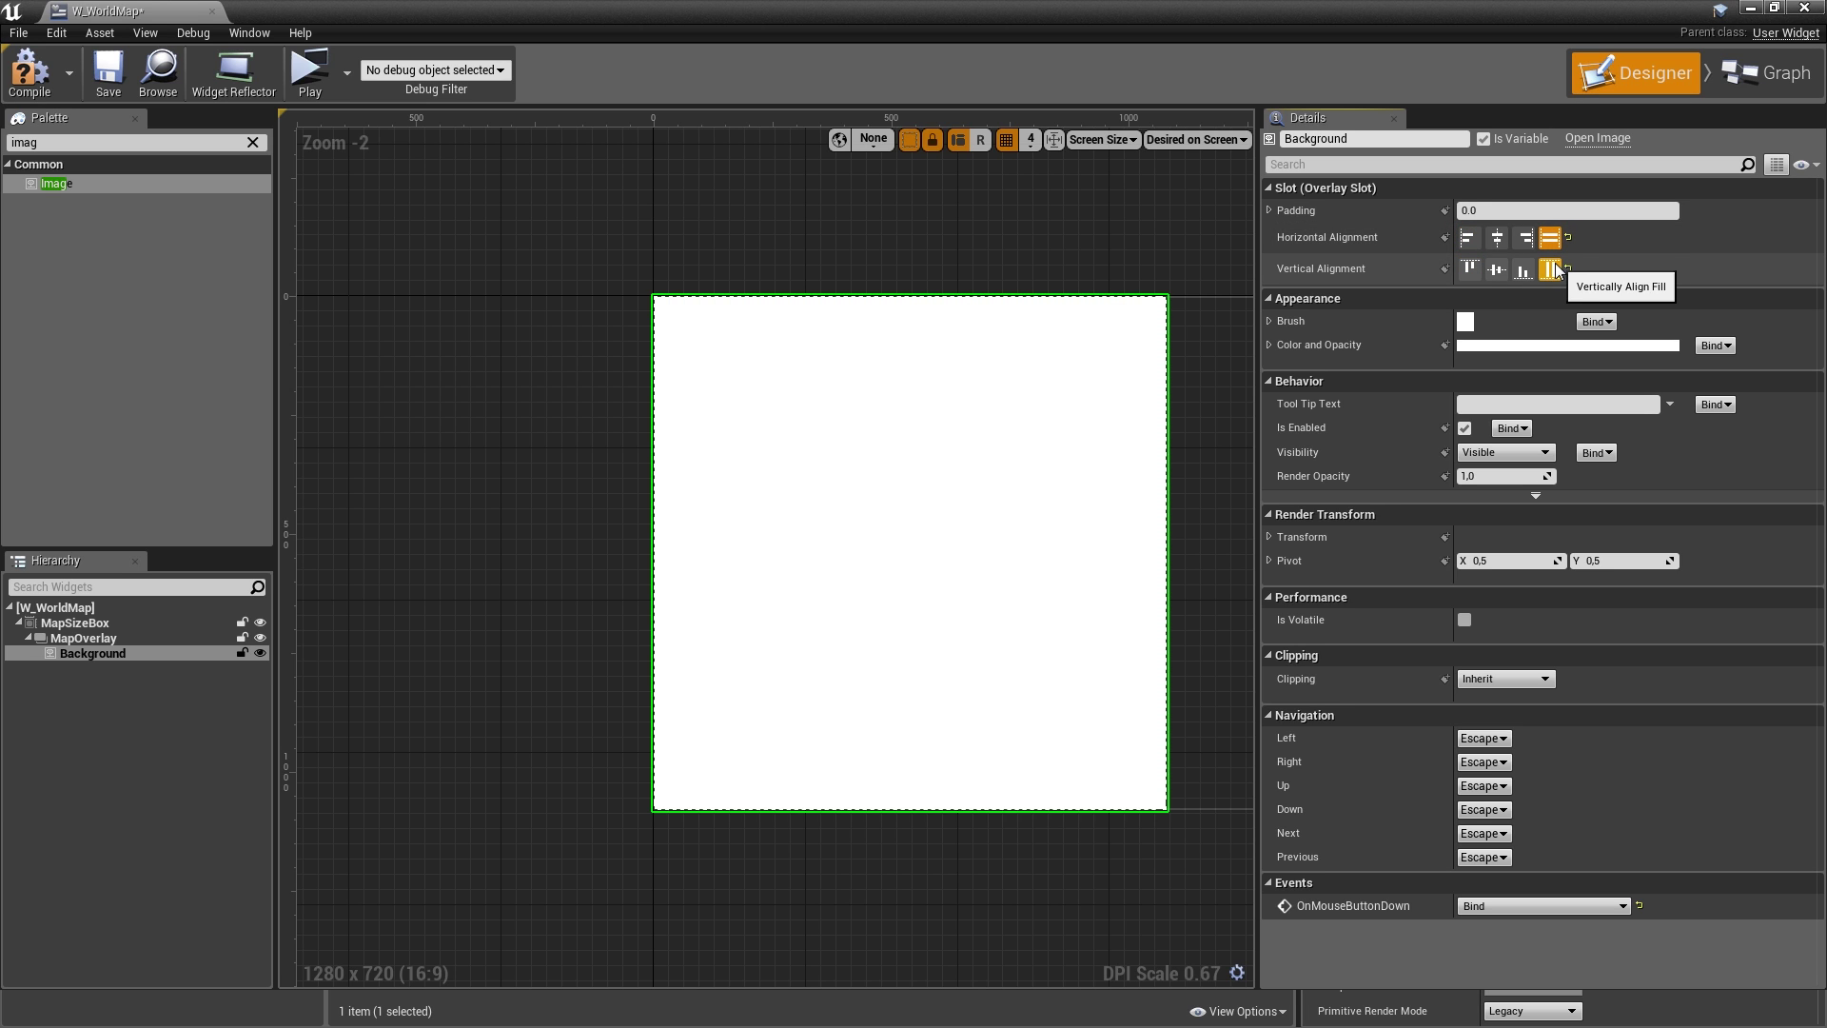
- Assign the MapImage texture to the Background image's brush, then compile and save the widget
click(1269, 322)
click(1607, 360)
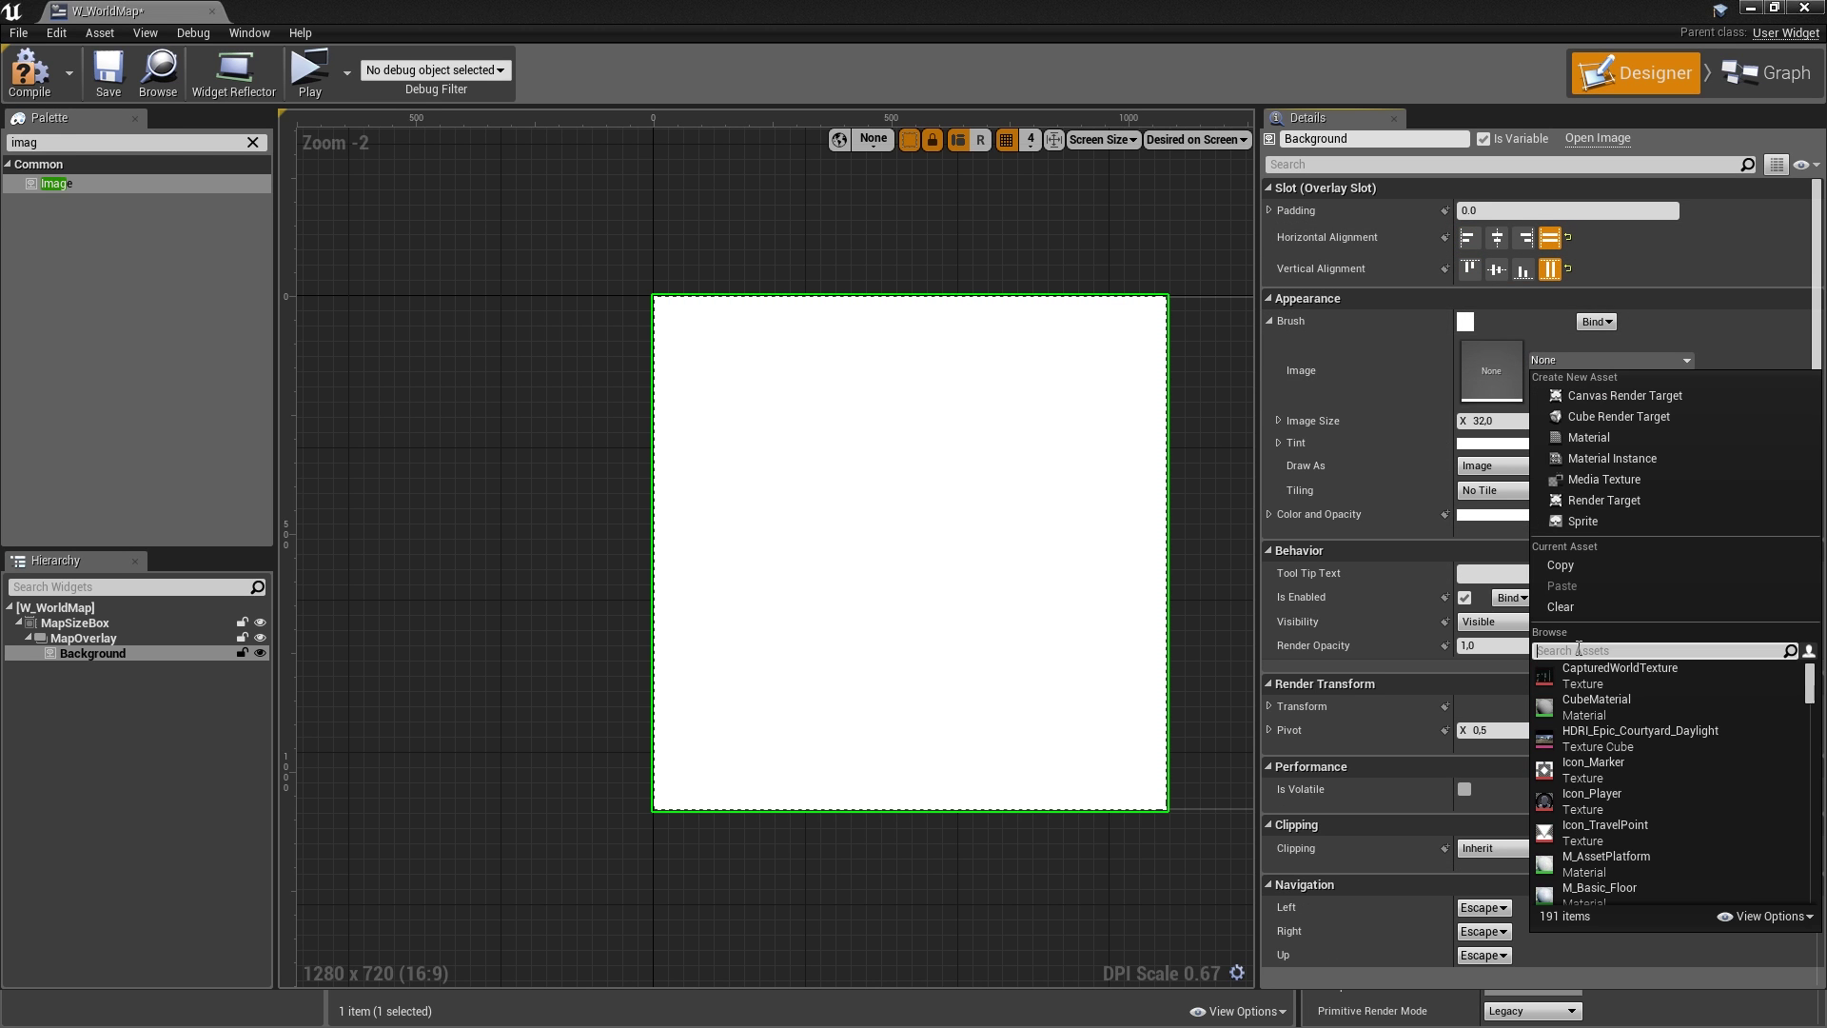
text(map)
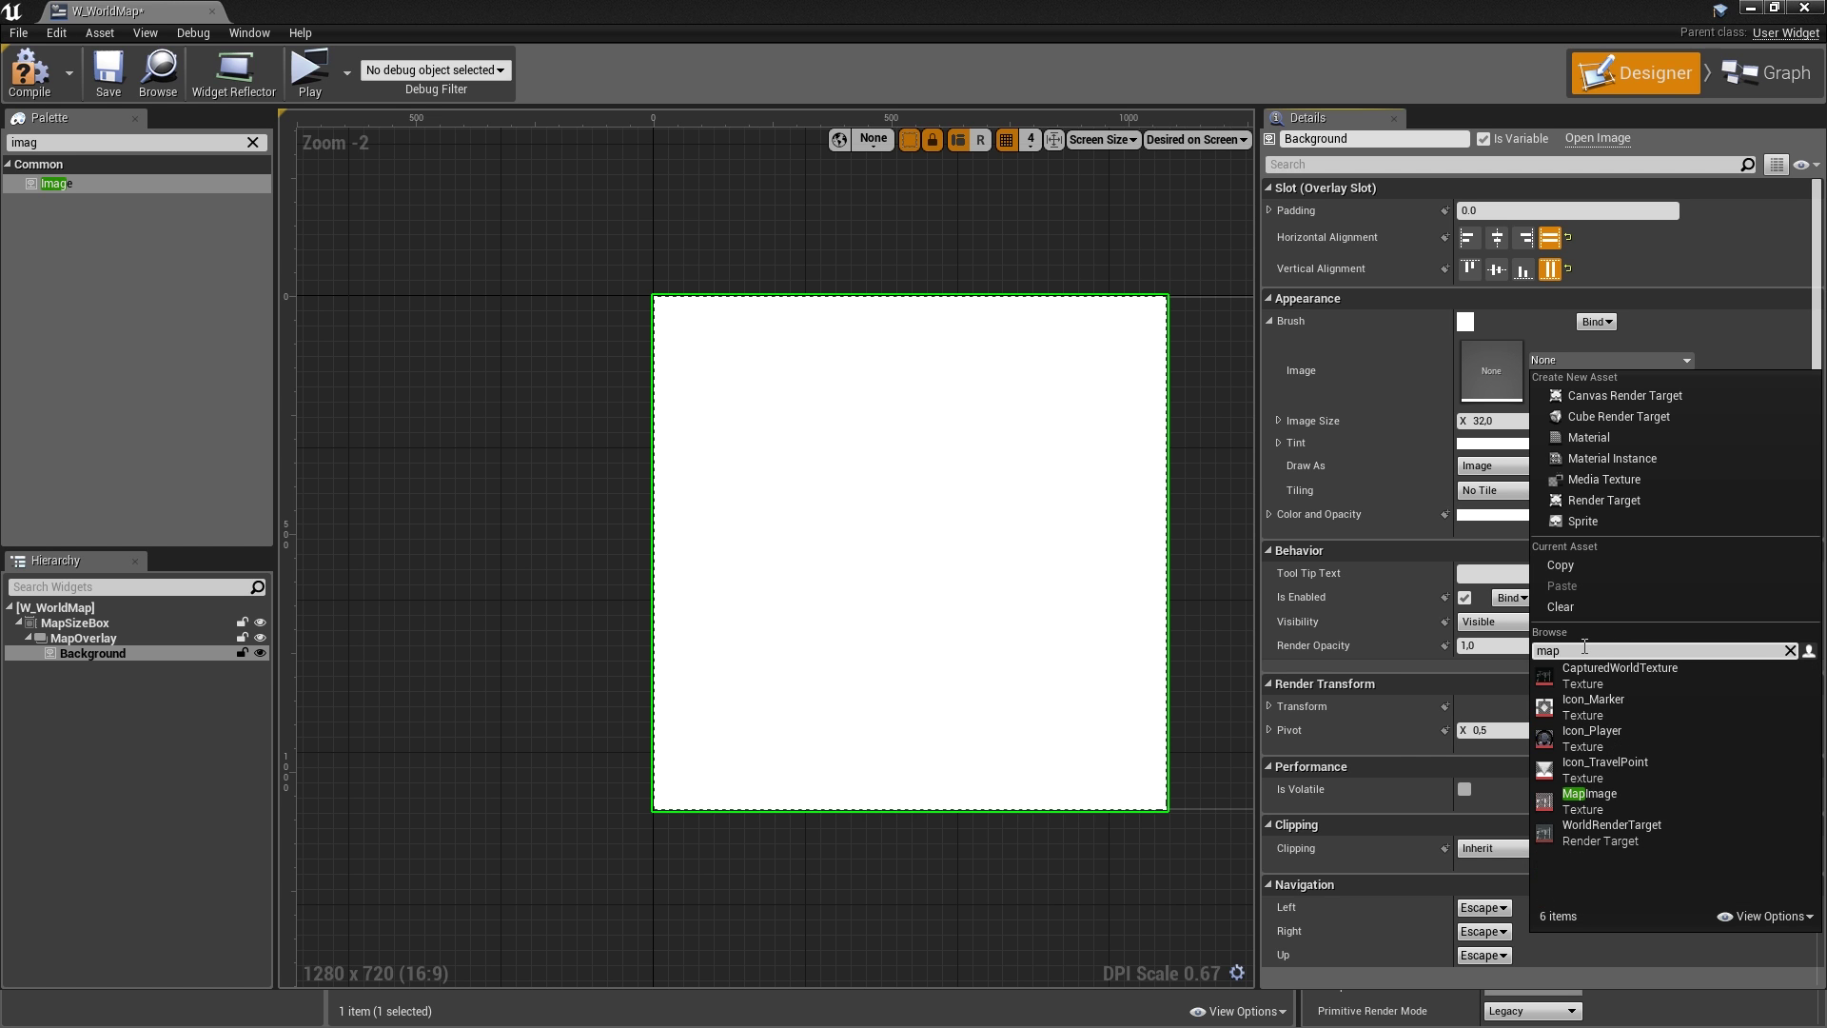
click(1654, 792)
scroll(944, 725, up, 1)
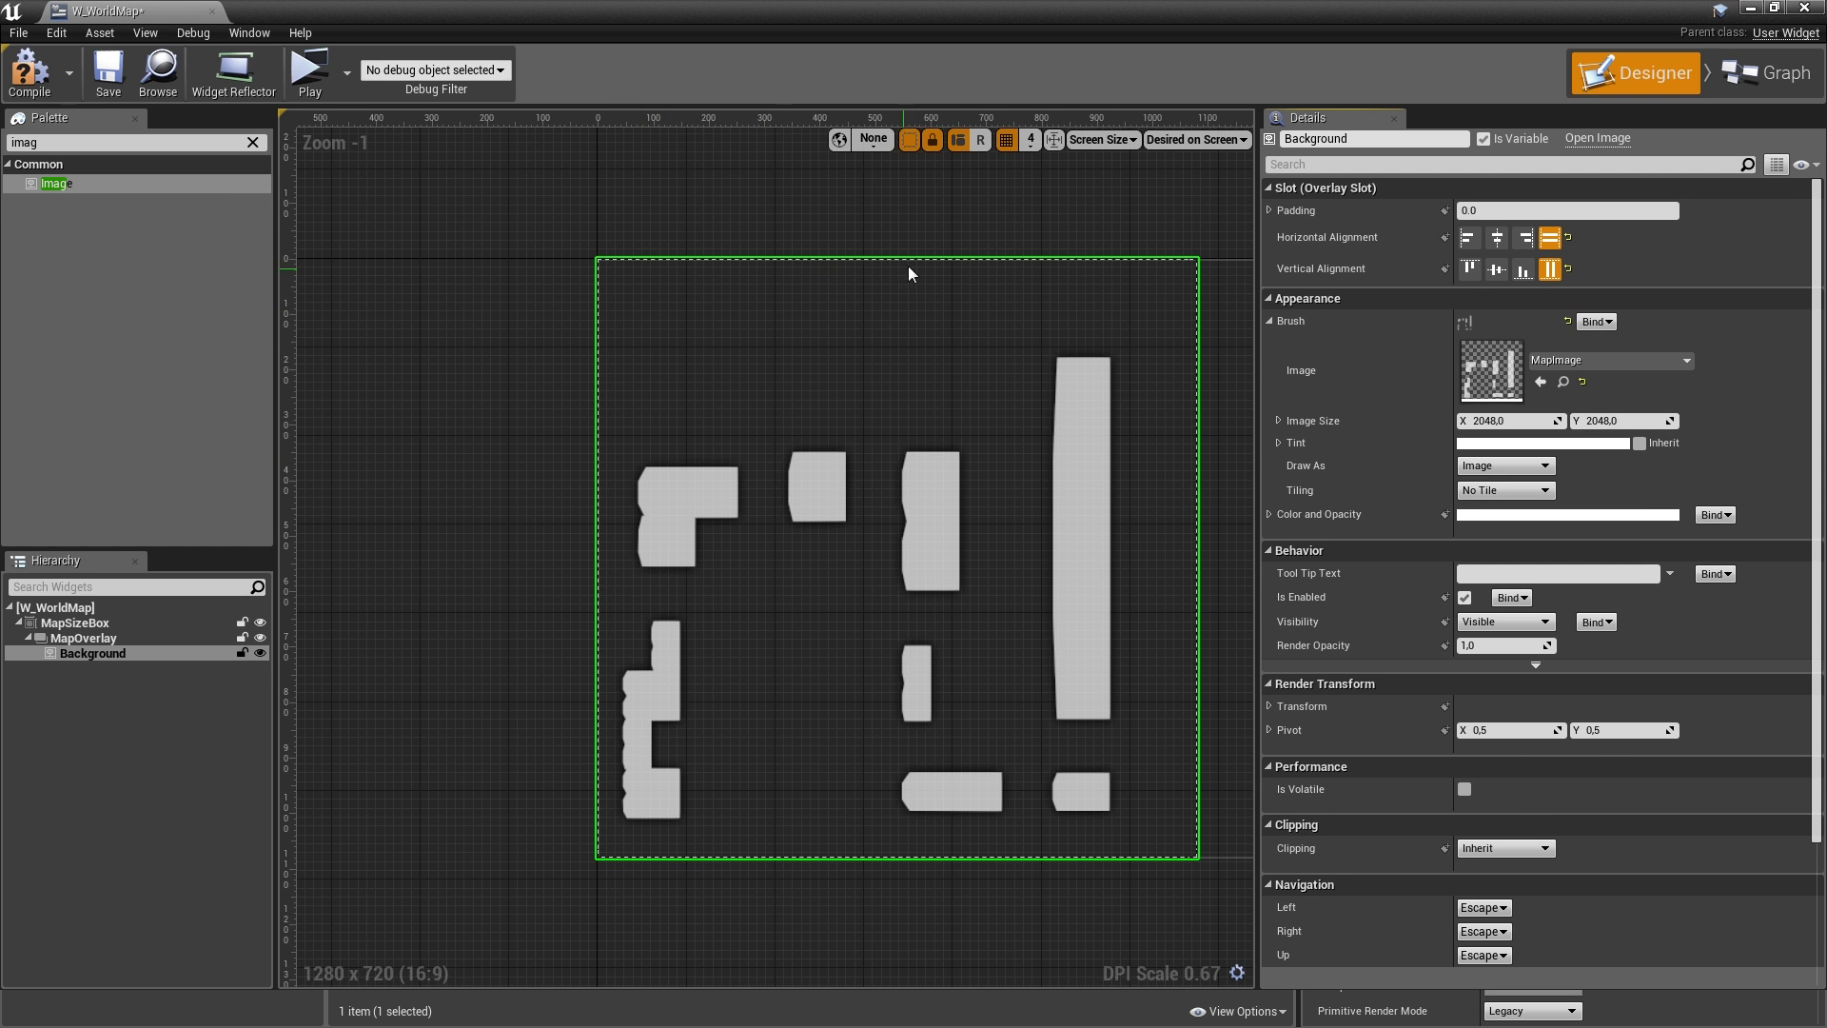
click(30, 71)
click(107, 72)
- In the widget's graph, create an Integer variable MapSizeX with Instance Editable and Expose on Spawn enabled
click(1741, 72)
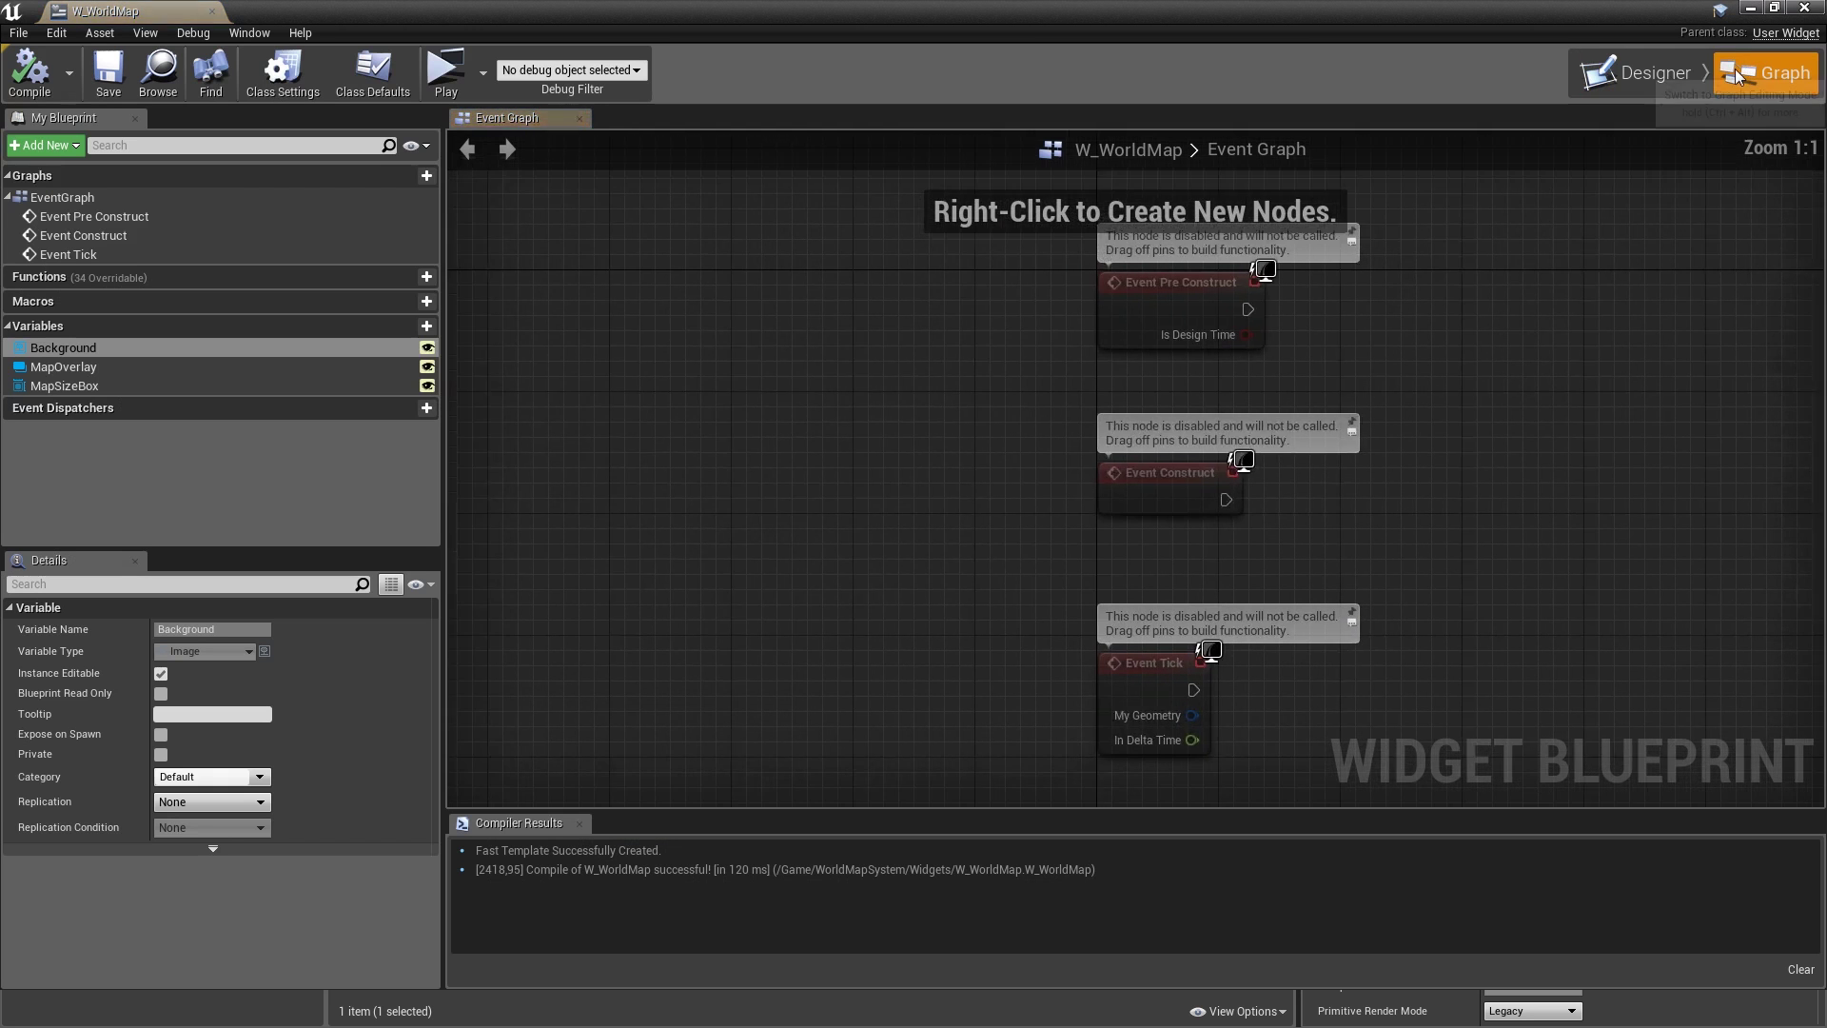
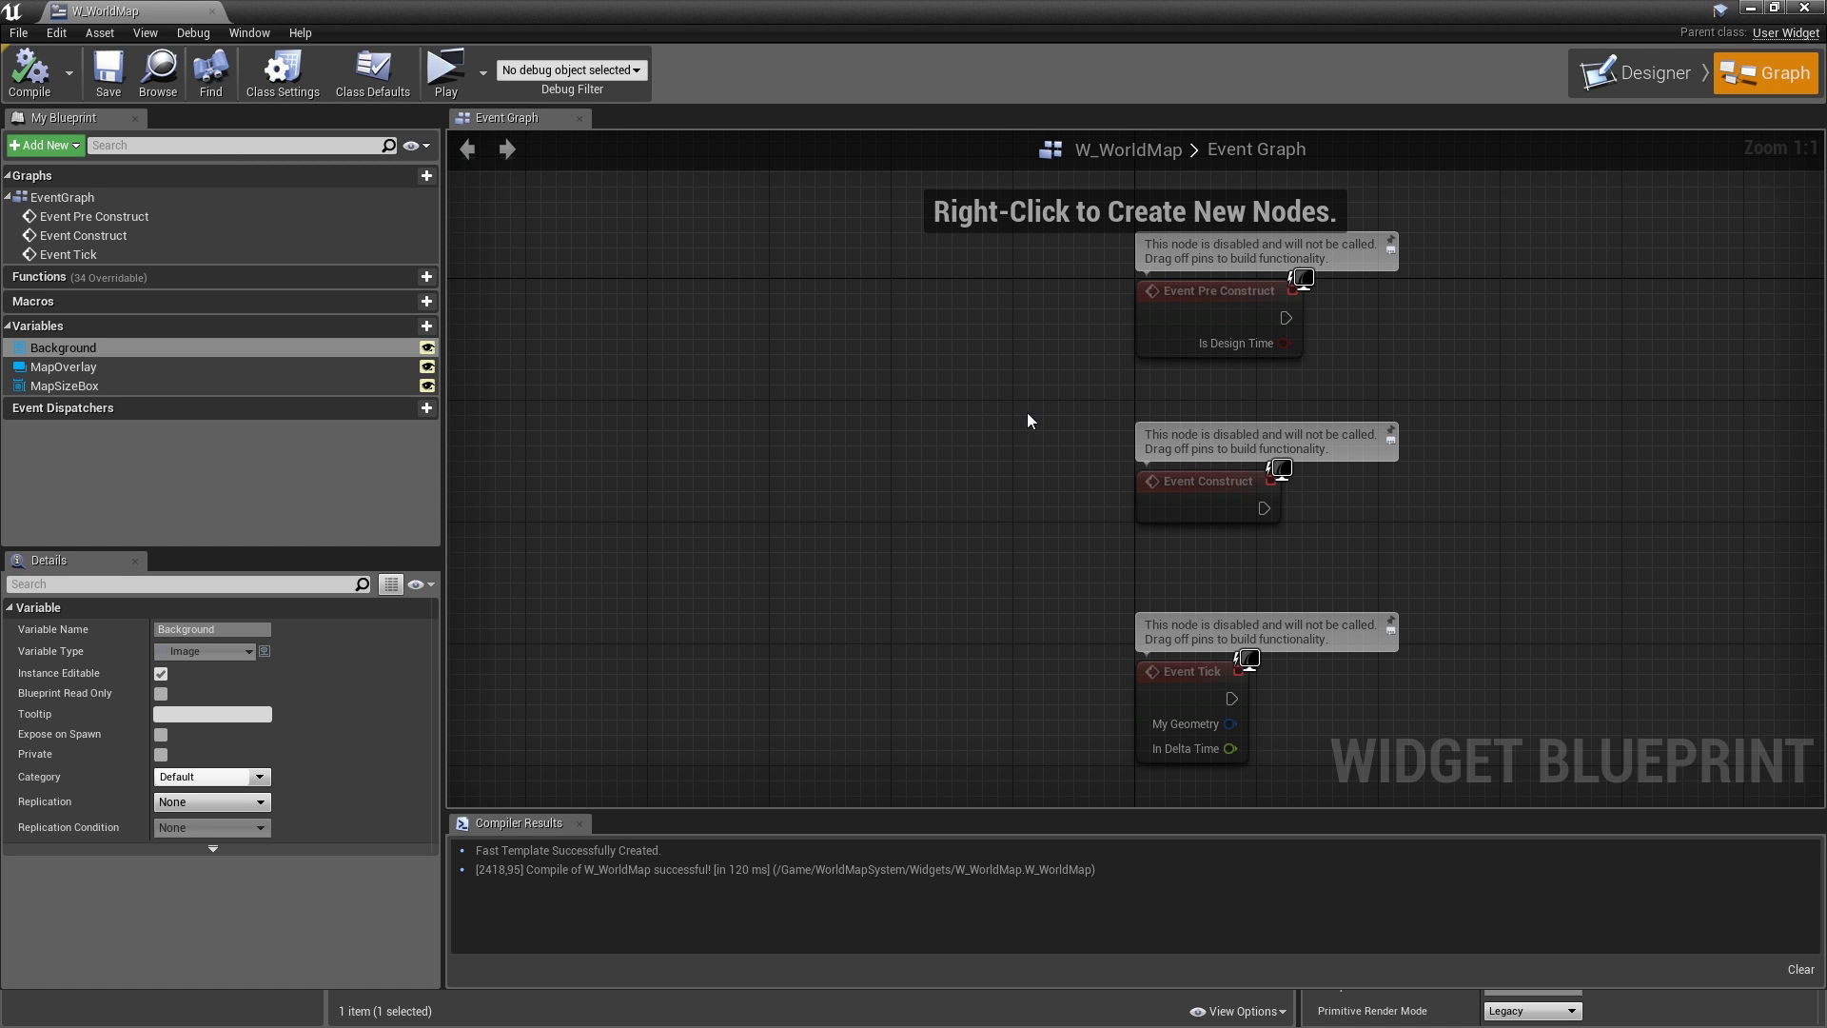
click(419, 329)
text(Si)
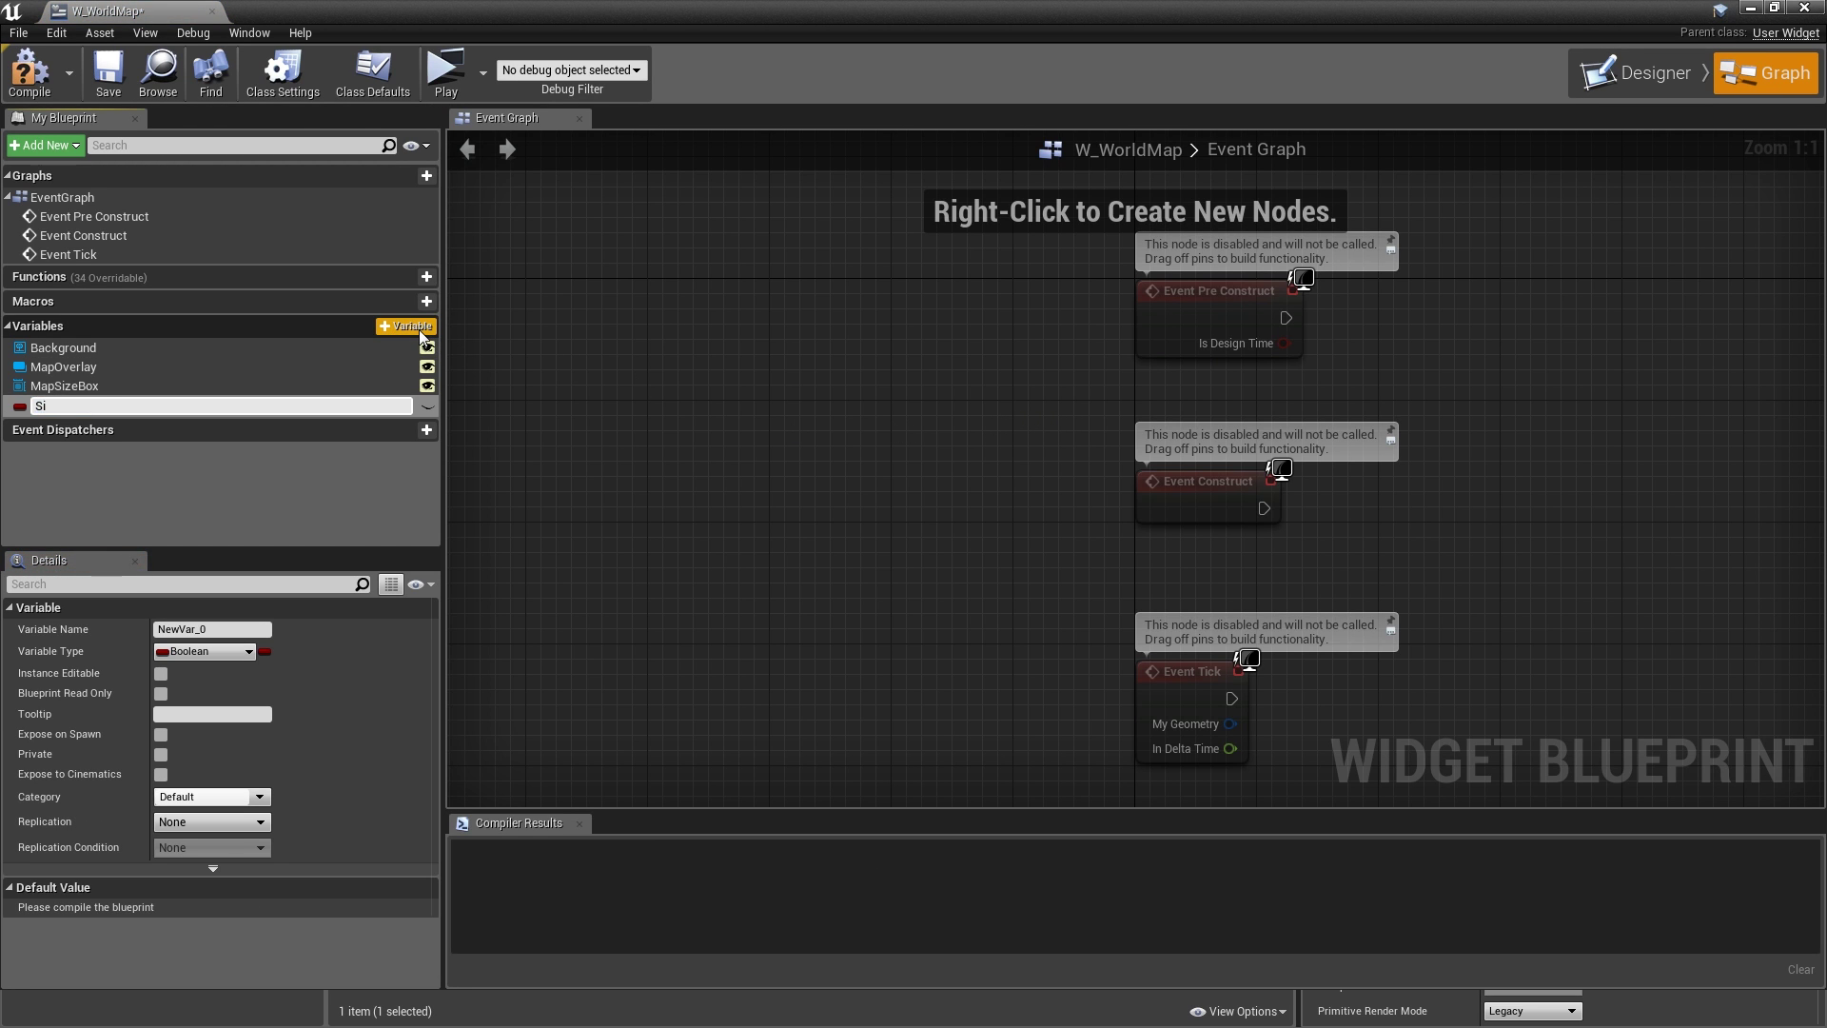
key(BackSpace)
key(BackSpace)
text(MapSizeX)
key(Return)
click(201, 652)
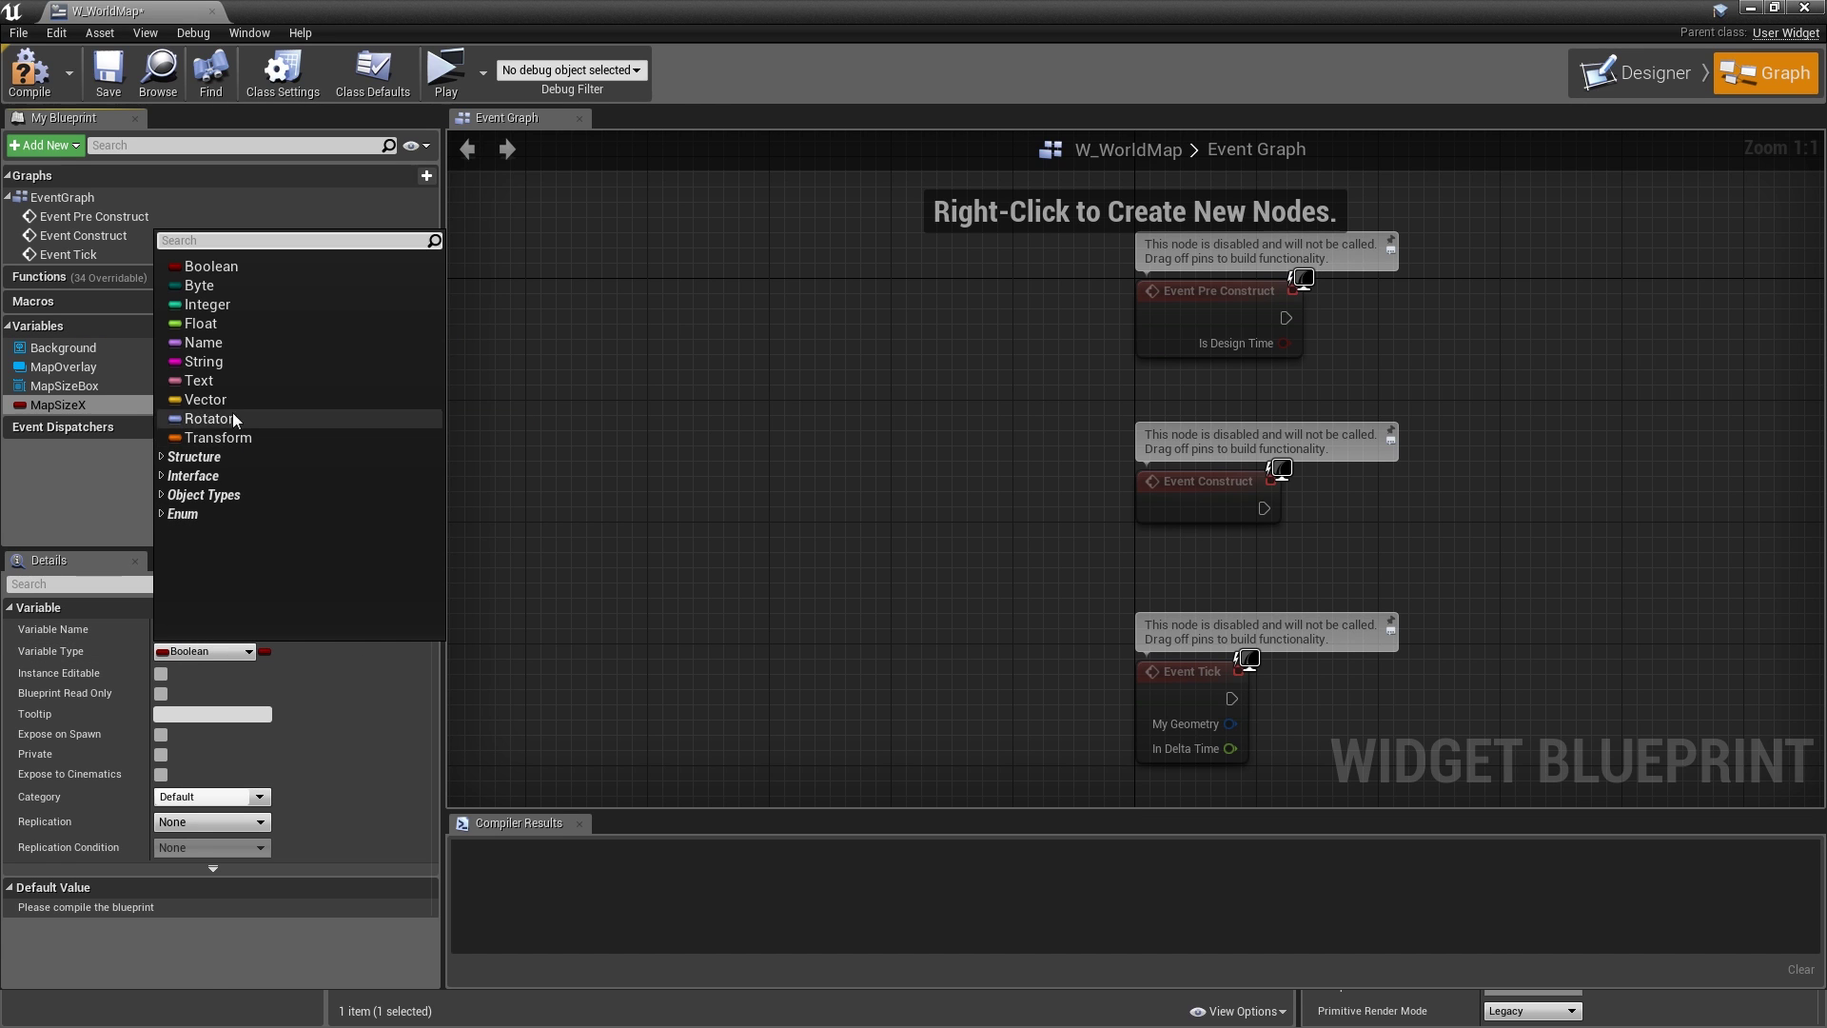
click(221, 312)
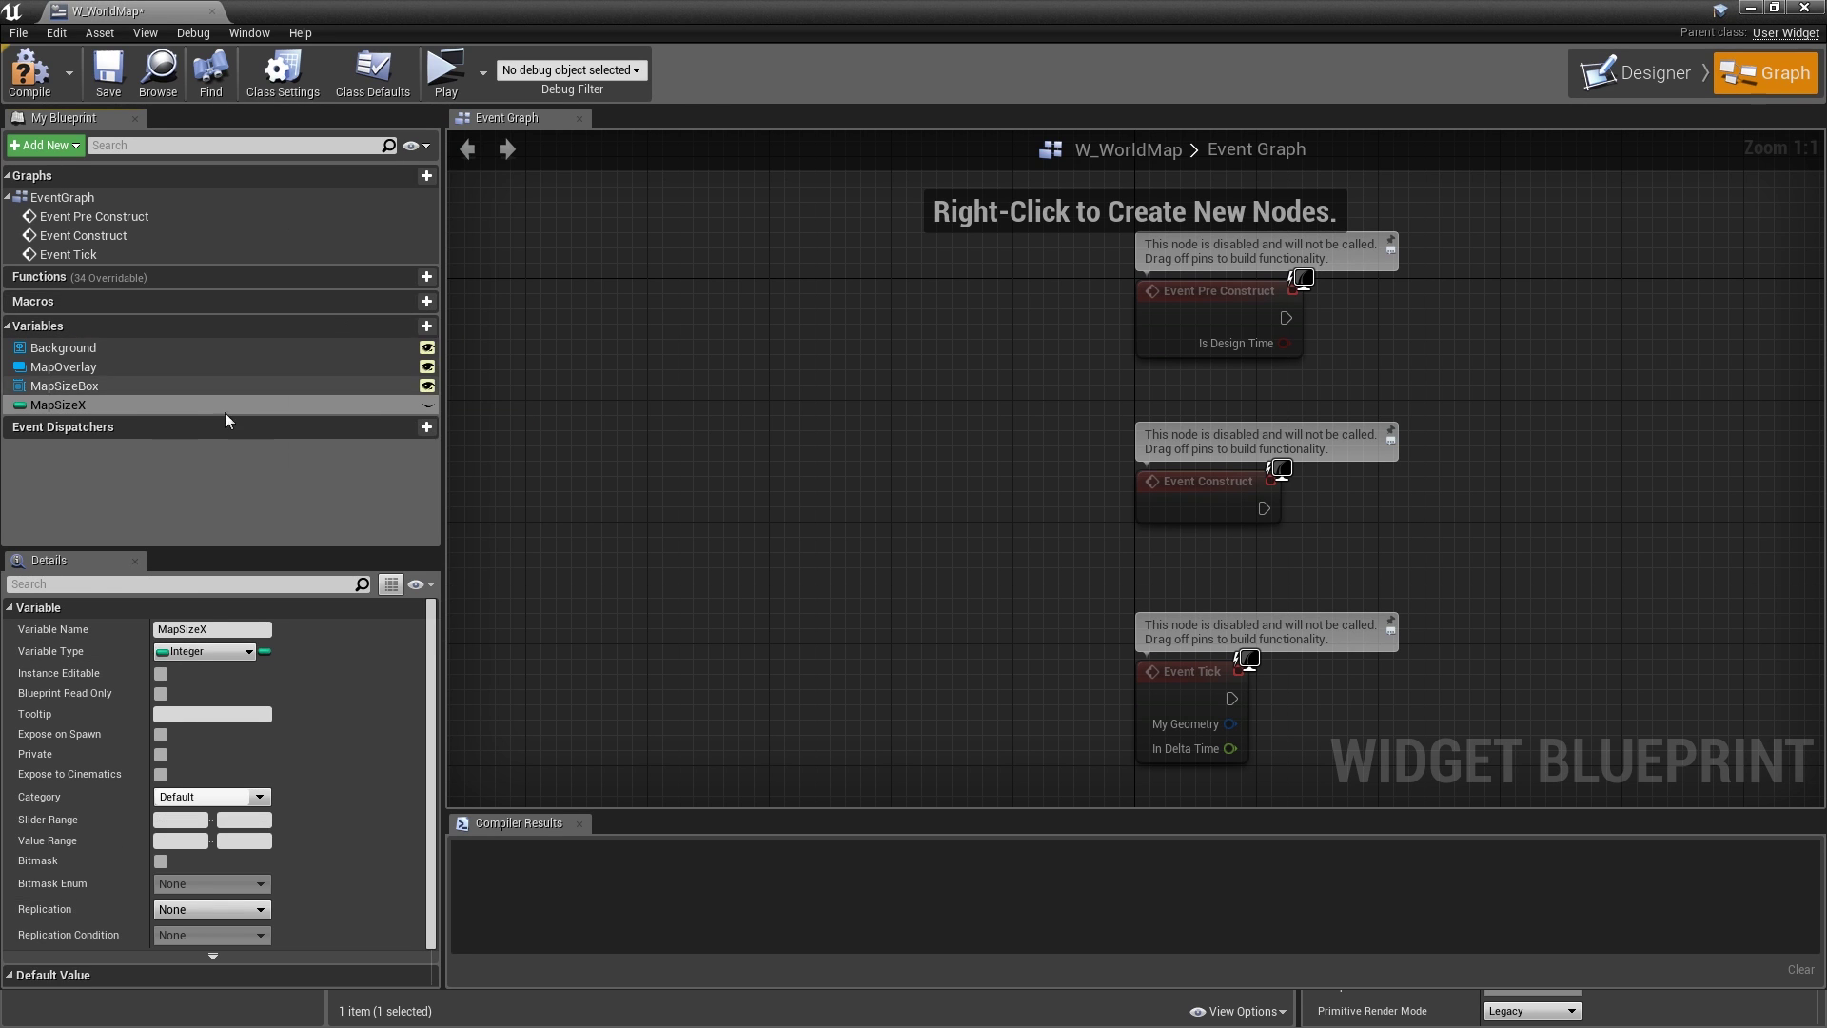
click(159, 673)
click(161, 734)
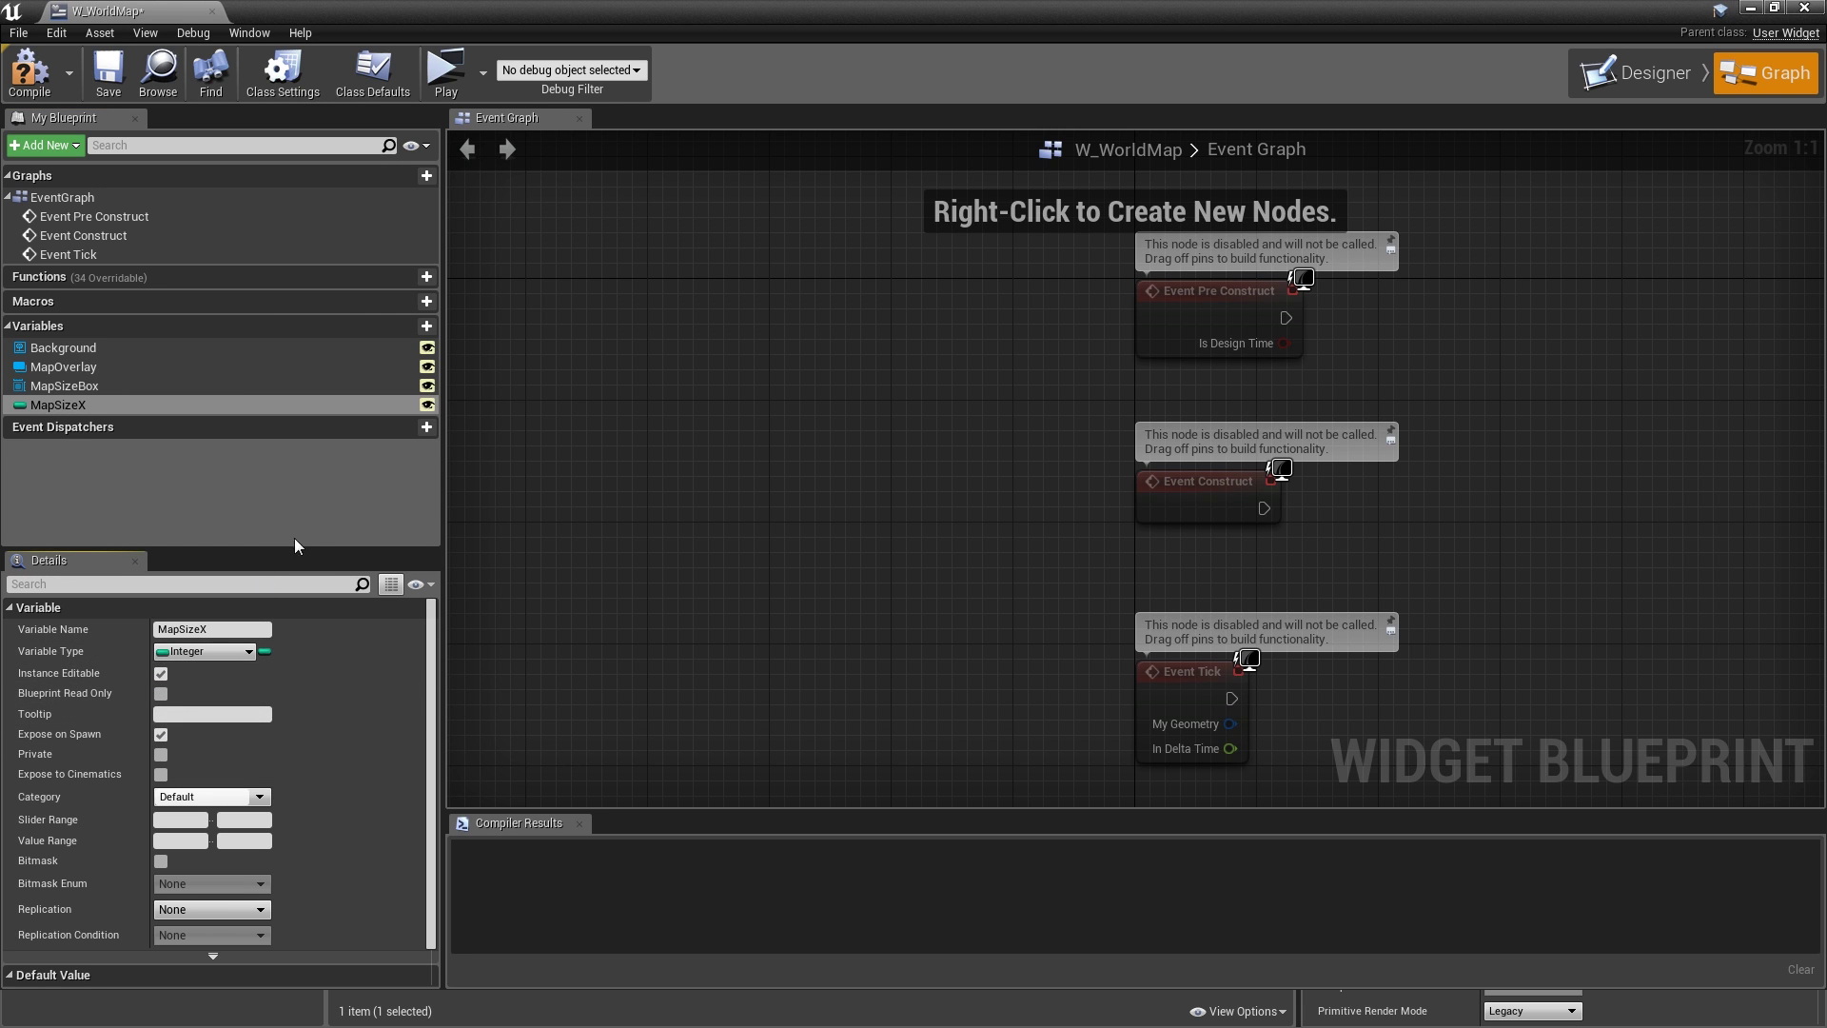
- Create a second Integer variable MapSizeY with Instance Editable and Expose on Spawn enabled
click(415, 327)
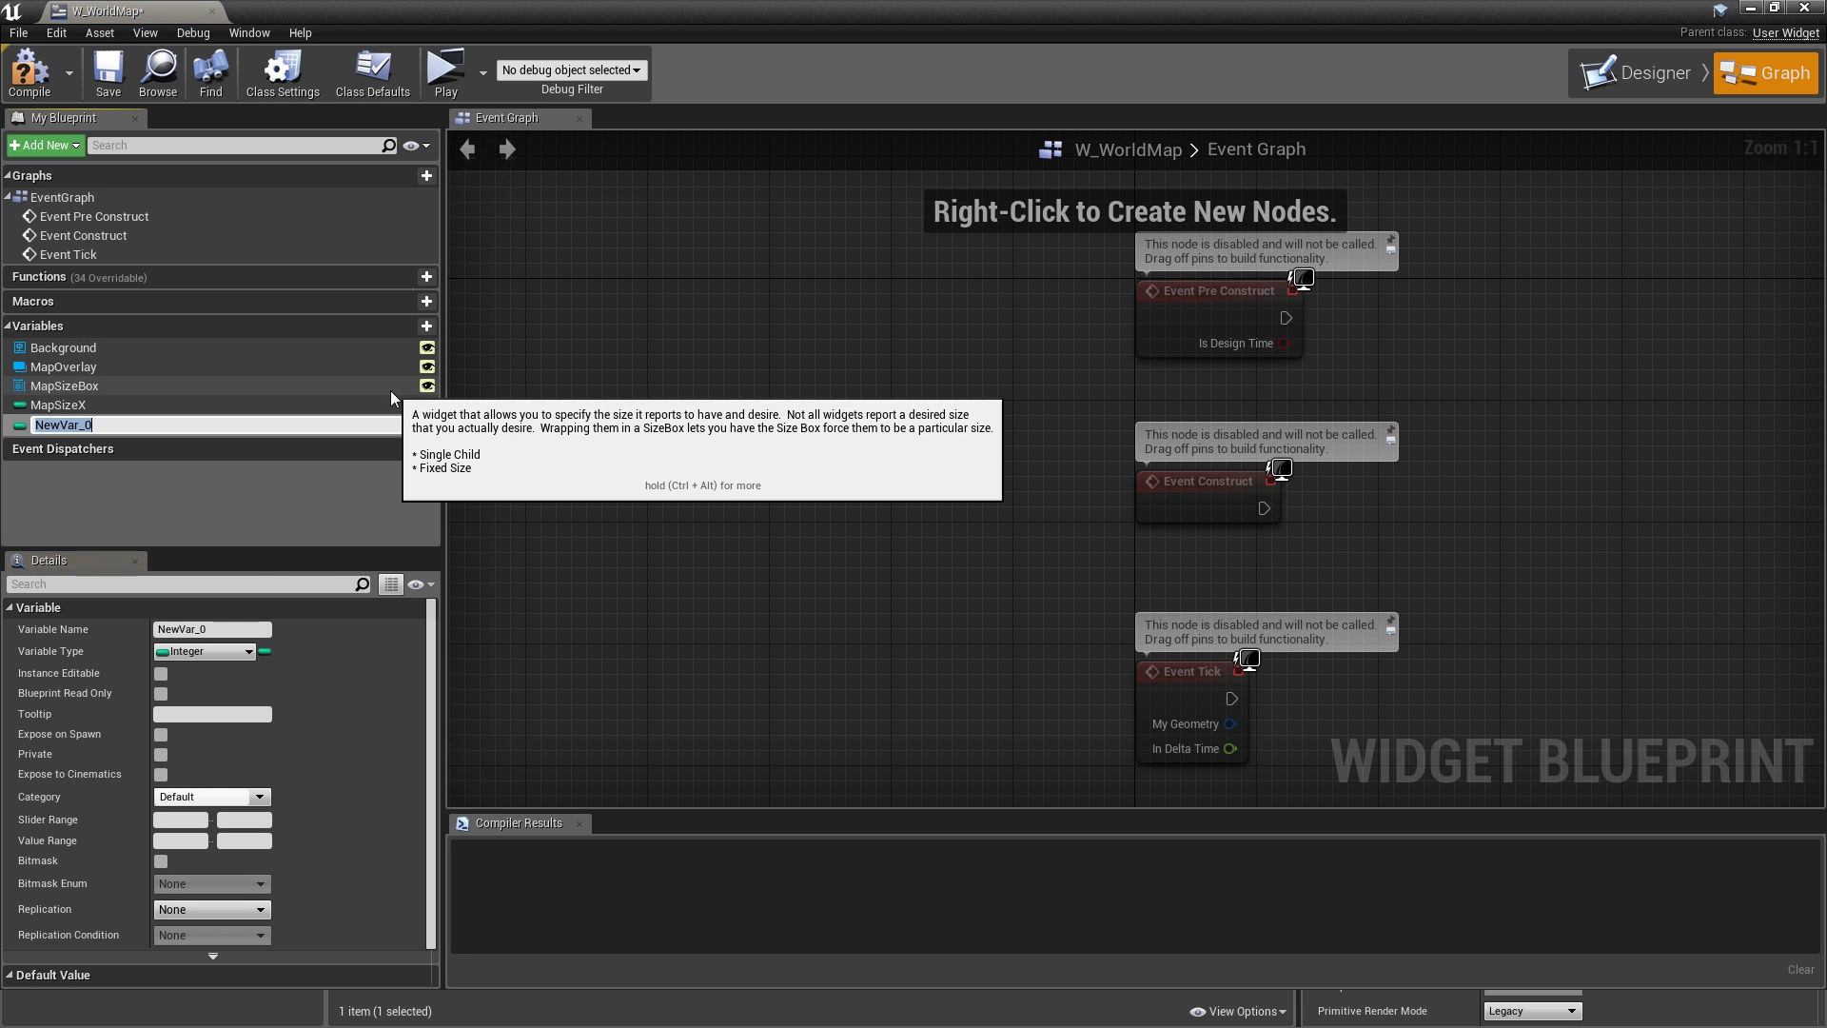
text(MapSizeY)
key(Return)
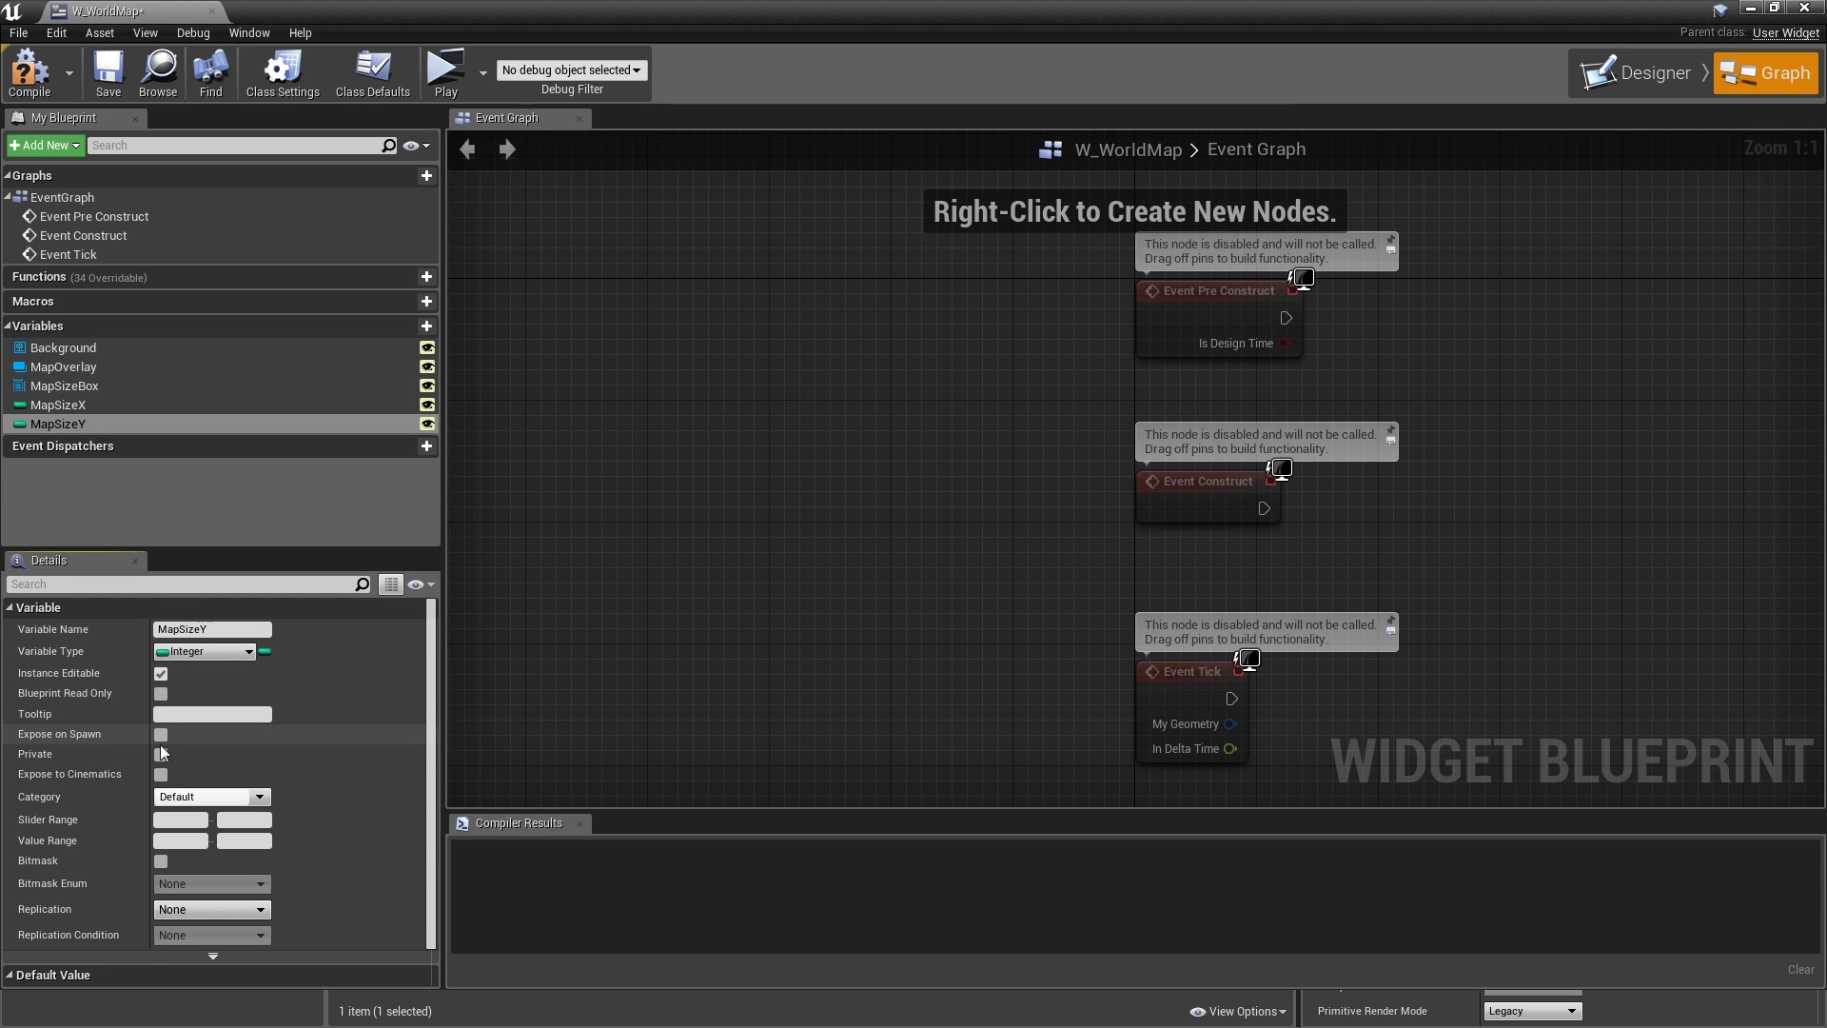
click(162, 735)
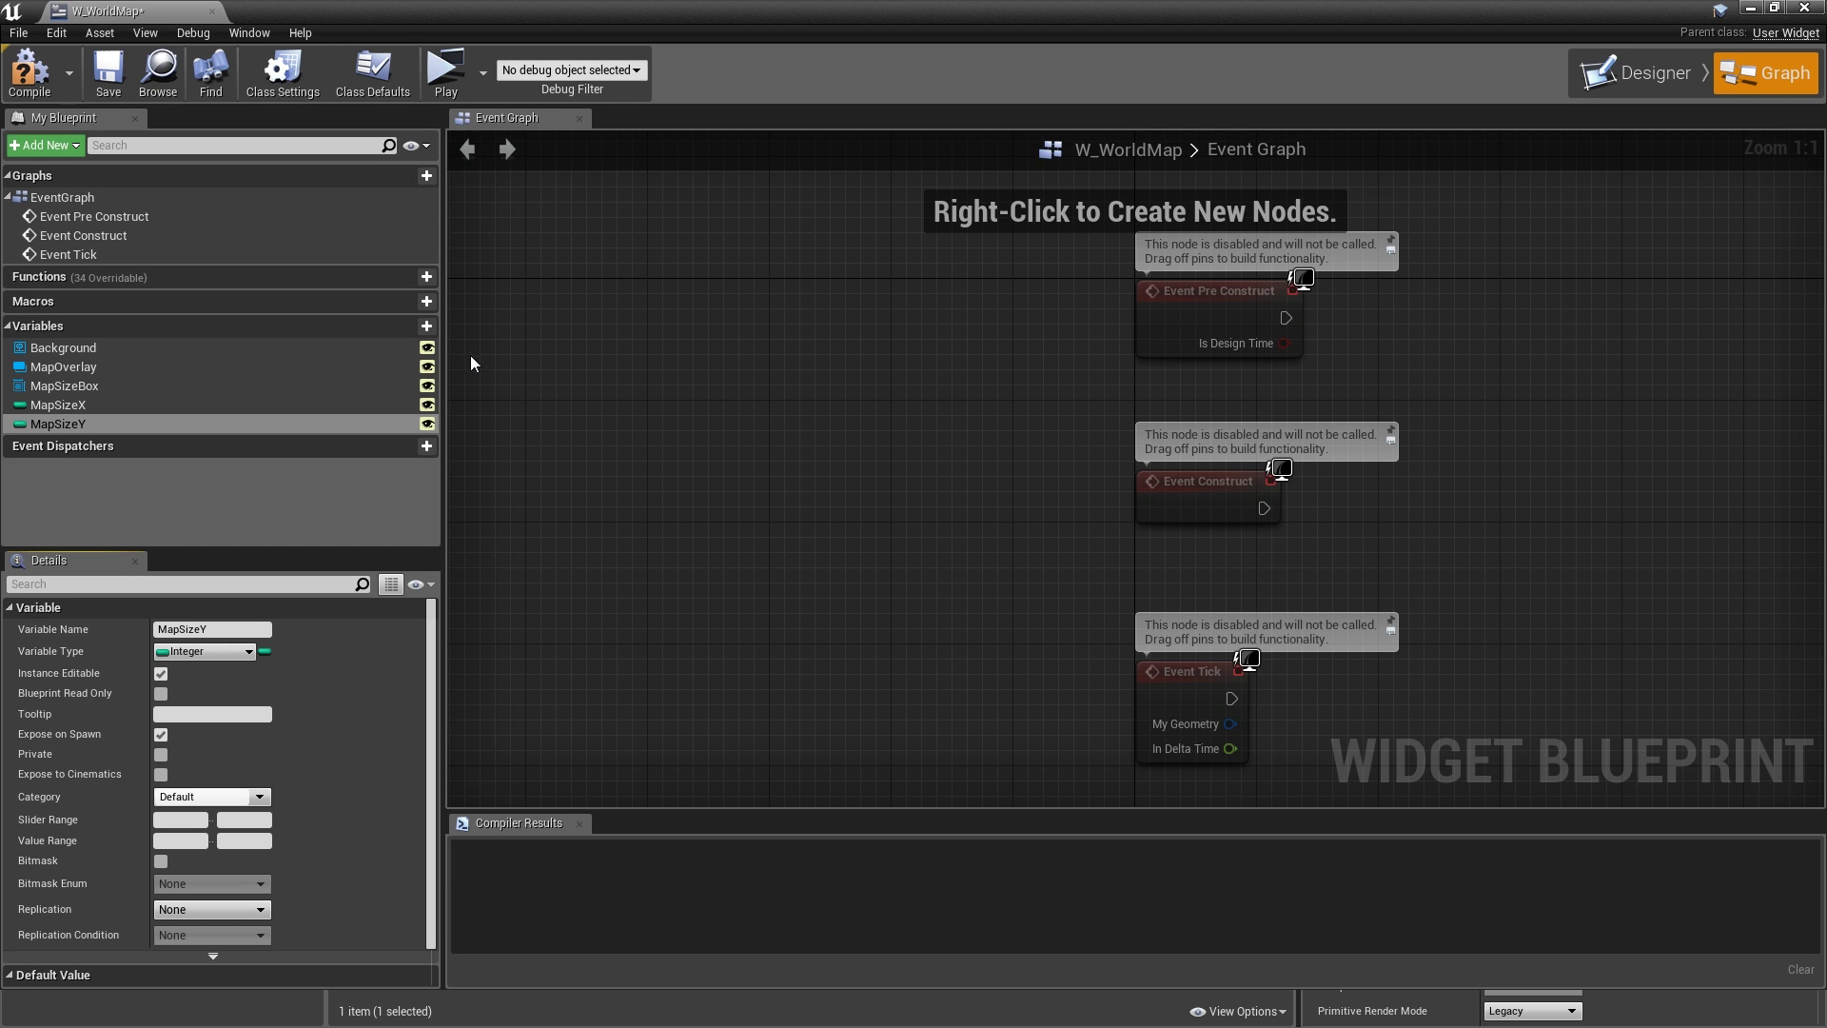
- Create a variable named MapTexture with the type Texture 2D object reference
click(424, 327)
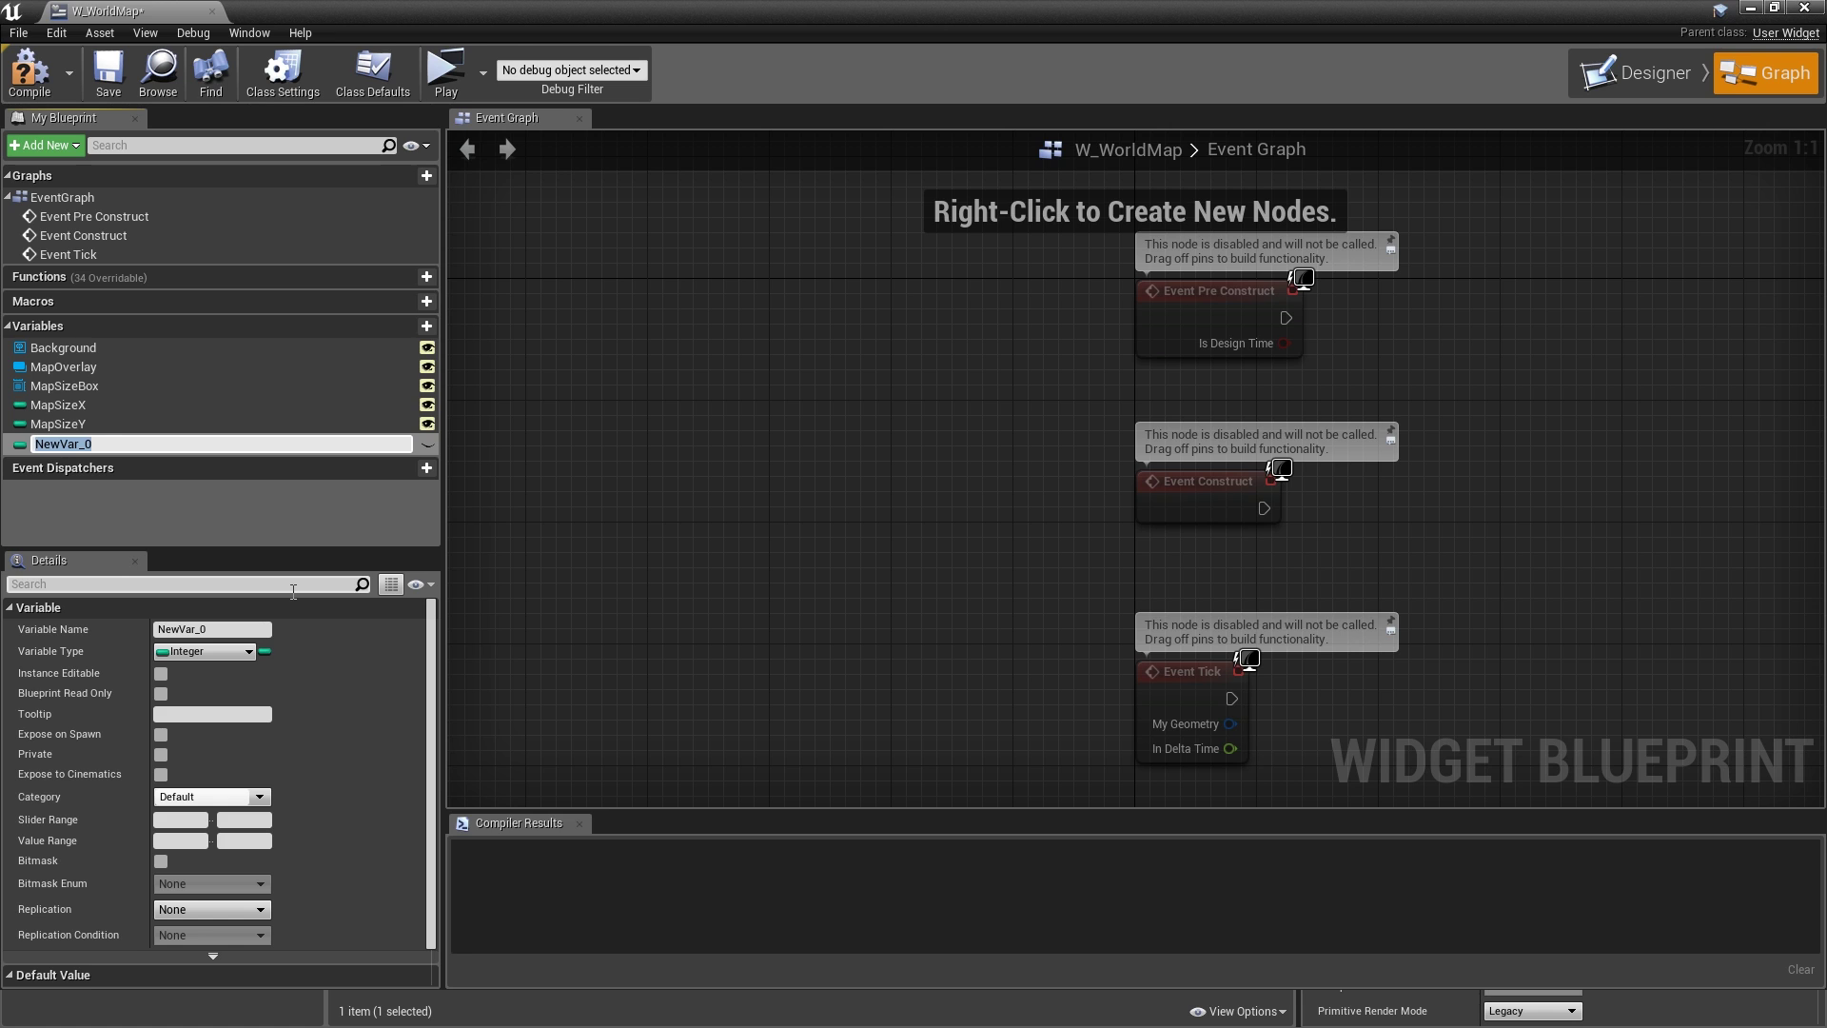
text(MapTexture)
click(225, 654)
text(texture 2d)
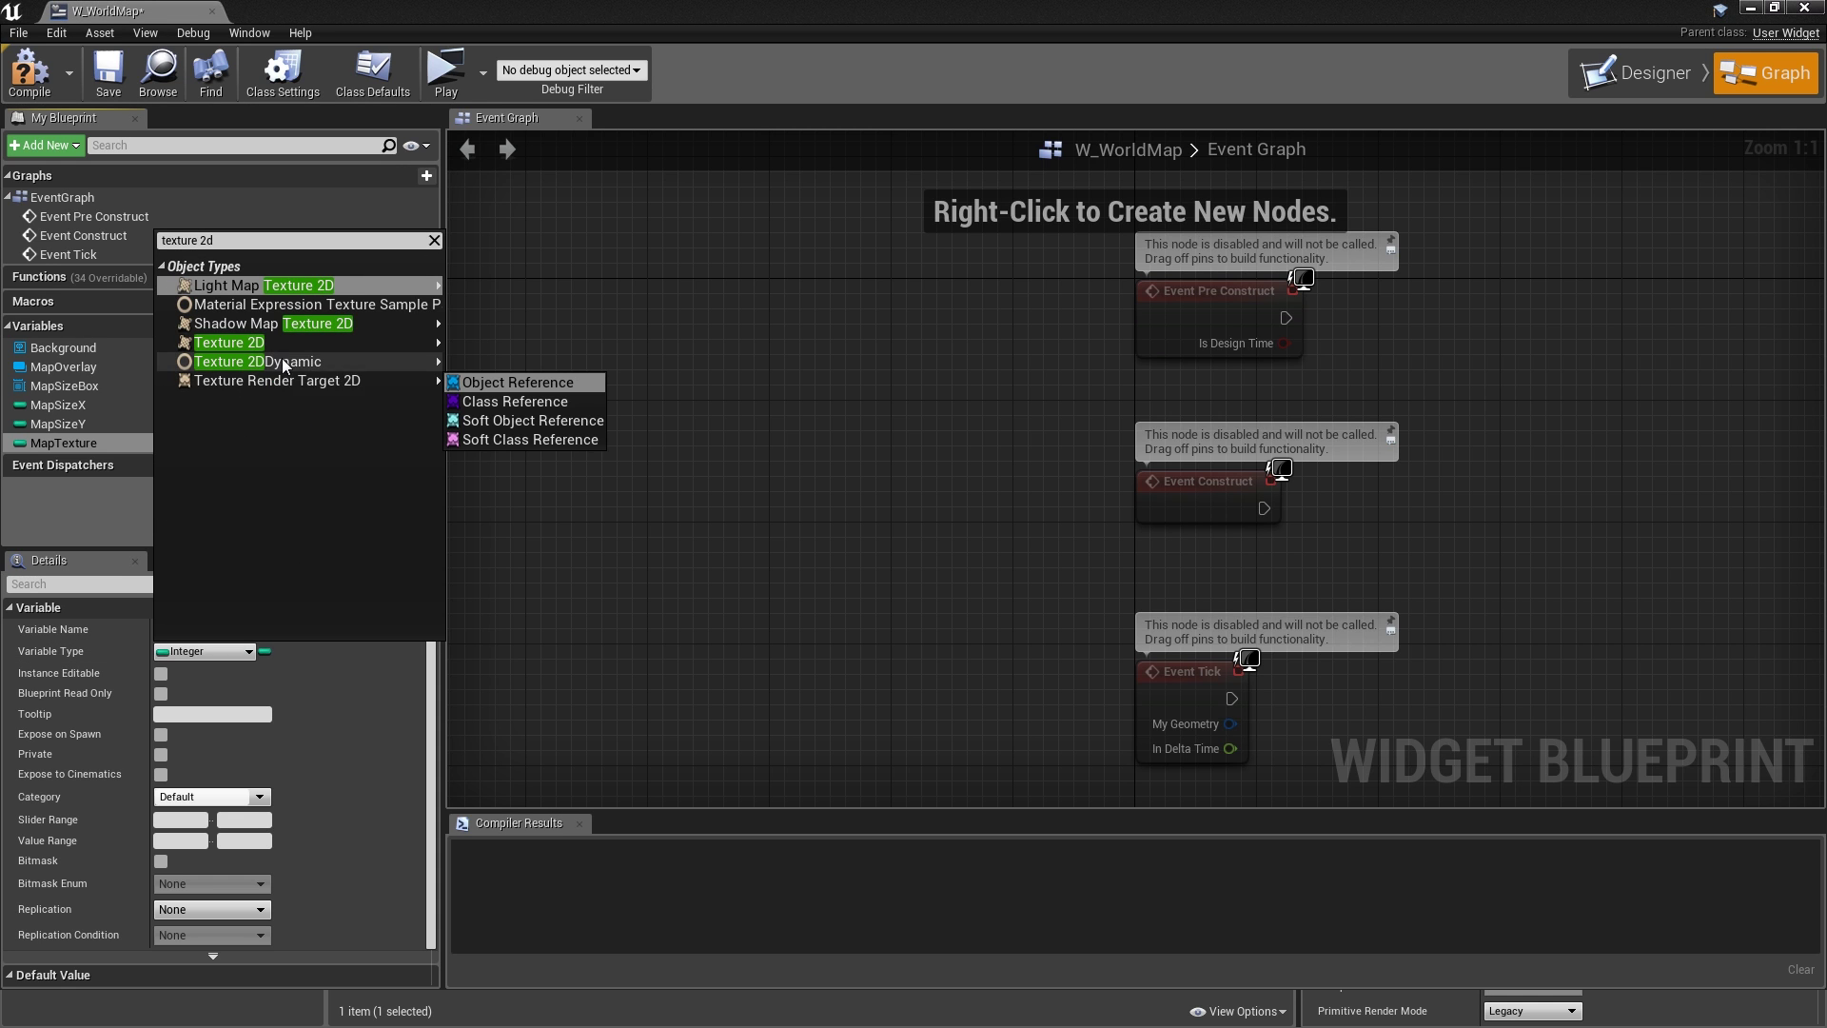
mouse_move(281, 346)
click(450, 348)
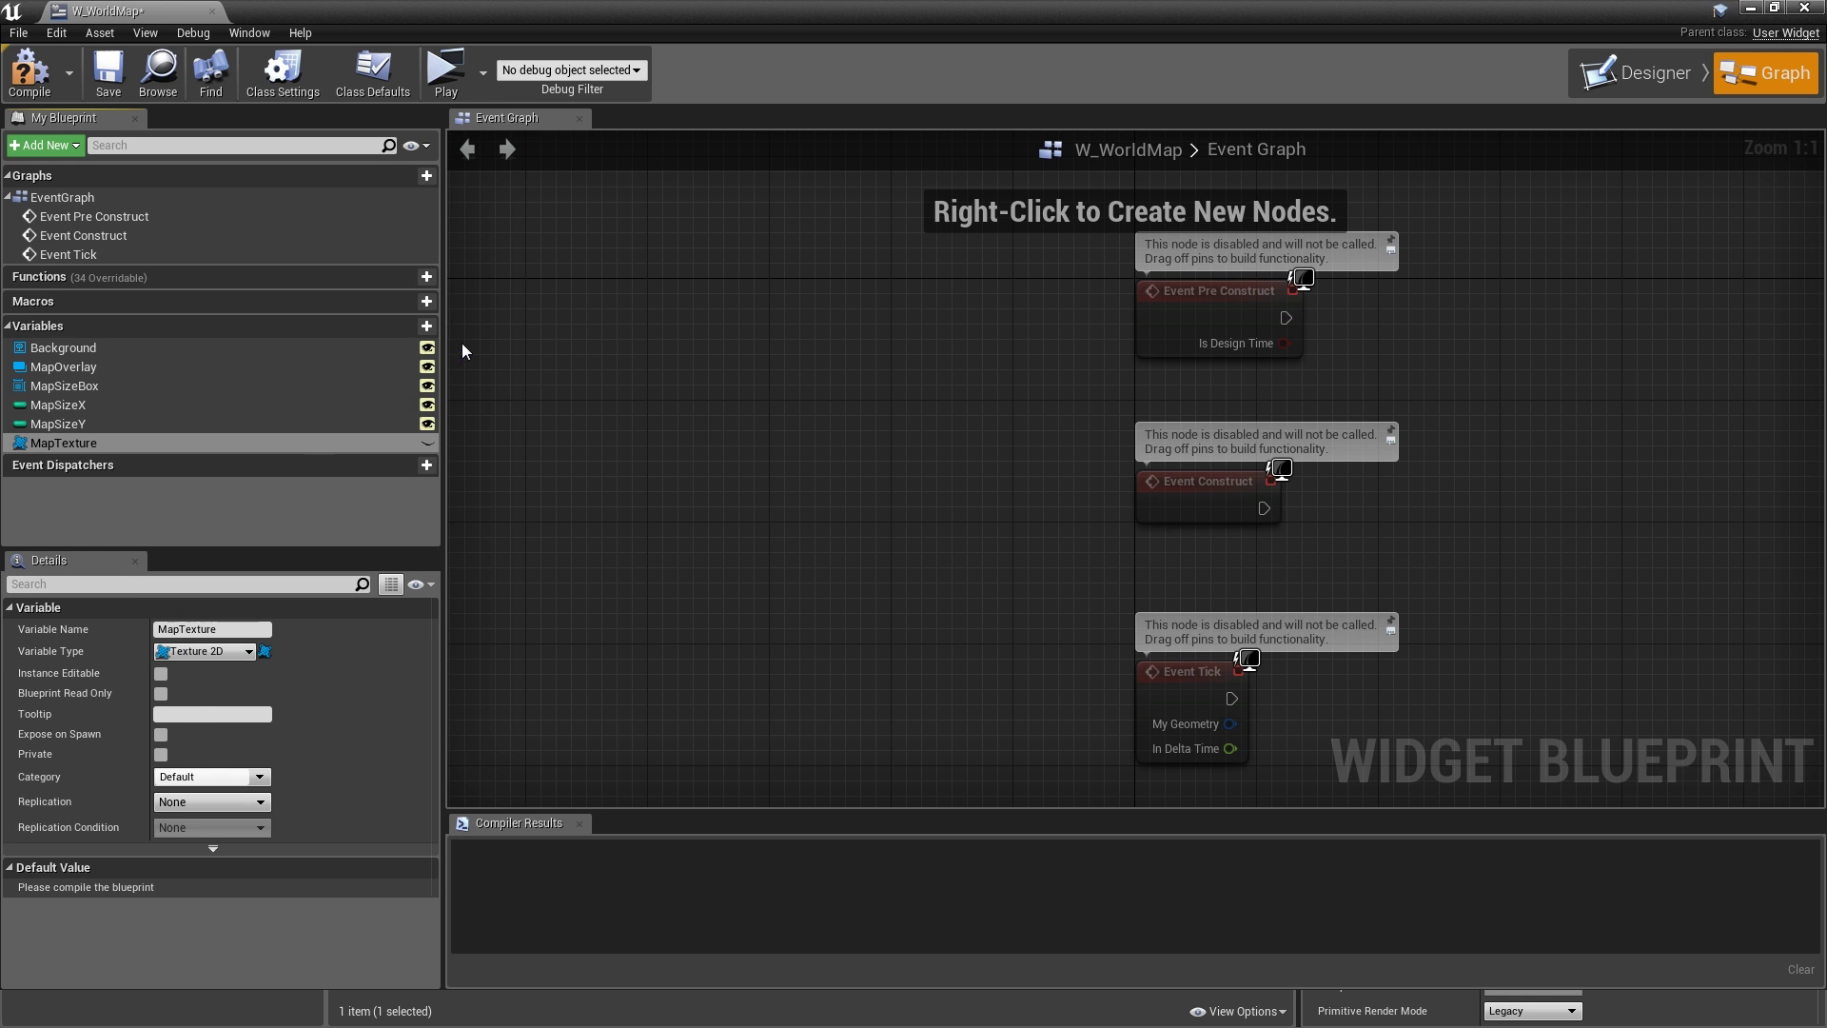
- Enable Instance Editable and Expose on Spawn for MapTexture, then compile and save the widget
click(161, 674)
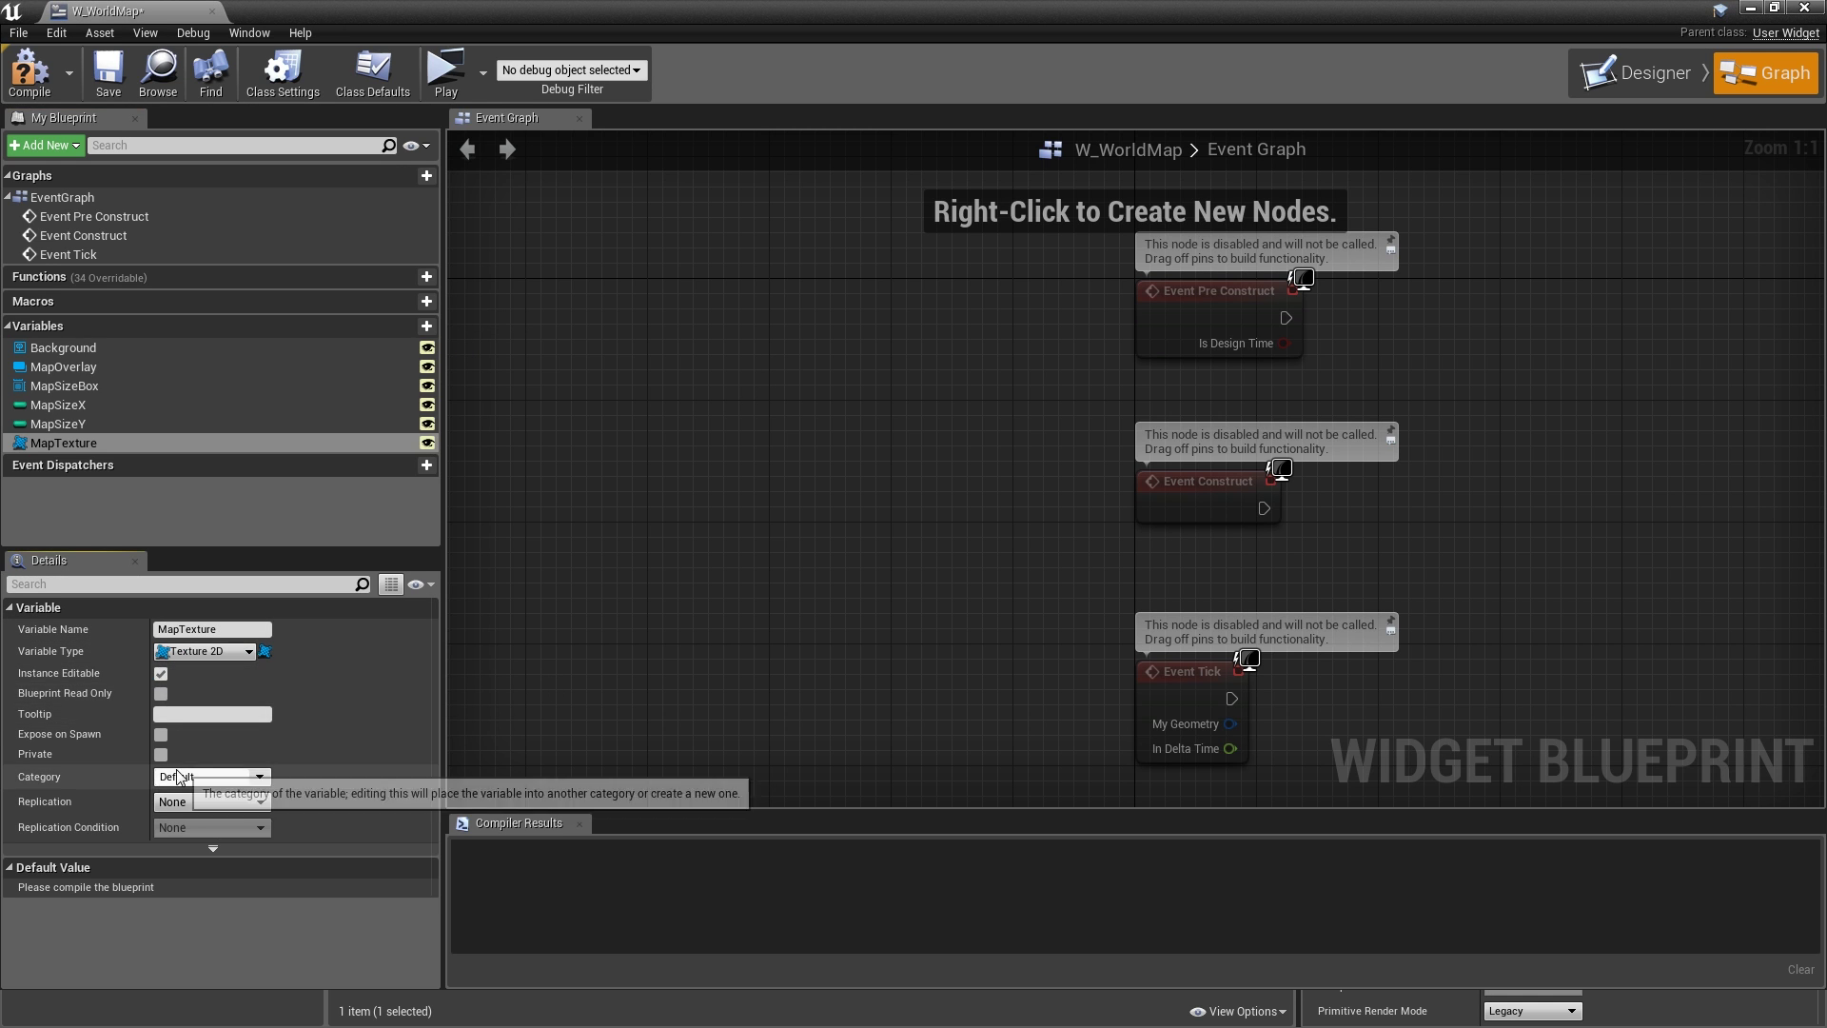
click(162, 738)
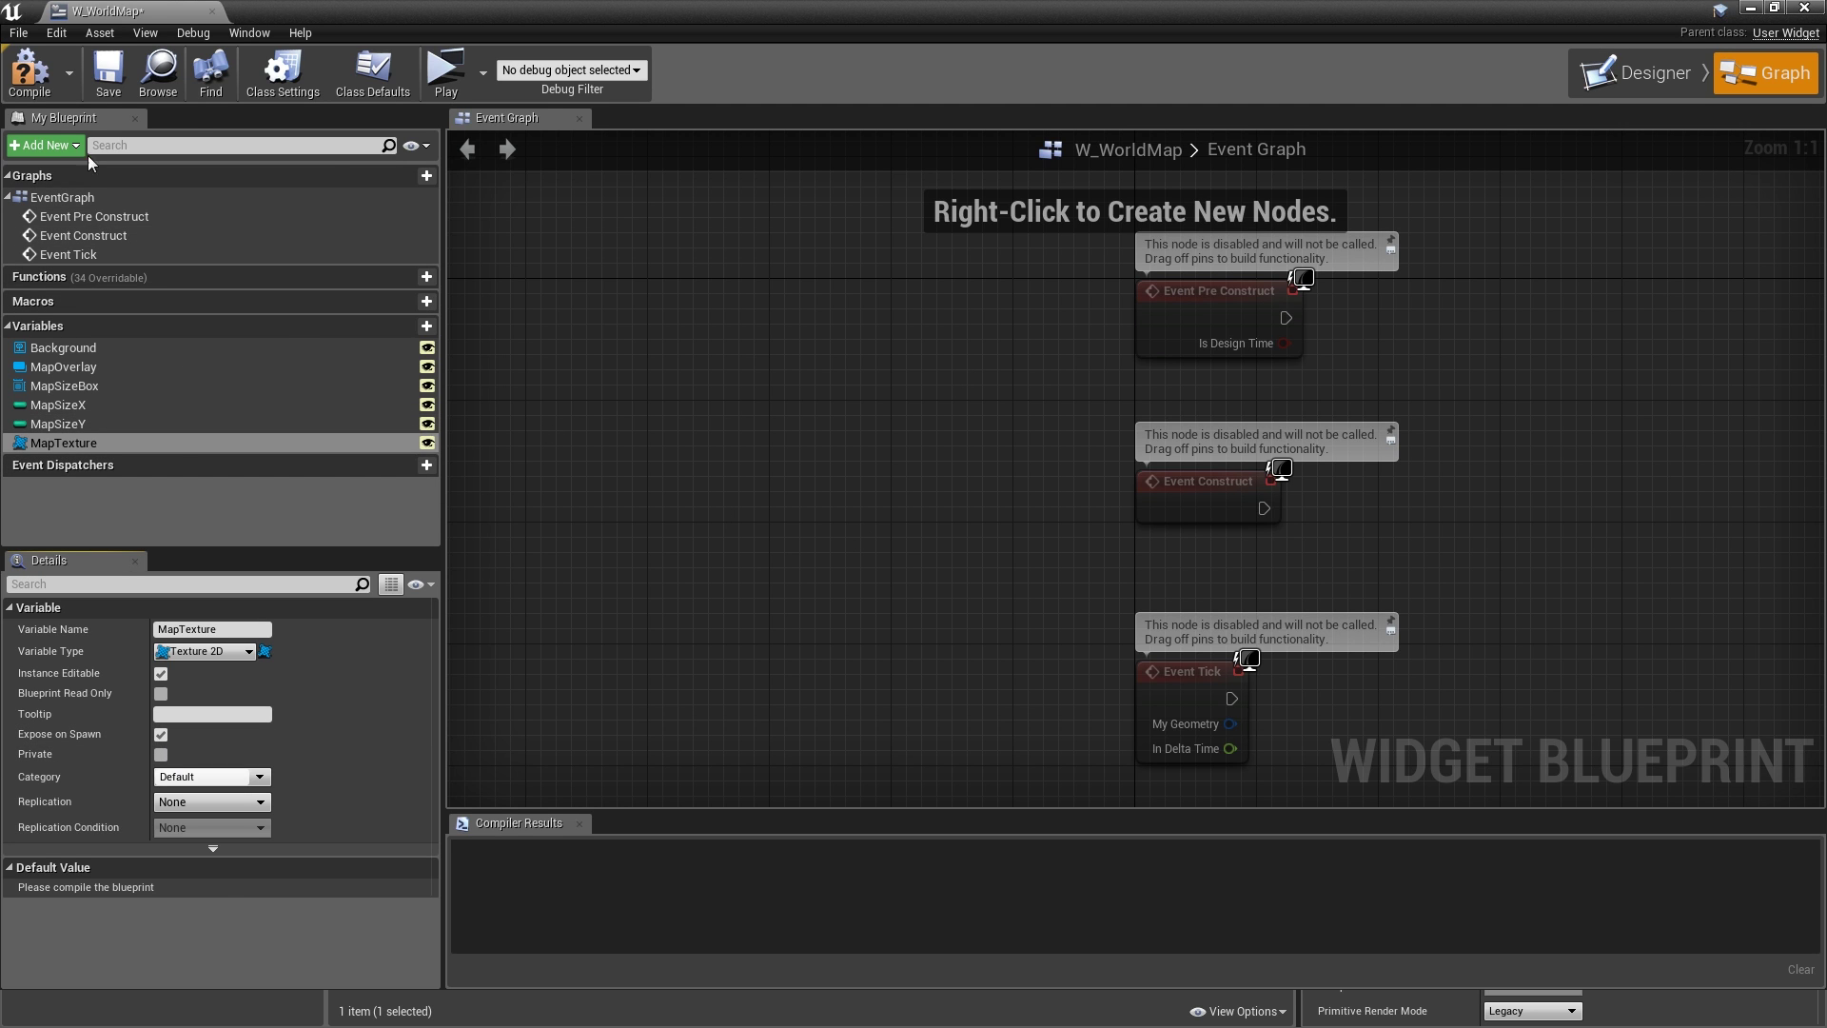
click(29, 74)
click(104, 76)
- Give MapSizeX a default value and set the default value of MapSizeY to 1080
click(57, 404)
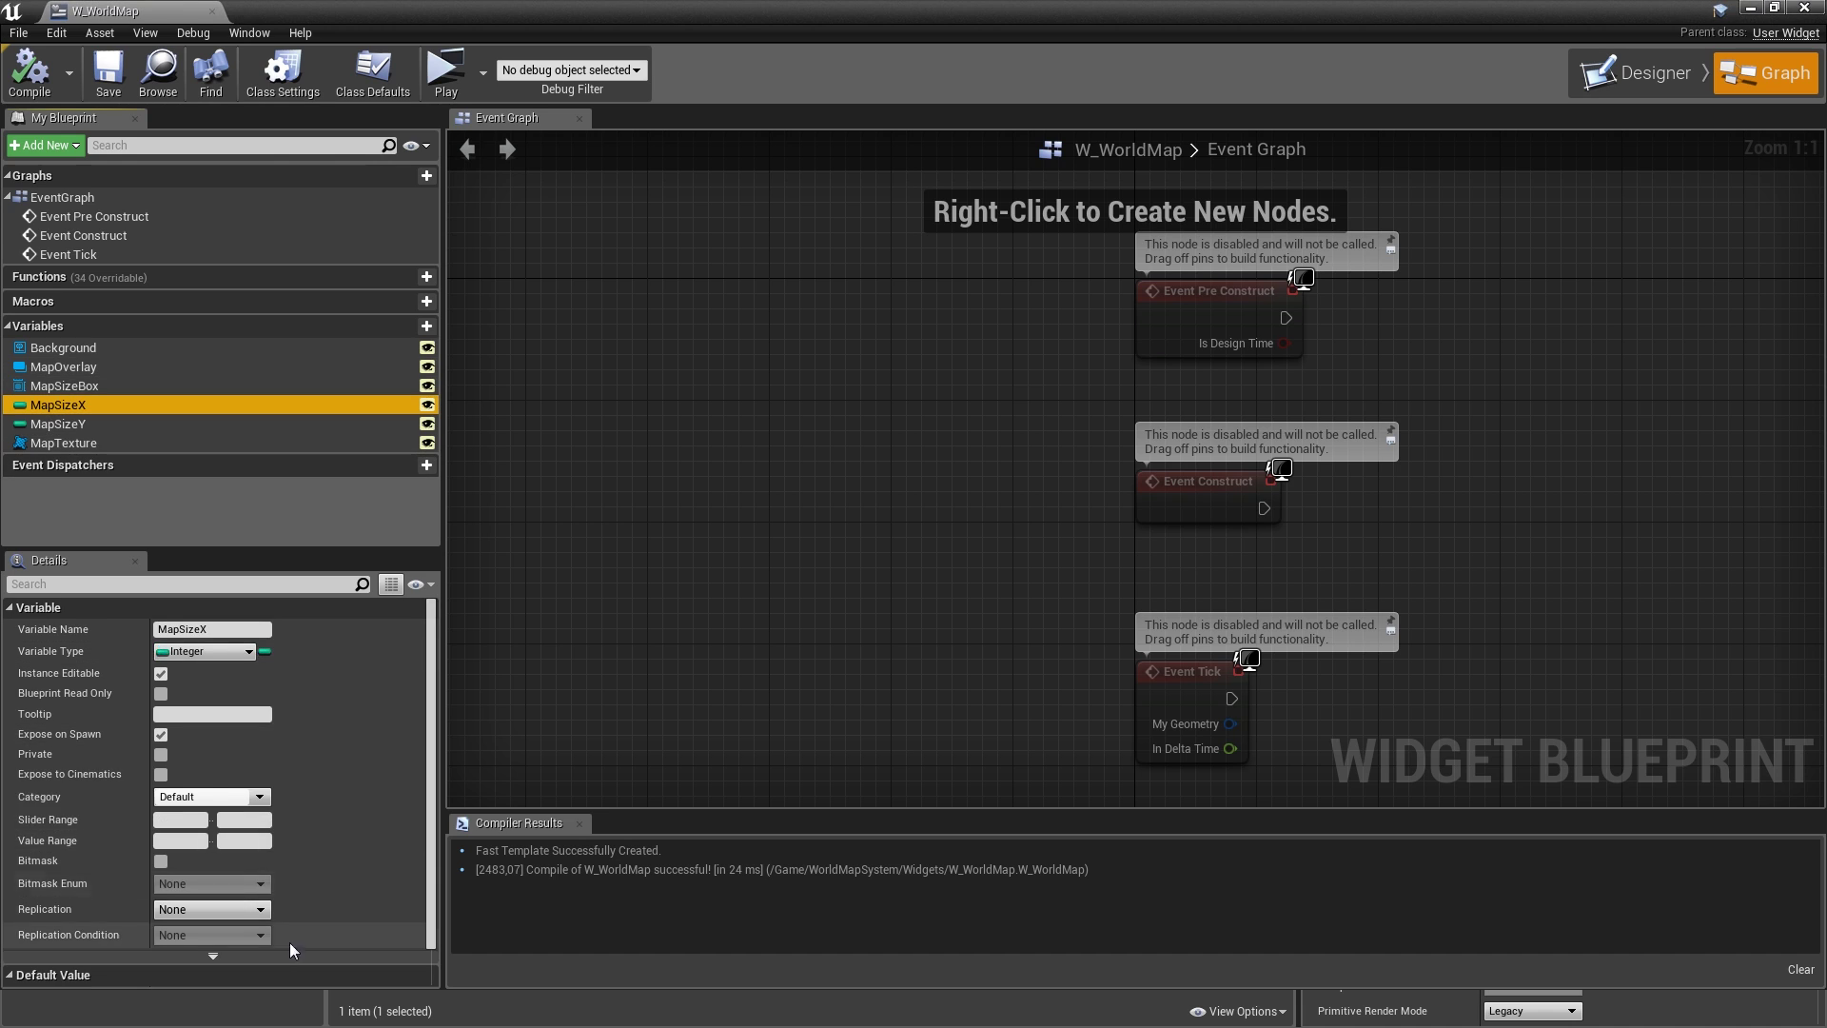
scroll(290, 895, down, 1)
click(178, 963)
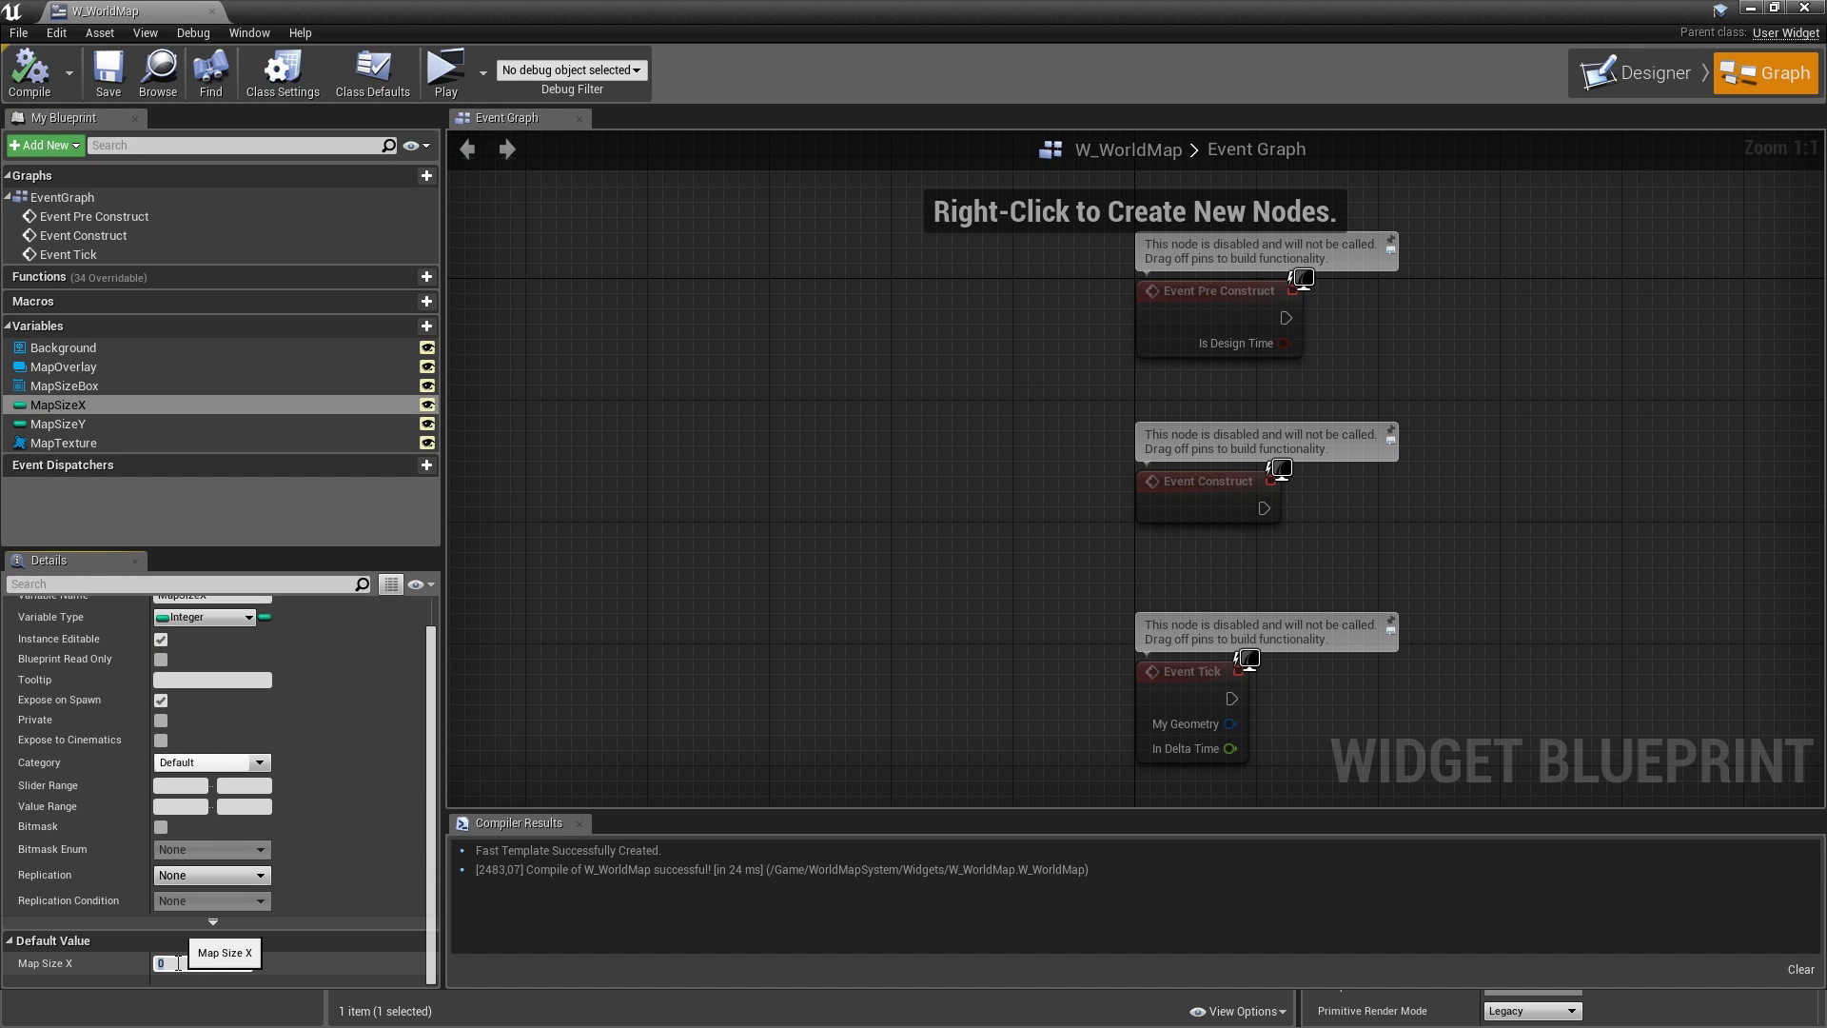
key(Return)
click(57, 424)
click(227, 964)
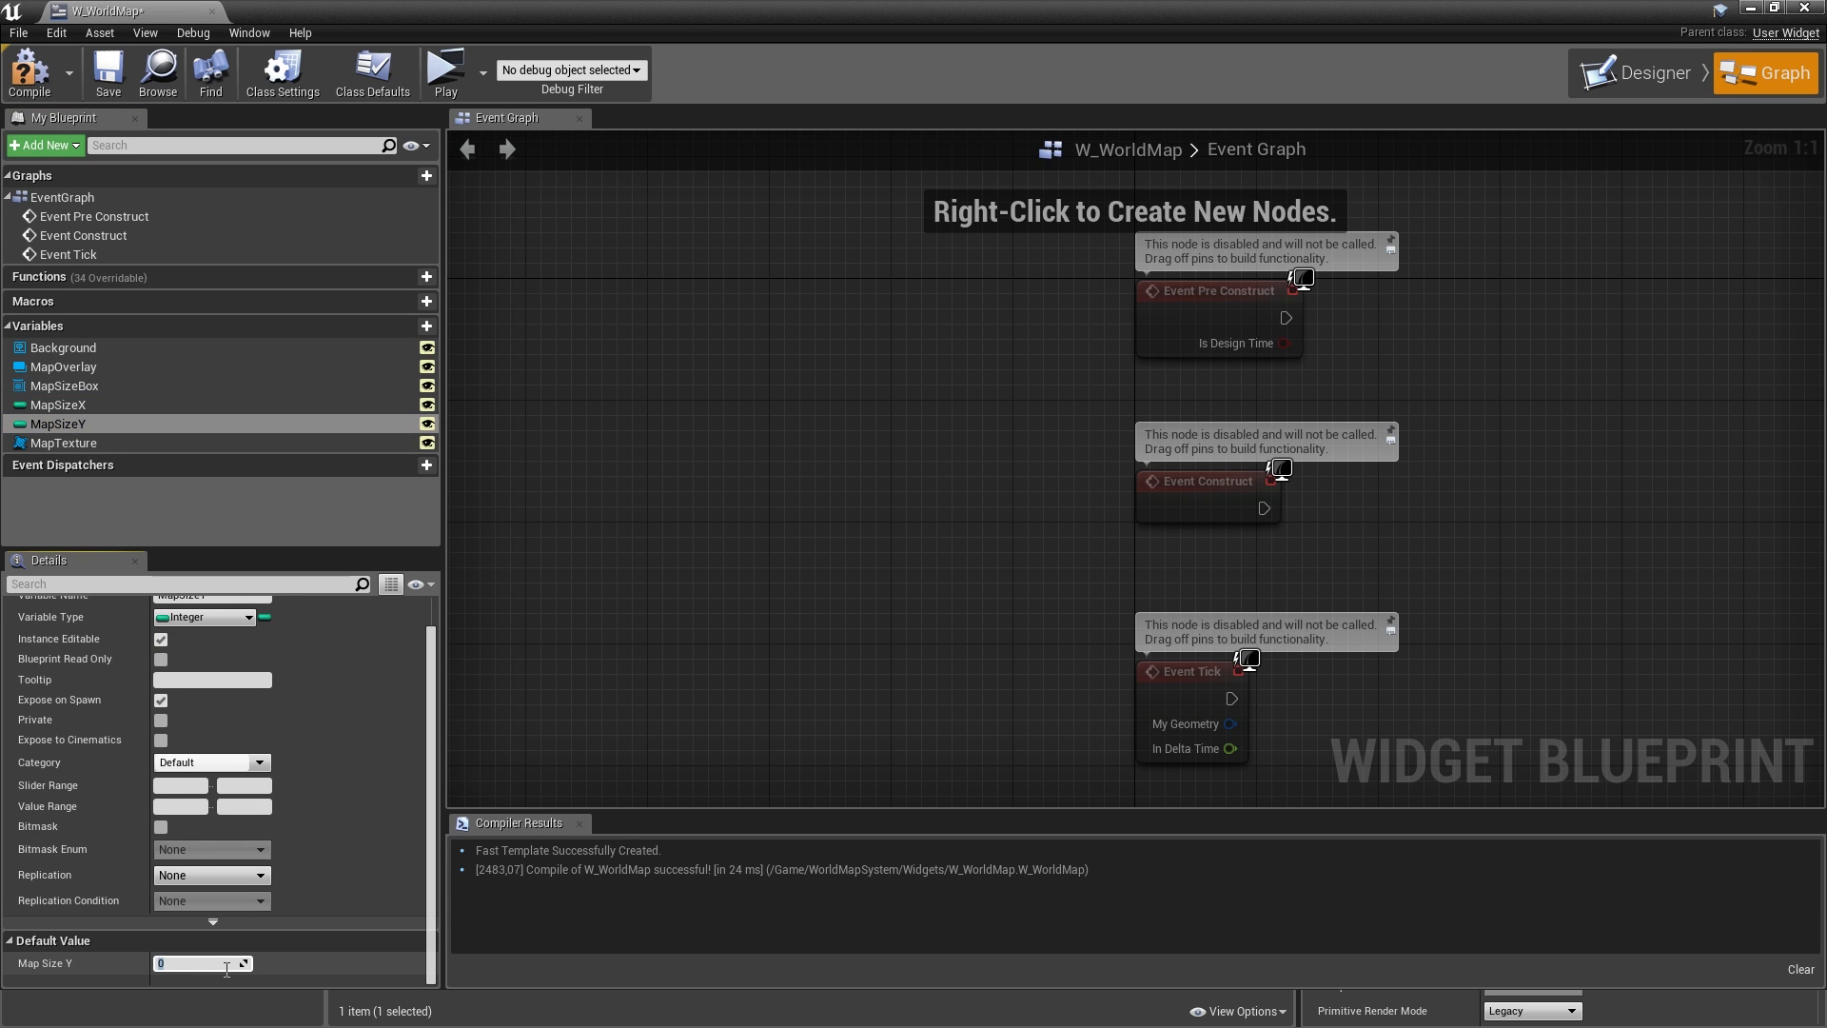
text(1080)
key(Return)
- Set the default value of MapTexture to the MapImage texture, then compile and save the widget
click(168, 445)
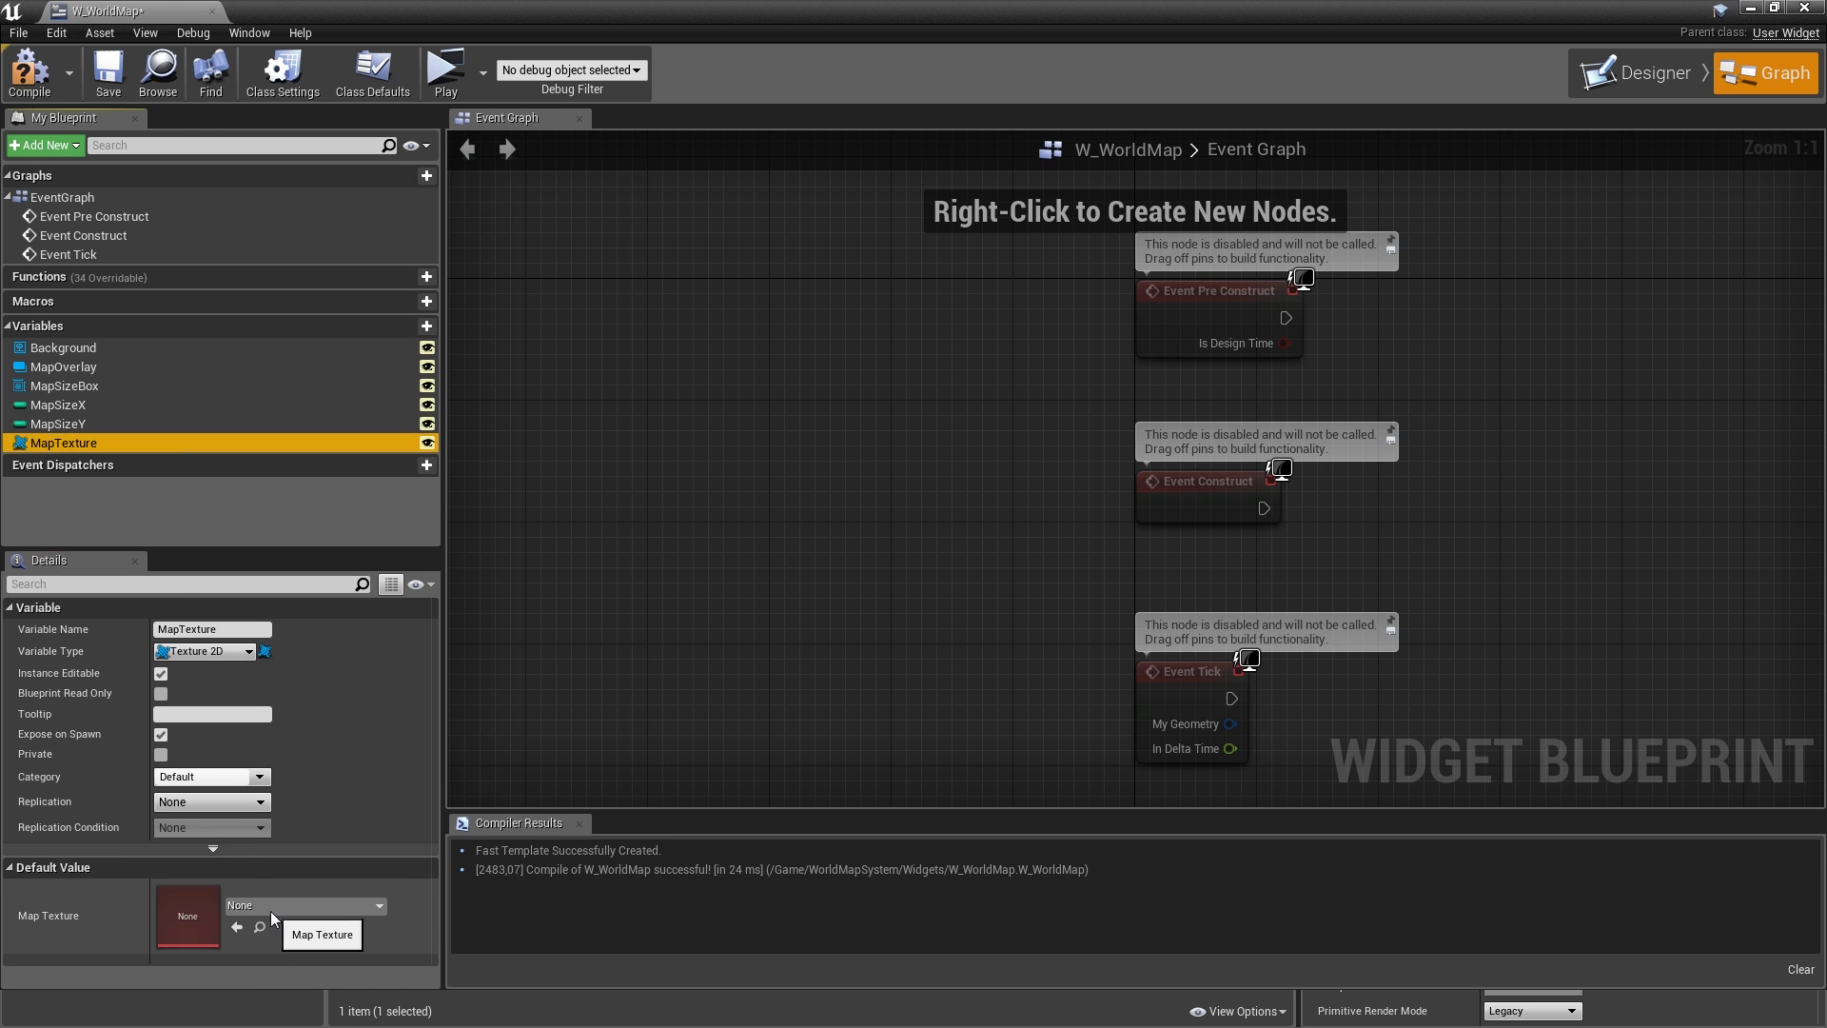
click(270, 907)
text(m)
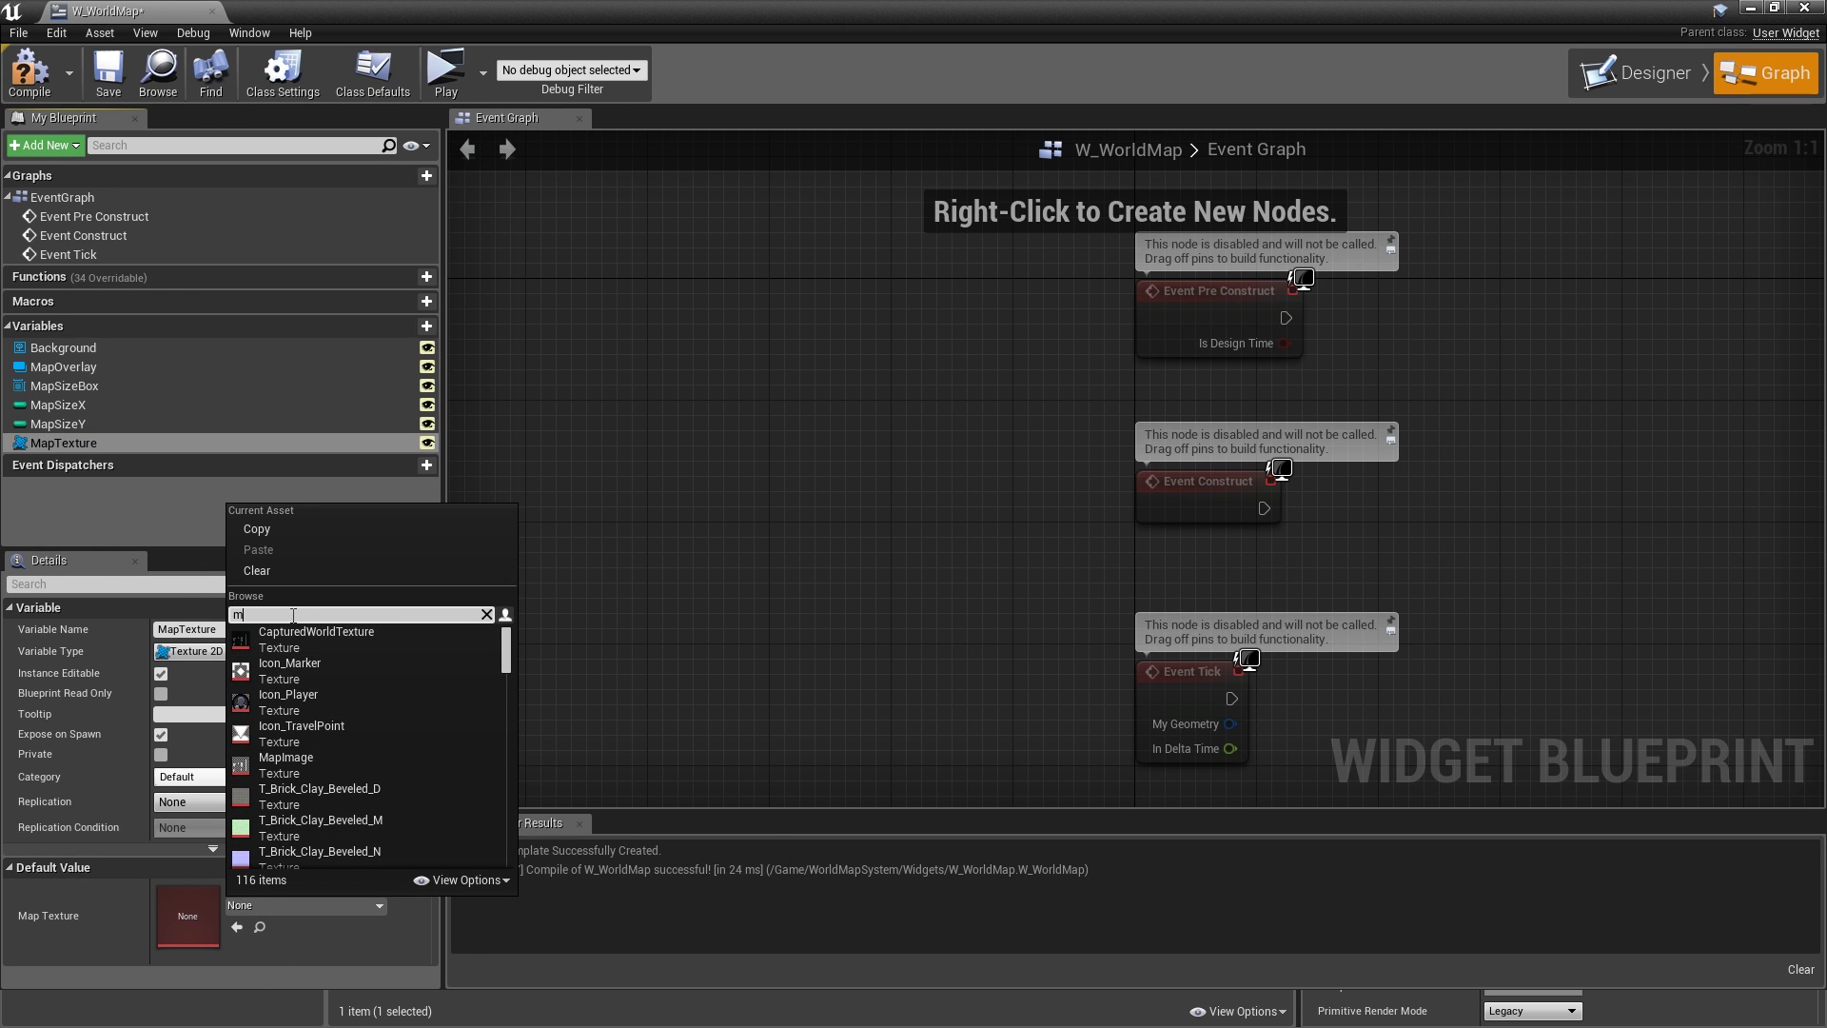
text(ap)
click(312, 757)
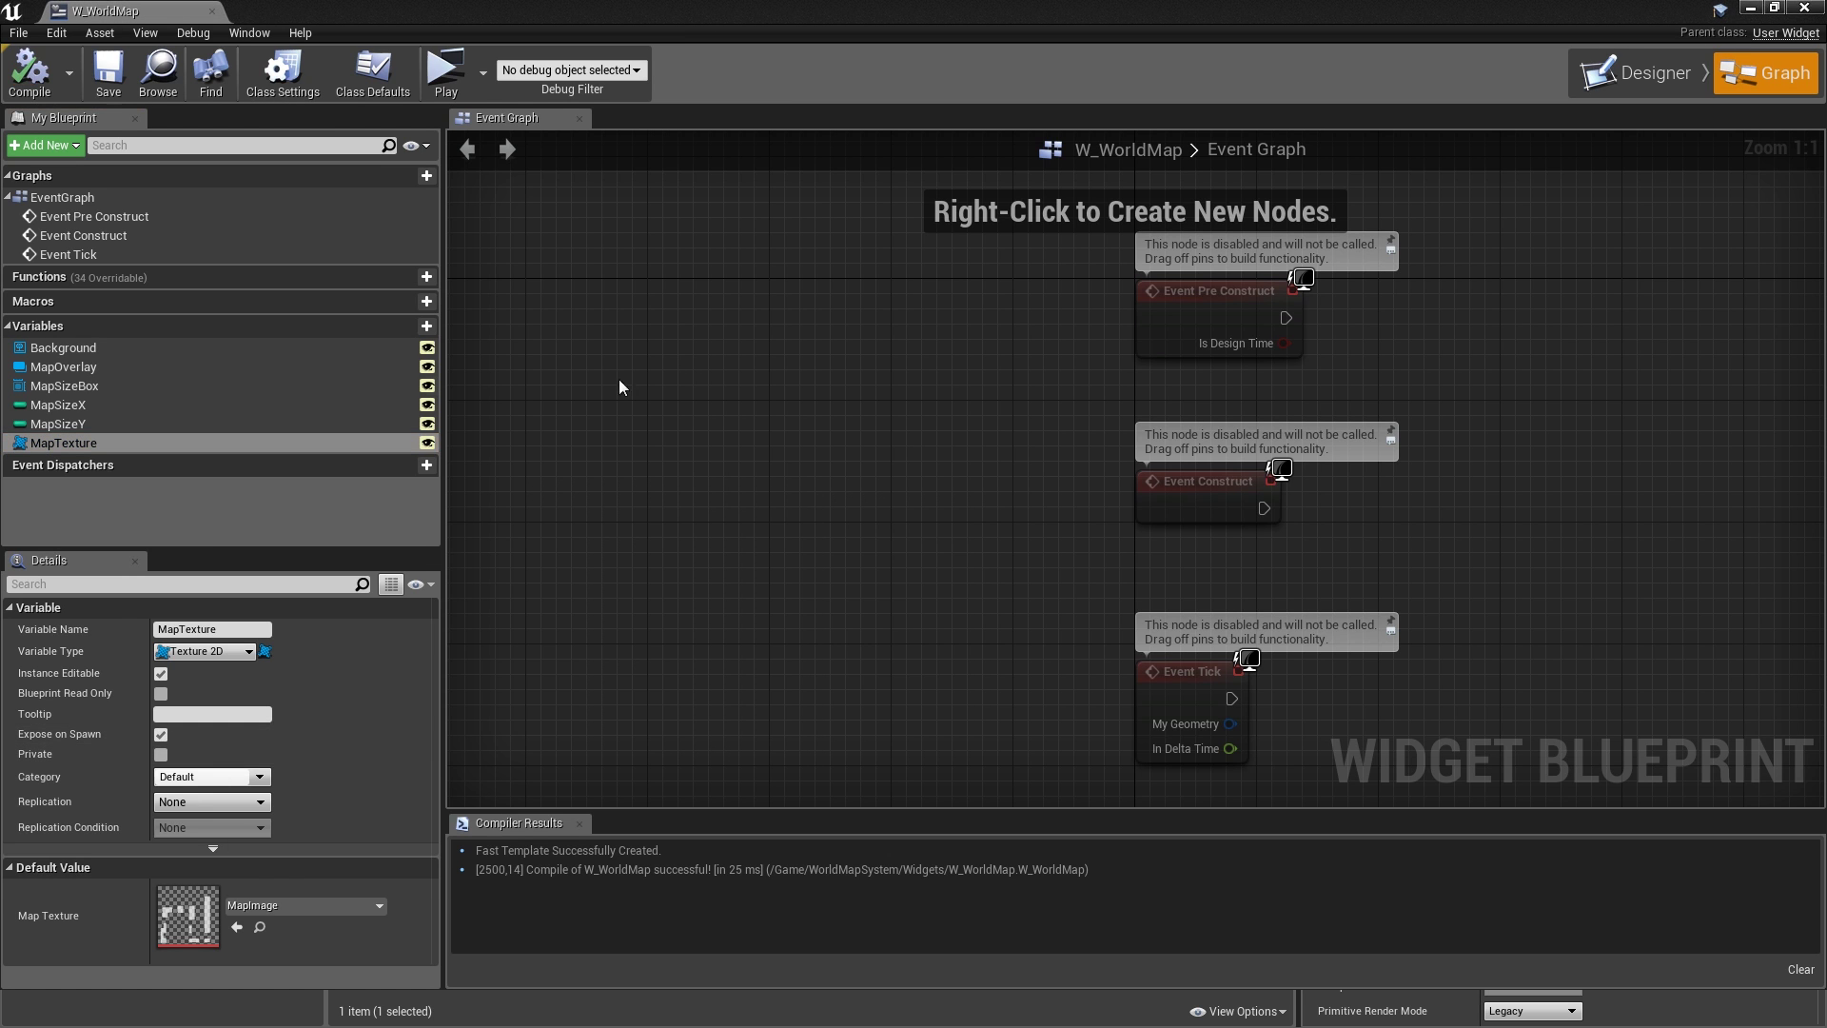
- Check the Width Override and Height Override settings of MapSizeBox in the designer, then return to the graph
mouse_move(436, 285)
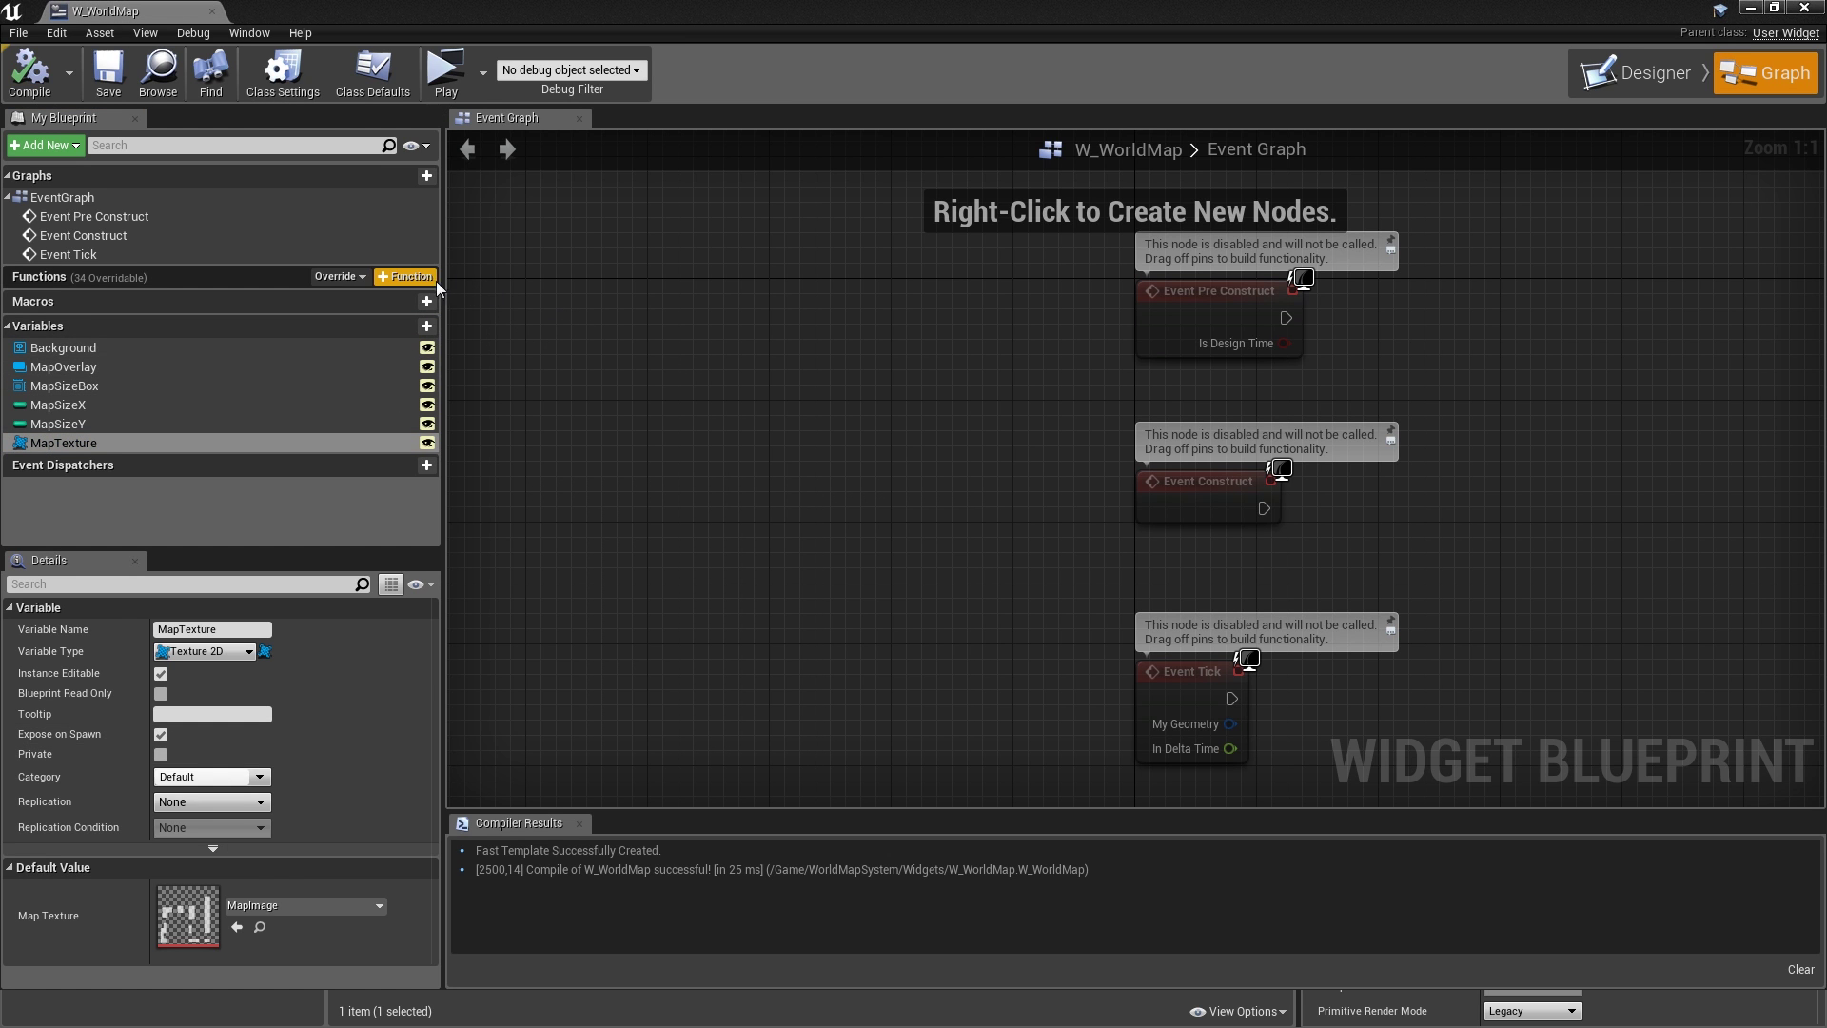
click(1637, 72)
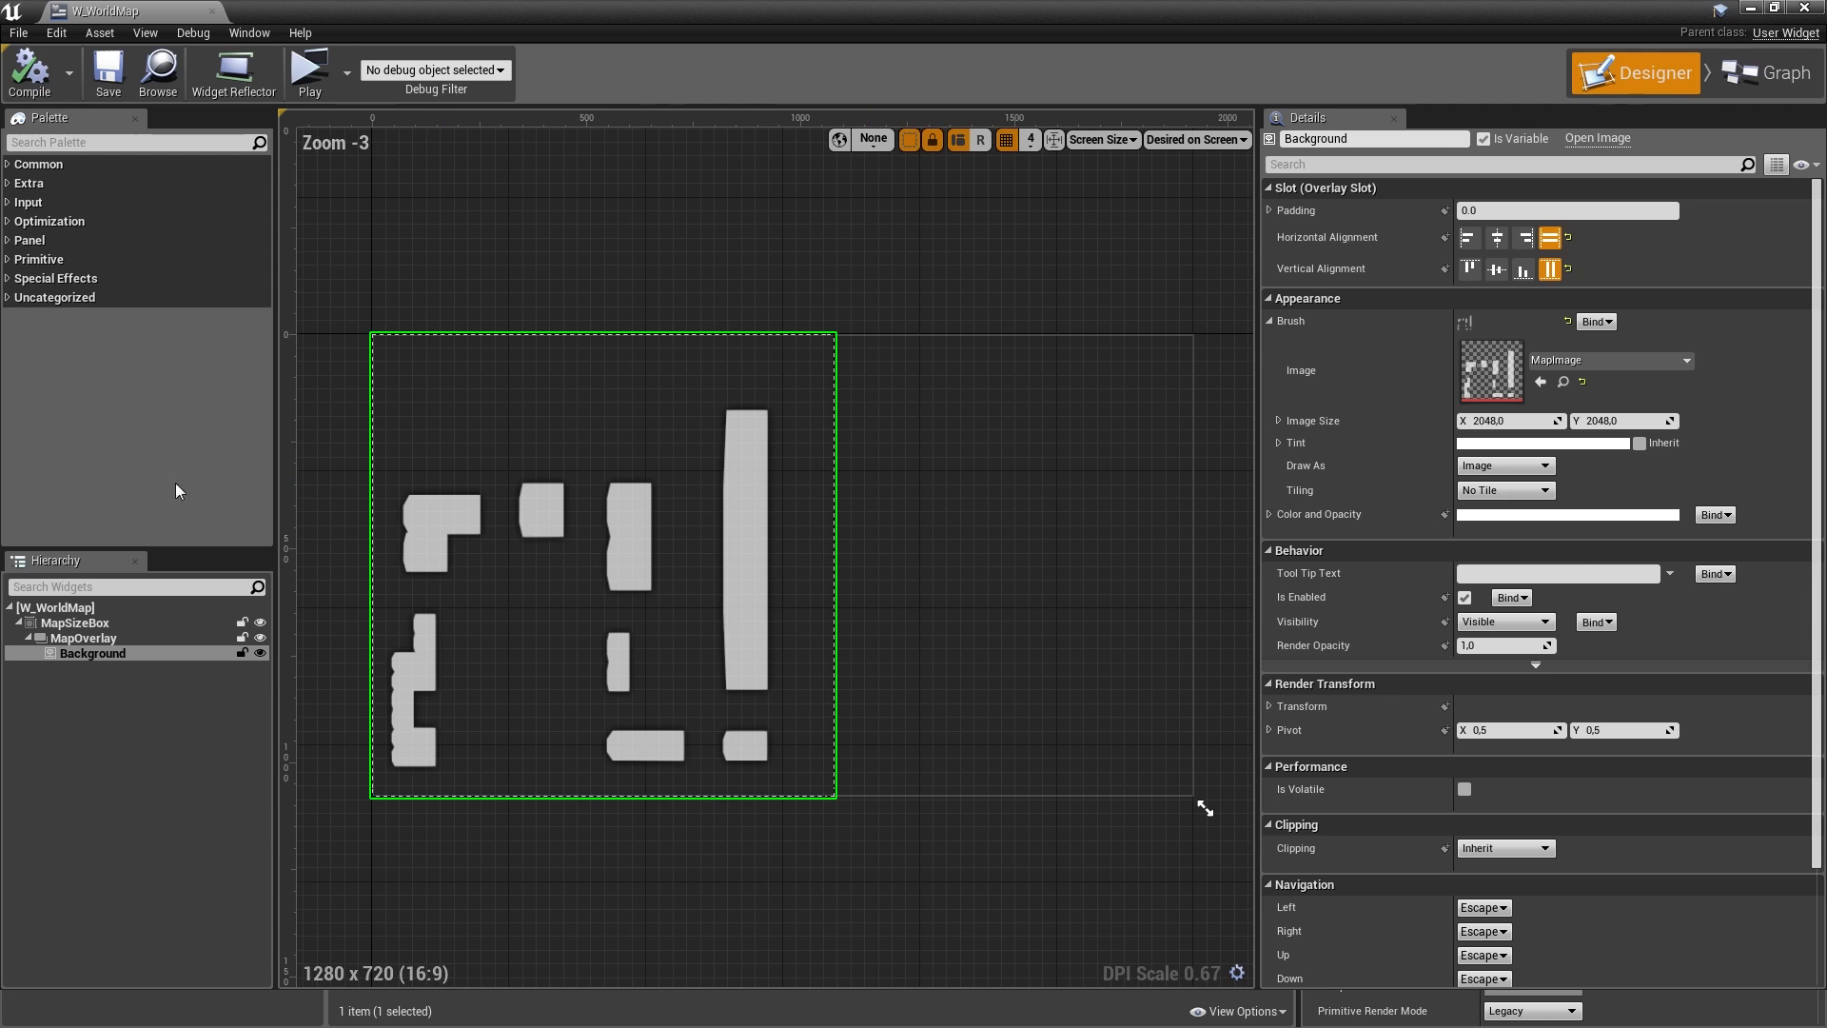
click(133, 623)
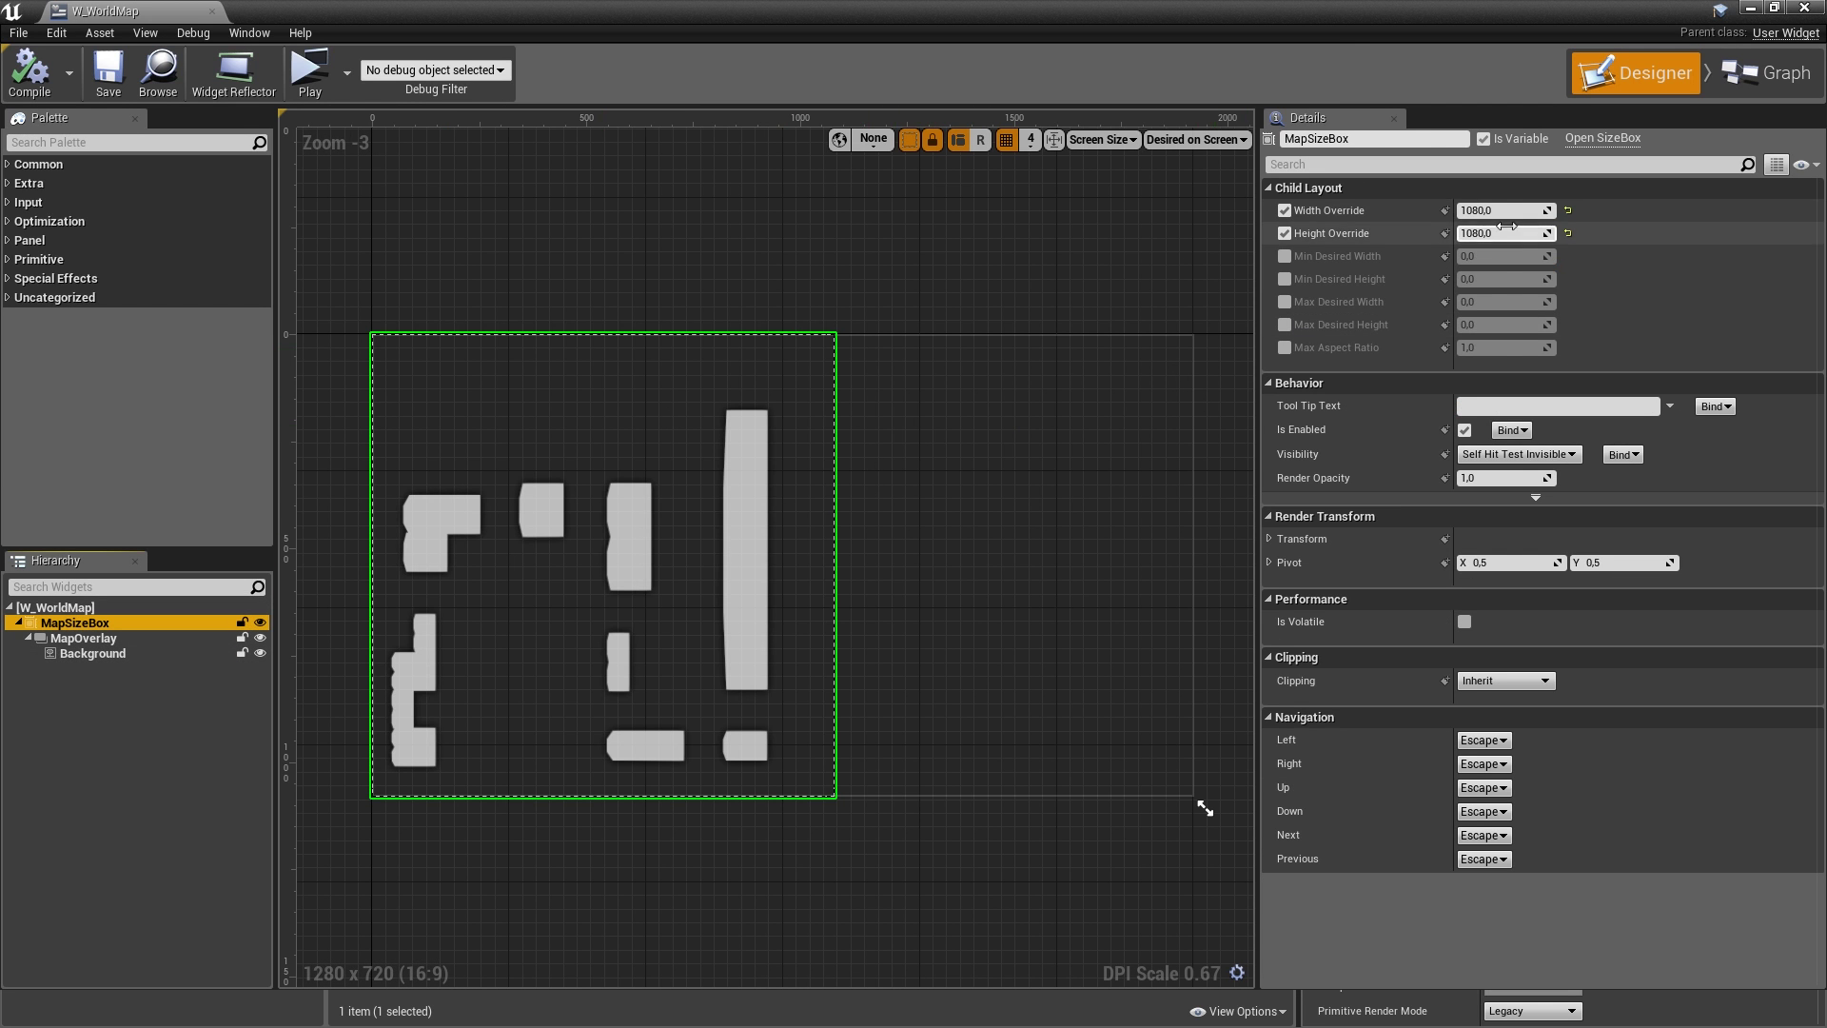
click(1766, 73)
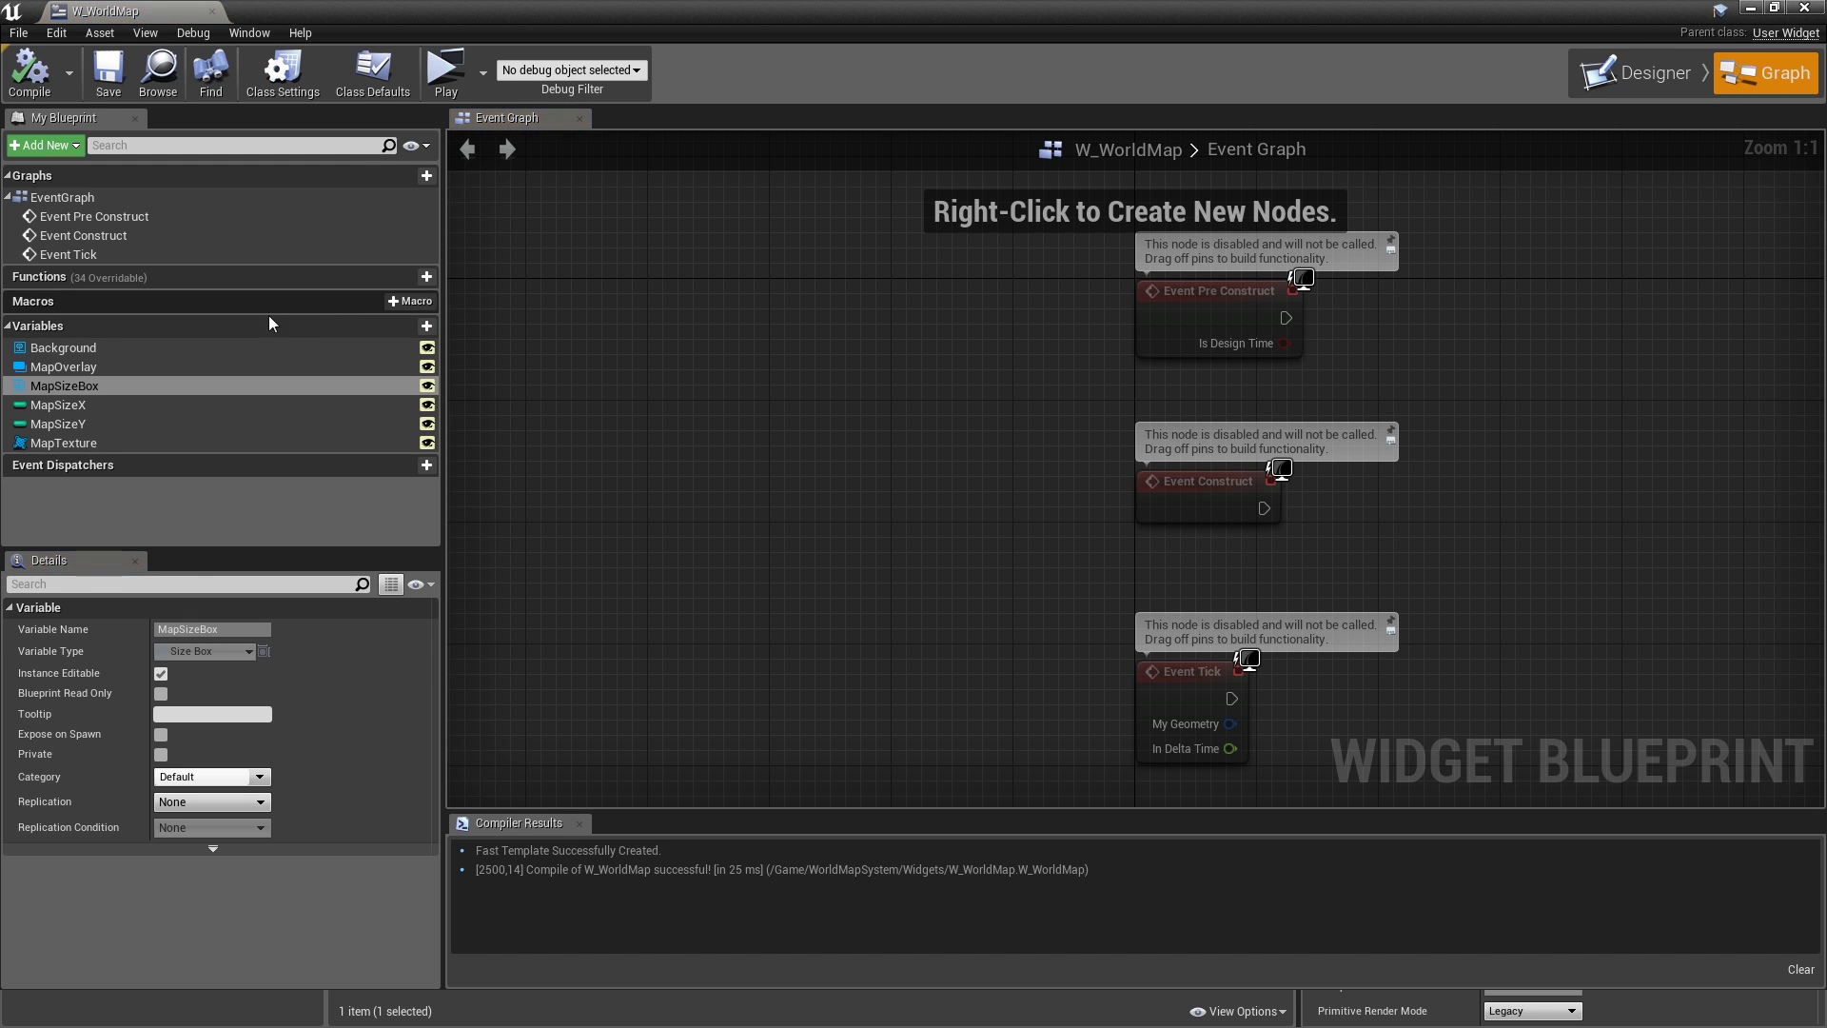
- Create a new function named SetMapSize in the W_WorldMap widget
click(411, 276)
text(S)
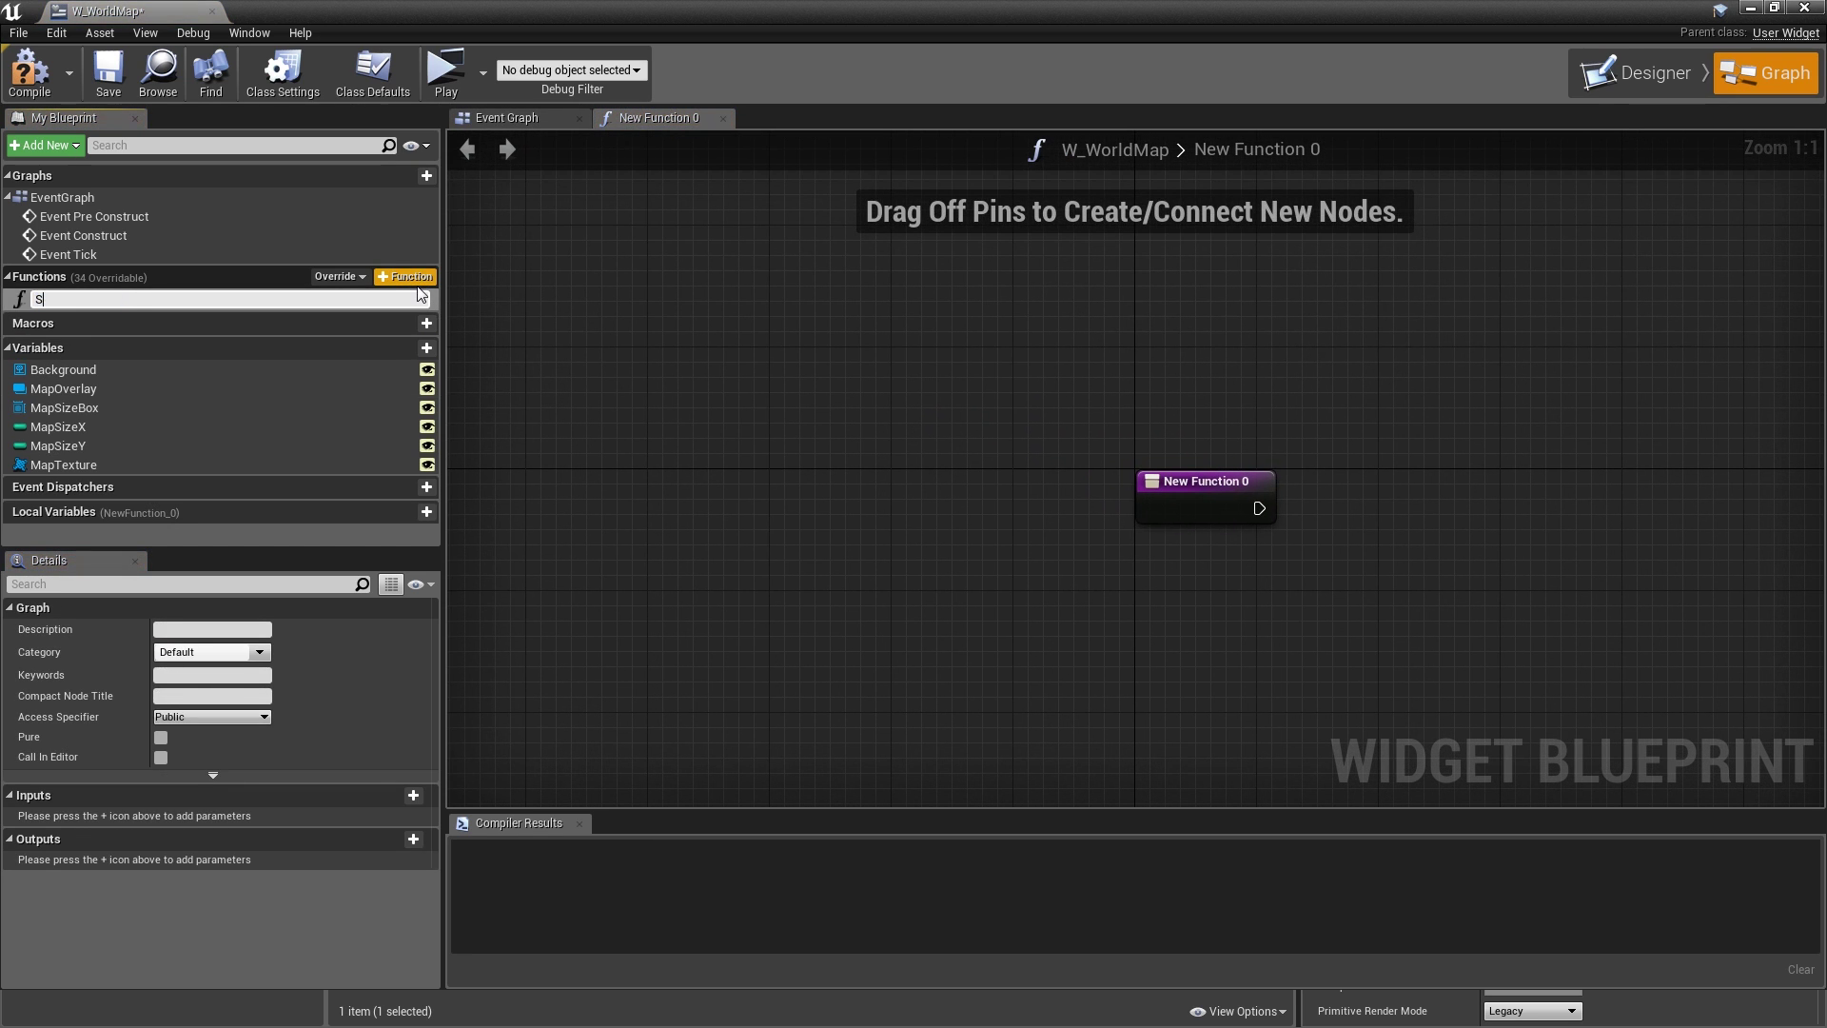
text(etMapSize)
key(Return)
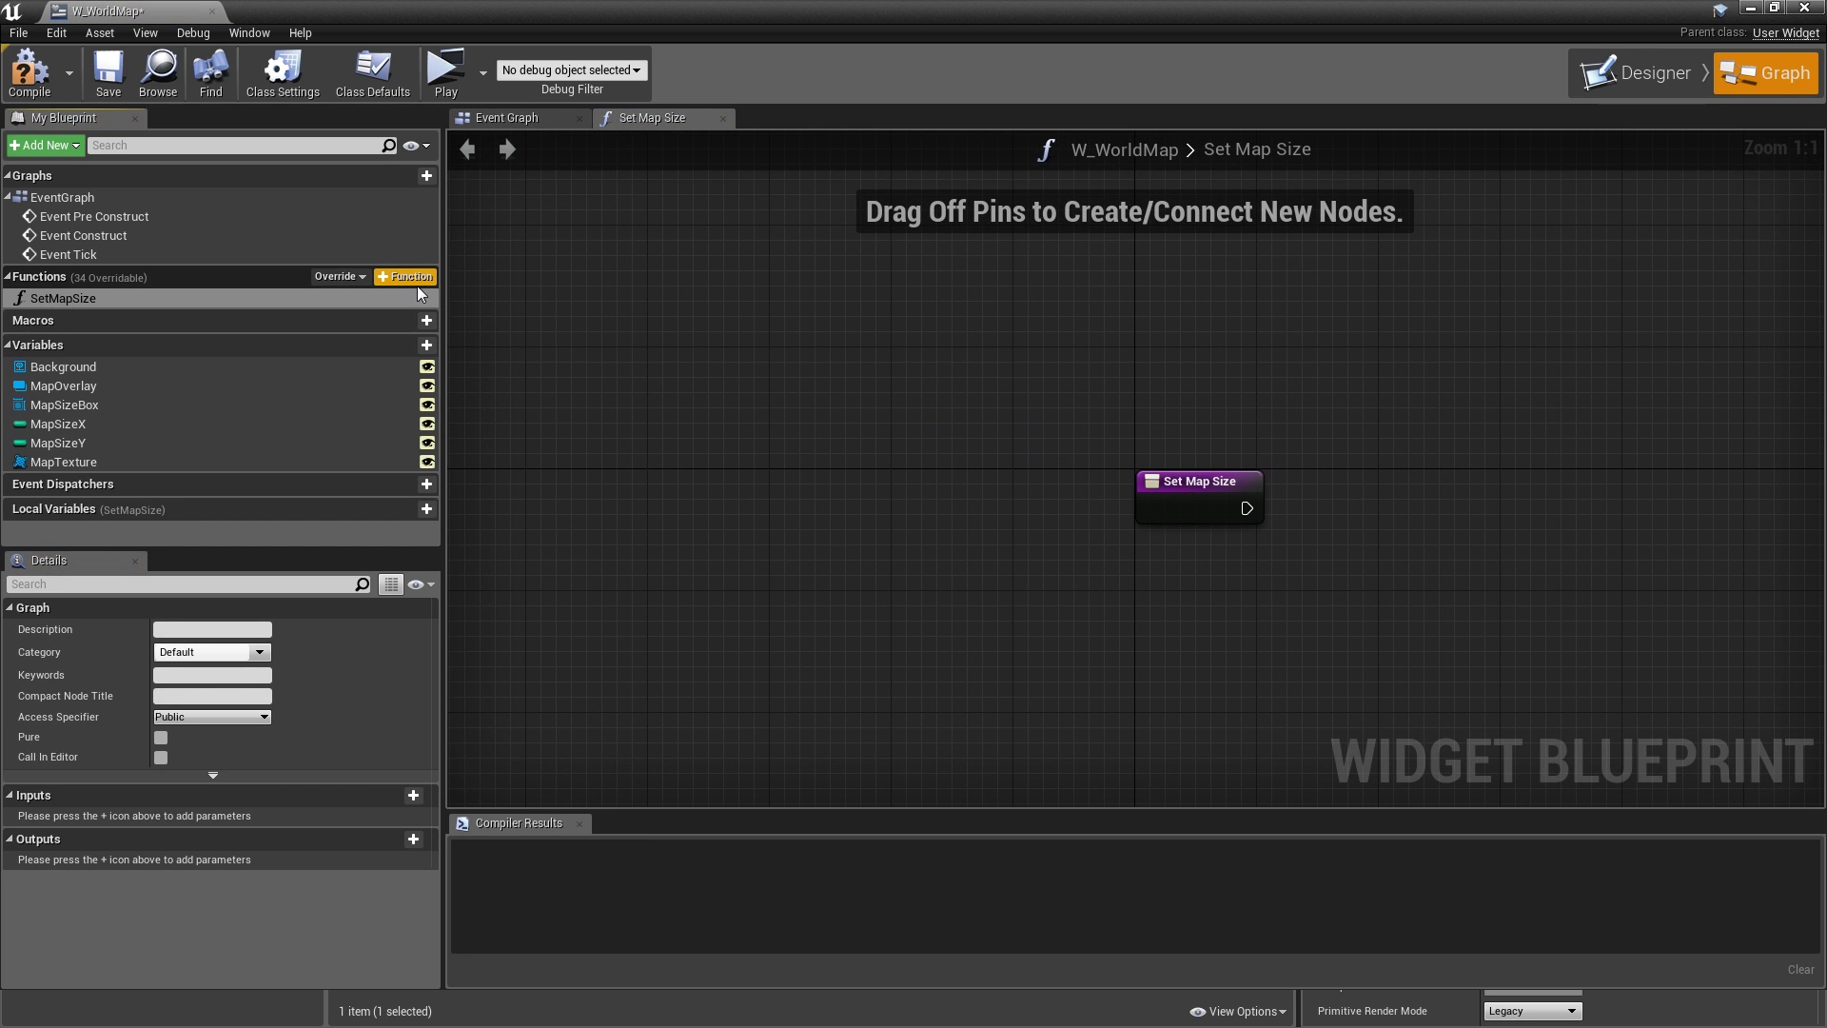
- Add two Integer inputs named ToX and ToY to the SetMapSize function
click(415, 801)
click(378, 801)
click(200, 819)
click(222, 492)
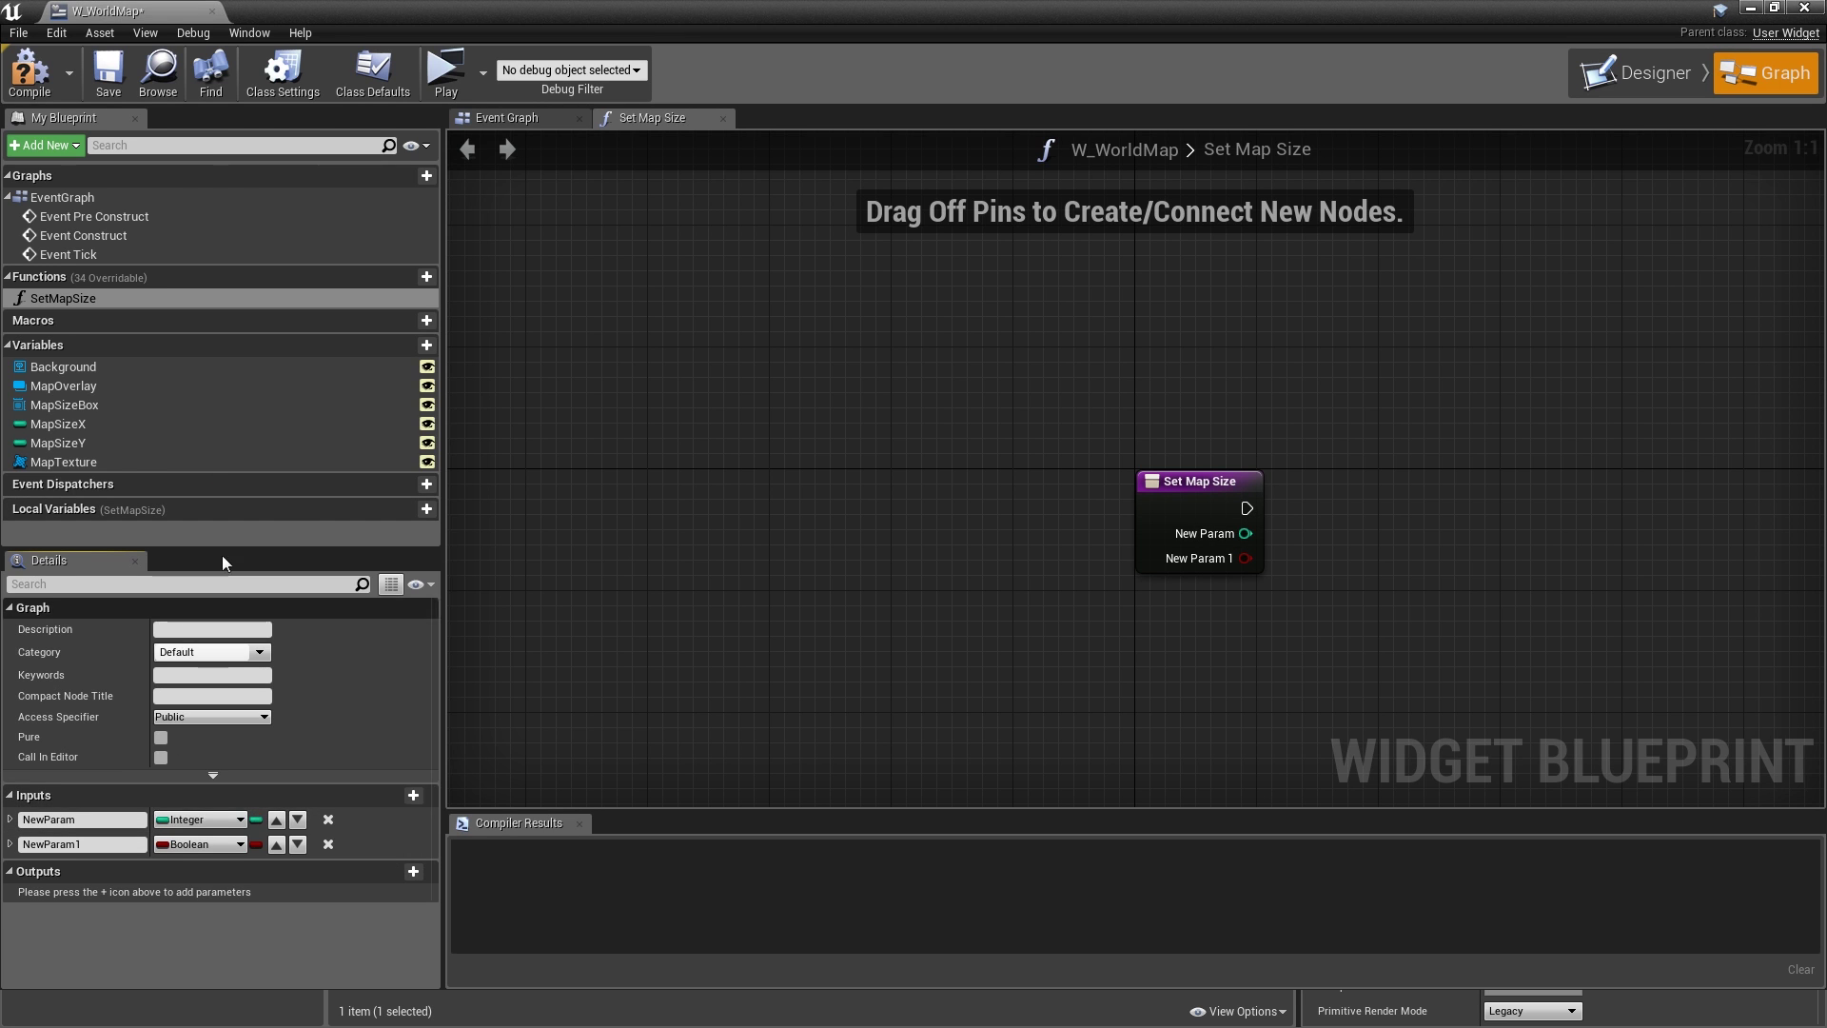
click(200, 819)
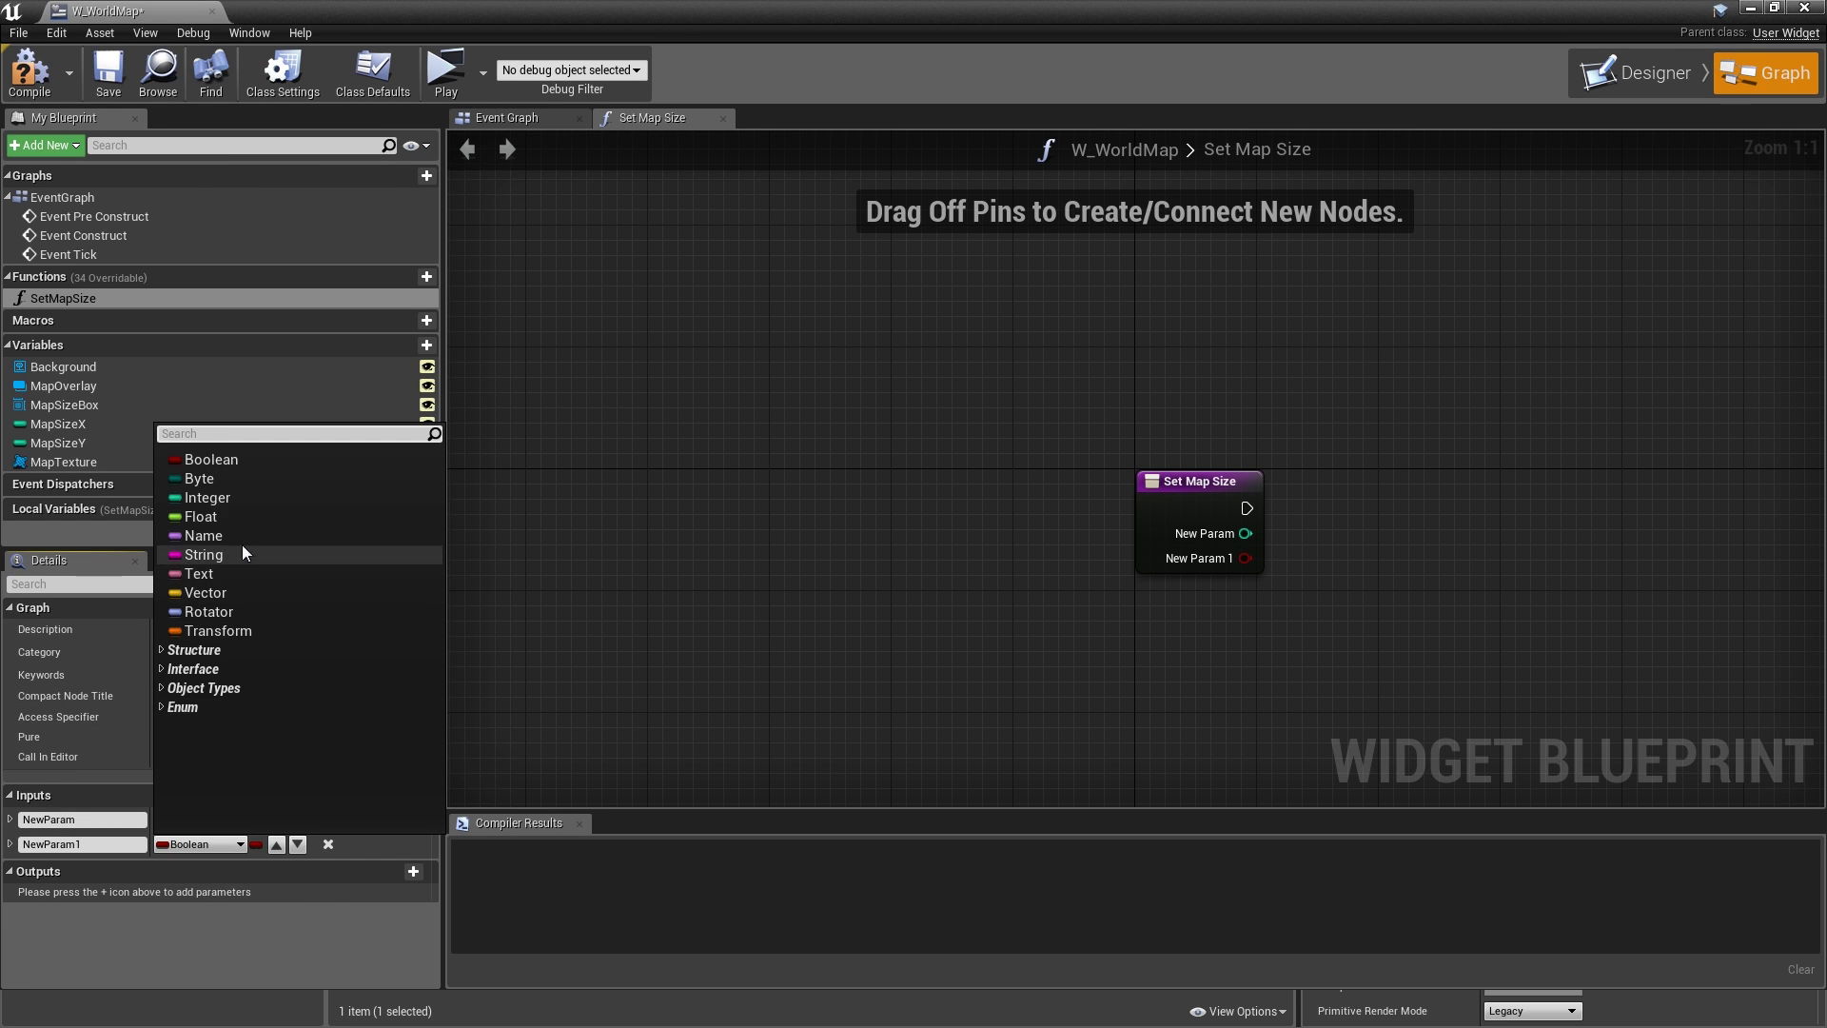
click(217, 498)
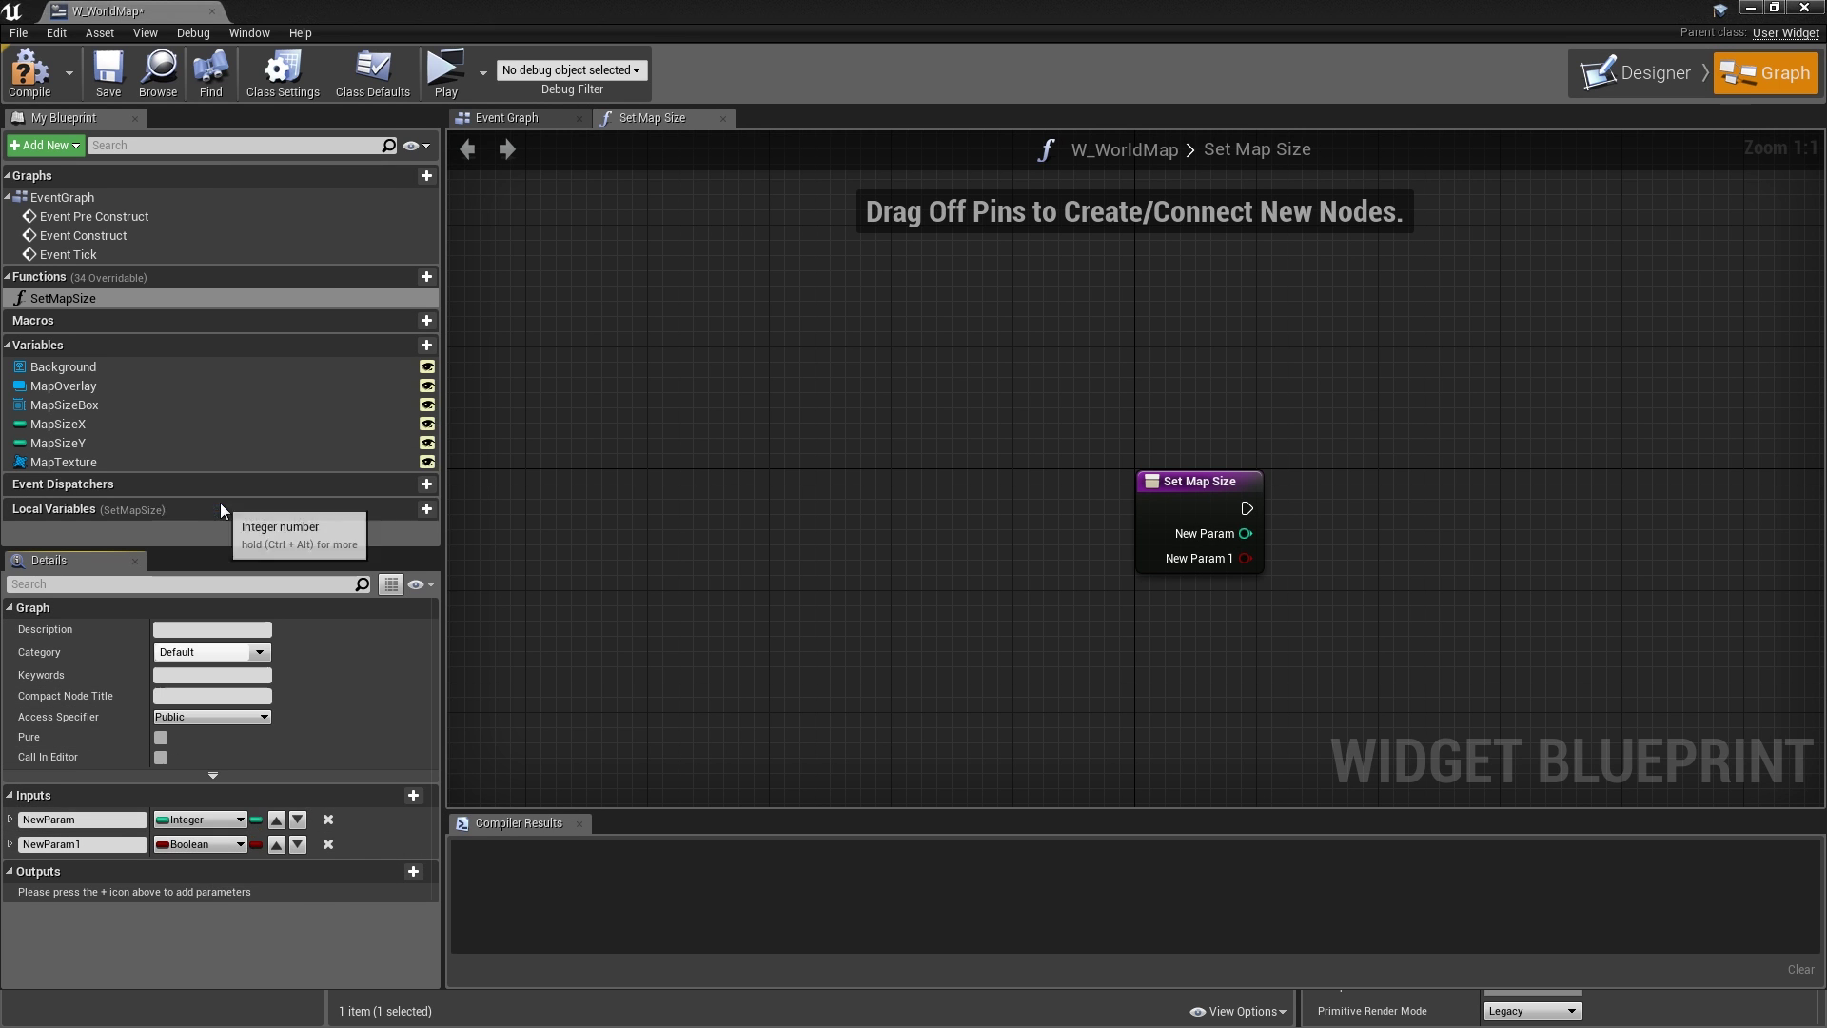
click(66, 820)
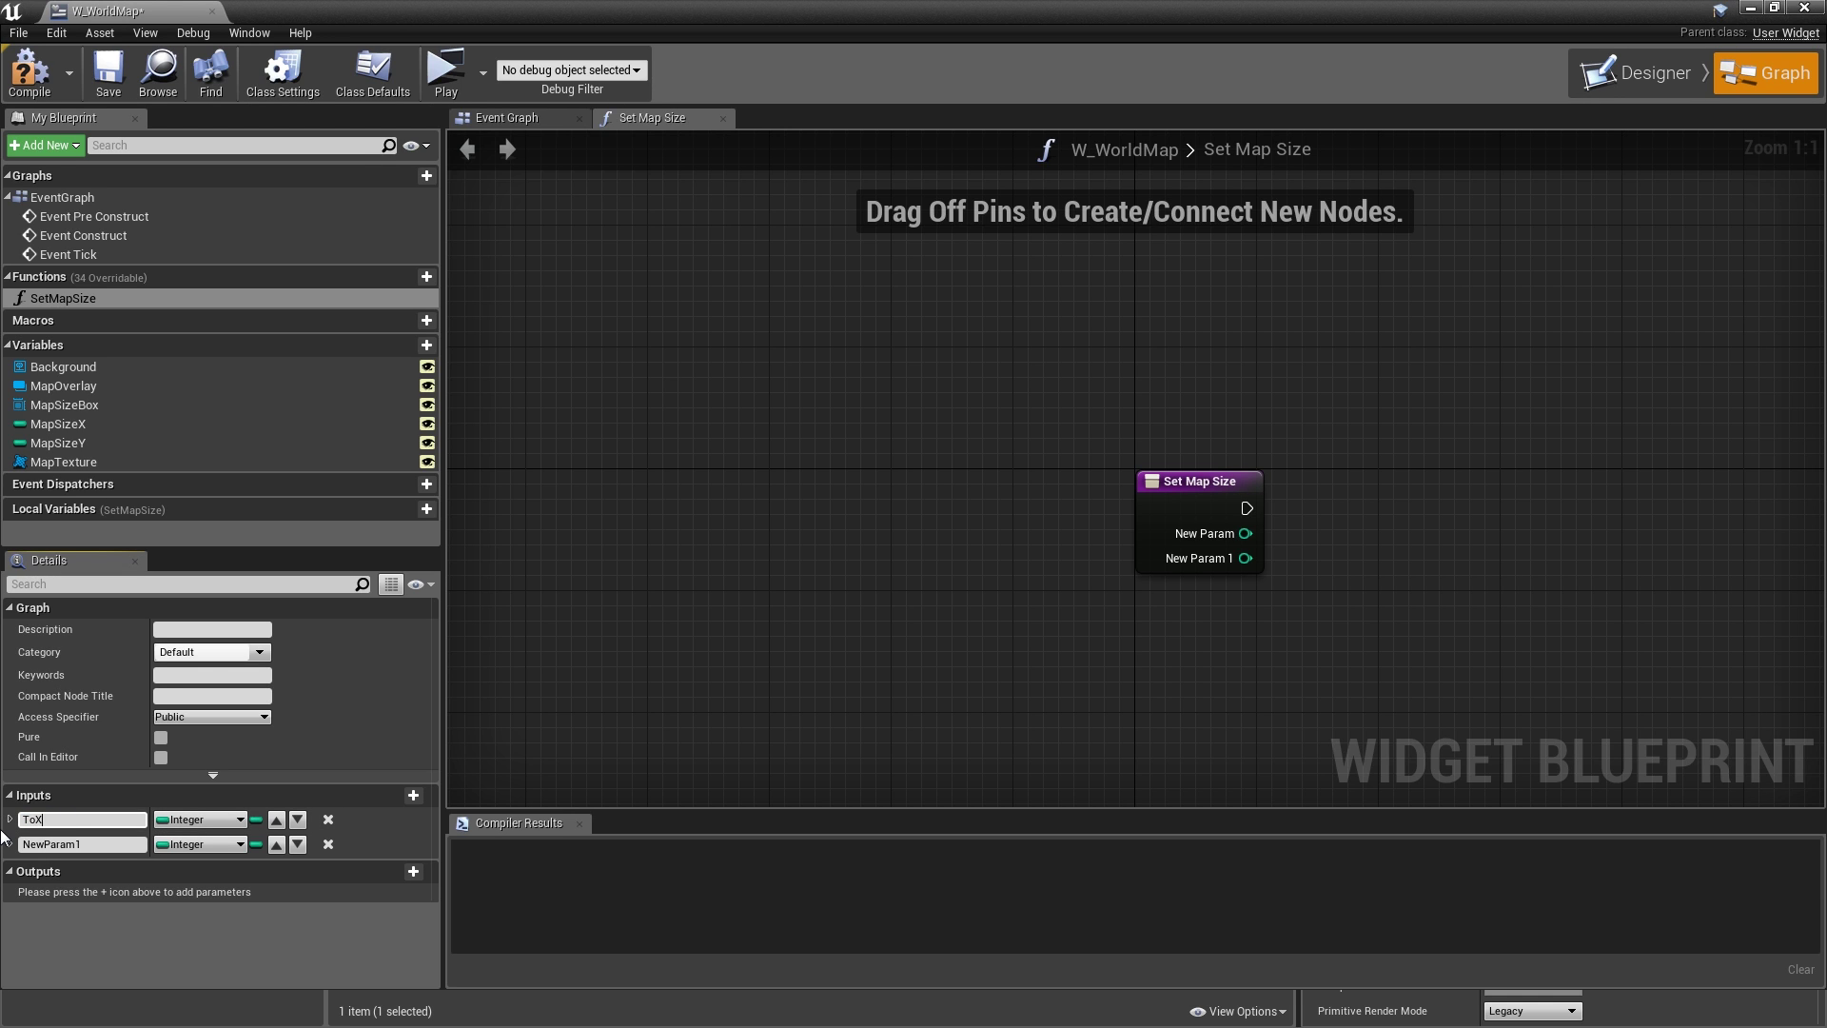
key(Tab)
text(T)
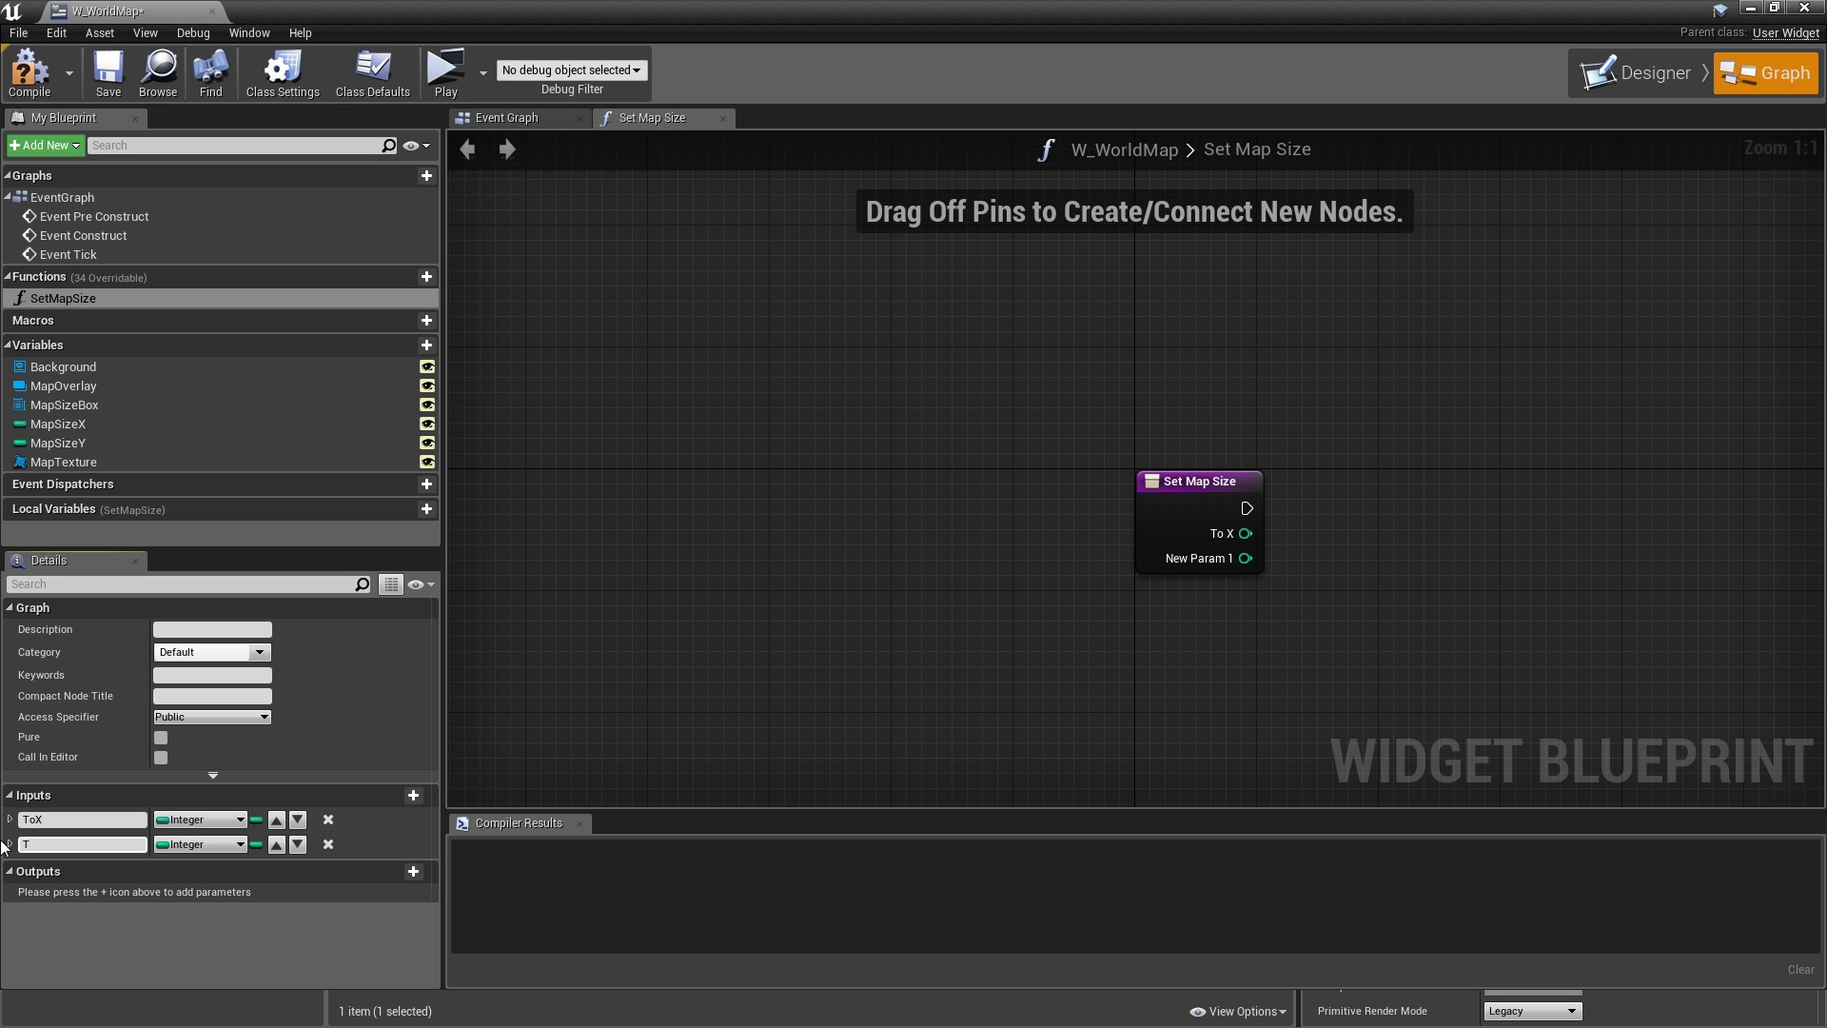
text(oY)
key(Return)
- Add Set nodes for MapSizeX and MapSizeY, run them in sequence from the function entry, and feed them ToX and ToY
right_drag(1079, 551, 761, 452)
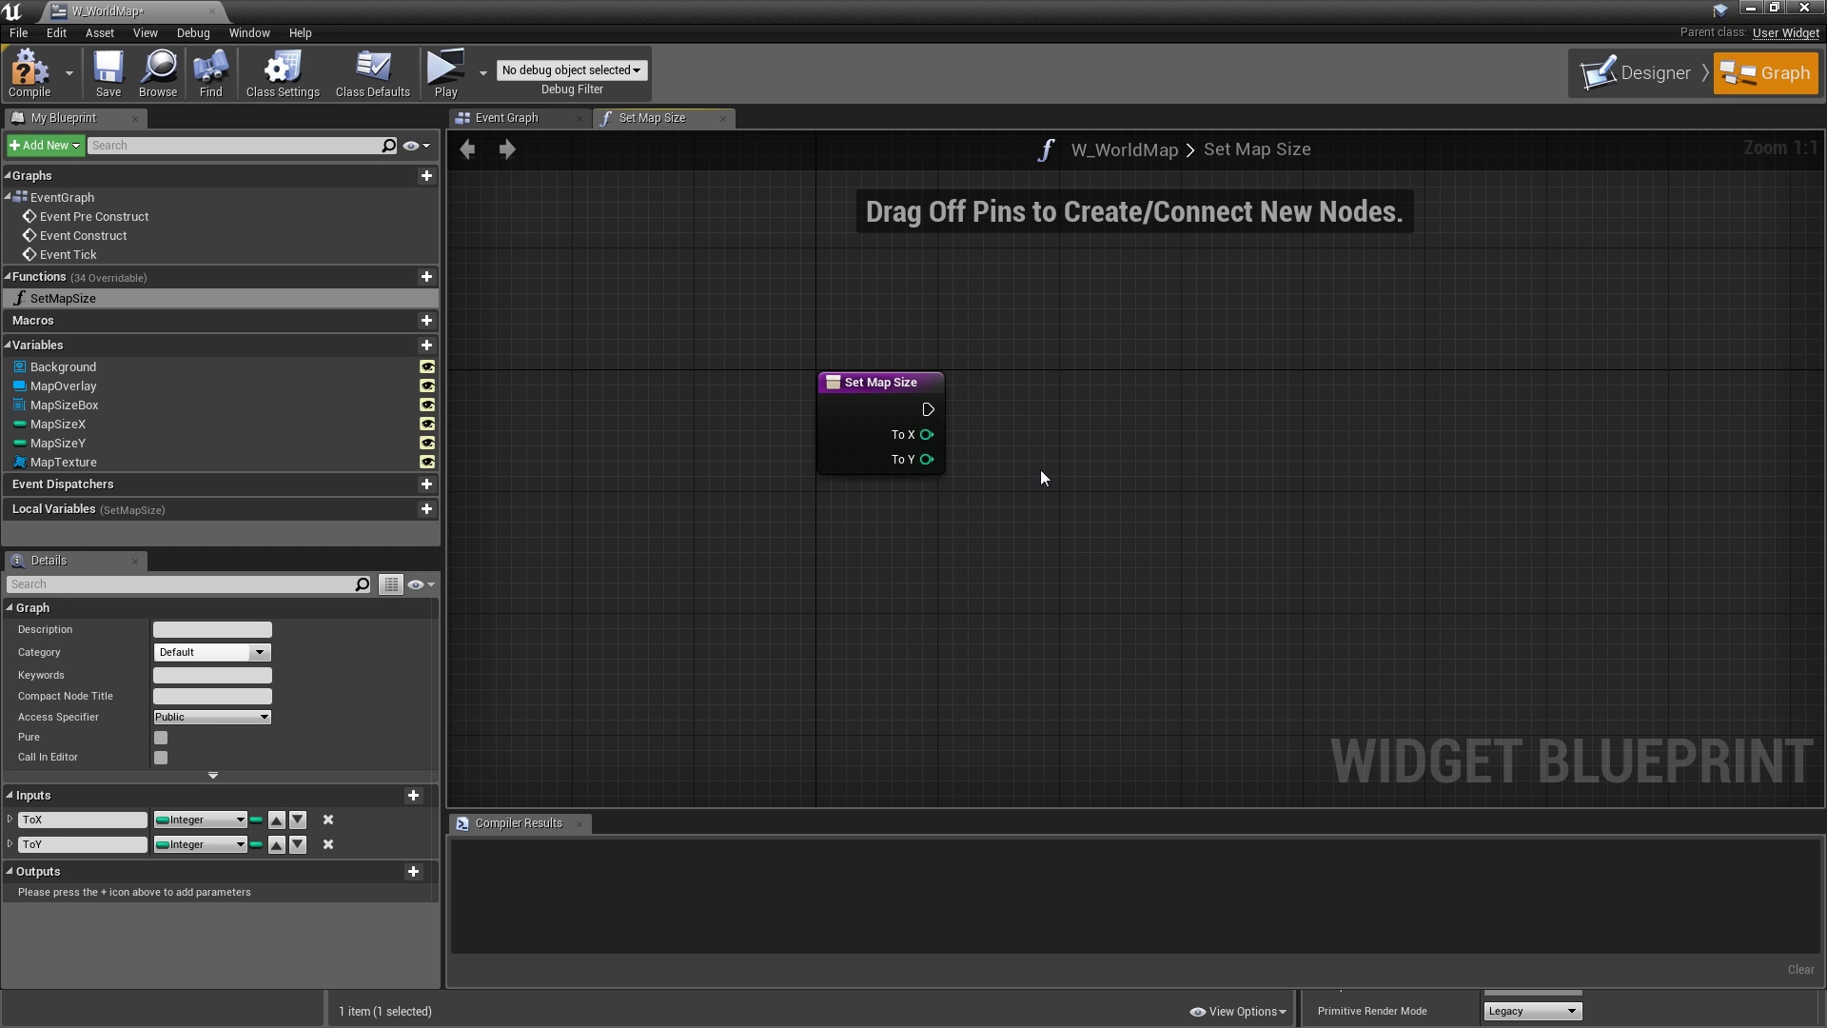
drag(121, 427, 985, 411)
click(1010, 449)
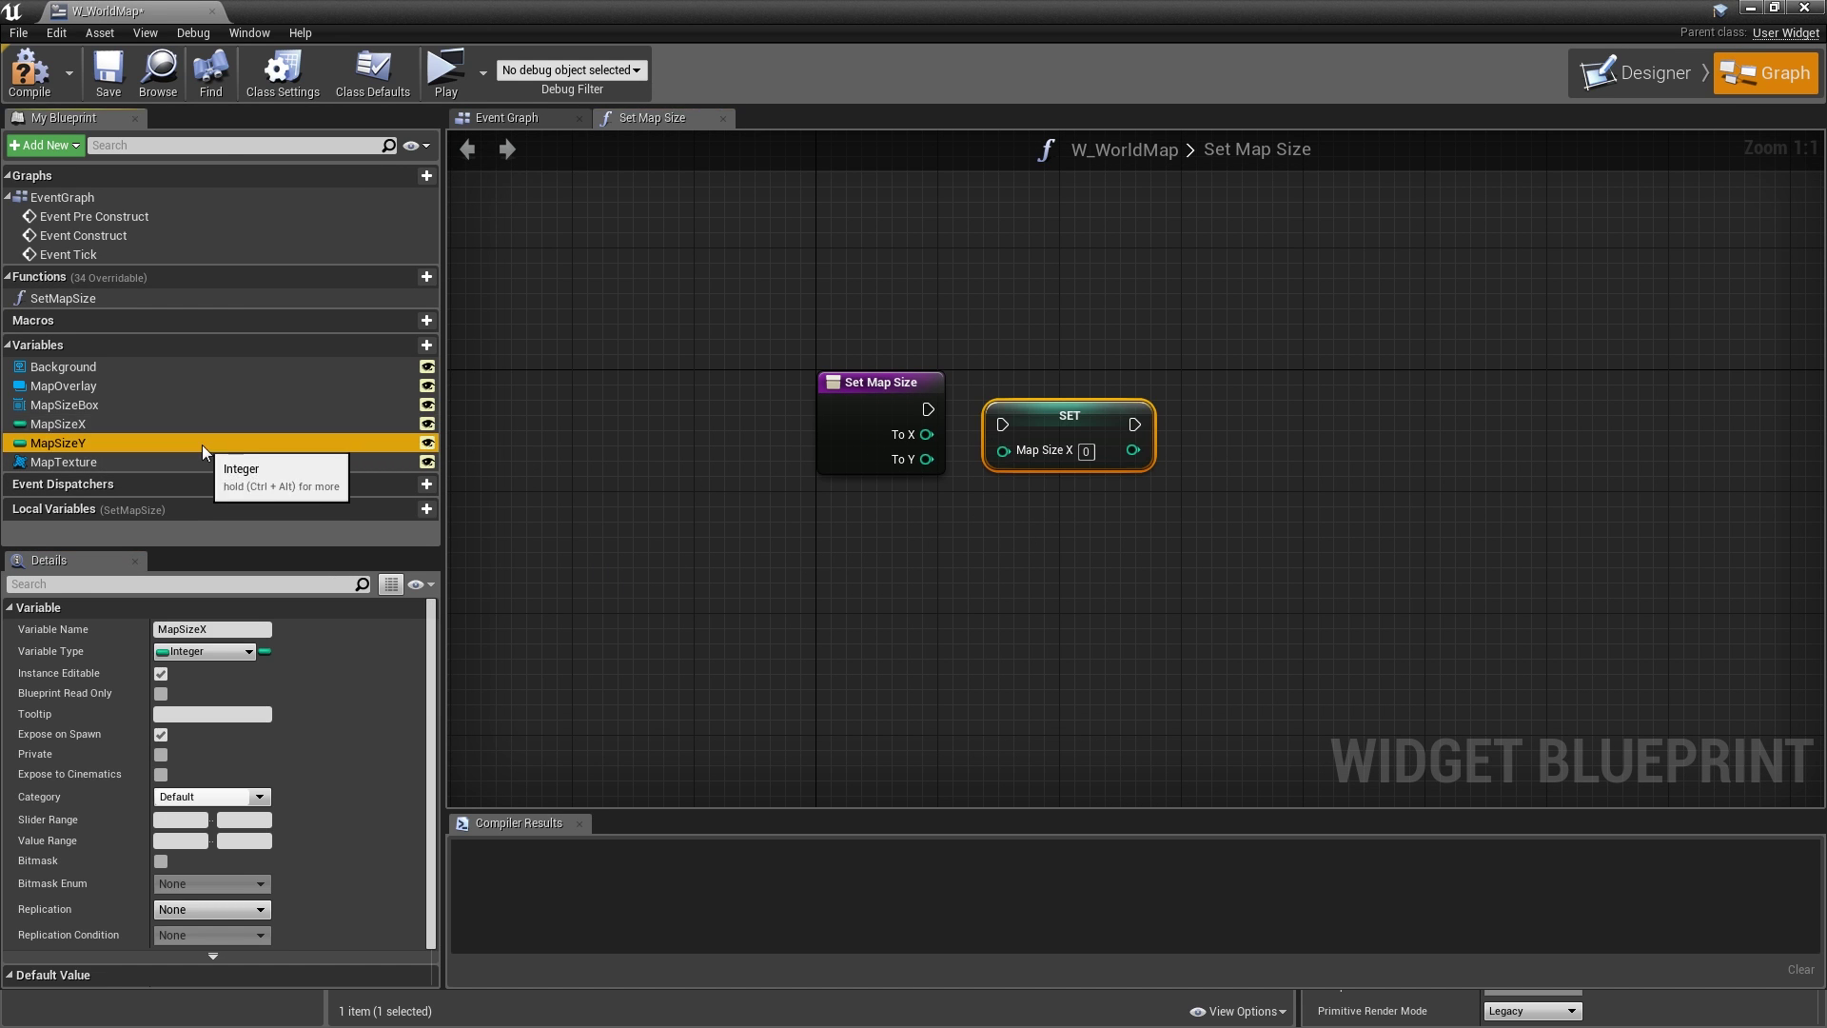
drag(201, 444, 1207, 436)
click(1230, 477)
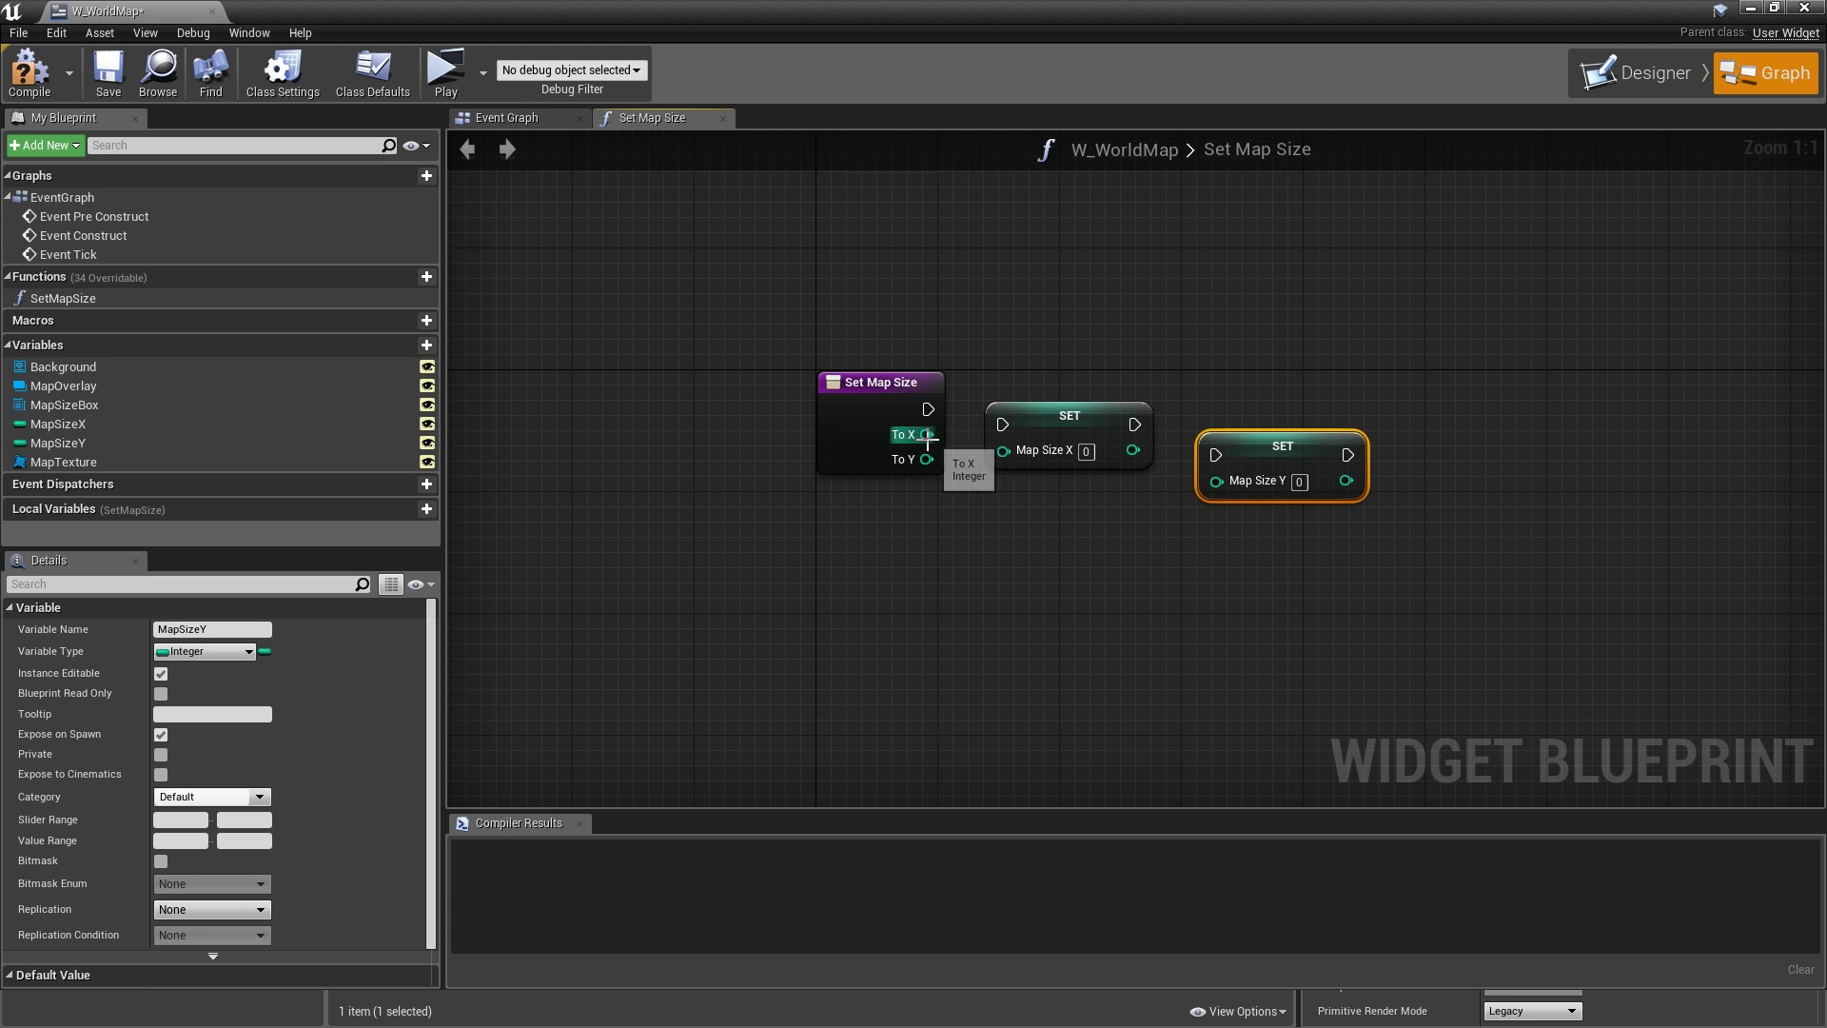
drag(927, 434, 1214, 455)
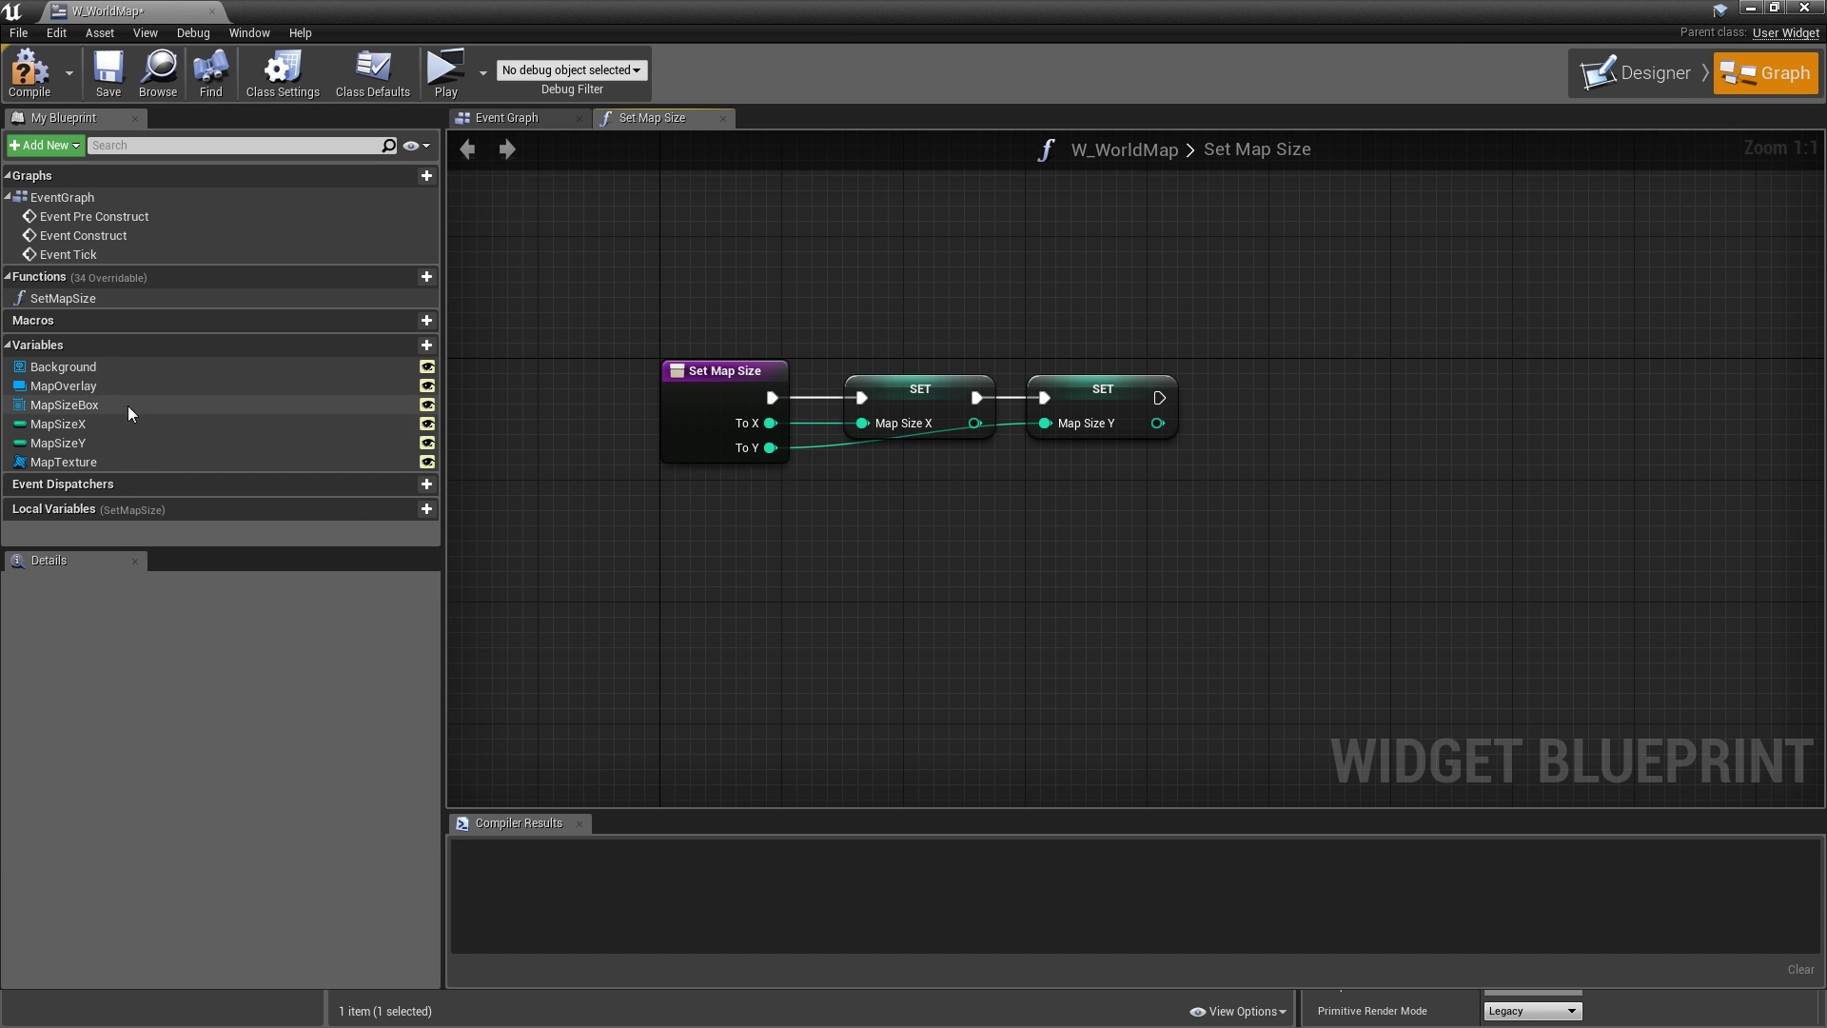
- Get MapSizeBox and chain Set Width Override and Set Height Override nodes targeting it after the two Set nodes
drag(128, 405, 1223, 476)
click(1085, 493)
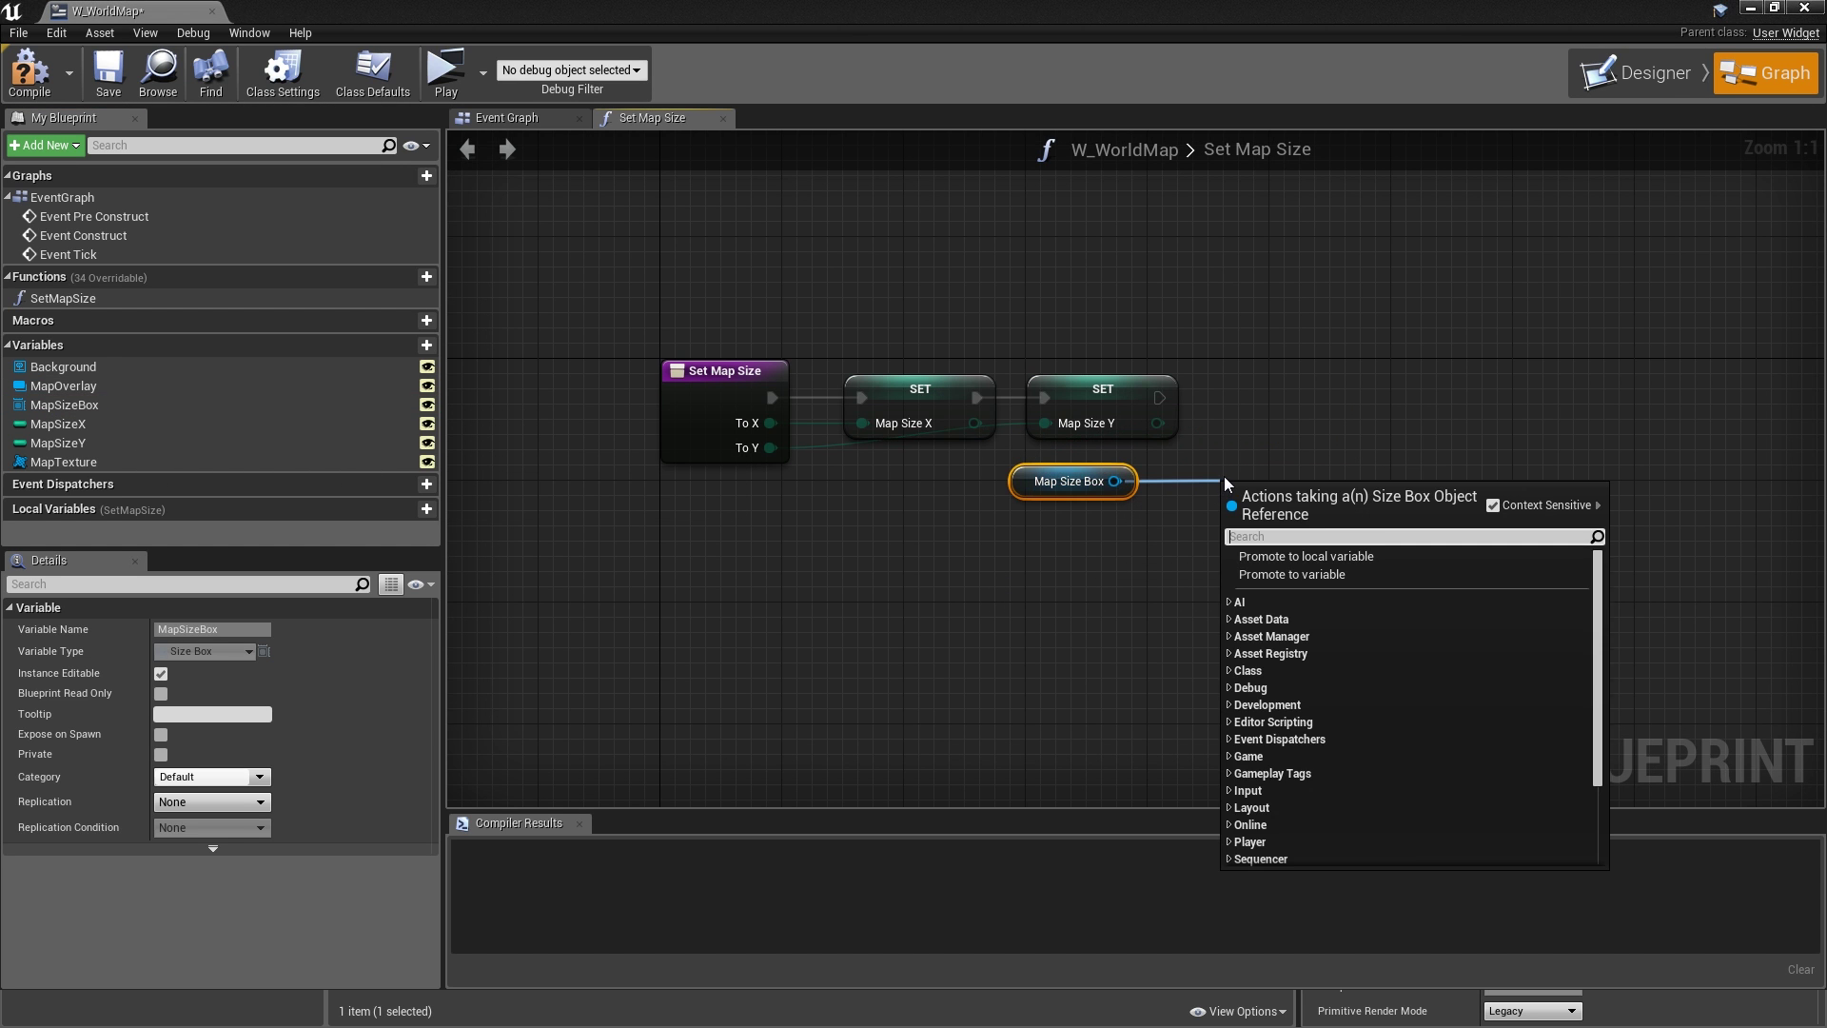
text(set wid)
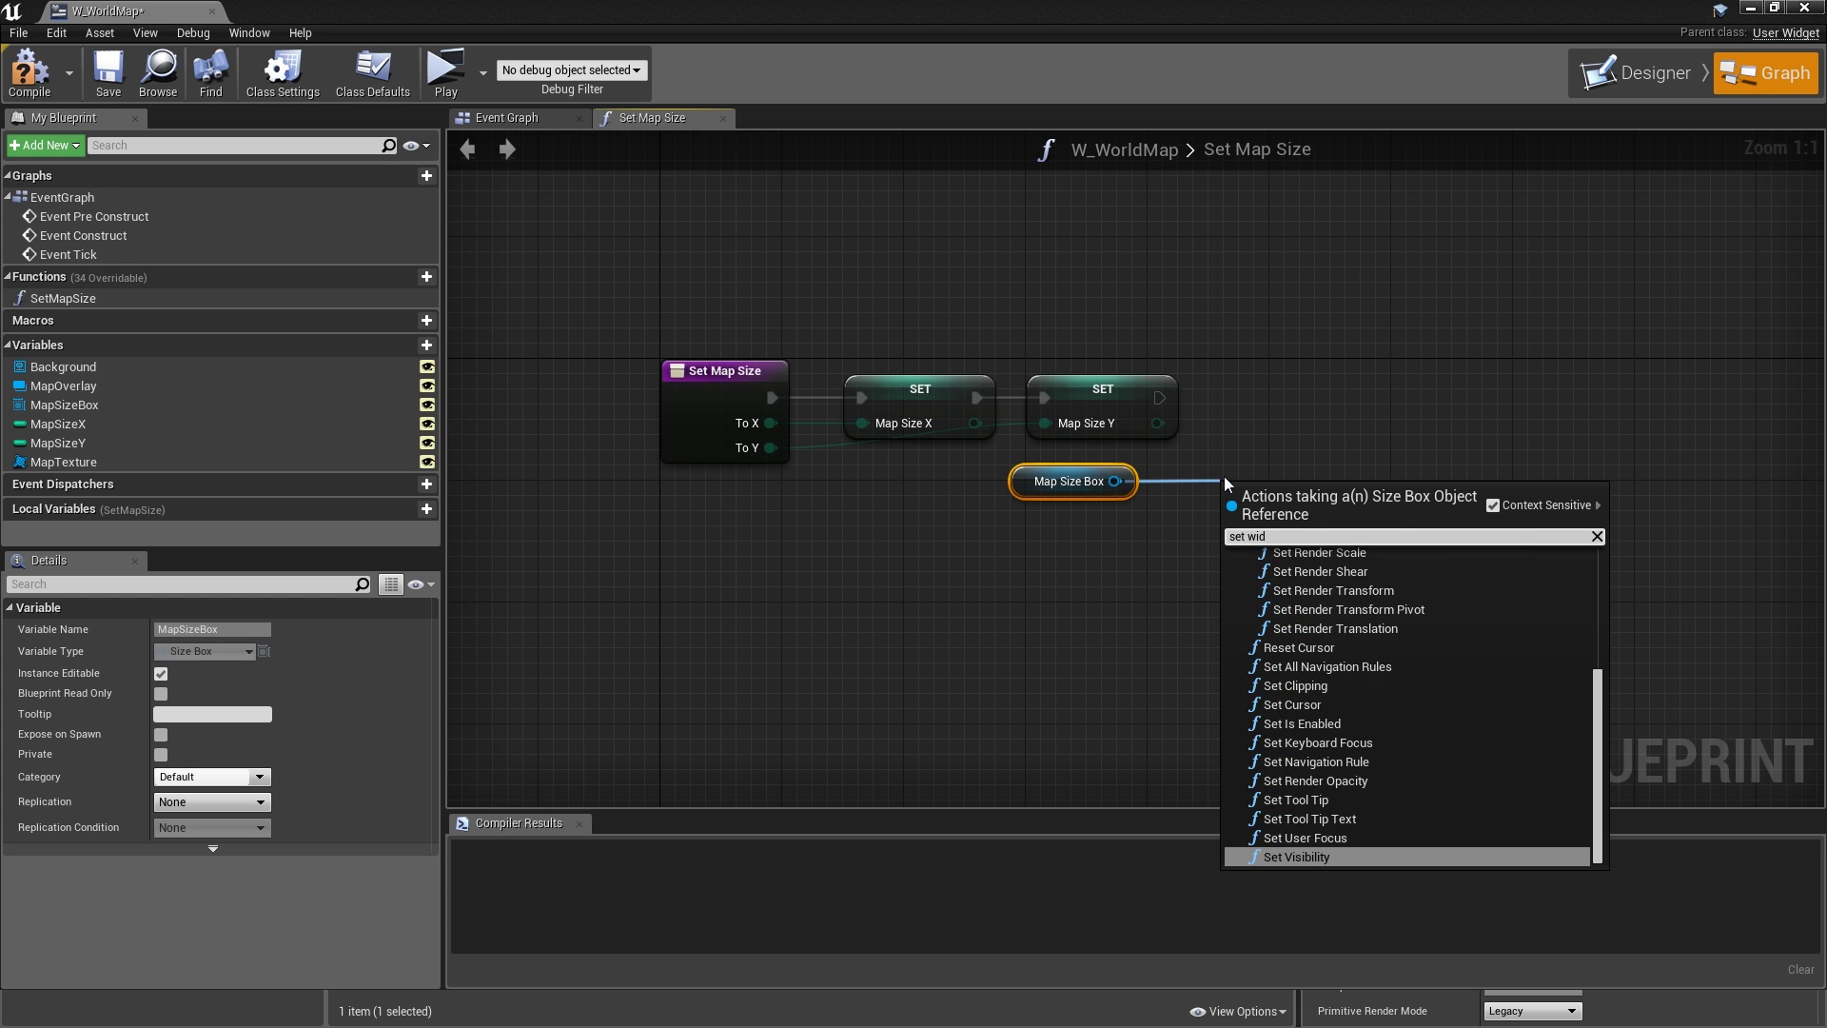
text(t)
drag(1114, 481, 1185, 630)
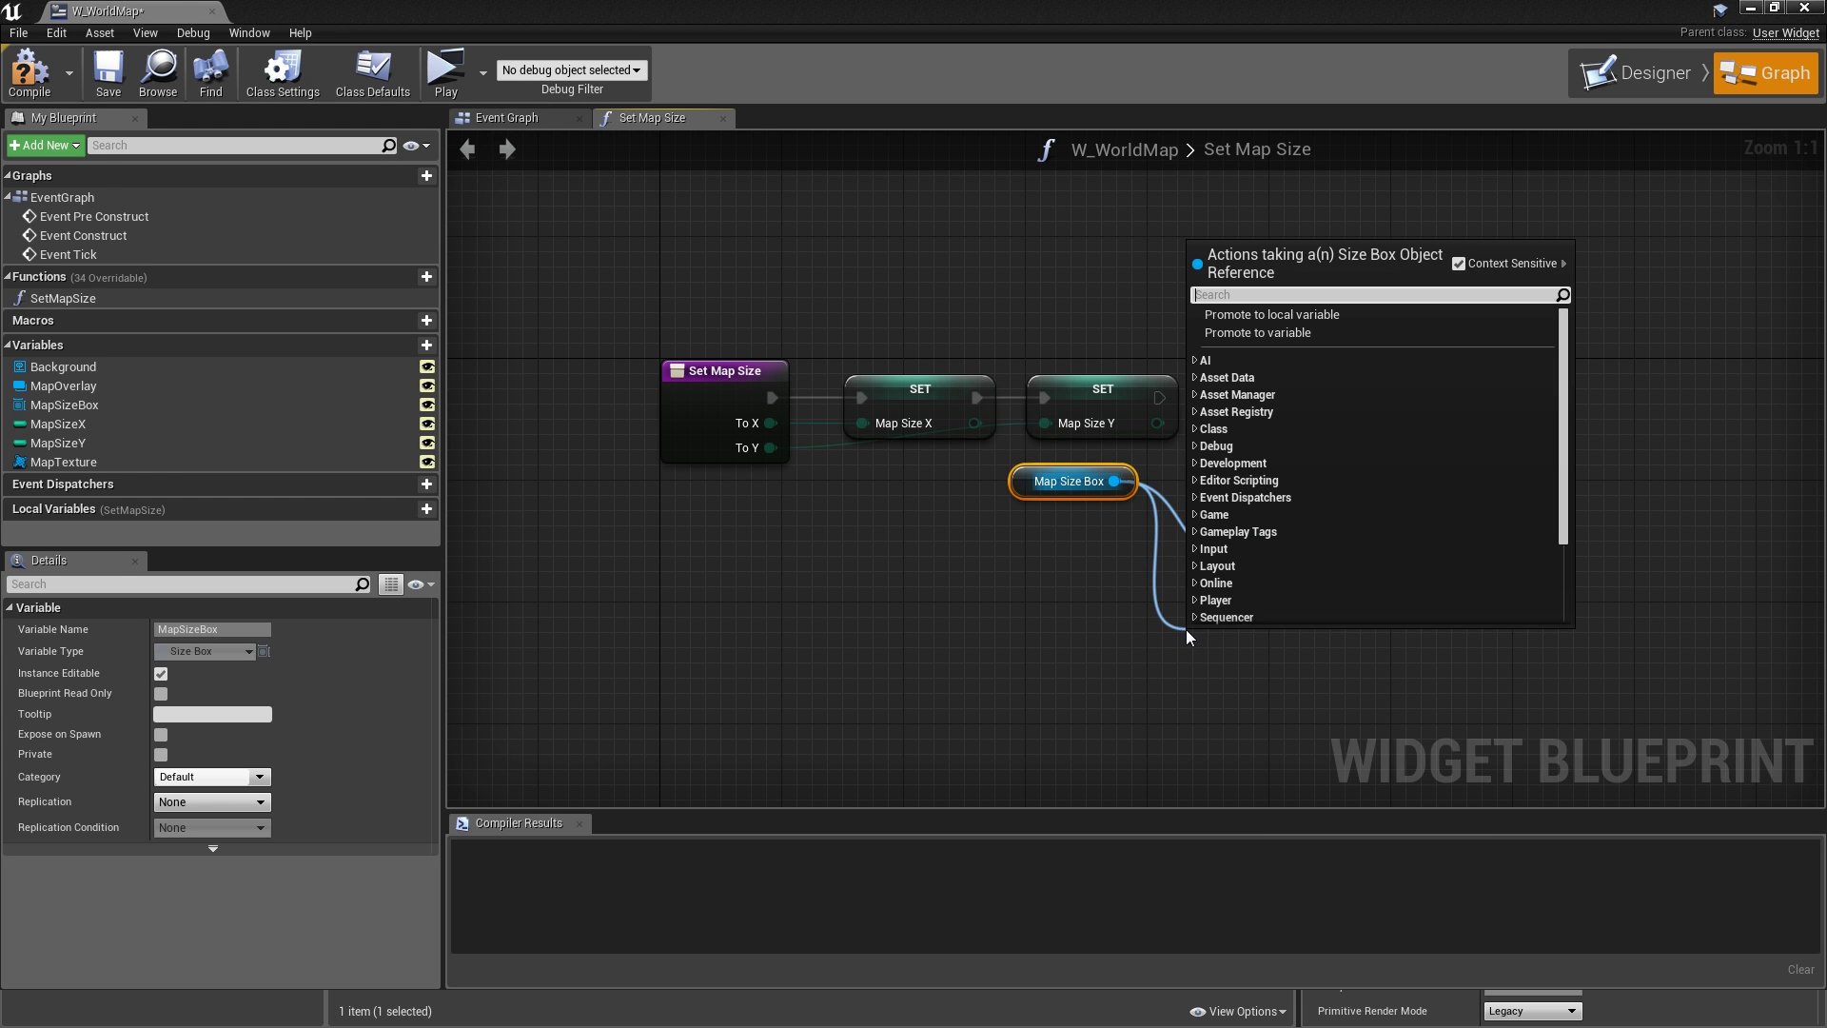
text(se thei)
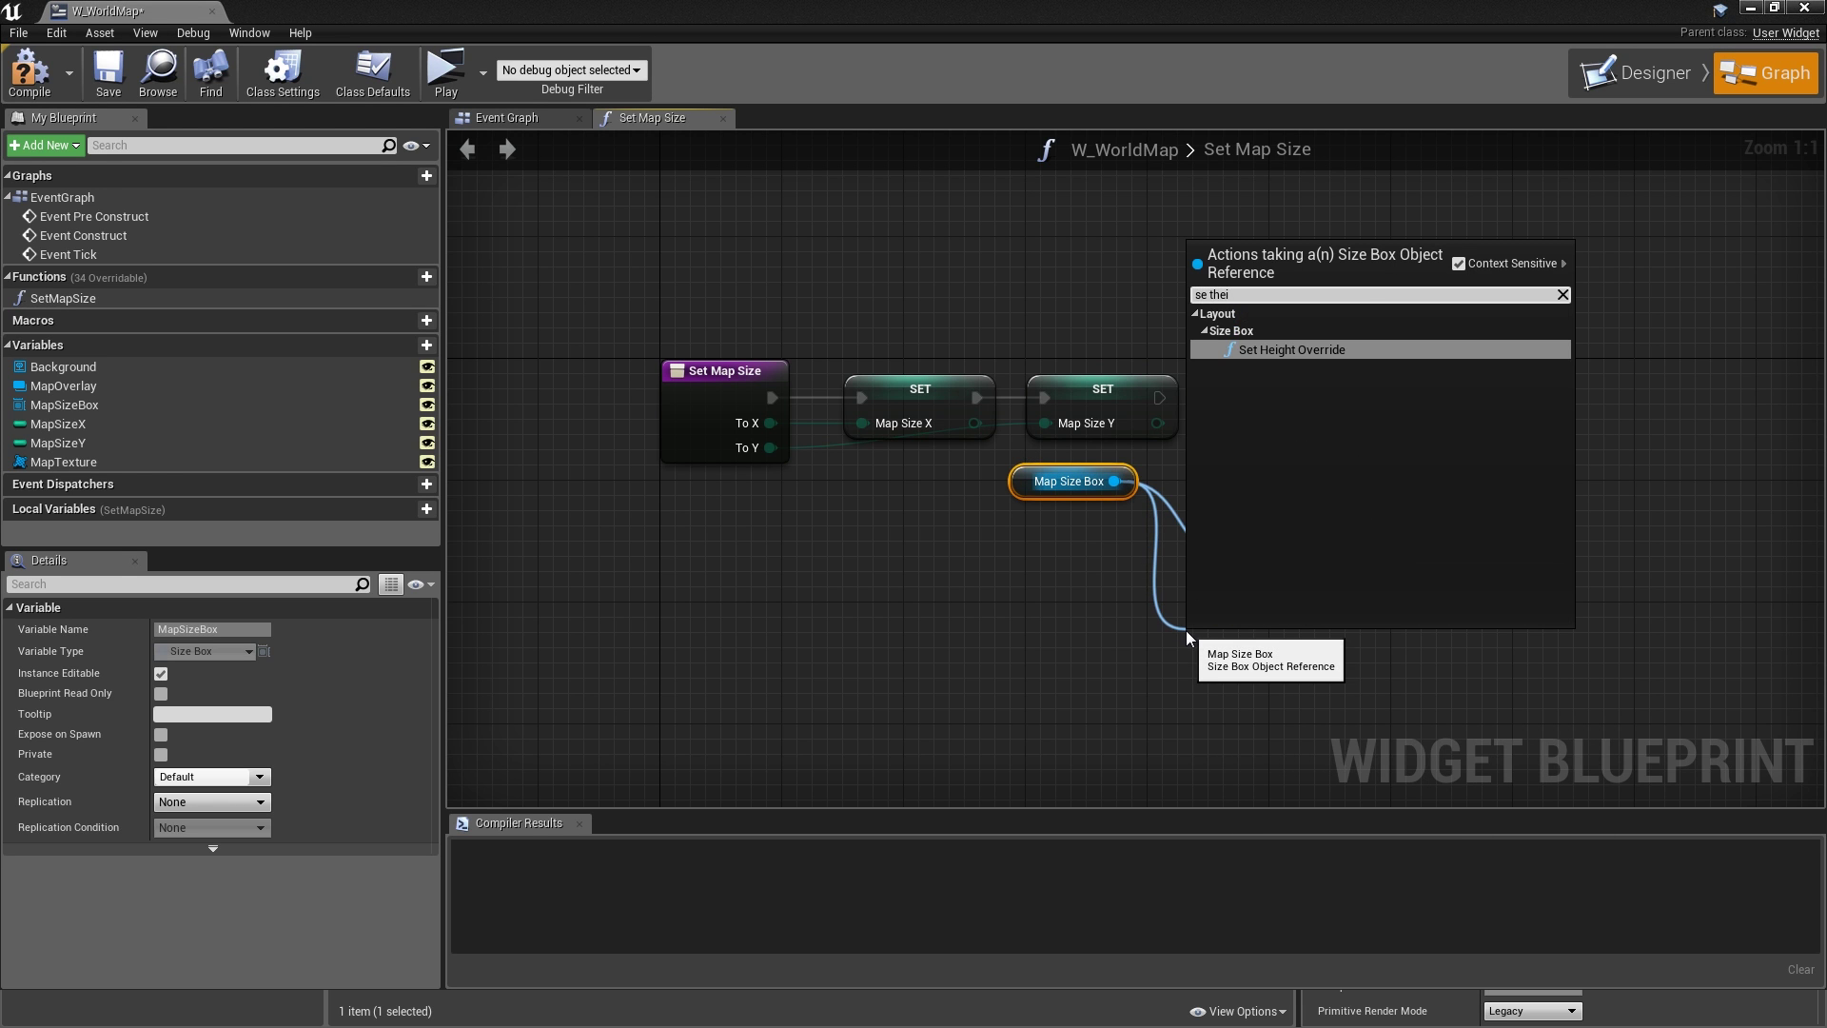
key(Return)
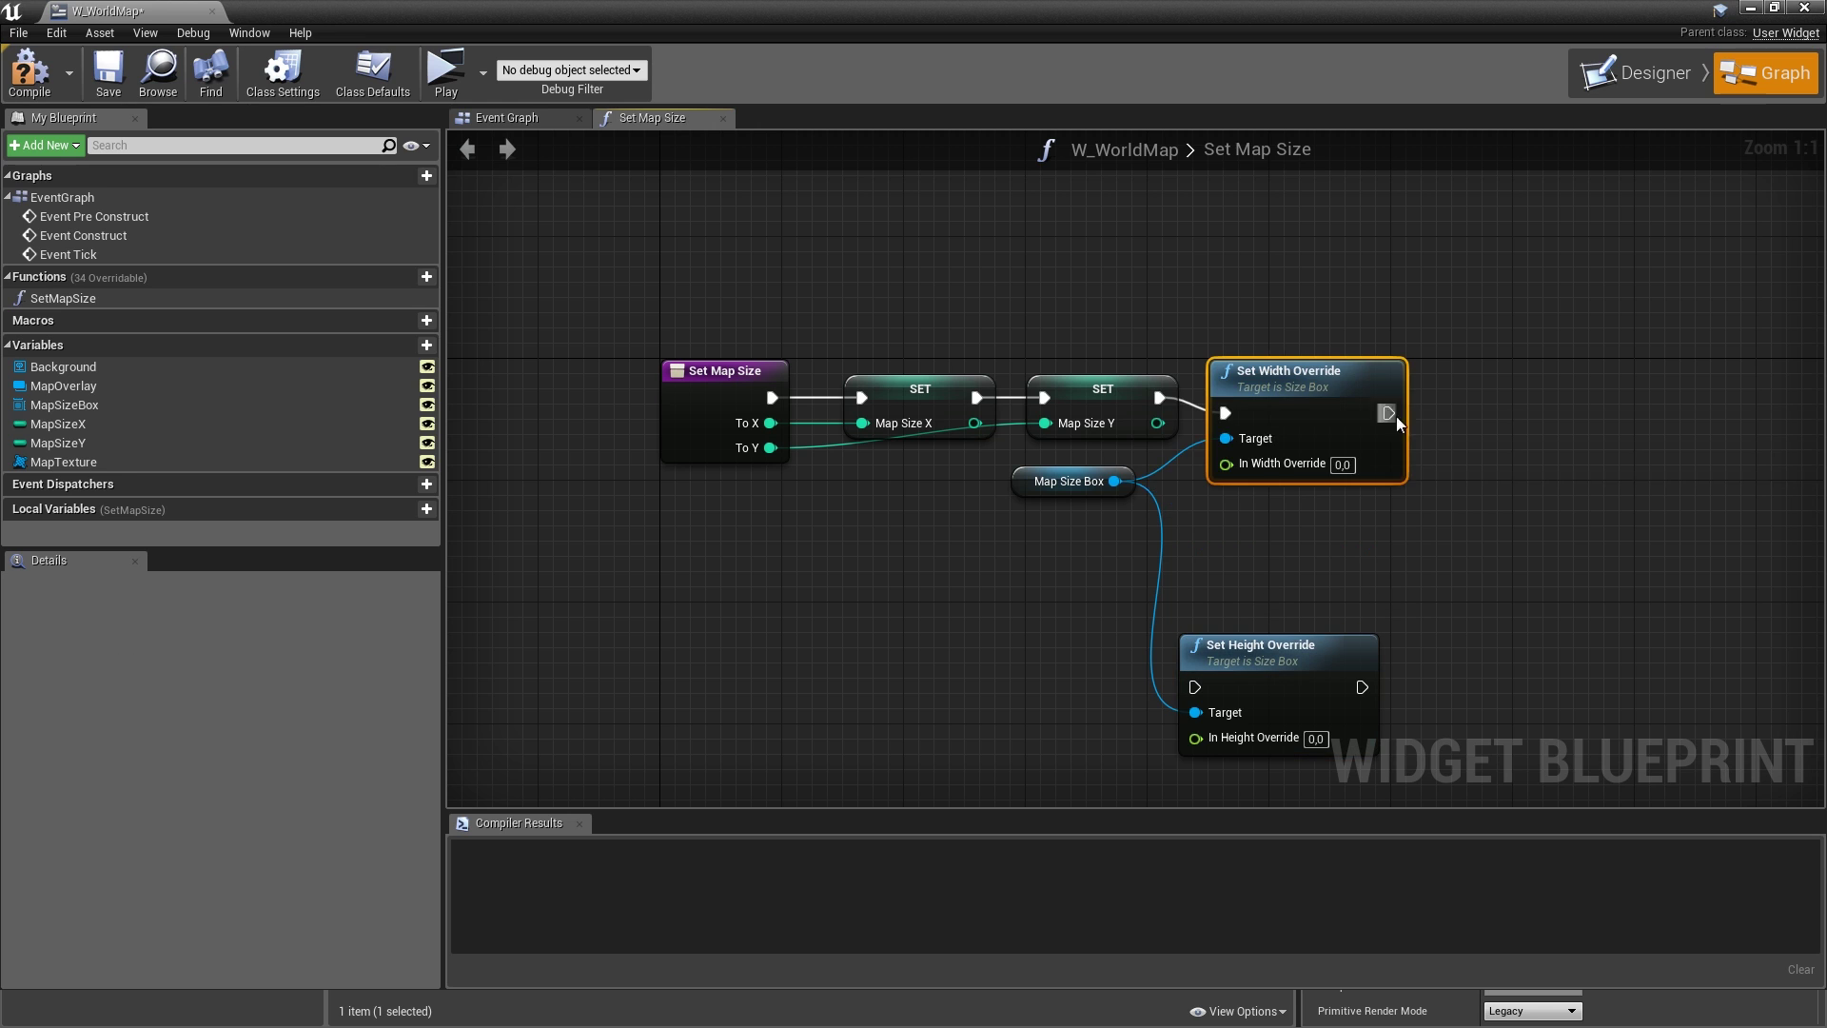
drag(1391, 414, 1195, 686)
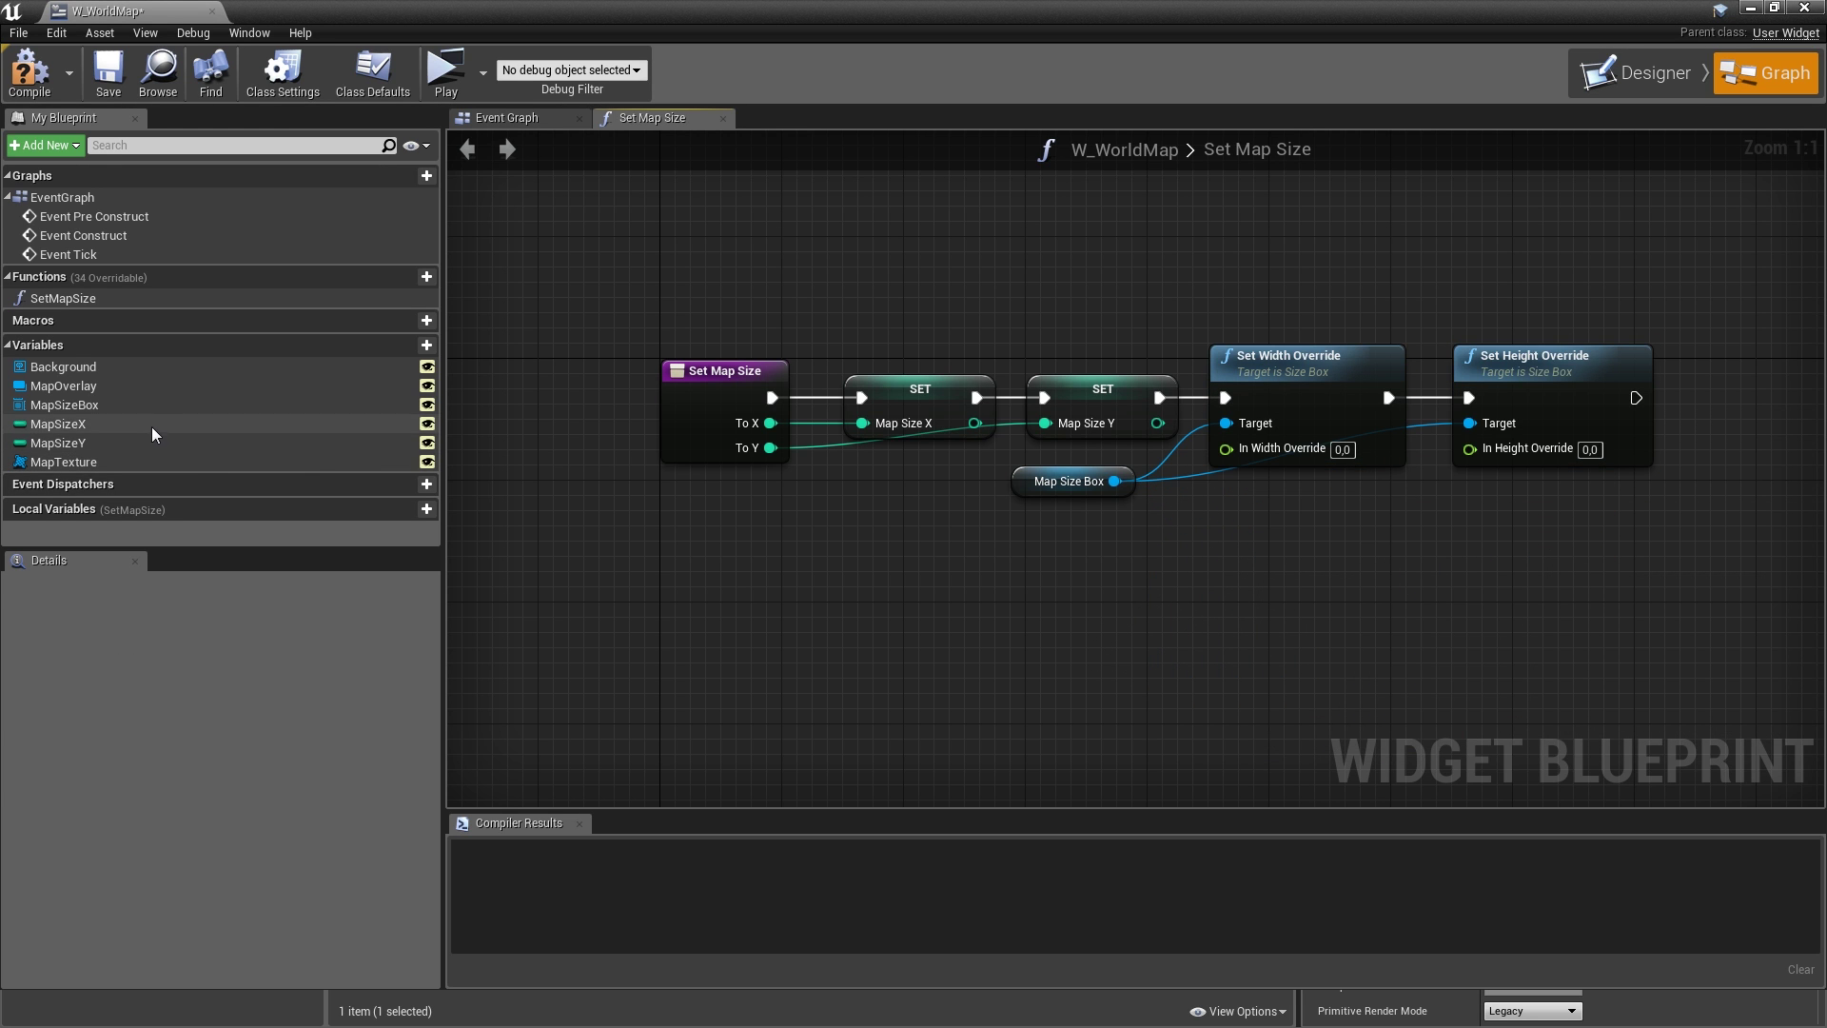
- Feed MapSizeX into In Width Override and MapSizeY into In Height Override through integer-to-float conversions
drag(143, 423, 1255, 461)
click(951, 556)
drag(1106, 463, 1107, 539)
drag(59, 443, 1478, 451)
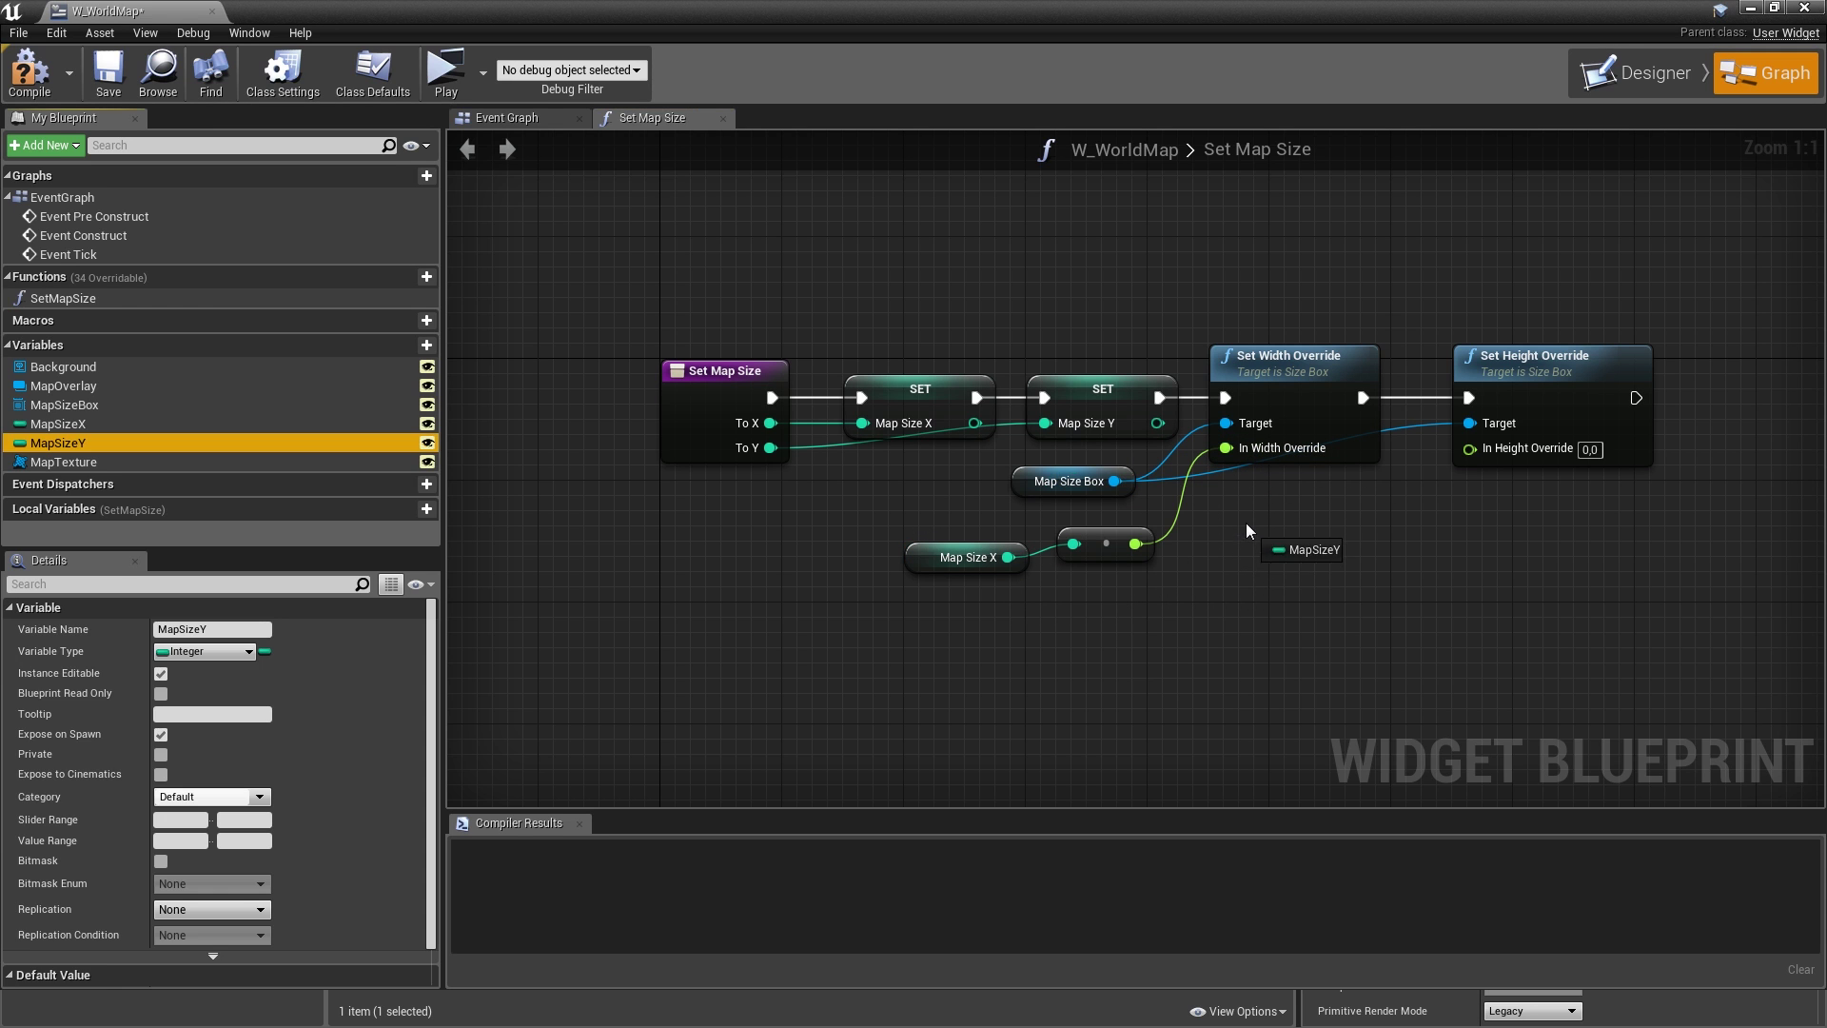
click(1263, 544)
- Add a Return Node to the SetMapSize function, executed after Set Height Override
right_drag(1492, 483, 1206, 481)
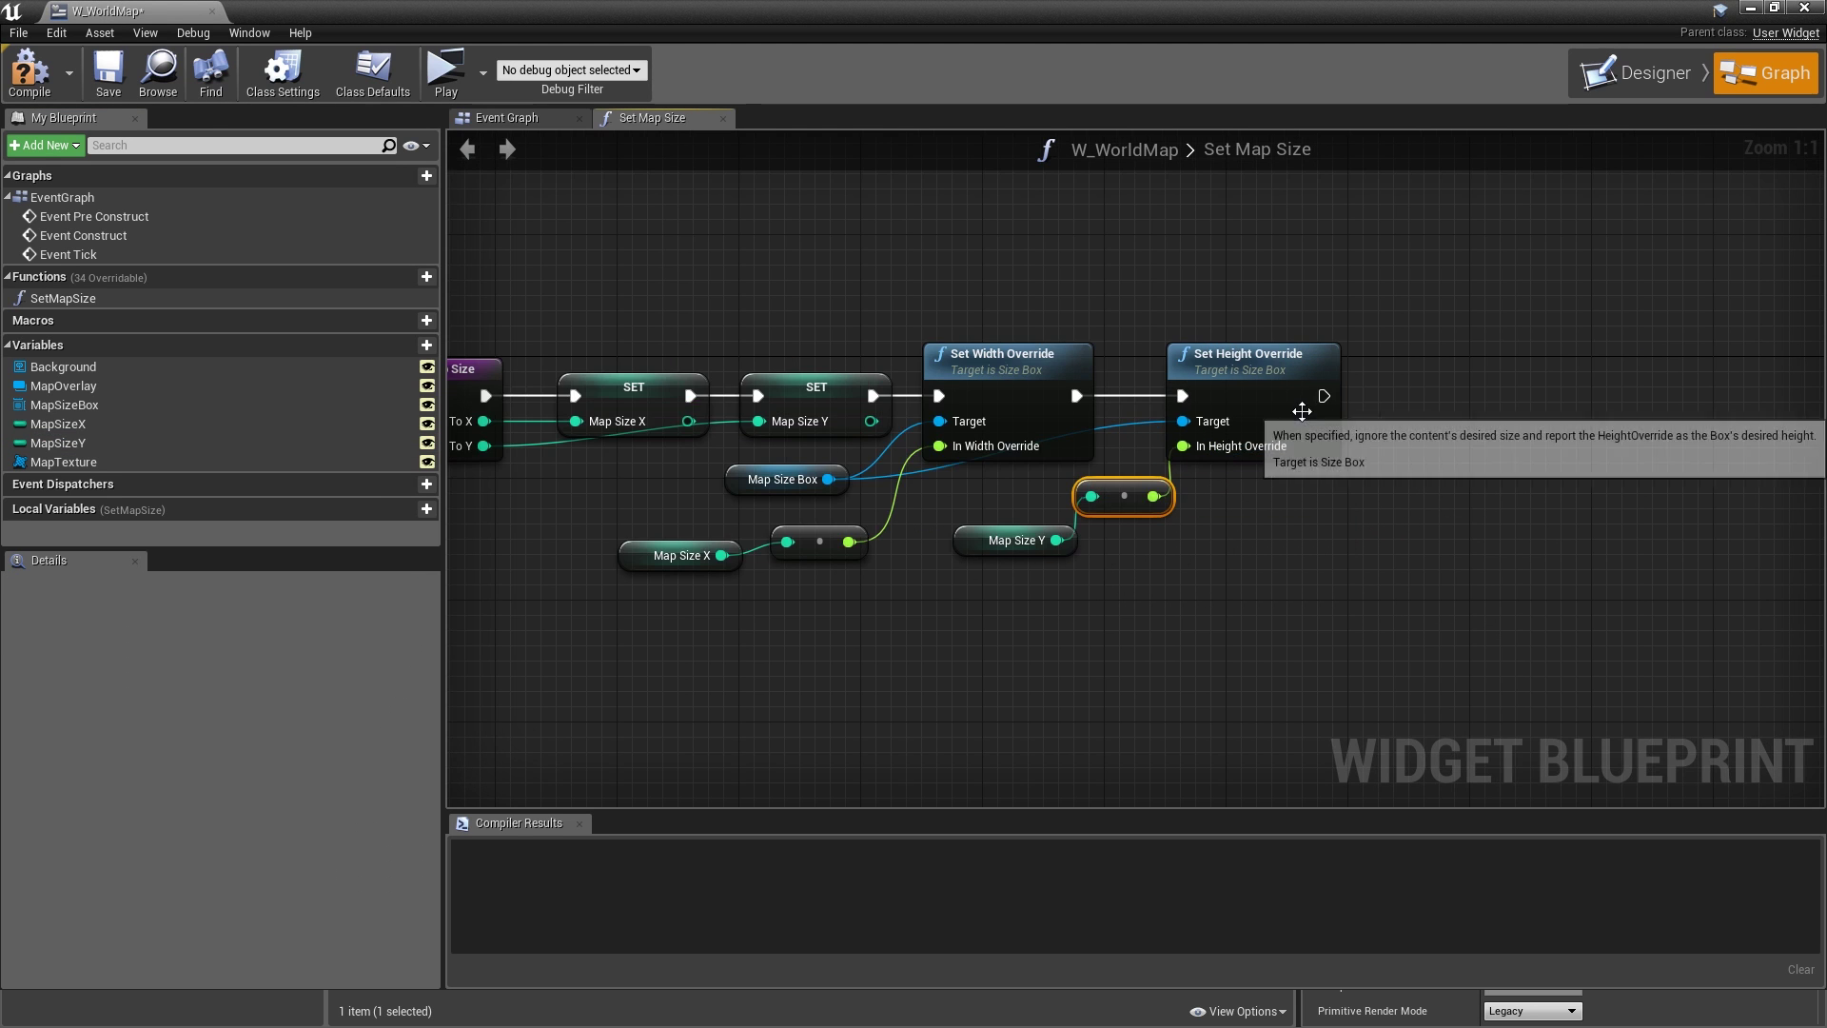
drag(1321, 396, 1446, 407)
text(return)
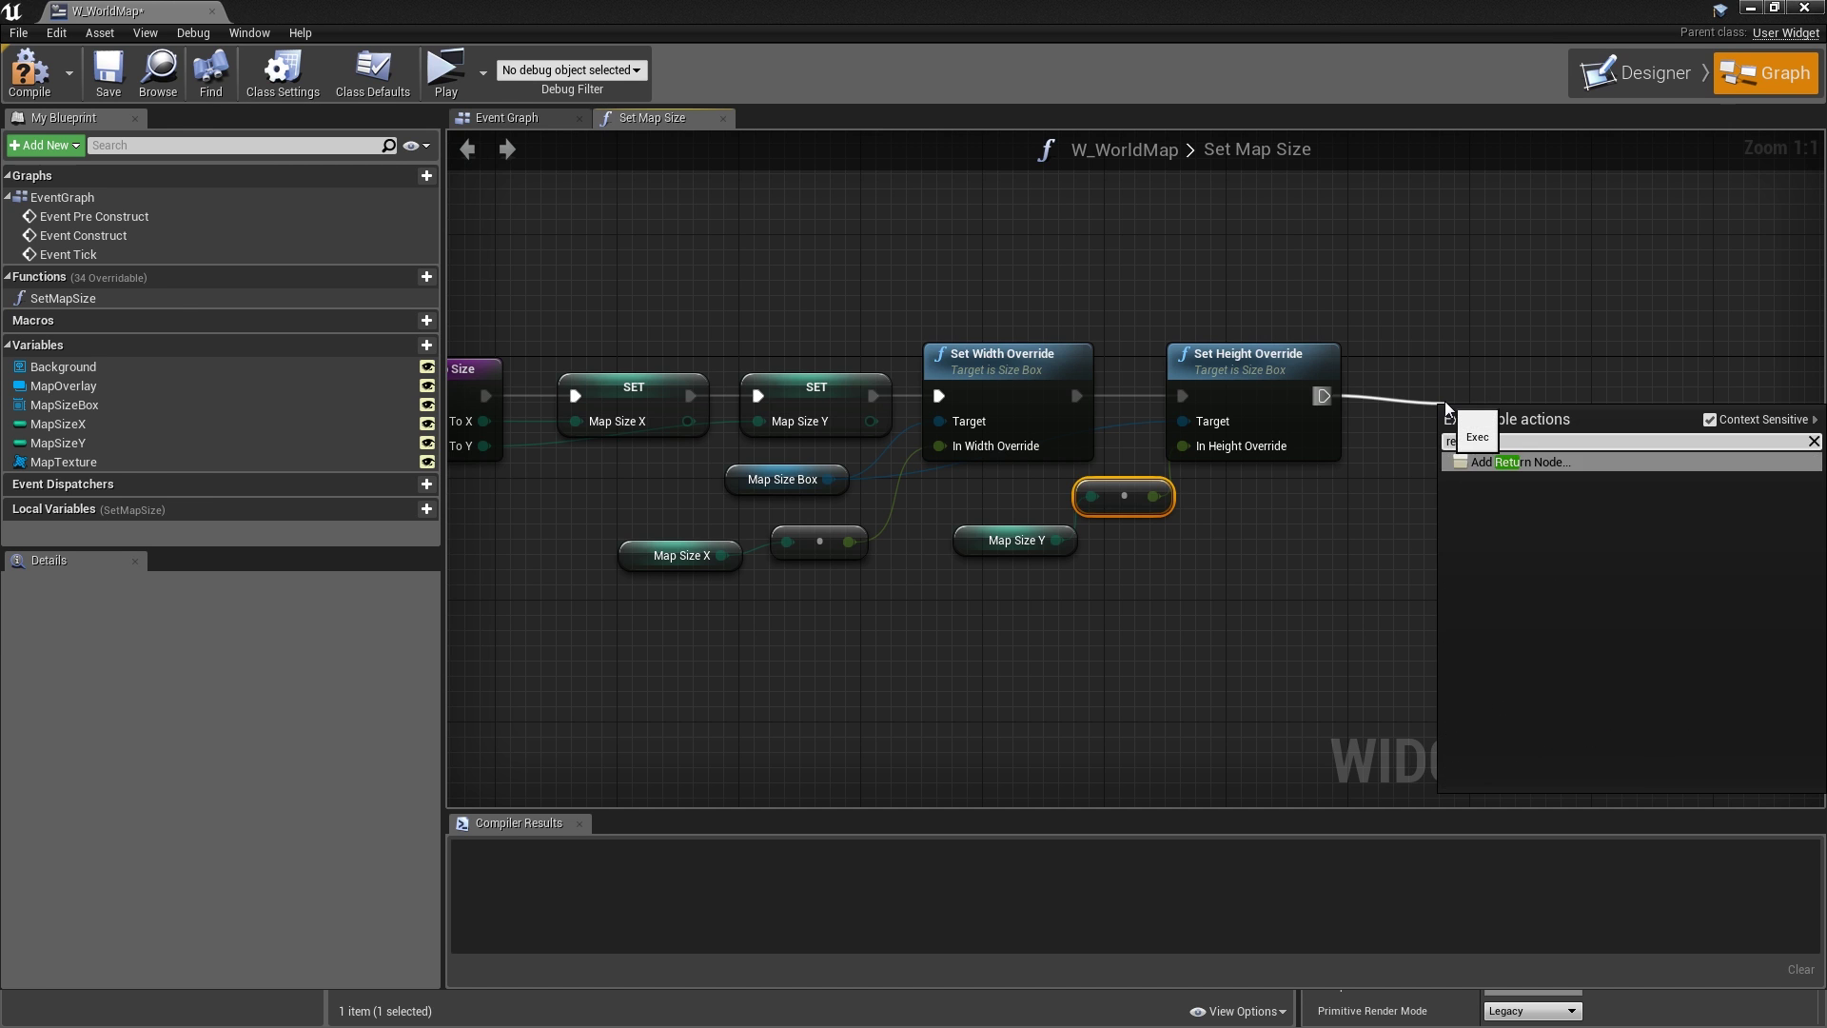
key(Return)
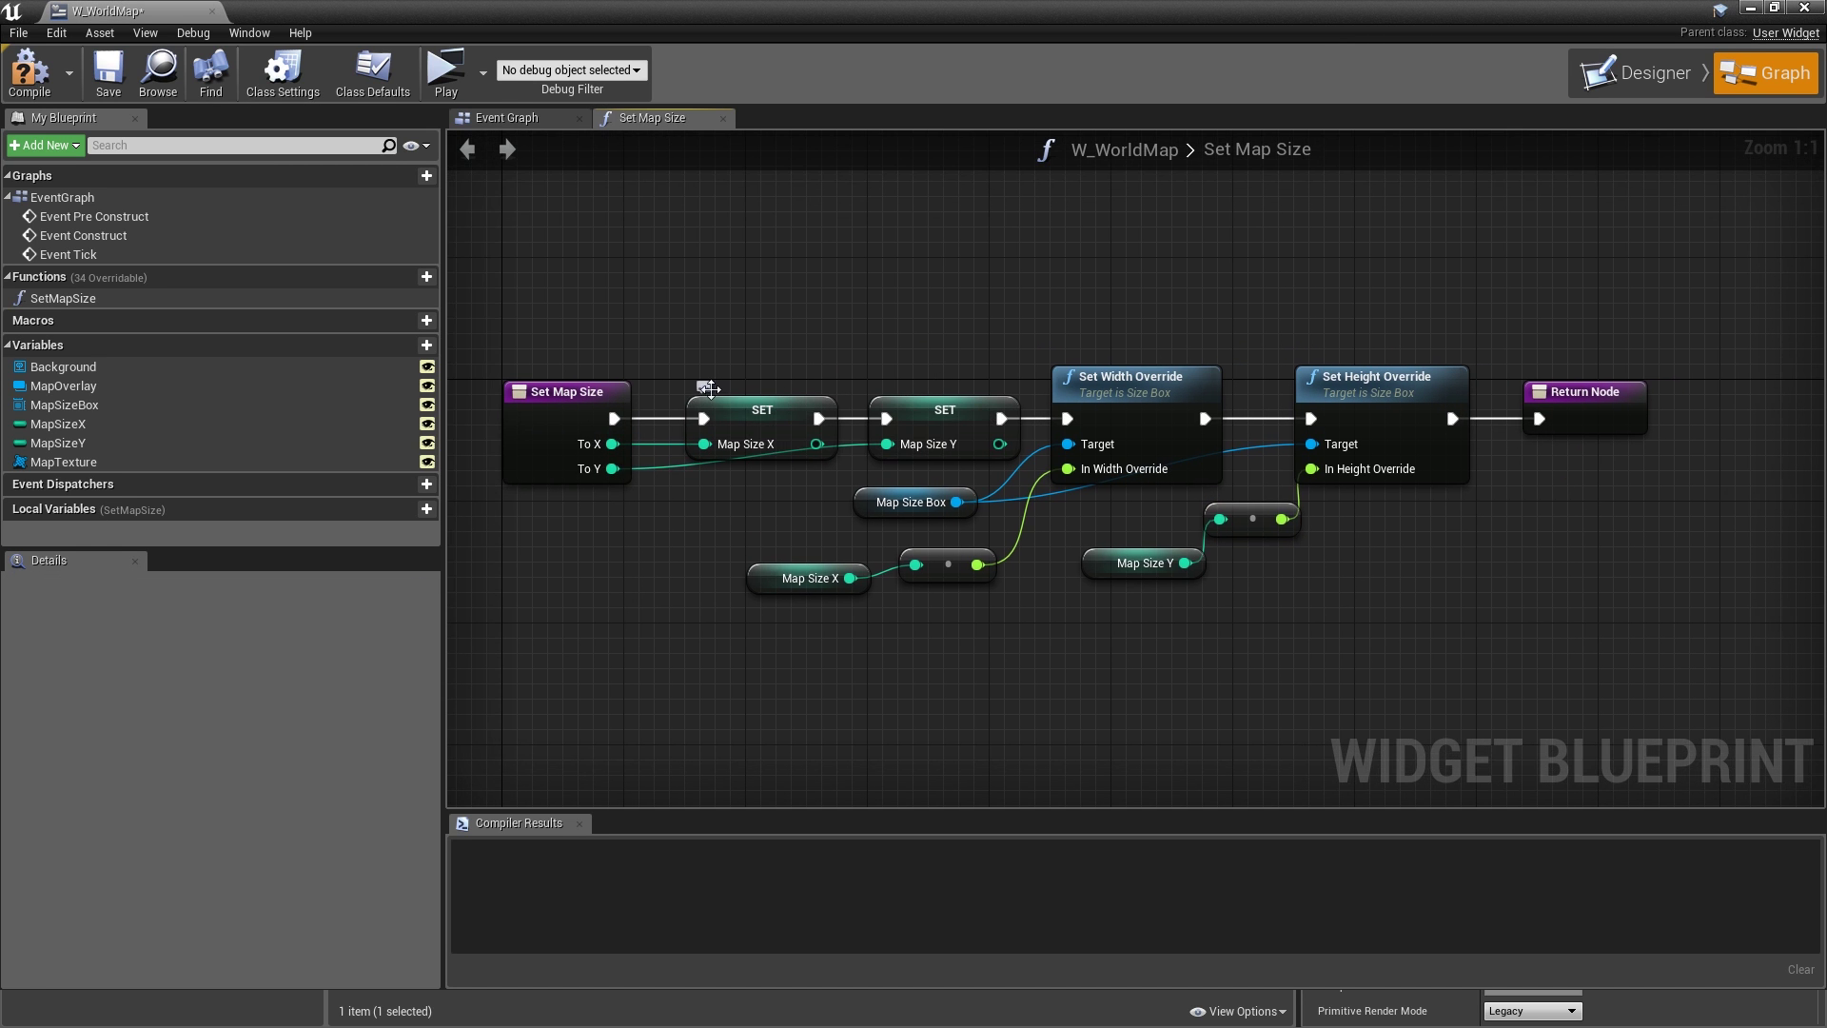
right_drag(700, 383, 728, 402)
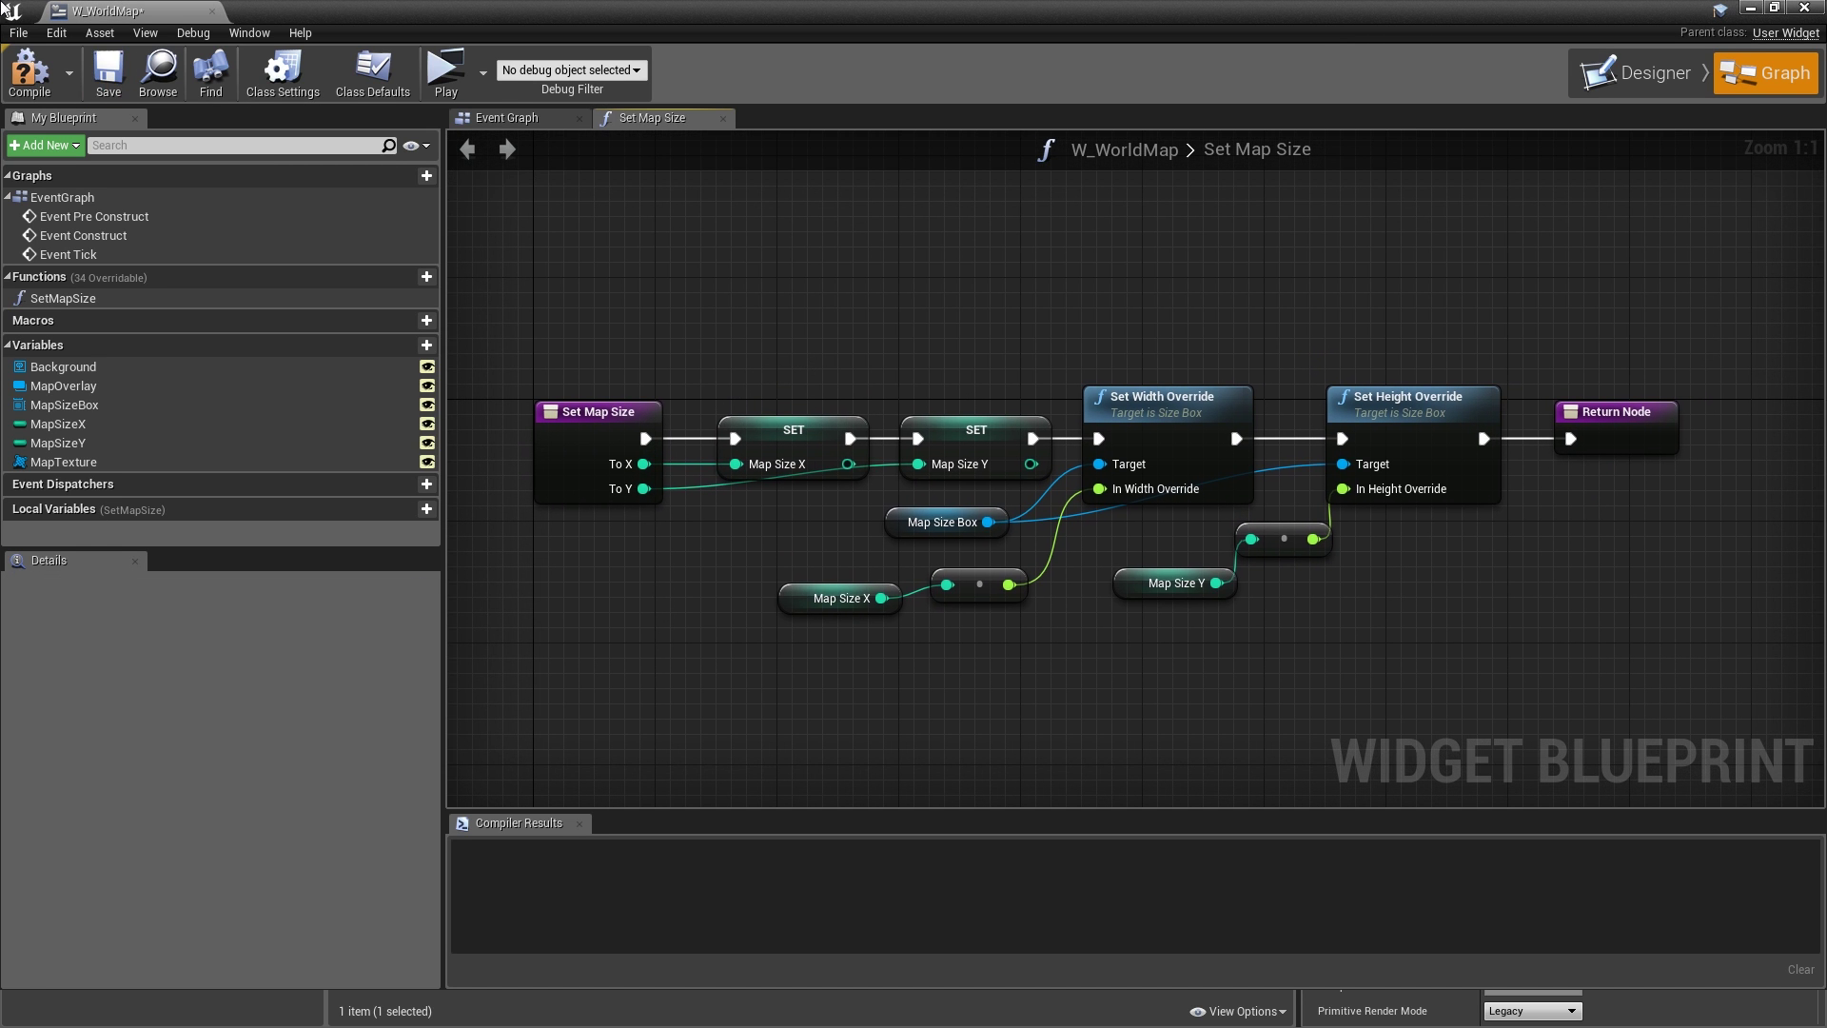
- Compile and save the widget blueprint and close the Set Map Size graph
click(29, 71)
click(108, 71)
click(723, 119)
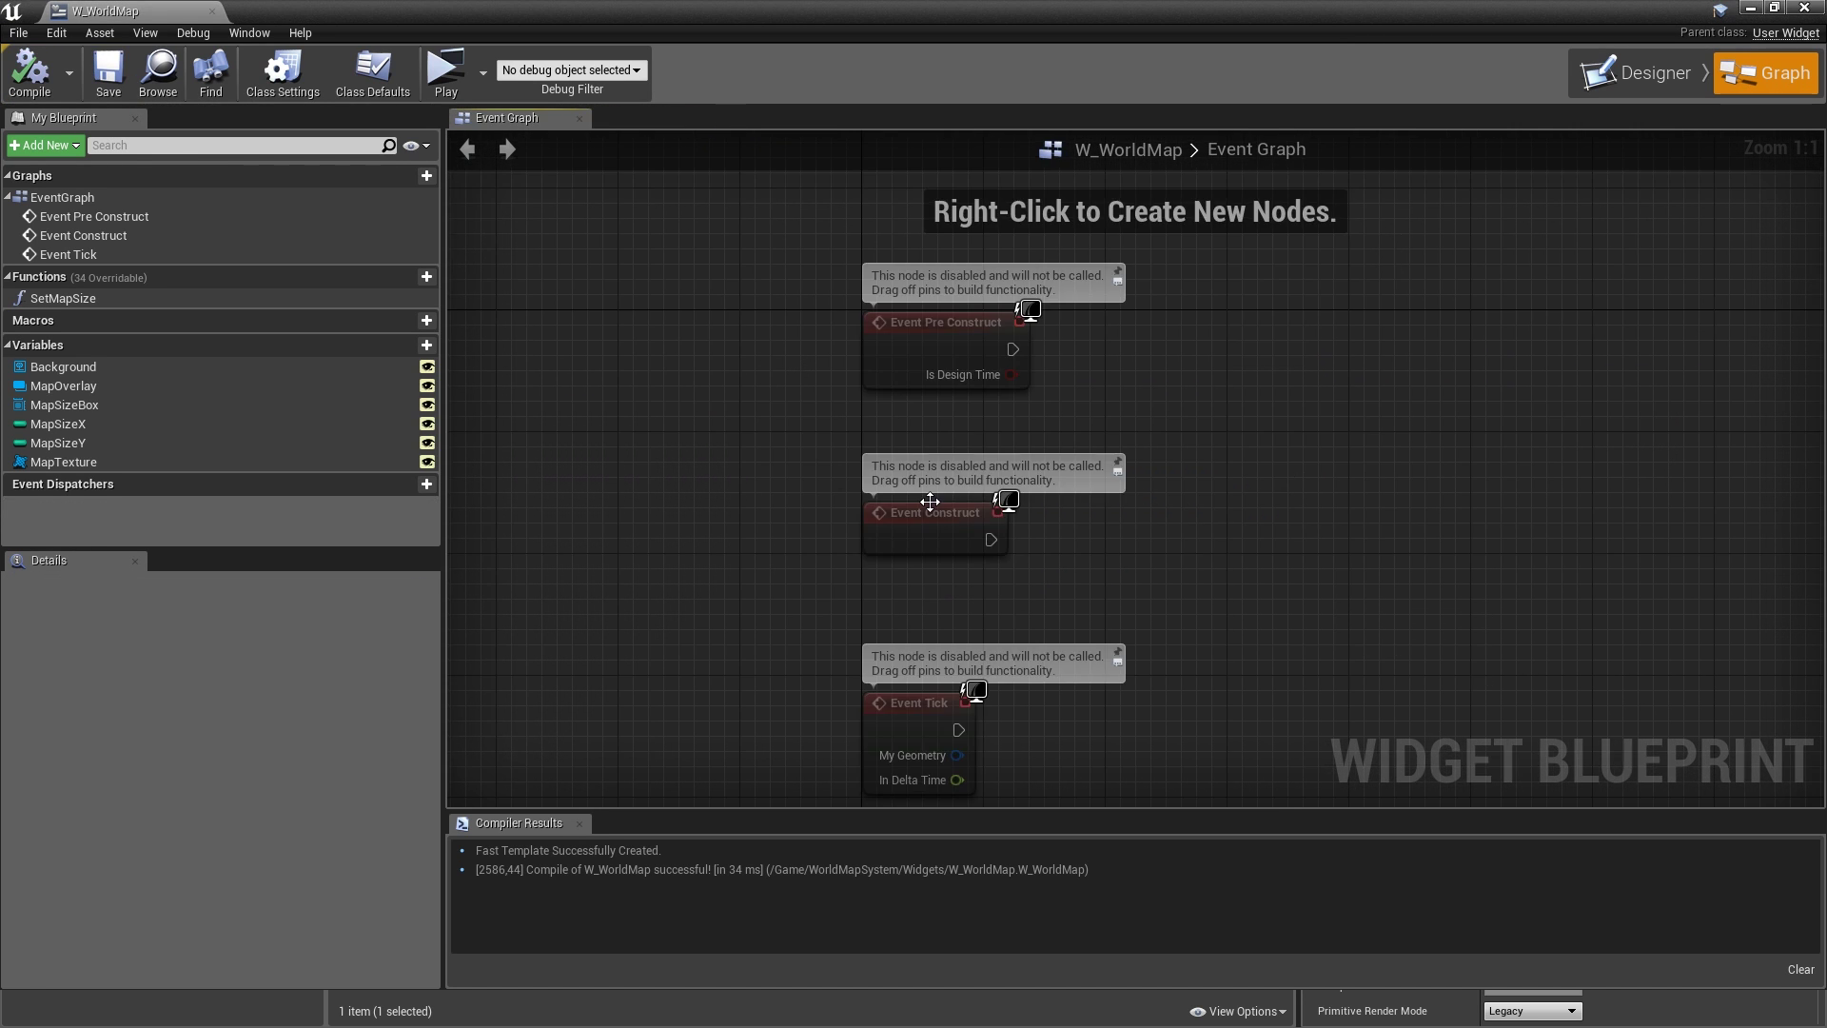
- Move Event Pre Construct away from the other events and delete the unused Event Construct and Event Tick nodes
right_drag(1079, 447, 986, 573)
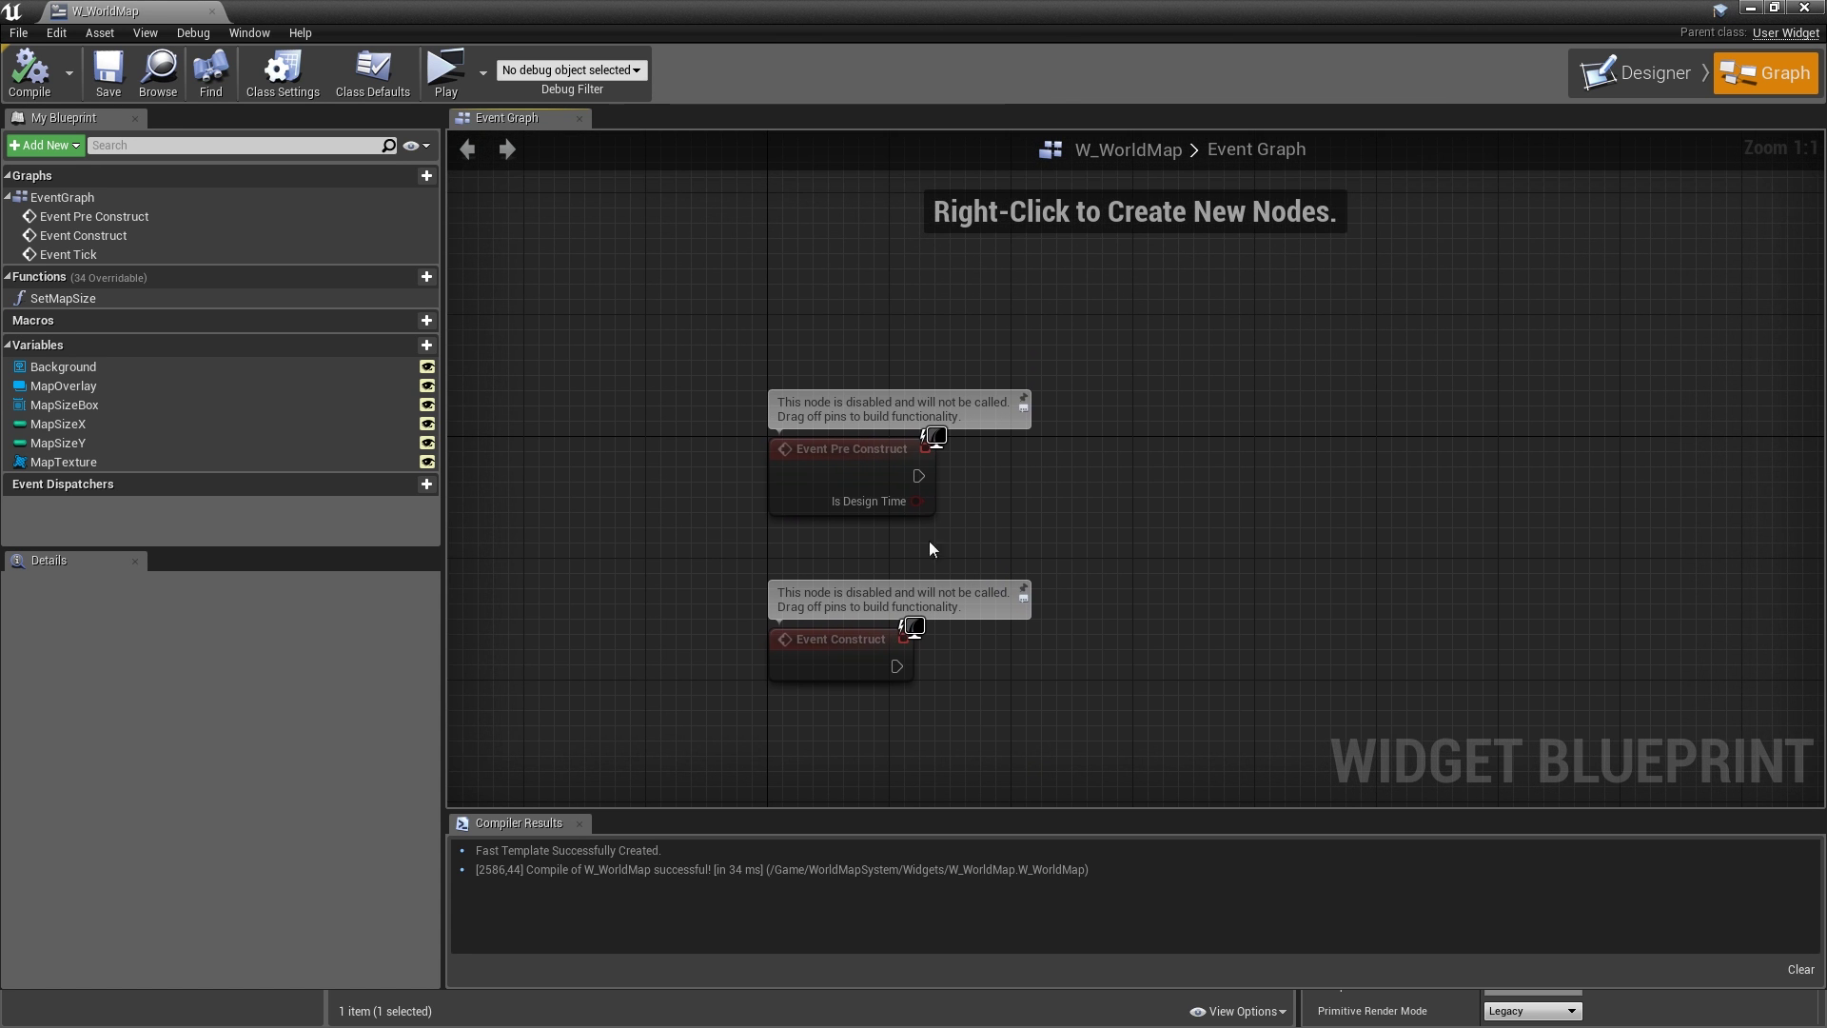
drag(831, 474, 1149, 392)
right_drag(1238, 529, 1224, 414)
scroll(1224, 414, down, 1)
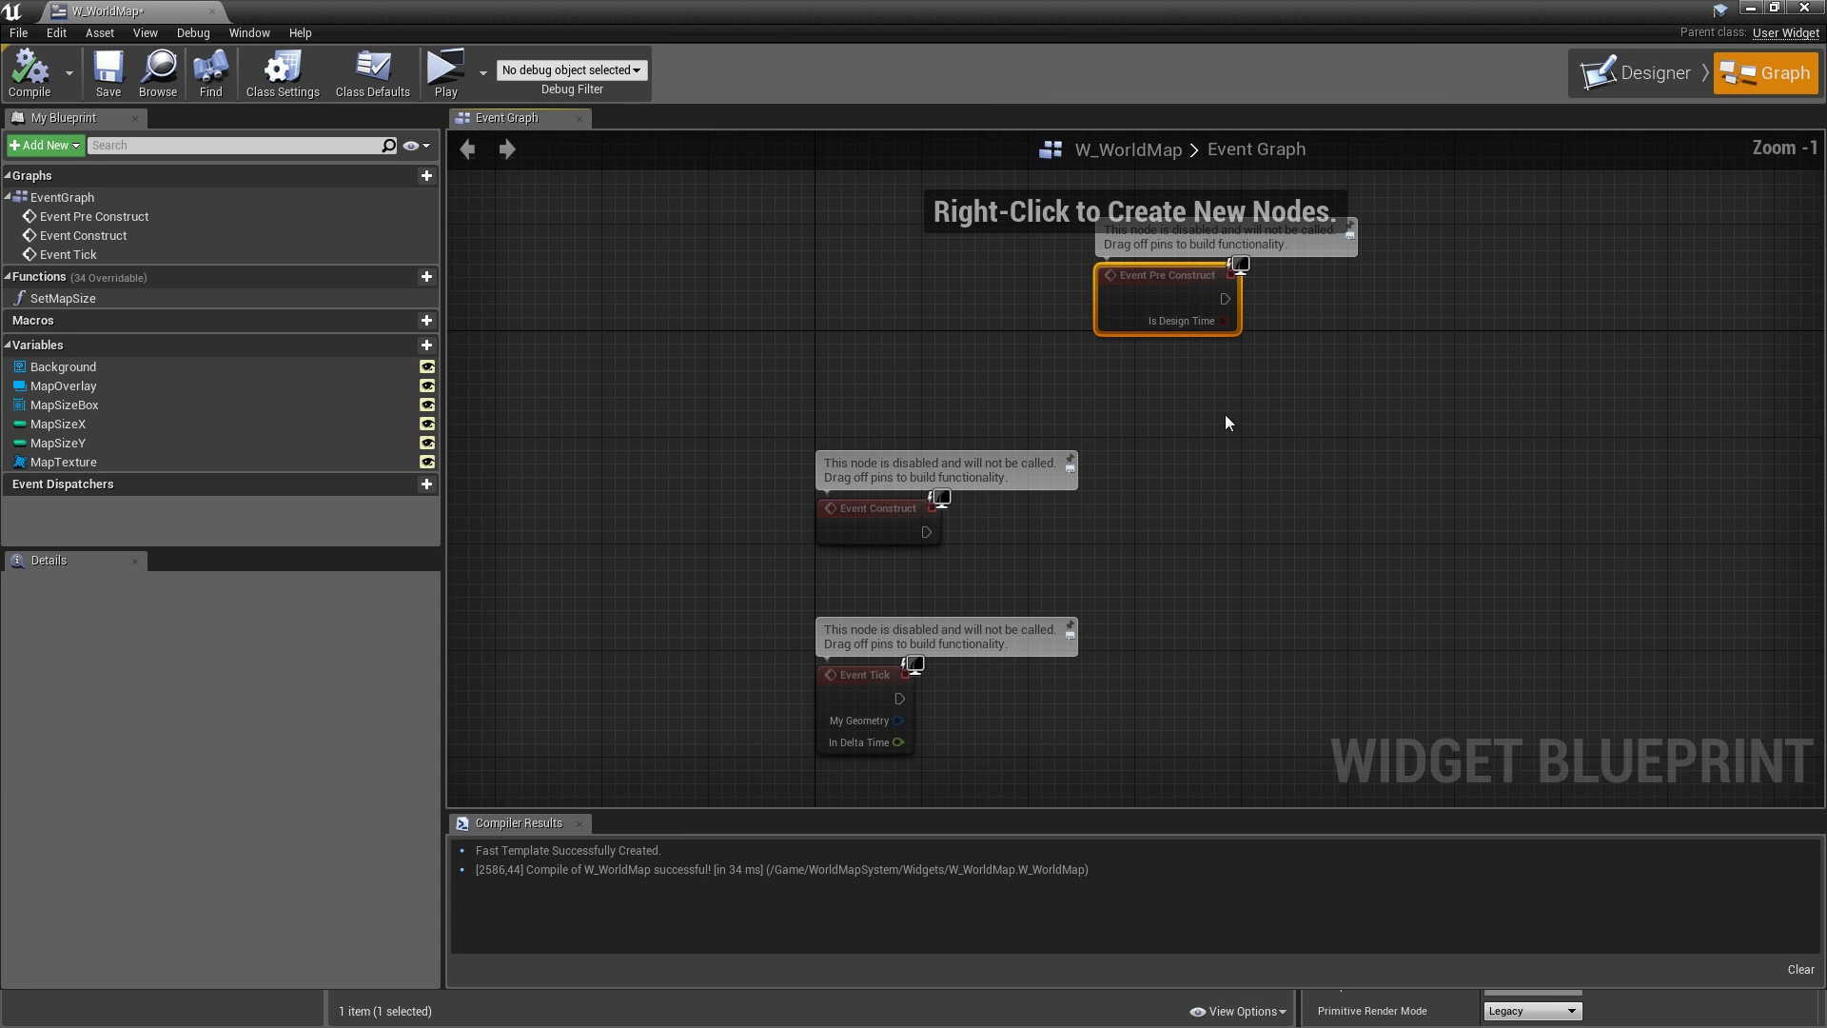
drag(752, 503, 922, 753)
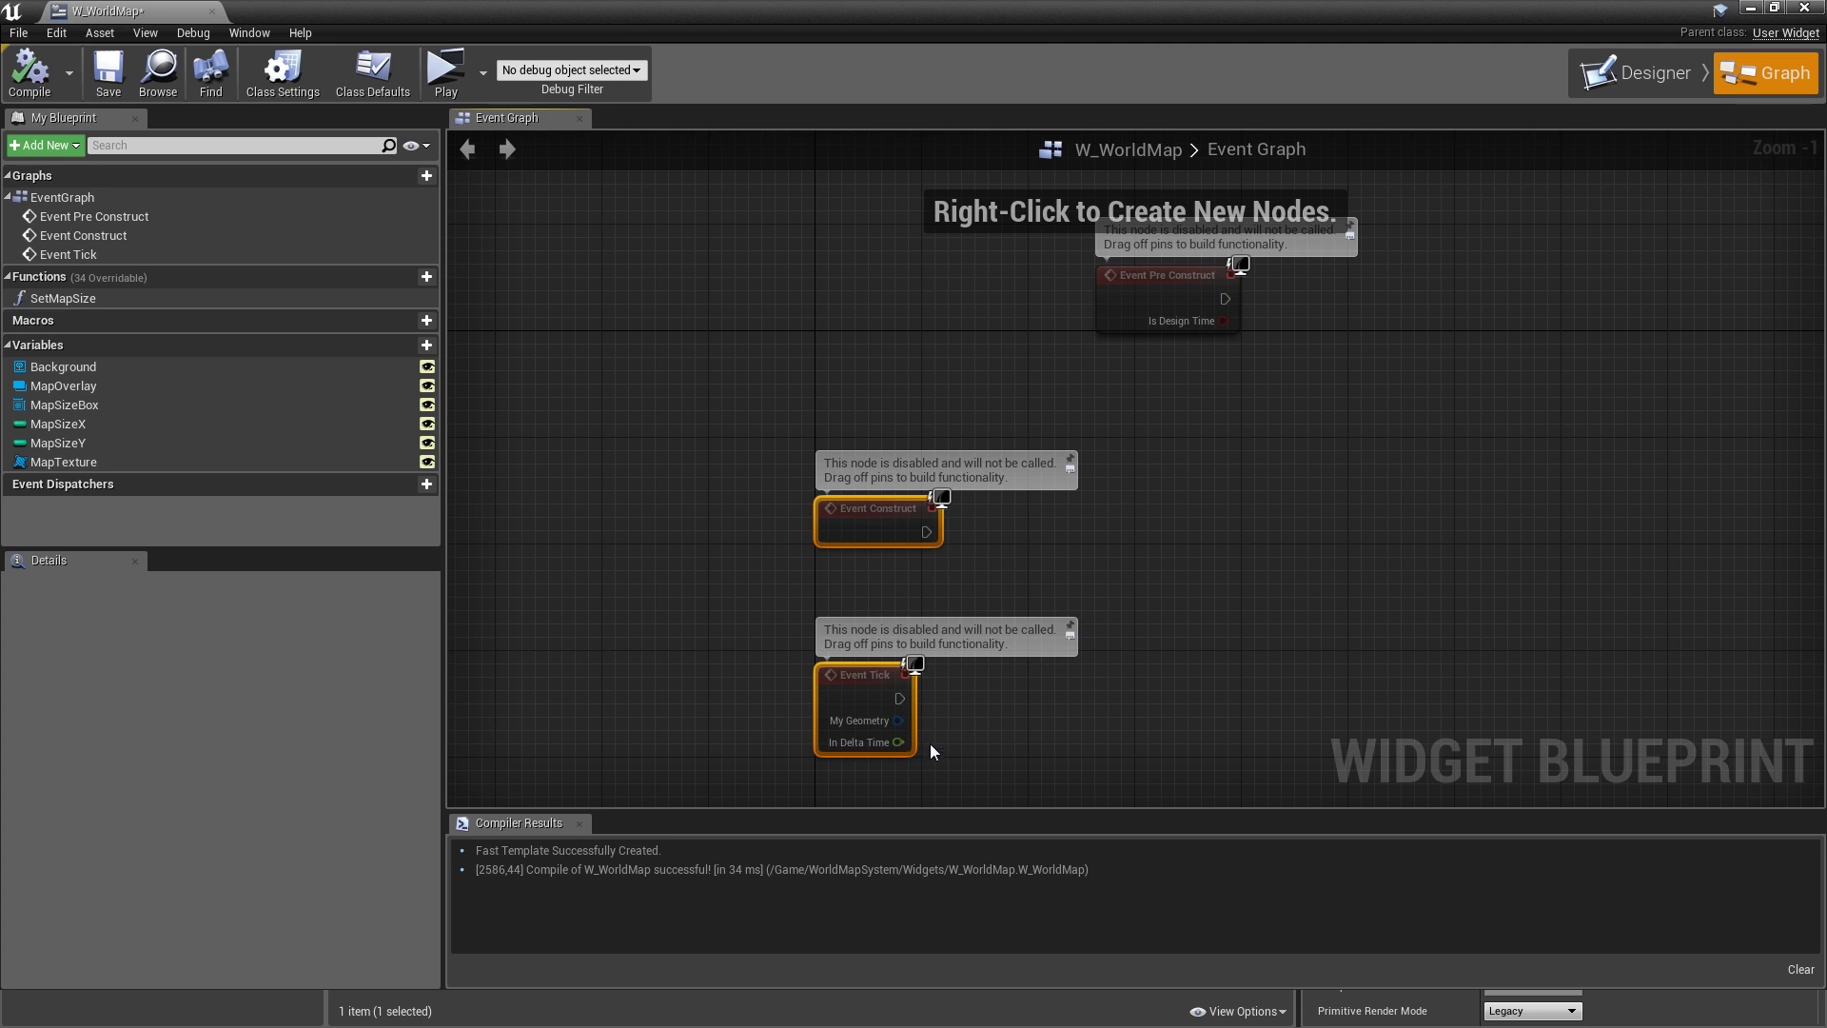
key(Delete)
- Call SetMapSize from Event Pre Construct and feed MapSizeX into To X and MapSizeY into To Y
right_drag(1184, 494, 950, 568)
scroll(950, 568, up, 1)
drag(140, 259, 908, 391)
drag(203, 385, 436, 472)
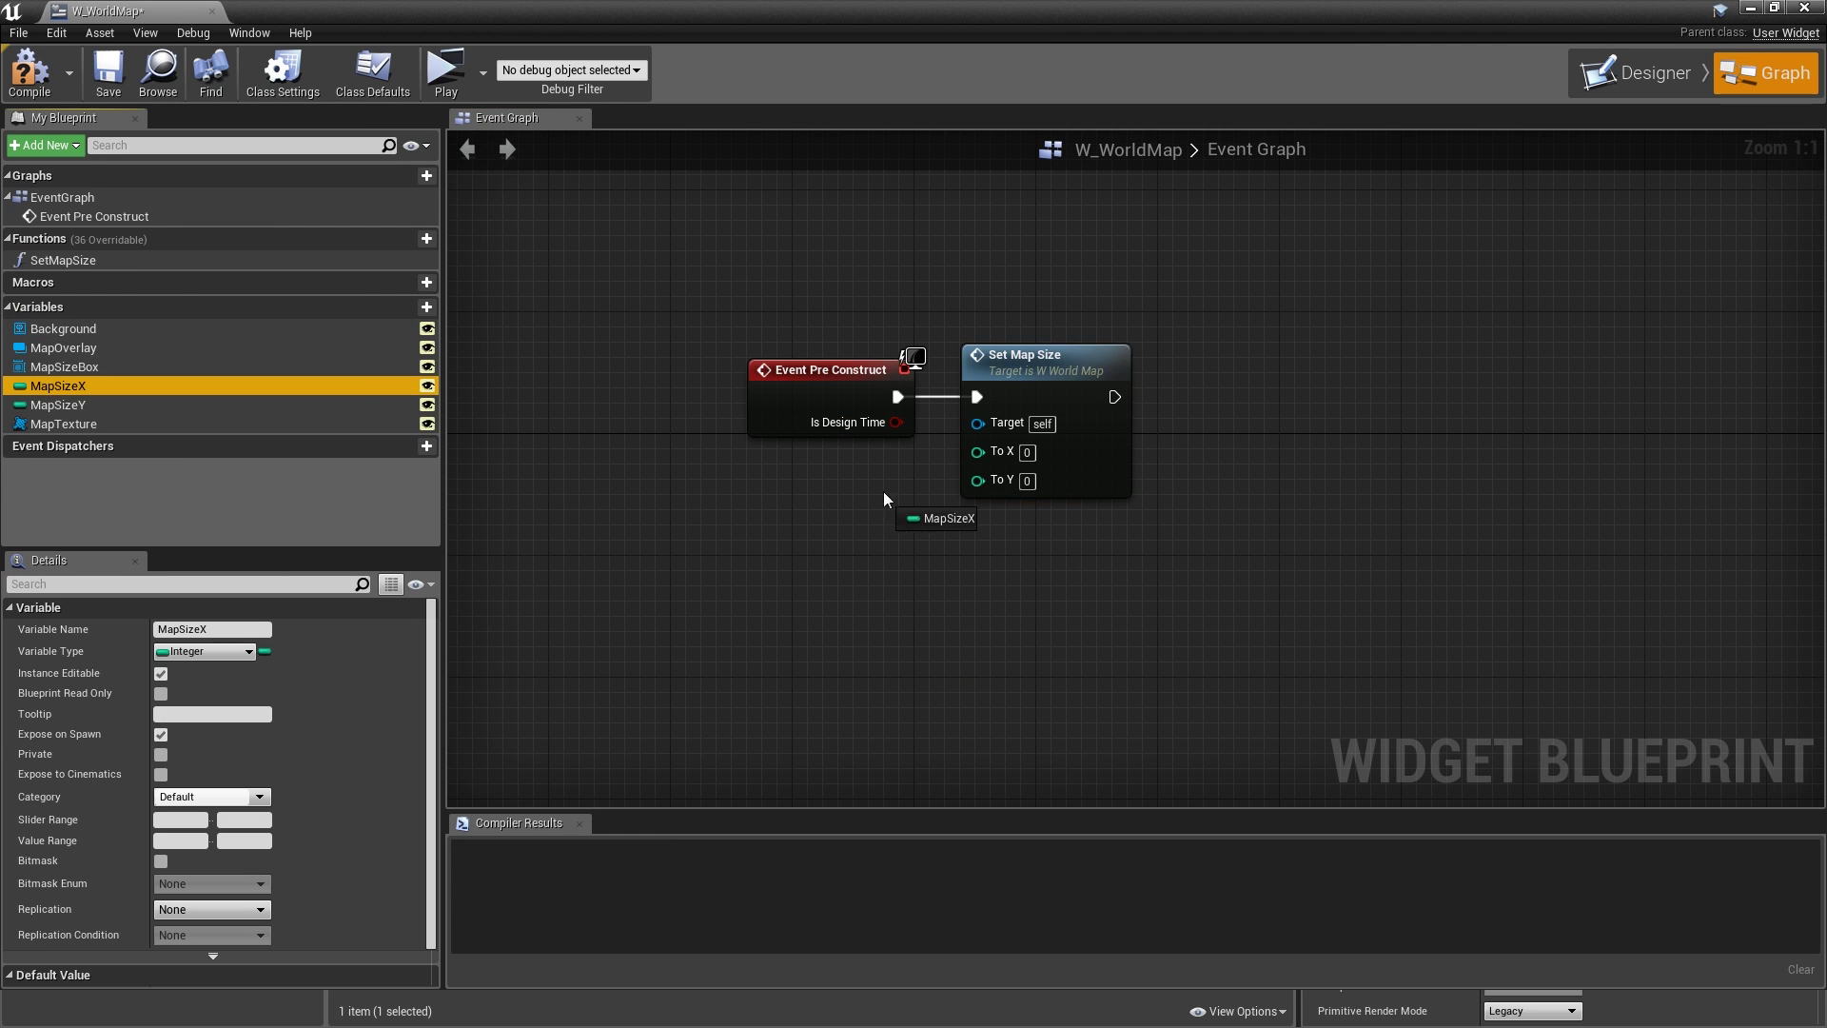
drag(883, 491, 977, 451)
drag(152, 405, 935, 479)
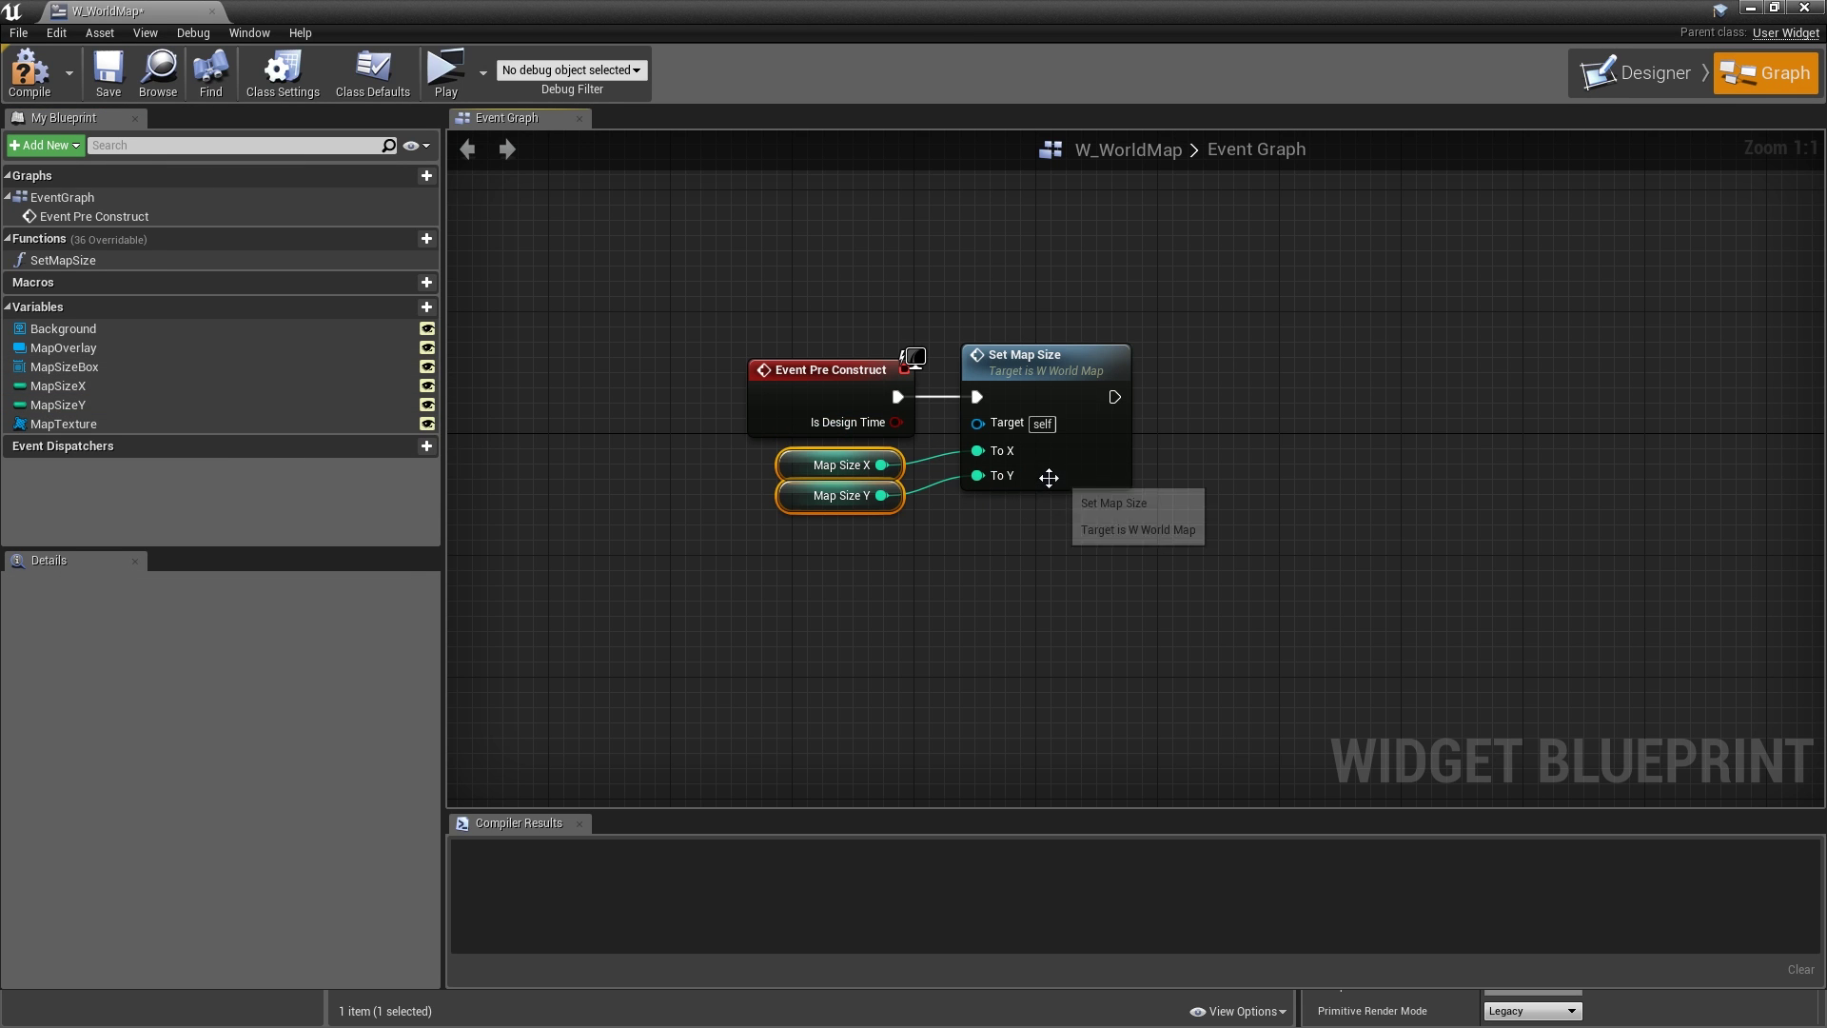
click(842, 504)
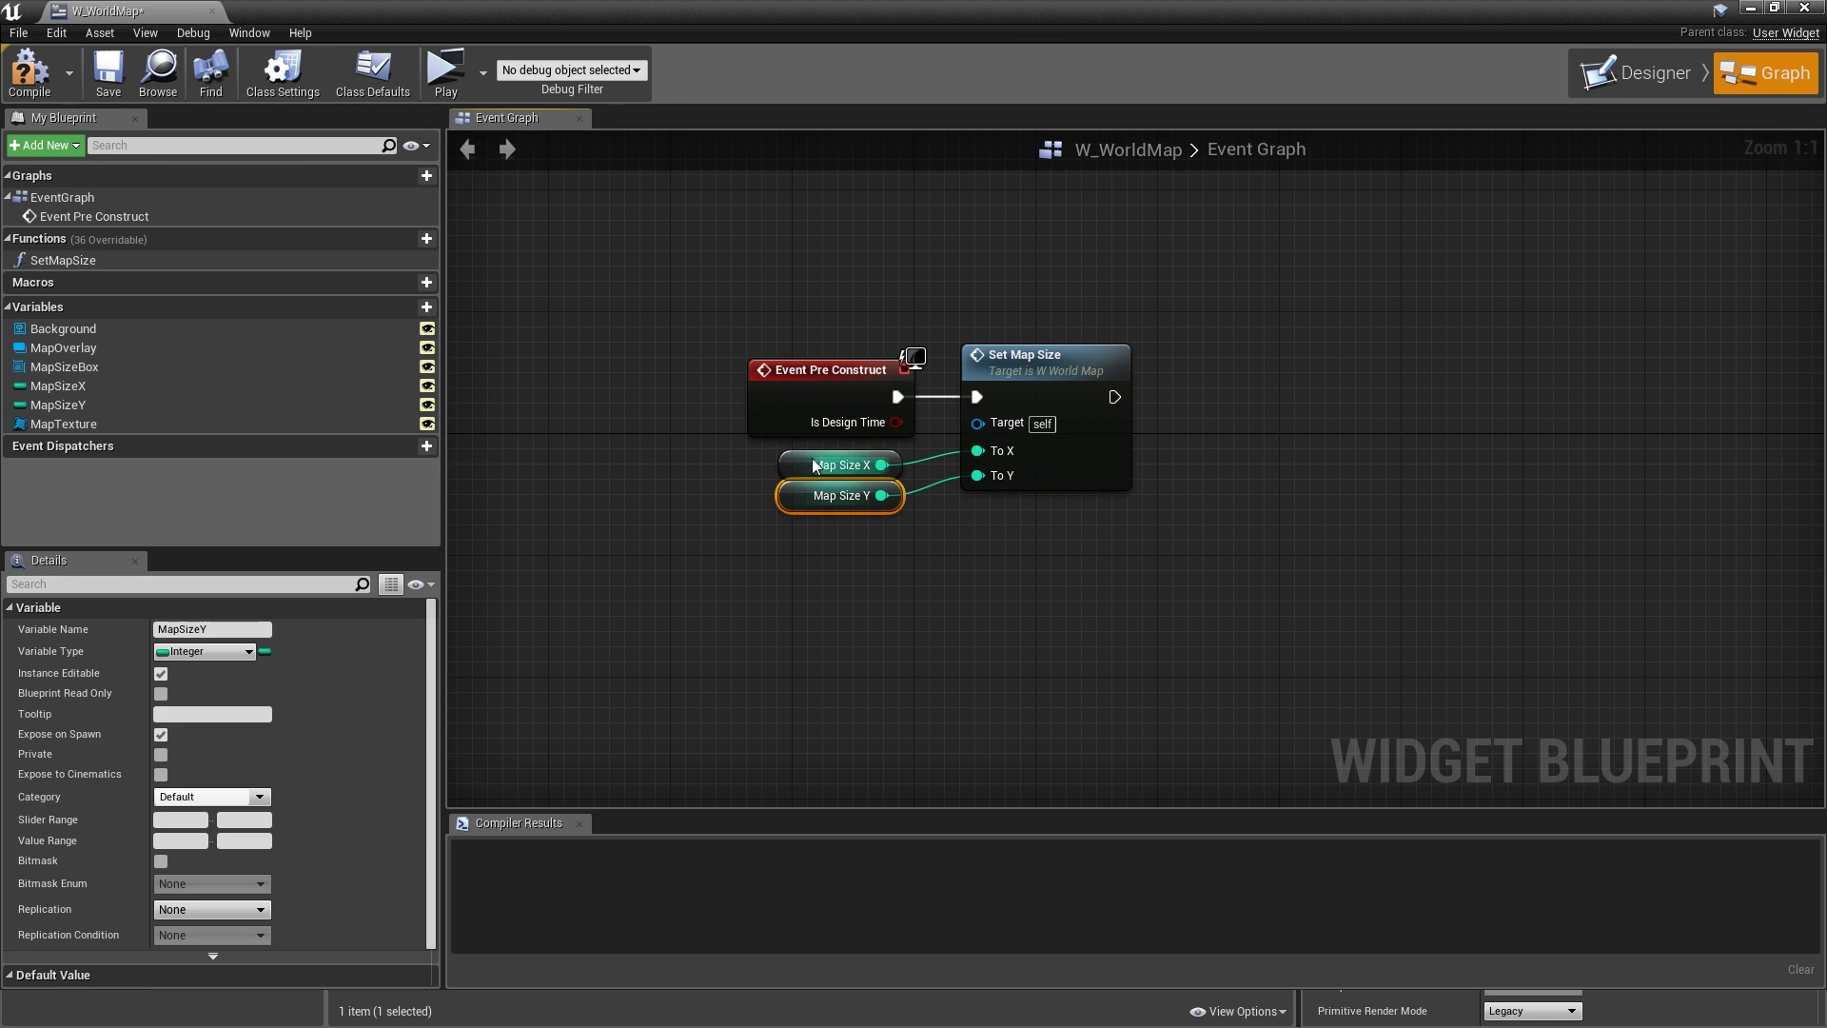
click(797, 474)
click(805, 498)
click(747, 465)
- Get the Background image in the event graph and create a Set Brush from Texture node targeting it
right_drag(747, 464, 563, 457)
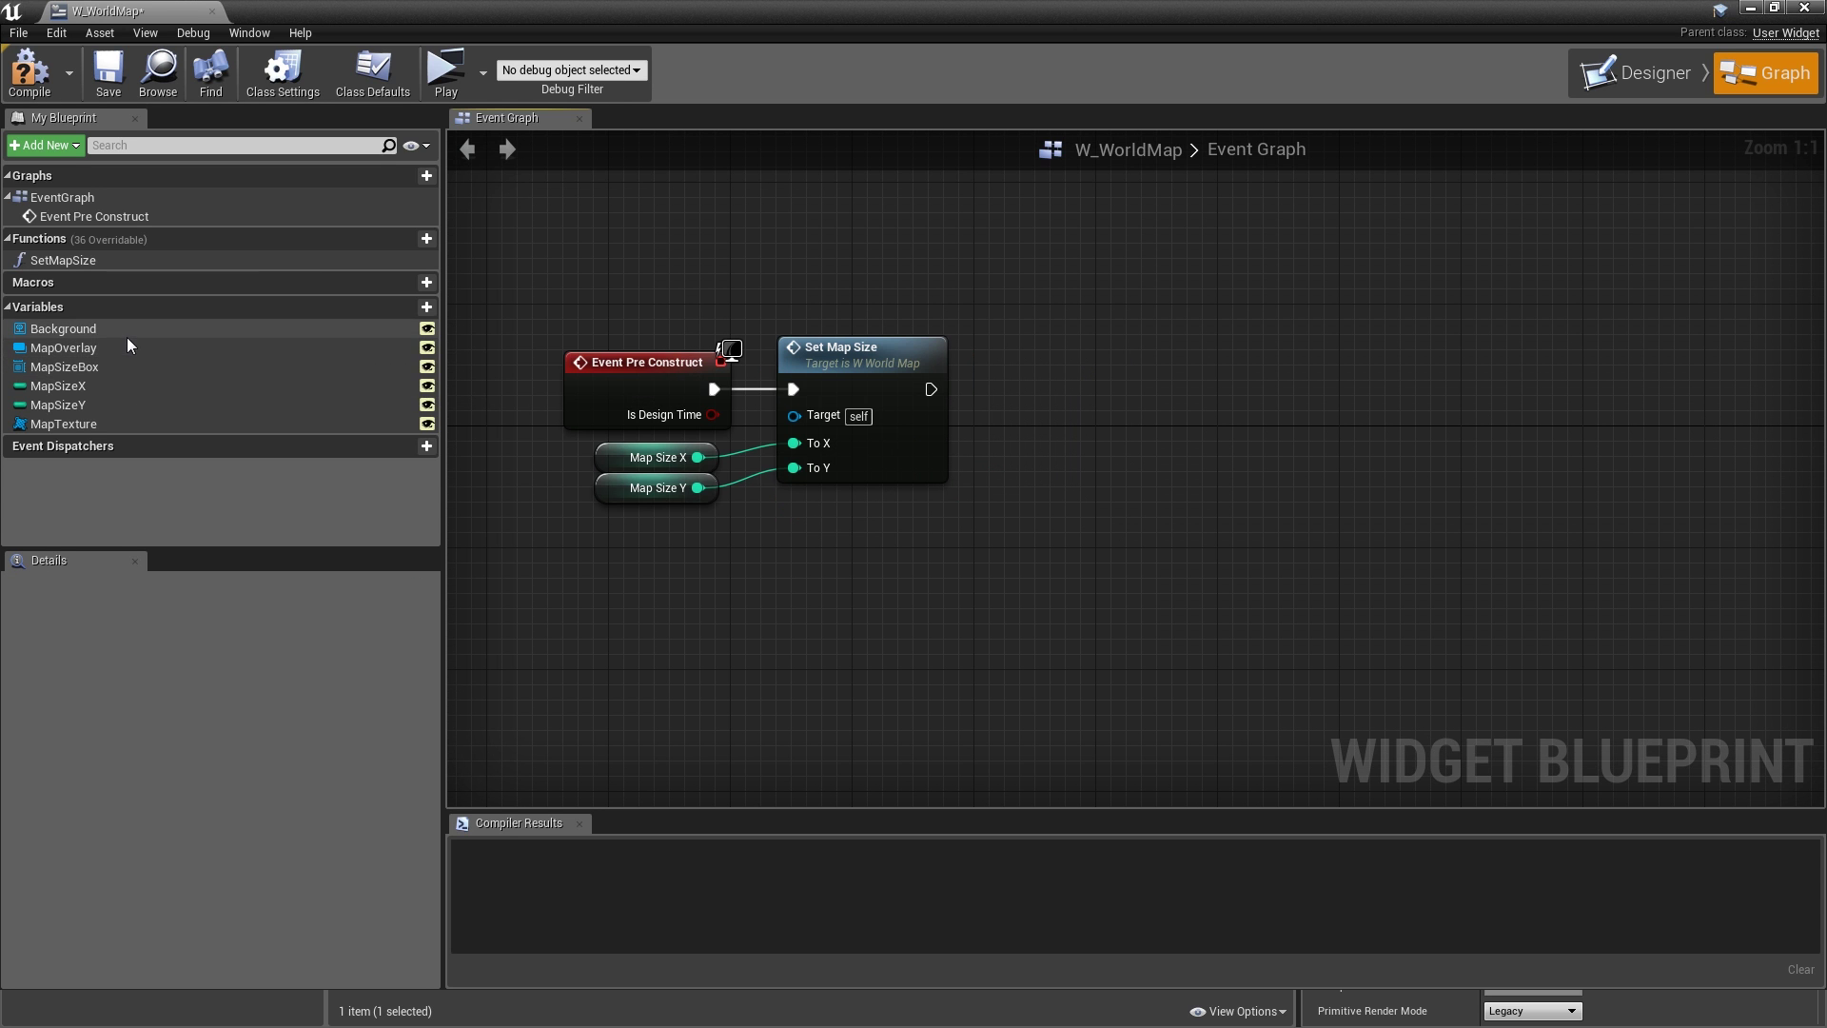
drag(118, 332, 805, 293)
drag(911, 305, 1037, 357)
text(set bru)
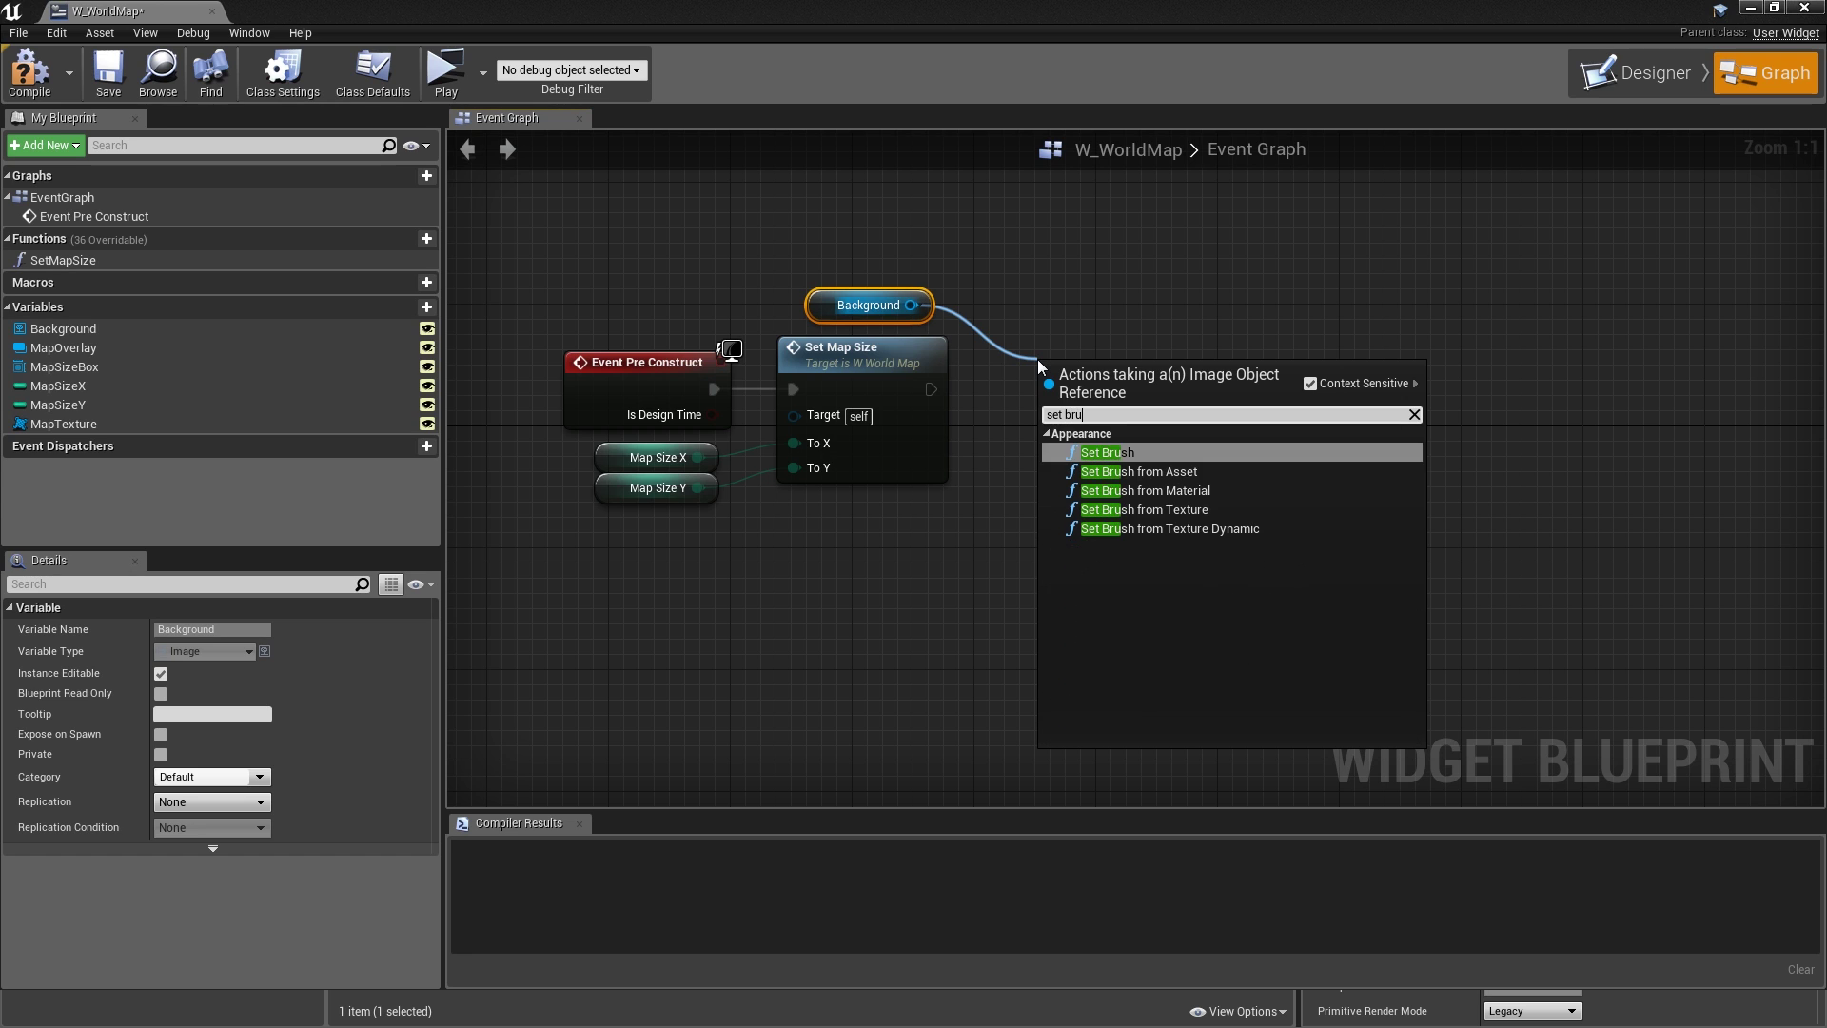
key(Down)
key(Down)
key(Down)
key(Return)
- Feed MapTexture into the Texture input of Set Brush from Texture and execute that node after Set Map Size
mouse_move(62, 424)
mouse_down()
mouse_move(922, 596)
mouse_move(797, 493)
mouse_move(831, 525)
mouse_move(946, 542)
mouse_move(1051, 482)
mouse_up()
click(894, 582)
mouse_move(930, 389)
mouse_down()
mouse_move(1053, 447)
mouse_move(1052, 419)
mouse_move(1093, 384)
mouse_up()
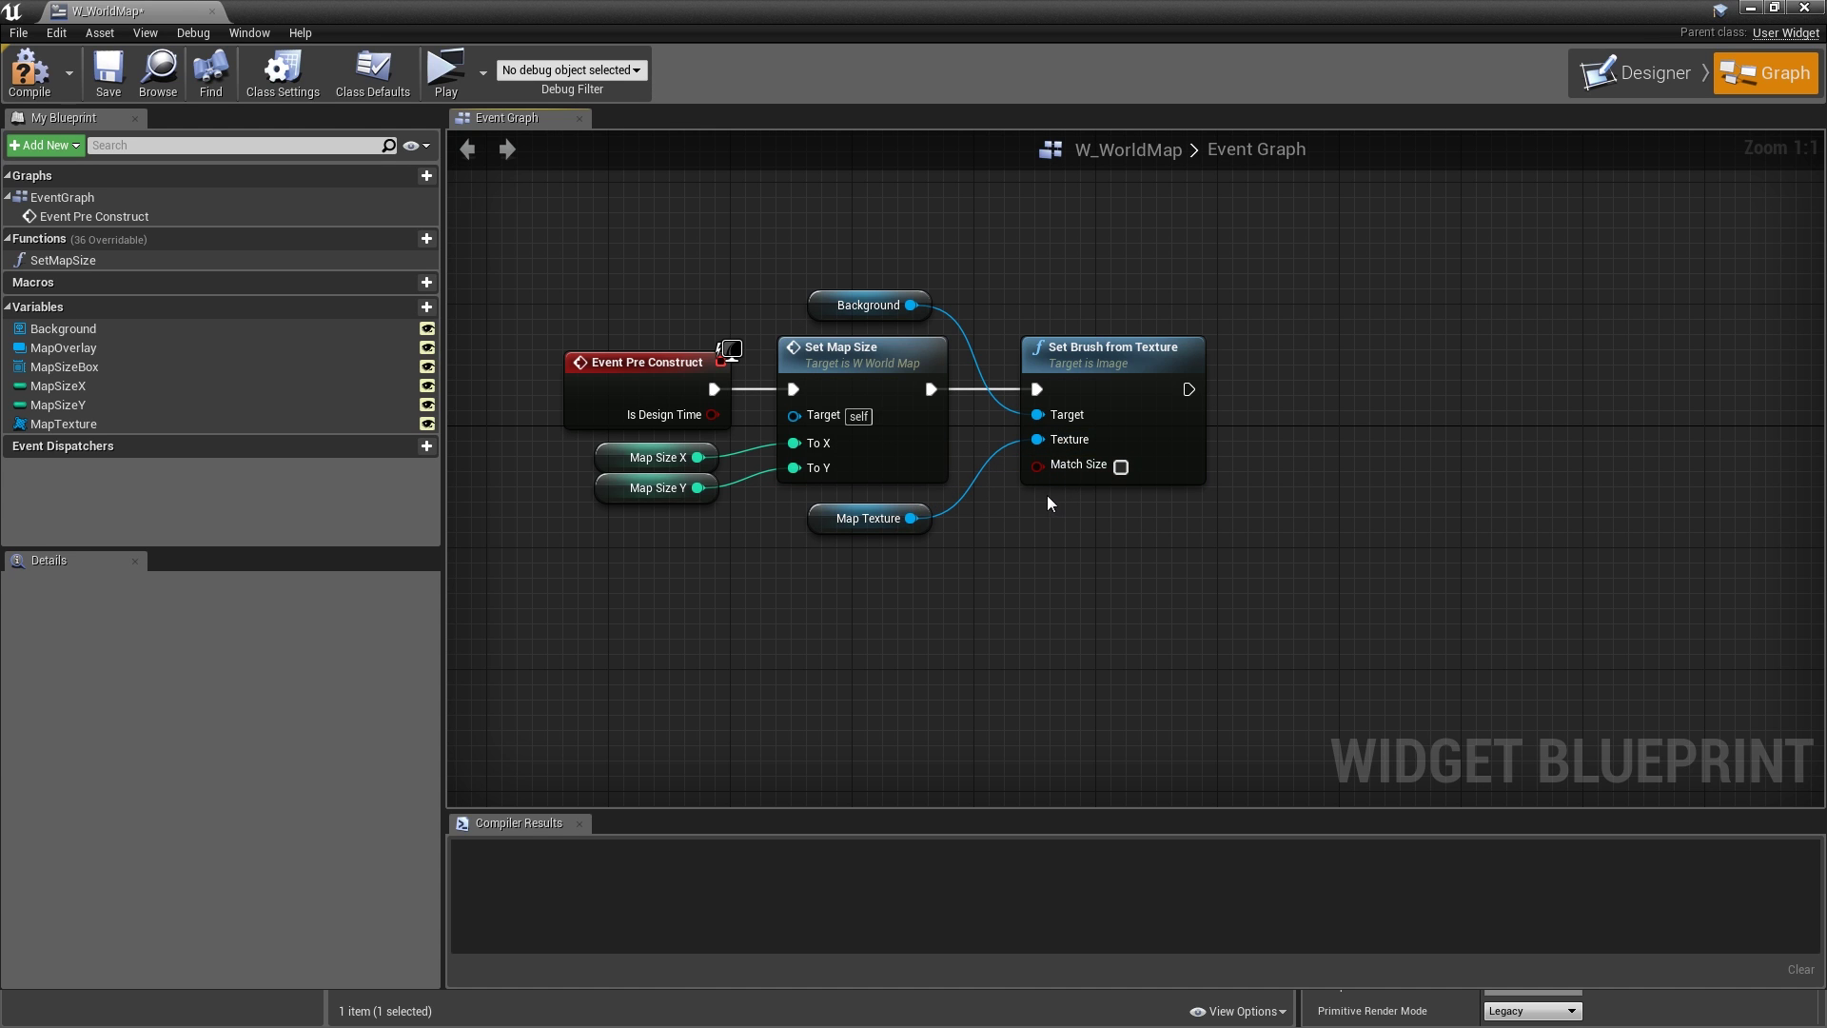
- Create a private variable named MapReference with the type Bp C World Map Object Reference
click(427, 306)
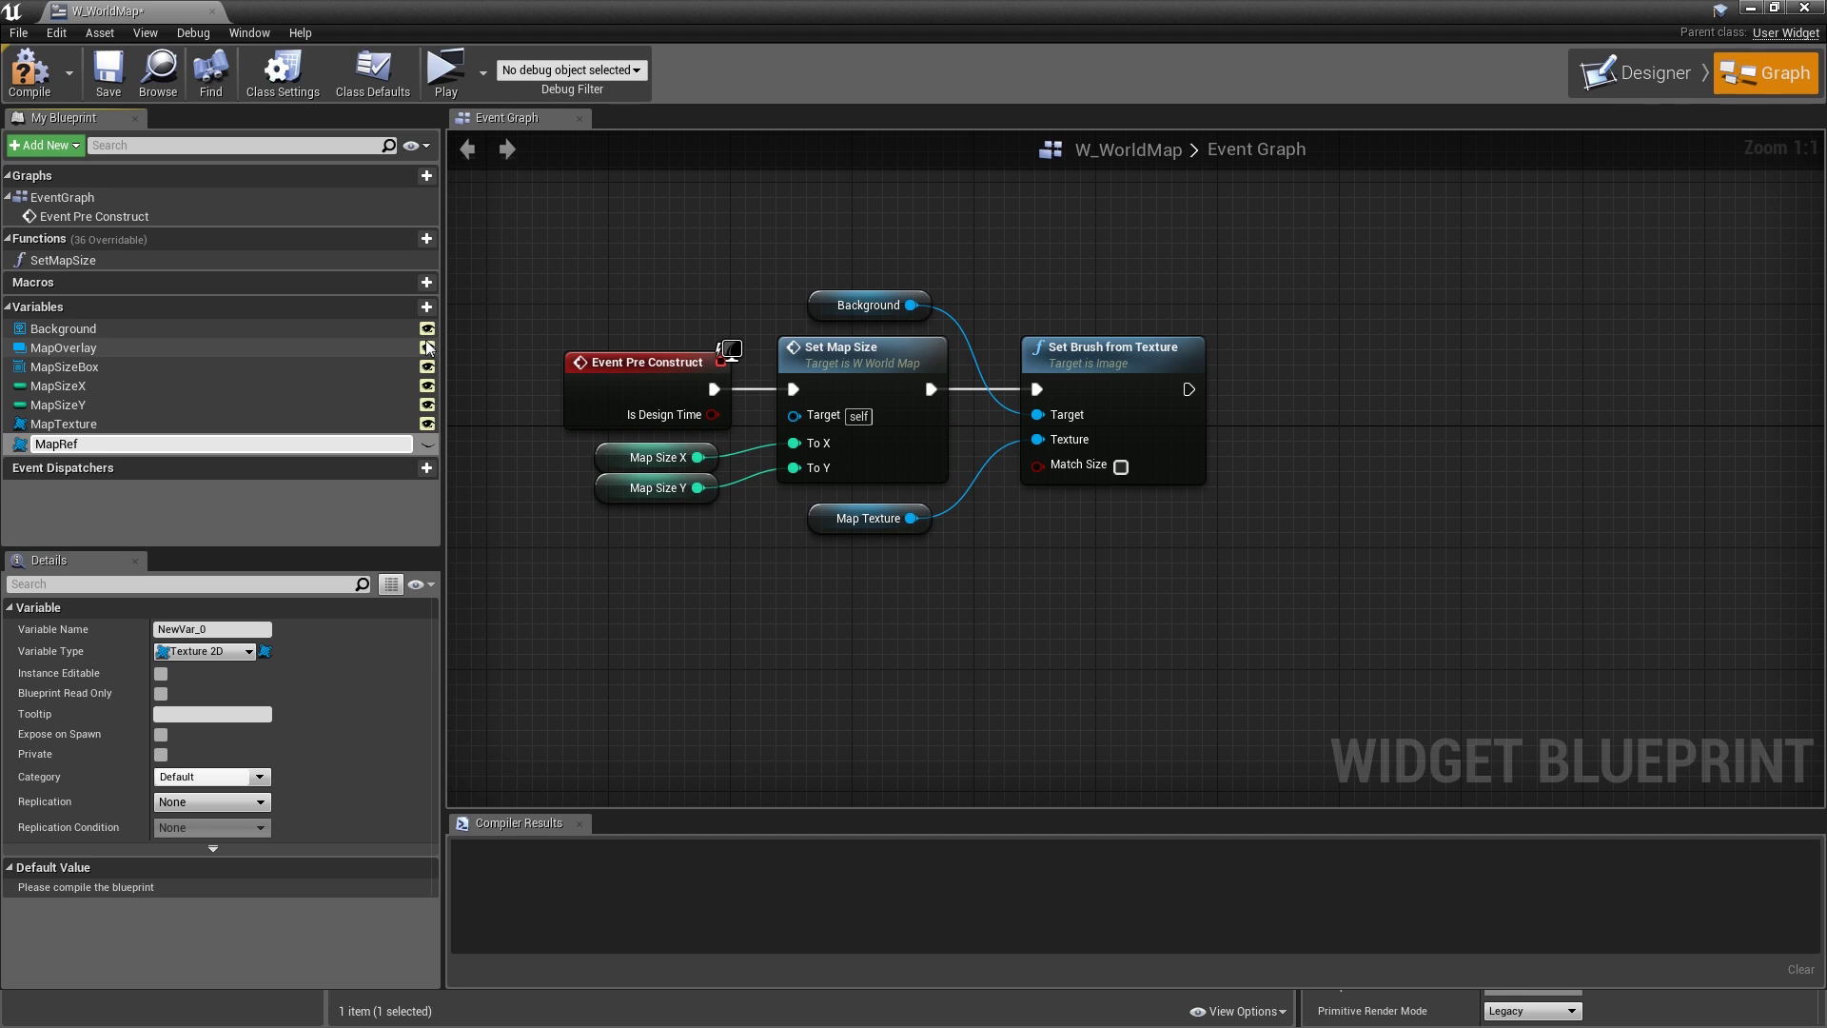
text(MapReference)
key(Return)
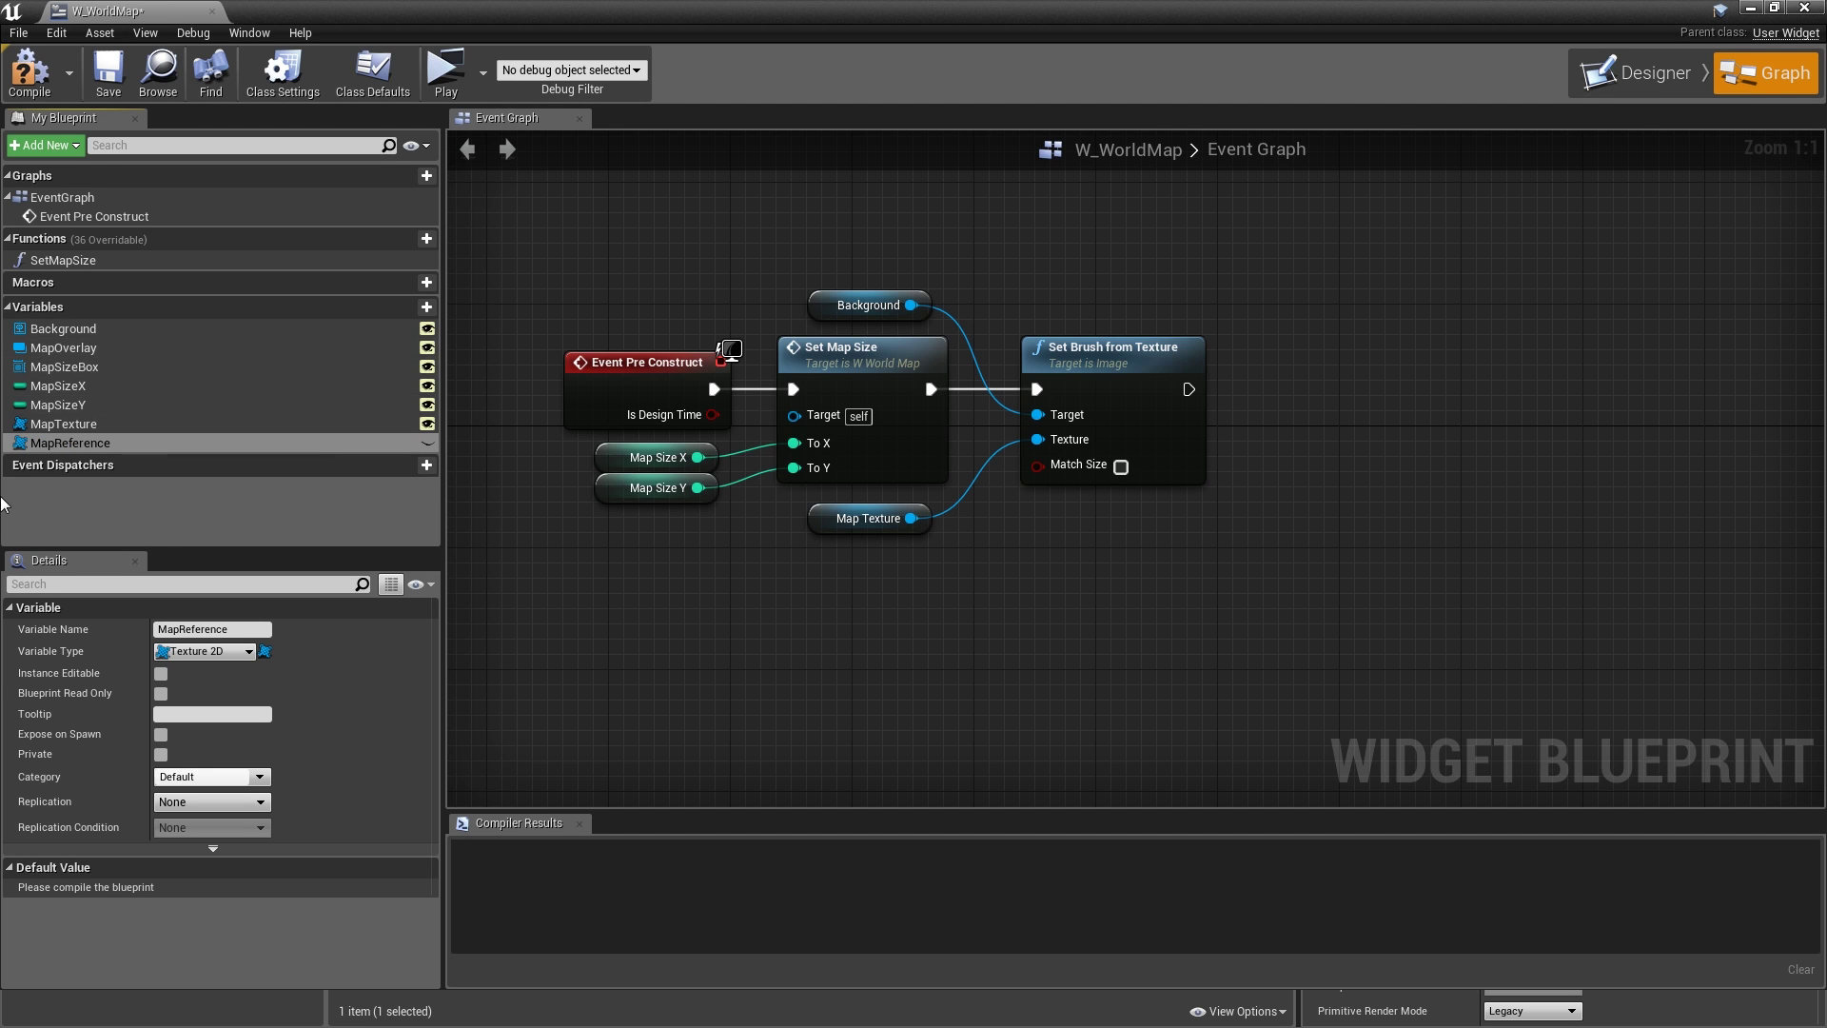
click(219, 652)
text(bpc)
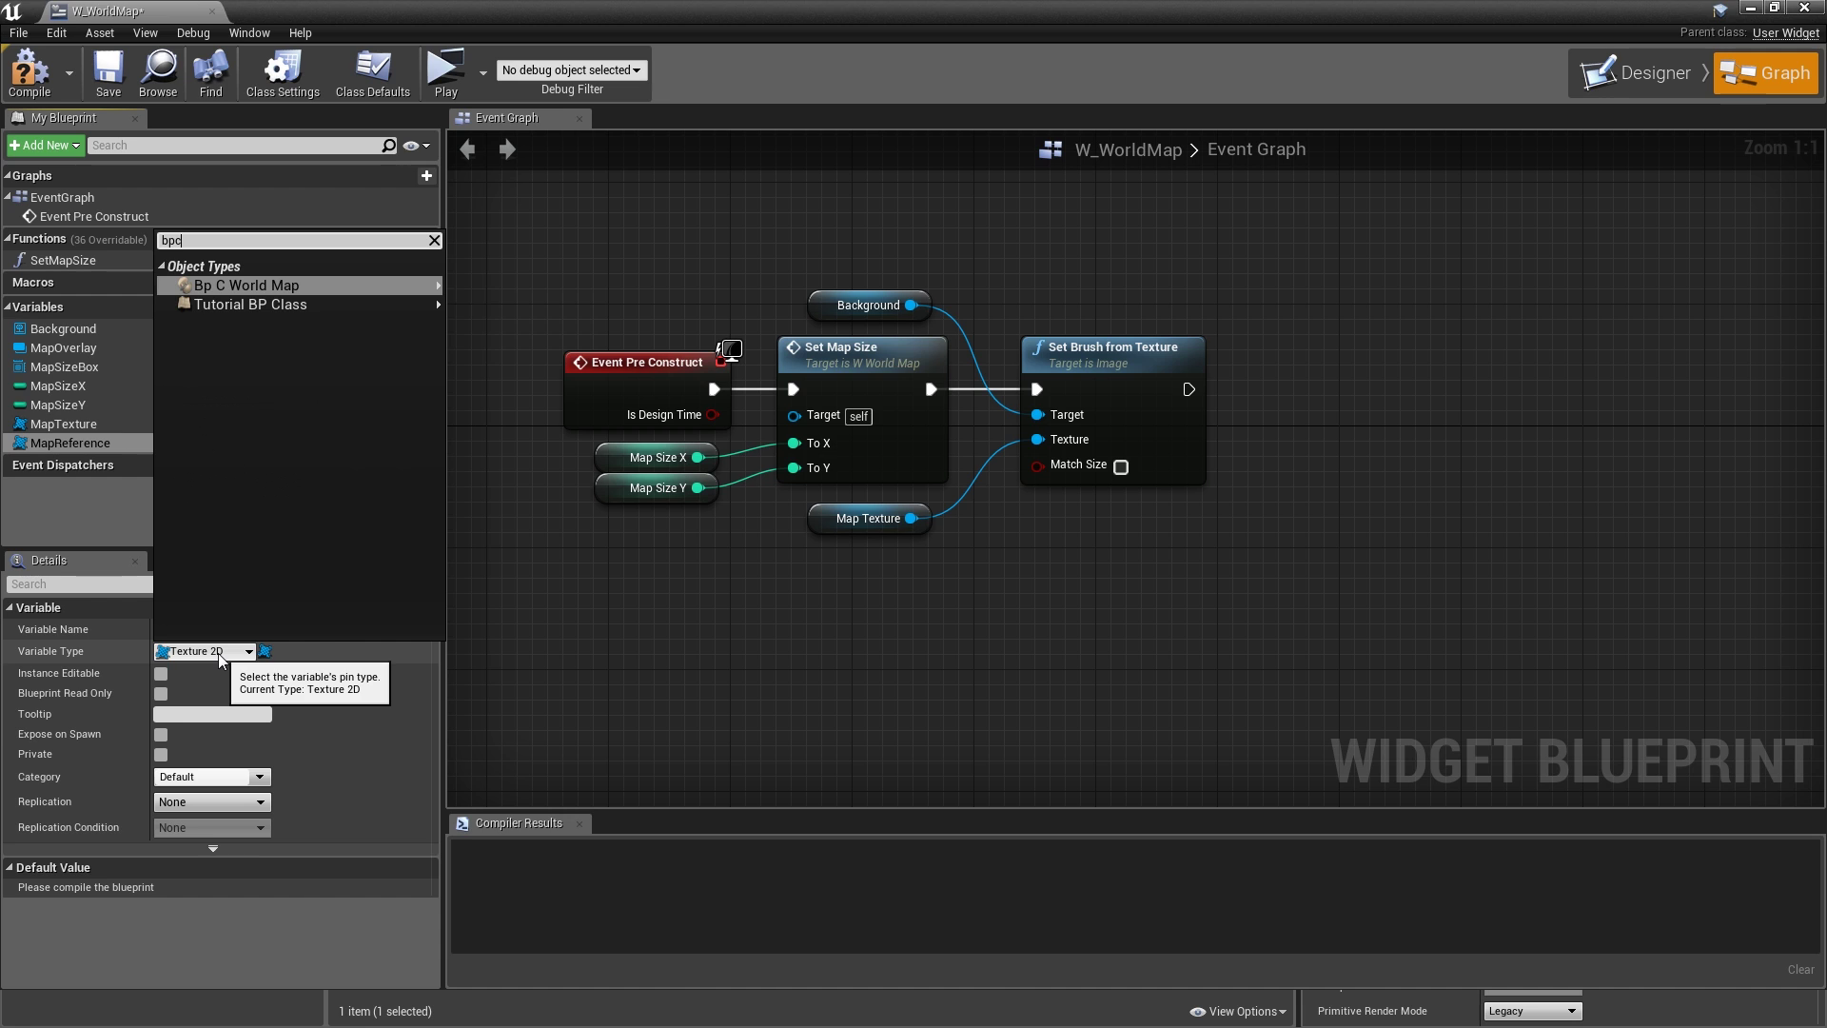
key(Right)
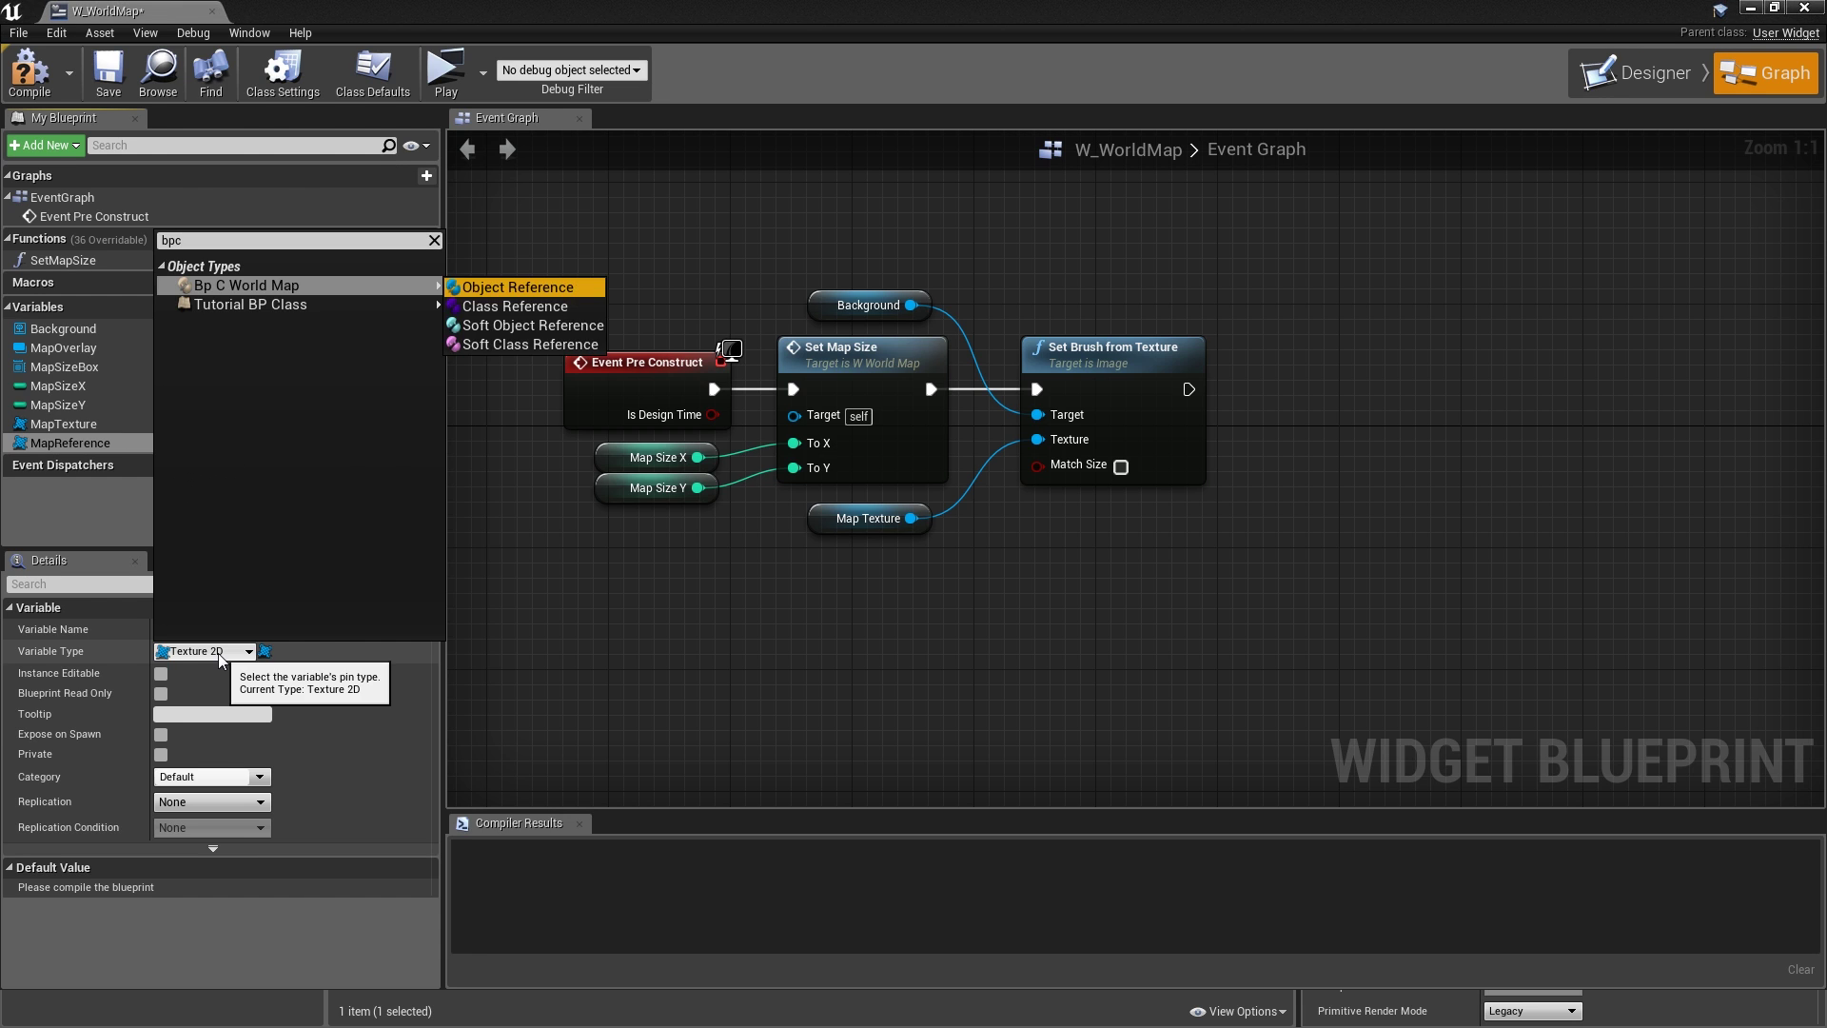
key(Return)
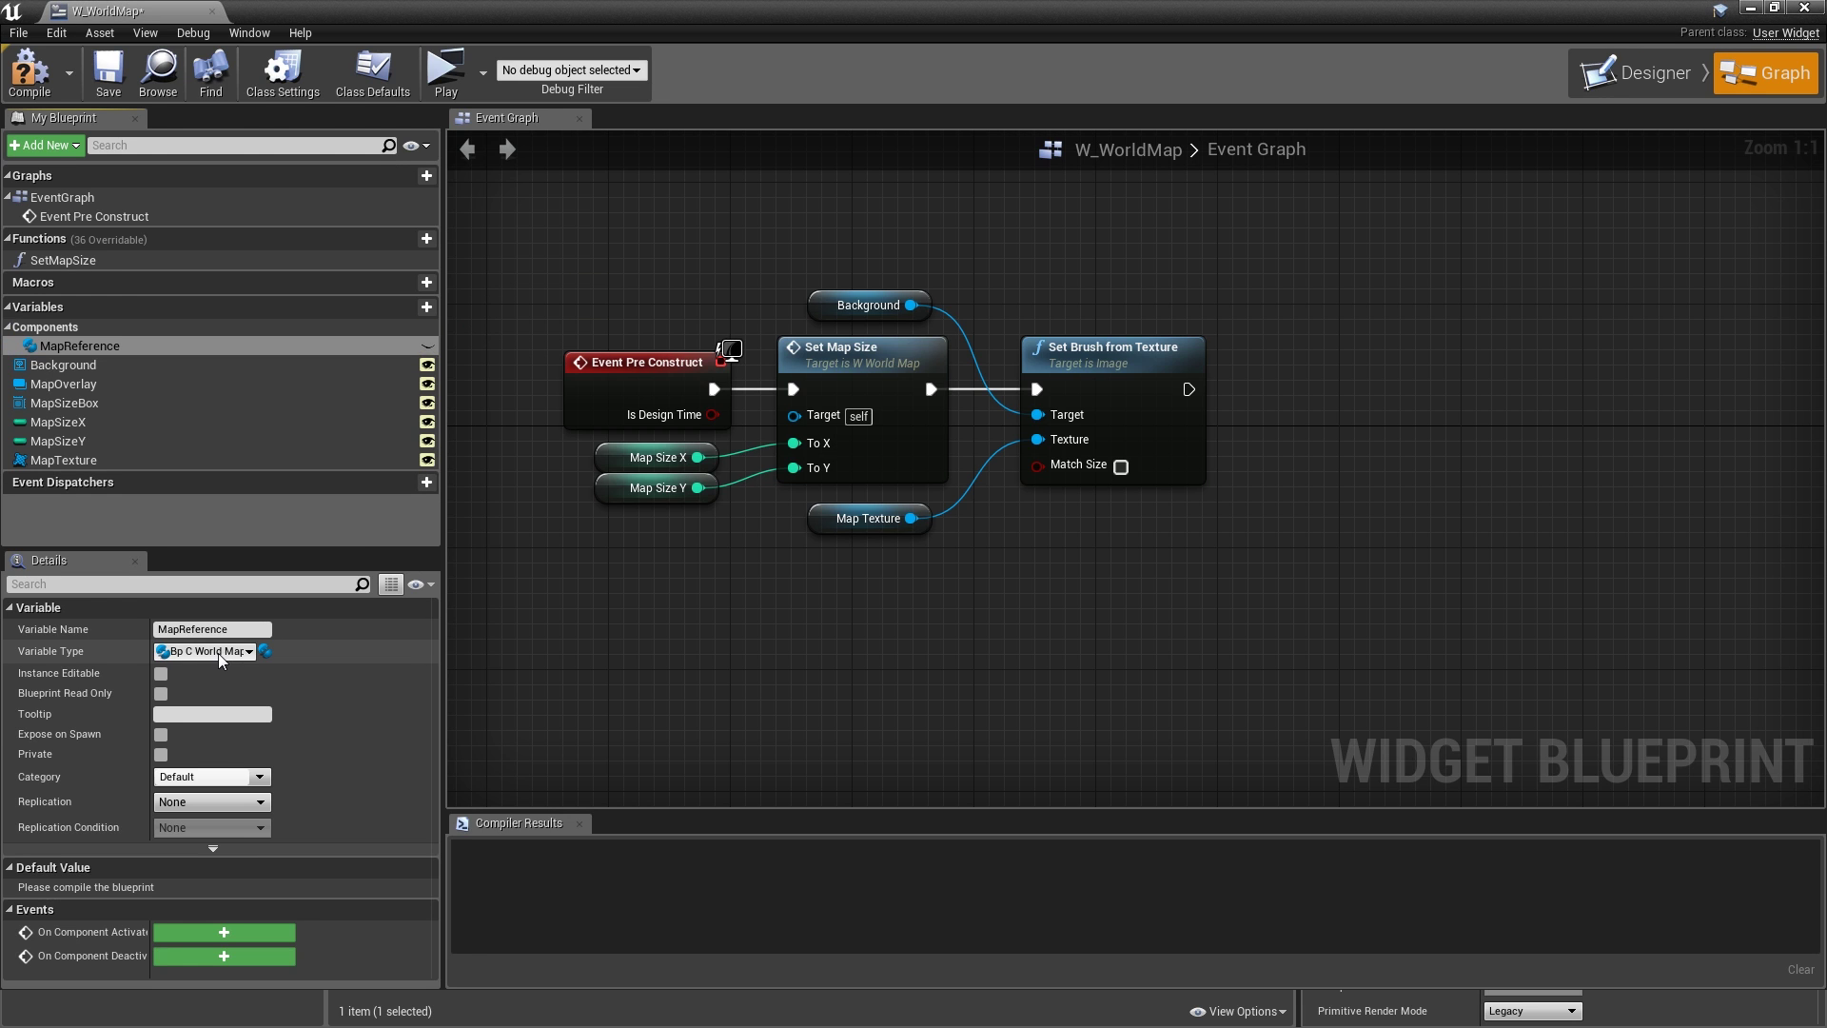
click(161, 754)
- Add a custom event named Initialize in the empty area below the Event Pre Construct chain
right_drag(611, 663, 804, 523)
right_click(804, 523)
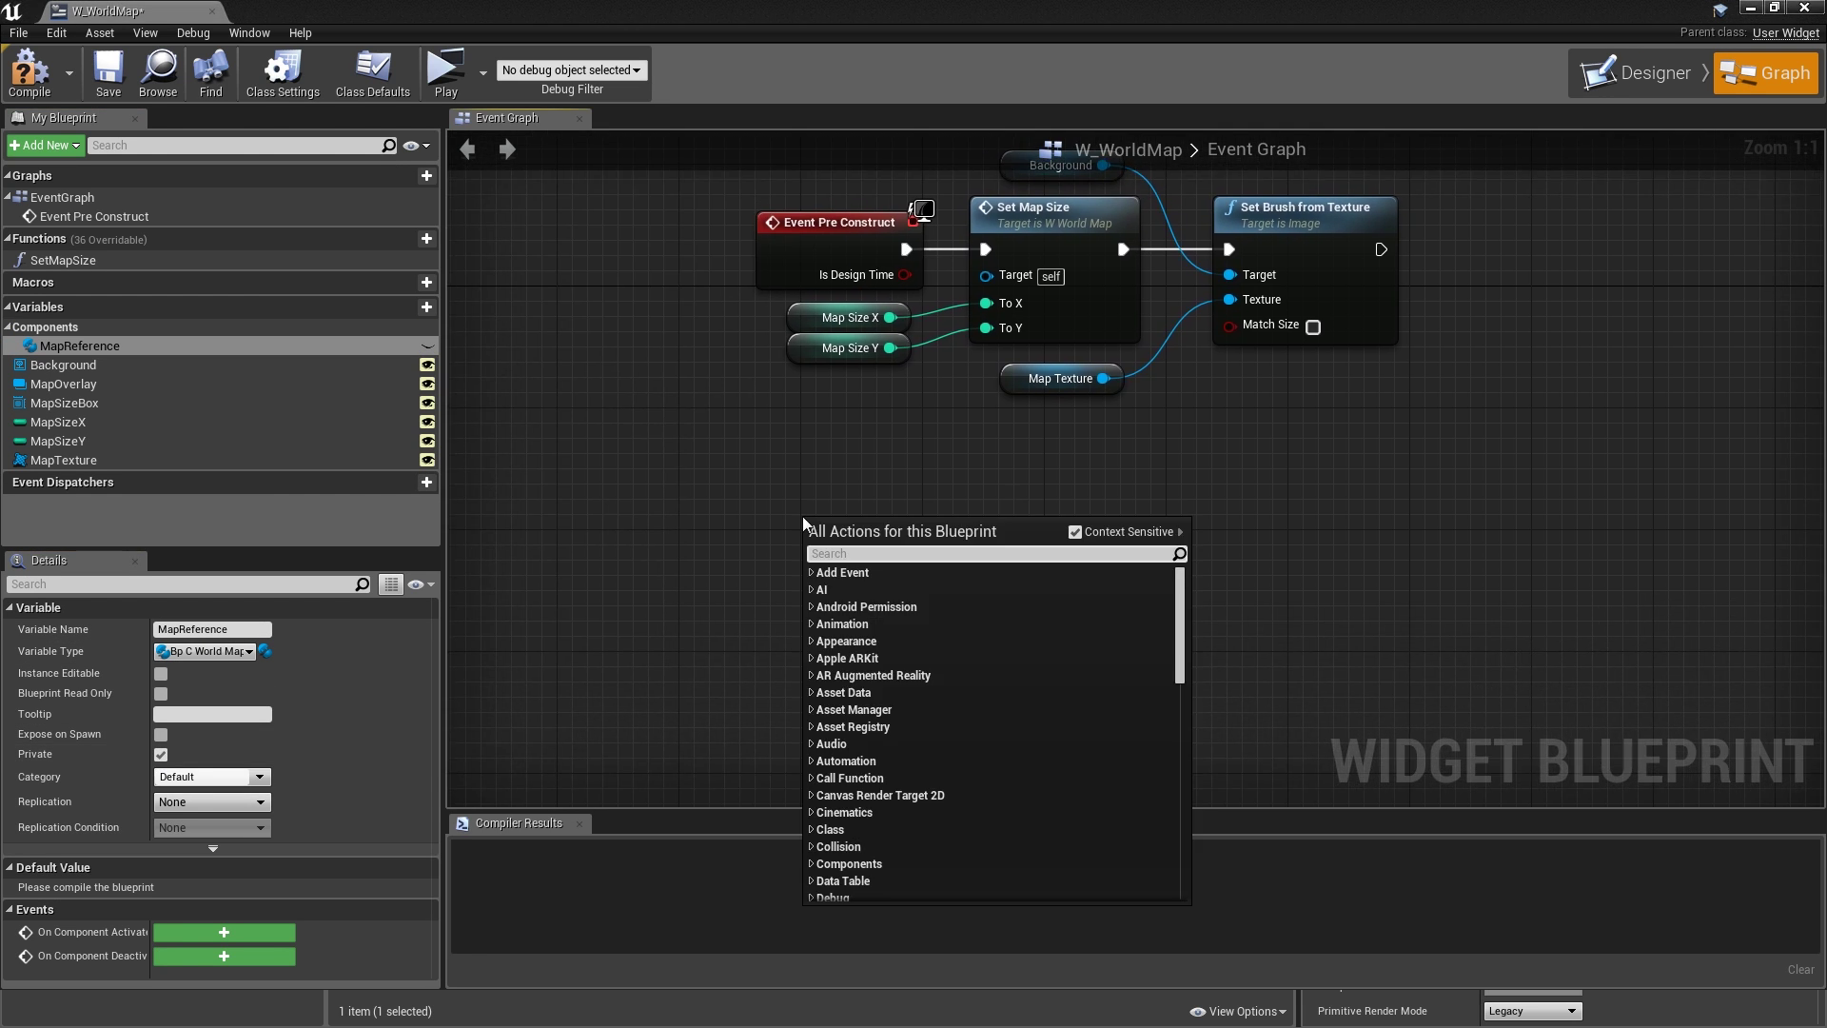
text(custom event)
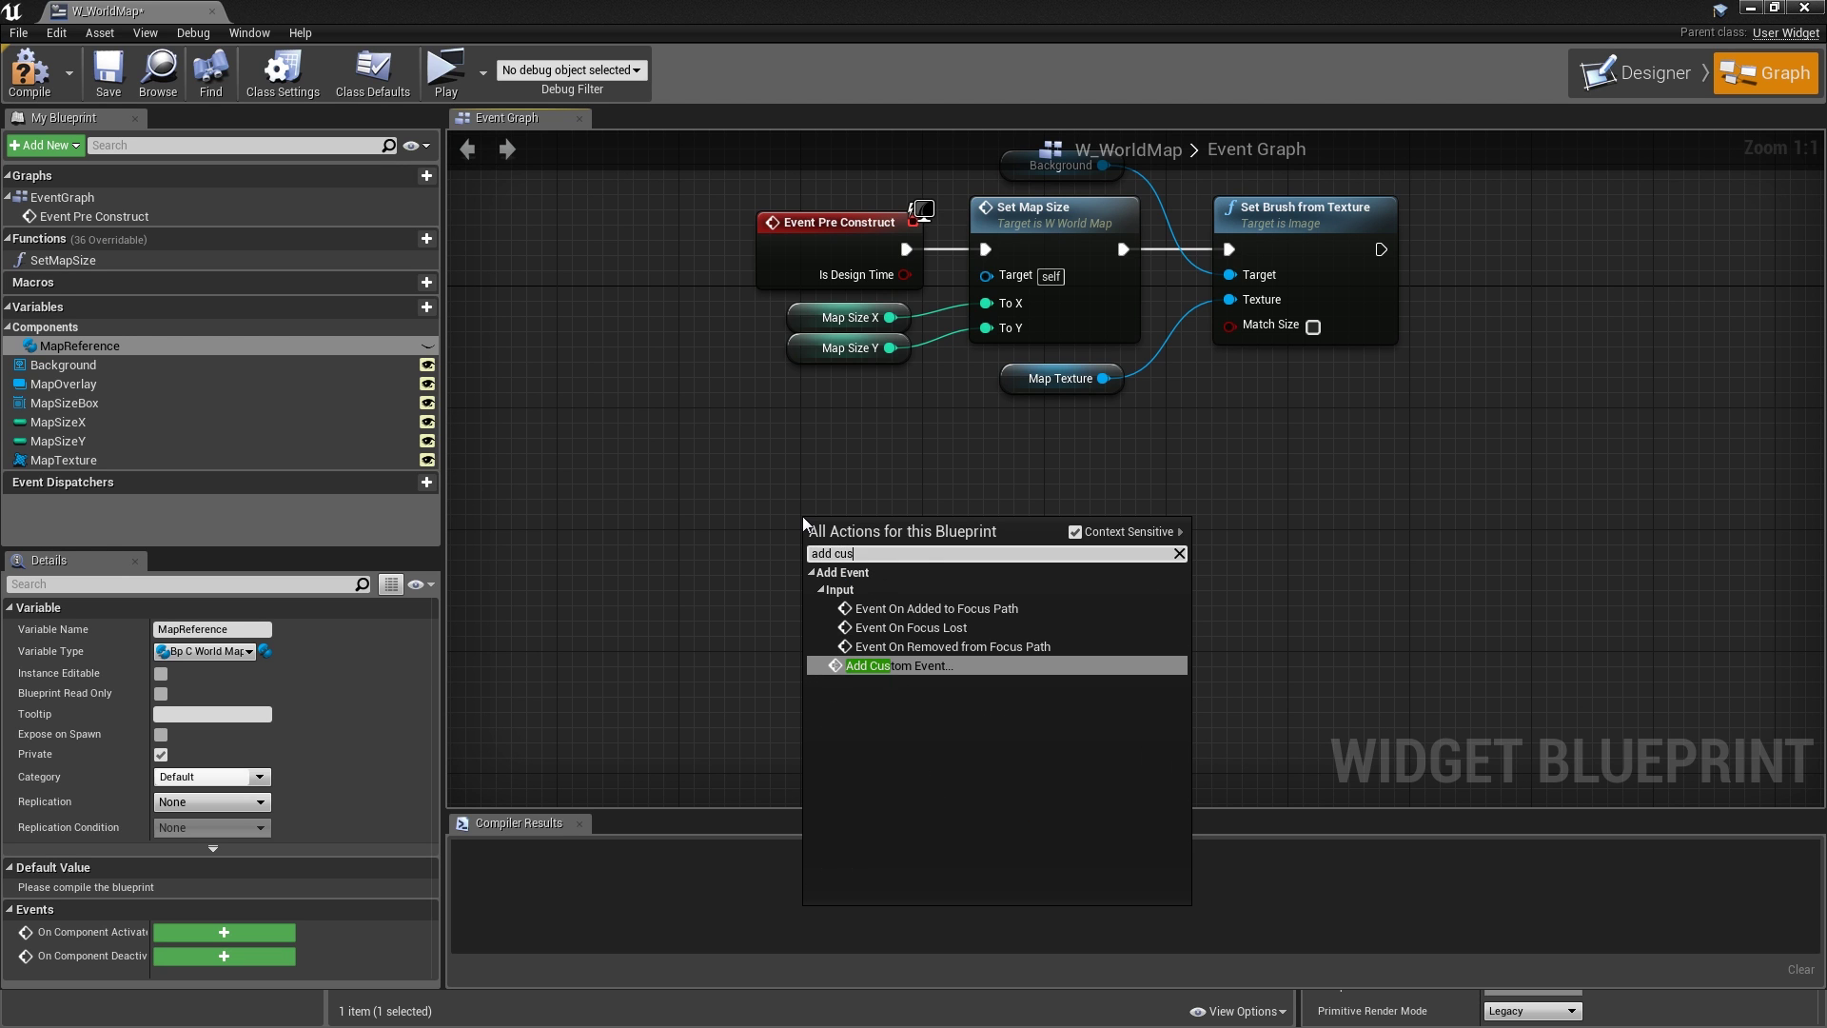
key(Return)
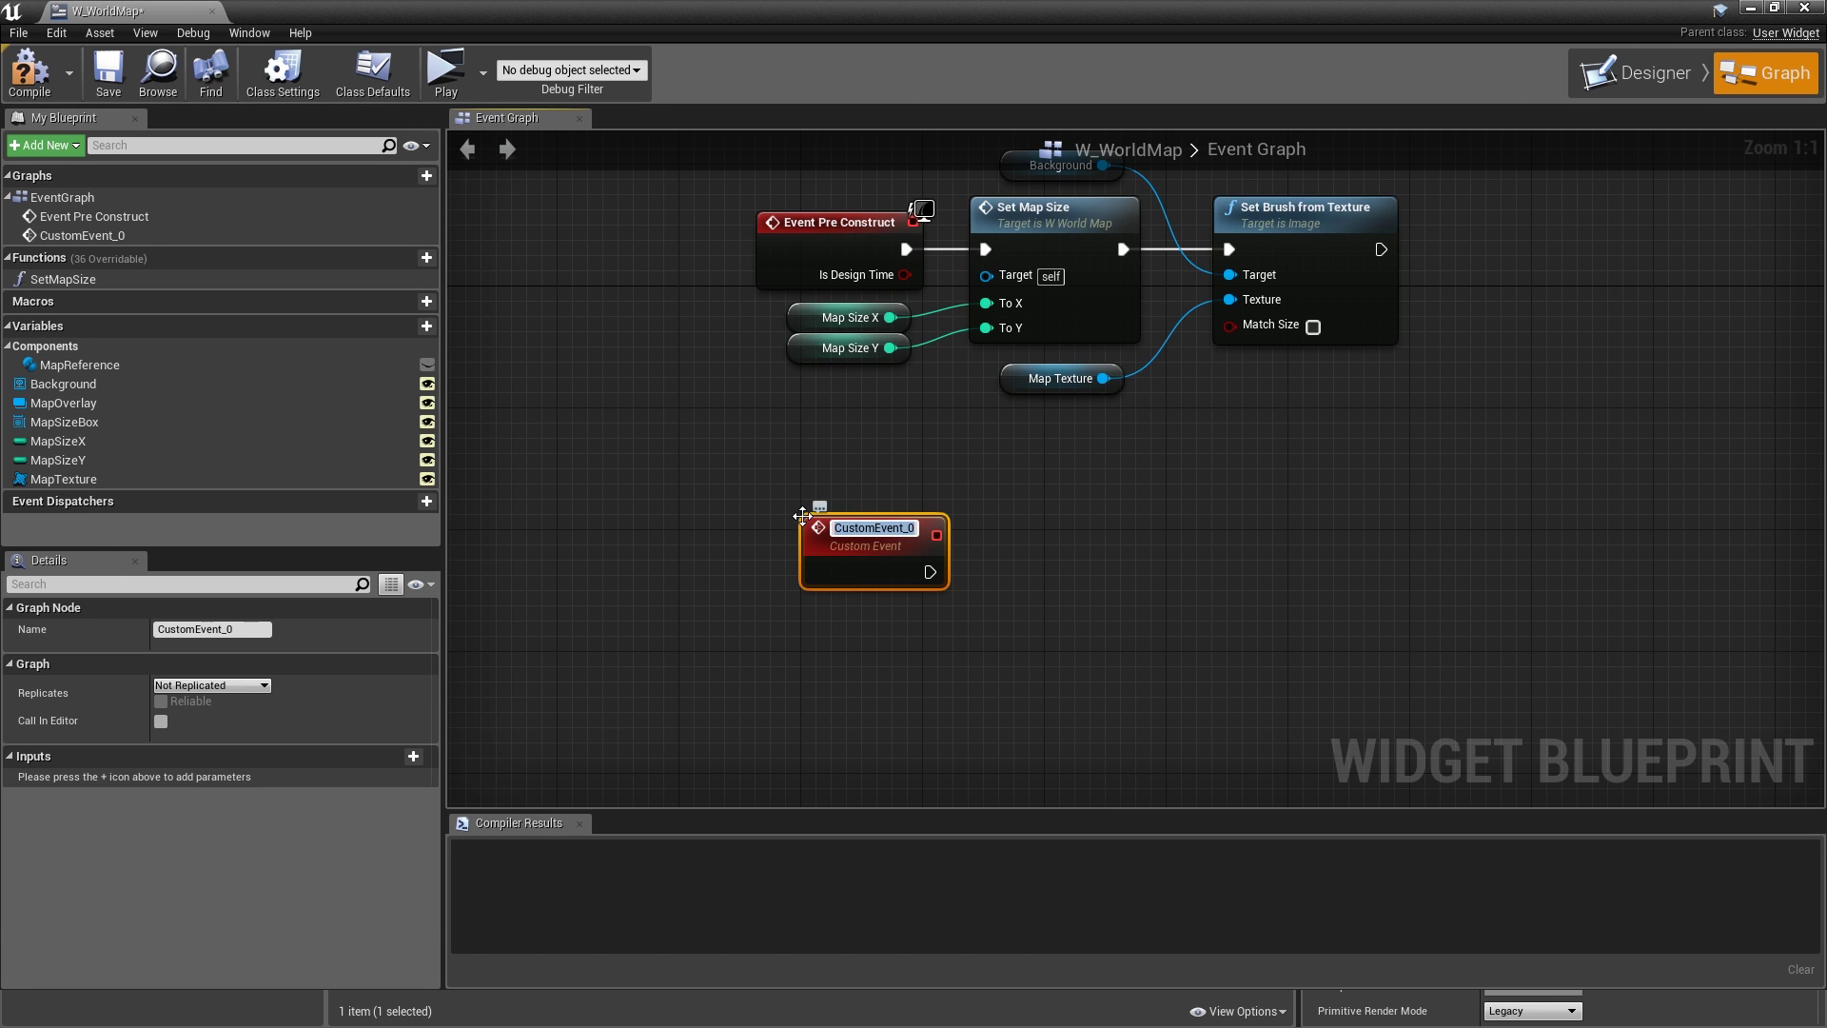
key(BackSpace)
text(Initialize)
key(Return)
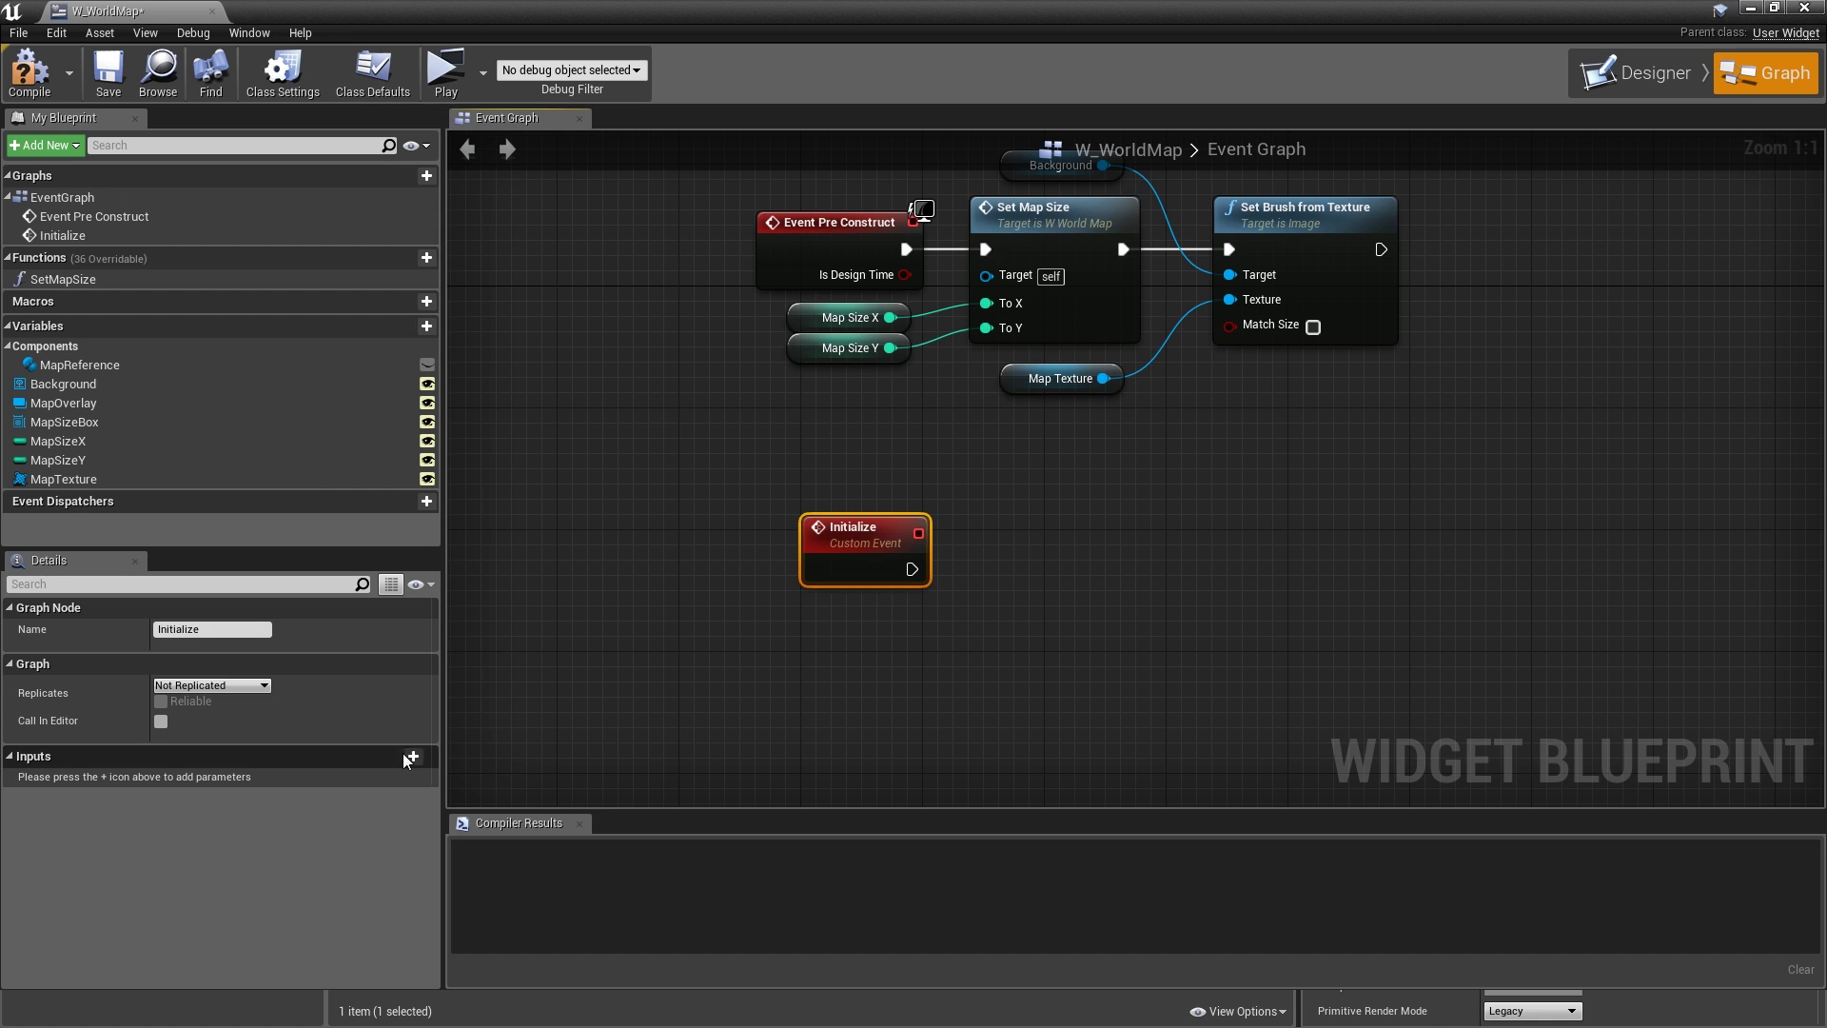
- Add an input named Map to the Initialize event with the type Bp C World Map Object Reference
click(413, 755)
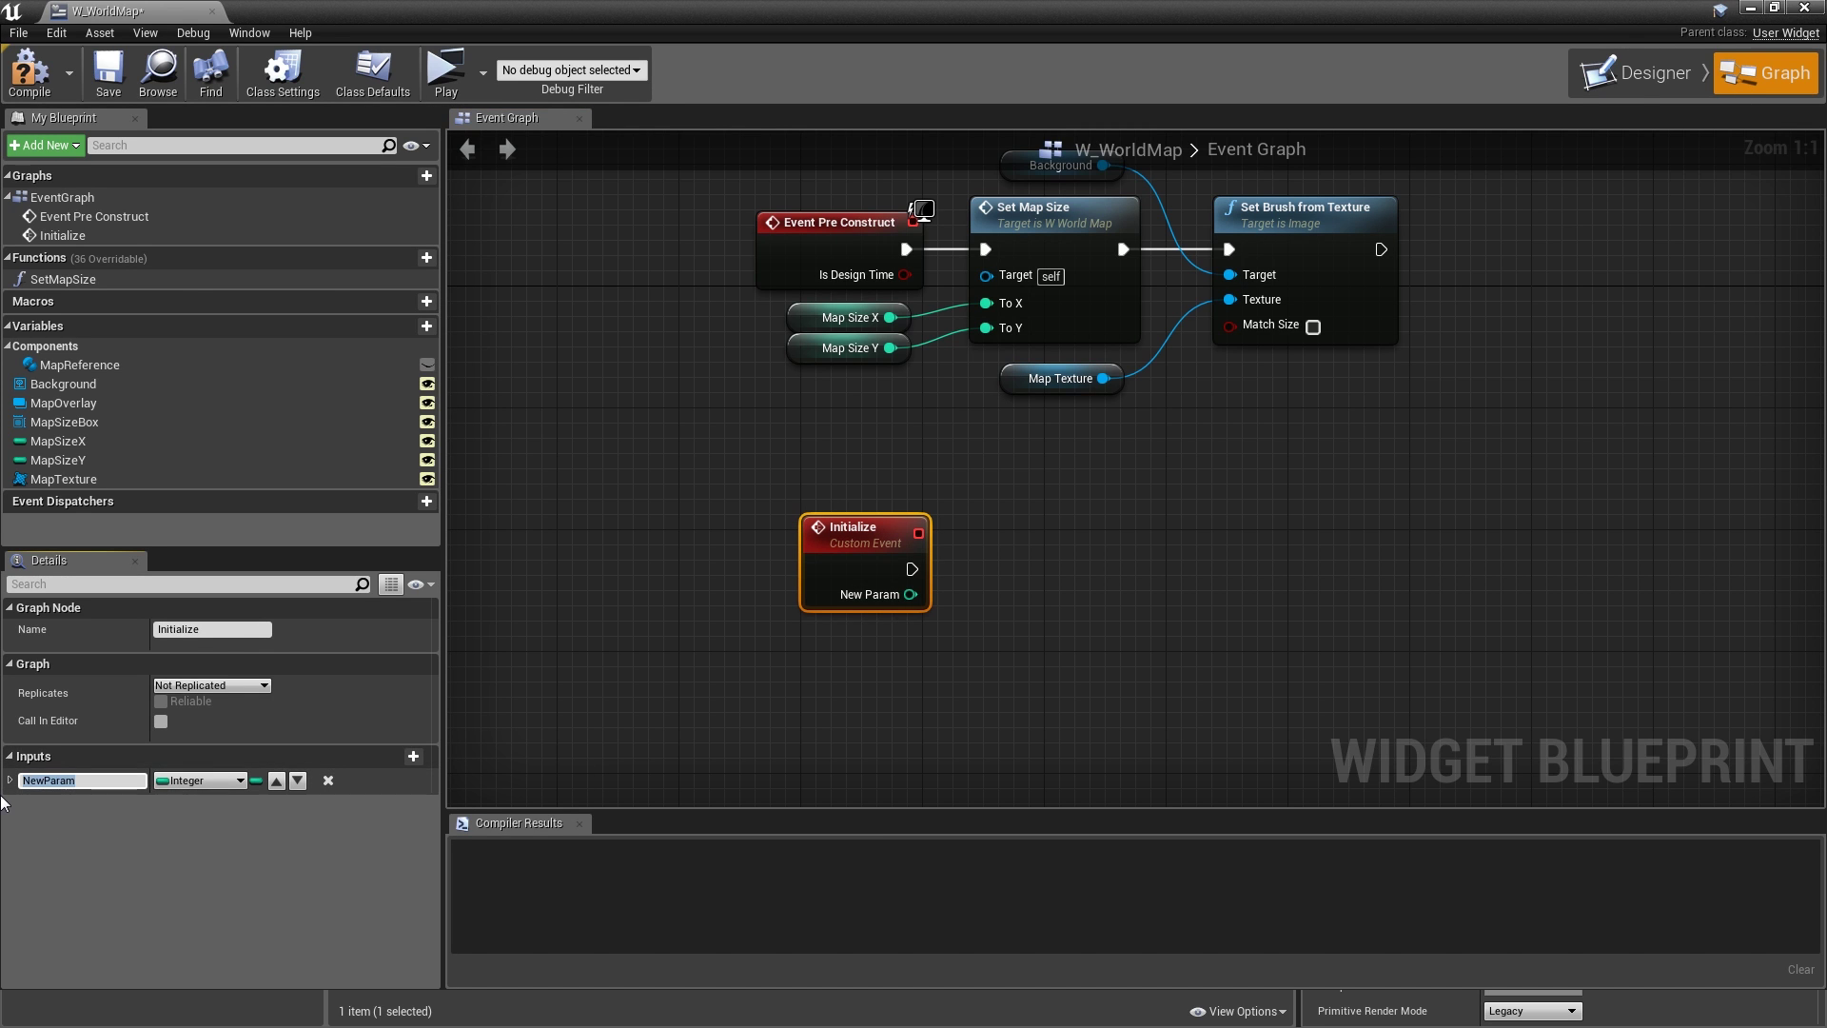
text(Map)
key(Return)
click(178, 782)
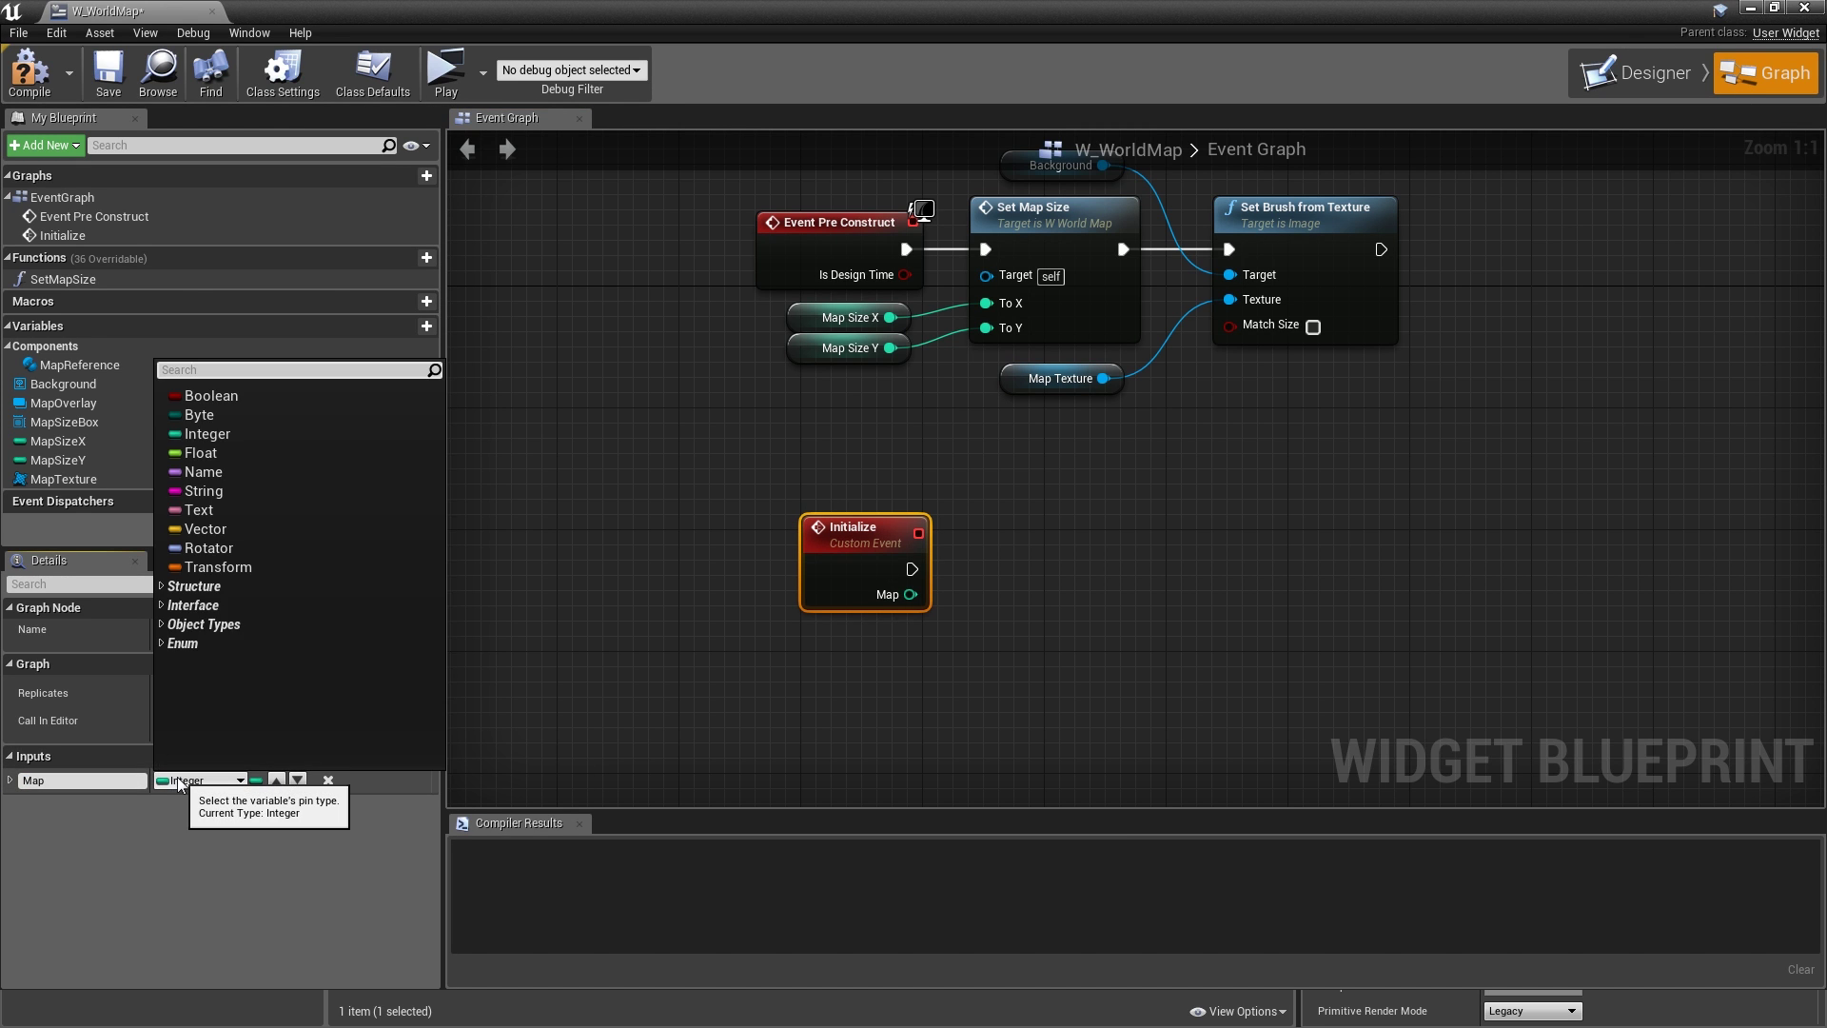
text(BpC)
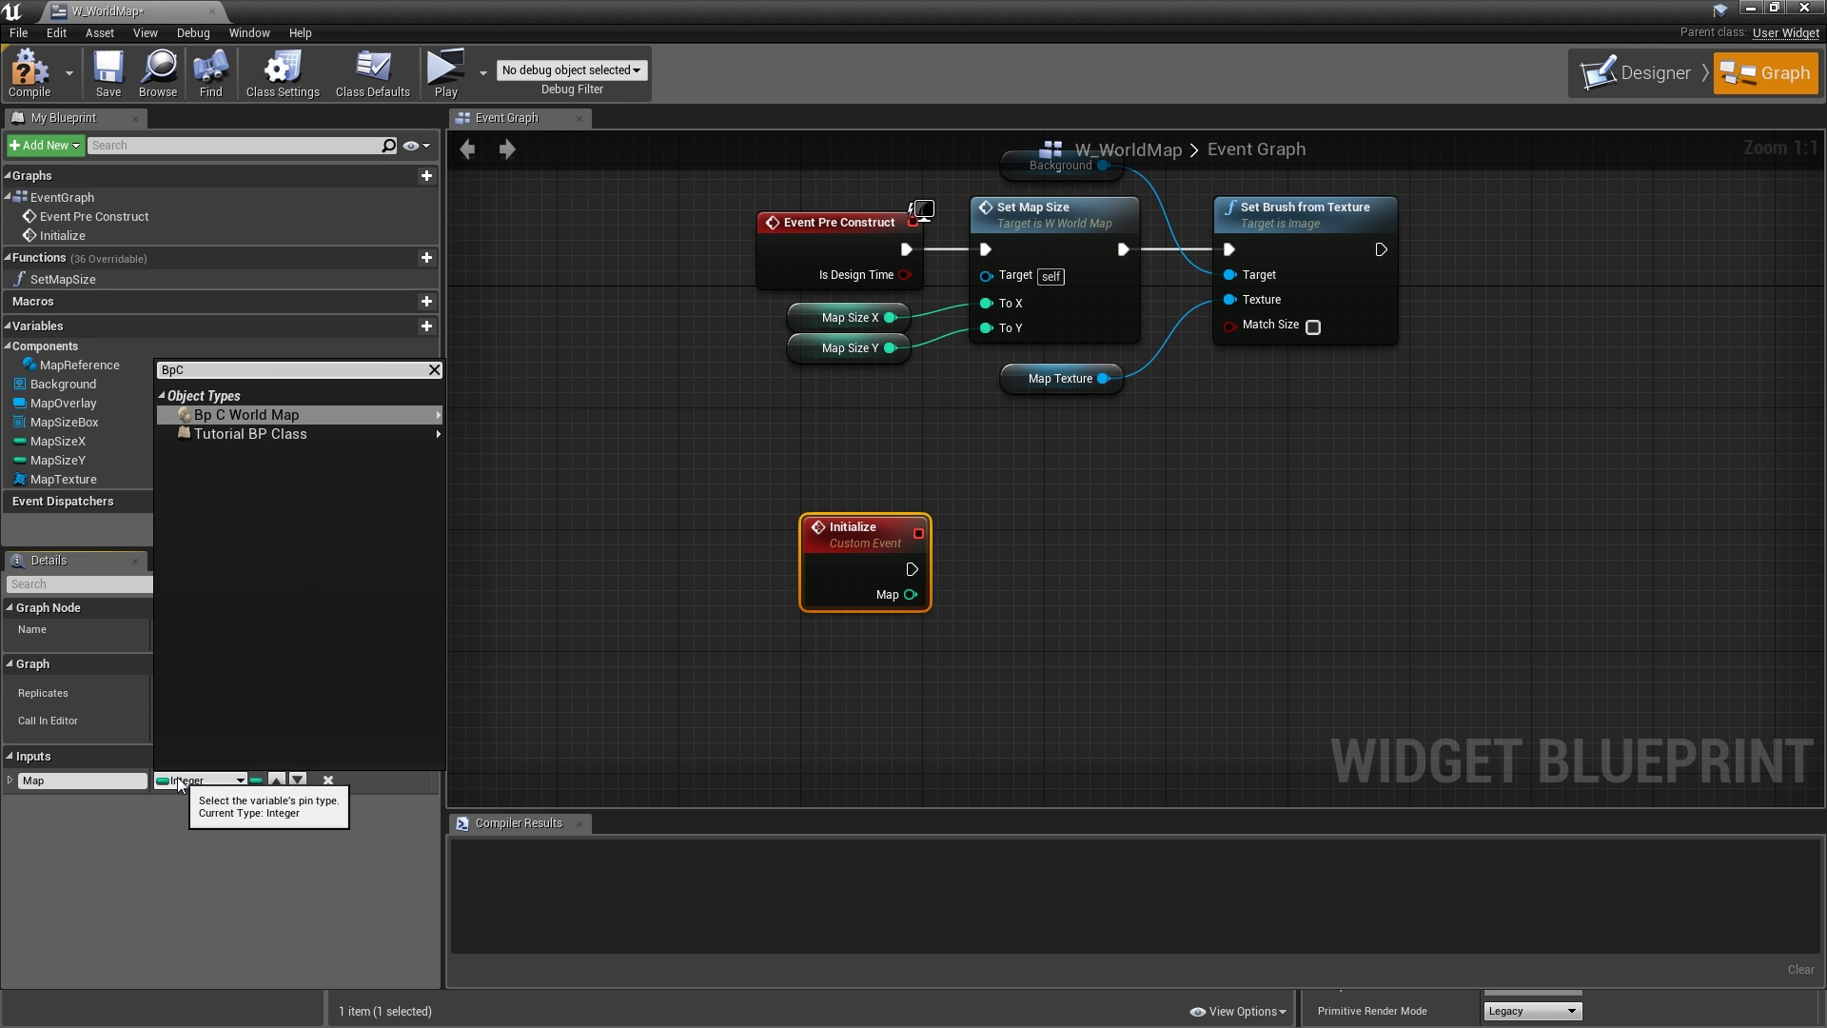
key(Down)
key(Return)
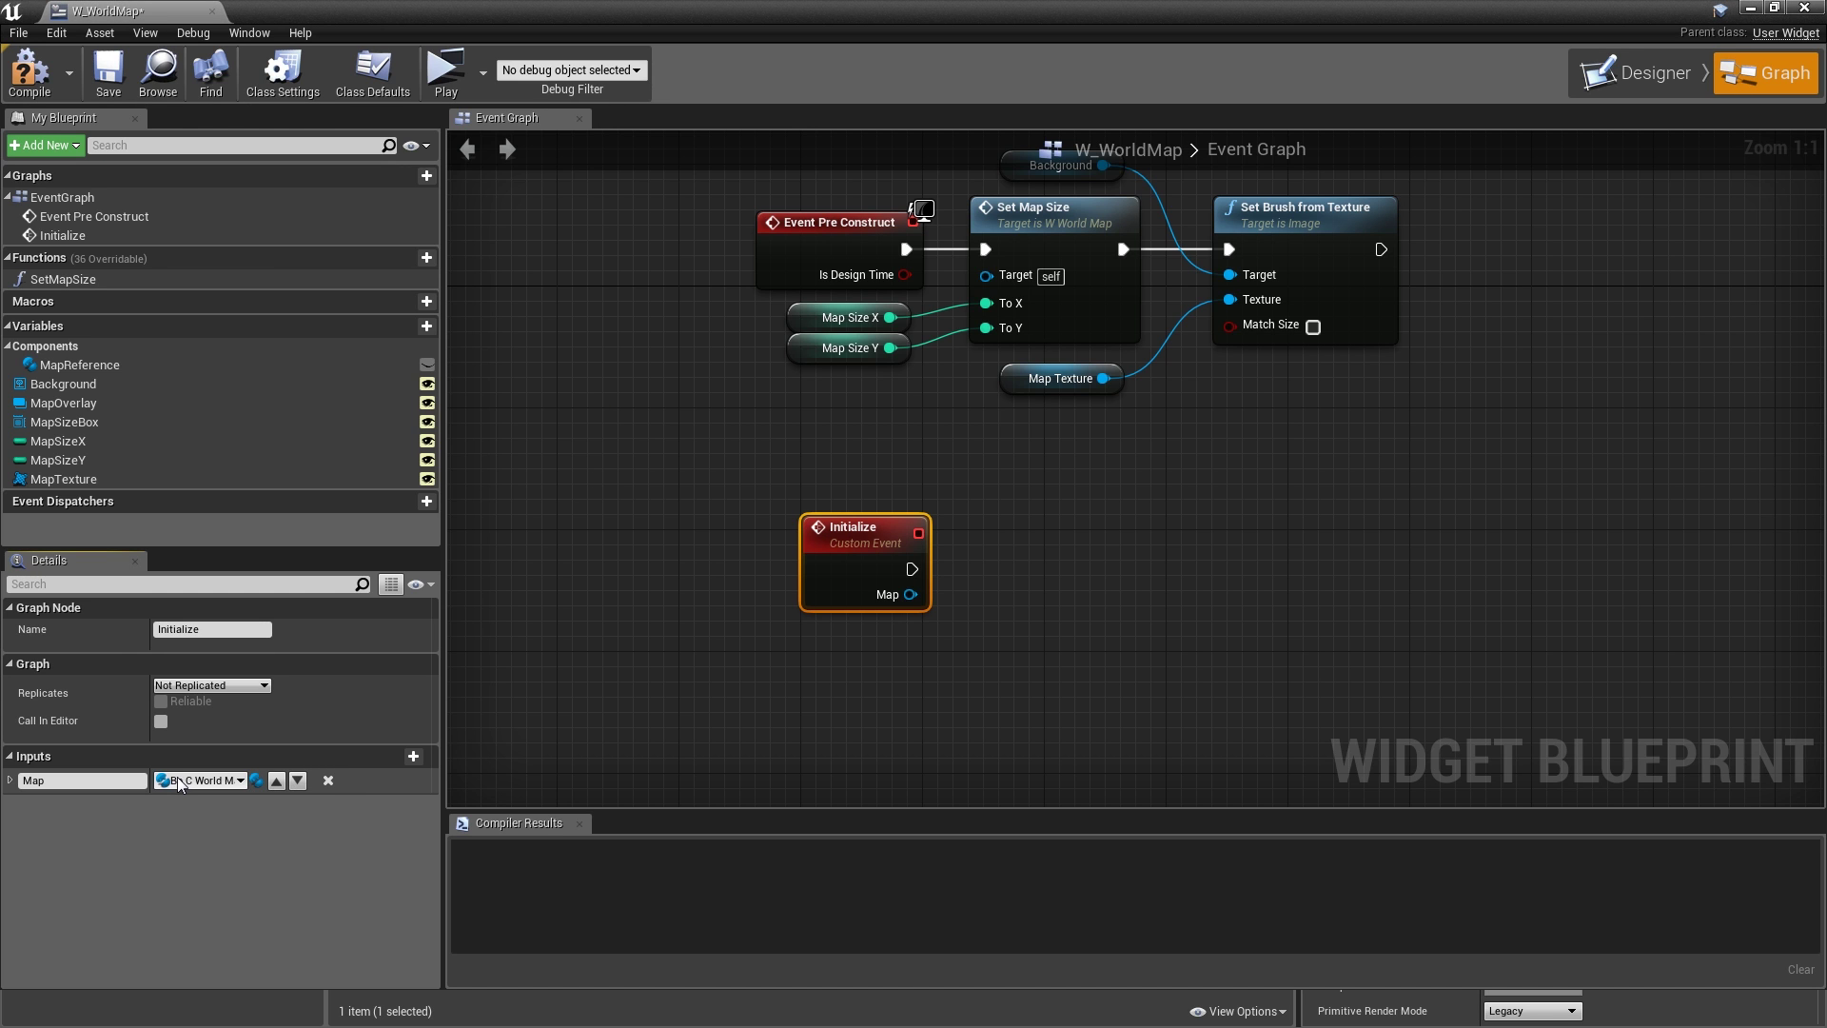
- Add a Set MapReference node executed from Initialize and feed the event's Map output into it
right_drag(822, 697, 766, 681)
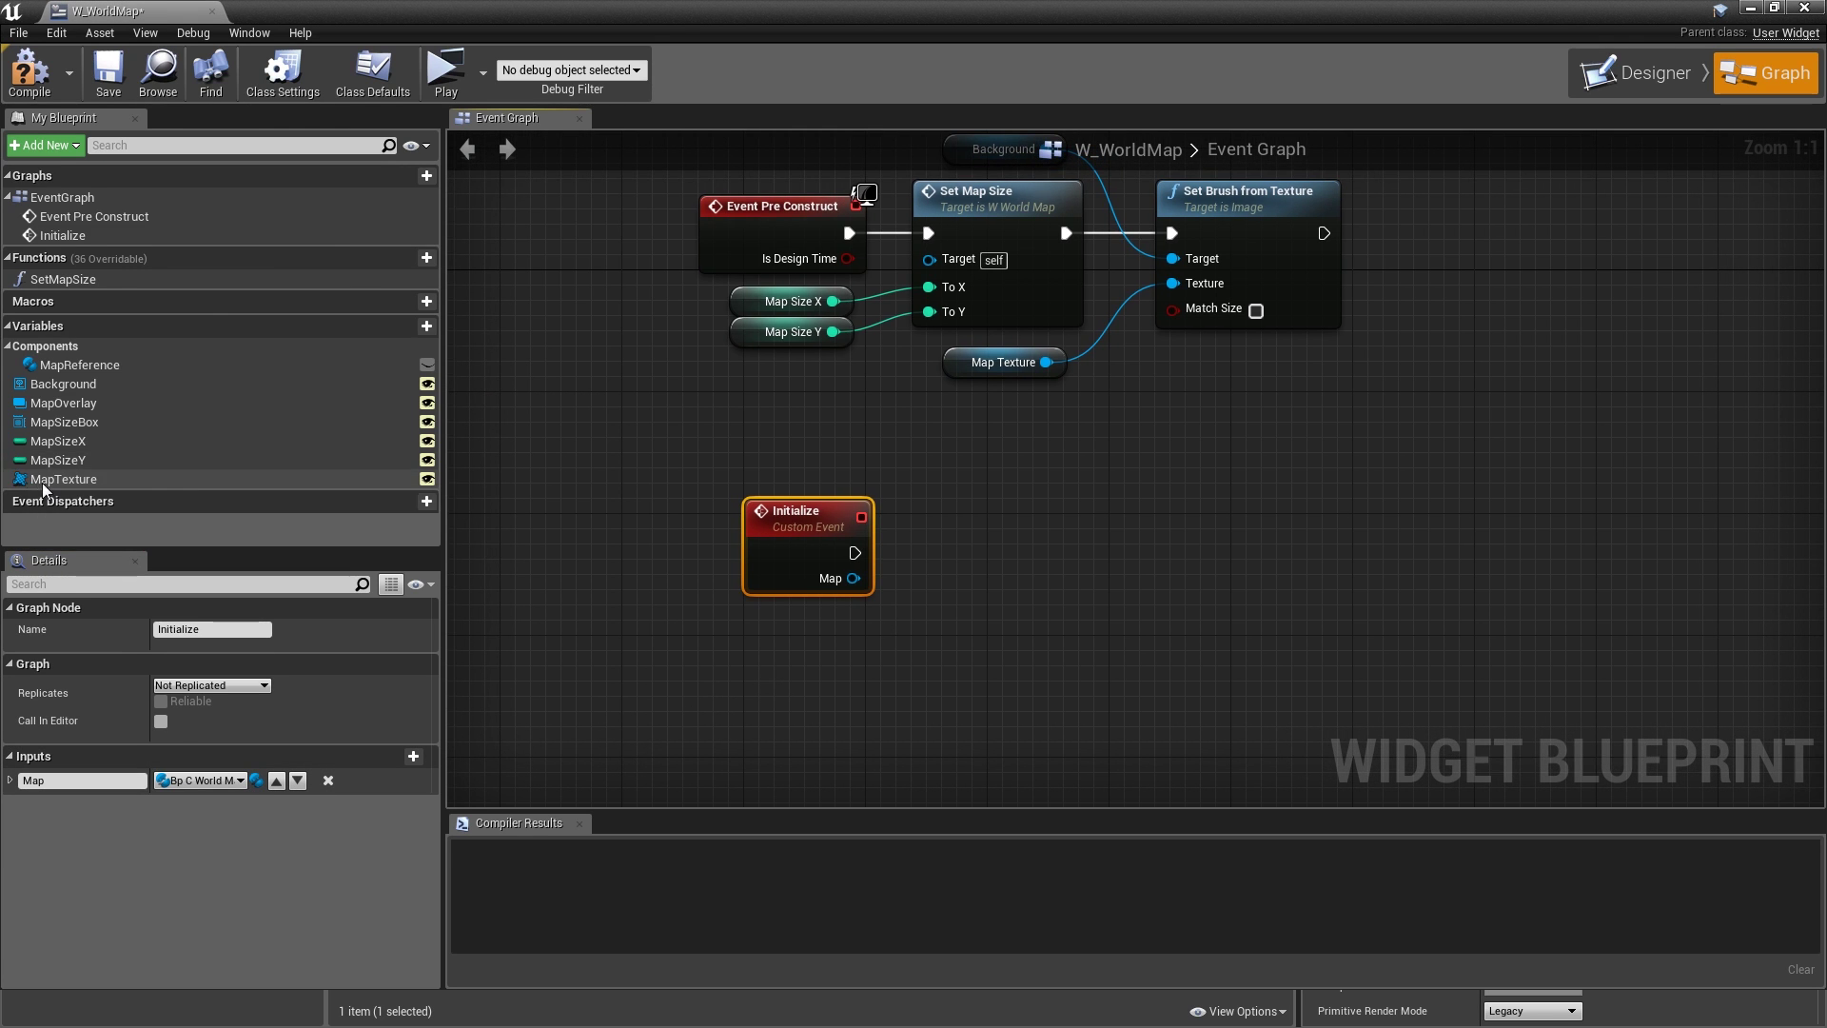
alt+drag(103, 370, 905, 514)
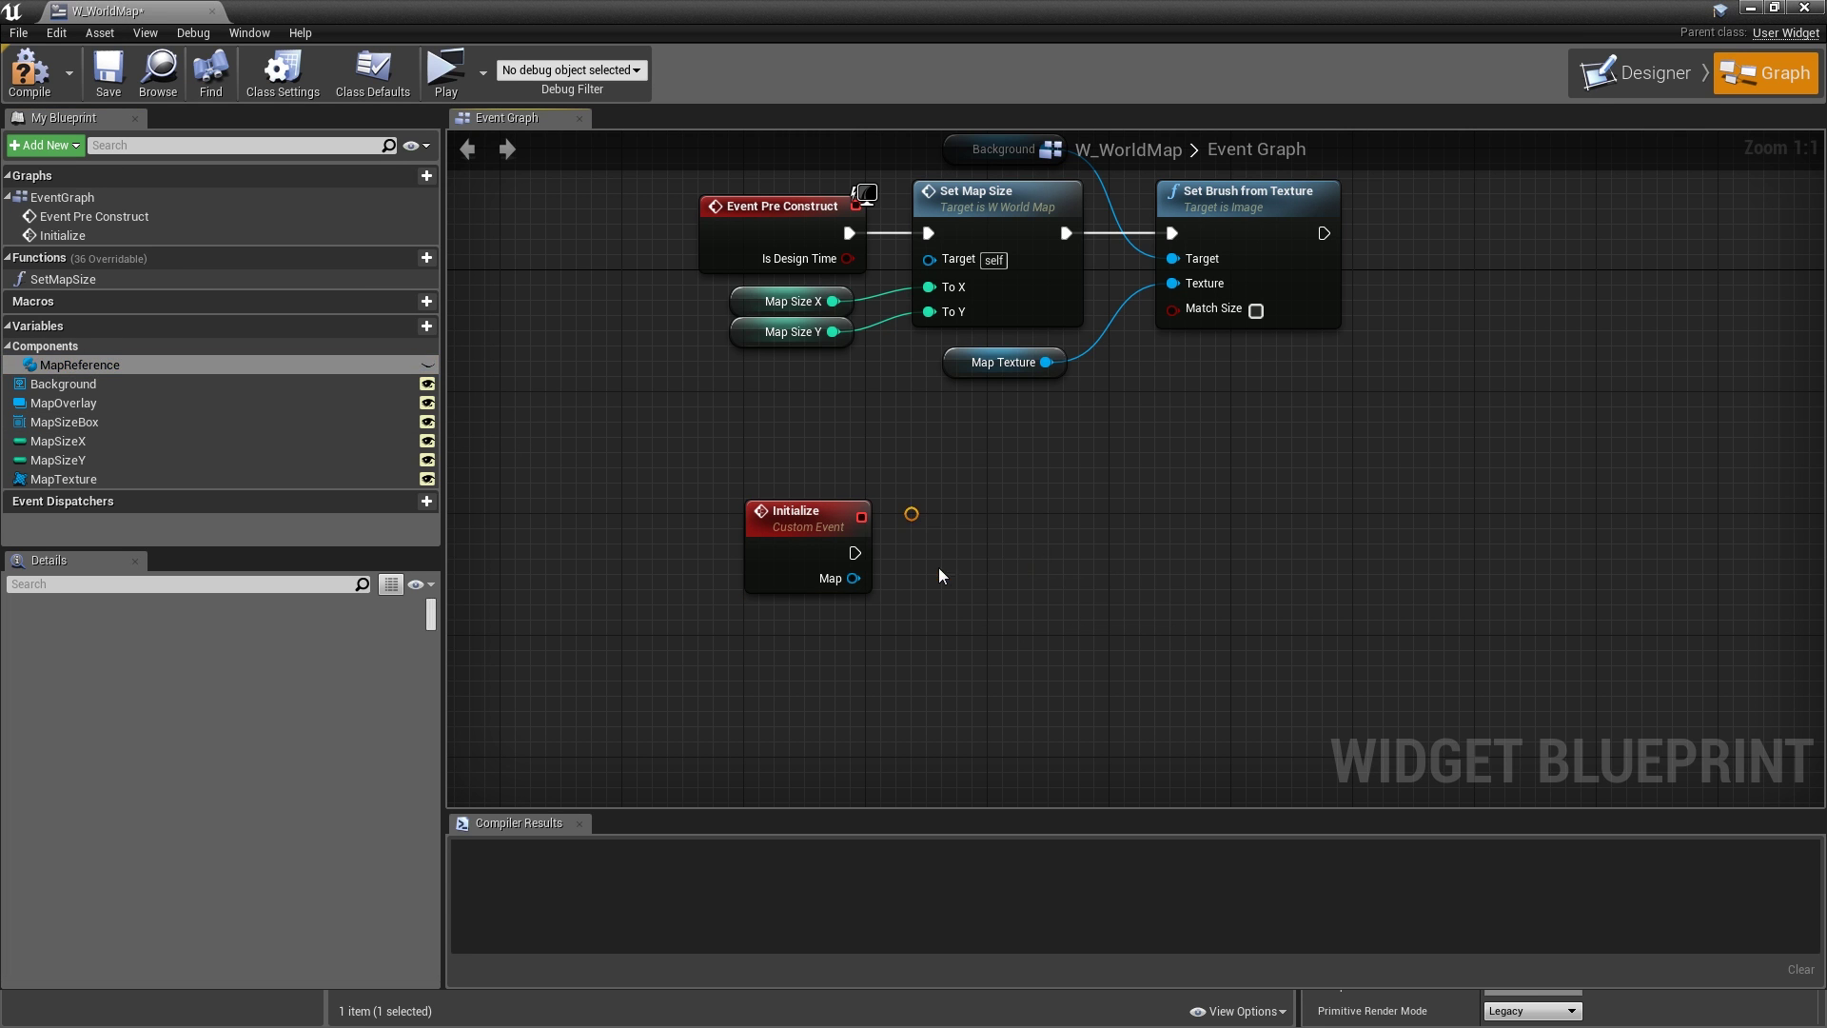
drag(853, 578, 932, 564)
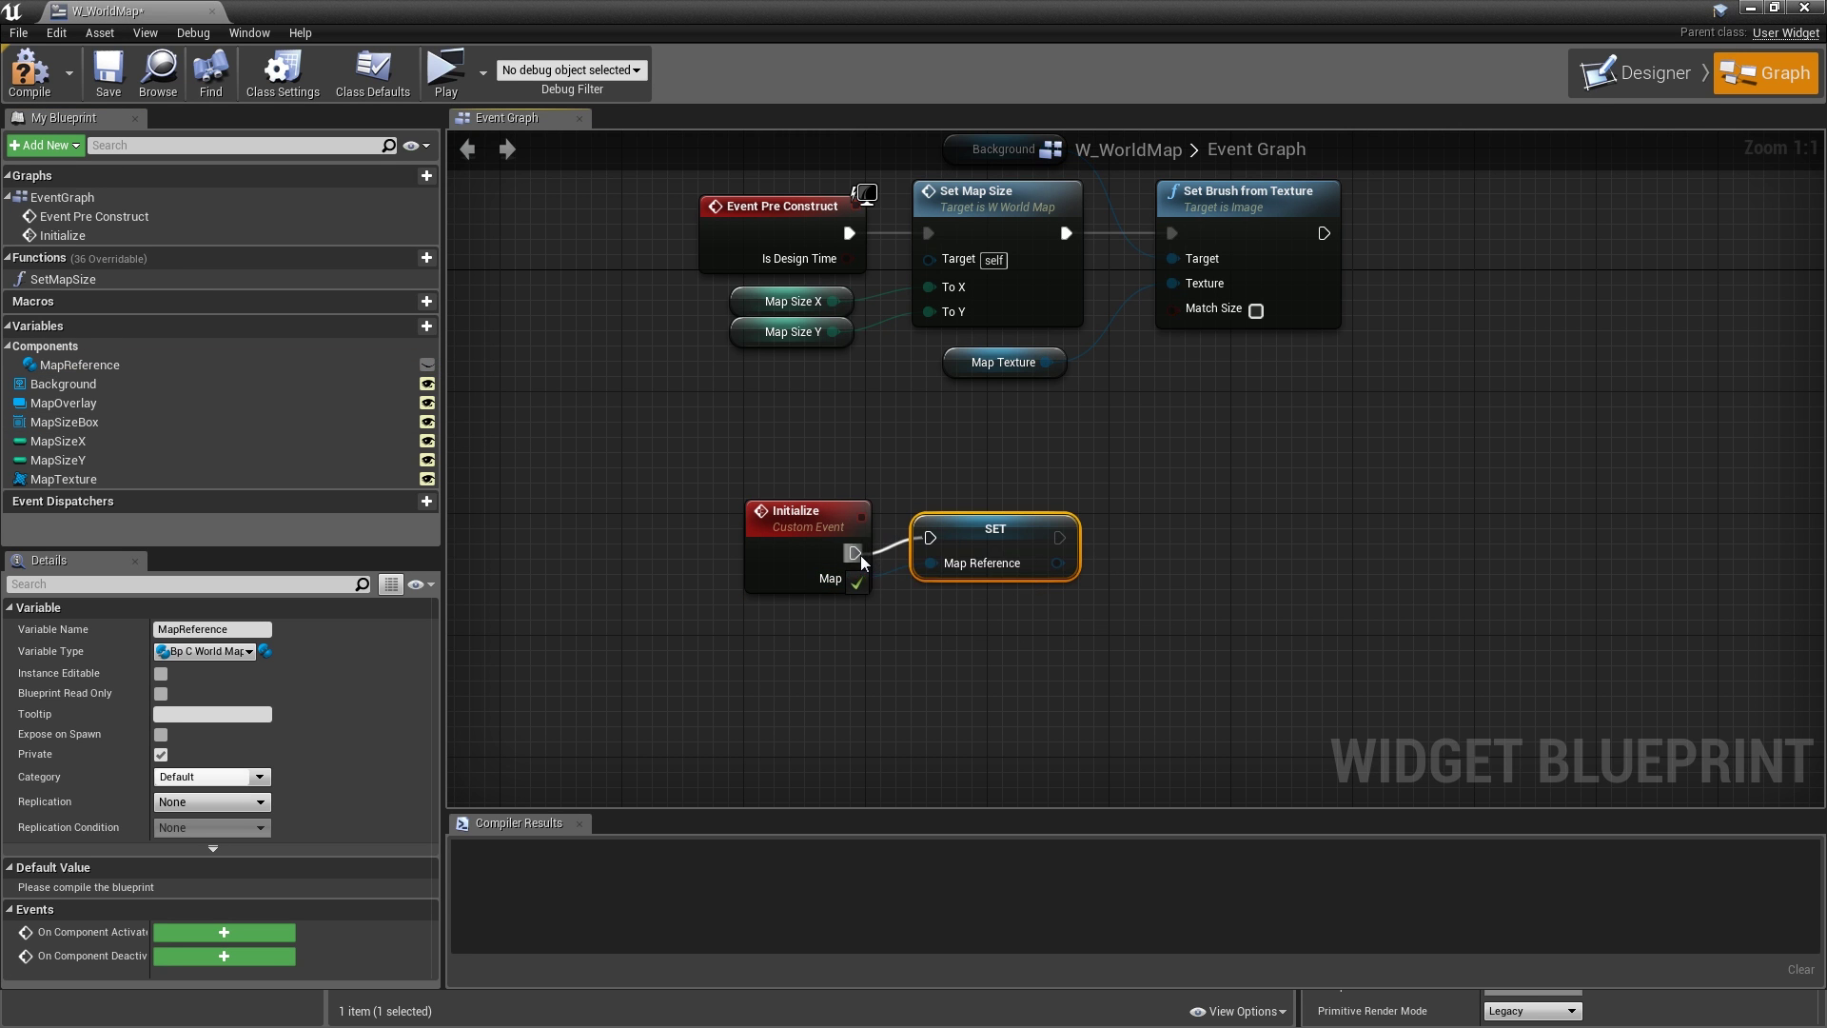
click(1115, 536)
scroll(1116, 536, down, 1)
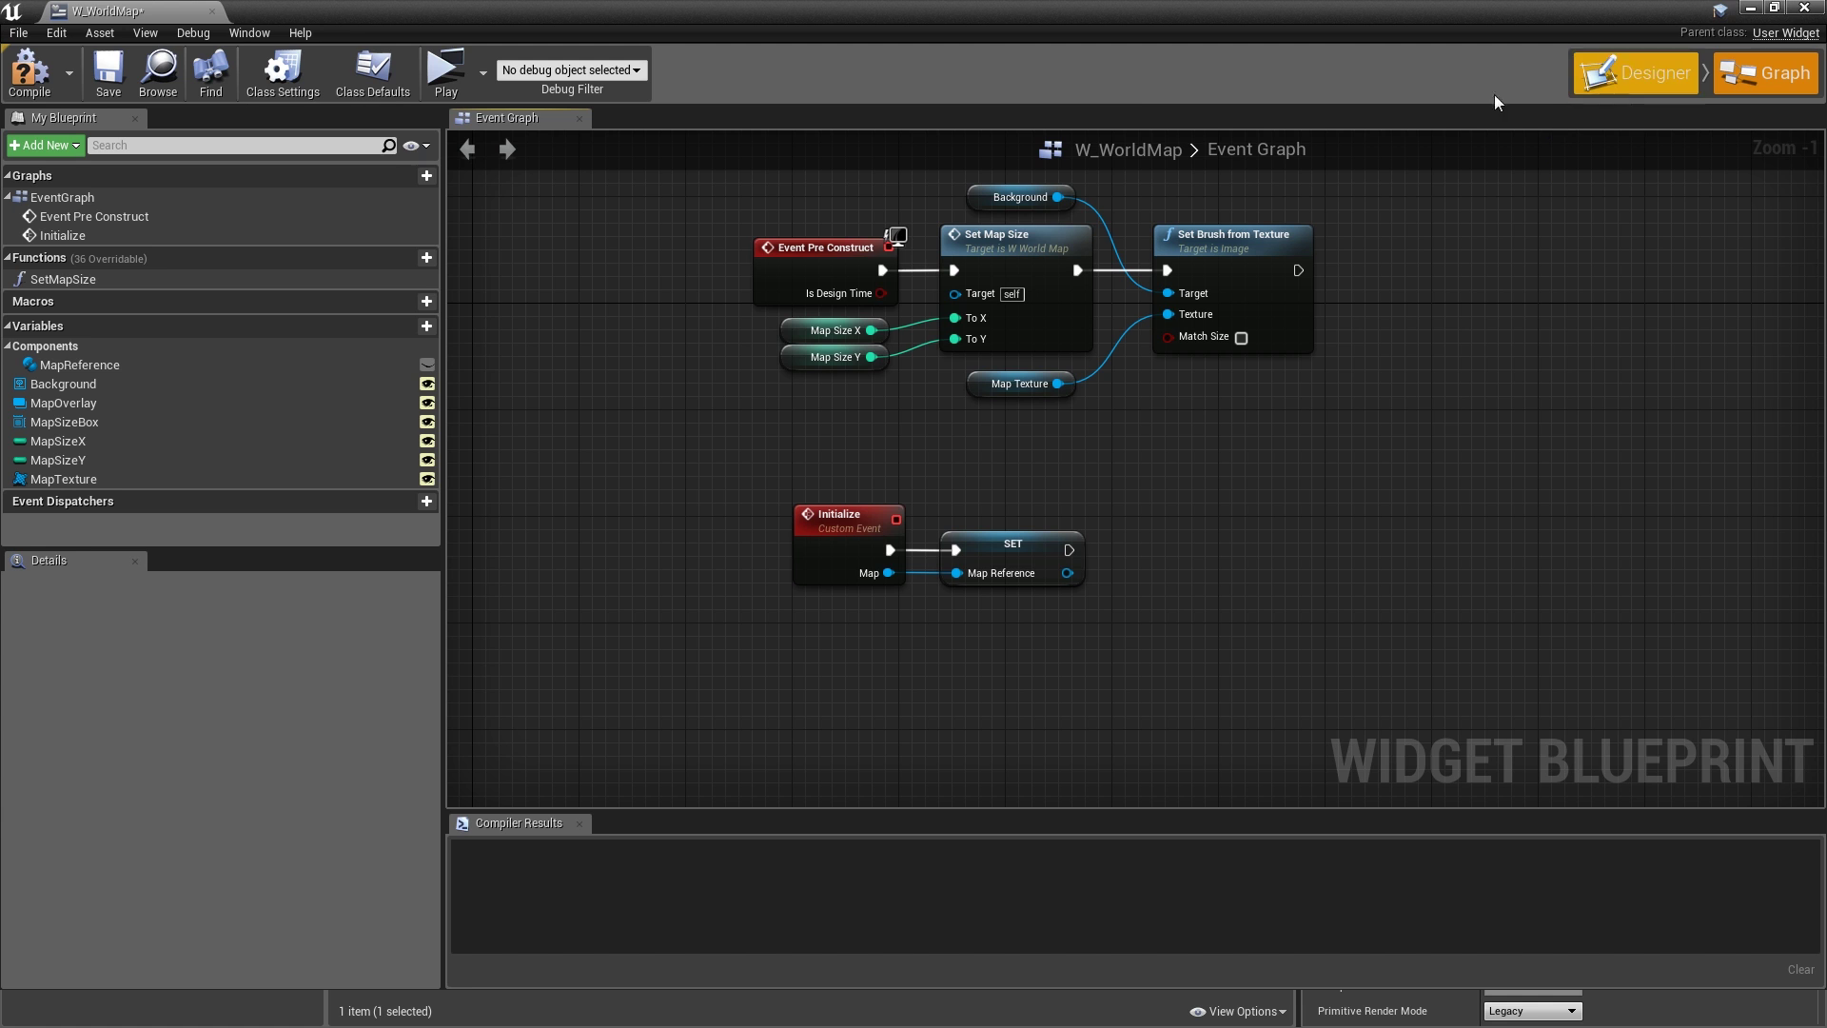
- Compile W_WorldMap in the Designer and set the widget's Map Size X and Map Size Y to 500
click(1622, 78)
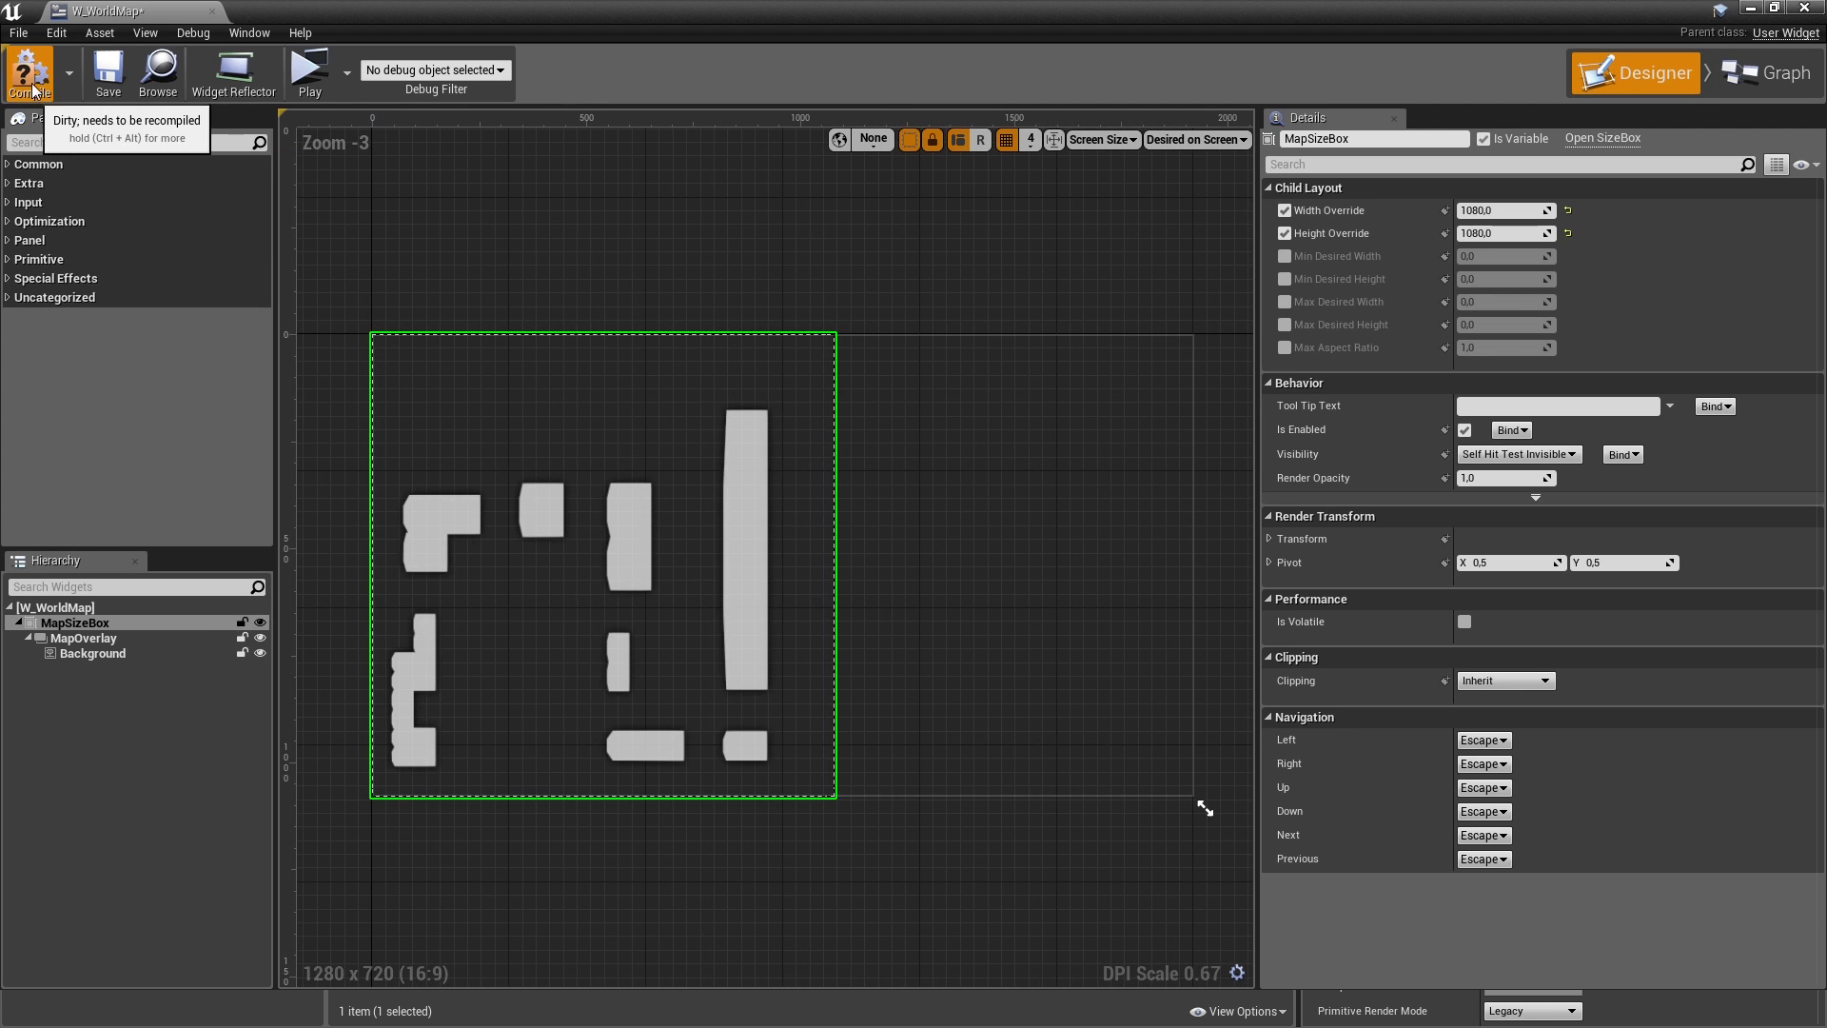
click(100, 608)
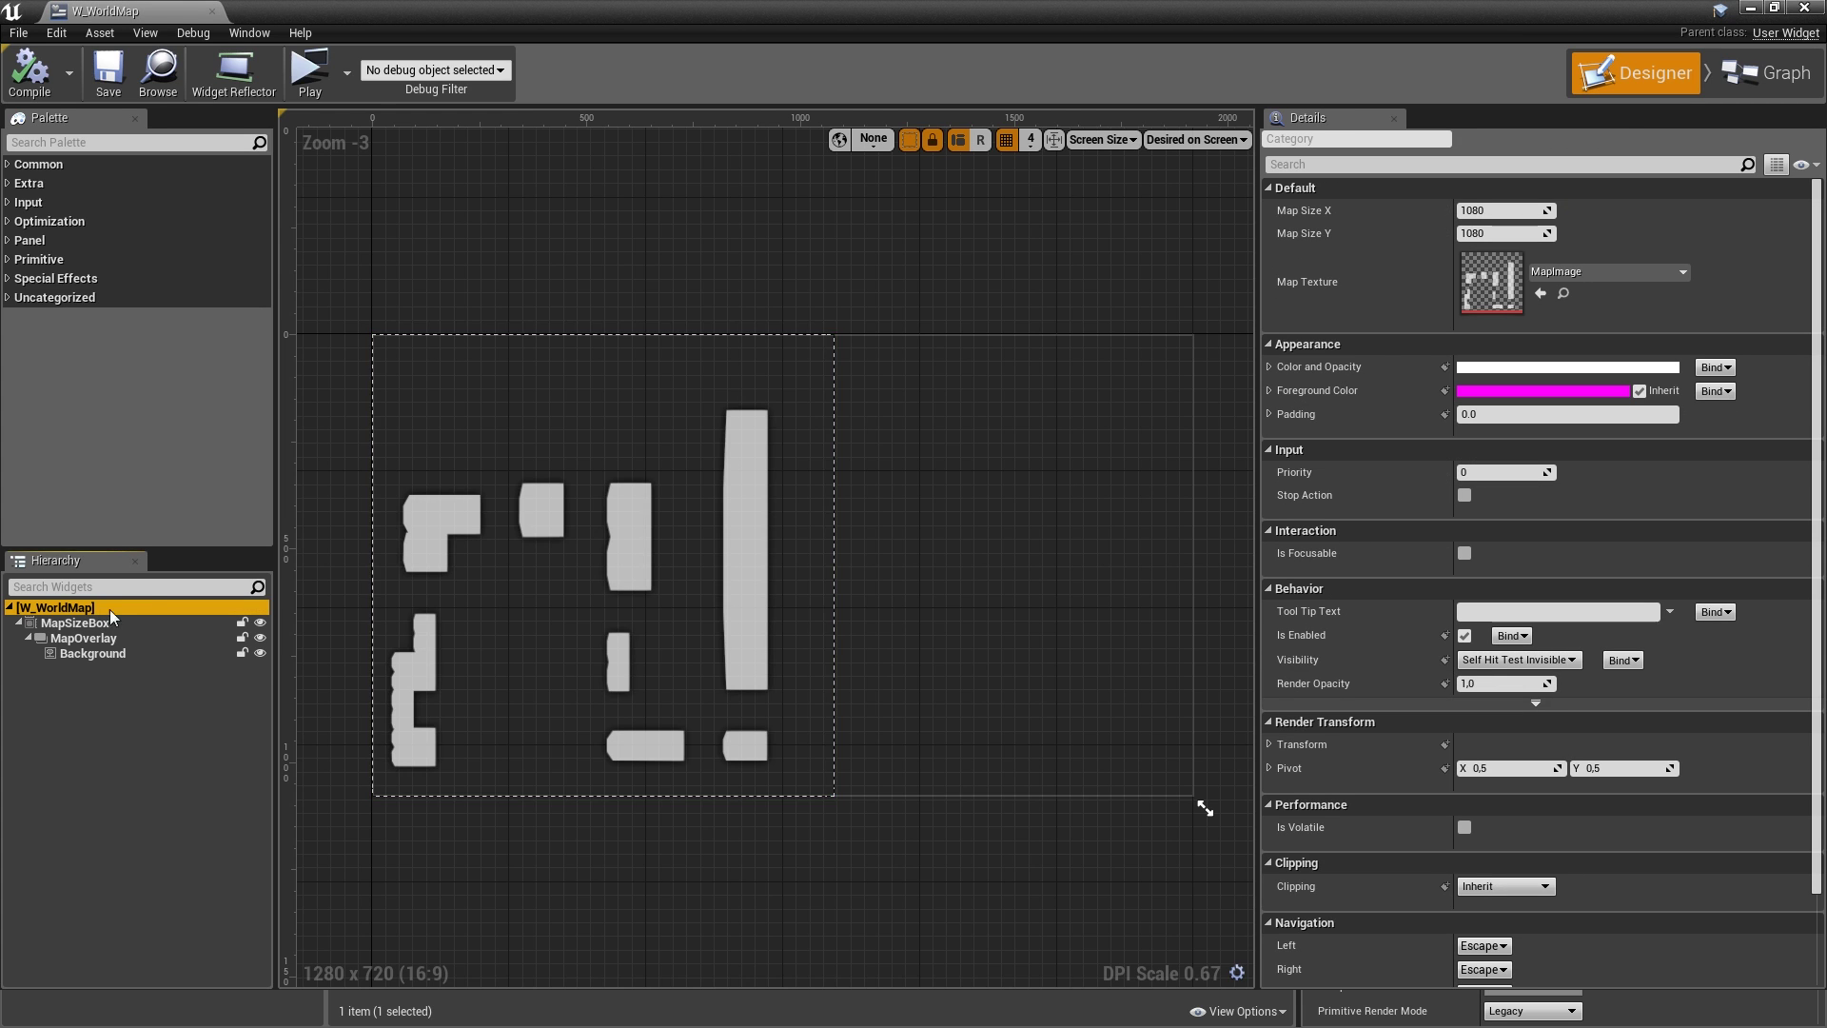
click(1523, 211)
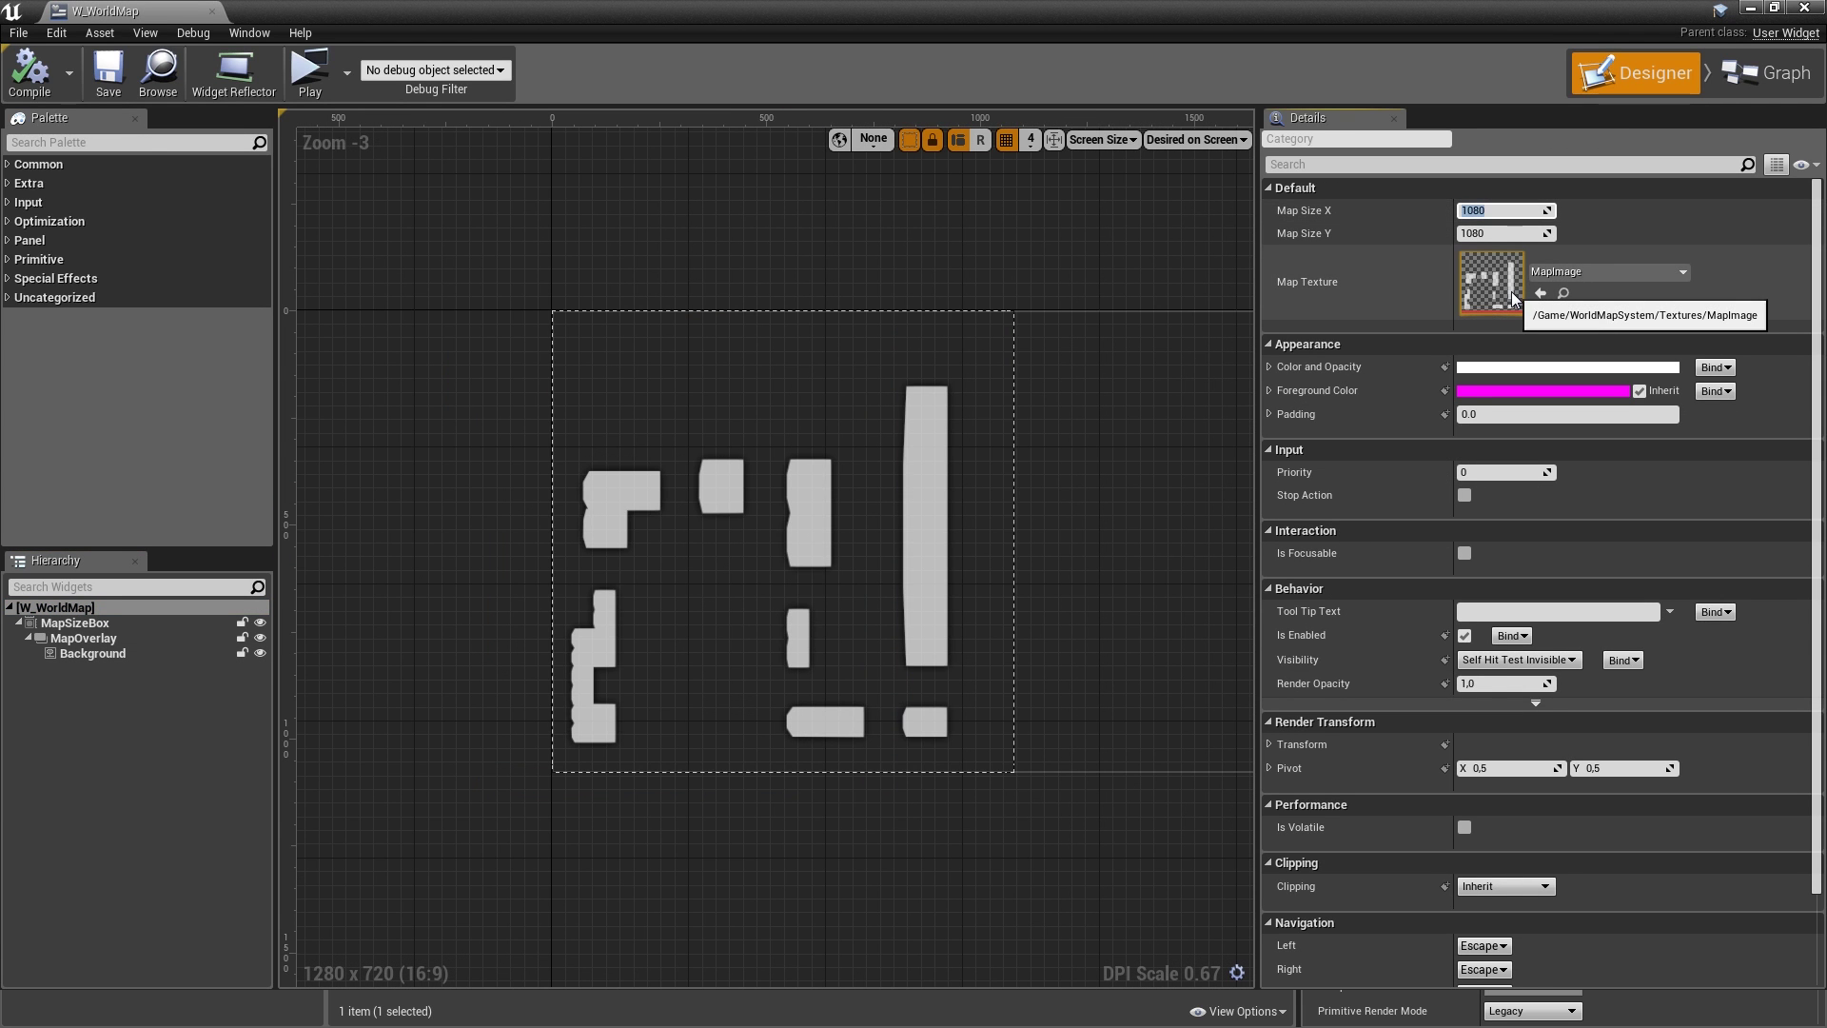
key(Return)
click(1499, 232)
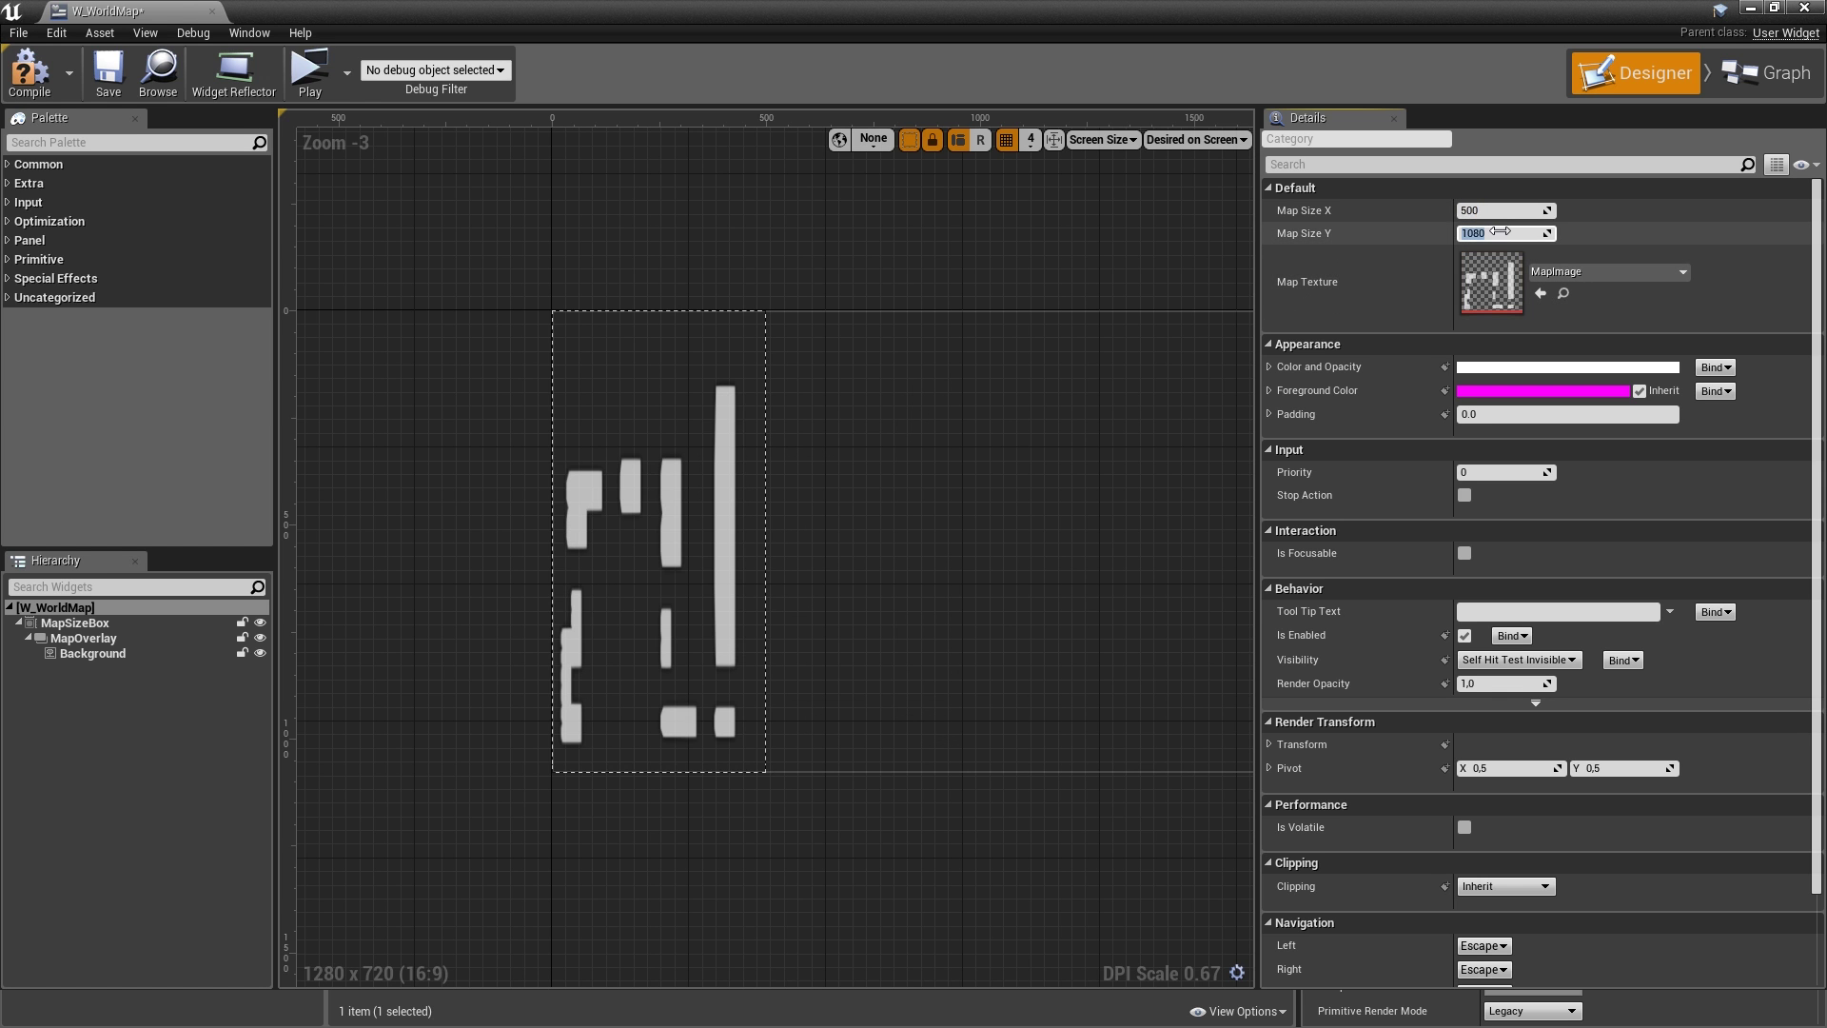
text(500)
key(Return)
scroll(801, 492, up, 5)
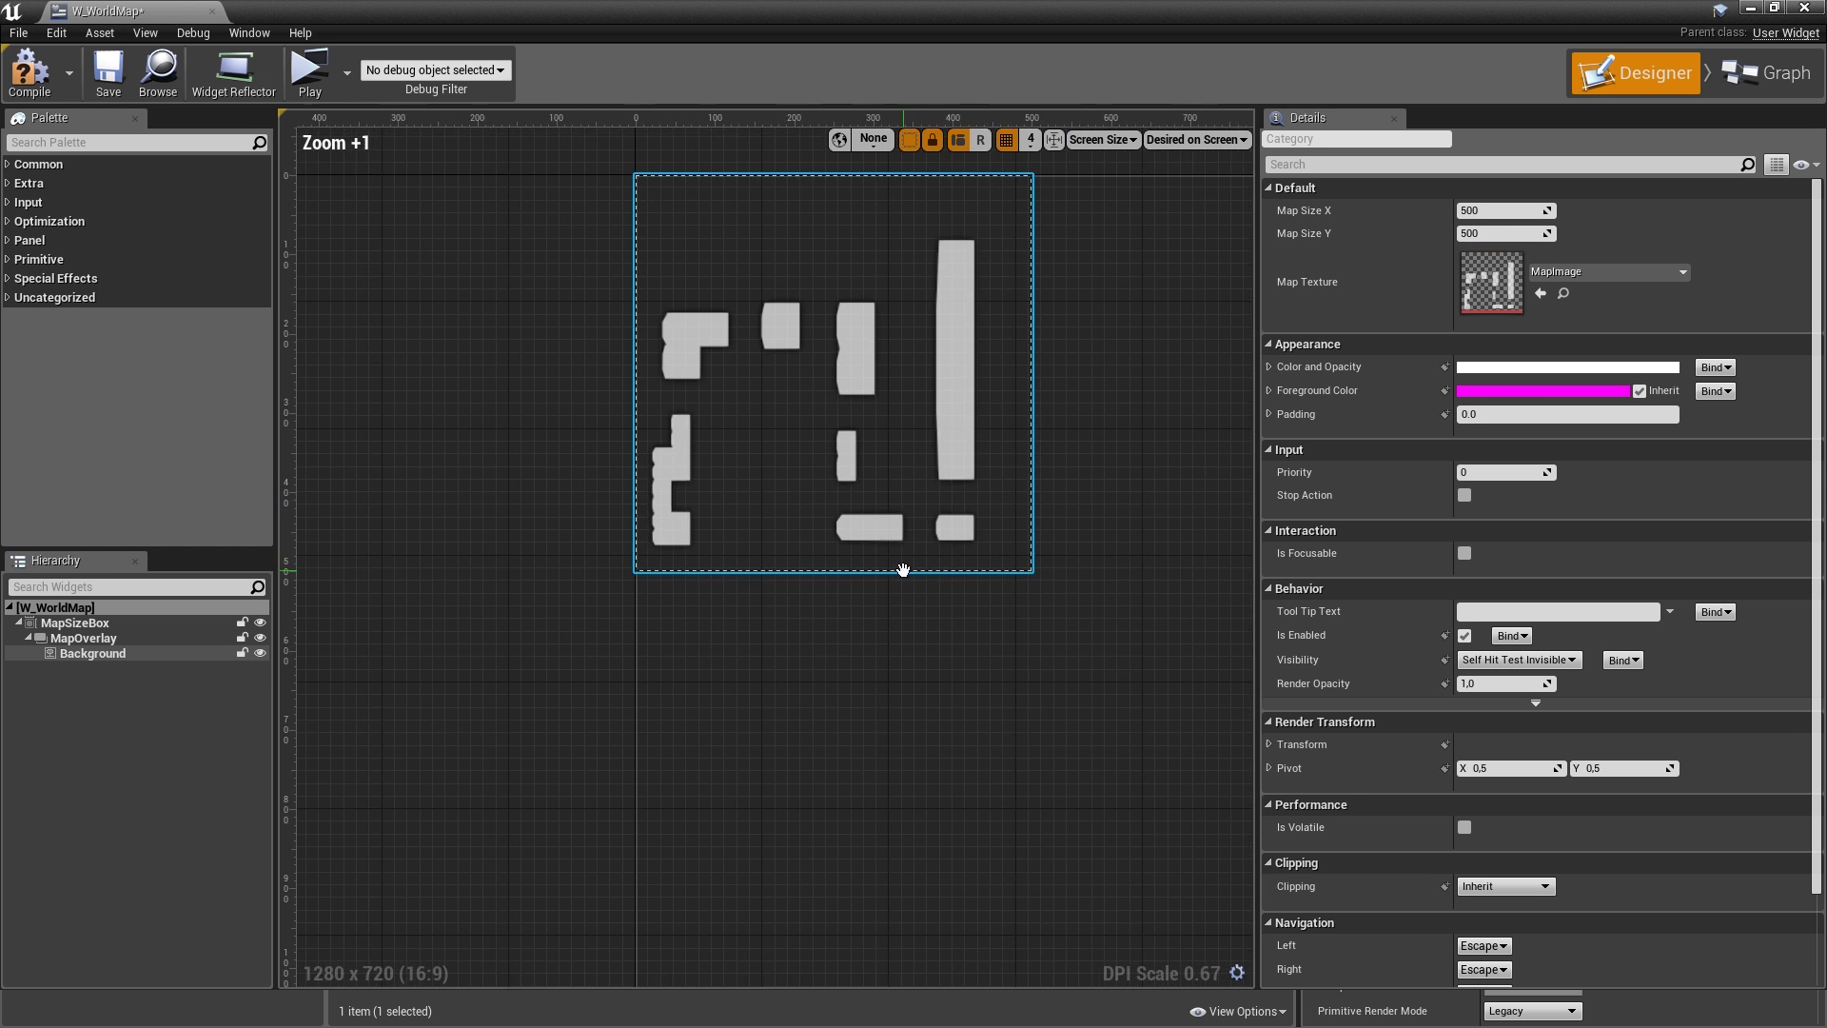
scroll(837, 548, down, 2)
- Set the W_WorldMap widget's Map Texture to Icon_Player
click(1568, 272)
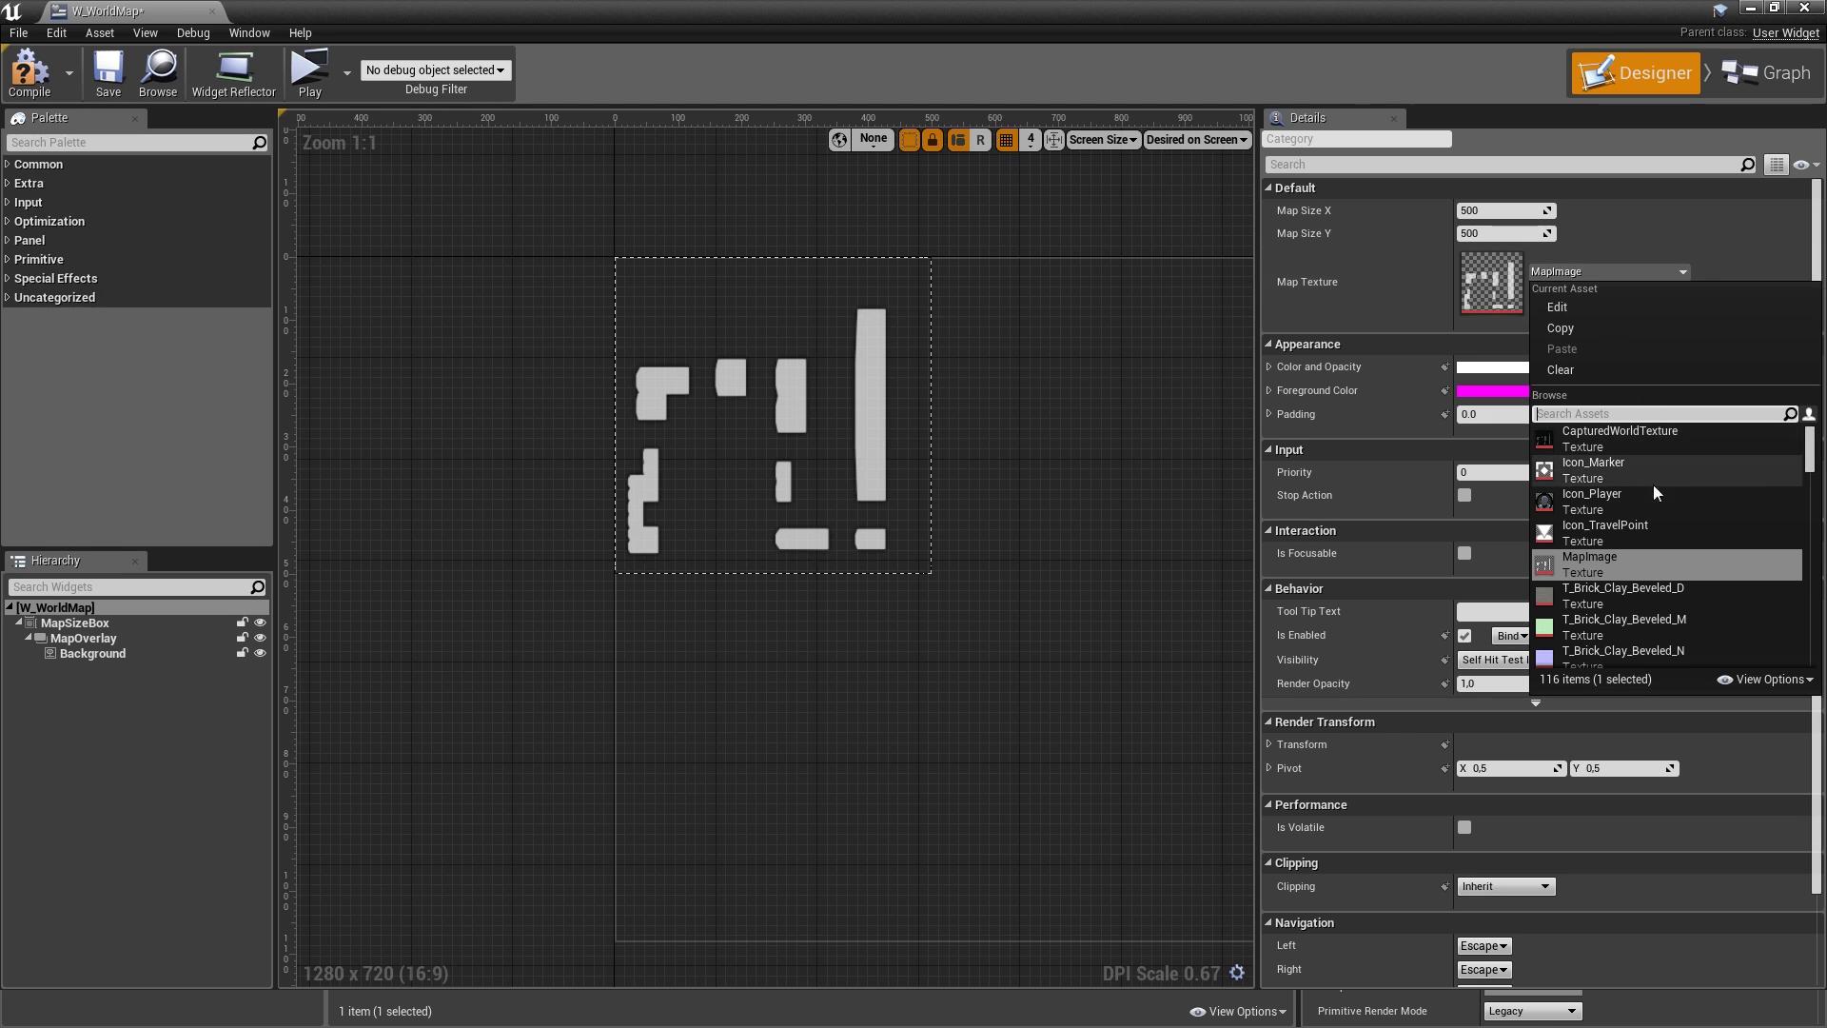
mouse_move(1665, 505)
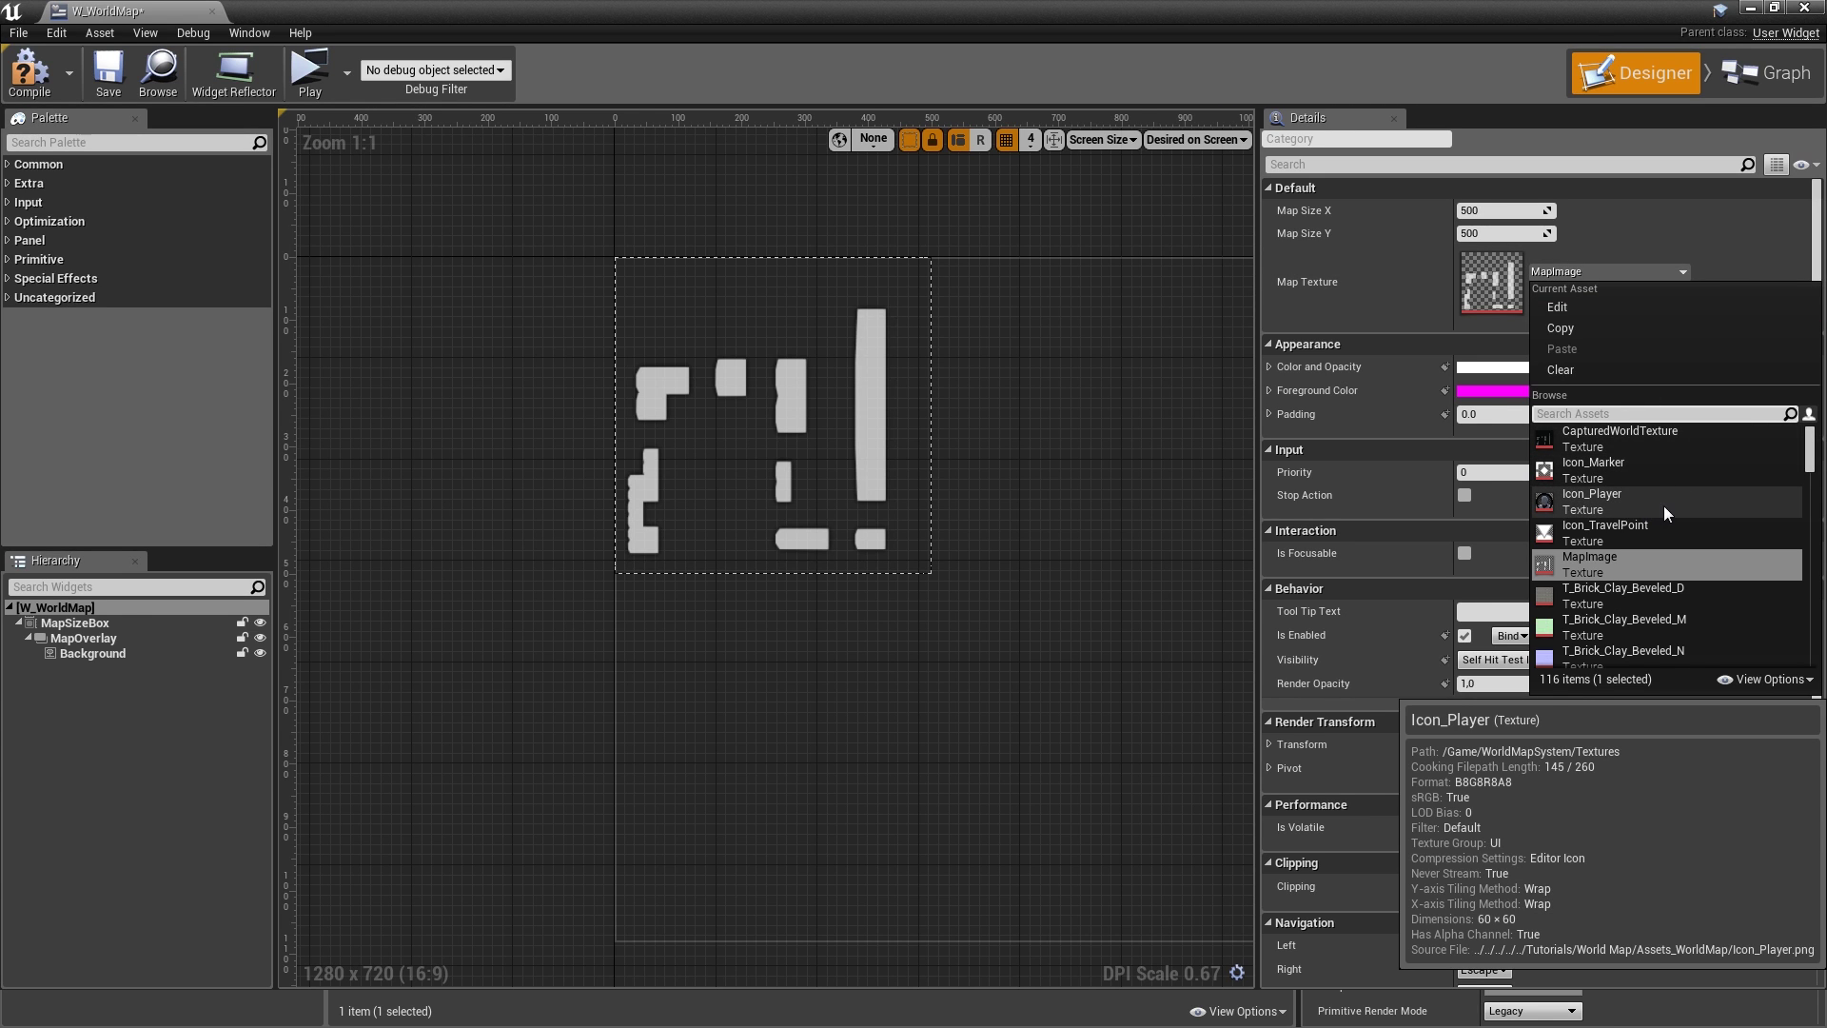
click(1642, 502)
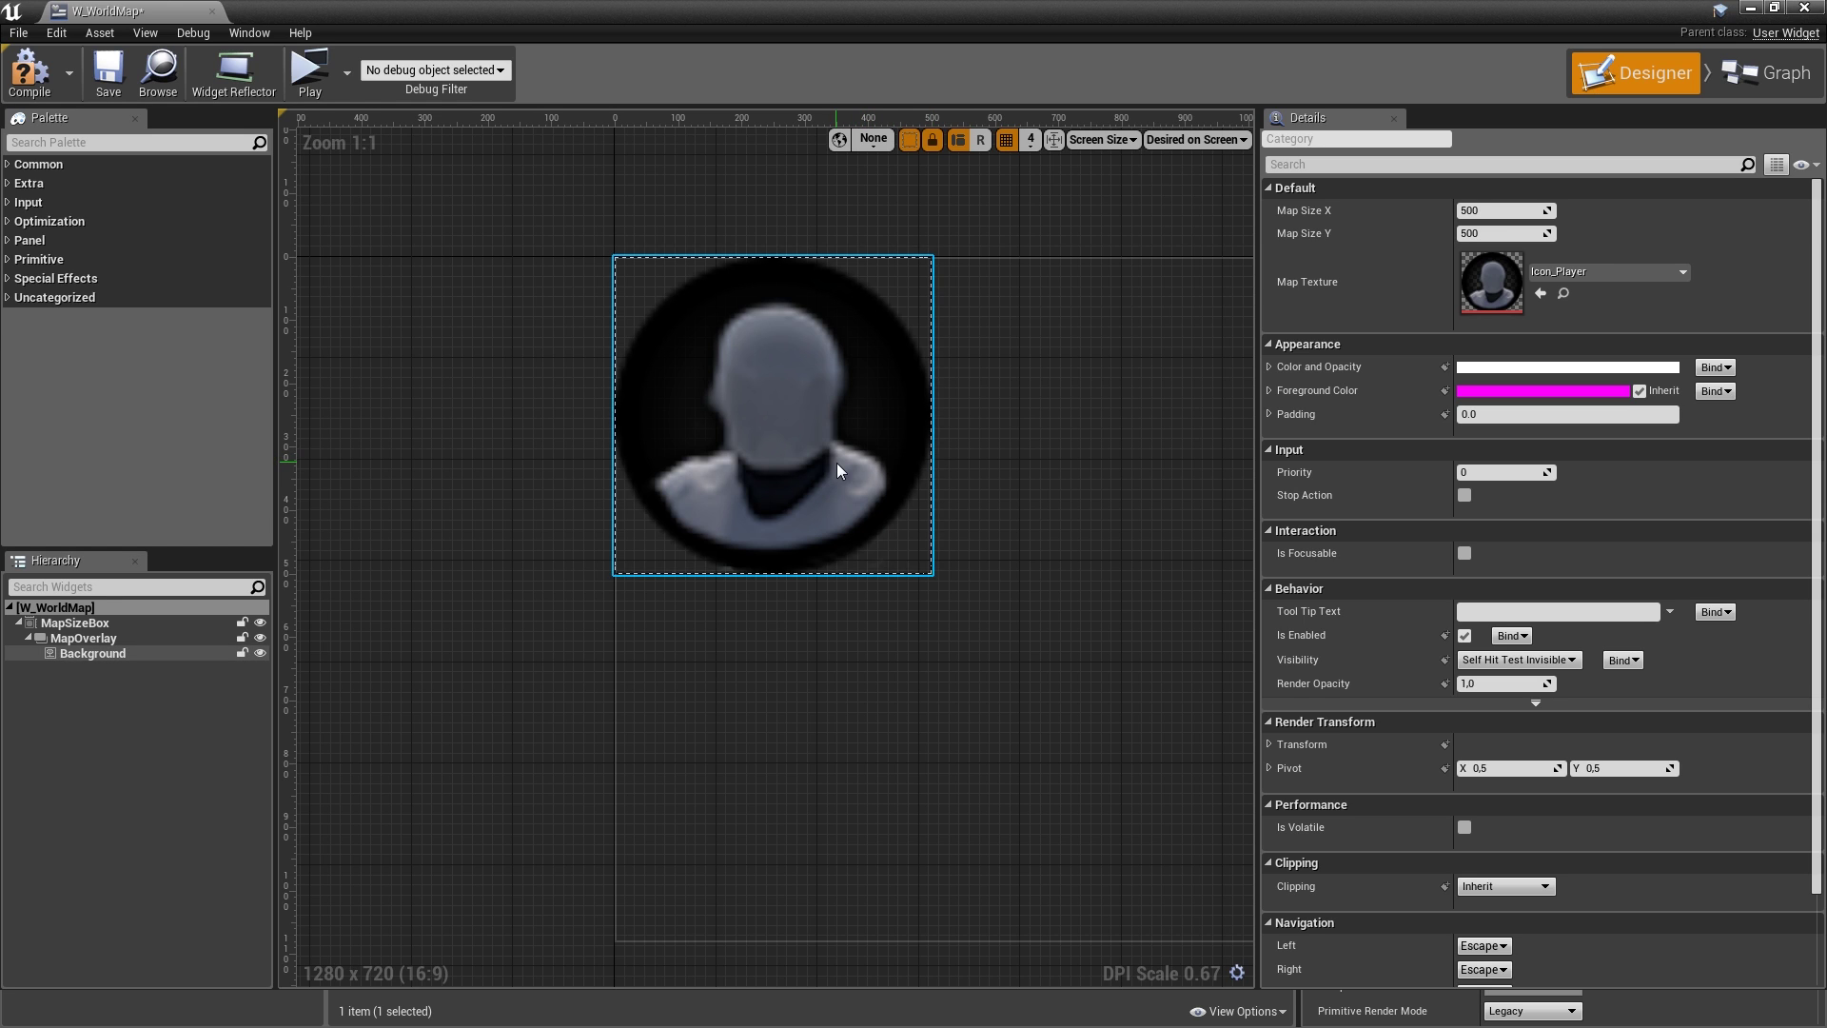
- Set the widget's Map Texture back to MapImage and its Map Size X and Map Size Y to 1080
click(1598, 272)
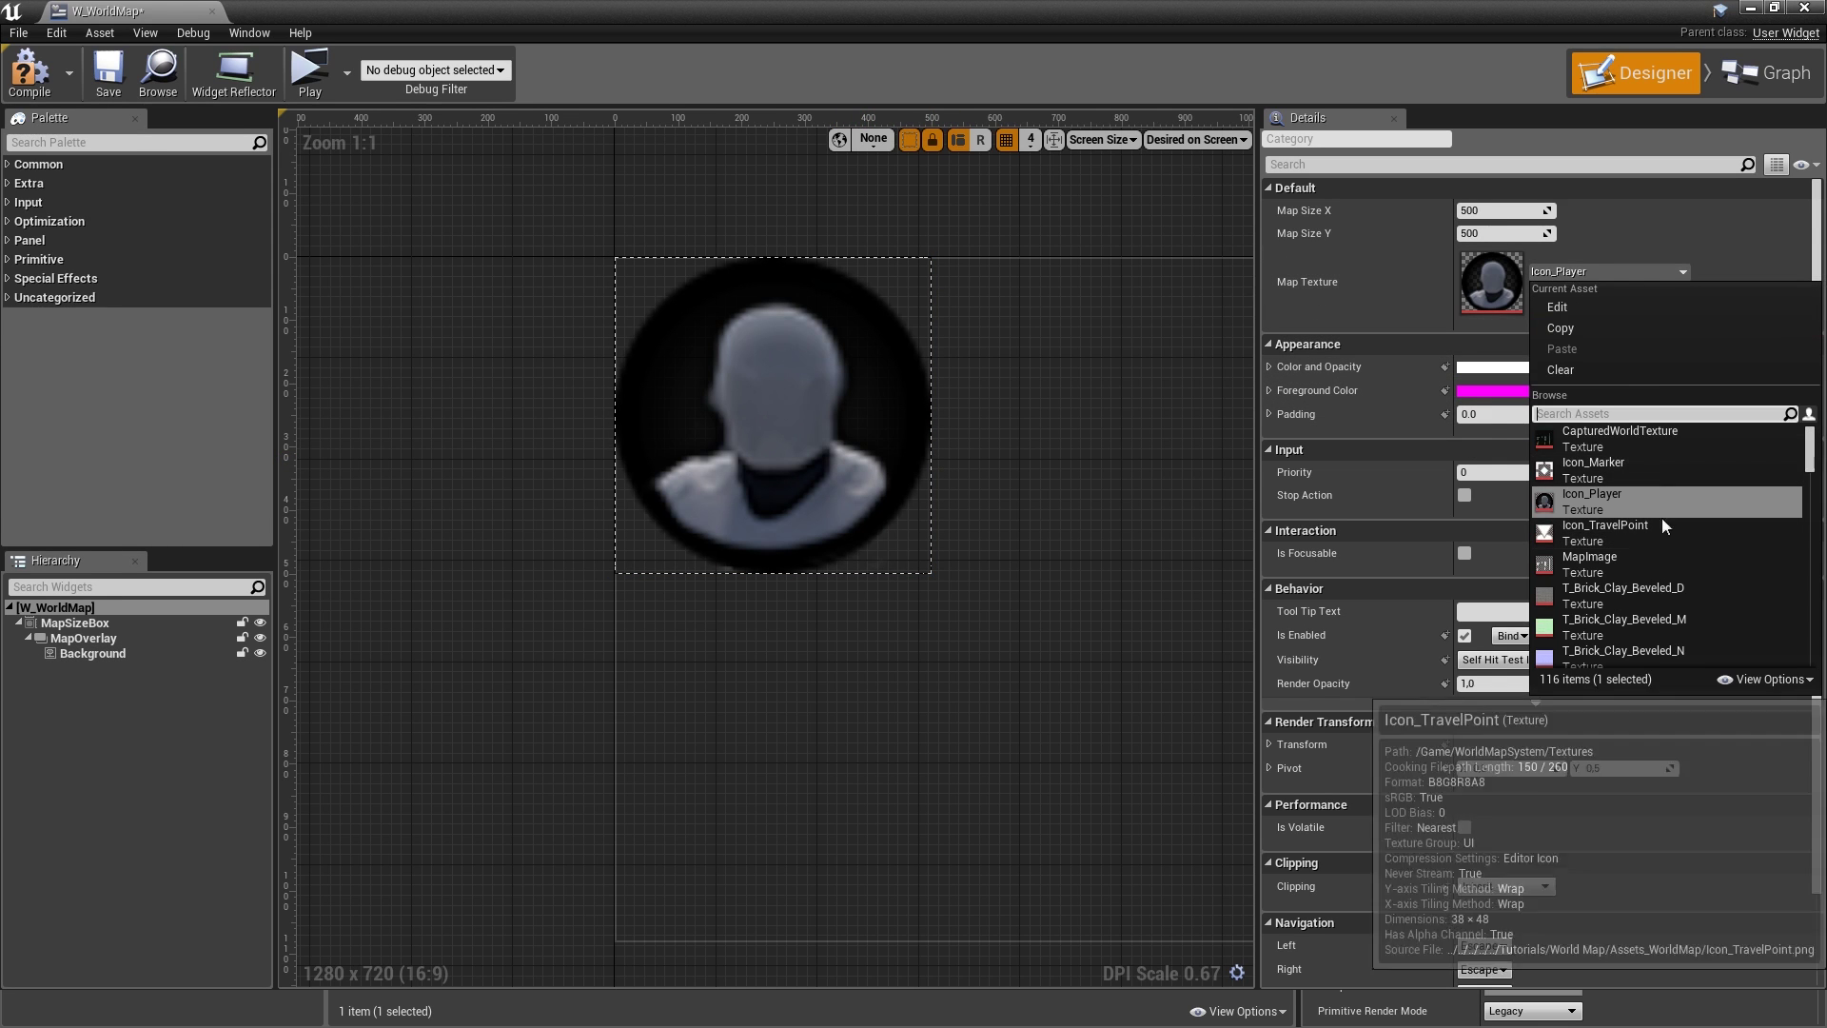
text(mapim)
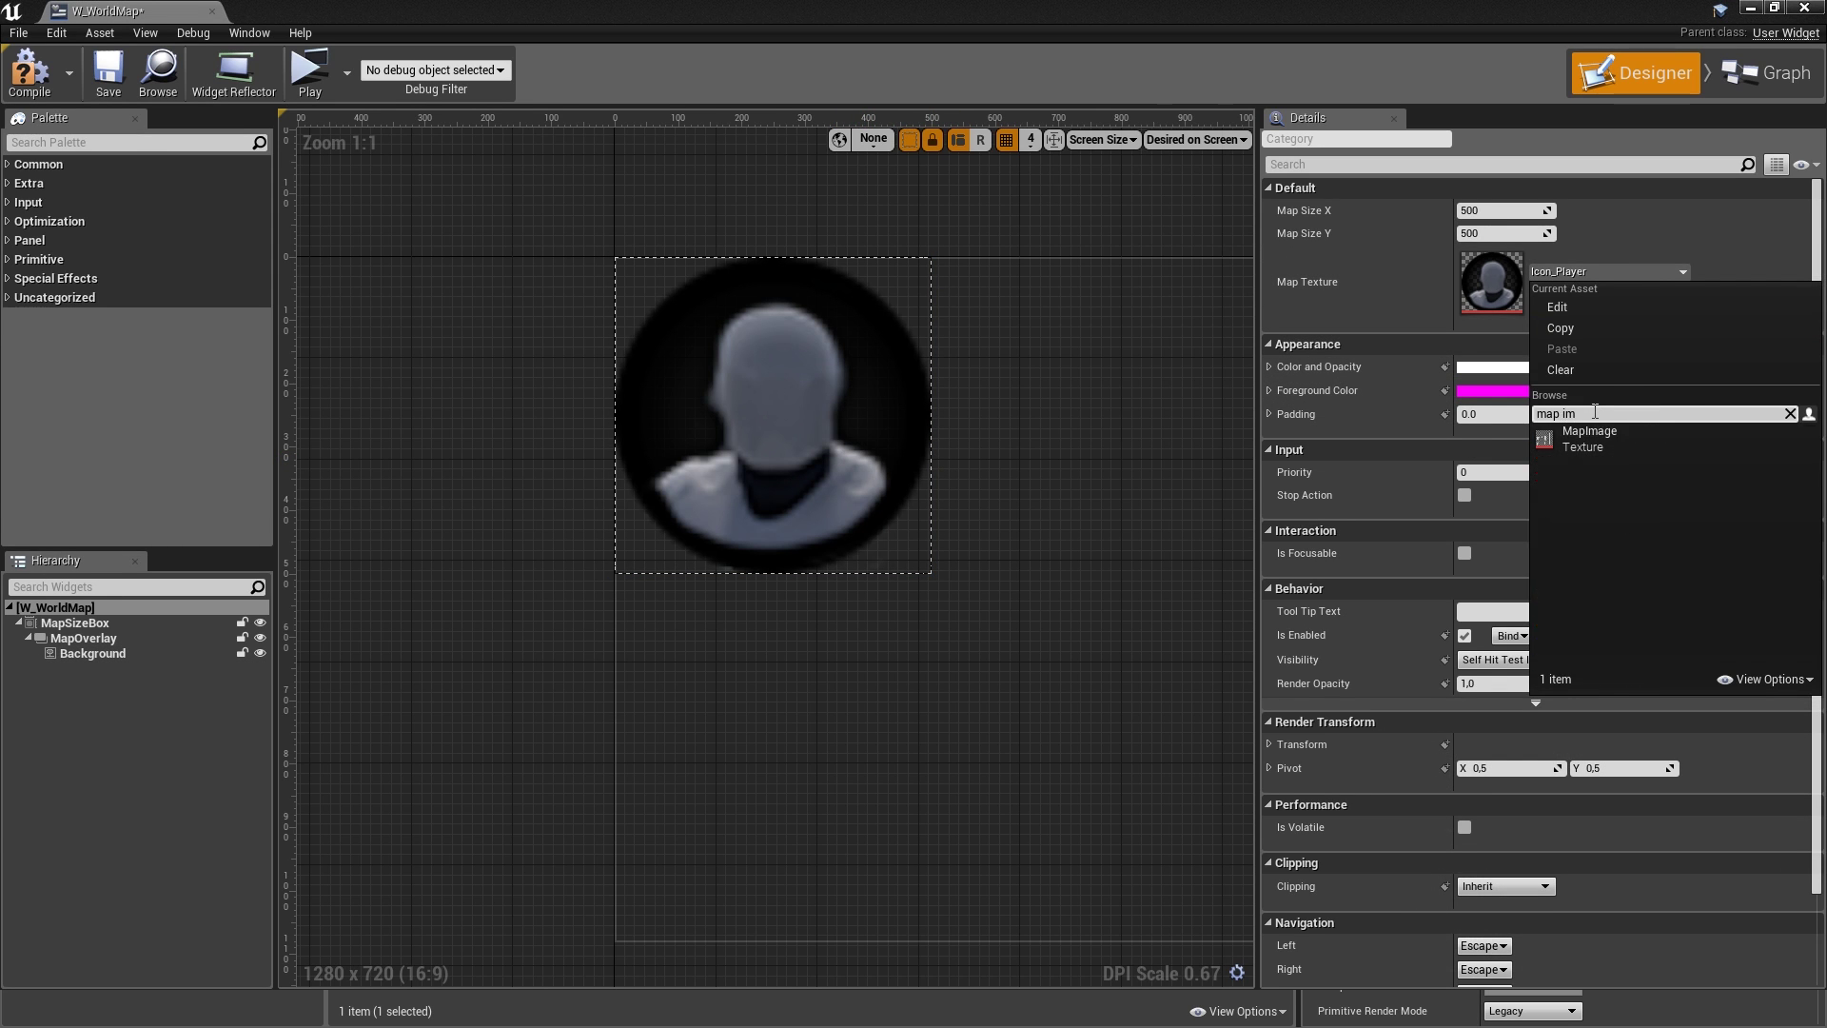
click(1614, 437)
click(1518, 211)
text(10)
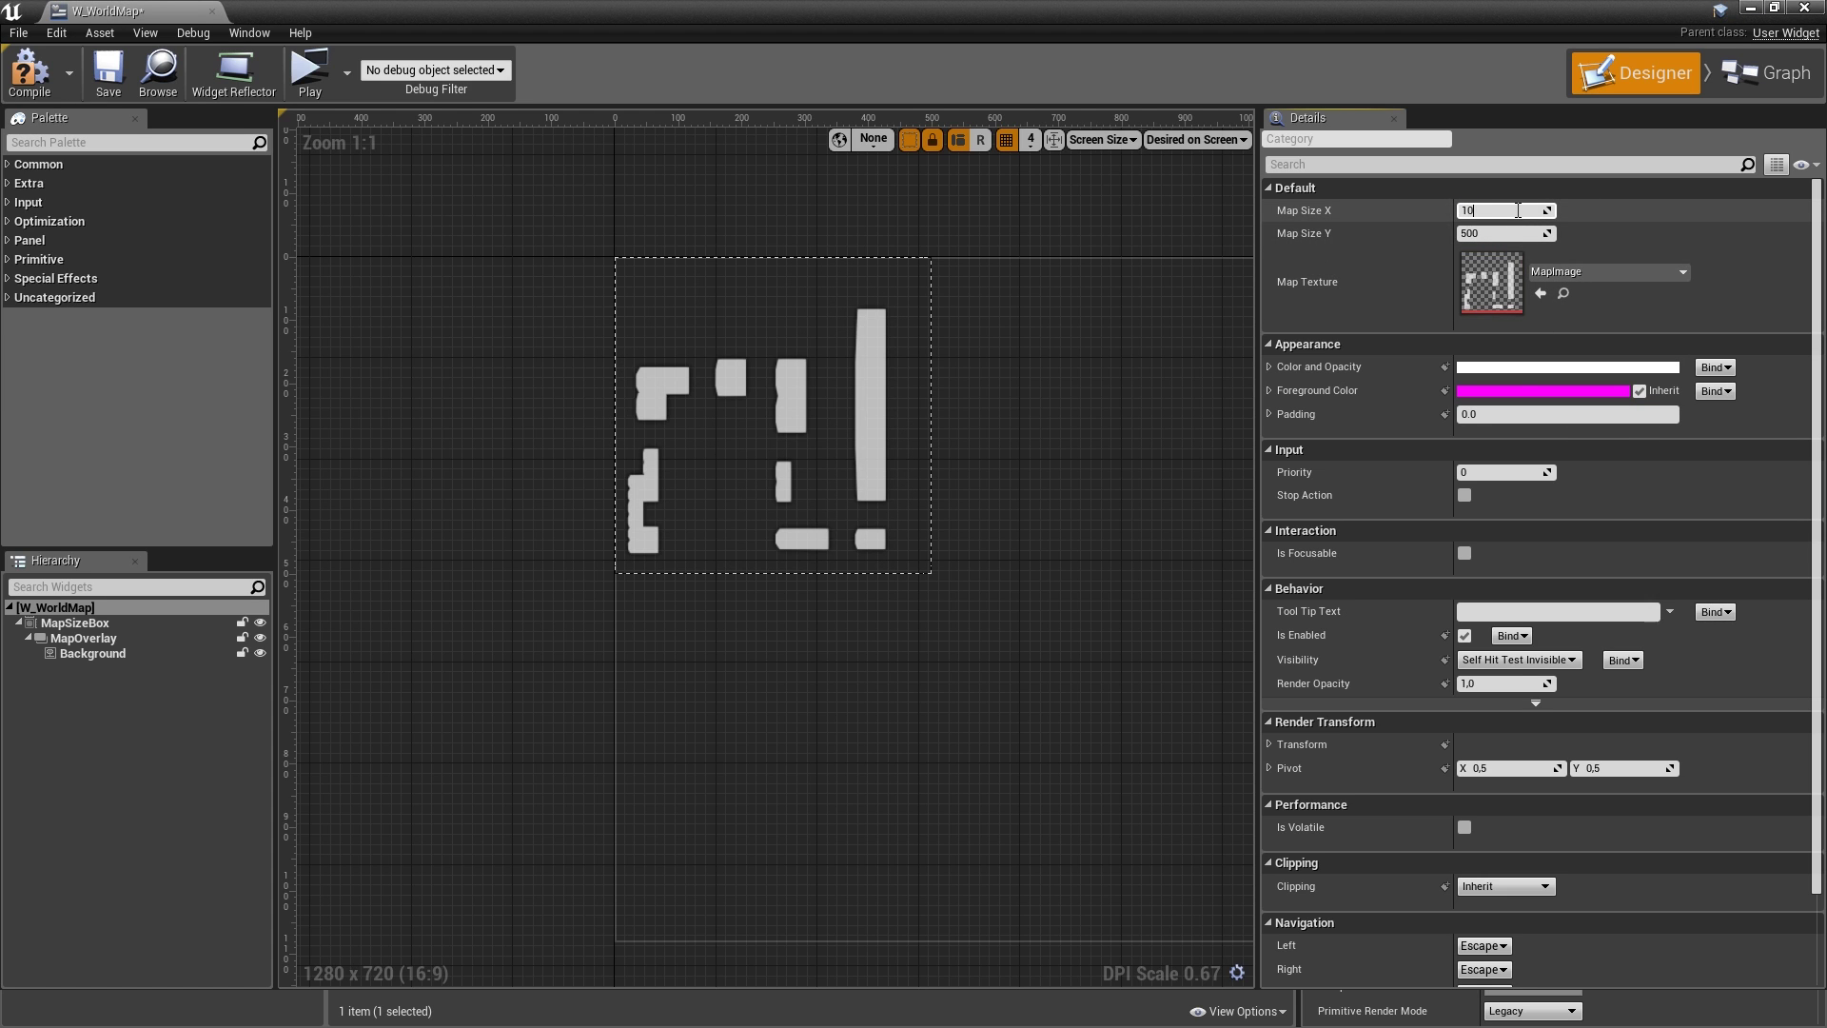
text(80)
key(Return)
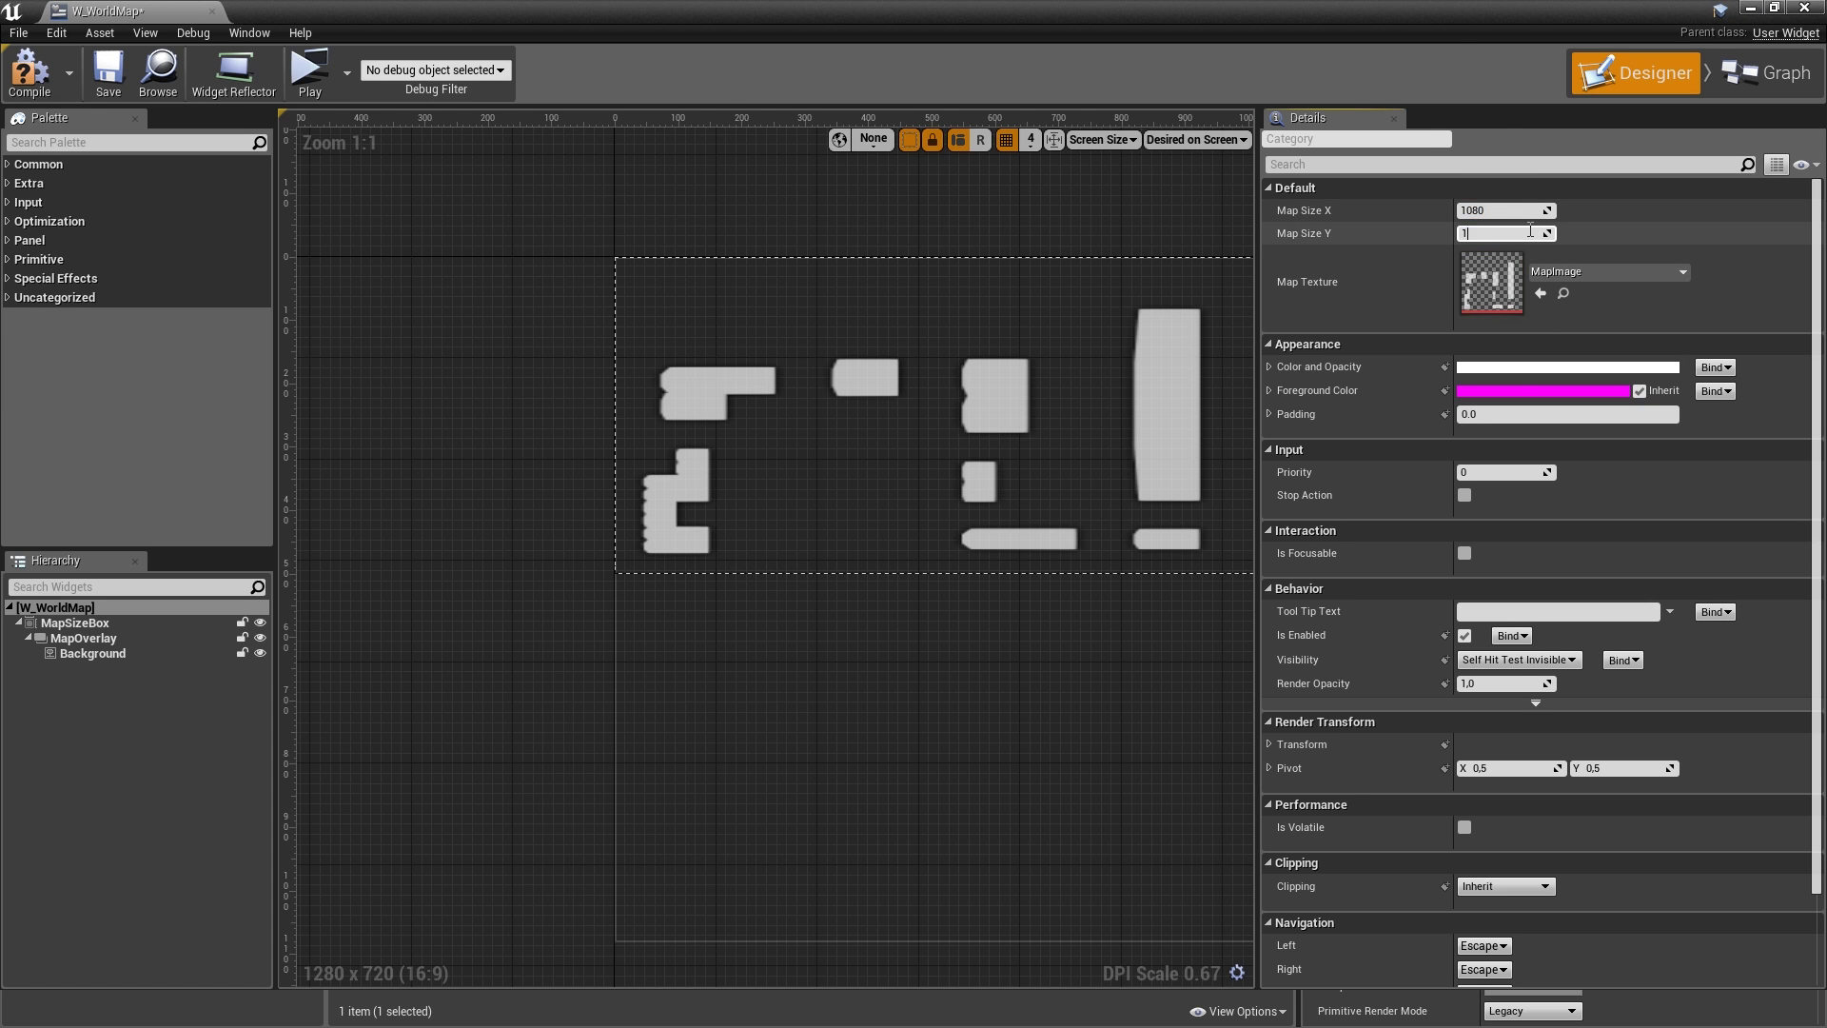
click(1530, 231)
text(1080)
key(Return)
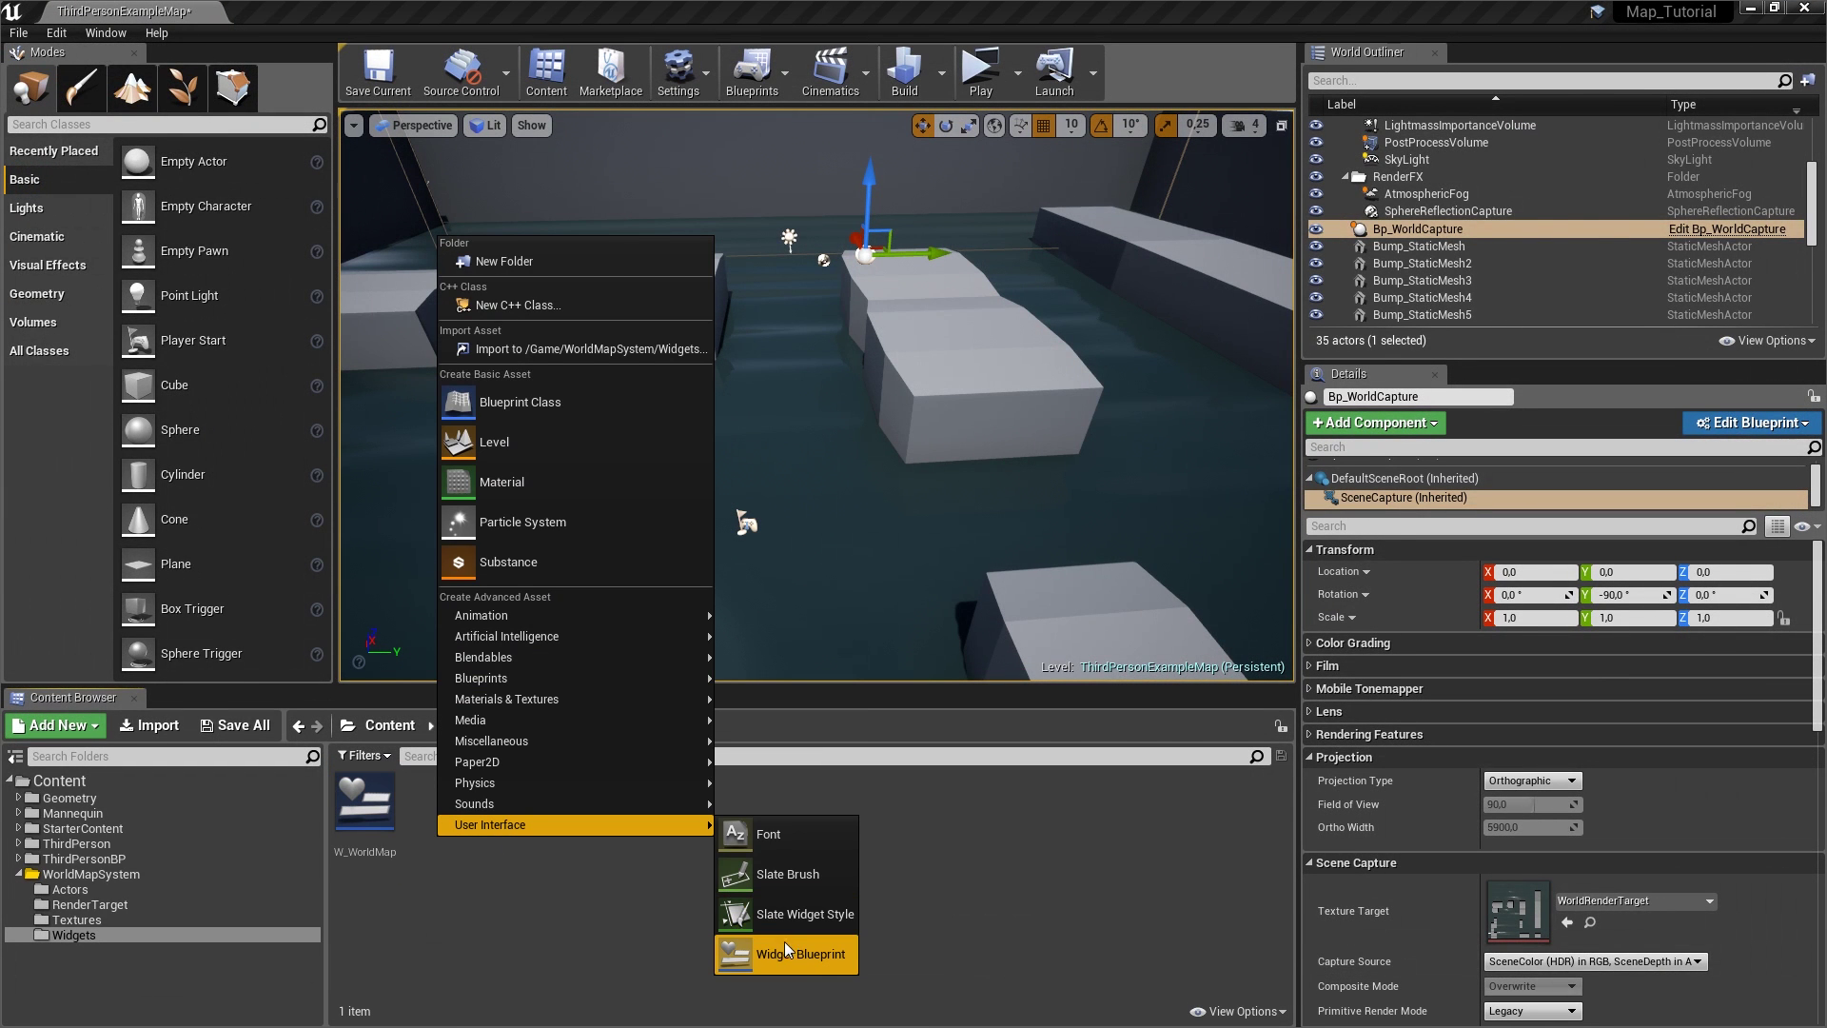
- Create a Widget Blueprint named W_Main in the Widgets folder and open it
click(790, 951)
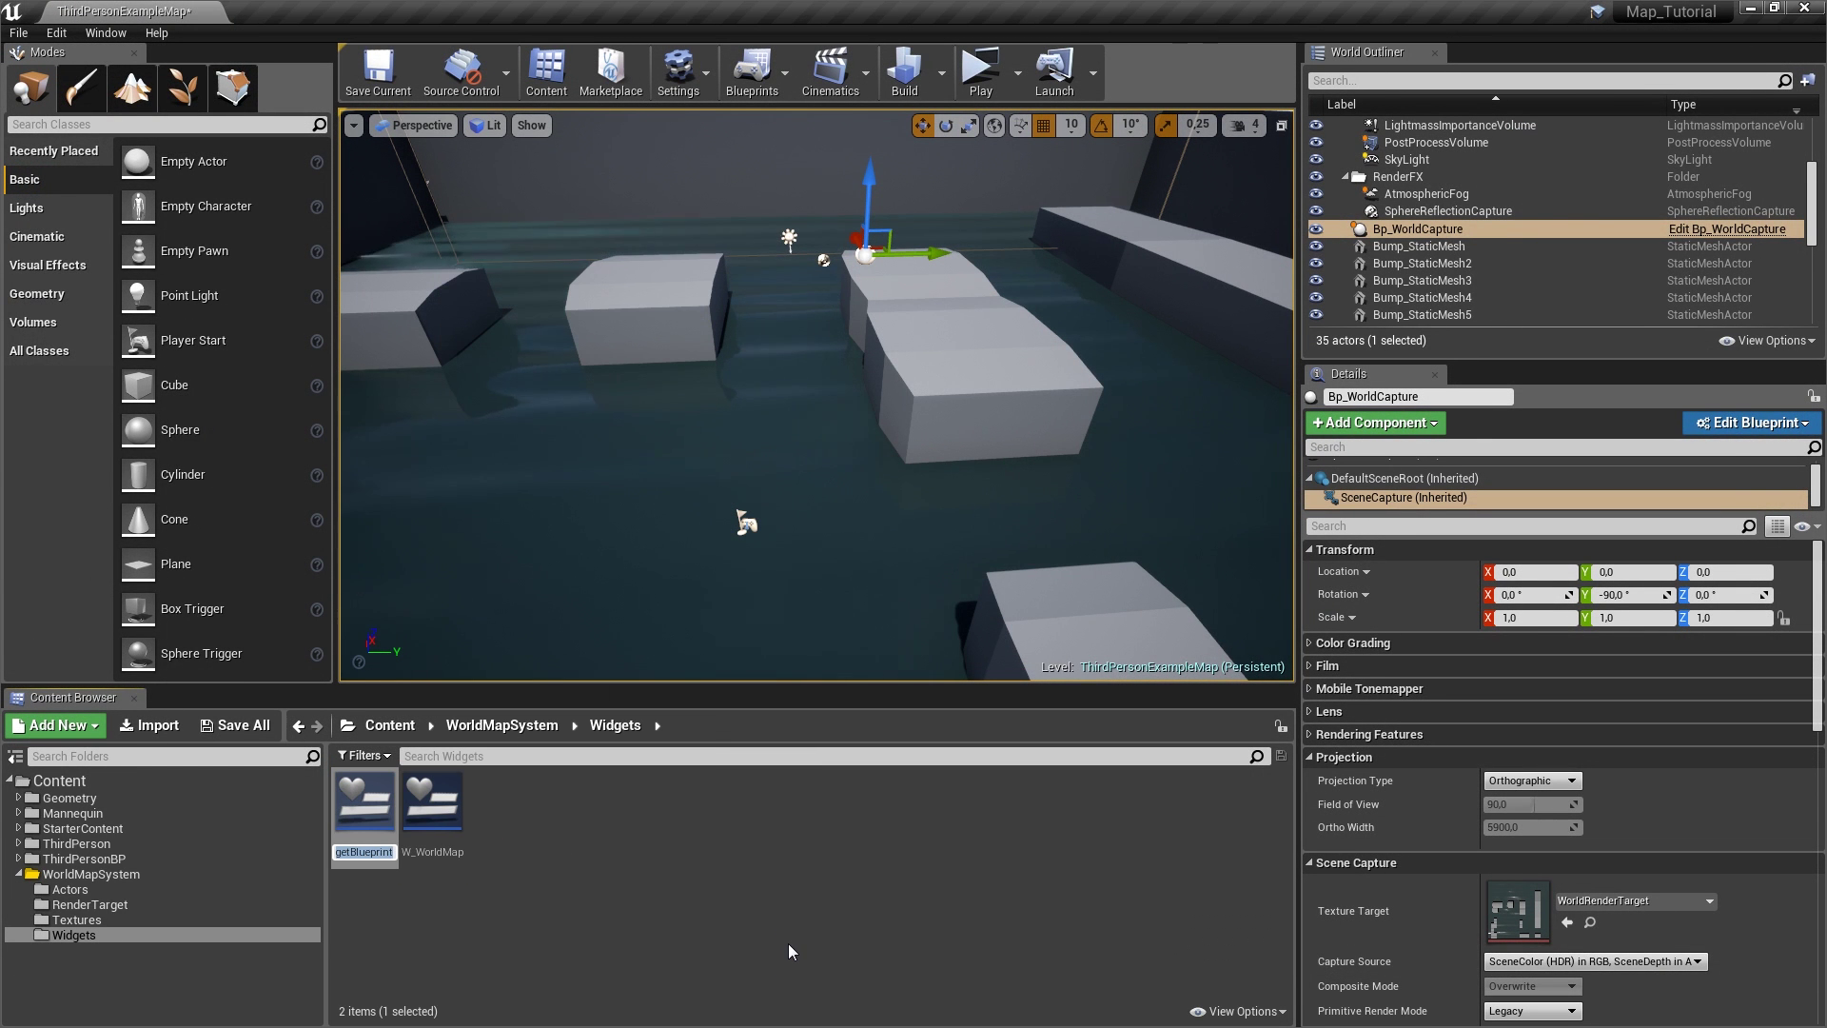
key(BackSpace)
text(W)
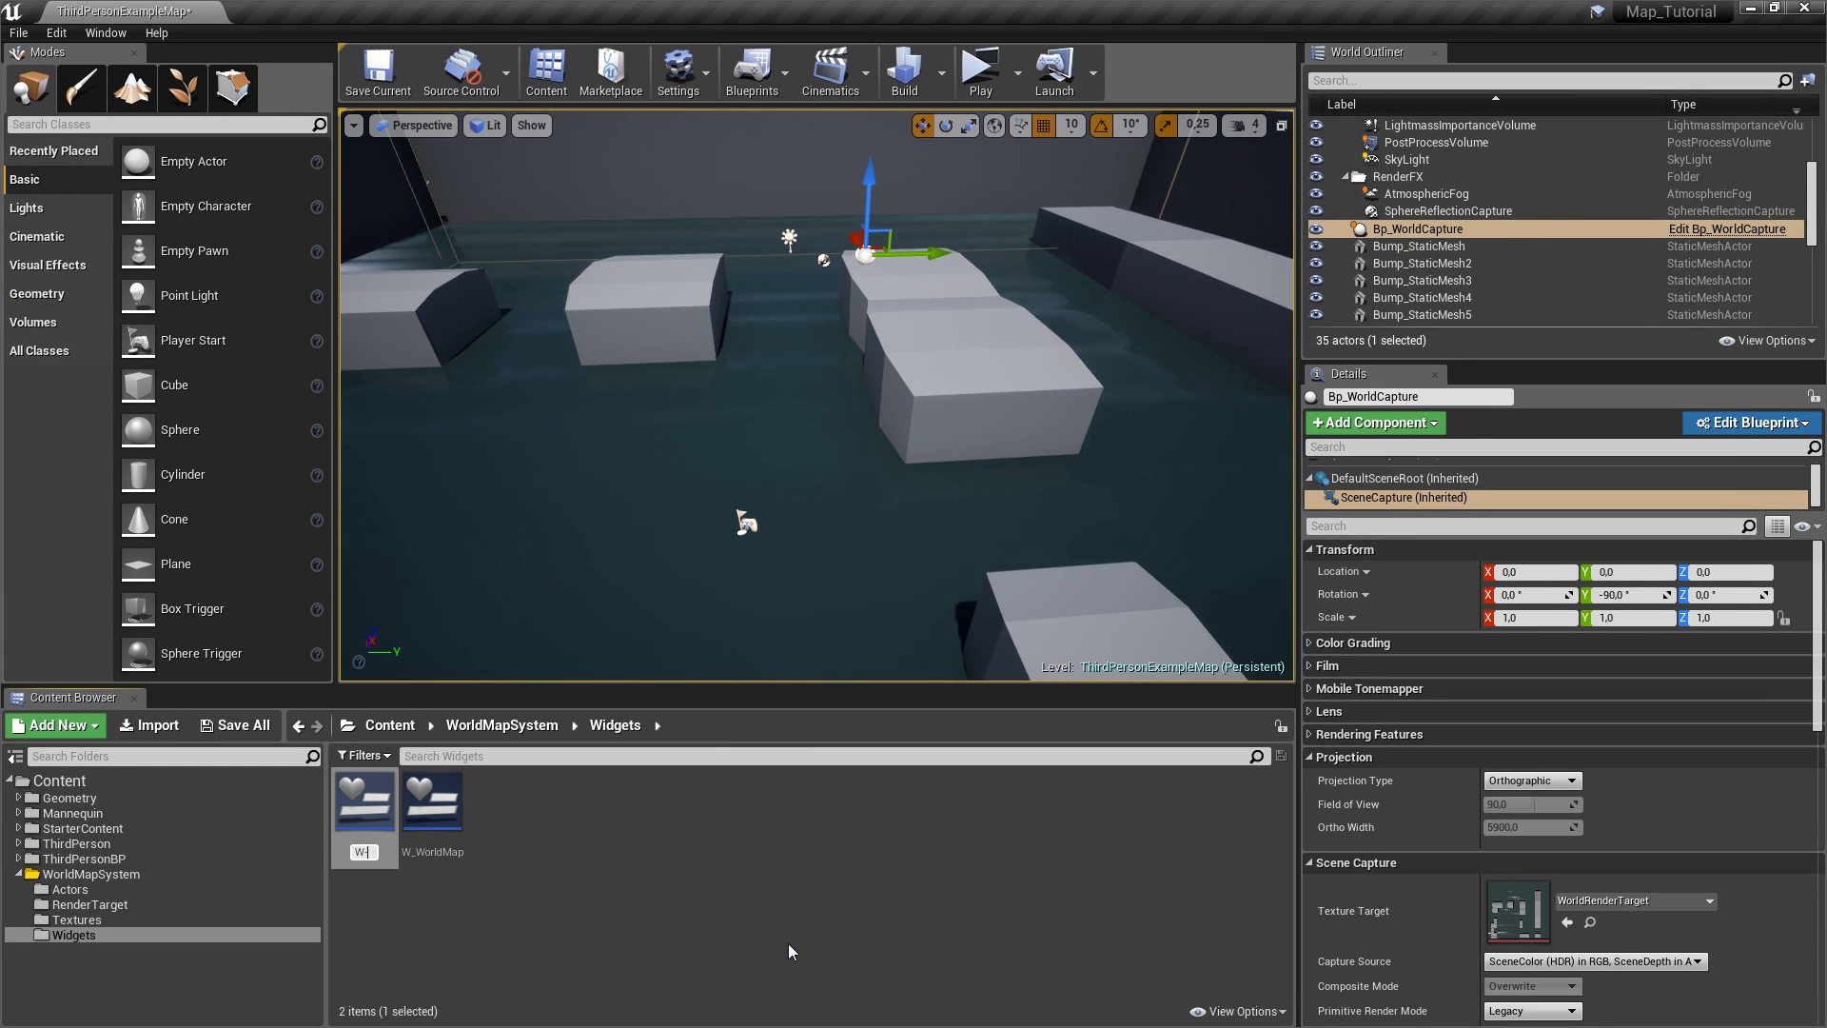
text(_Main)
key(Return)
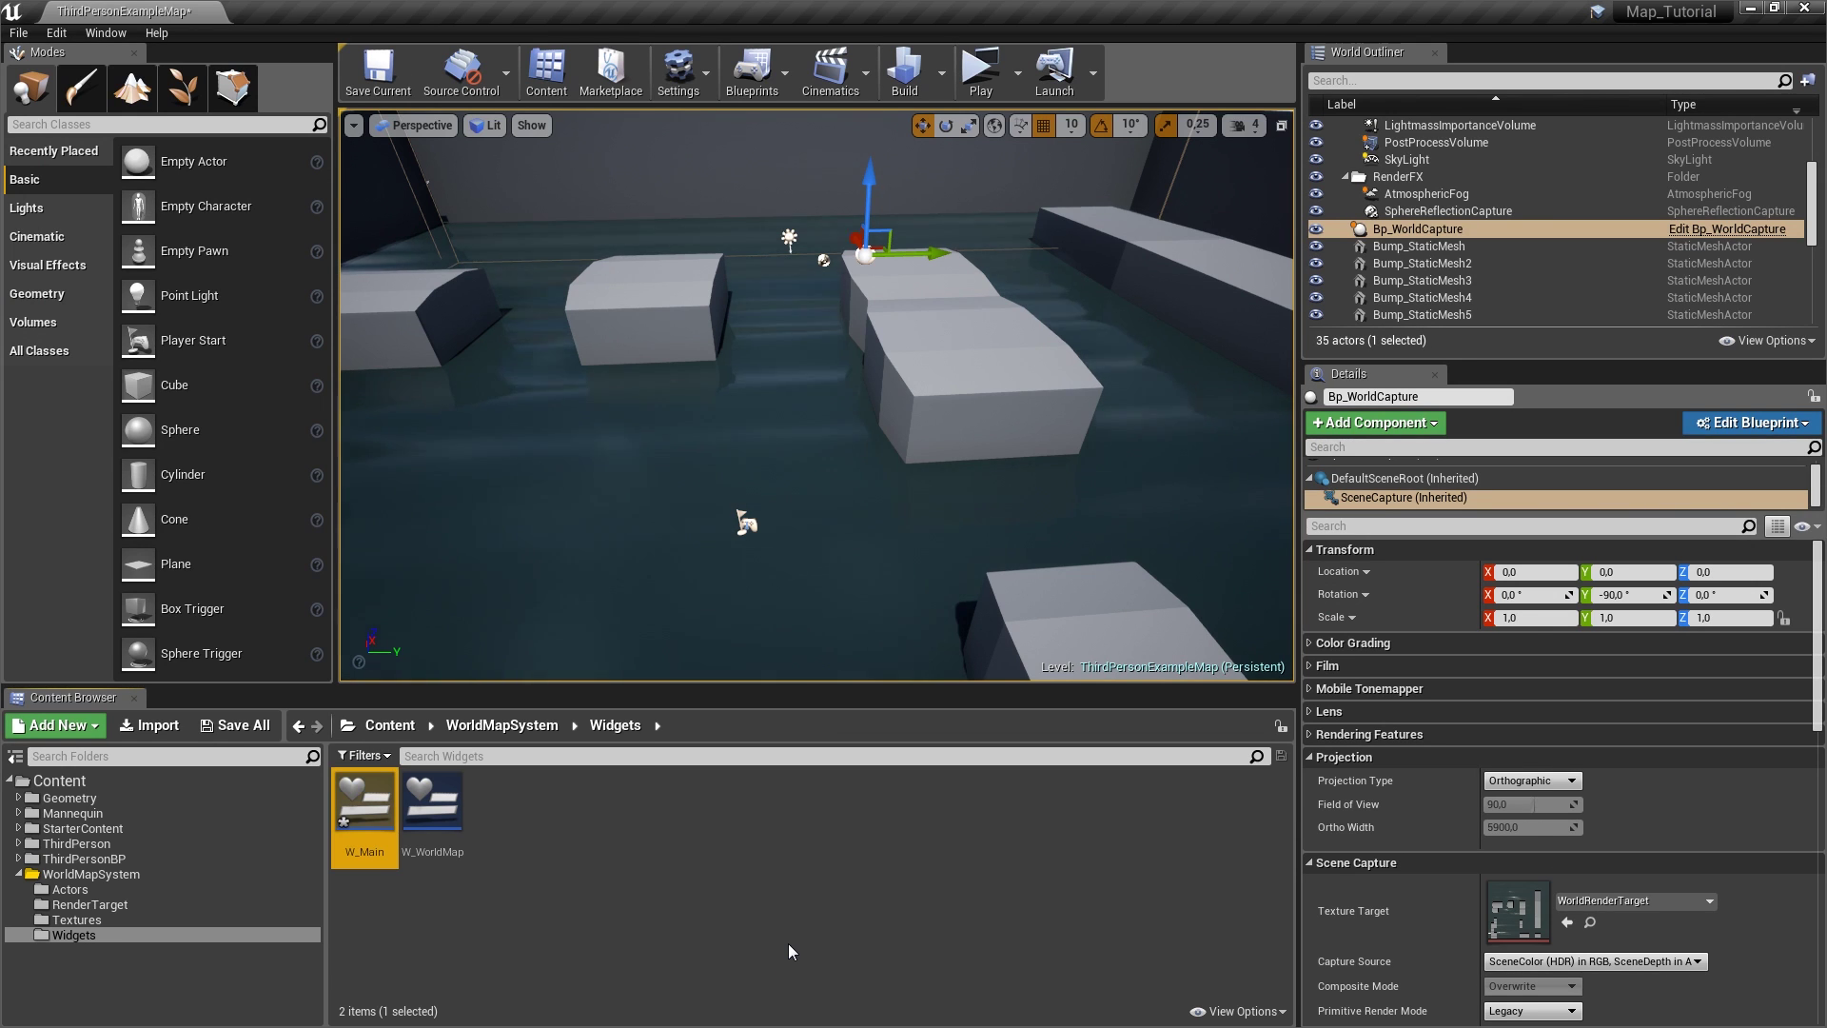
double_click(364, 808)
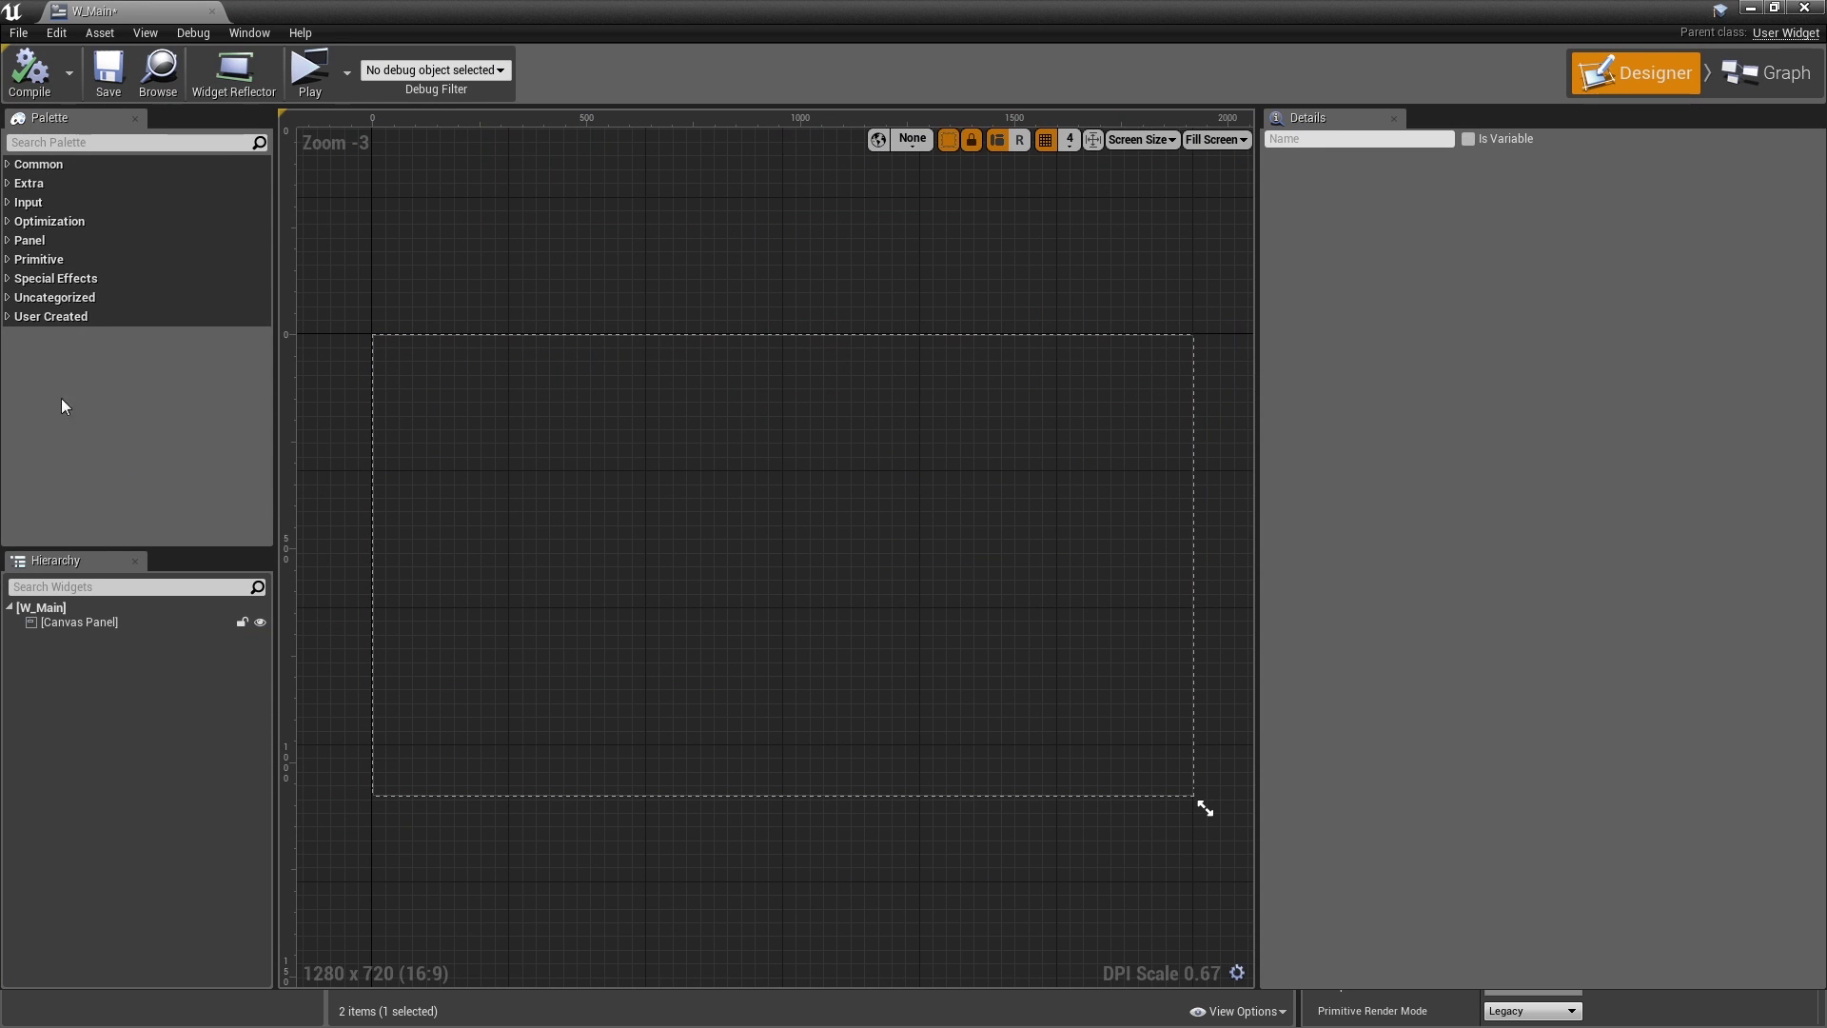
- Add the user-created W World Map widget to W_Main's canvas panel and name it WorldMap
click(9, 319)
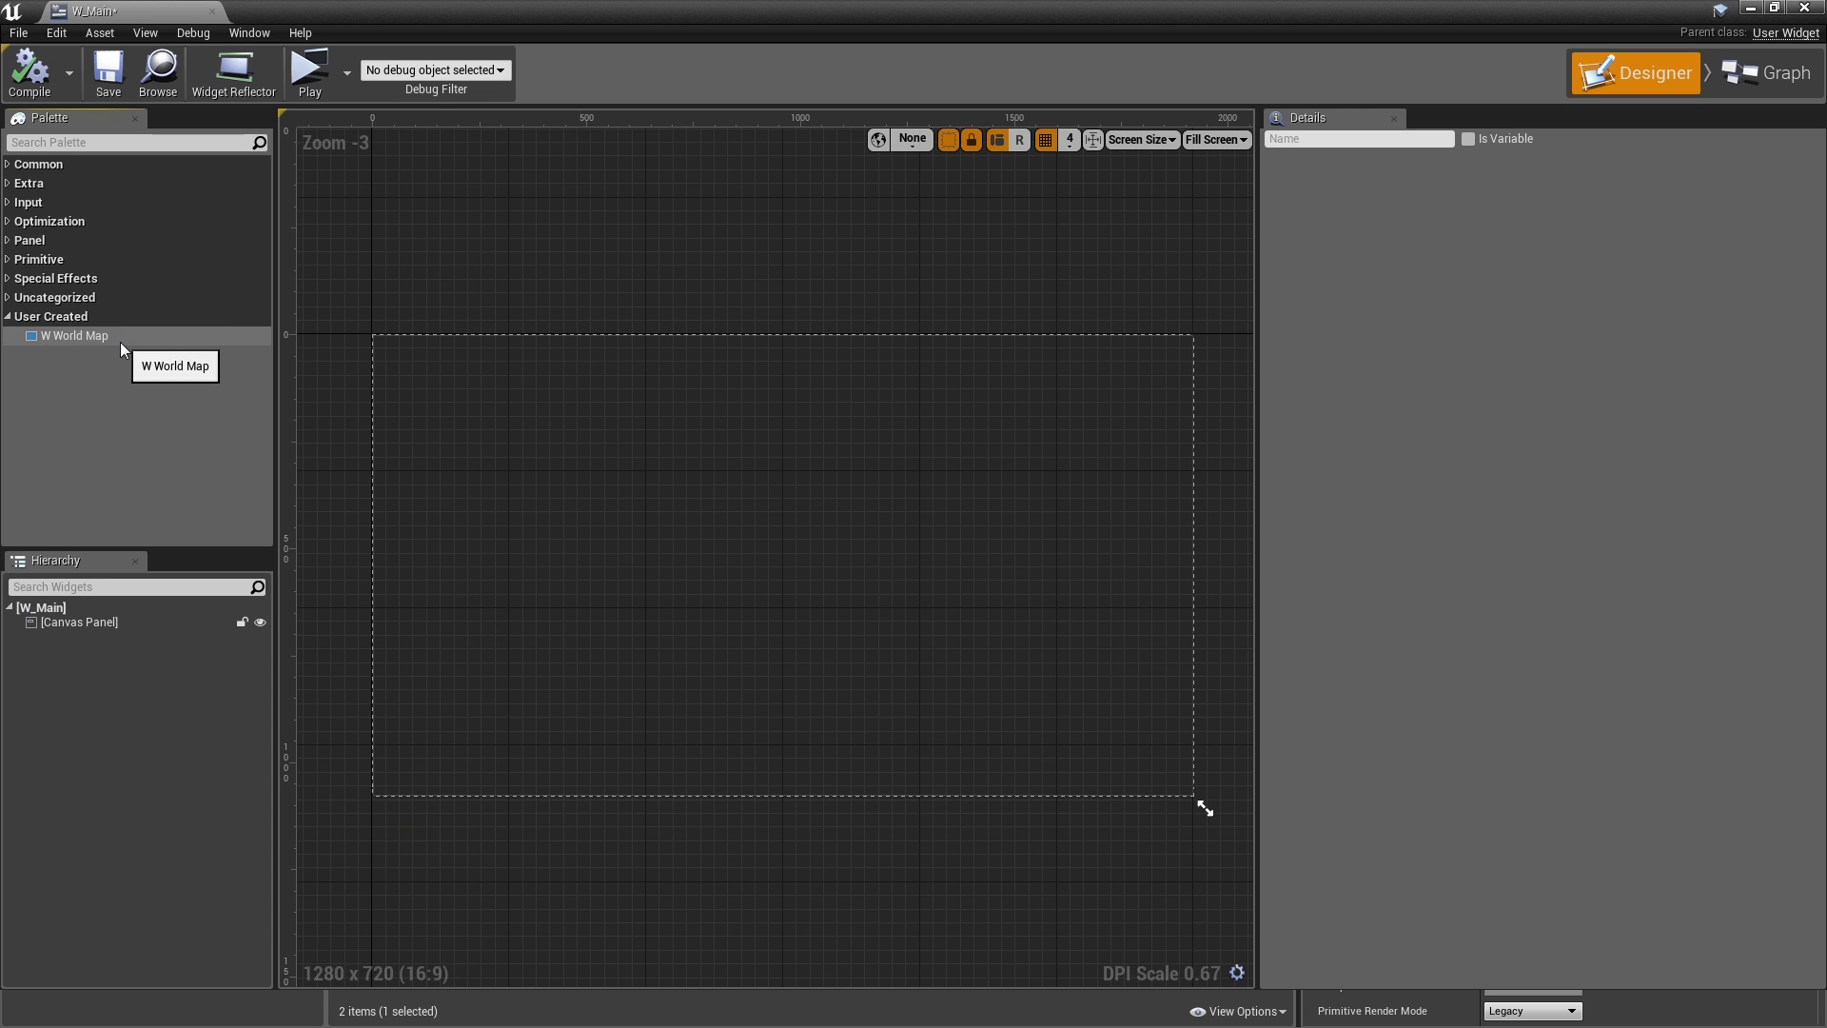
drag(116, 335, 571, 406)
click(1373, 140)
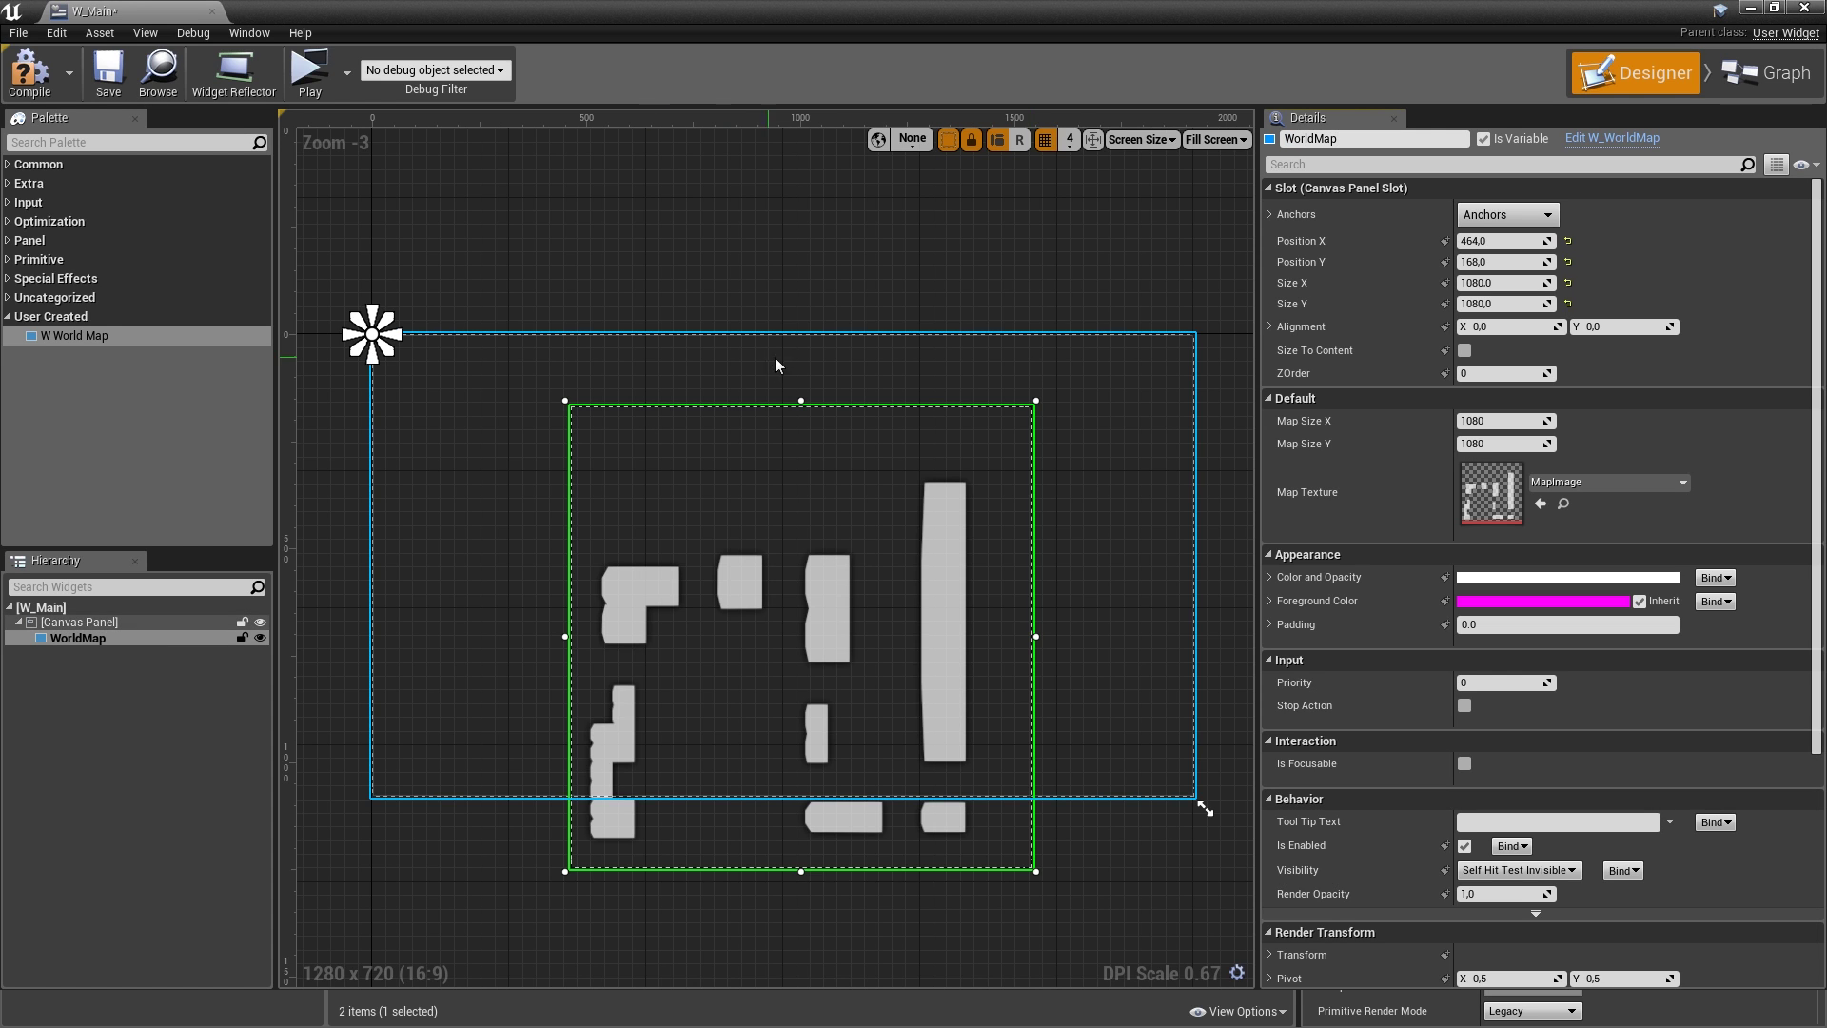
- Anchor the WorldMap widget to the center of the canvas and set its X and Y alignment to 0.5
click(1507, 214)
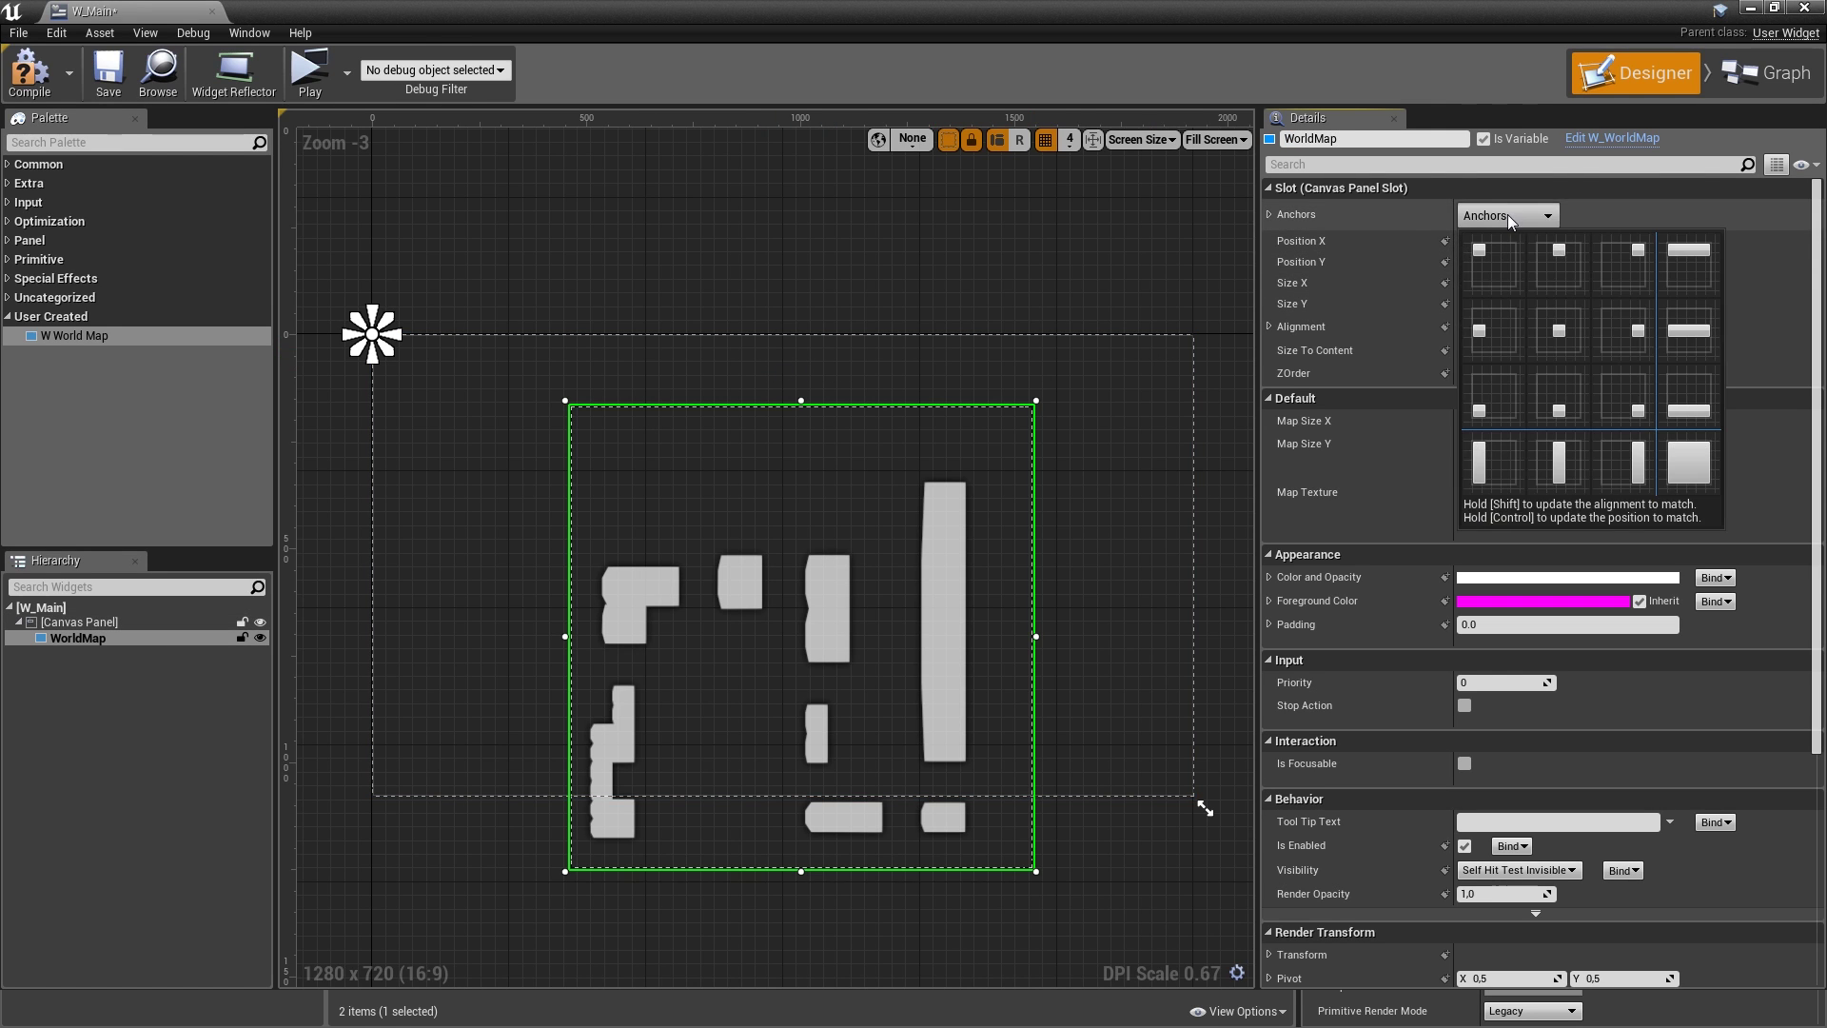
click(1570, 335)
click(1521, 326)
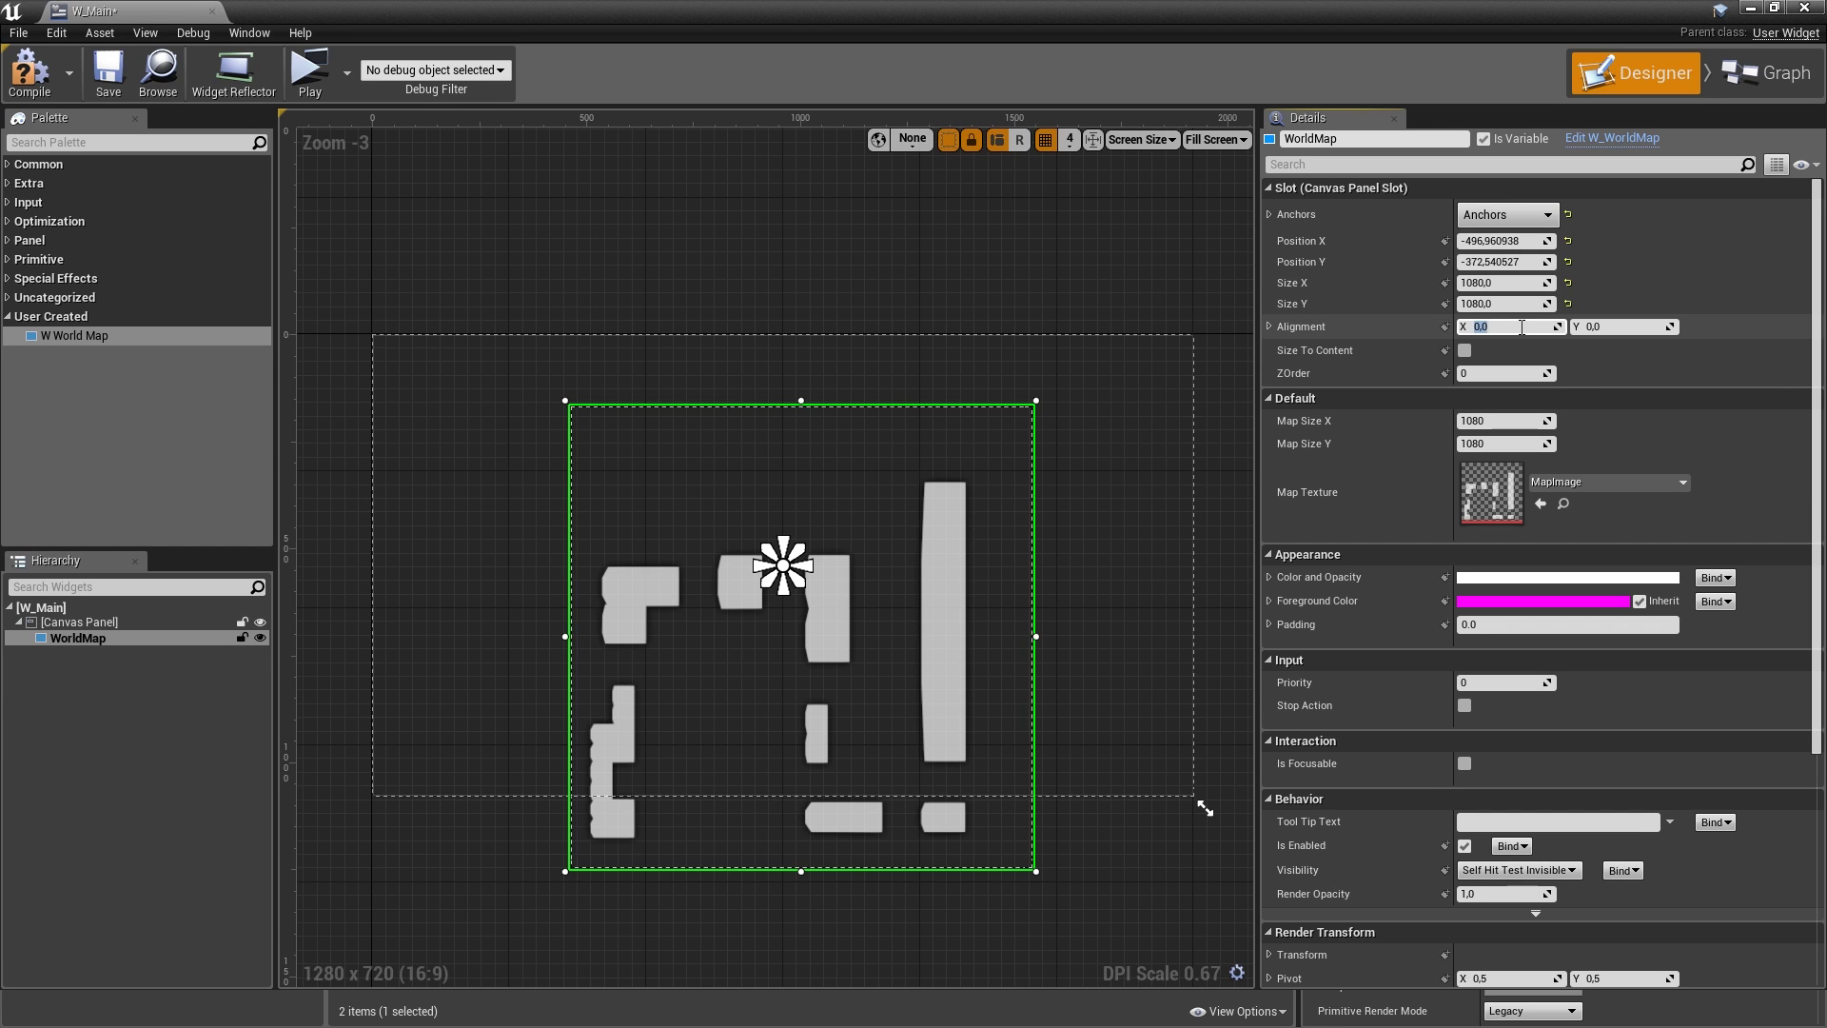
text(0,5)
key(Return)
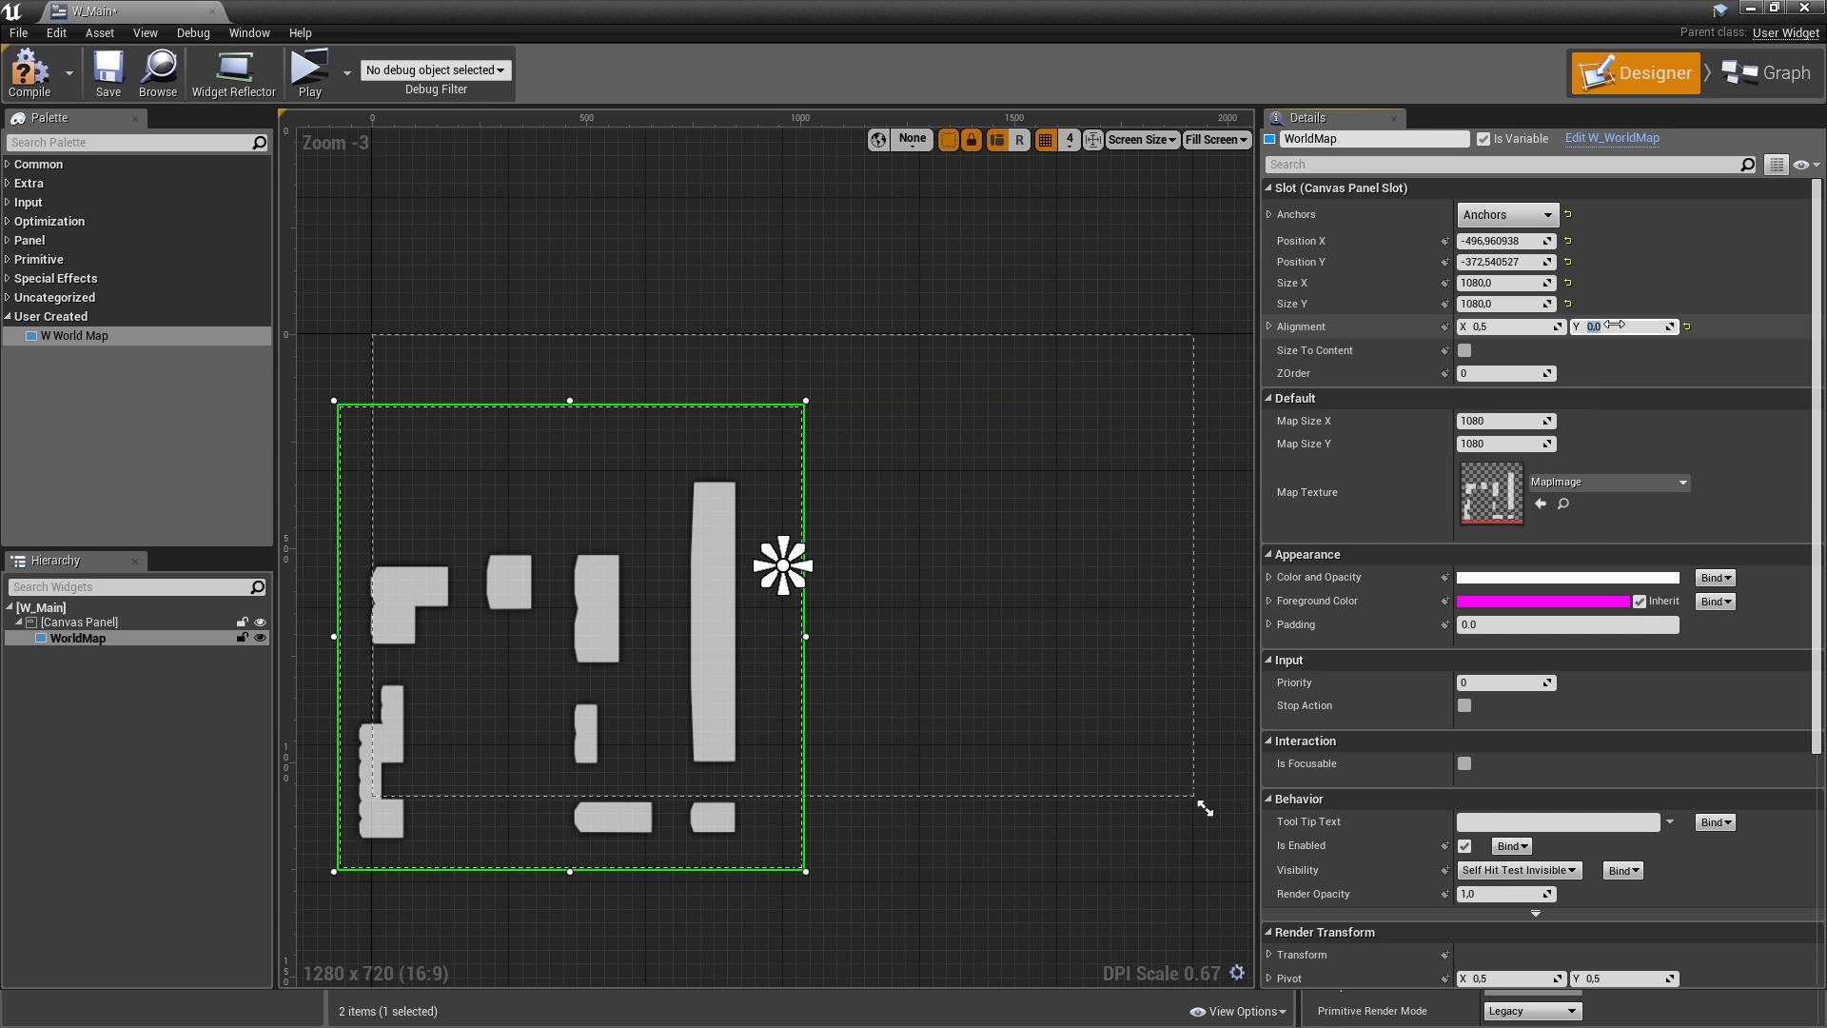
text(0,5)
key(Return)
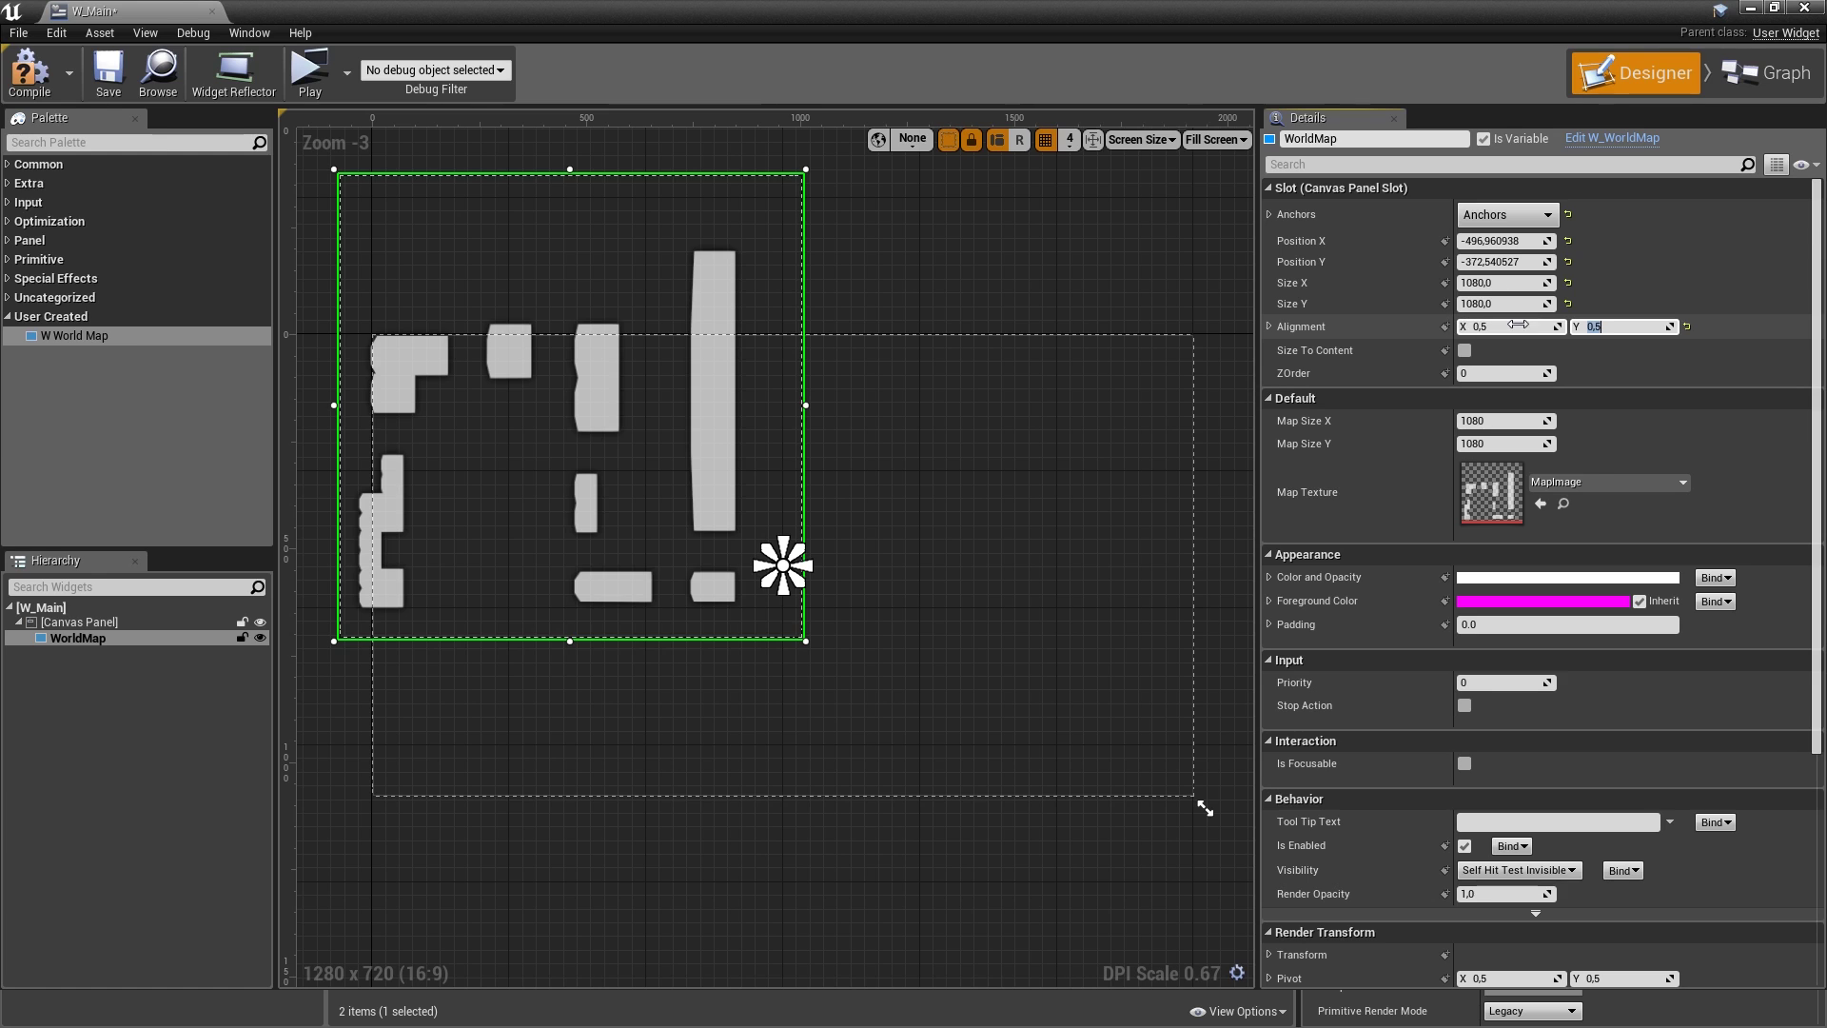
- Set the WorldMap widget's Position X and Position Y to 0
click(1527, 262)
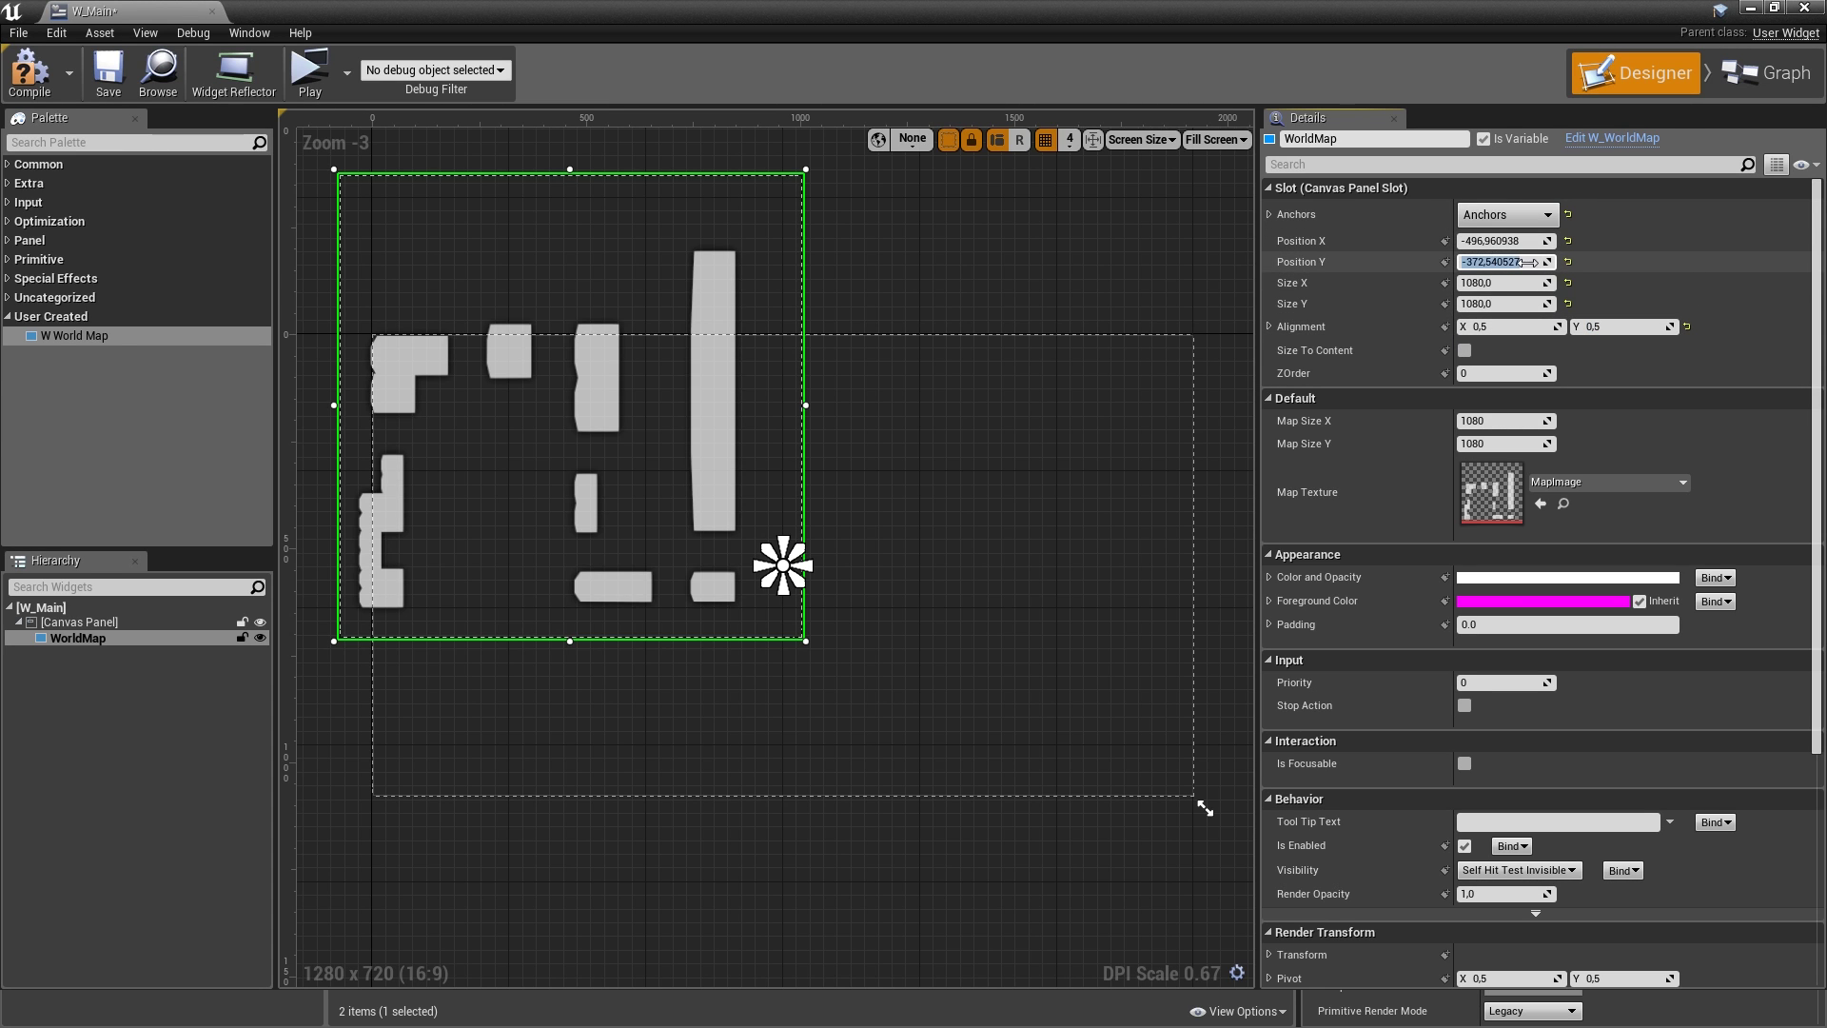
click(1523, 241)
text(0)
key(Return)
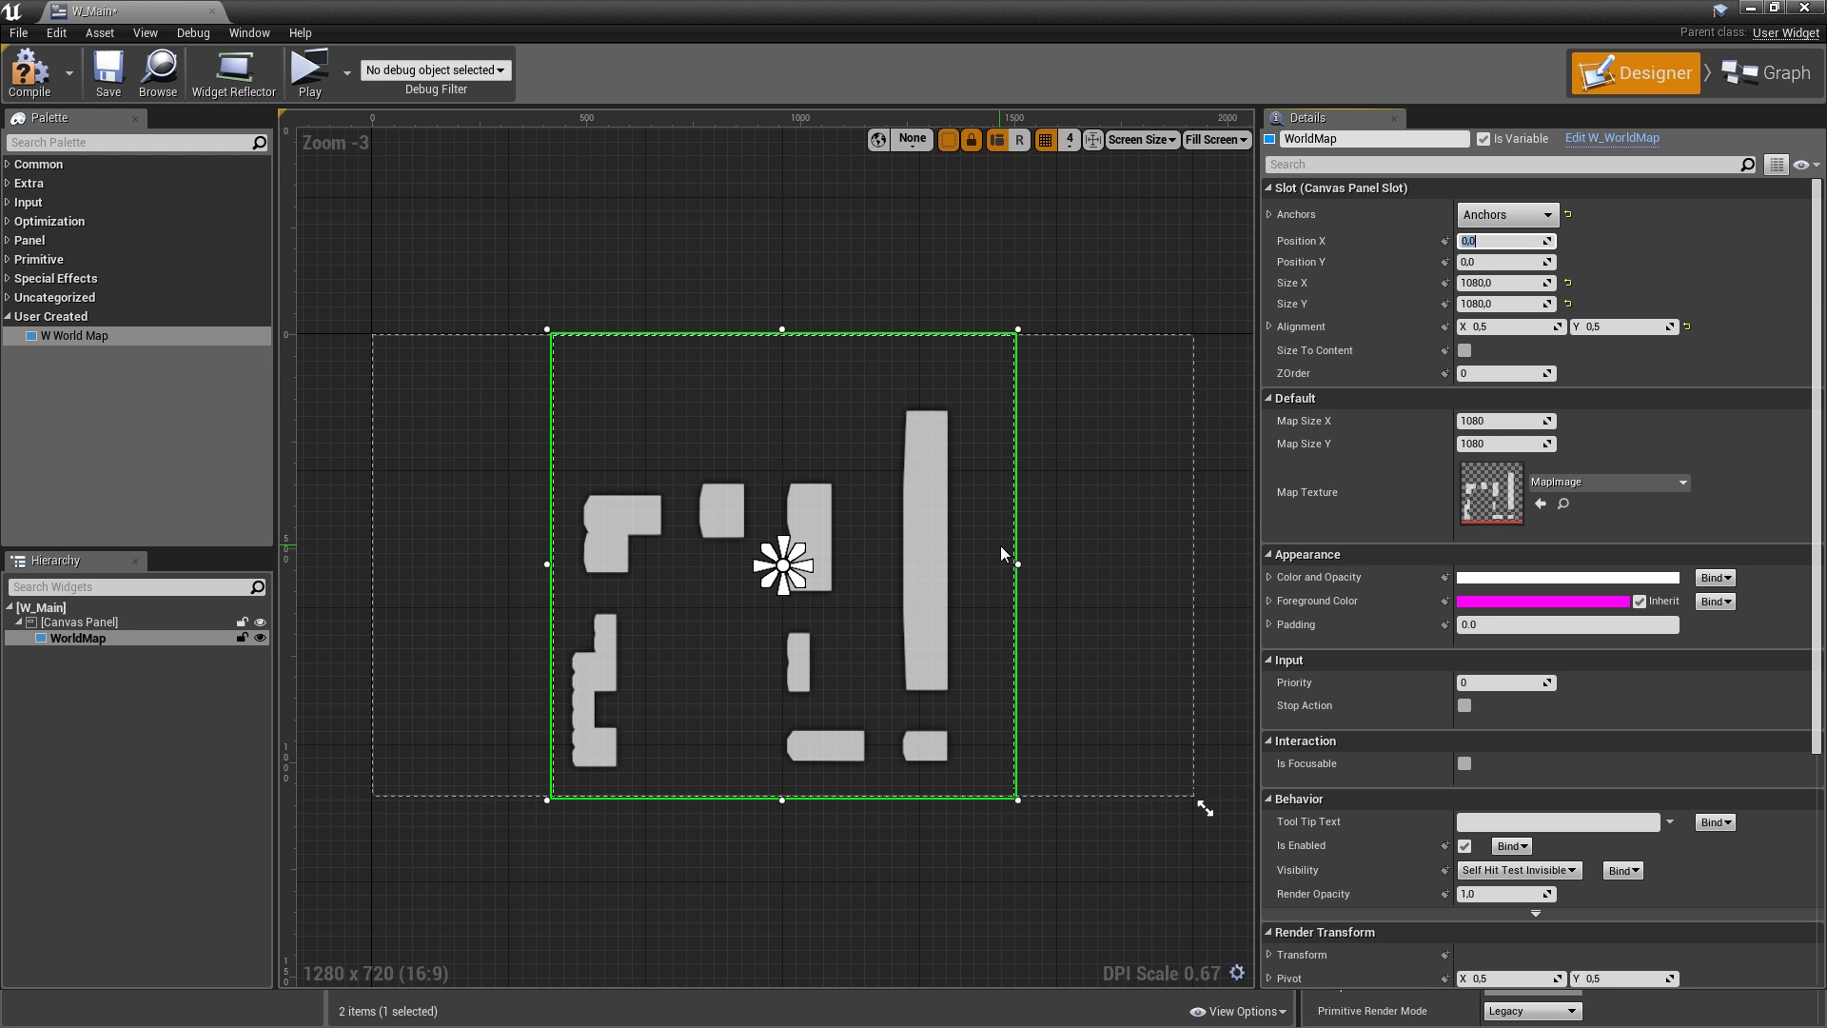
- Enable Size To Content for WorldMap and try a map size of 1387 by 996 before restoring 1080 by 1080
click(1464, 350)
mouse_move(1501, 423)
mouse_down()
mouse_move(1541, 423)
mouse_move(1494, 433)
mouse_move(1529, 443)
mouse_up()
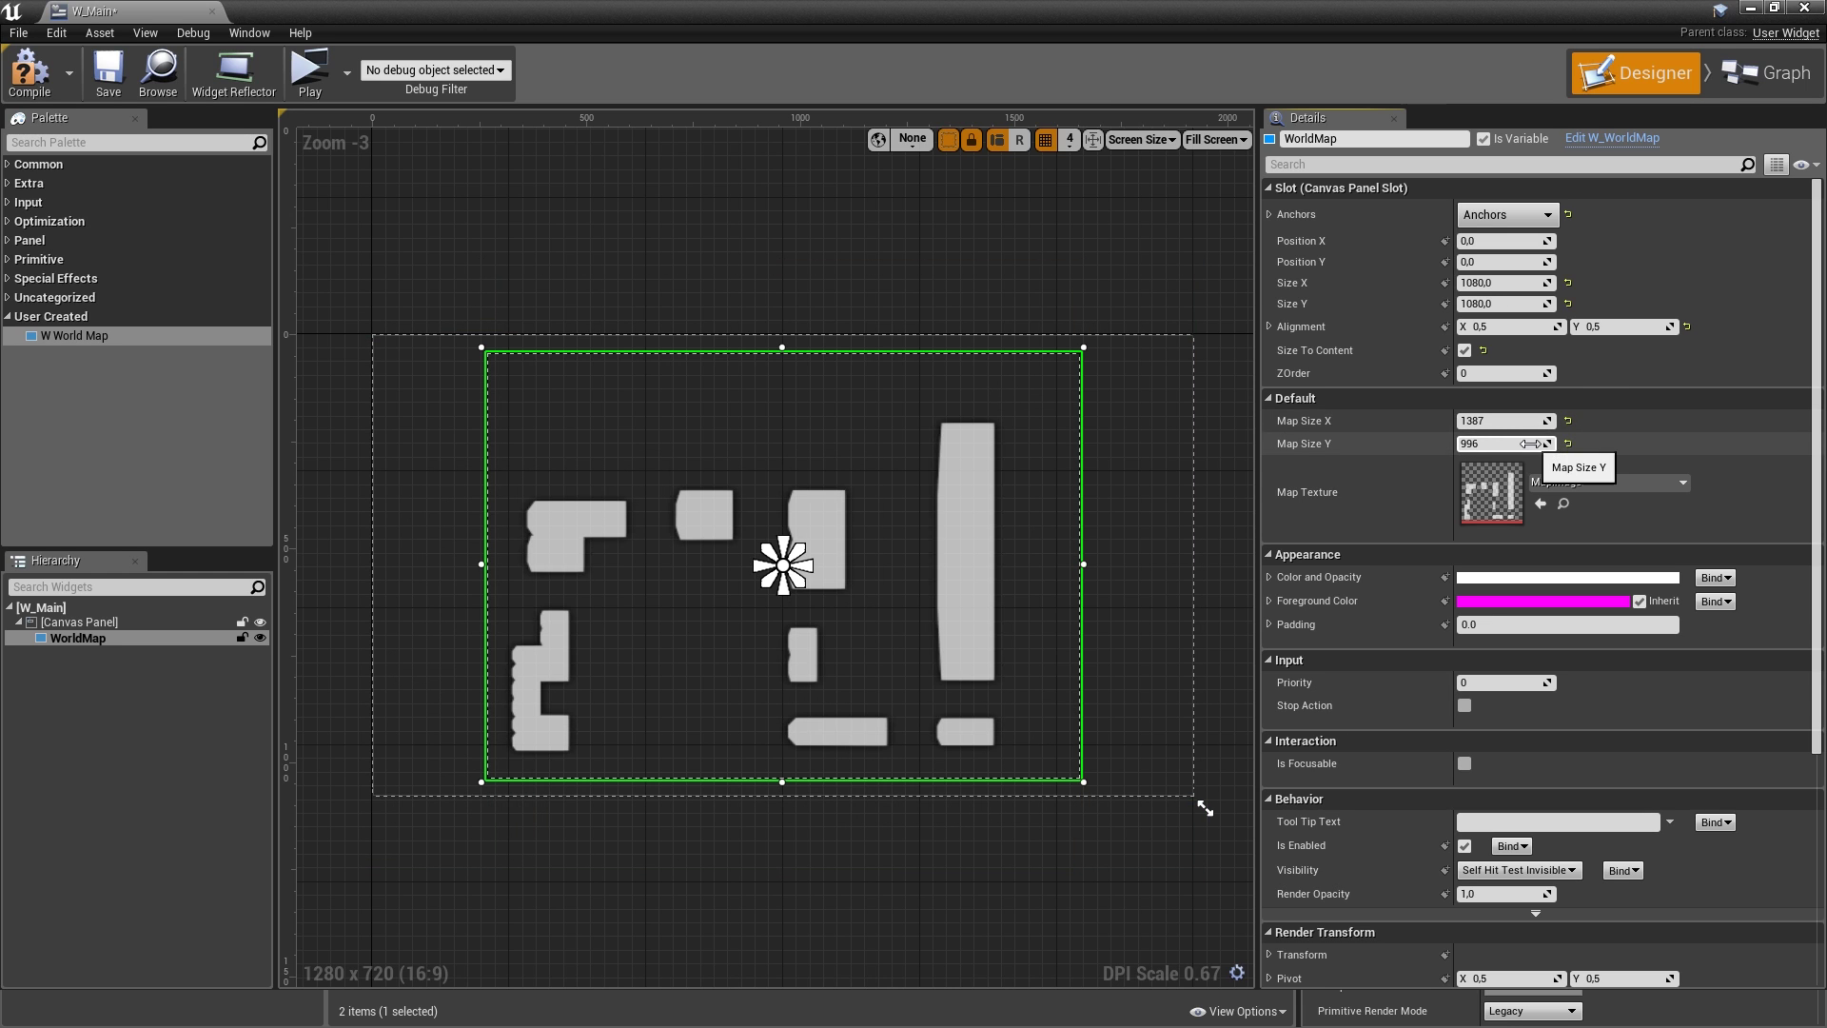
click(1528, 421)
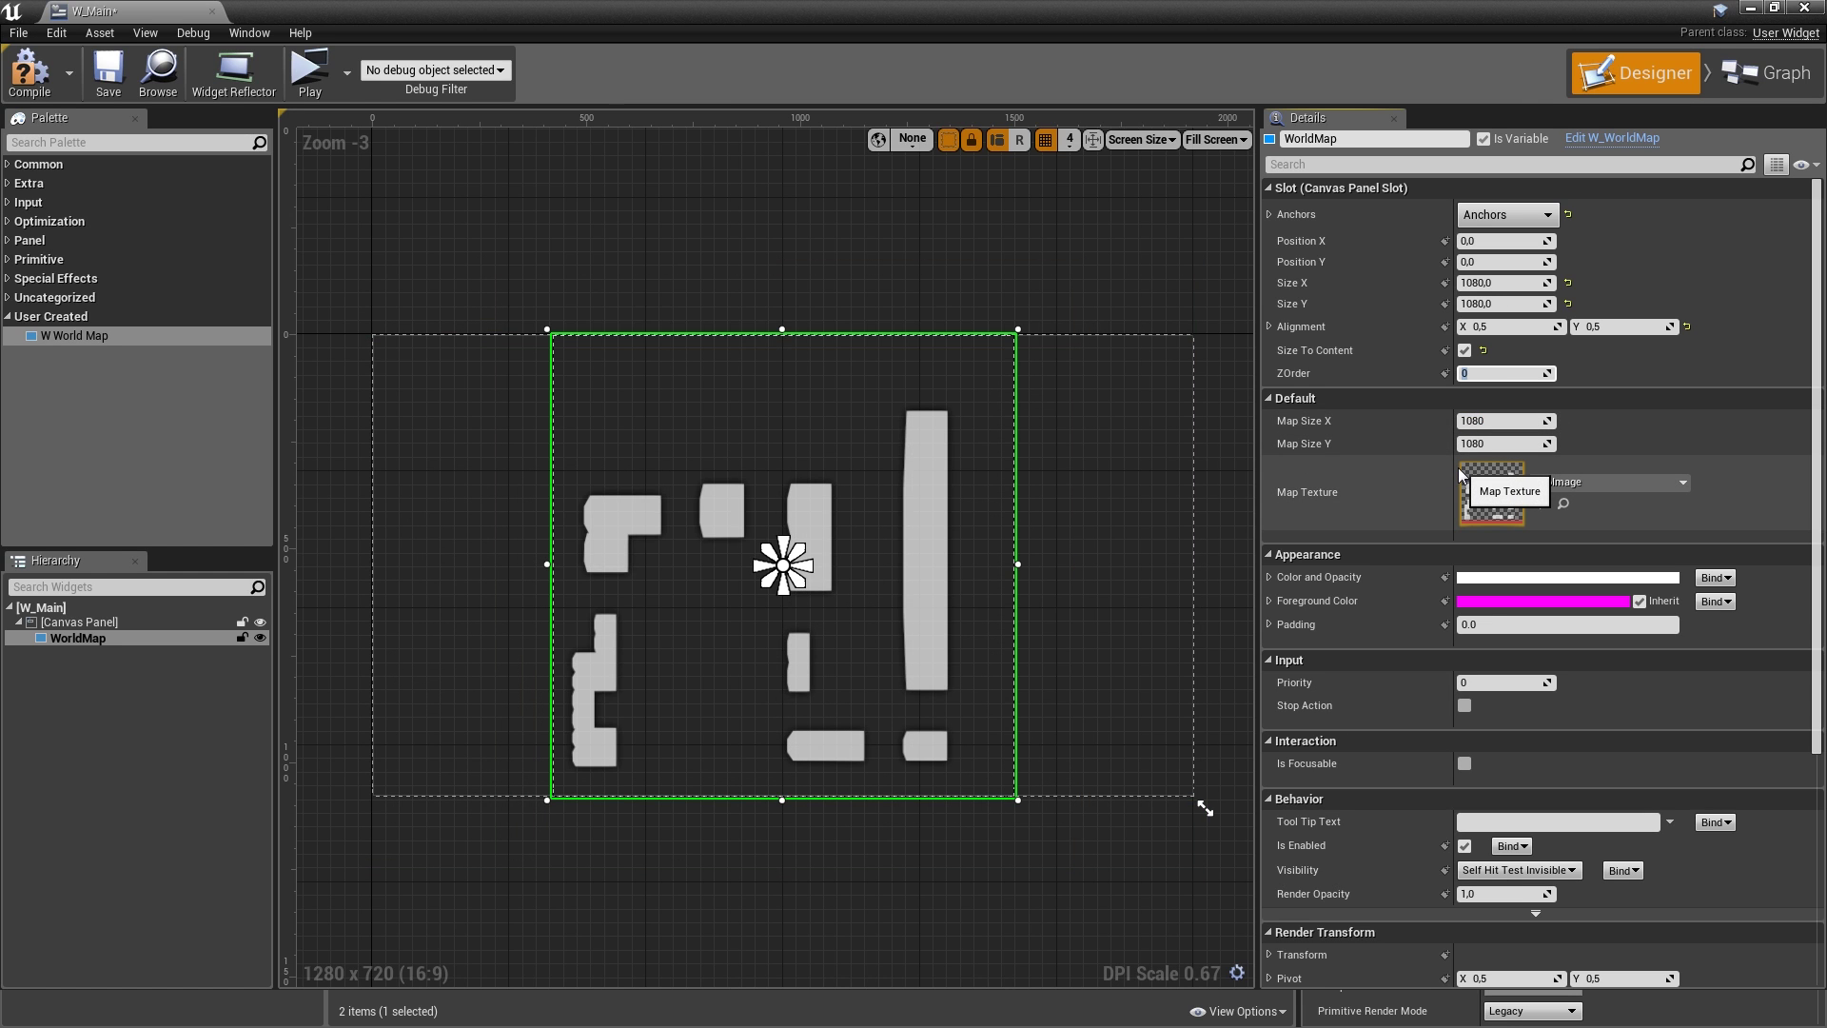
- Set the WorldMap widget's ZOrder to 10, then compile and close W_Main
text(10)
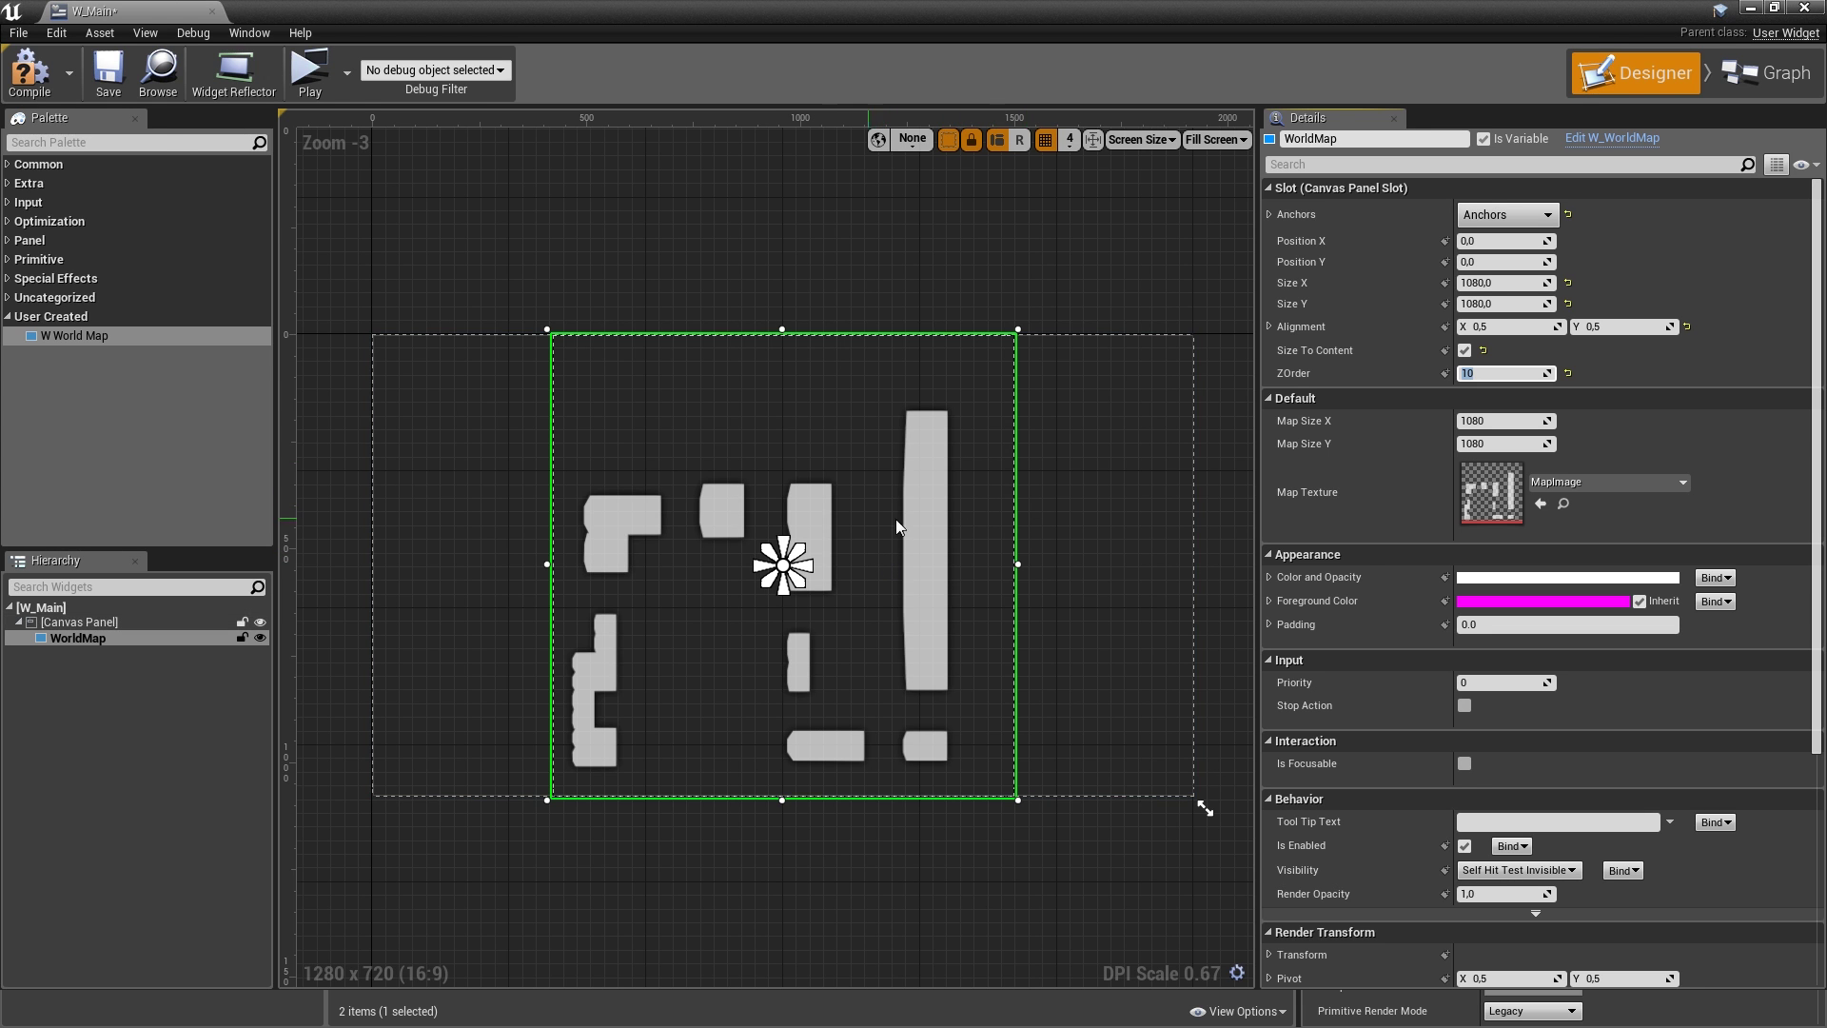
click(26, 70)
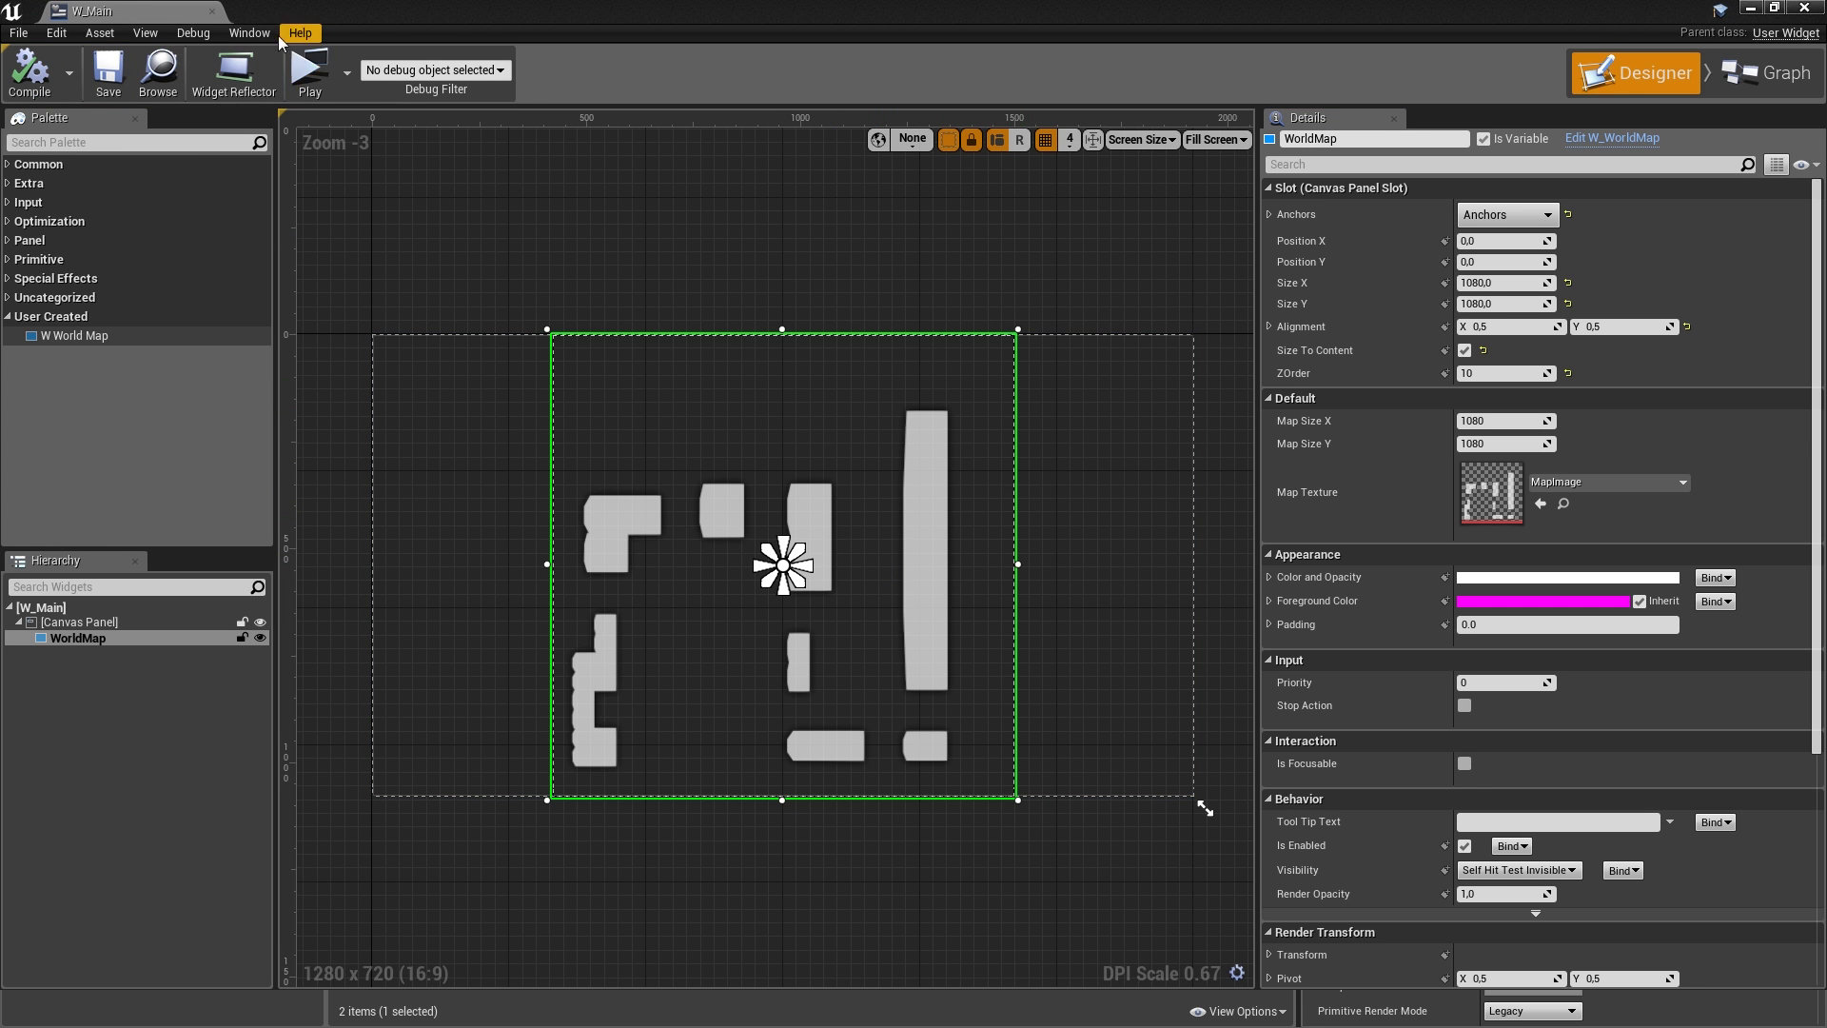
click(212, 12)
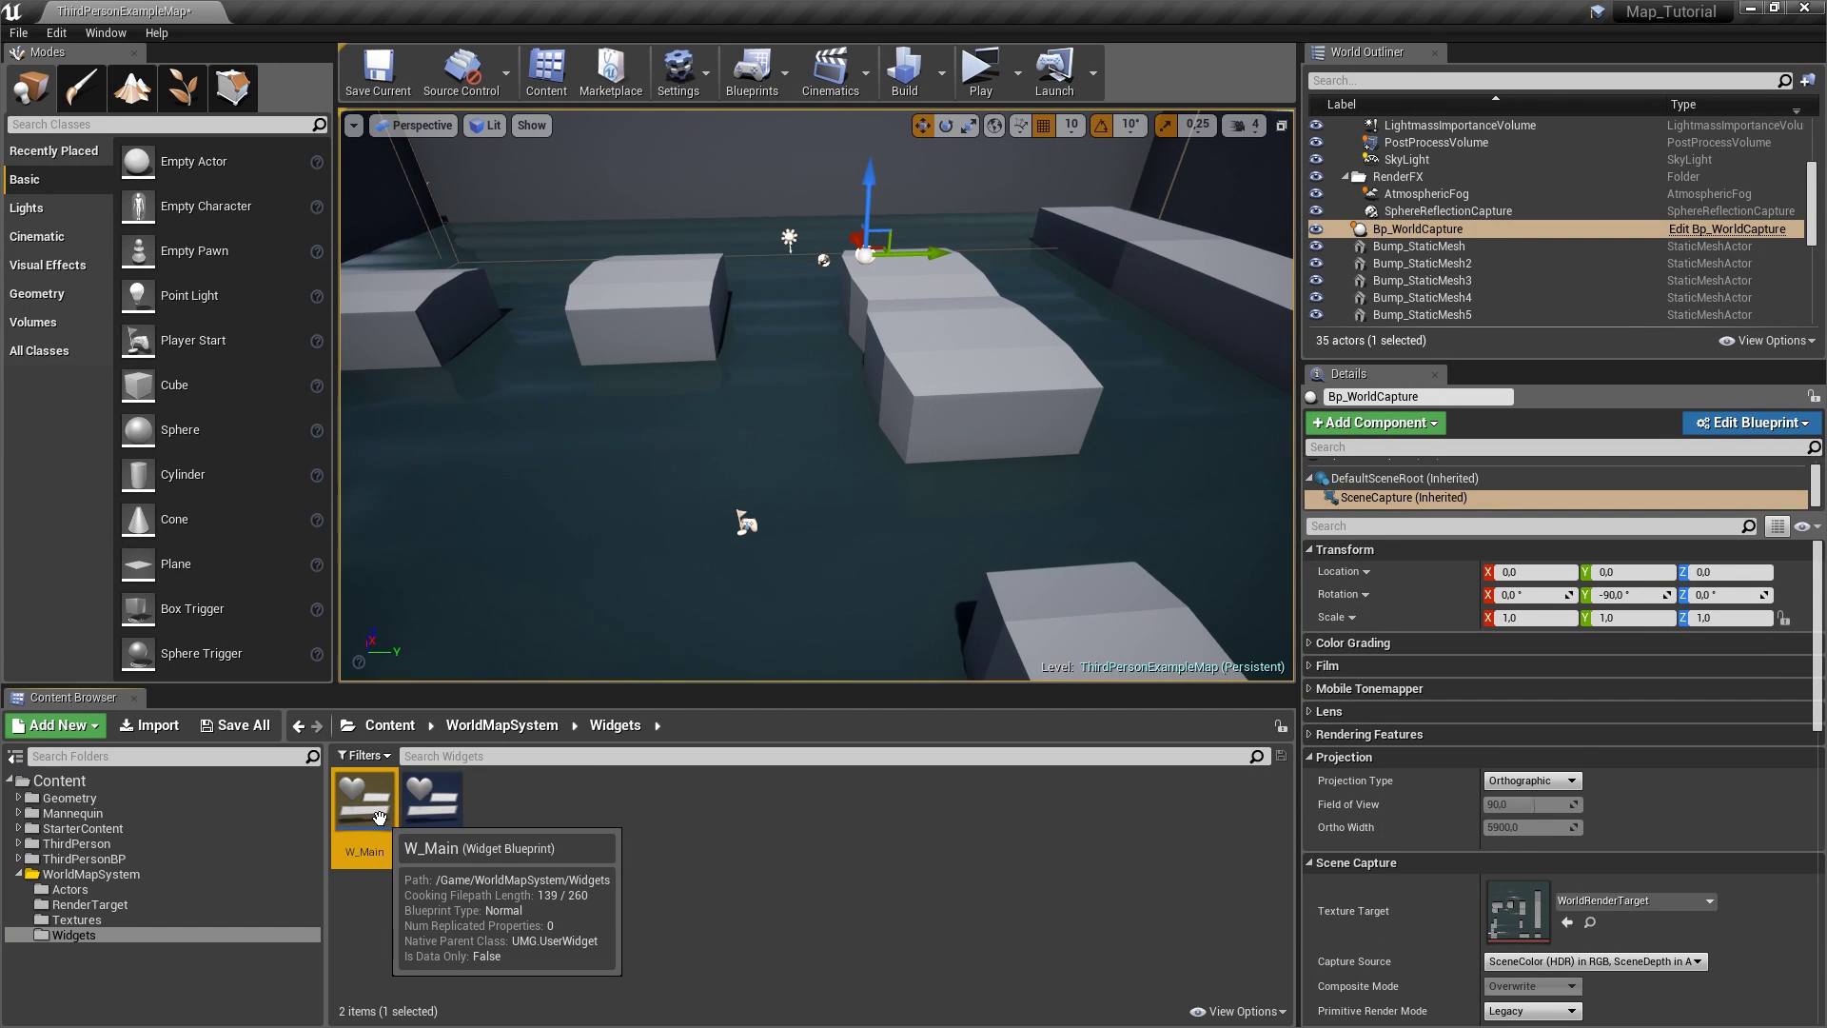
- Open the BpC_WorldMap blueprint from the Actors folder
click(177, 891)
click(444, 846)
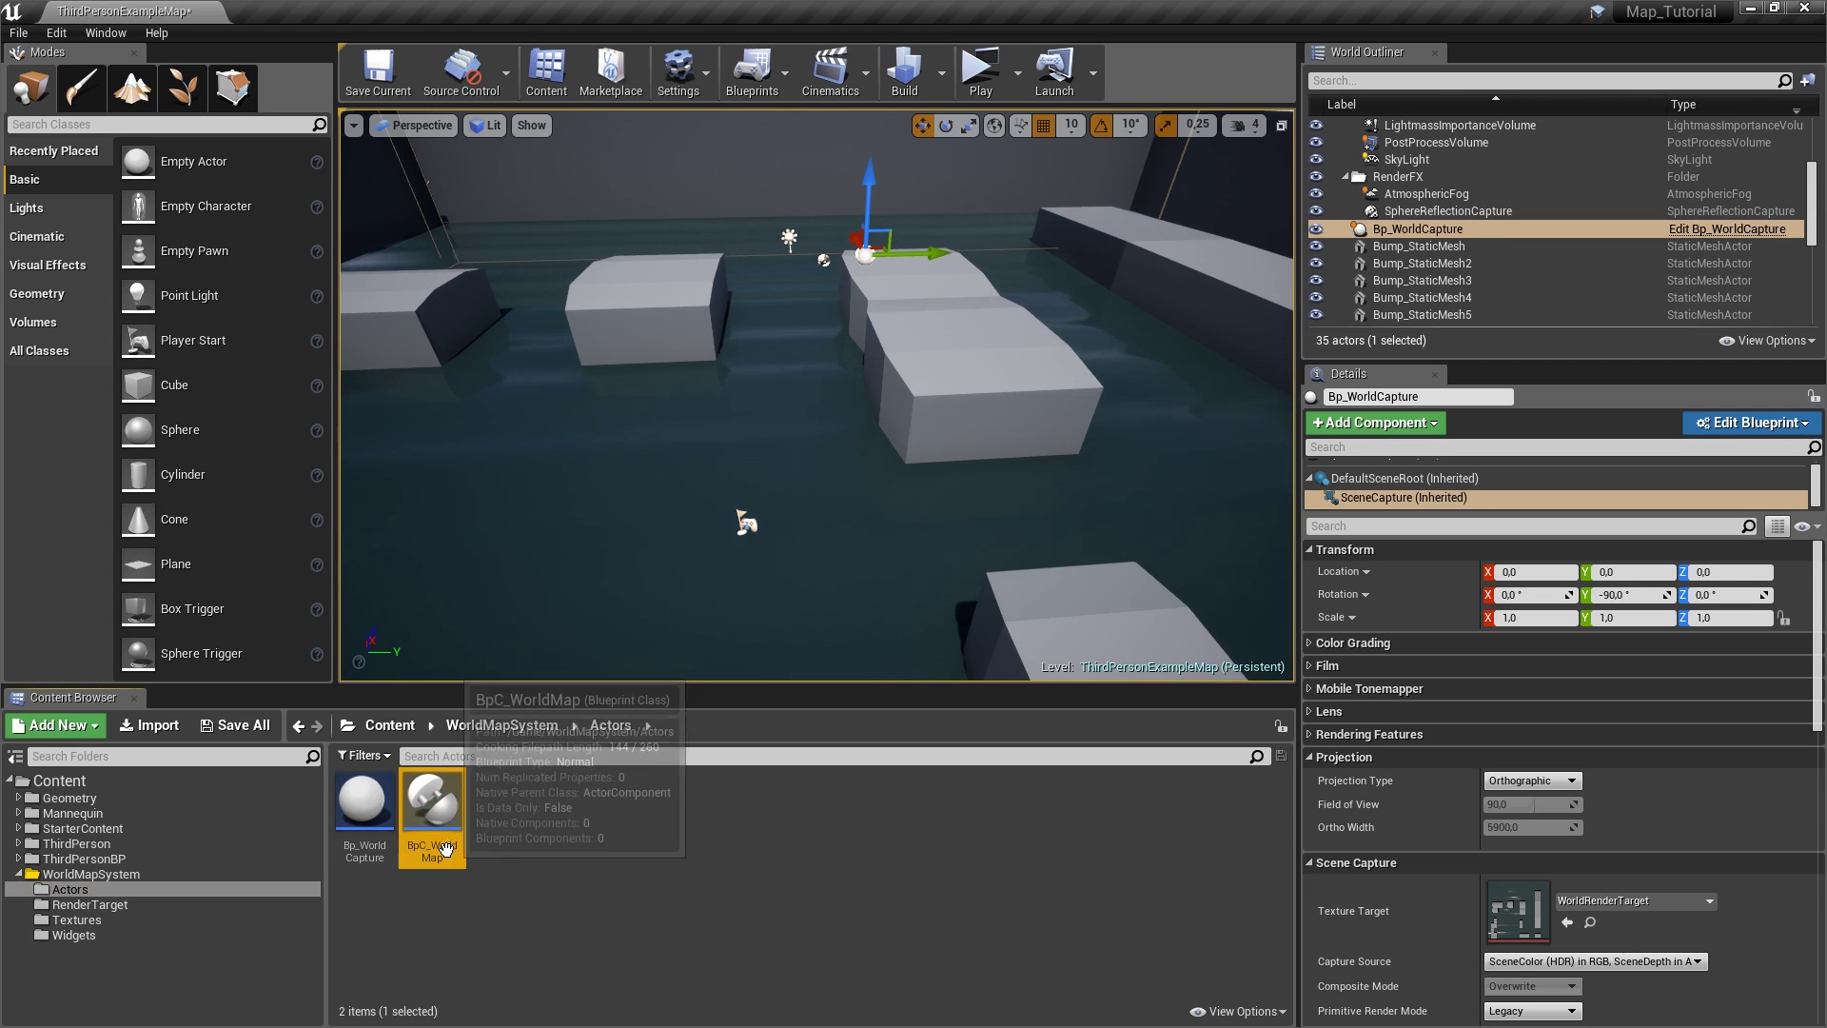
double_click(445, 846)
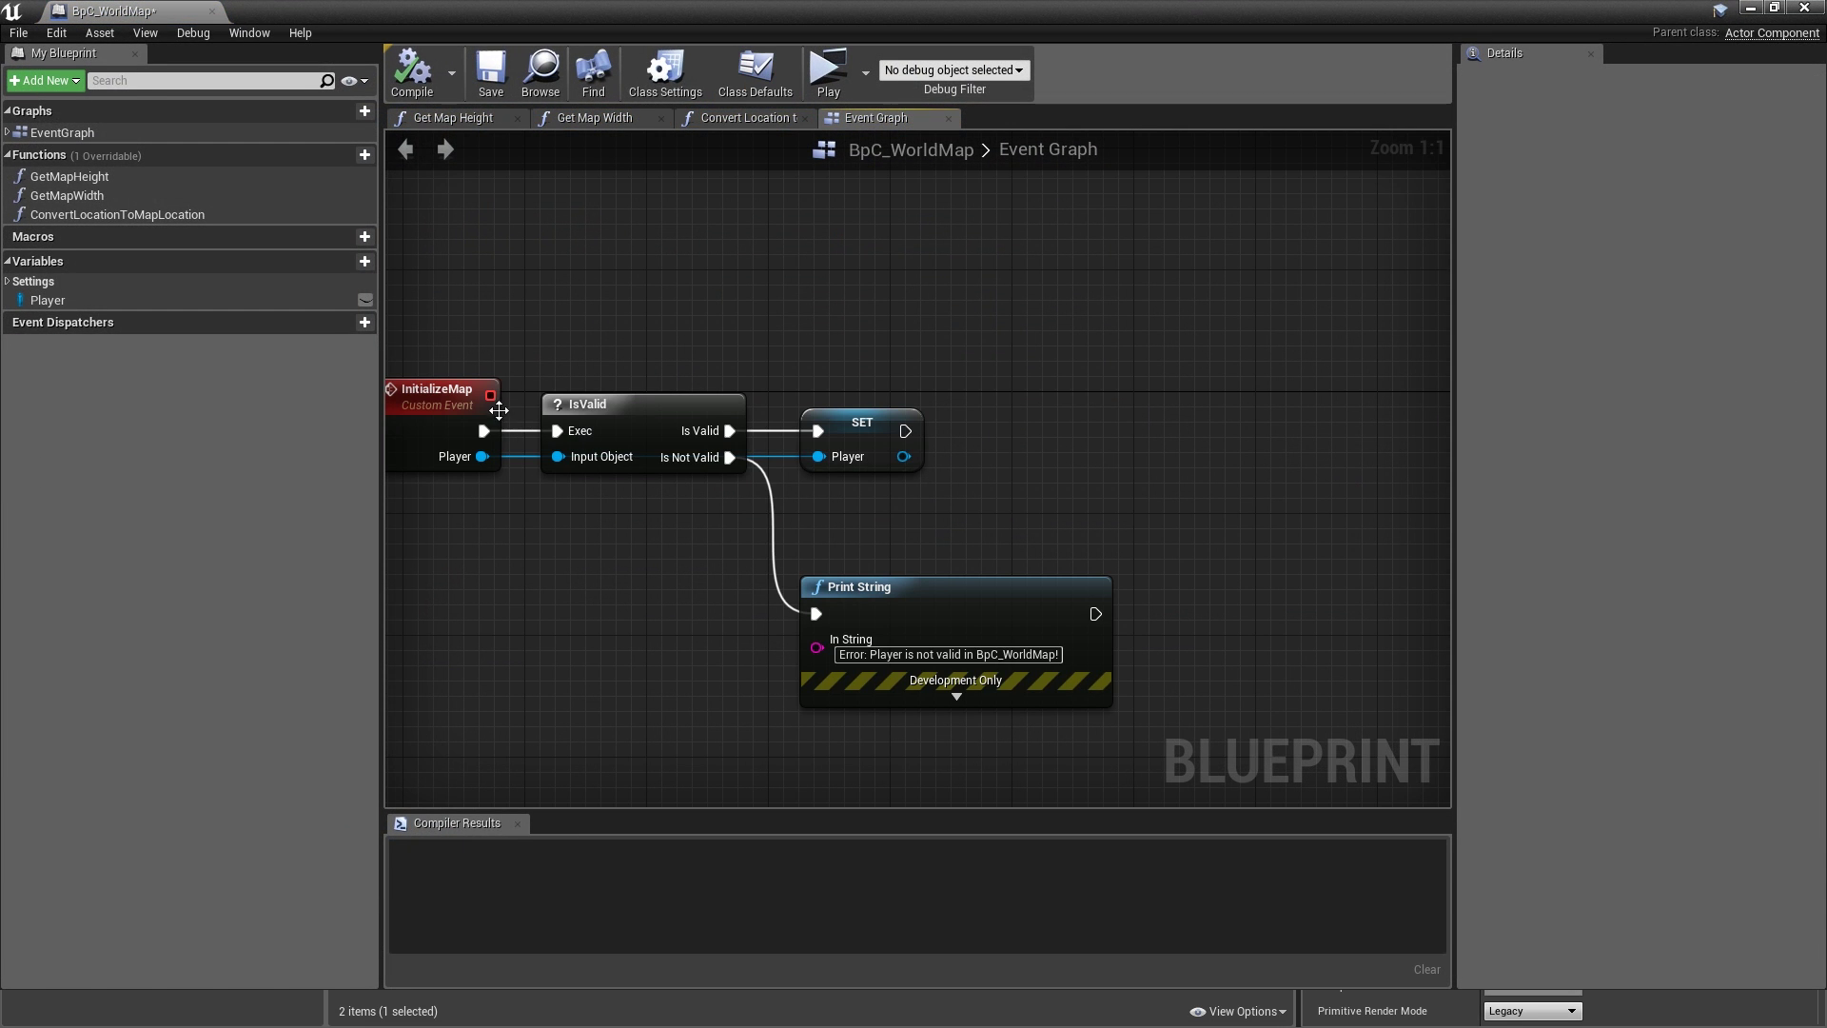
- Add a Create Widget node with the class W_Main, executed after the Set Player node of InitializeMap
drag(903, 430, 1003, 432)
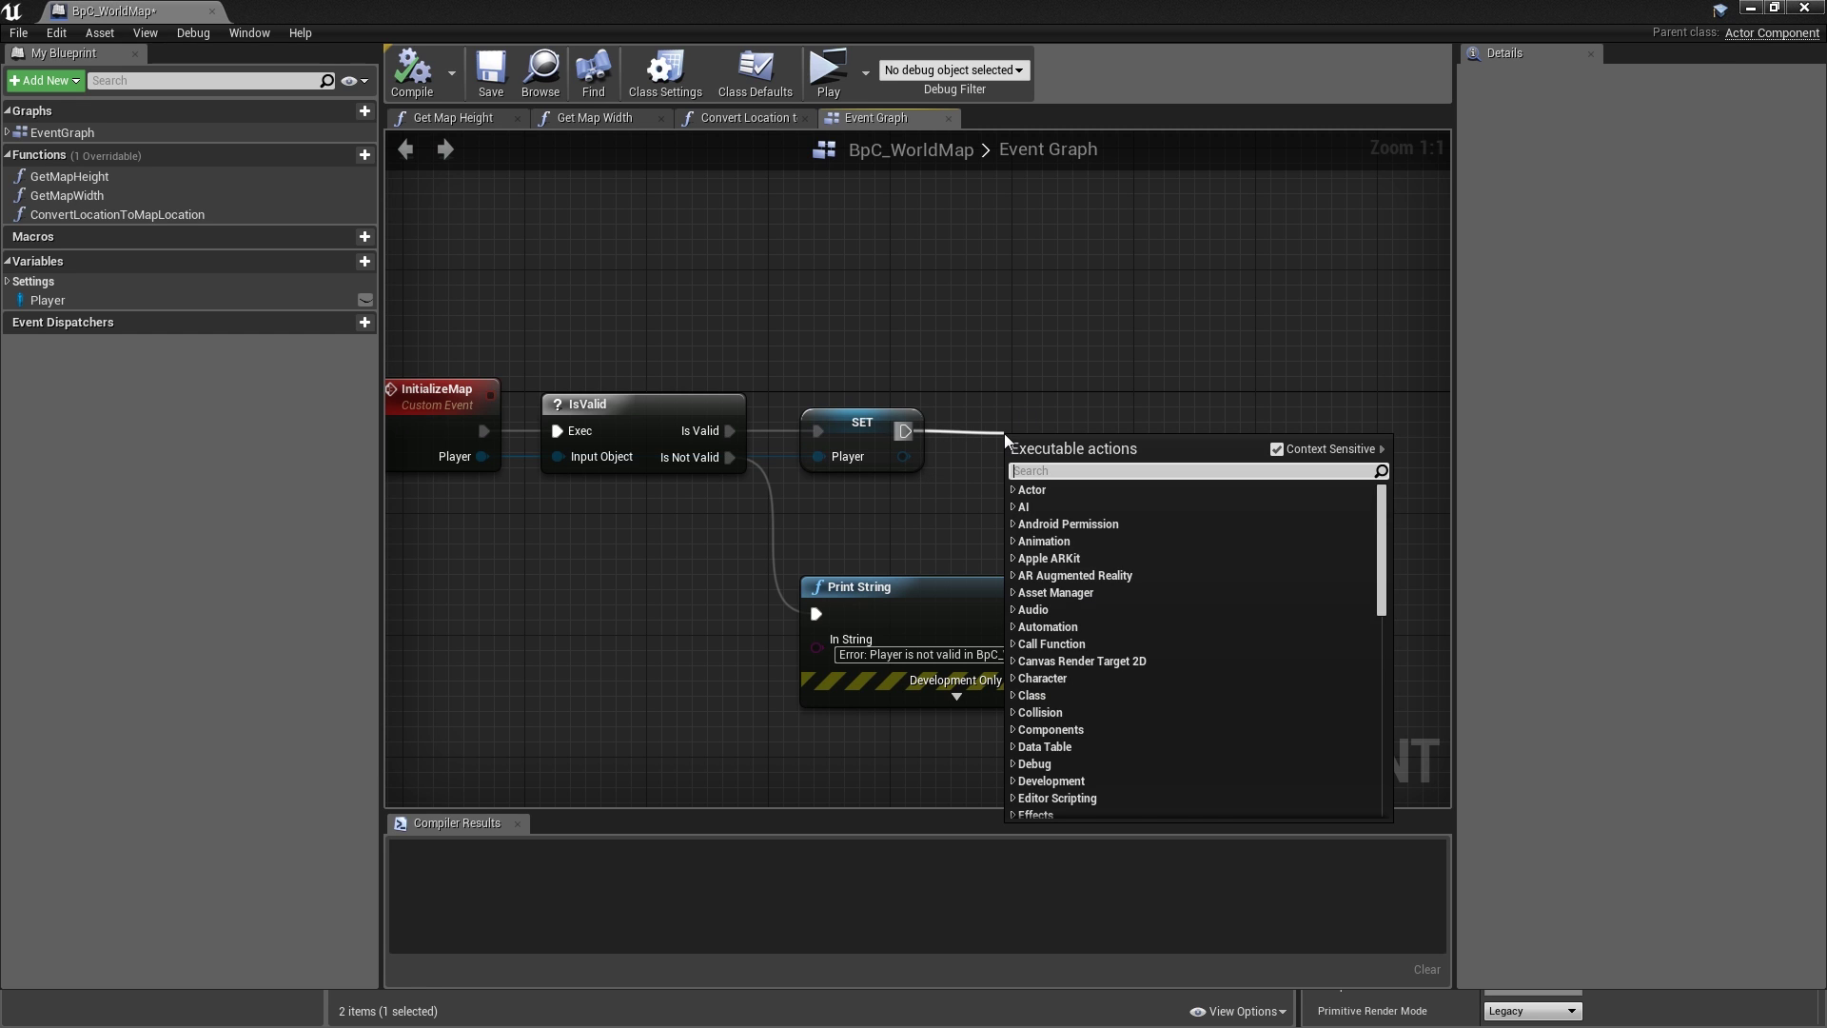
text(create w)
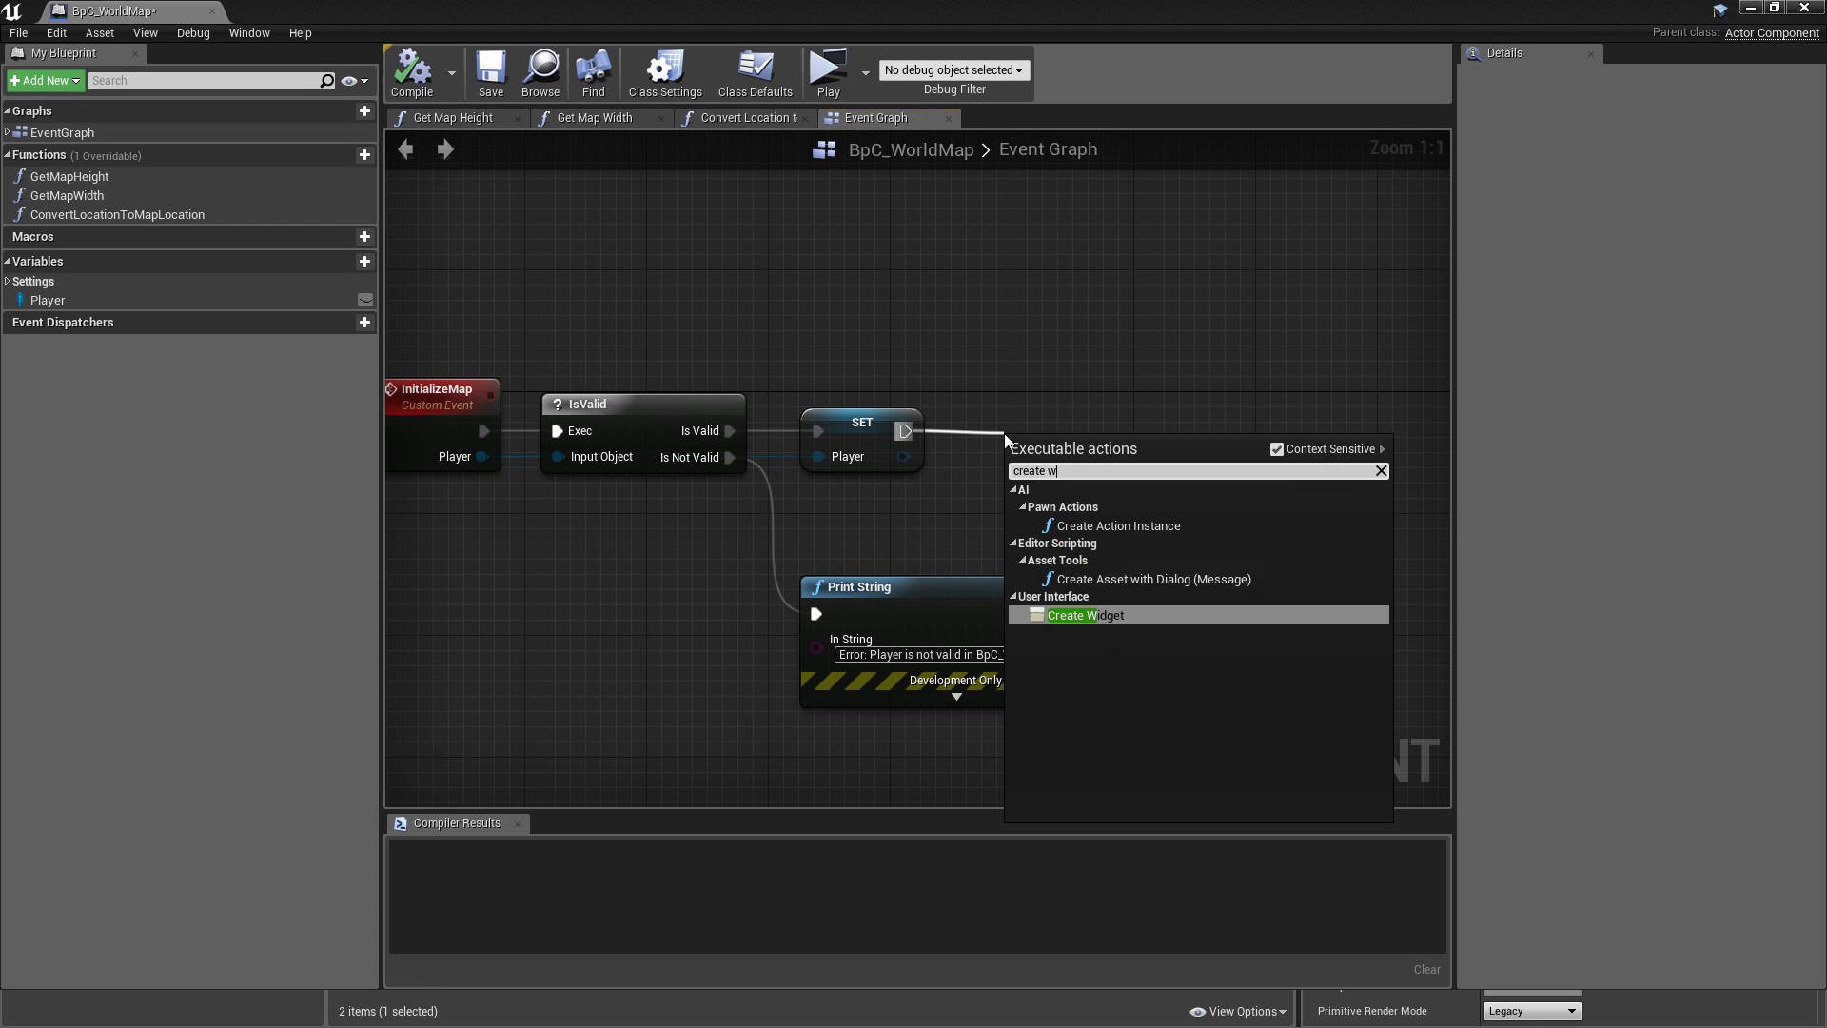
key(Return)
click(1087, 503)
click(1139, 583)
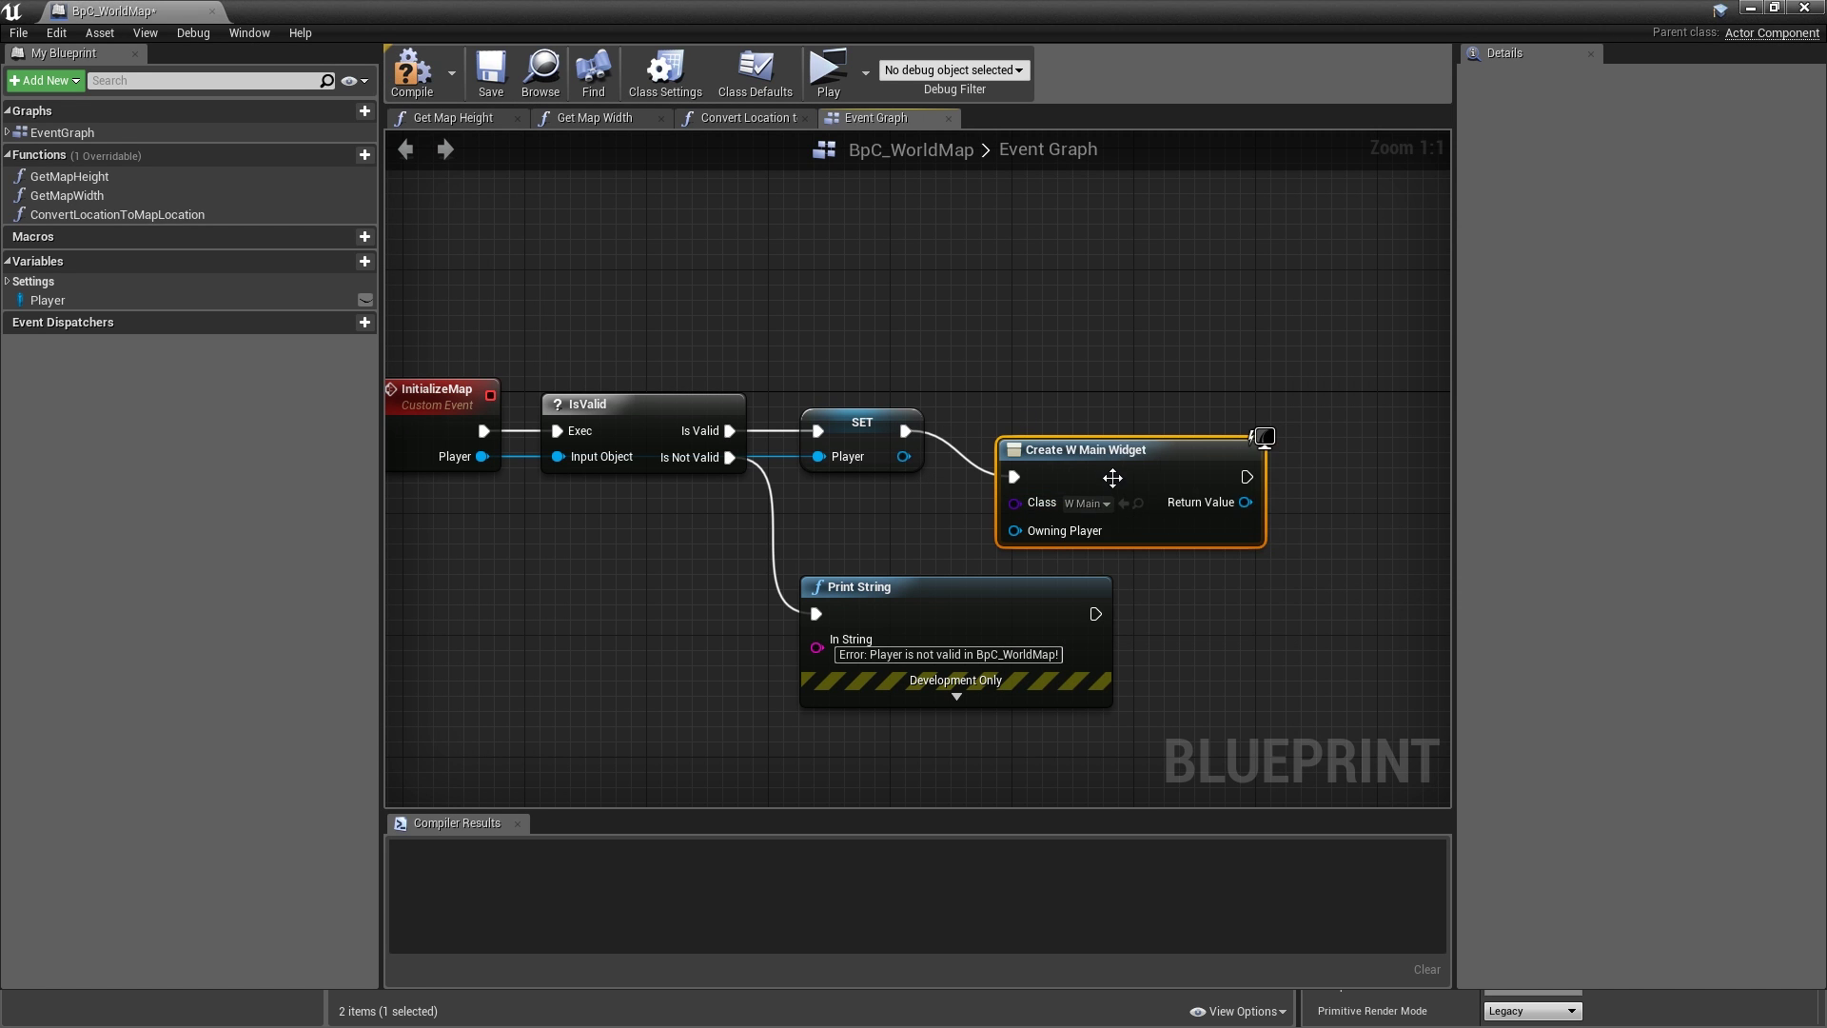
- Promote the Create W Main Widget return value to a variable named MainReference, set right after the widget is created
drag(1112, 477, 1082, 431)
right_drag(1082, 432, 821, 411)
drag(955, 435, 1052, 419)
click(1160, 495)
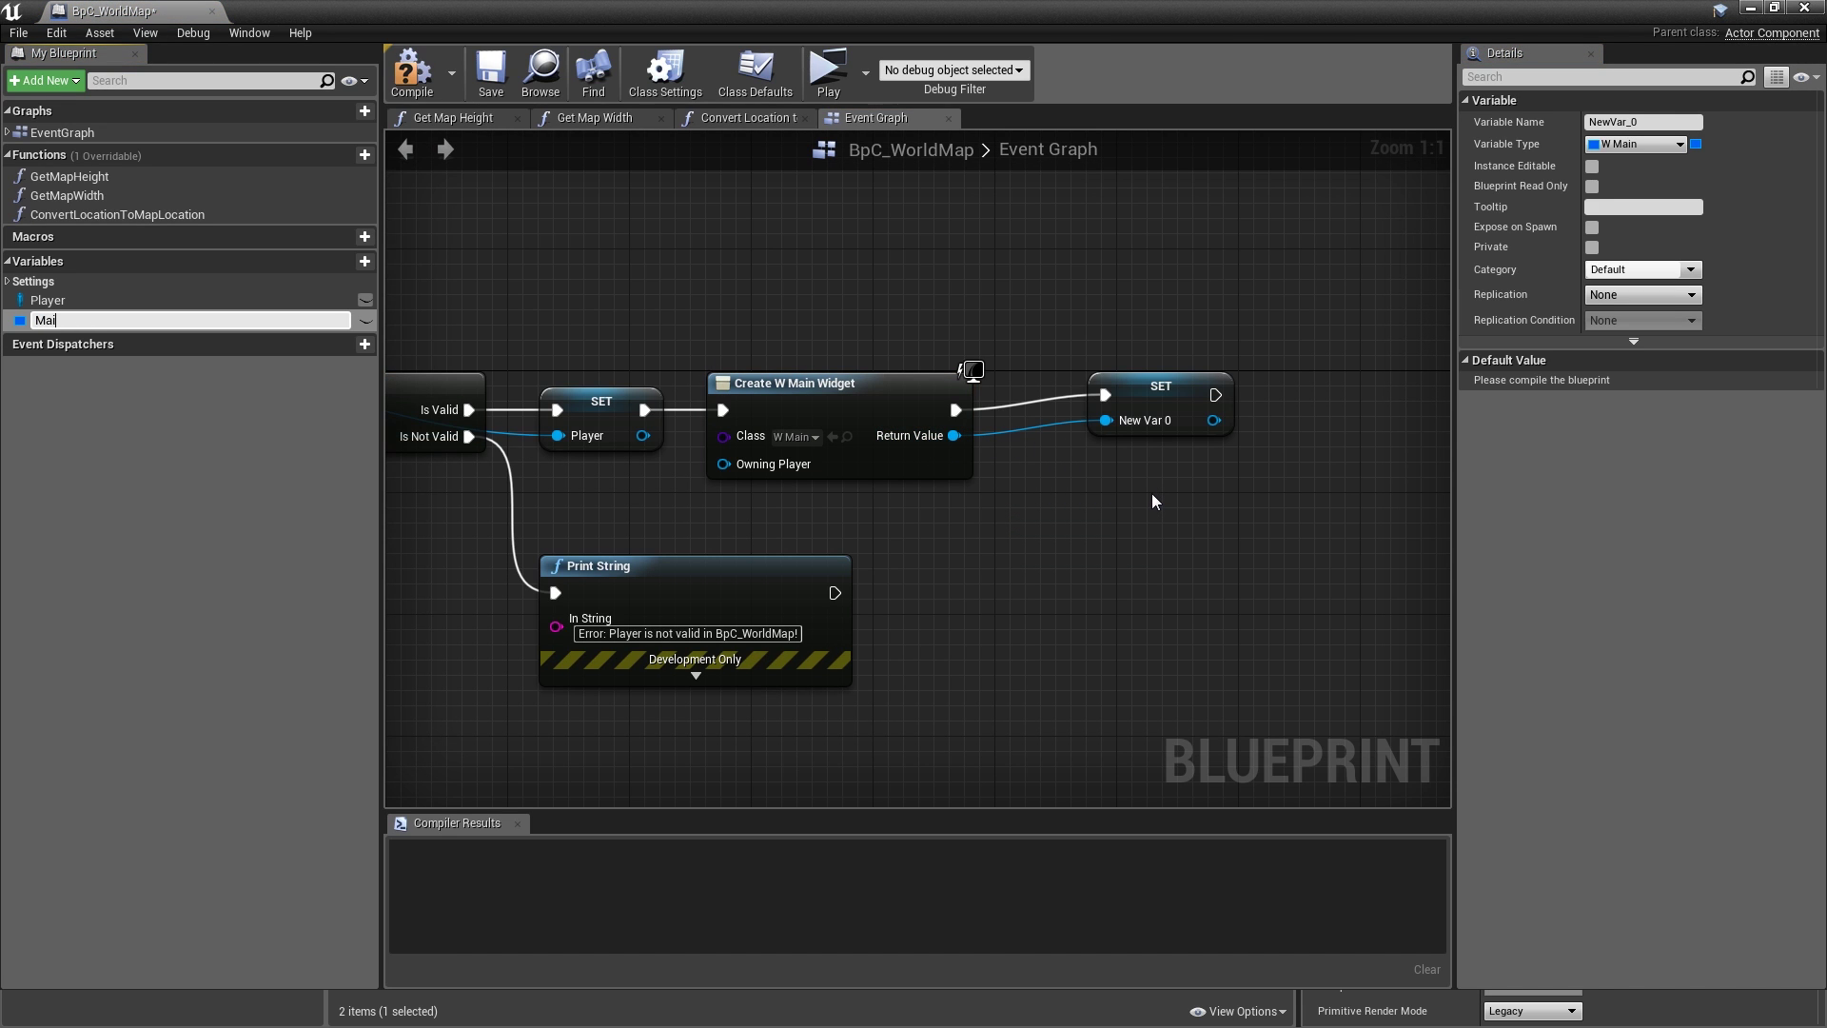
text(ce)
key(Return)
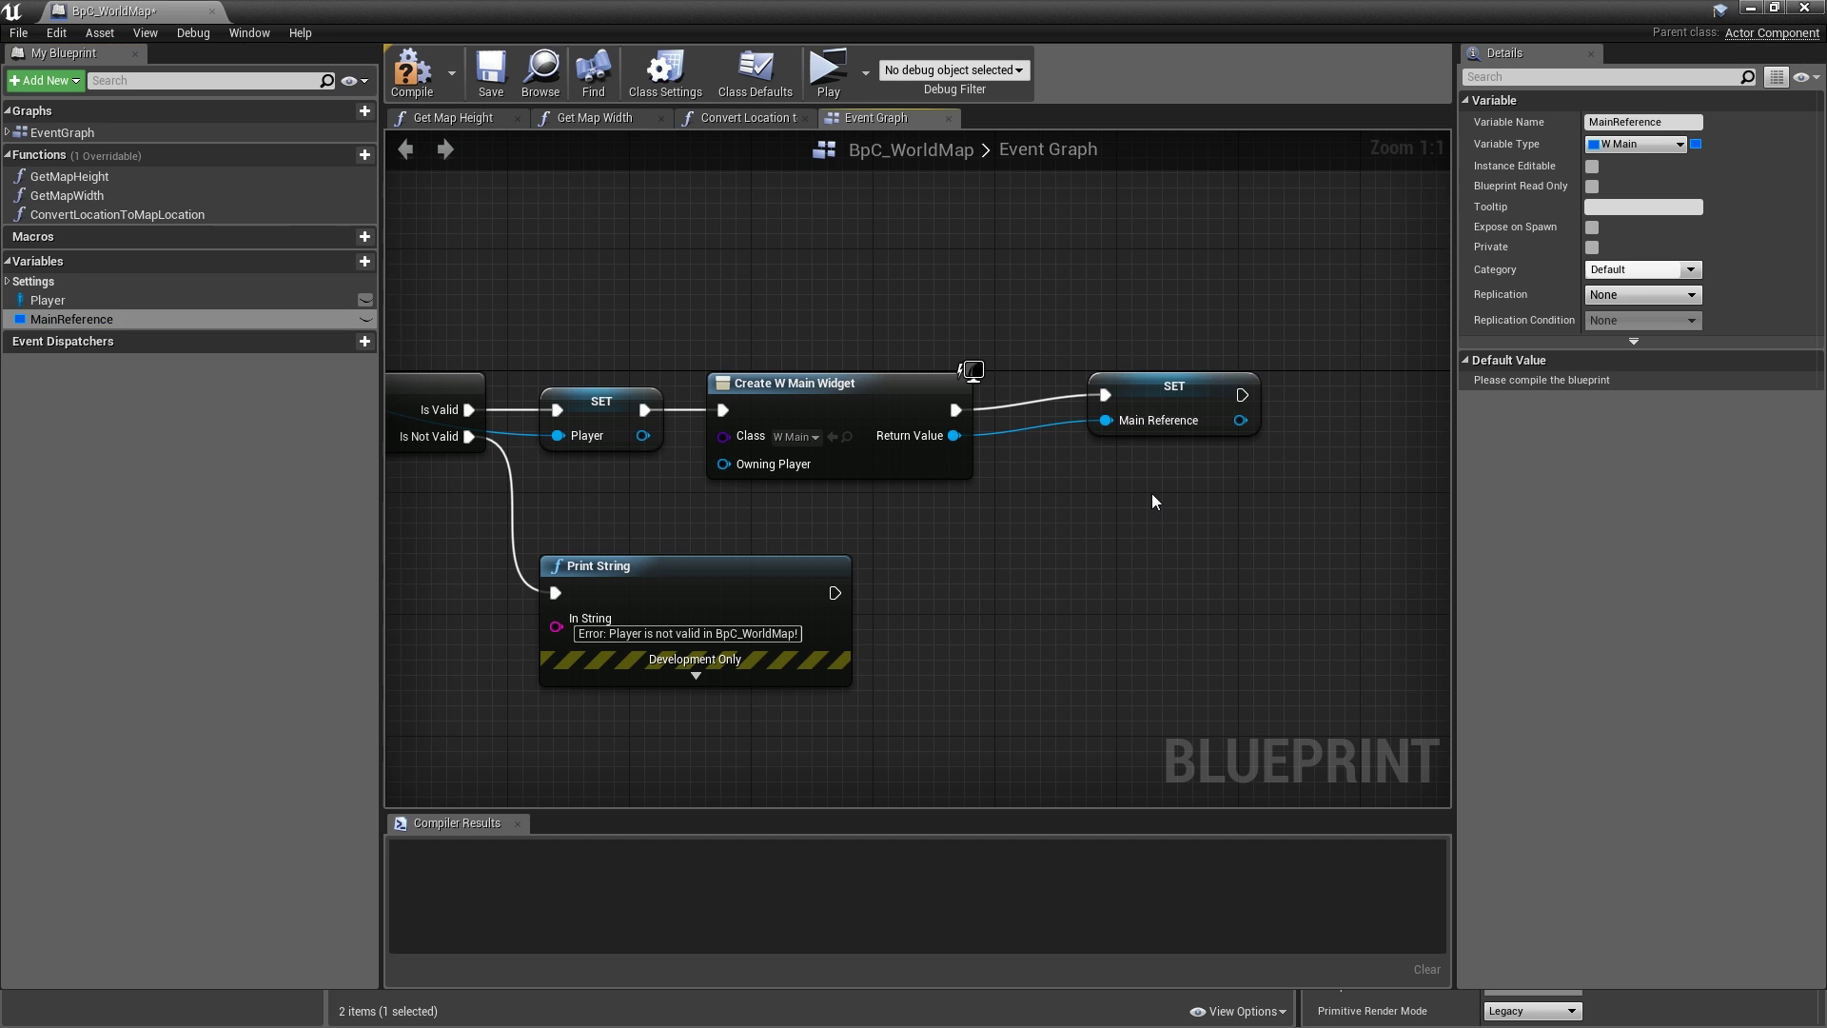
- Add a Get WorldMap node fed by the output of the Set Main Reference node
right_drag(1151, 502, 957, 465)
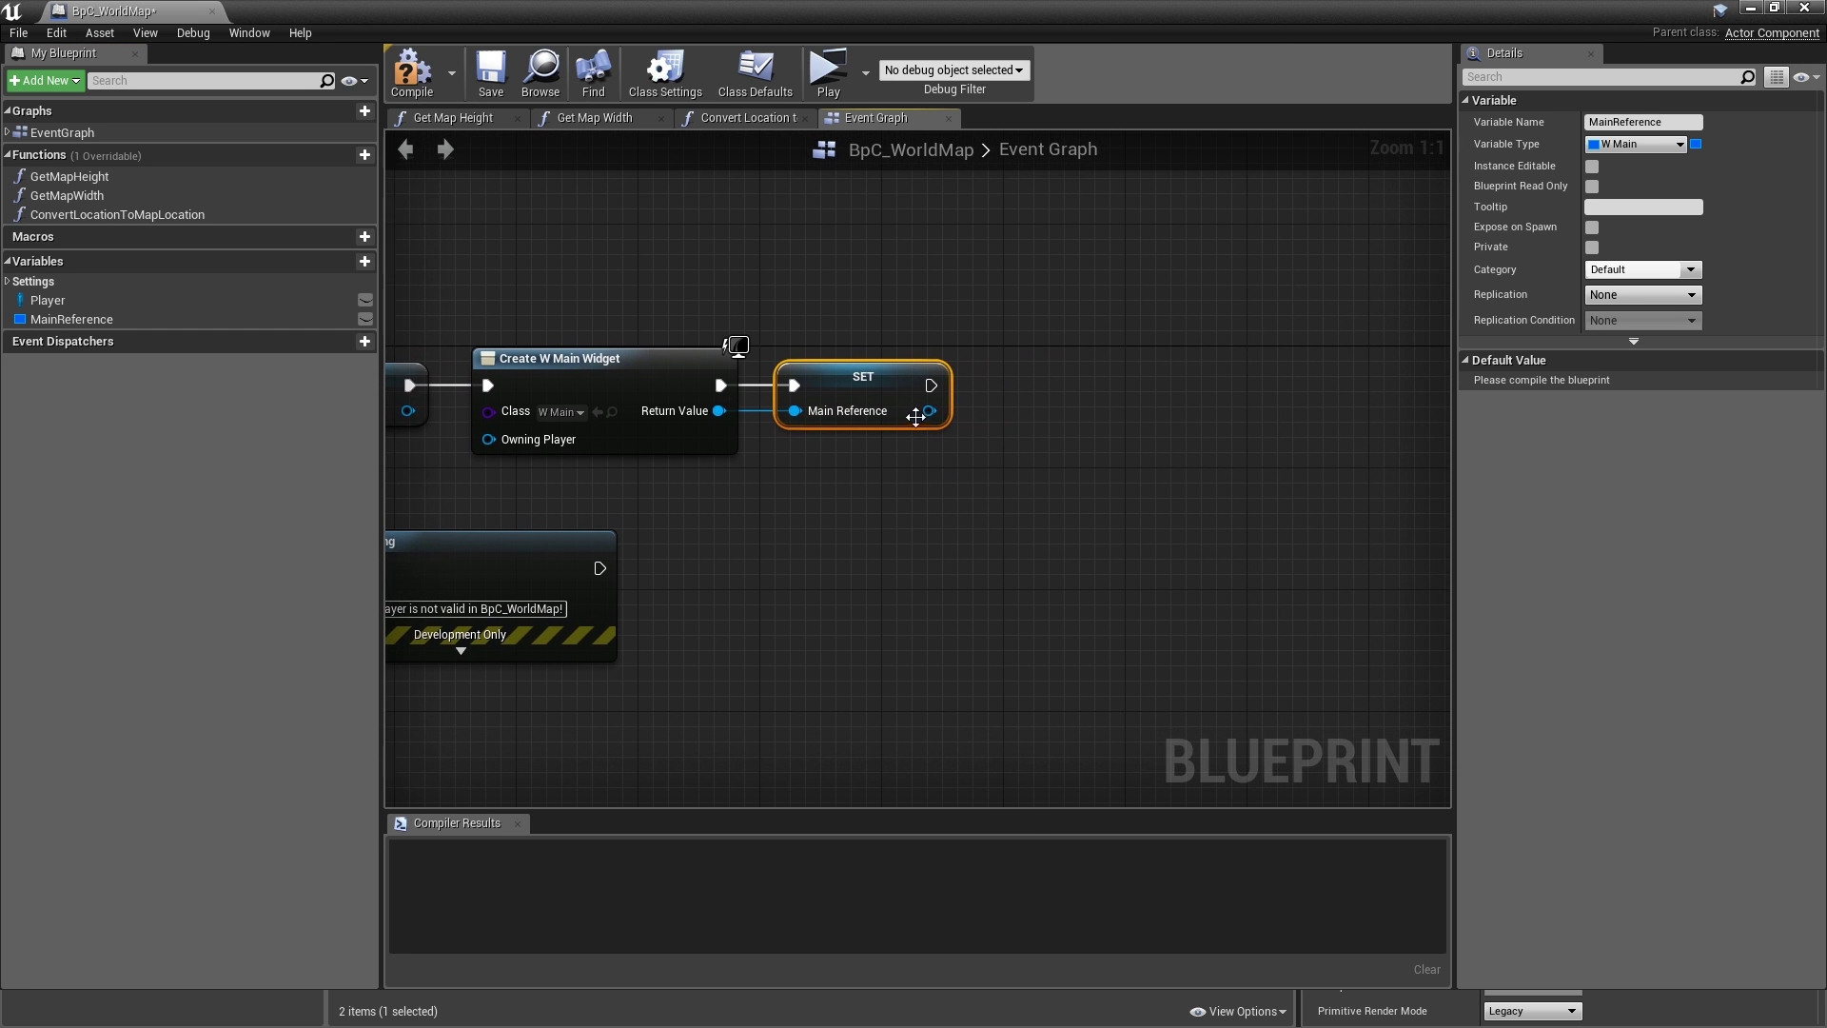
drag(928, 411, 988, 457)
text(worldmap)
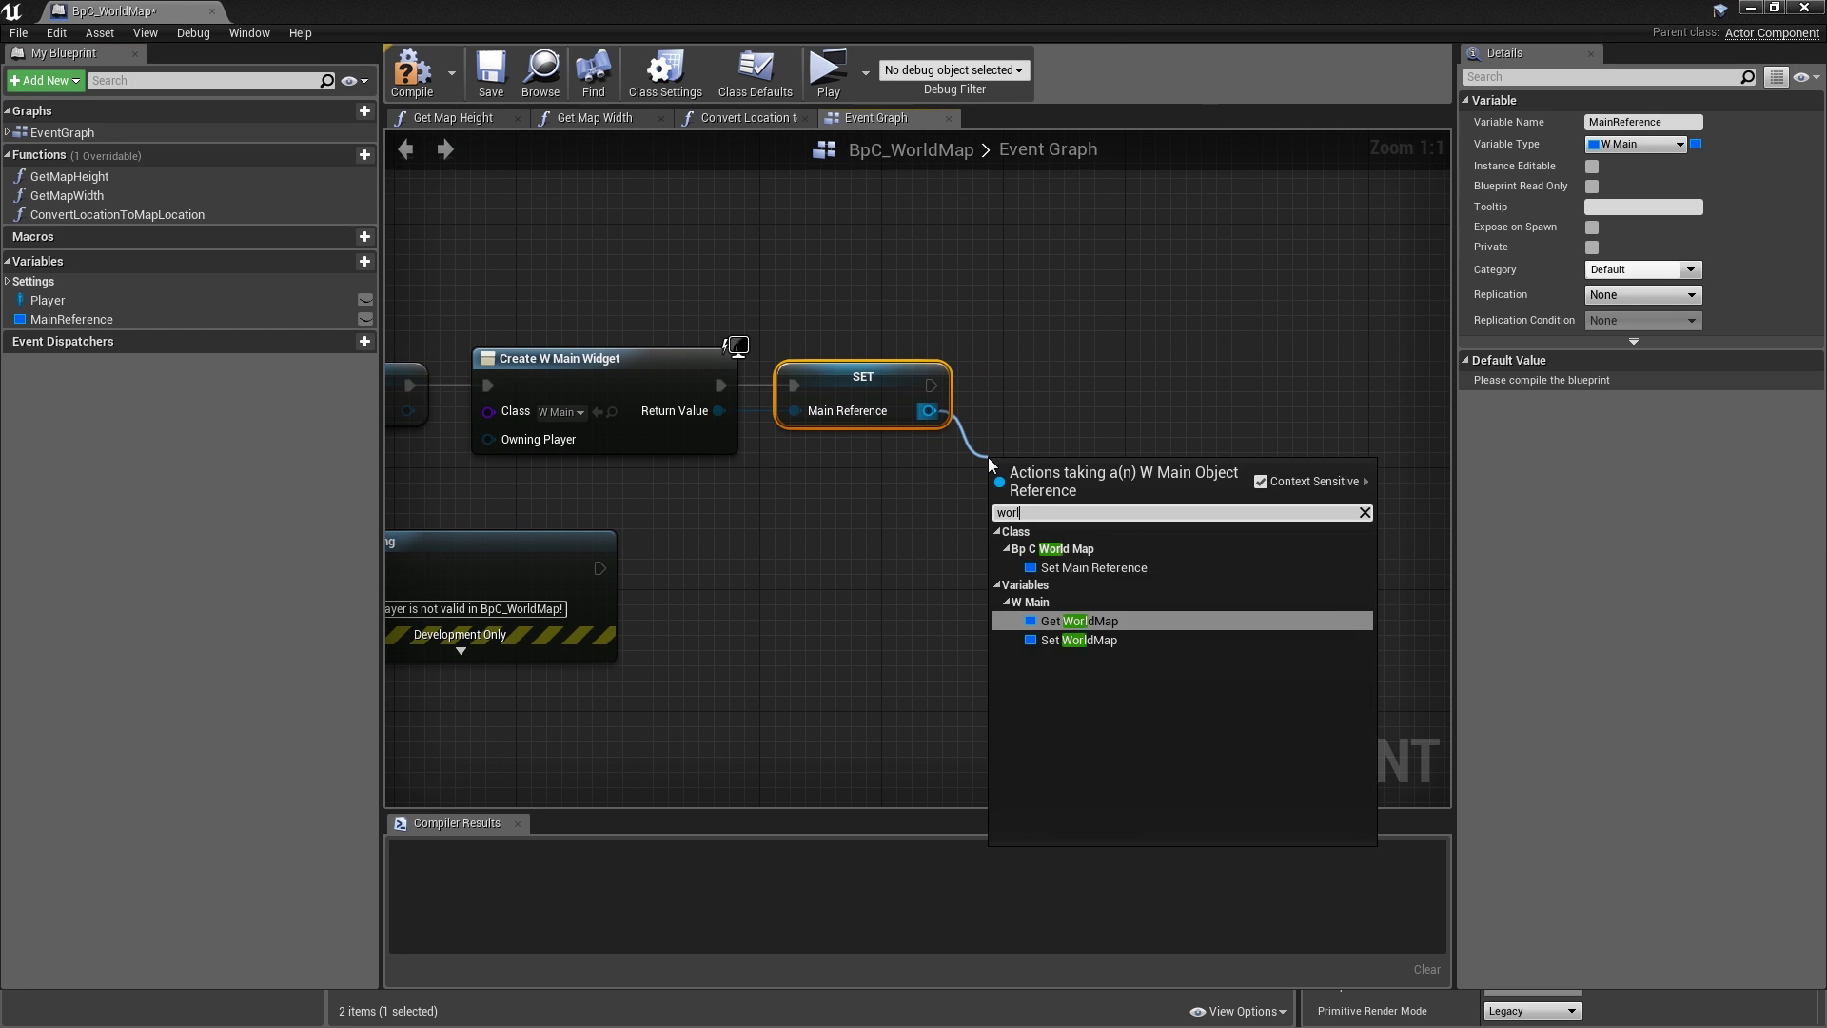
key(Return)
right_drag(990, 464, 815, 487)
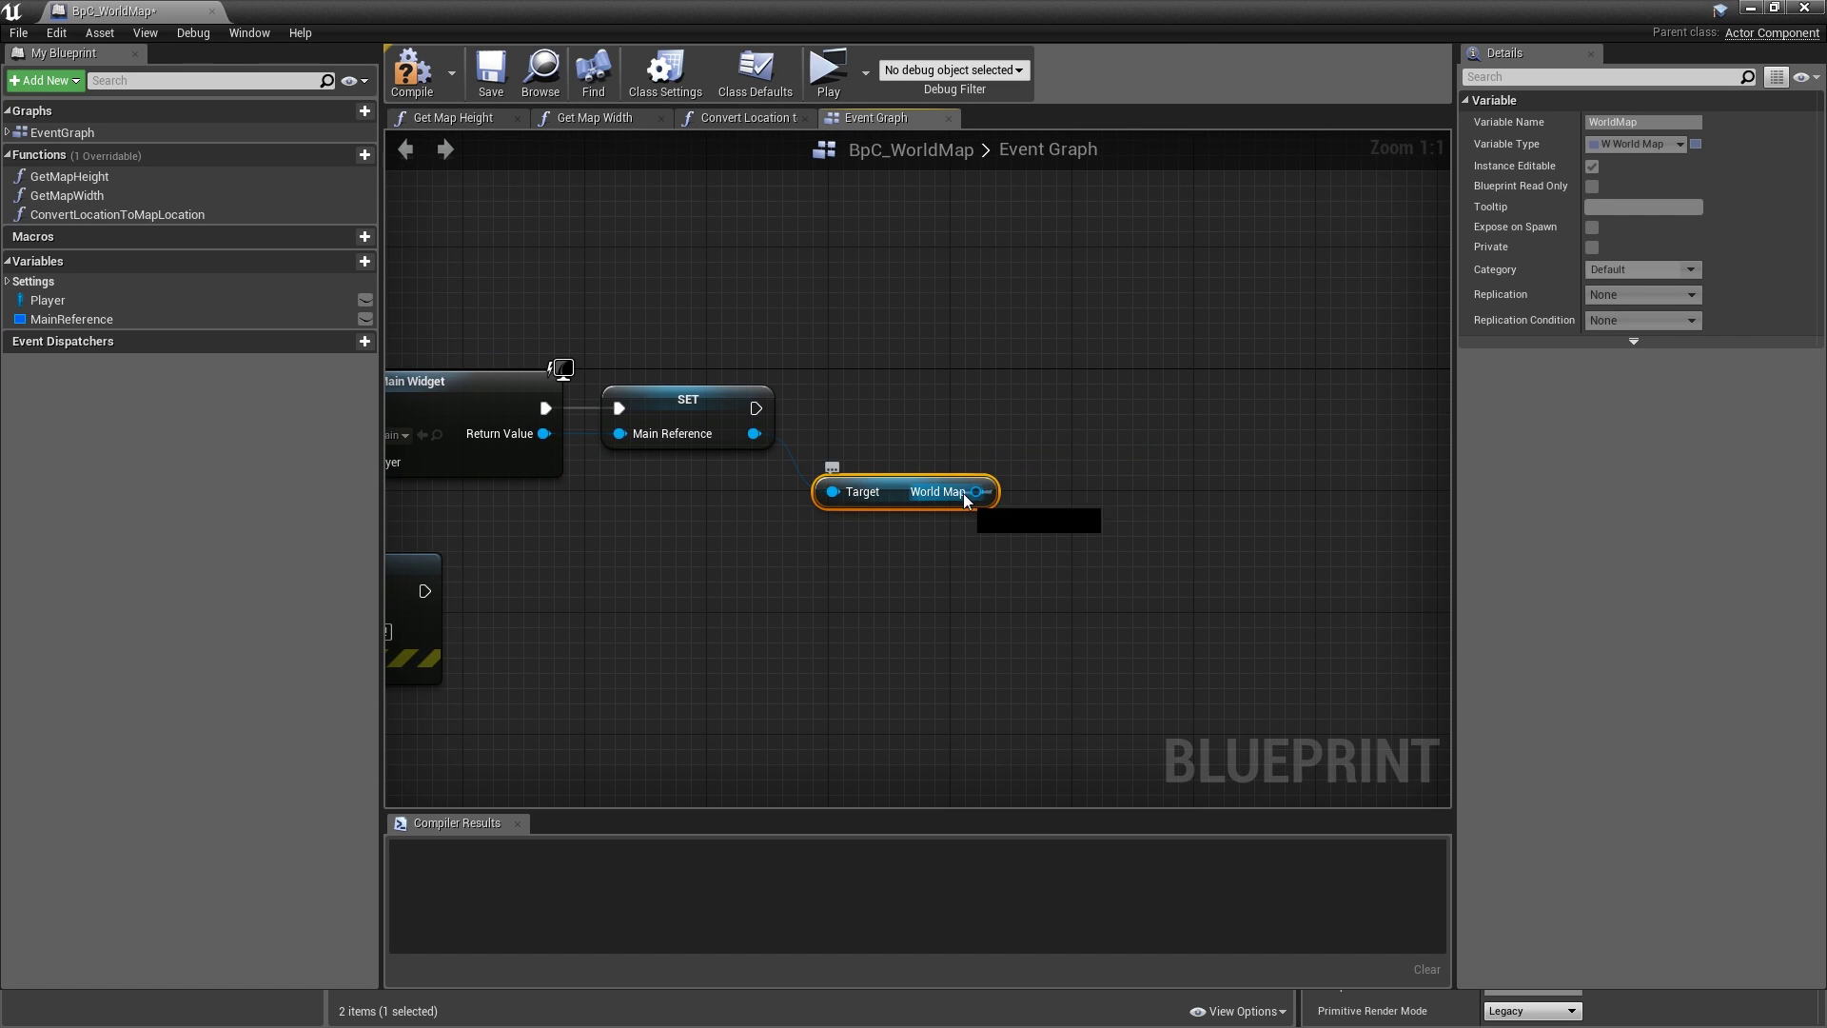
- Promote the World Map output to a variable named MapReference and execute its Set node after Set Main Reference
drag(977, 491, 1037, 445)
click(1150, 517)
text(W)
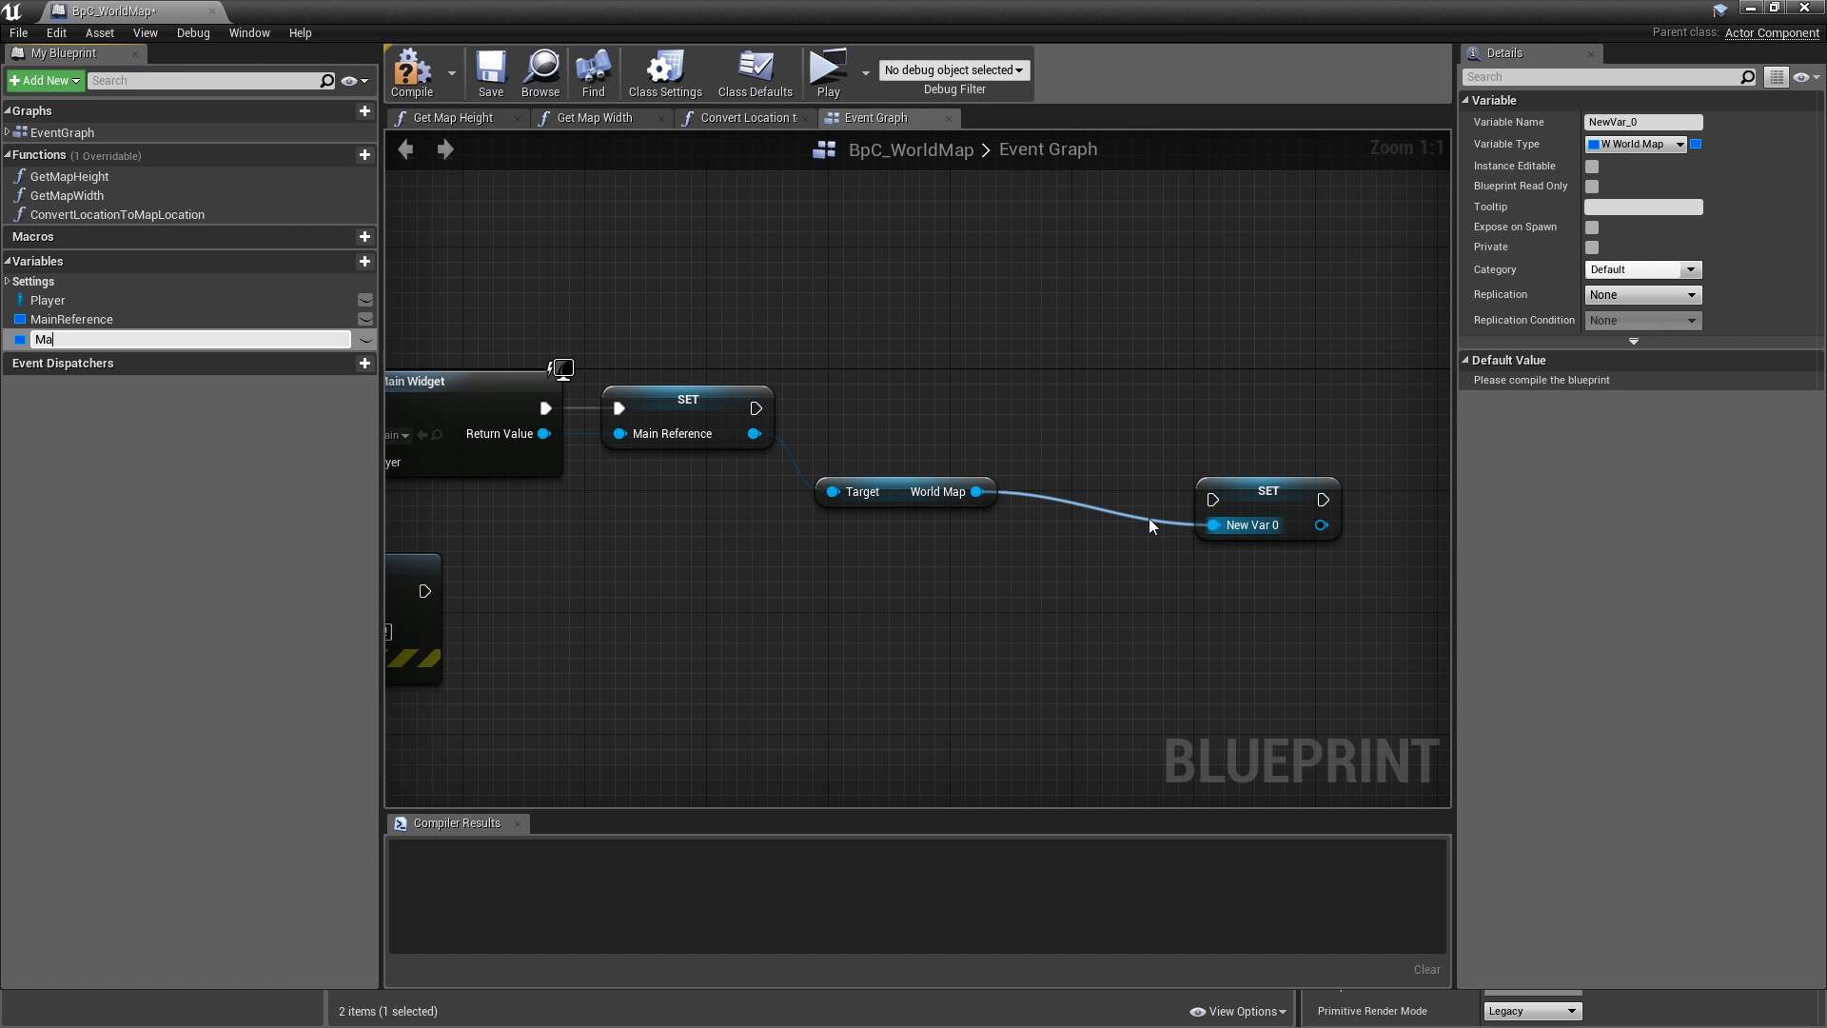
text(apReference)
key(Return)
drag(755, 408, 1119, 415)
- Call Initialize on the Map Reference after its Set node, supplying a reference to self as the Map input
right_drag(1119, 415, 938, 419)
drag(1010, 439, 1093, 432)
text(init)
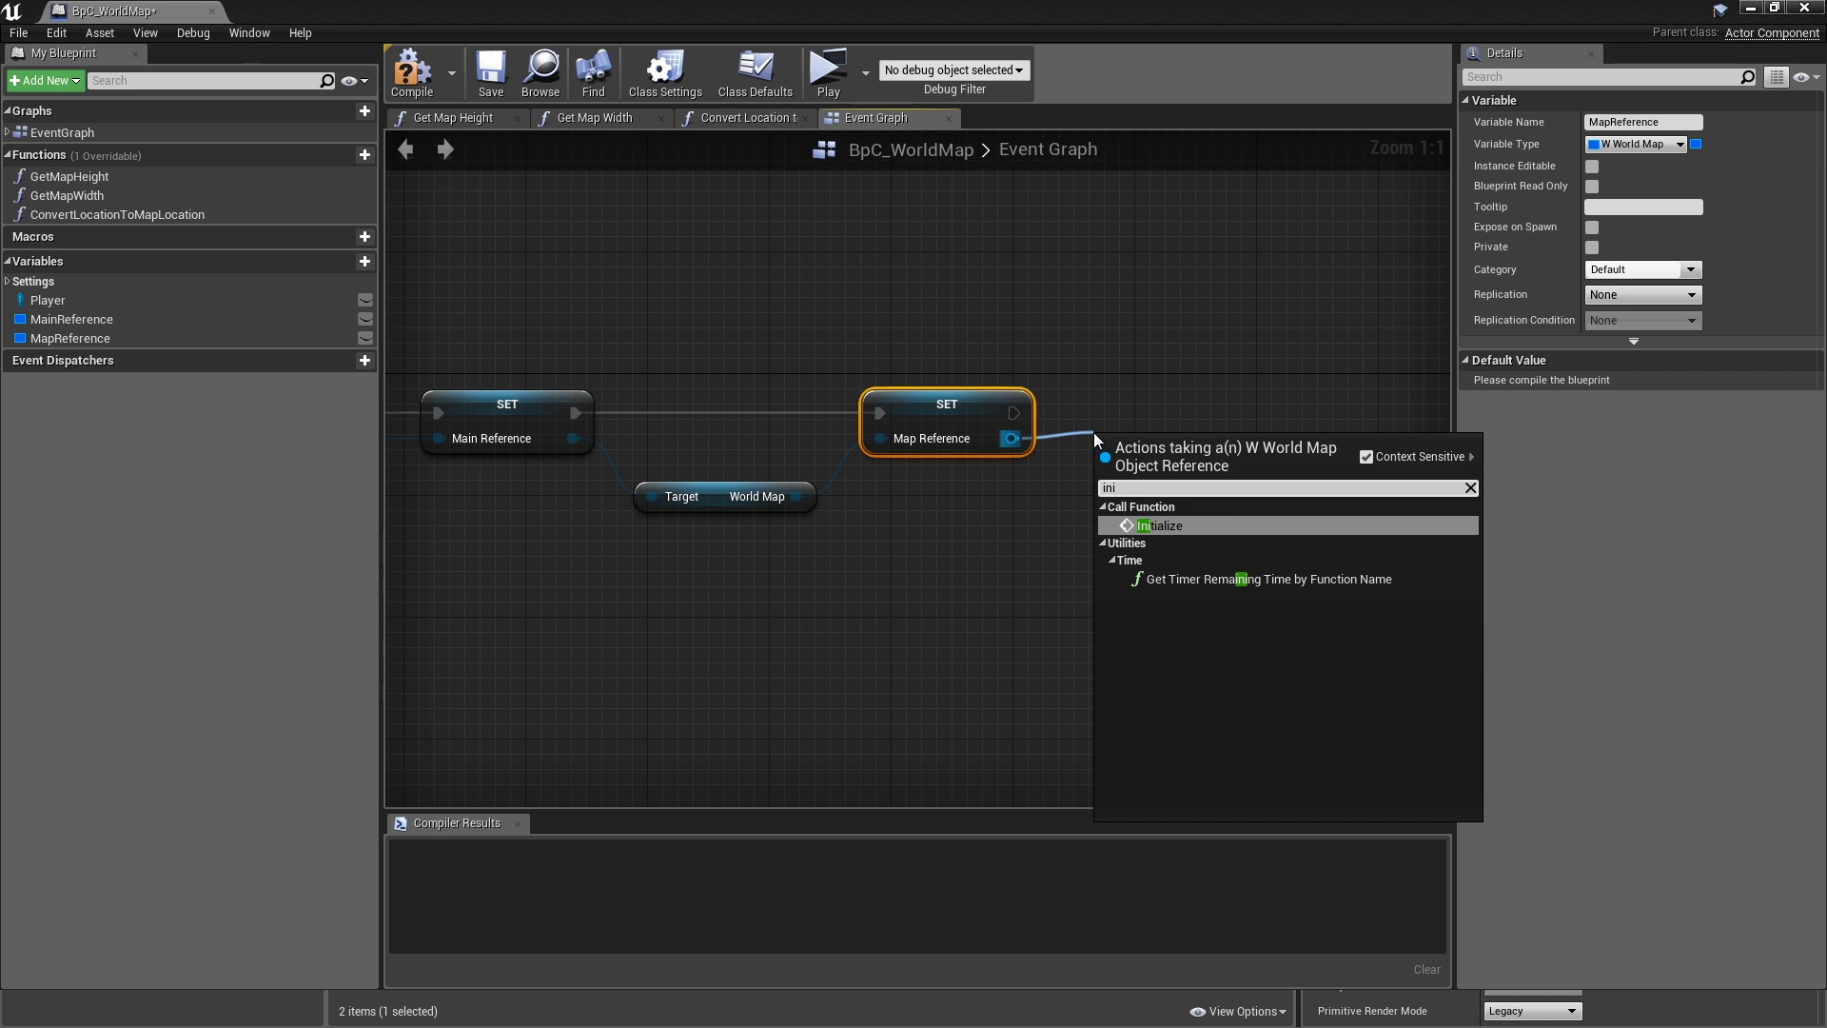
key(Return)
drag(1091, 462, 1020, 521)
text(sel)
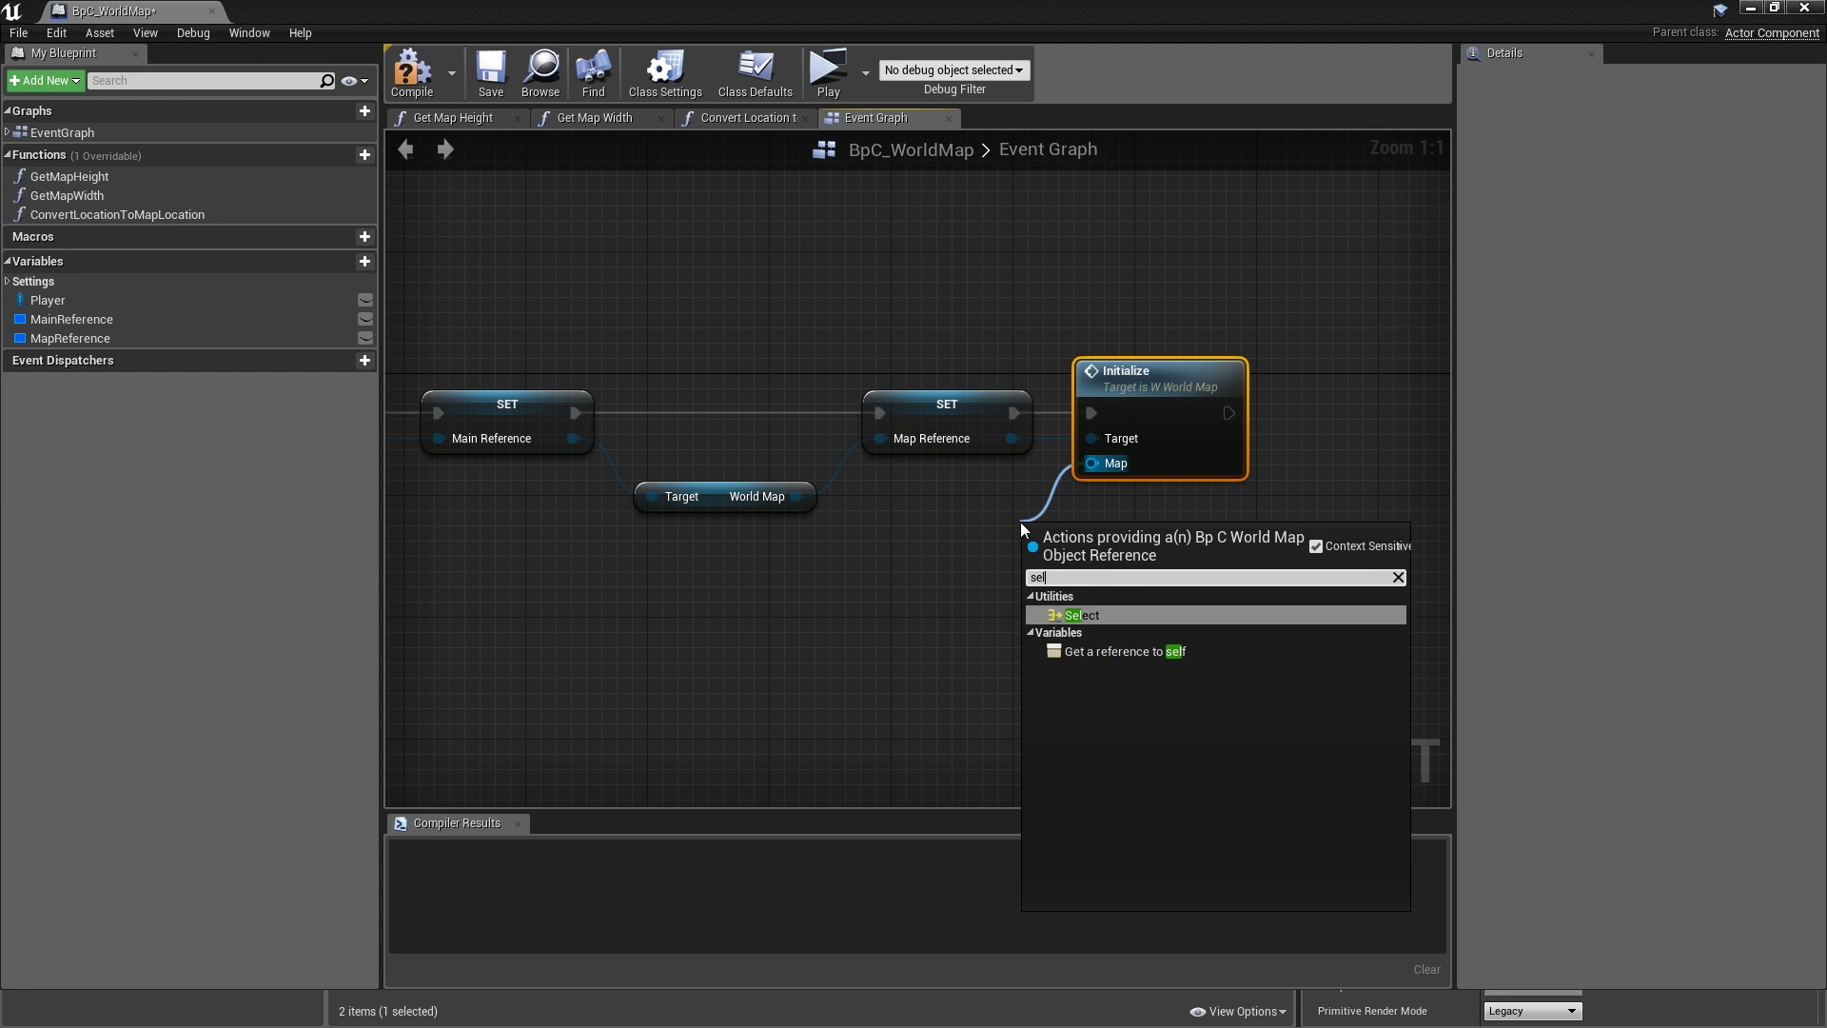
key(Return)
- Add a MainReference getter and call Add to Viewport on it after the Initialize node
right_drag(936, 502, 1123, 563)
scroll(605, 457, down, 1)
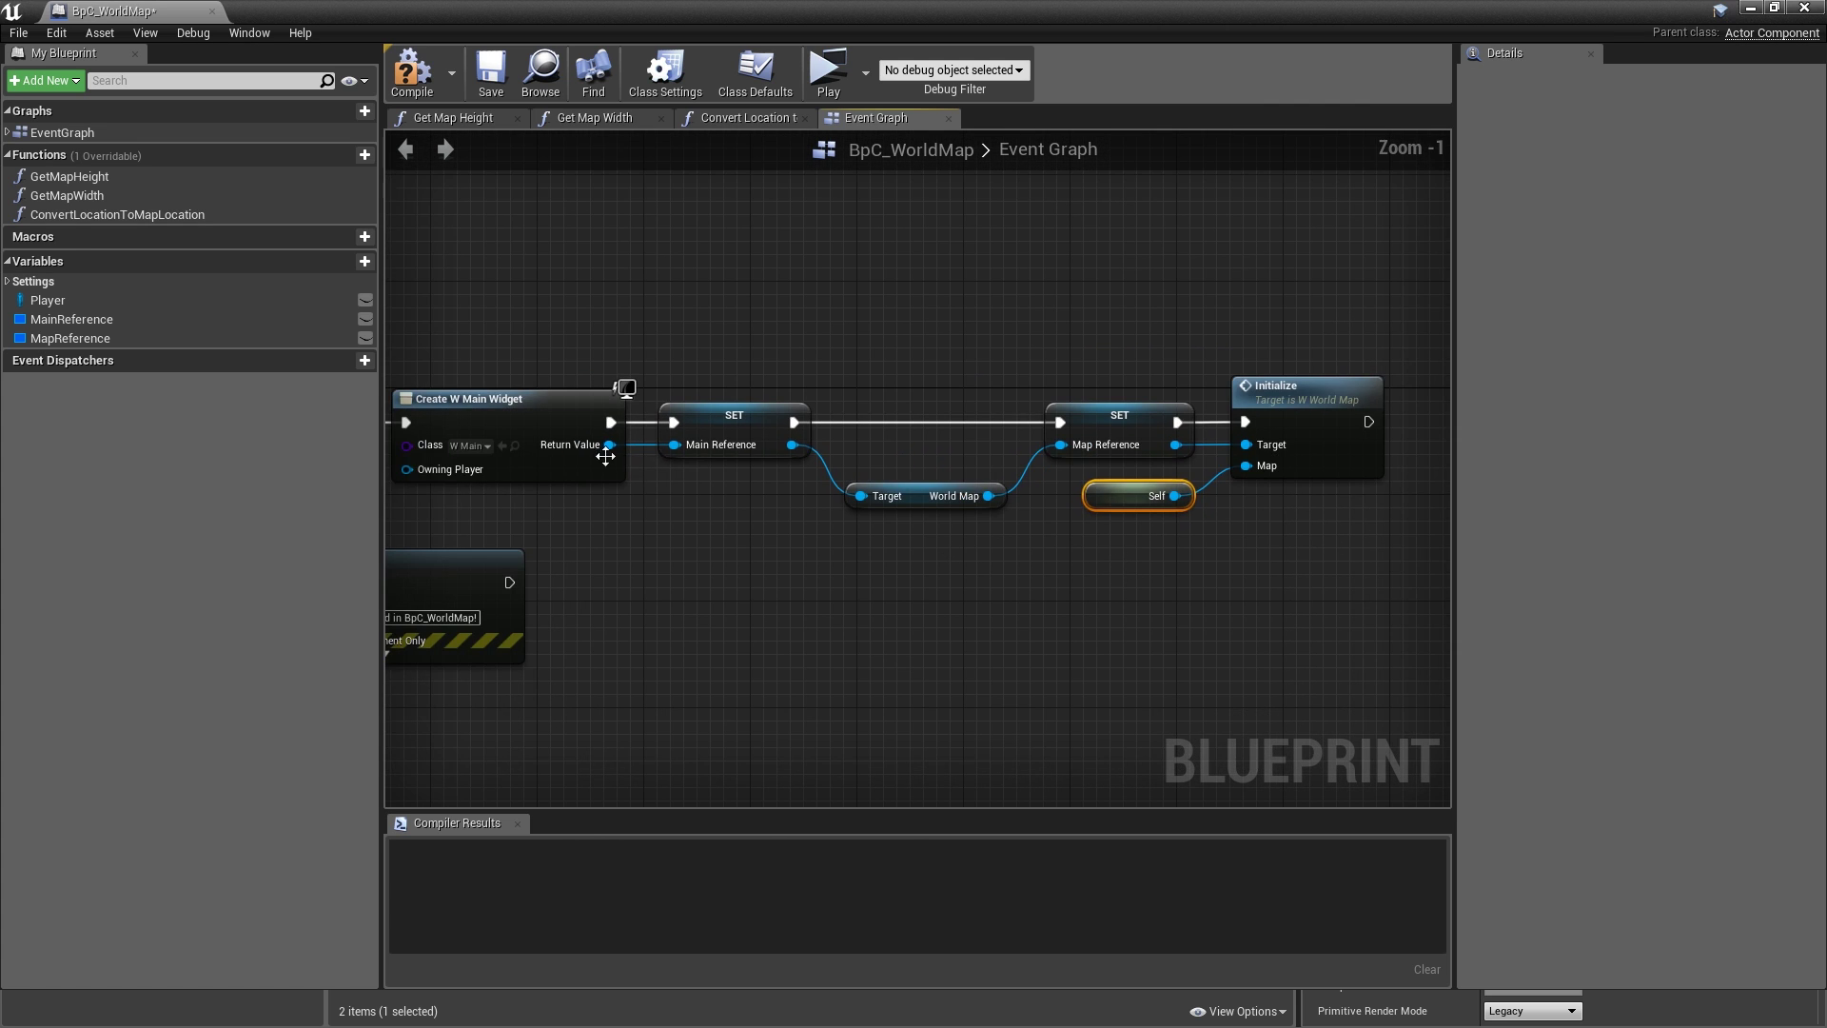
right_drag(604, 456, 514, 455)
ctrl+drag(71, 320, 1224, 466)
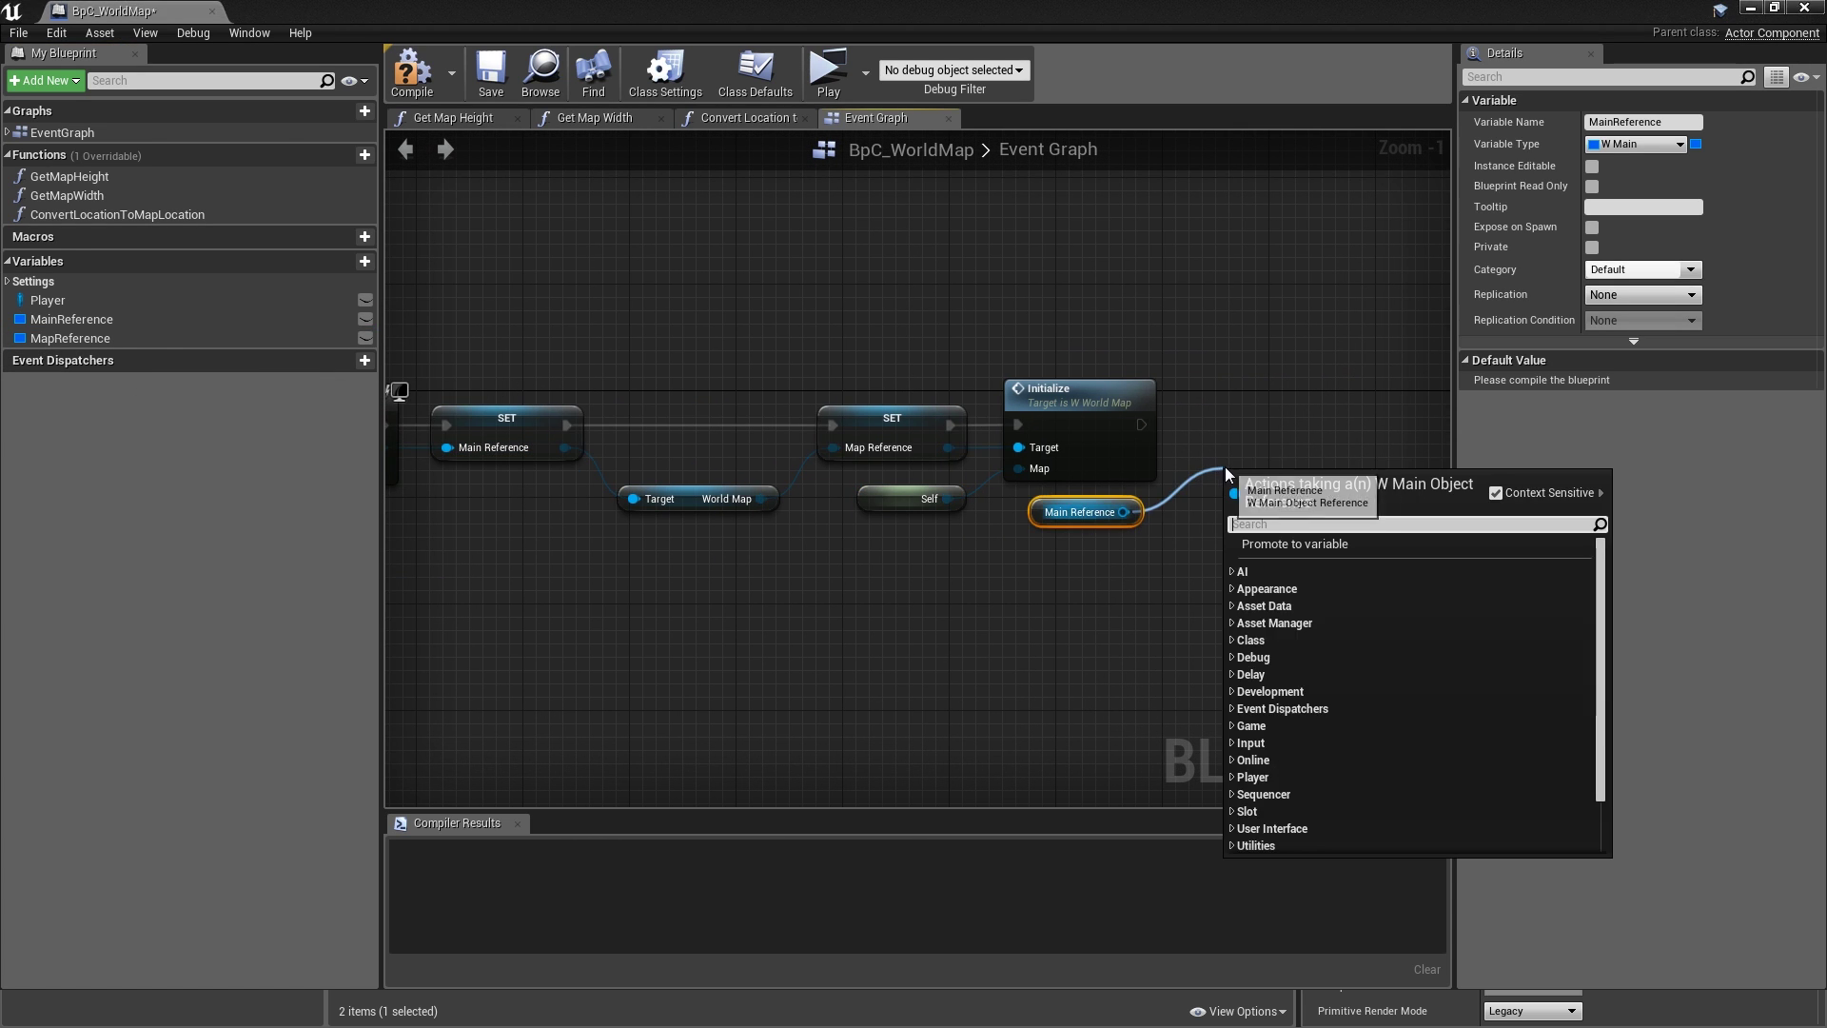
text(add to vi)
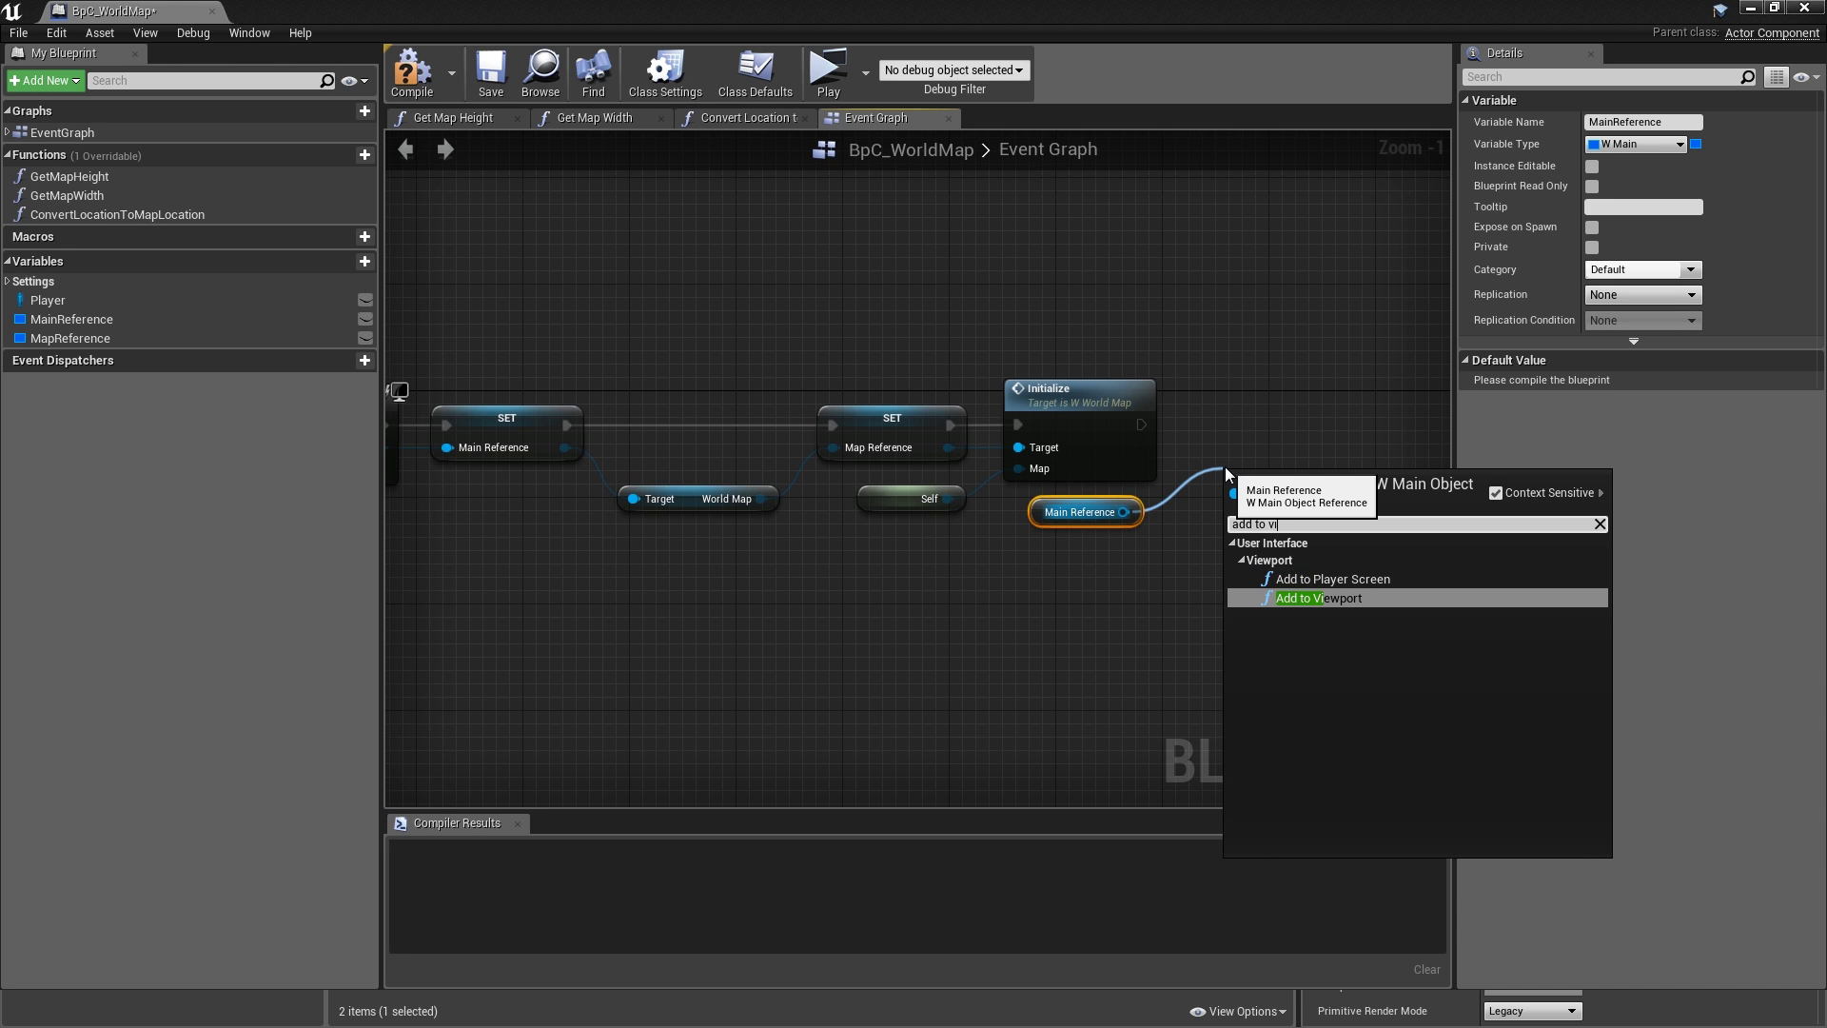
key(Return)
- Compile, save and close the BpC_WorldMap blueprint and play the level to test the map
click(438, 95)
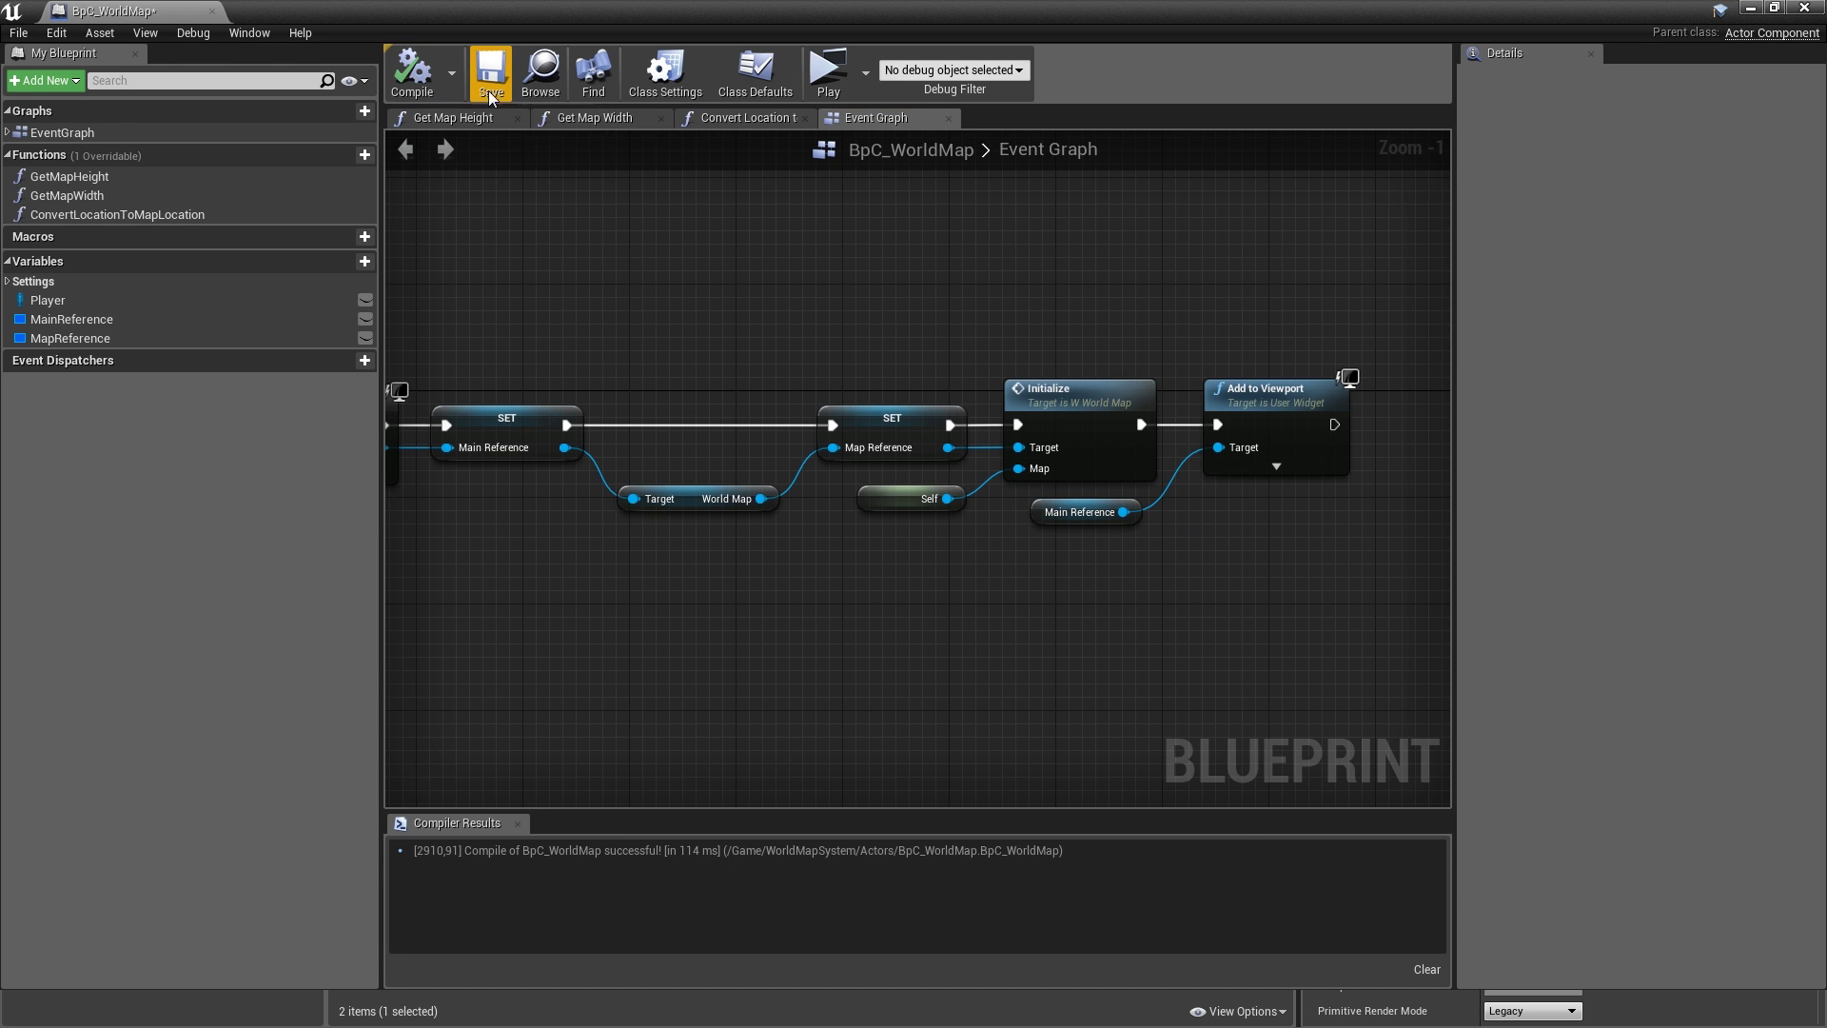
click(491, 89)
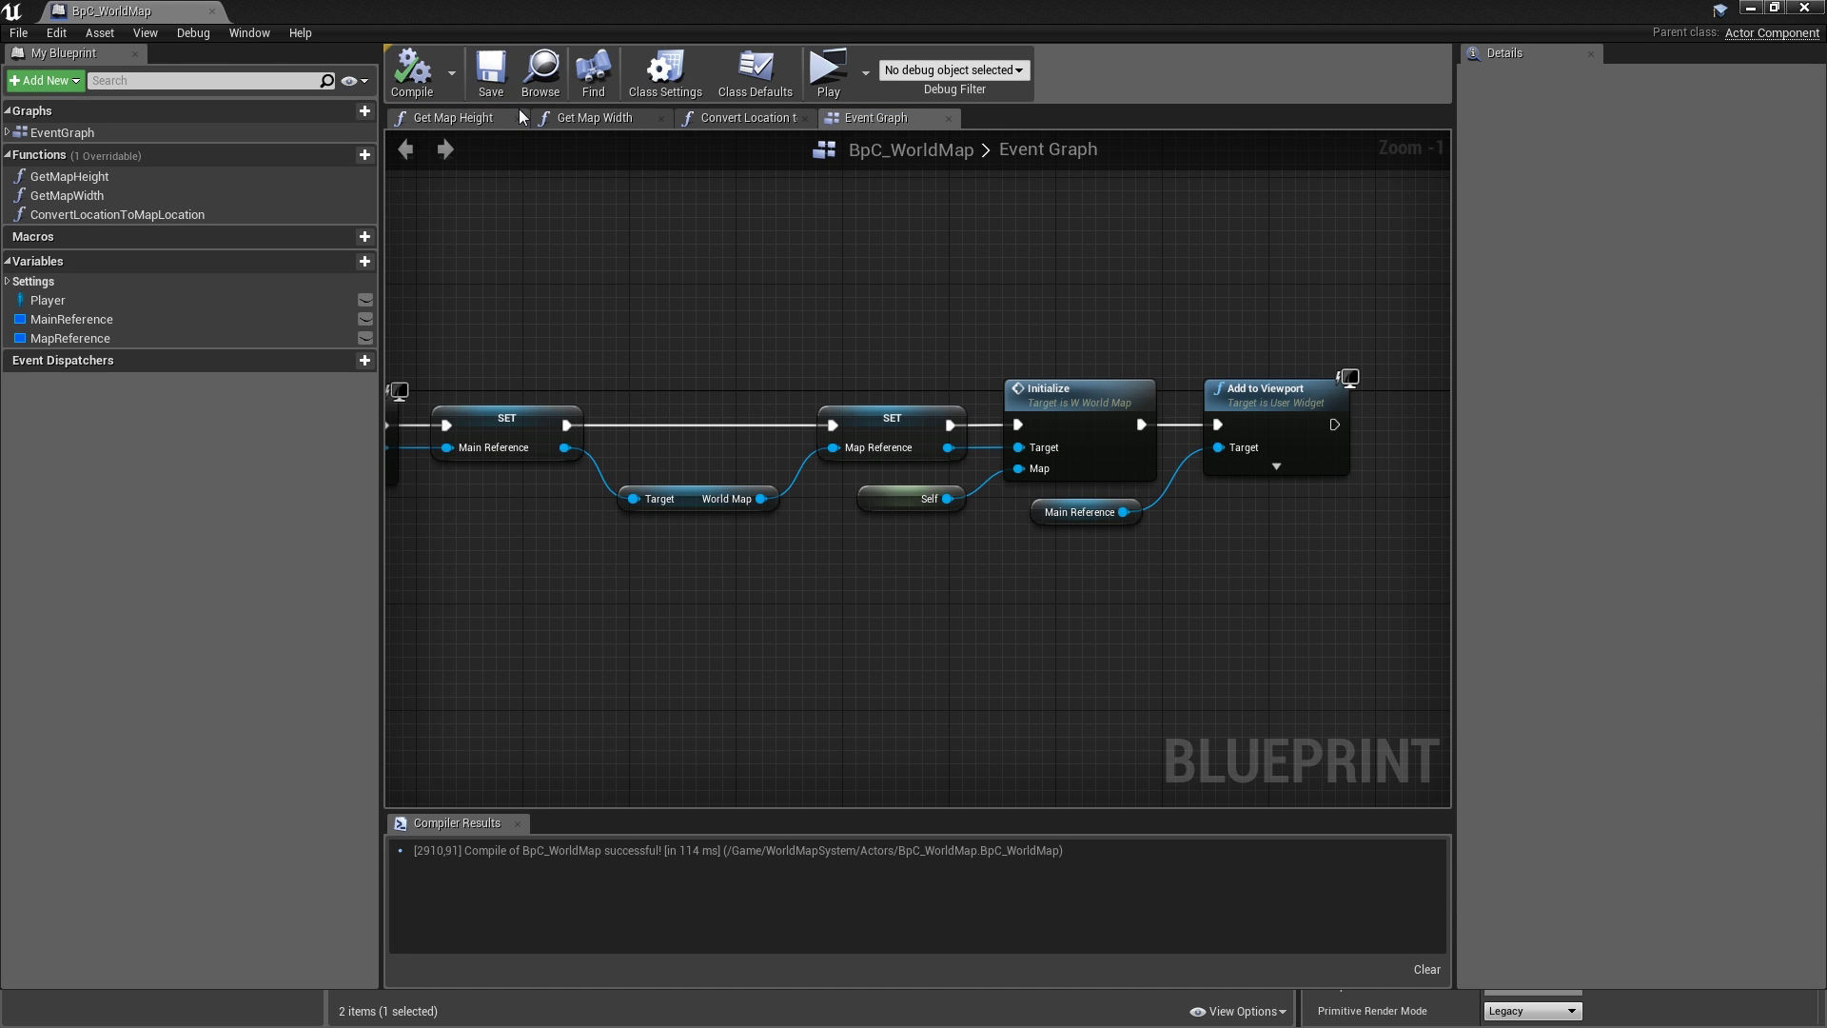
click(212, 11)
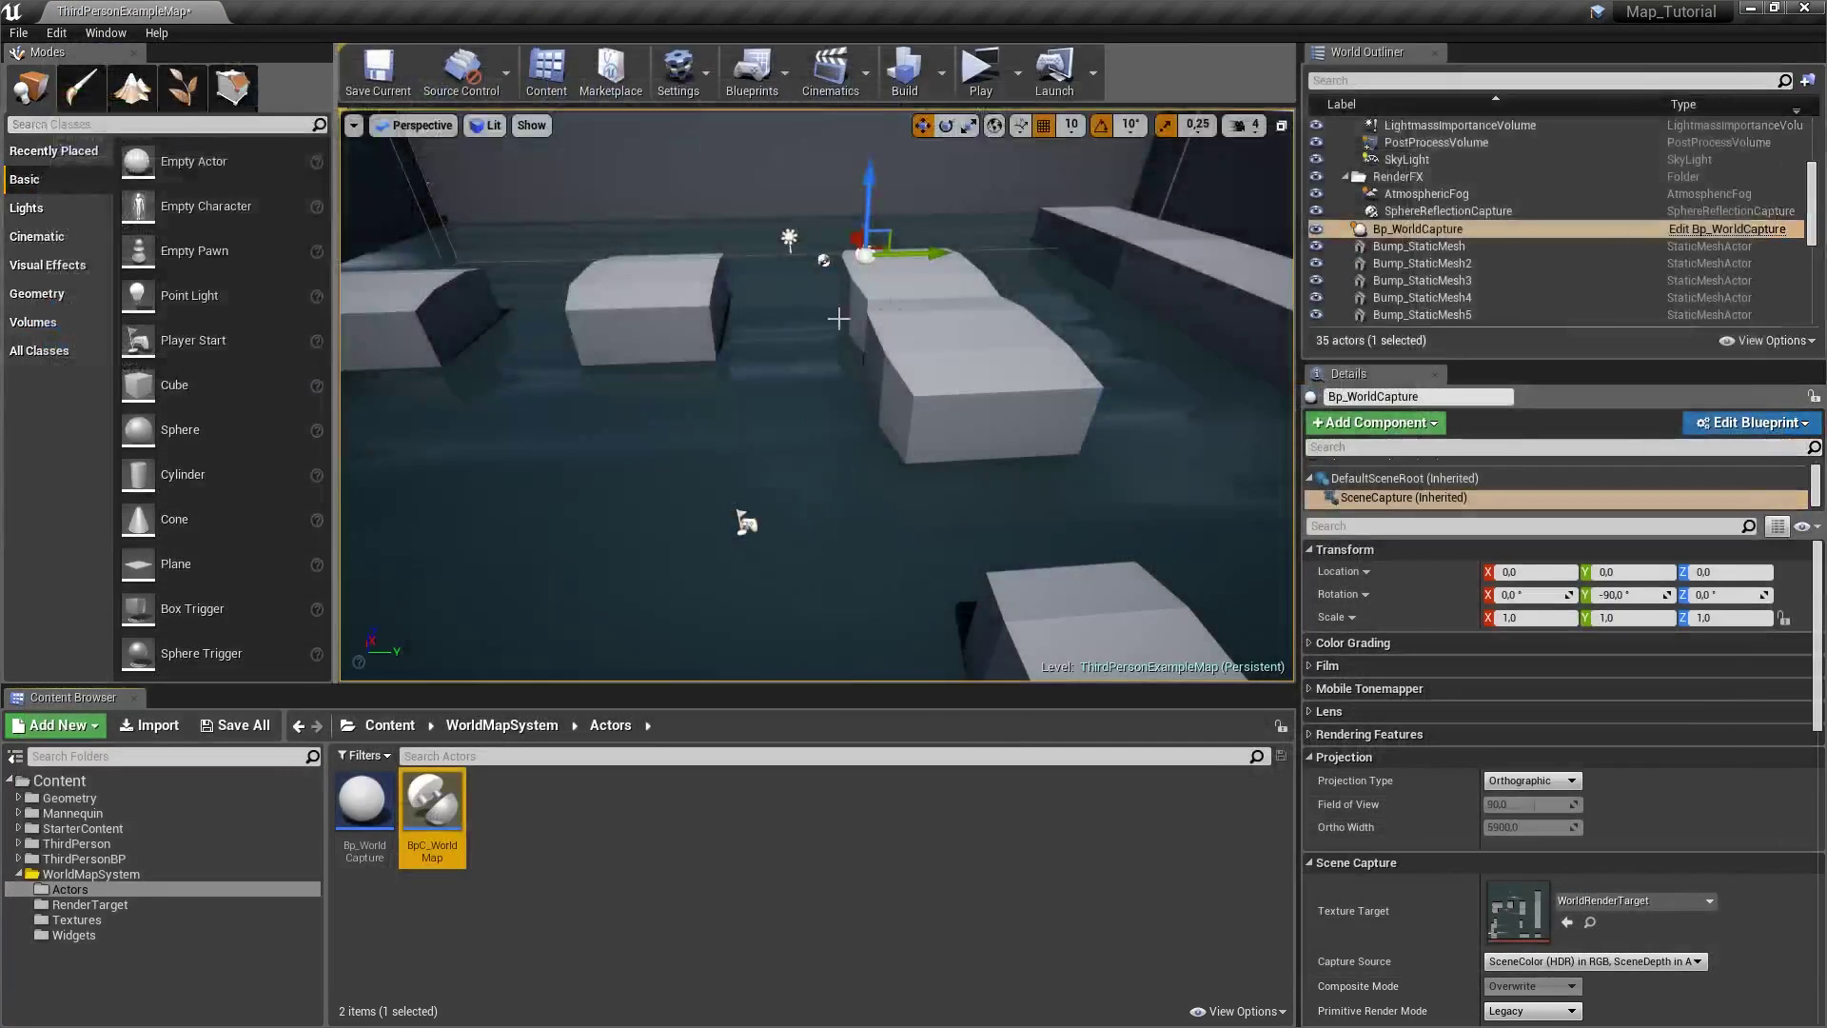
click(990, 90)
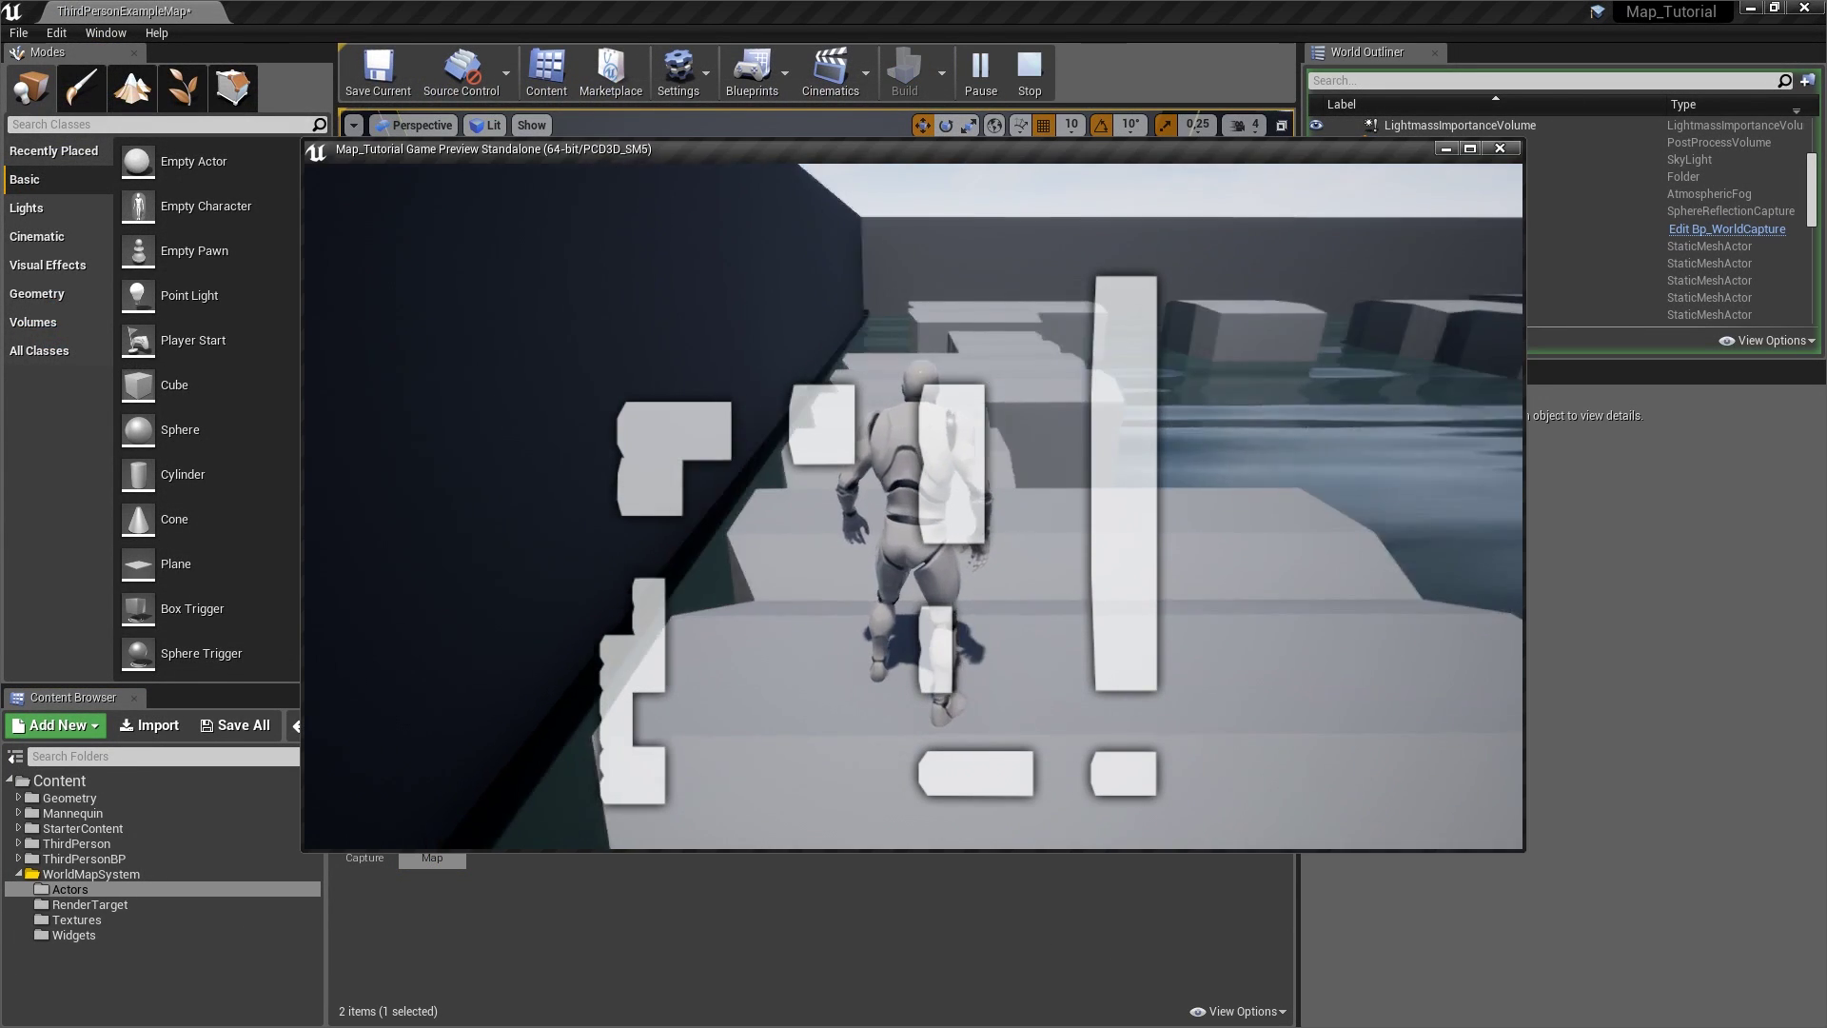